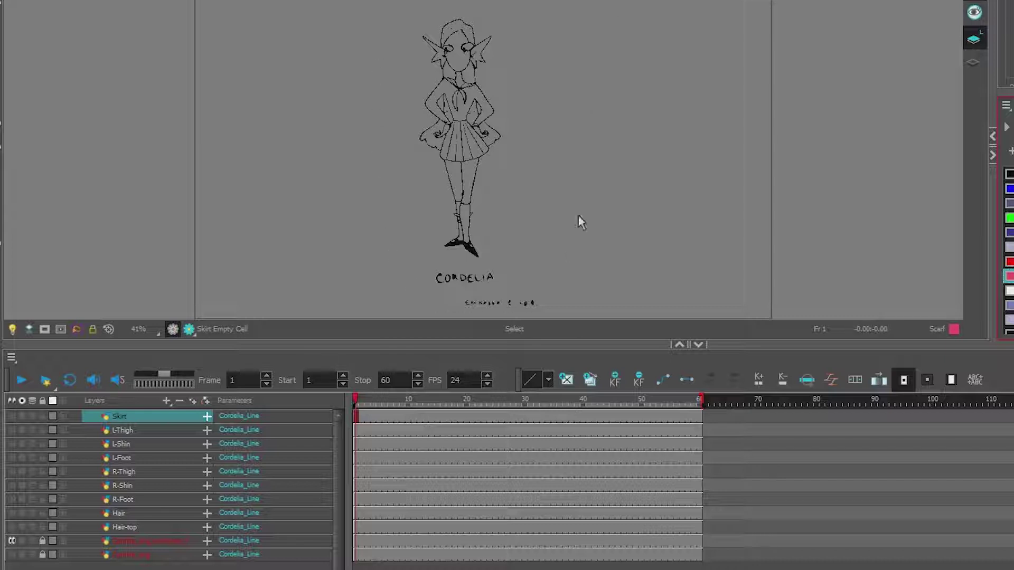
Unlock and select the Cordilia_orig_optimized_1 drawing layer and activate the Select tool with nothing selected.
key("alt+q")
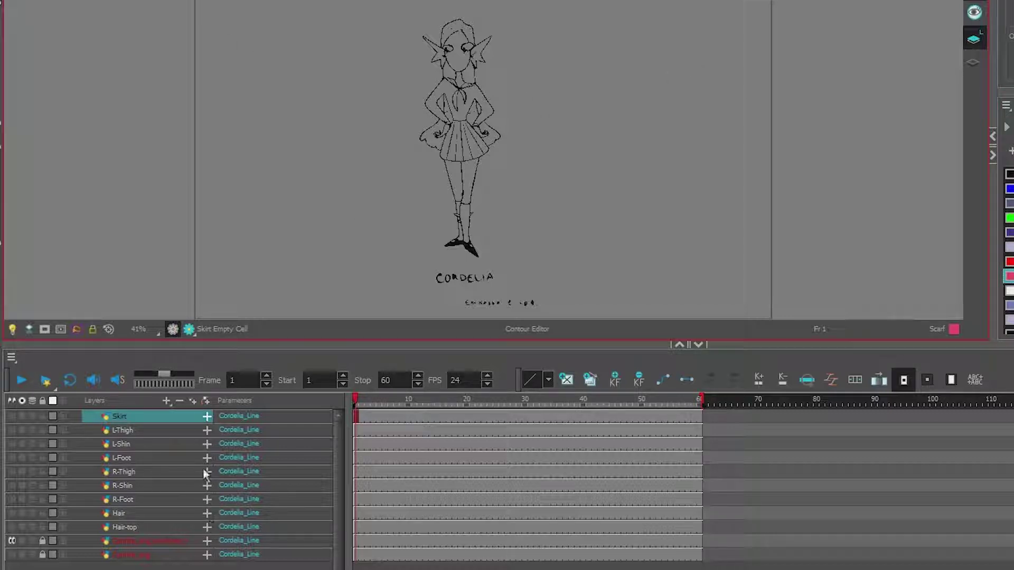
left_click(156, 538)
key("alt+s")
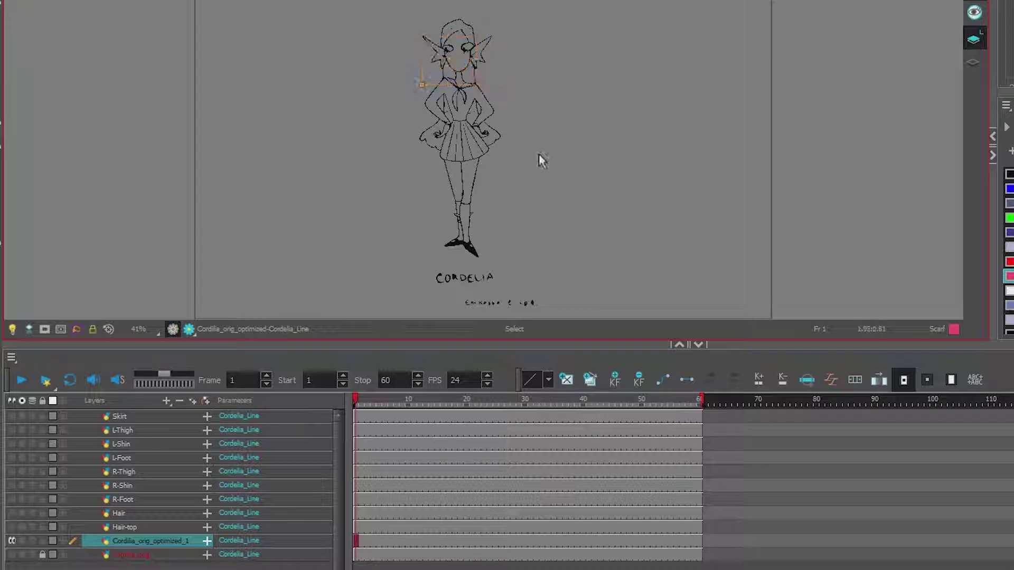
left_click(540, 158)
Examine the Cordelia line art up close and test-select strokes around the head, torso and skirt, leaving nothing selected.
scroll(487, 132, "up", 2)
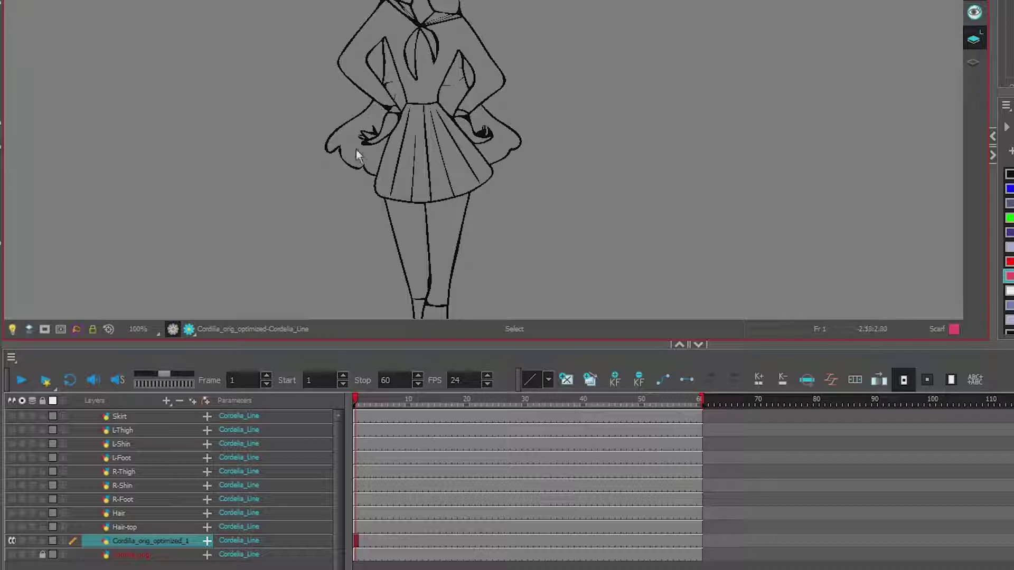
scroll(376, 151, "down", 1)
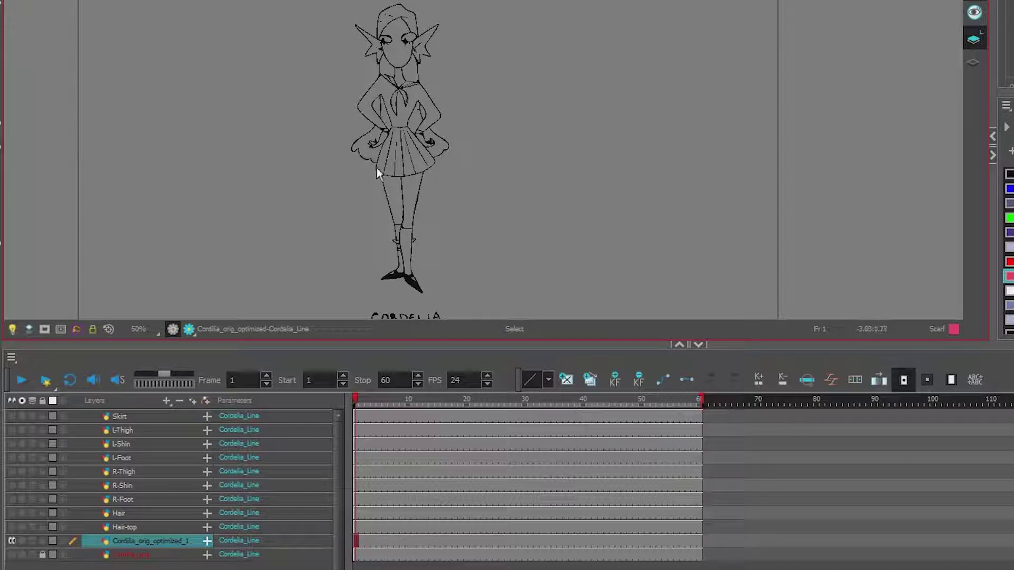
scroll(406, 64, "up", 3)
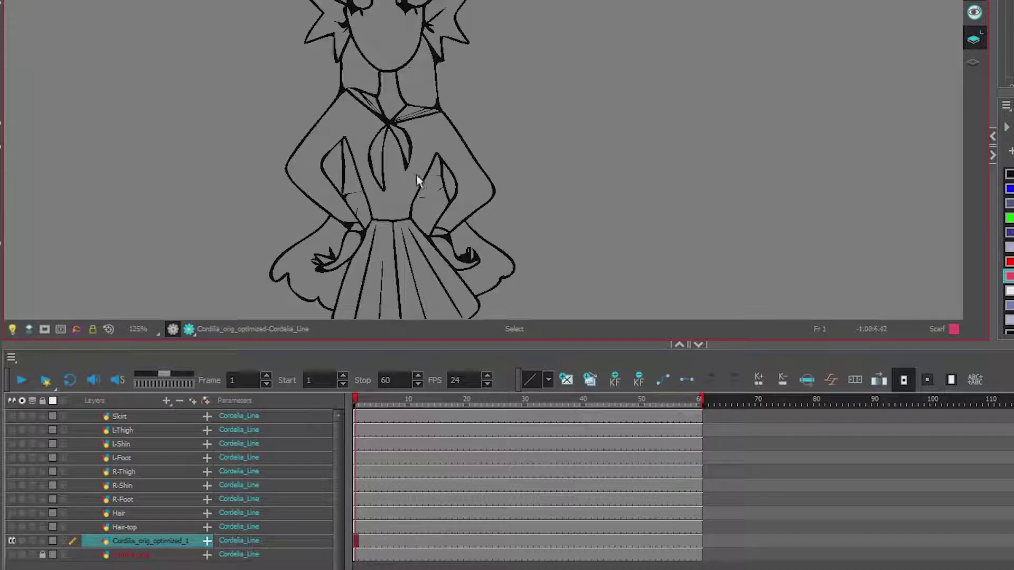
scroll(416, 180, "down", 2)
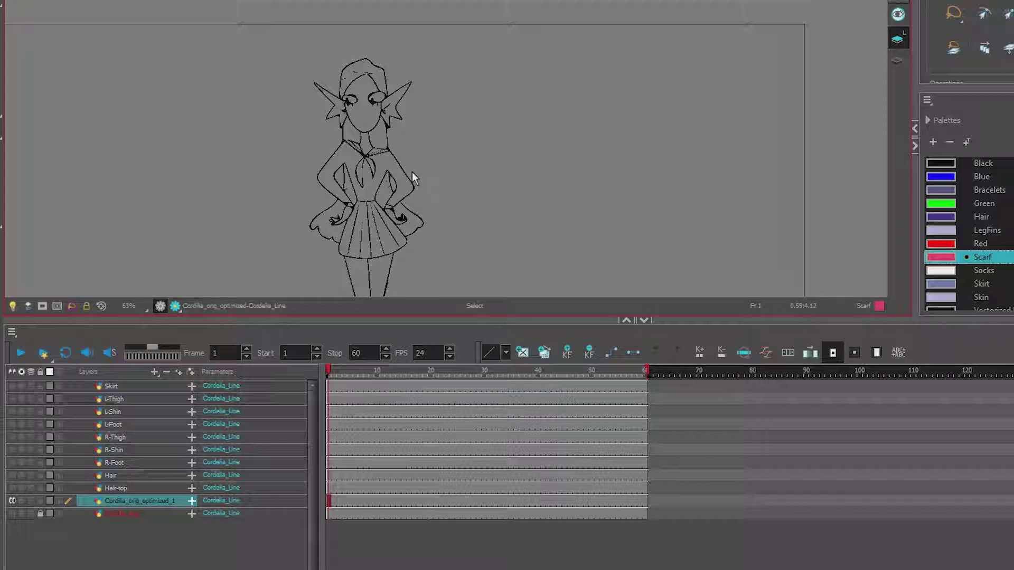
scroll(411, 172, "down", 1)
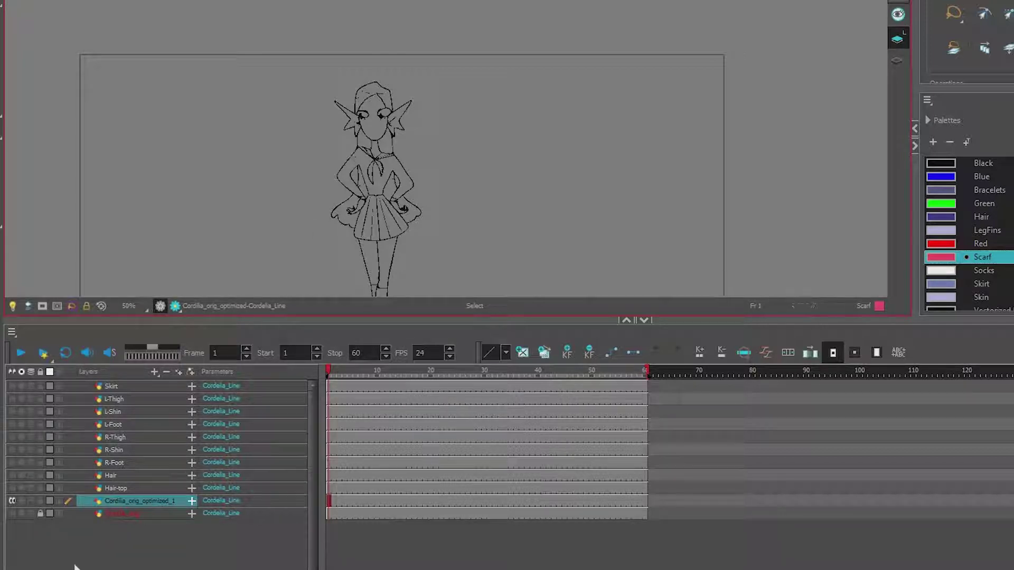
left_click_drag(311, 128, 448, 124)
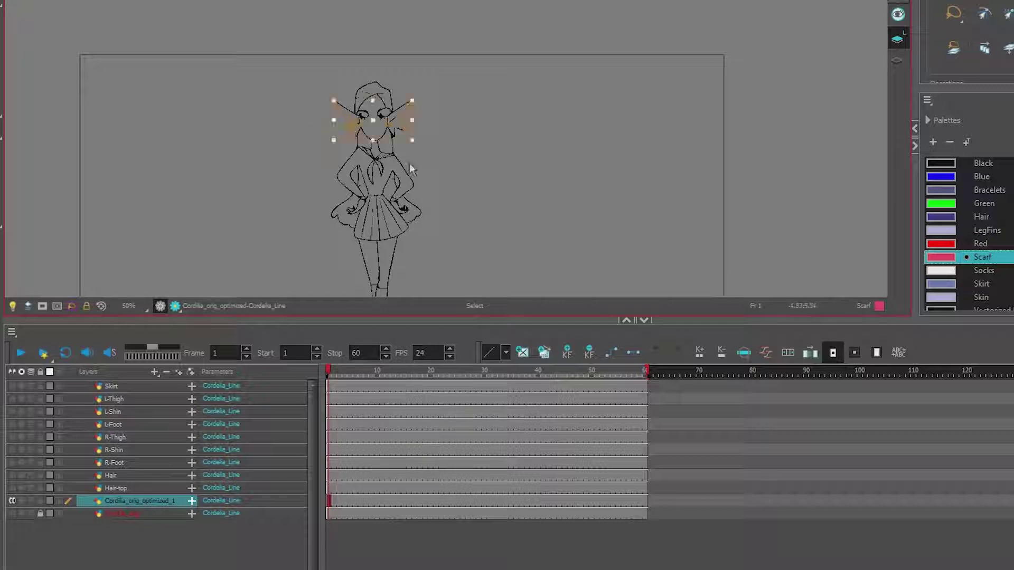
left_click_drag(415, 177, 426, 180)
left_click_drag(317, 197, 422, 213)
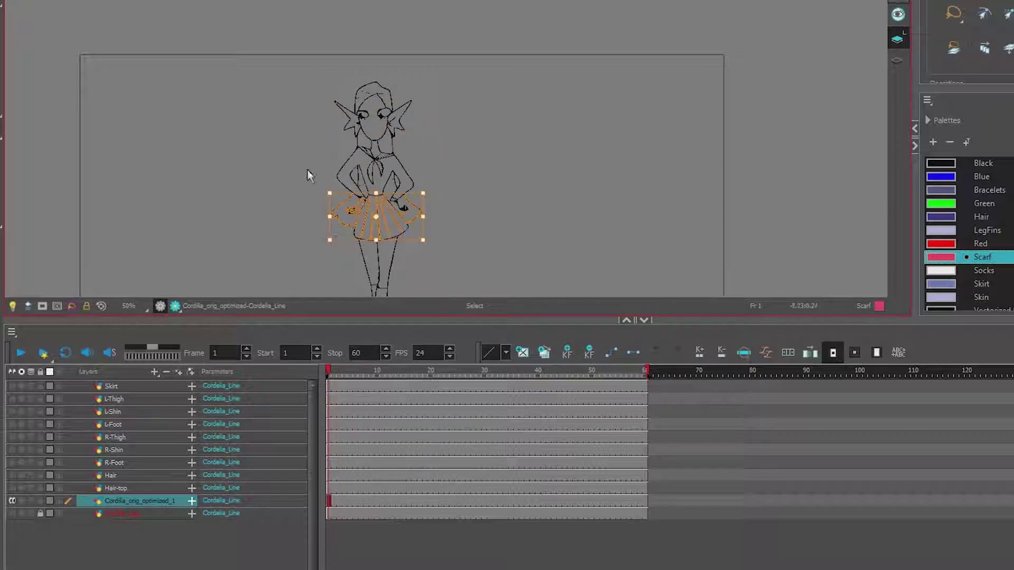
left_click_drag(308, 170, 418, 168)
left_click_drag(303, 139, 430, 109)
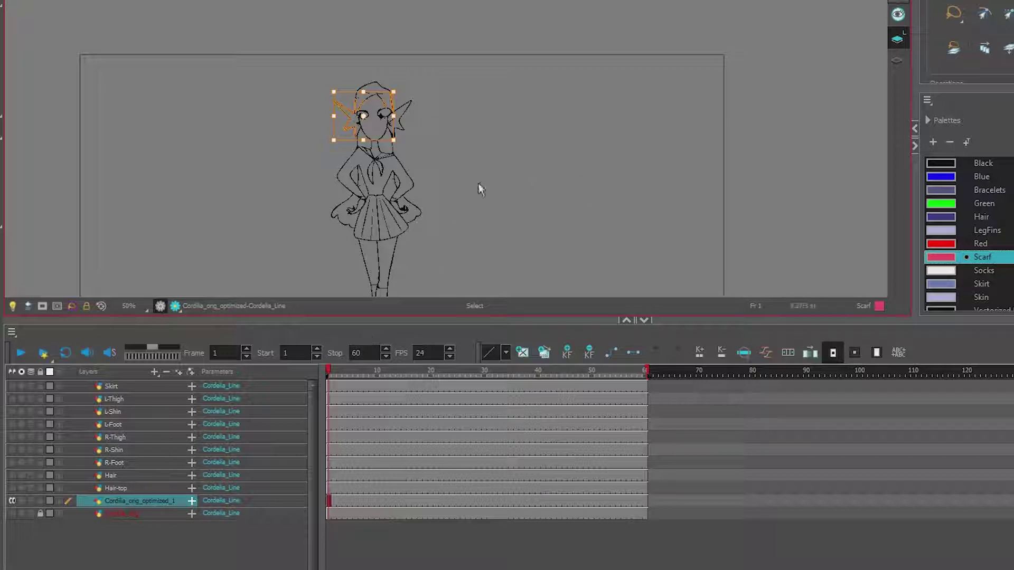
left_click(449, 208)
Review the palette's colour swatches, selecting Green and Blue.
left_click(979, 202)
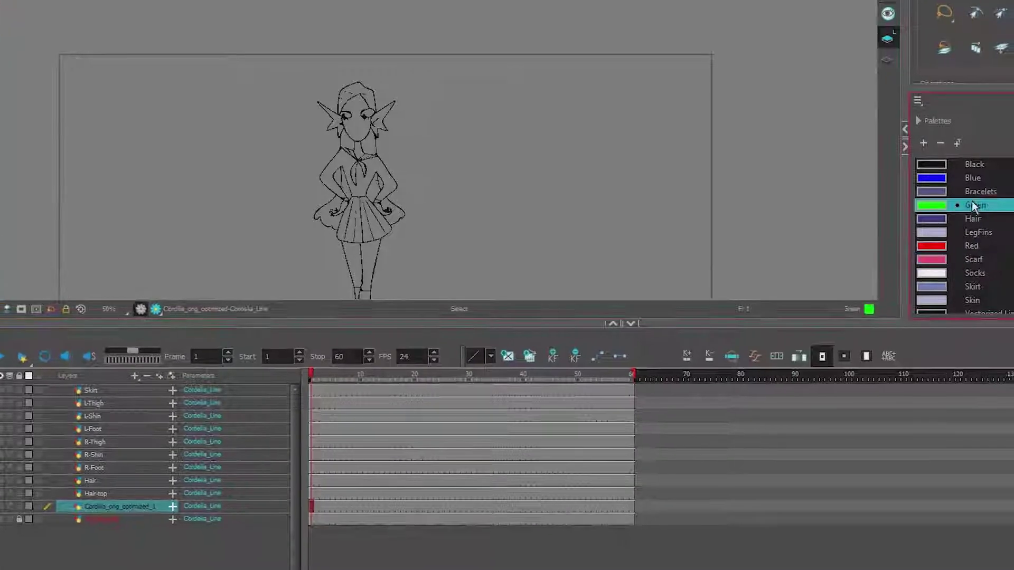
scroll(950, 207, "down", 1)
scroll(979, 230, "up", 1)
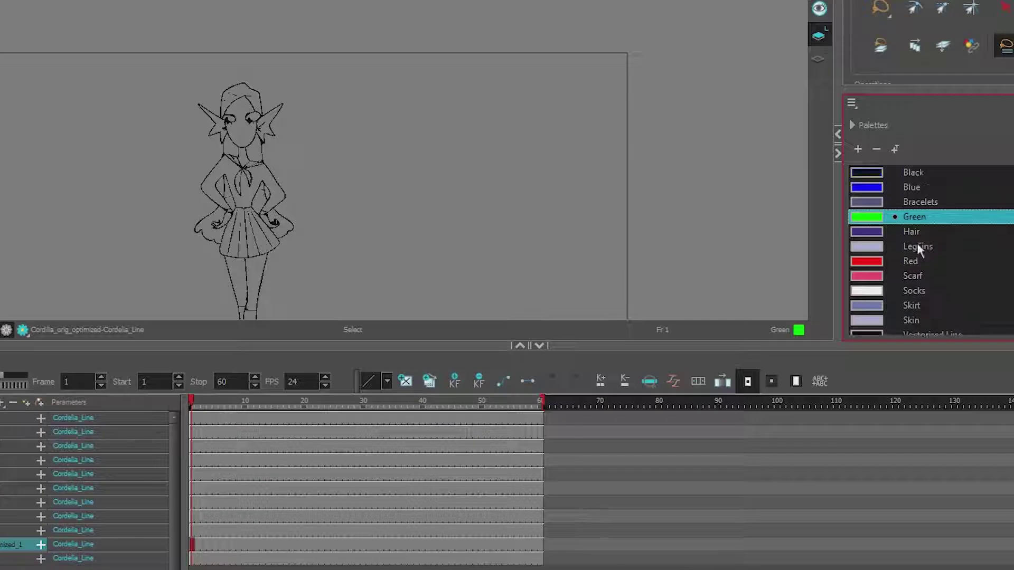
left_click(905, 188)
scroll(905, 188, "down", 1)
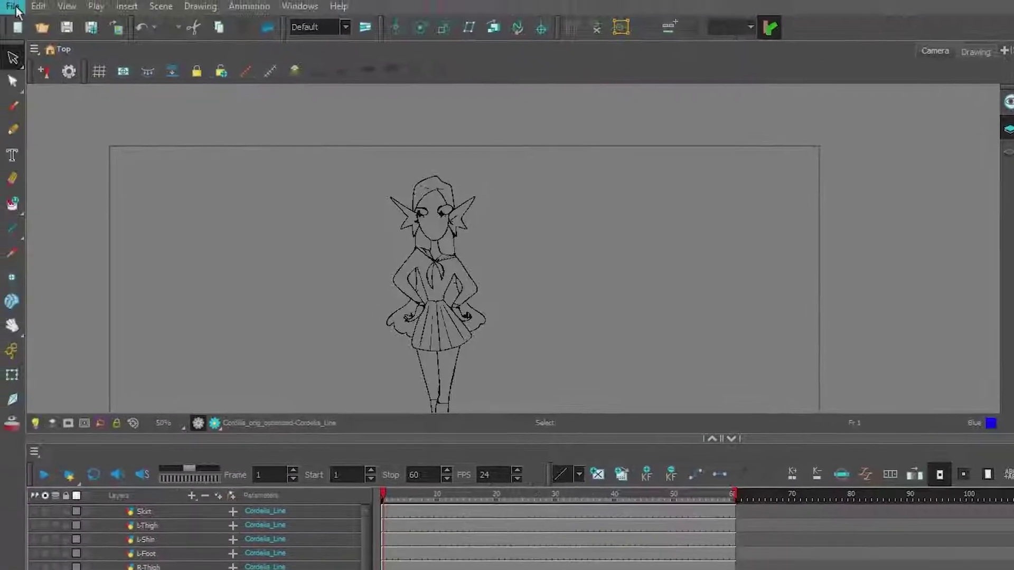
Import the character_lineup_fish_girl image as a new single layer, keeping the original bitmap, Fit alignment and Straight alpha.
left_click(18, 7)
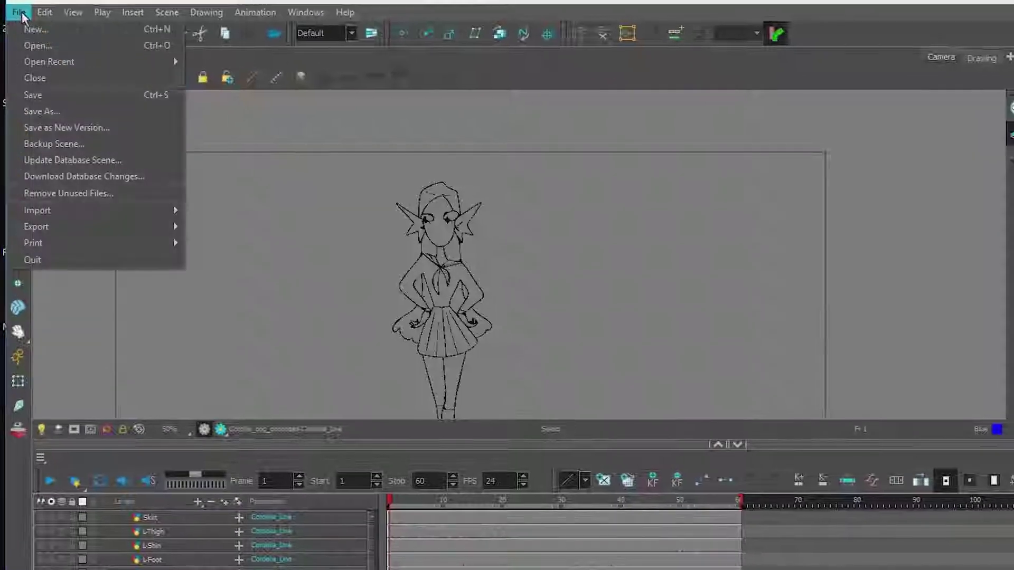
mouse_move(75, 212)
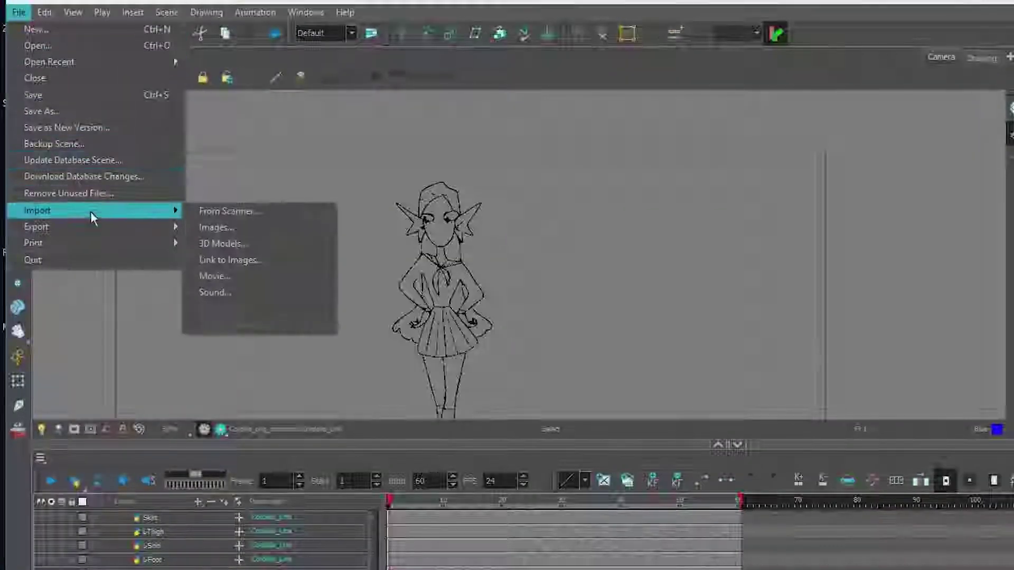
left_click(214, 230)
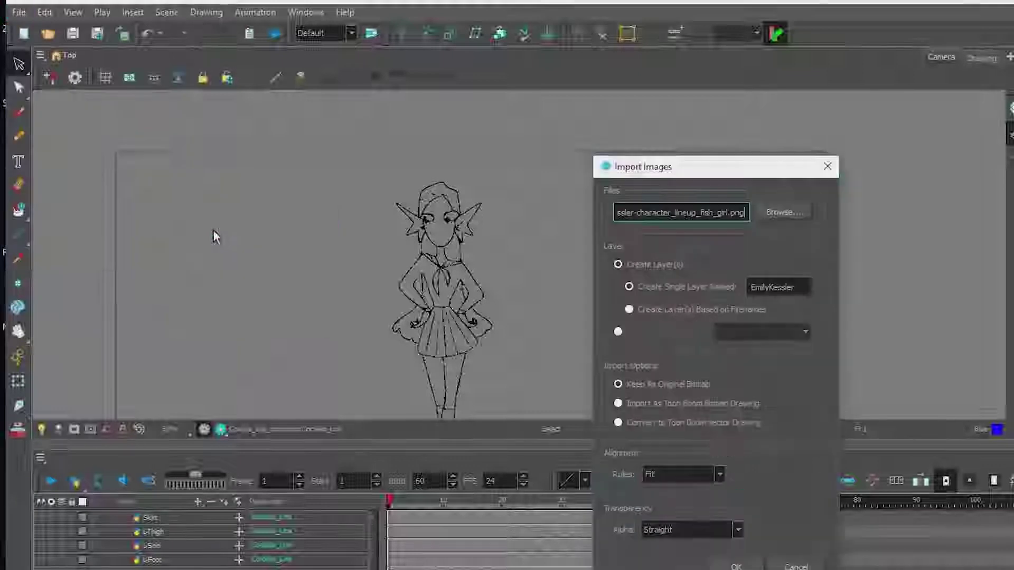
left_click(784, 212)
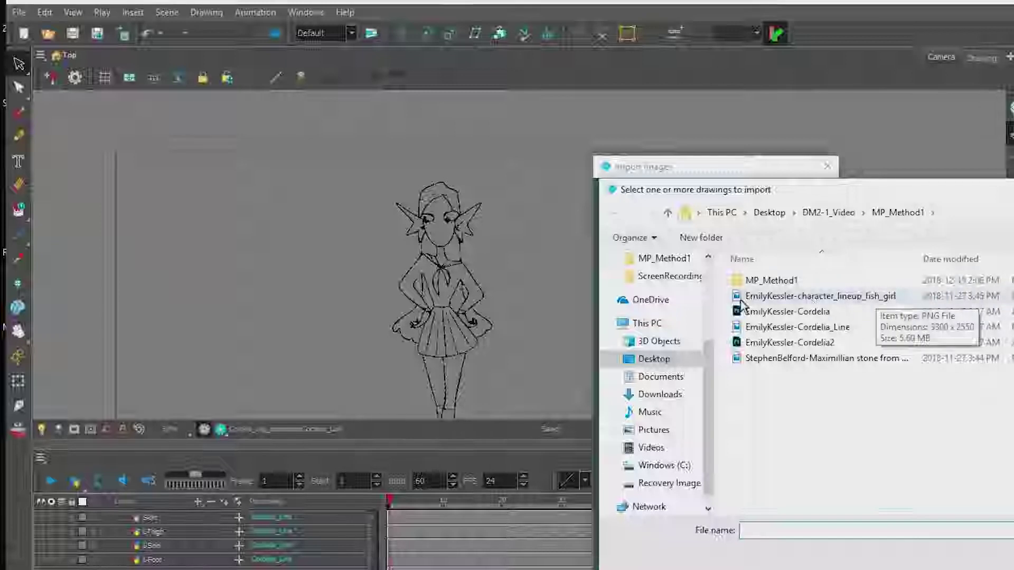
left_click(866, 298)
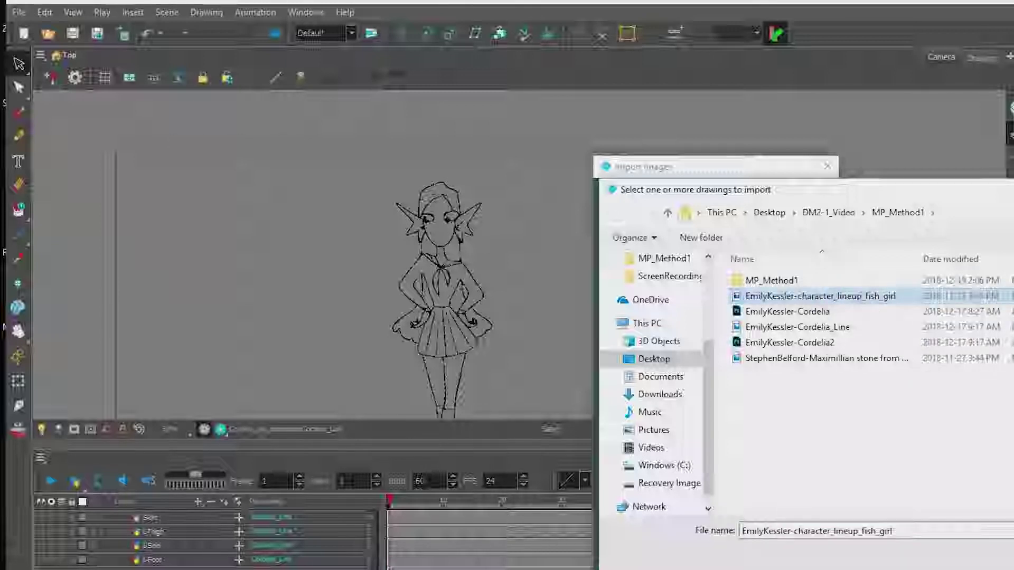
left_click(1012, 559)
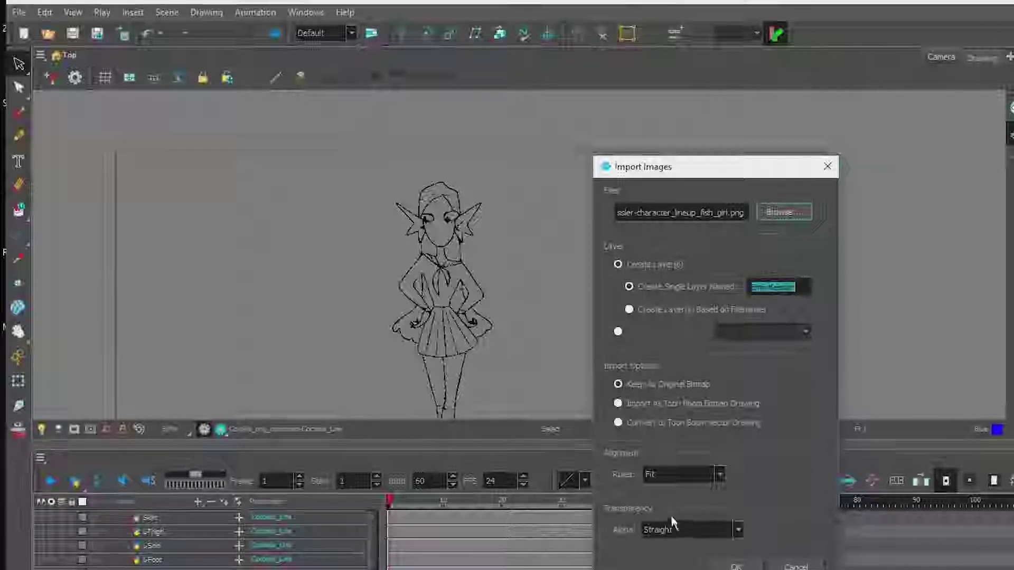
left_click(725, 567)
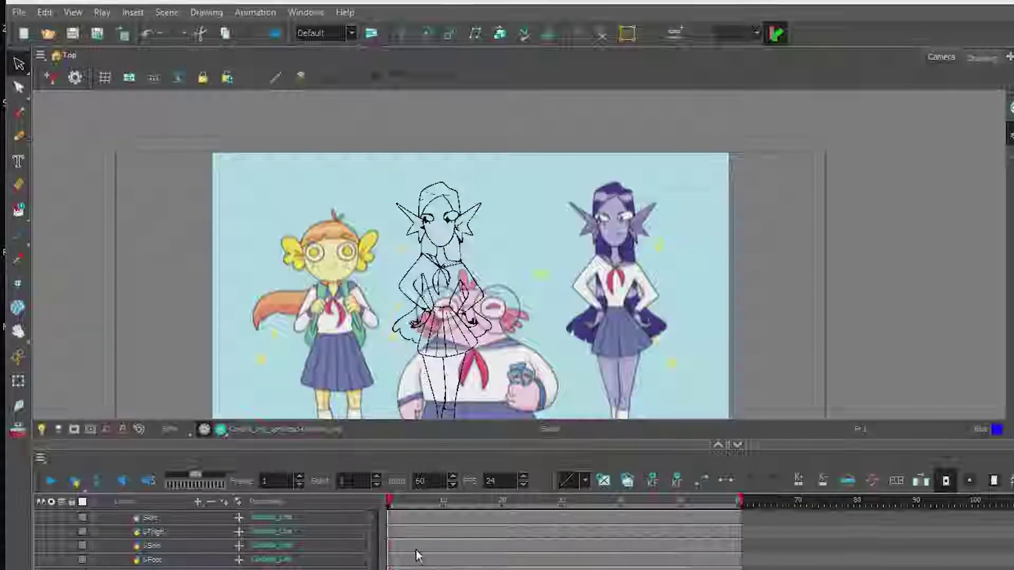
Hide the black line art so only the imported colour lineup shows in the camera view.
left_click(82, 569)
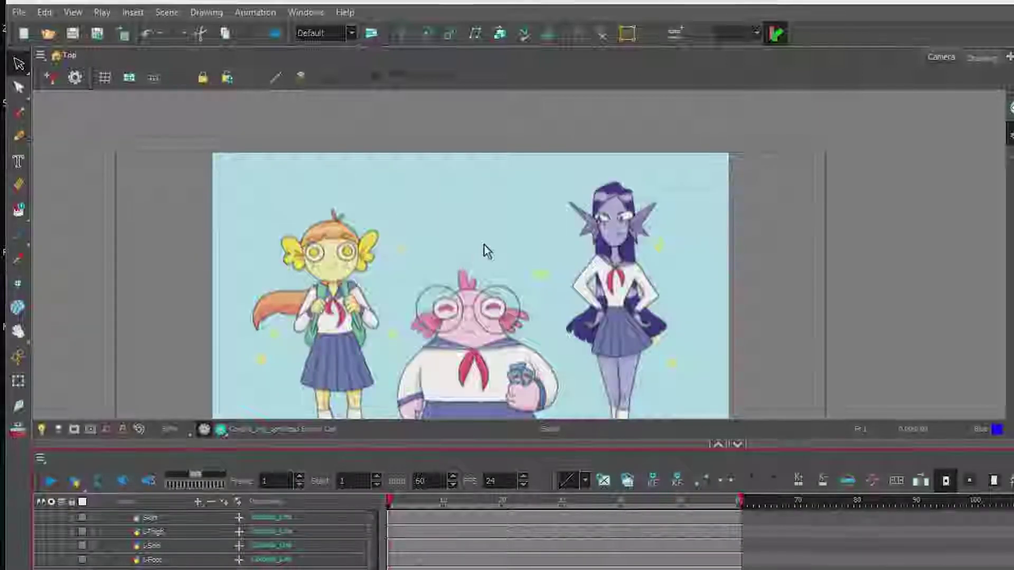
scroll(482, 251, "down", 1)
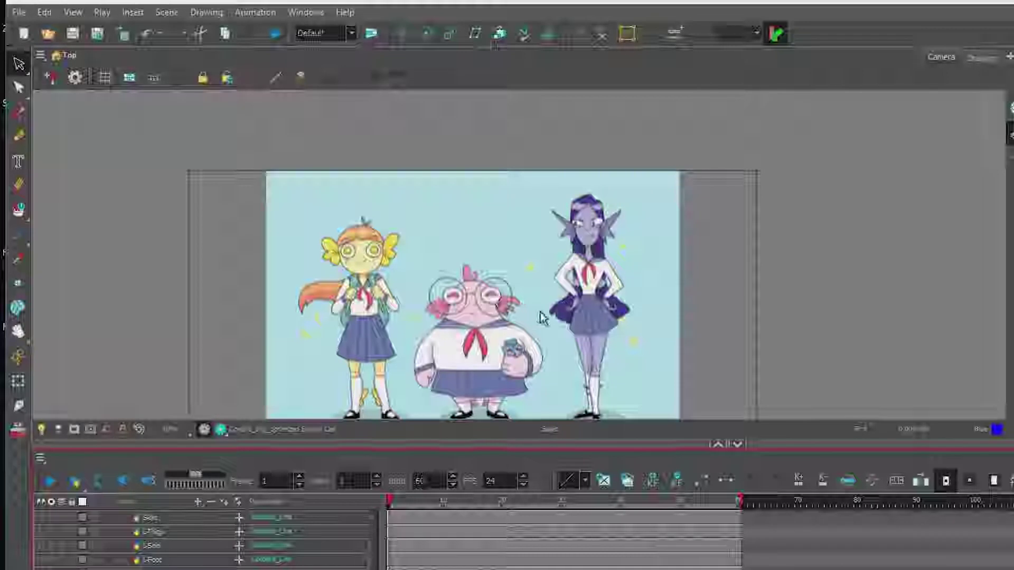
left_click_drag(541, 312, 603, 250)
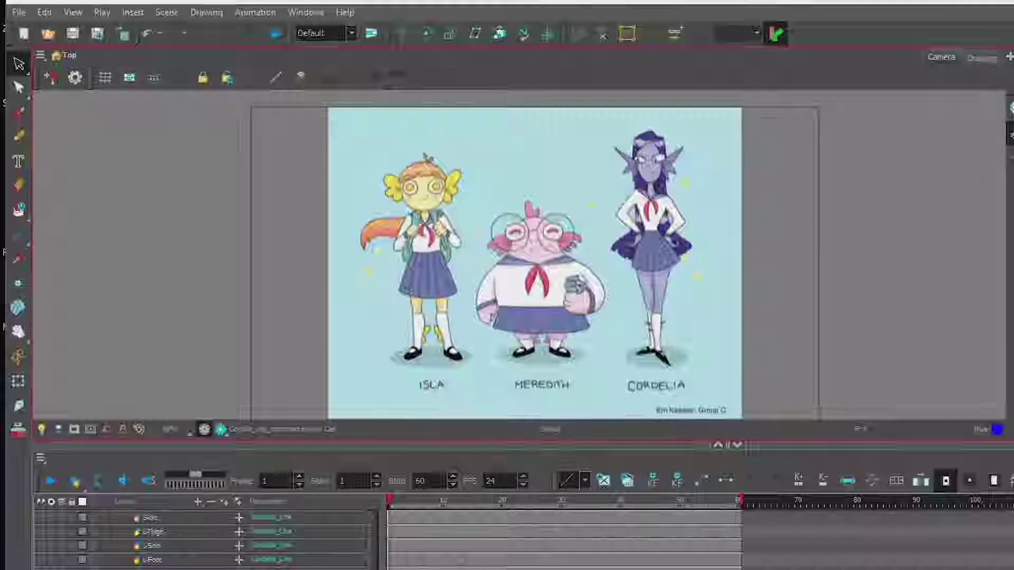
left_click(159, 565)
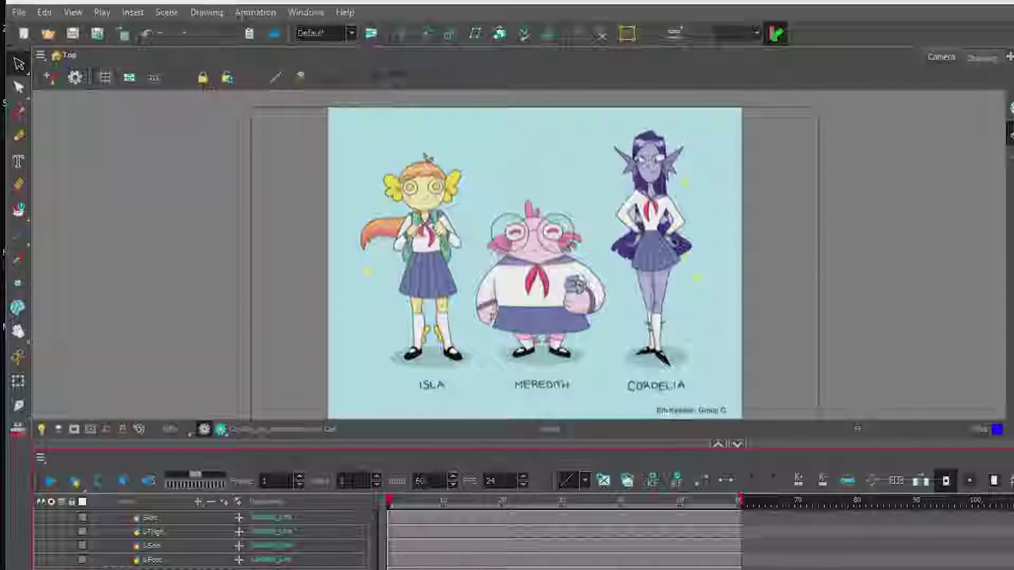
Preview the imported Cordelia artwork in Render View at close range, and return to the OpenGL view.
scroll(680, 168, "up", 3)
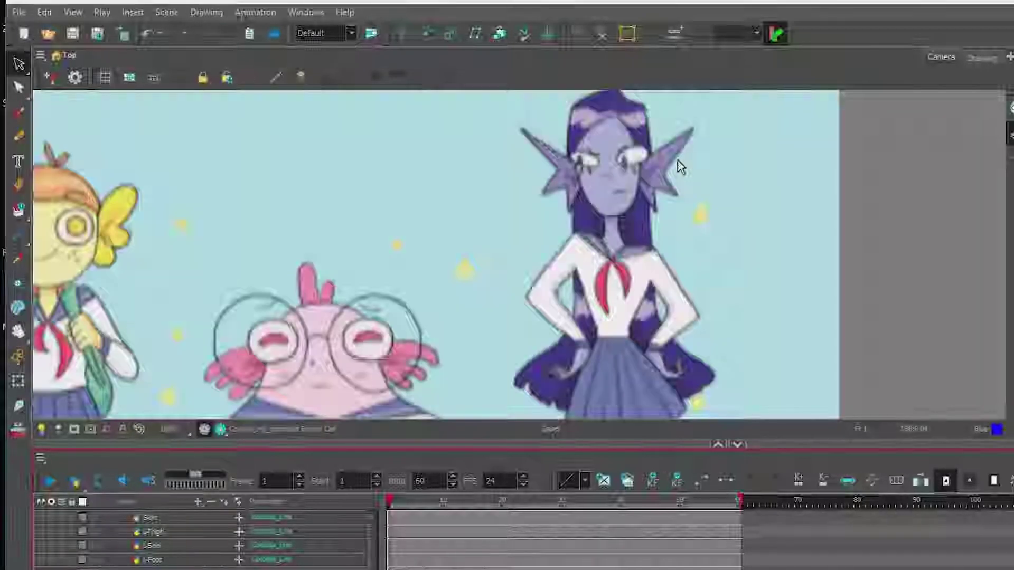
scroll(680, 168, "up", 1)
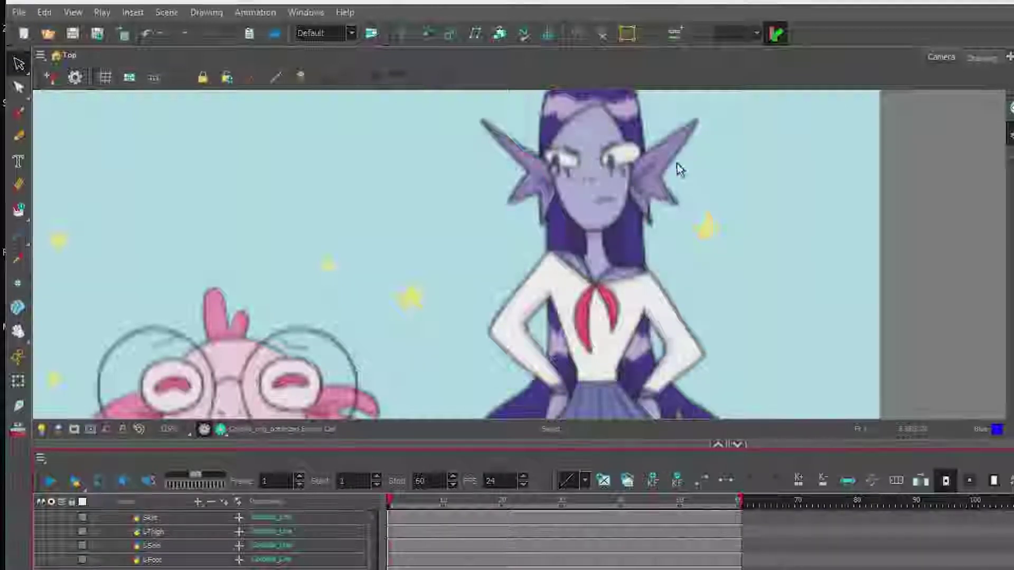
left_click(220, 429)
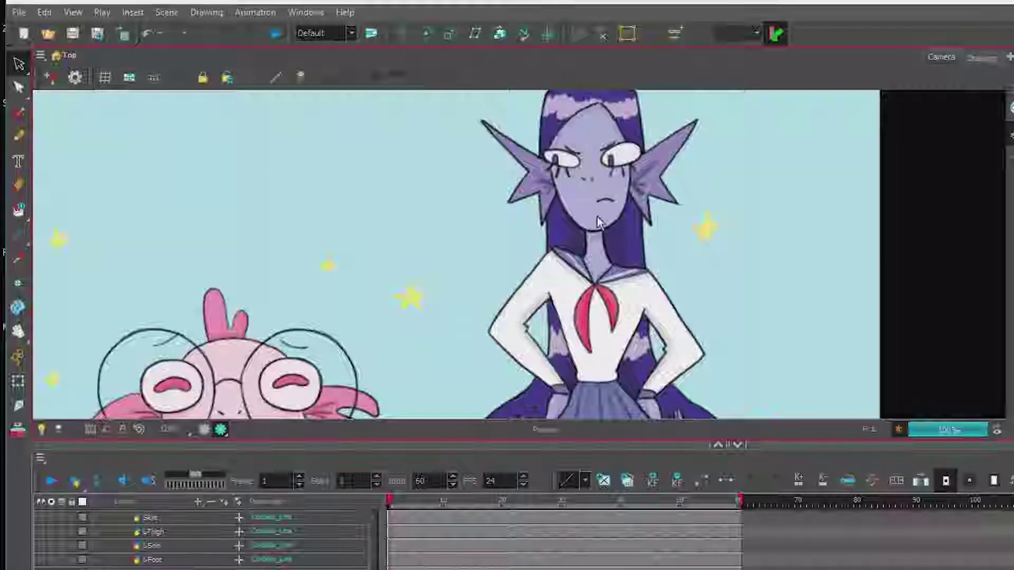
left_click(219, 430)
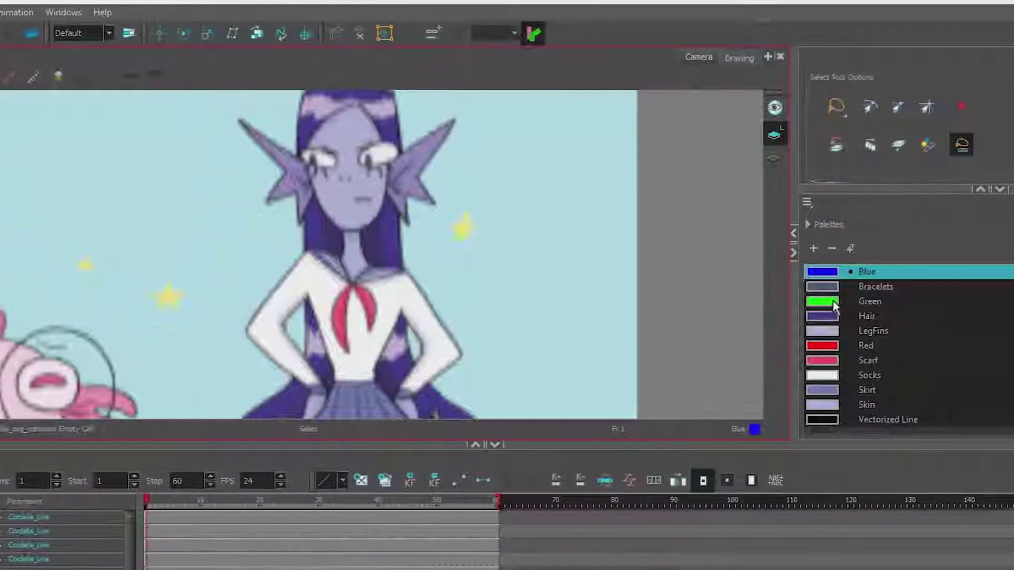
Add a new colour to the palette, based on Green, and name it Ears.
left_click(971, 300)
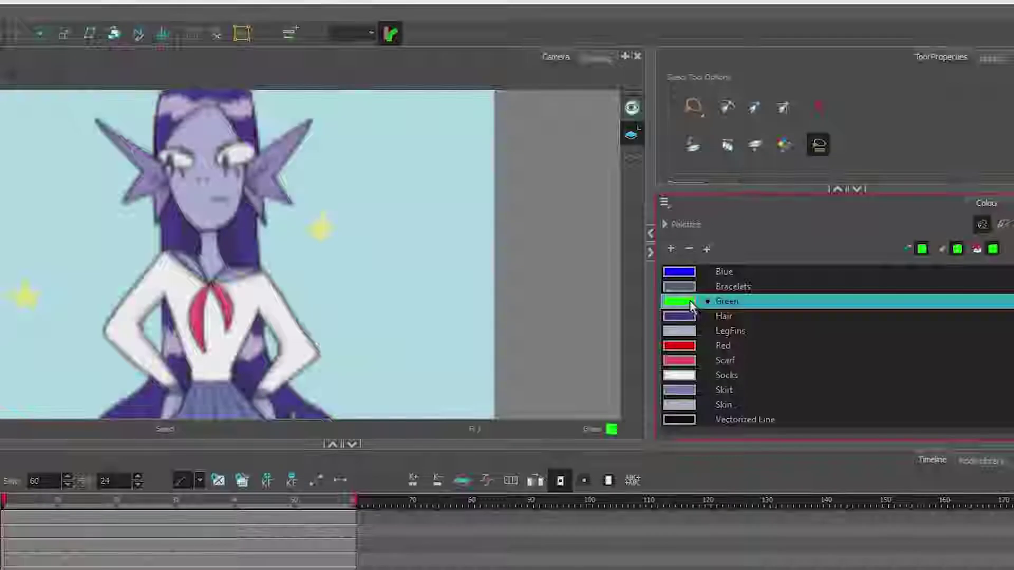
left_click(669, 248)
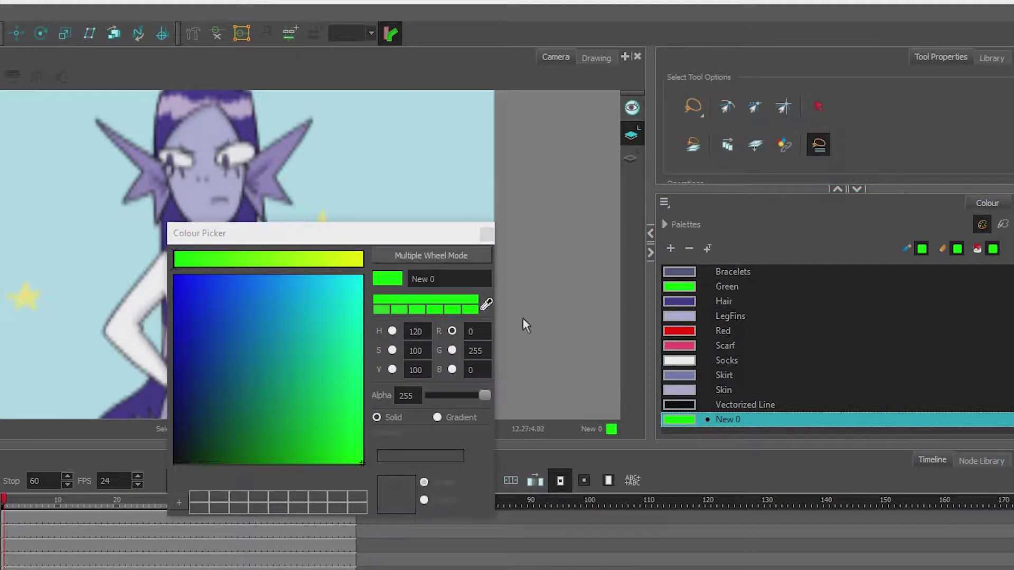
left_click(419, 278)
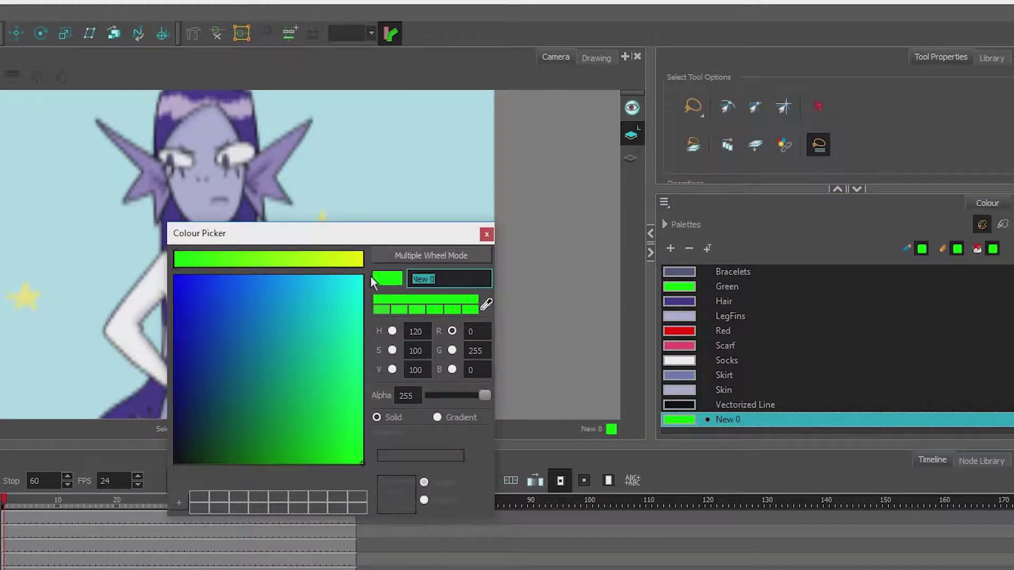
type("Ears")
Sample the purple of Cordelia's ear fin for the Ears swatch and move the swatch directly below Black in the palette.
left_click(486, 304)
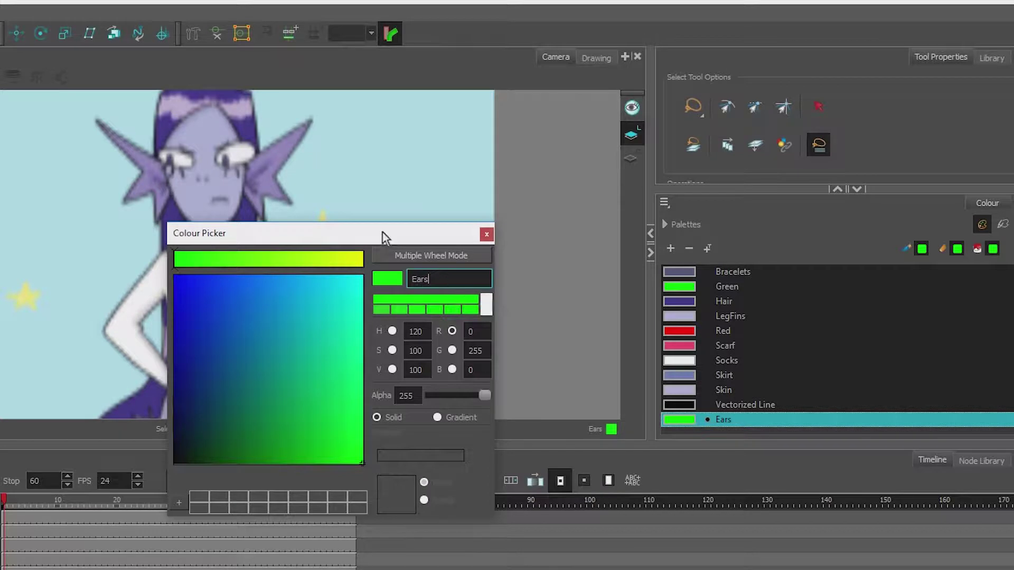
left_click(283, 150)
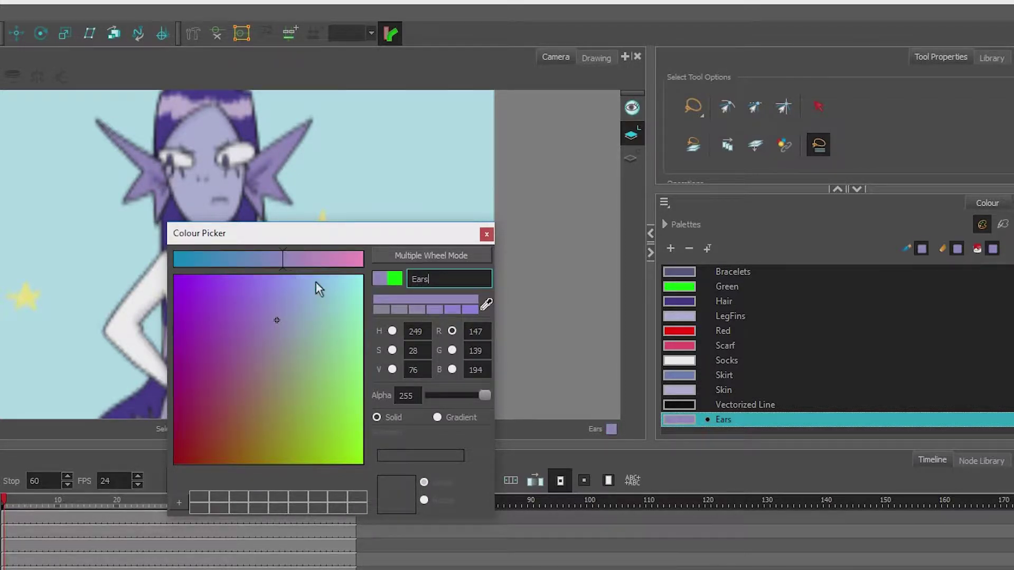
left_click(486, 234)
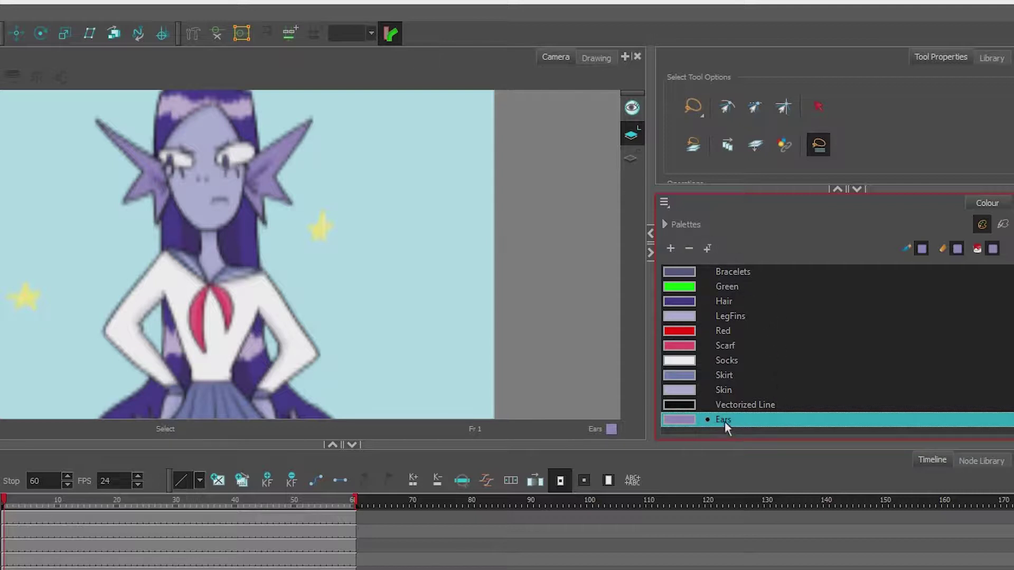
left_click_drag(723, 419, 739, 307)
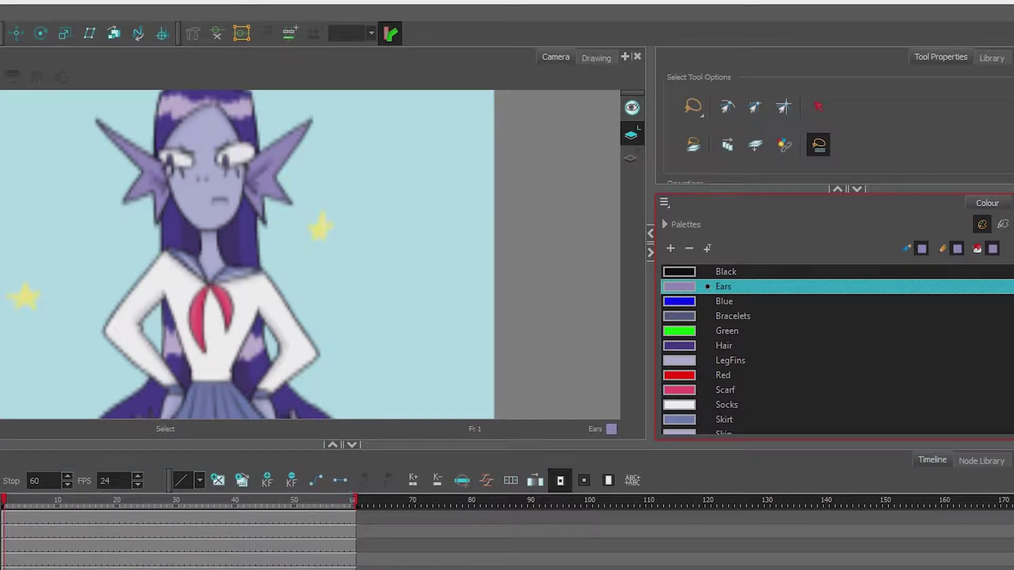
Duplicate the Cordilia_orig_optimized_1 line art layer.
left_click(1, 500)
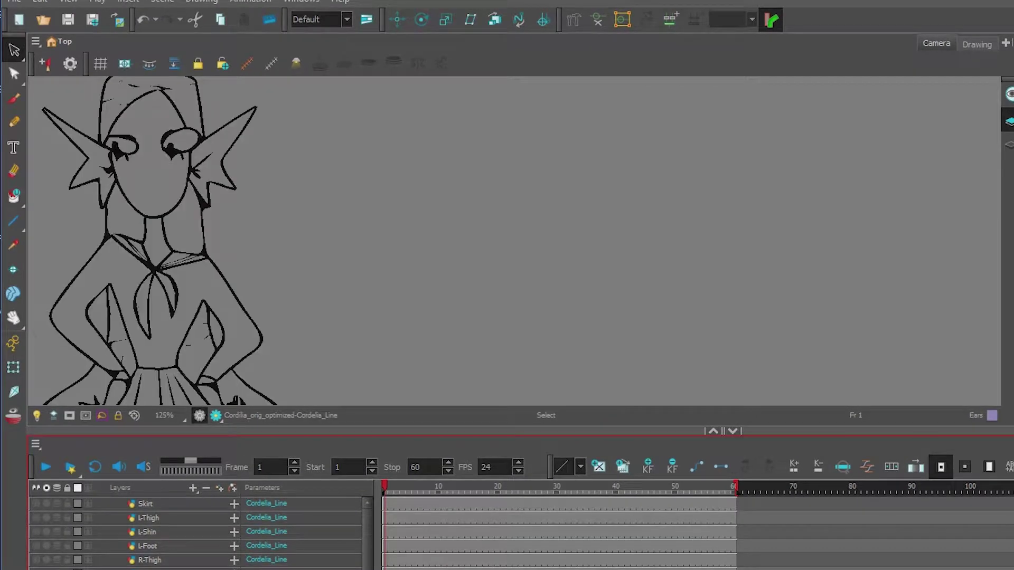
scroll(366, 293, "down", 3)
left_click_drag(366, 286, 501, 191)
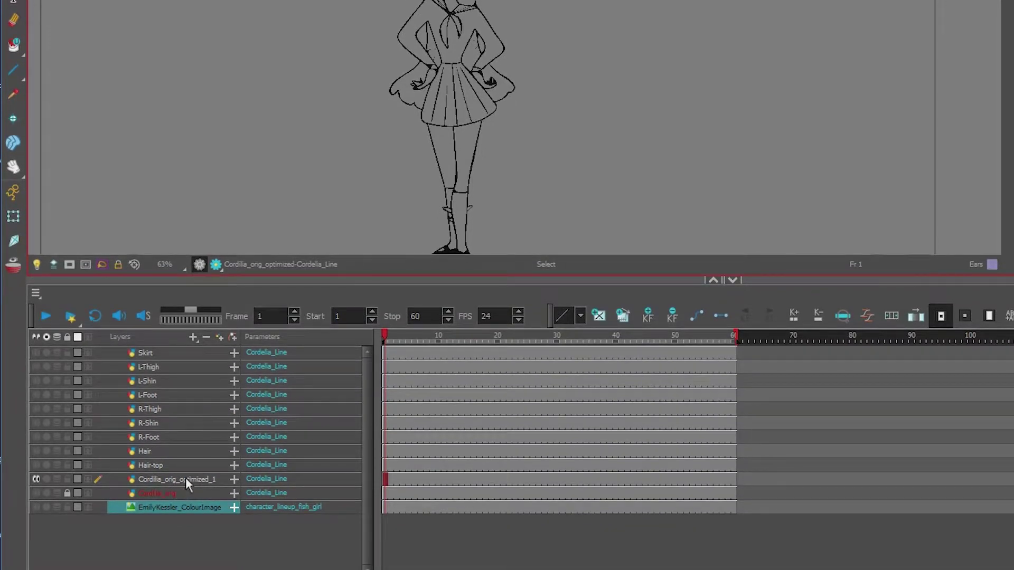
left_click(185, 478)
right_click(186, 479)
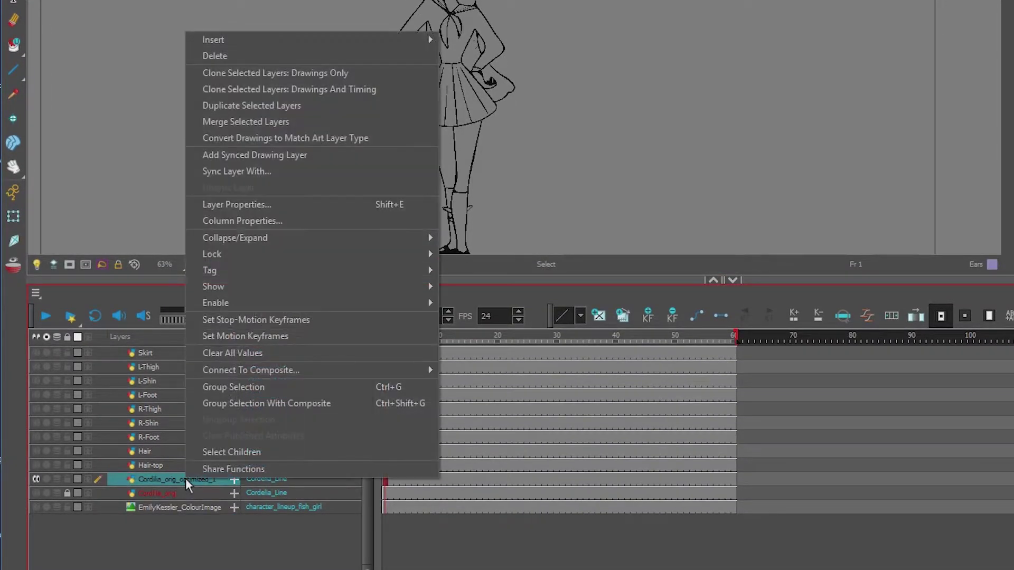
left_click(262, 103)
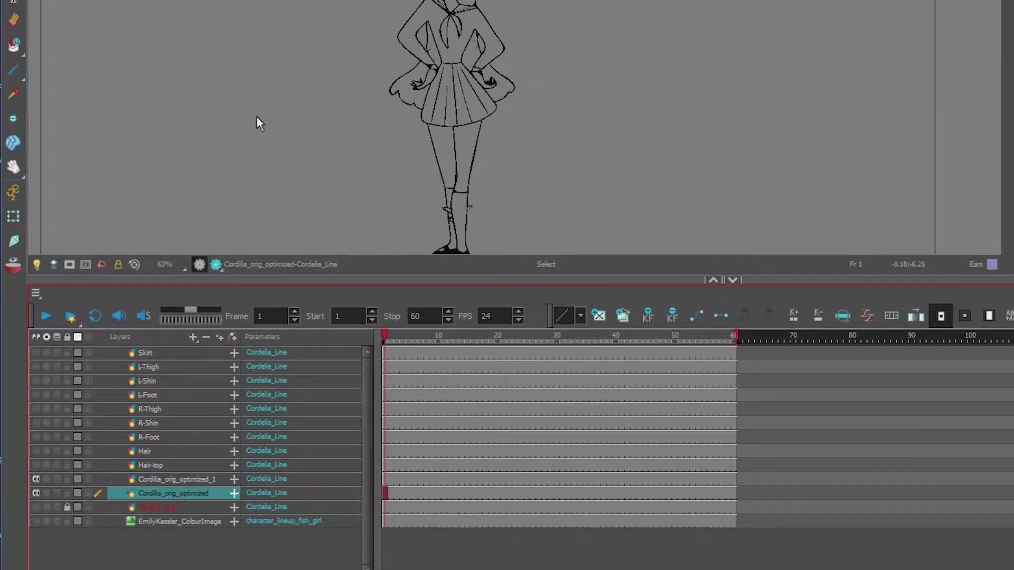
Hide and lock the Cordilia_orig_optimized layer and make Cordilia_orig_optimized_1 the active layer.
left_click(34, 493)
left_click(67, 493)
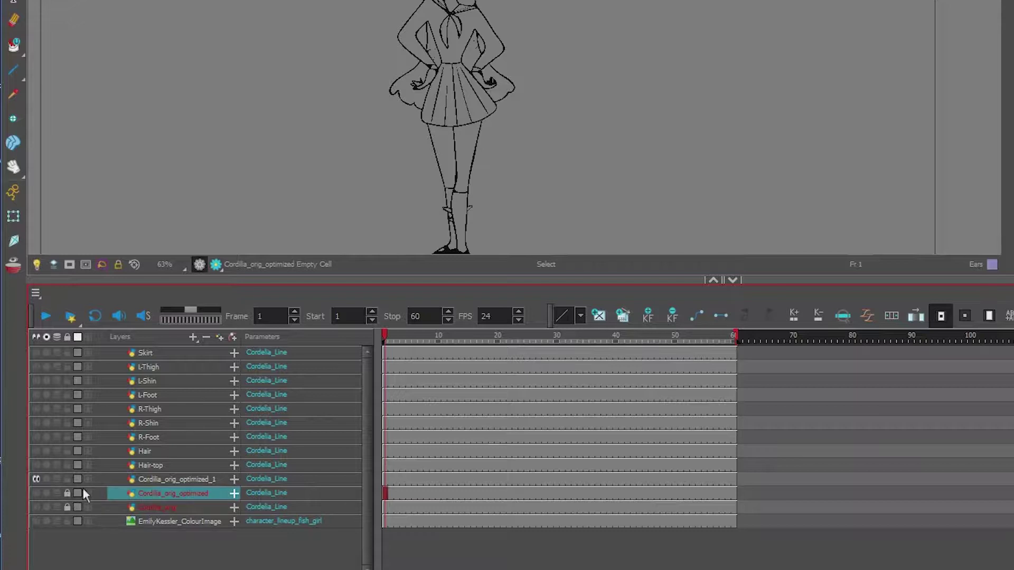
left_click(179, 479)
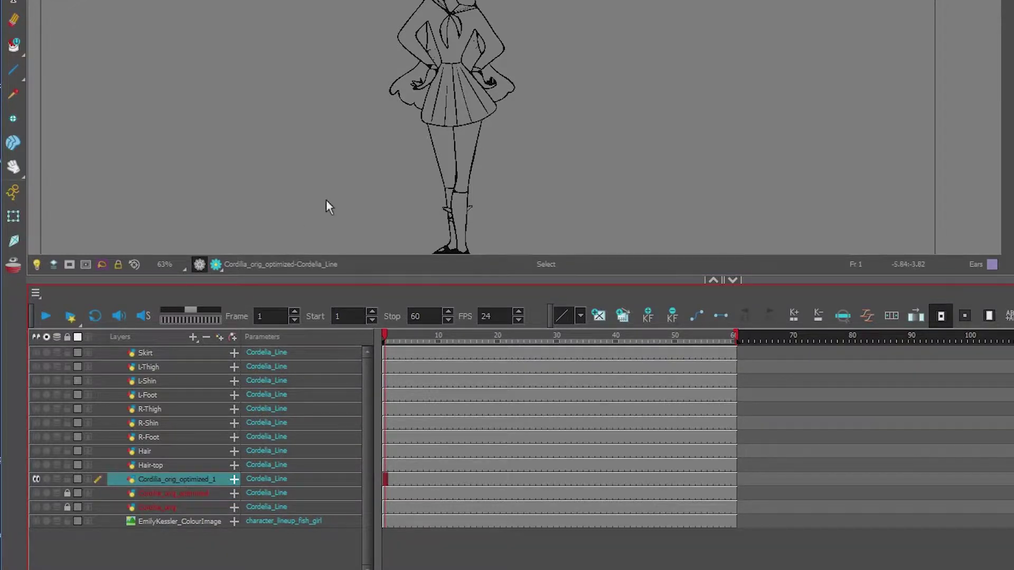
Delete the body, skirt and leg lines below the collar from the active line art layer.
scroll(326, 203, "down", 1)
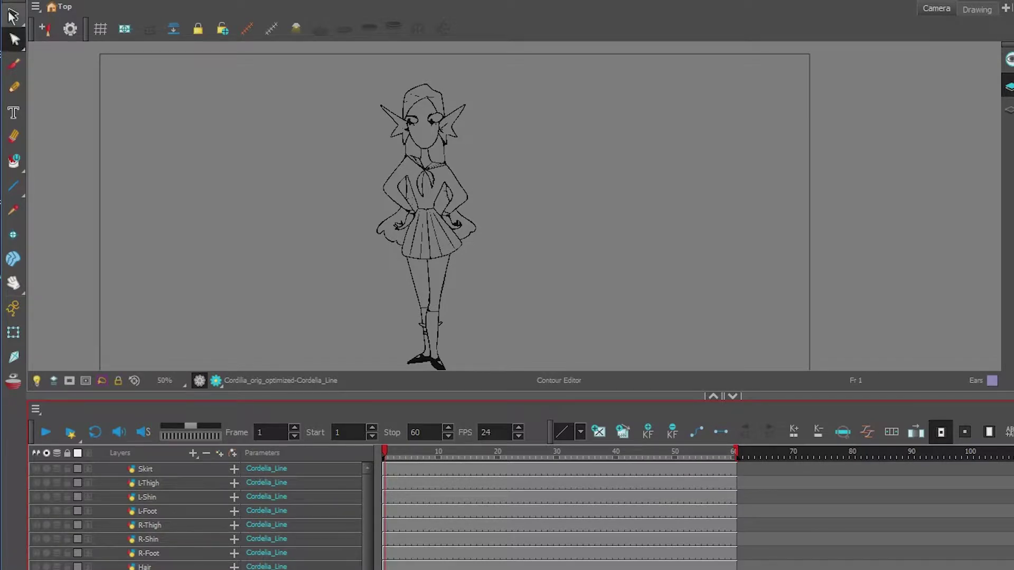
left_click(14, 16)
mouse_move(518, 176)
left_mouse_down()
mouse_move(356, 373)
mouse_move(540, 174)
left_mouse_up()
key("Delete")
scroll(536, 191, "down", 3)
left_click_drag(475, 266, 626, 279)
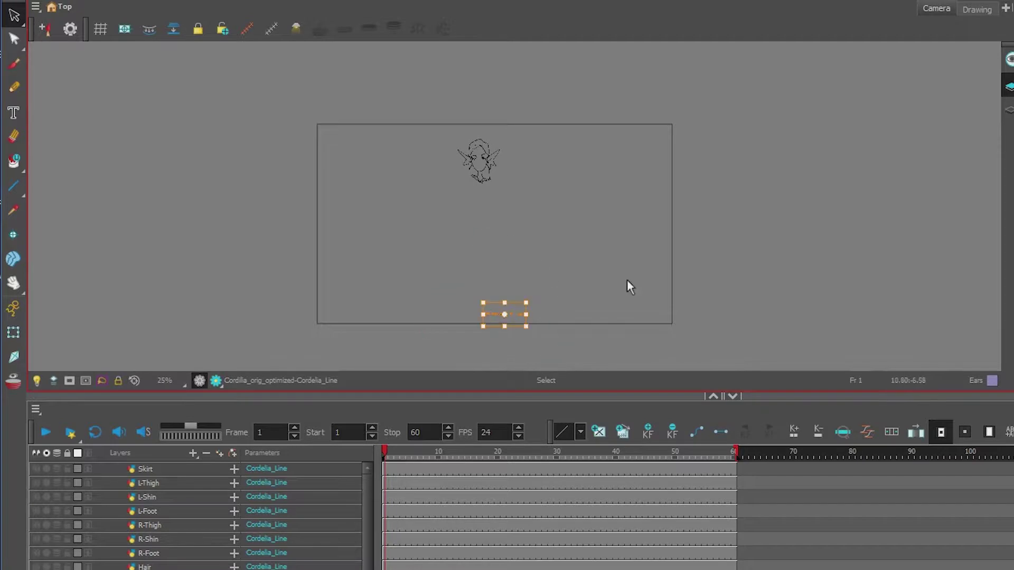
key("Delete")
Delete the collar, neck and face outline strokes from the head drawing.
scroll(494, 191, "up", 3)
mouse_move(543, 224)
left_mouse_down()
mouse_move(428, 218)
mouse_move(568, 227)
left_mouse_up()
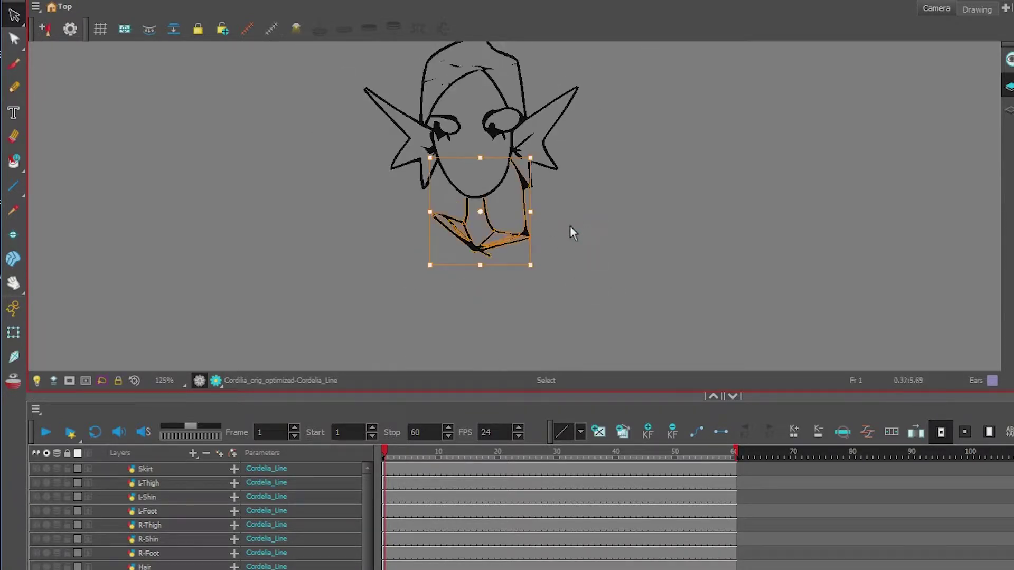
left_click(518, 319)
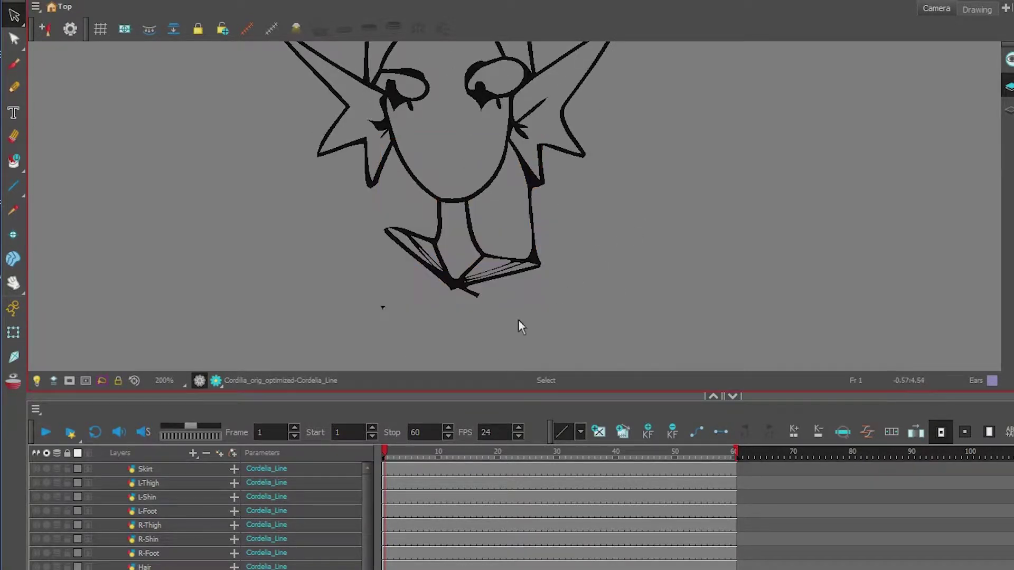
mouse_move(445, 214)
left_mouse_down()
mouse_move(478, 314)
mouse_move(511, 273)
left_mouse_up()
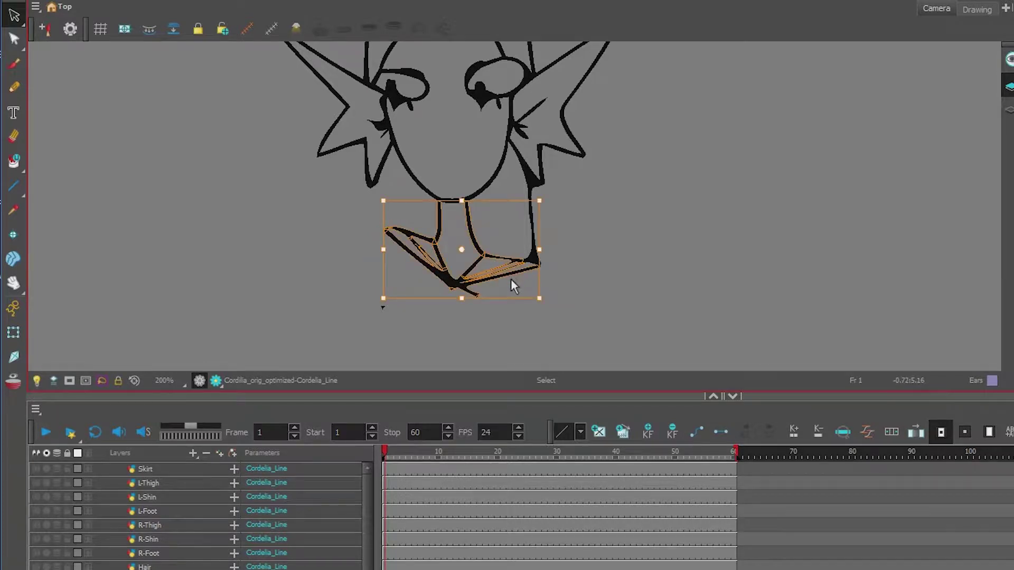
key("Delete")
left_click(448, 214)
key("Delete")
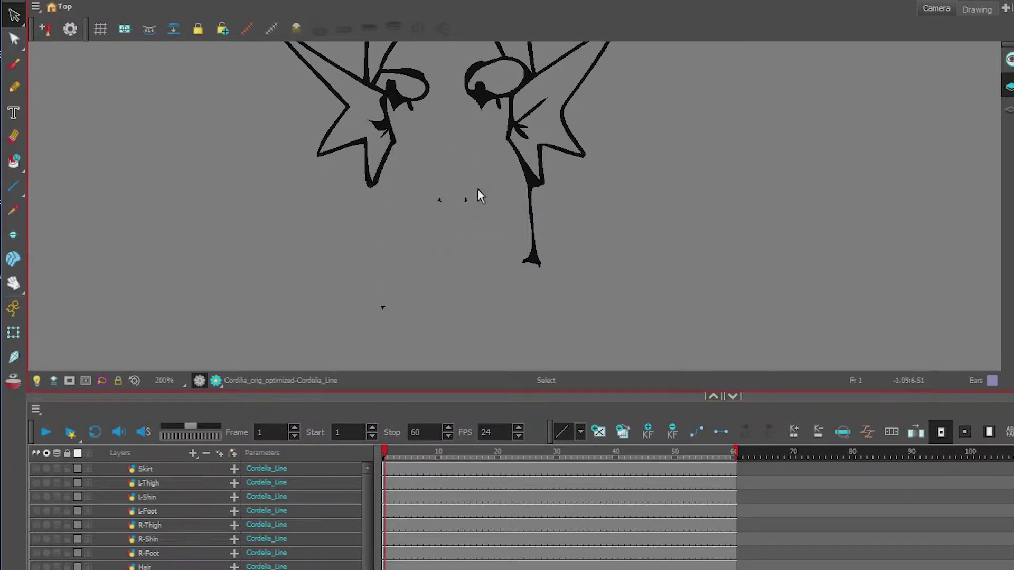
Delete the top hair outline, the hair strokes above the right-hand eye, and that eye.
scroll(417, 169, "down", 2)
left_click(436, 75)
key("Delete")
left_click(464, 75)
key("Delete")
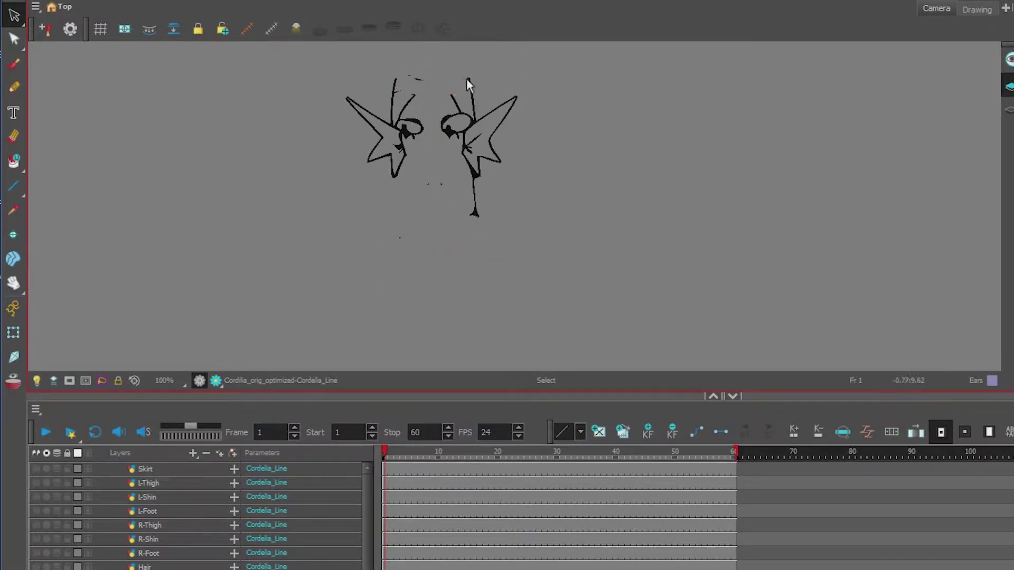
left_click_drag(449, 104, 474, 106)
left_click(446, 141)
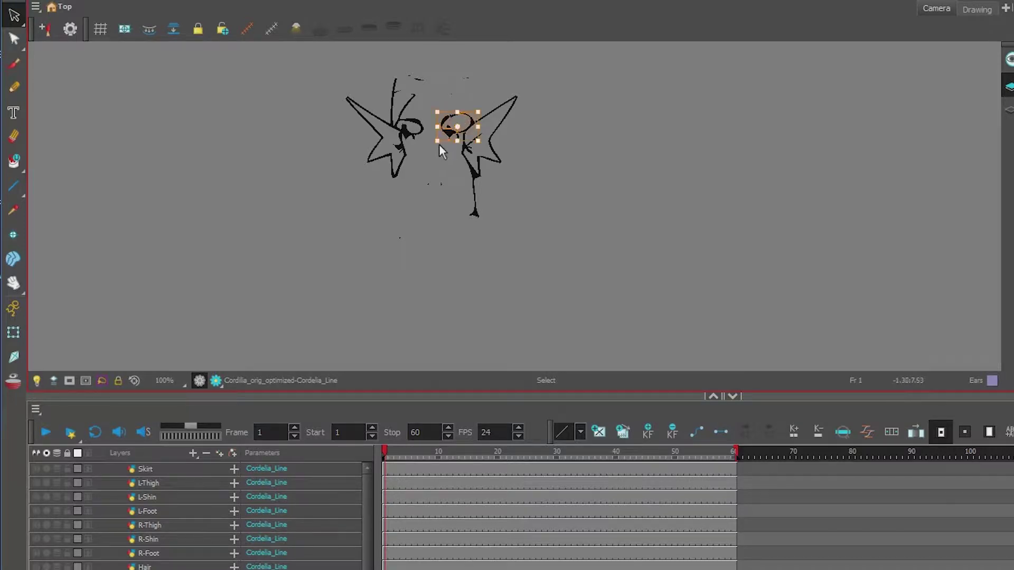
key("Delete")
mouse_move(425, 67)
left_mouse_down()
mouse_move(392, 99)
mouse_move(440, 103)
mouse_move(482, 62)
left_mouse_up()
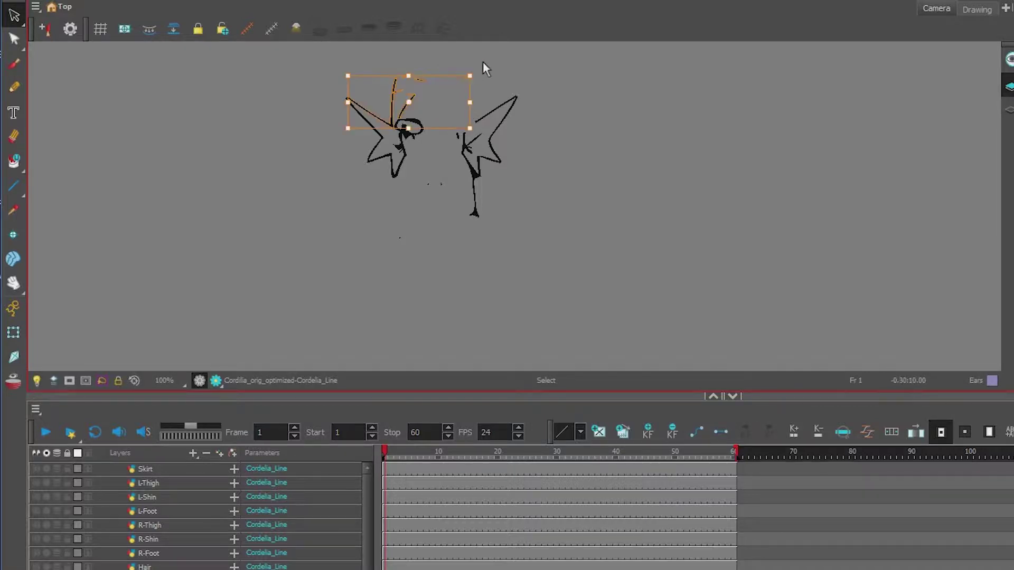
key("Delete")
key("ctrl+z")
Lasso and delete the stray specks between the ears together with the left-hand eye outline.
left_click(425, 169)
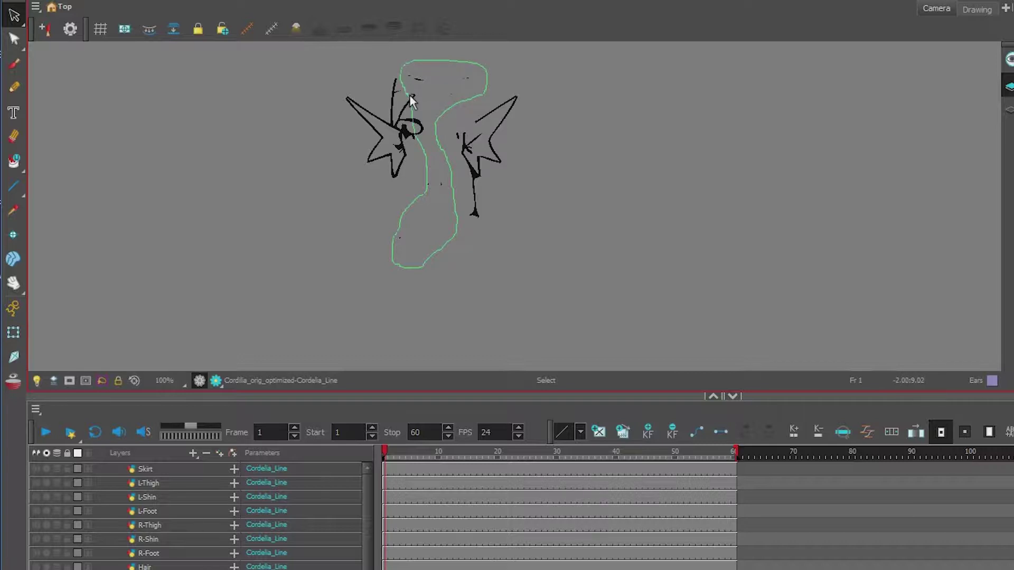
left_click_drag(411, 96, 412, 97)
left_click(433, 122)
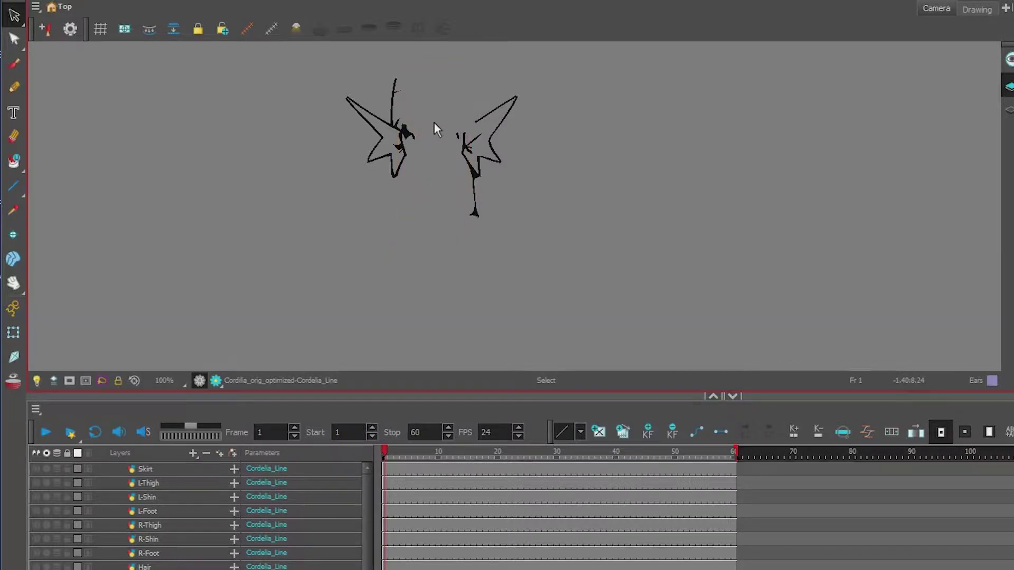
Delete the leftover eye and lash fragments between the two ear fins.
scroll(433, 122, "up", 5)
left_click(387, 130)
key("Delete")
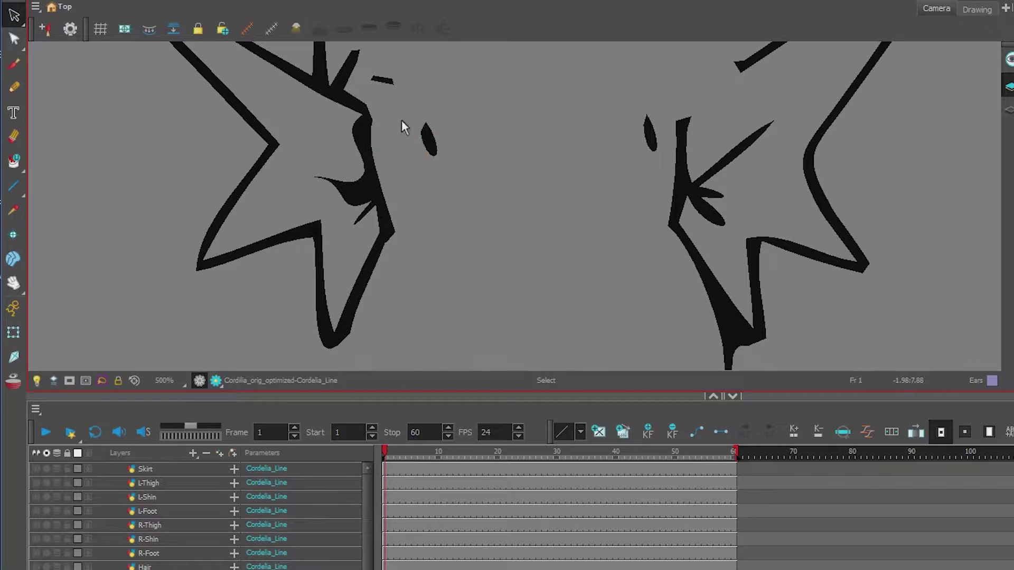
left_click(388, 79)
key("Delete")
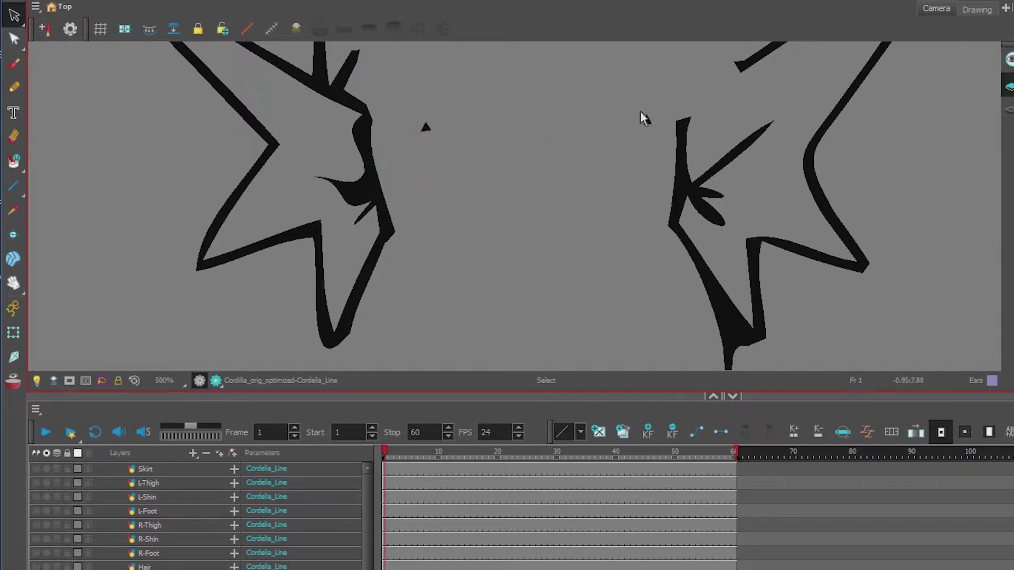
mouse_move(639, 113)
left_mouse_down()
mouse_move(649, 113)
mouse_move(444, 131)
mouse_move(419, 119)
left_mouse_up()
key("Delete")
left_click(685, 128)
key("Delete")
Delete the short hair stroke at the upper inner edge of the left-hand ear.
scroll(613, 182, "down", 3)
left_click(661, 281)
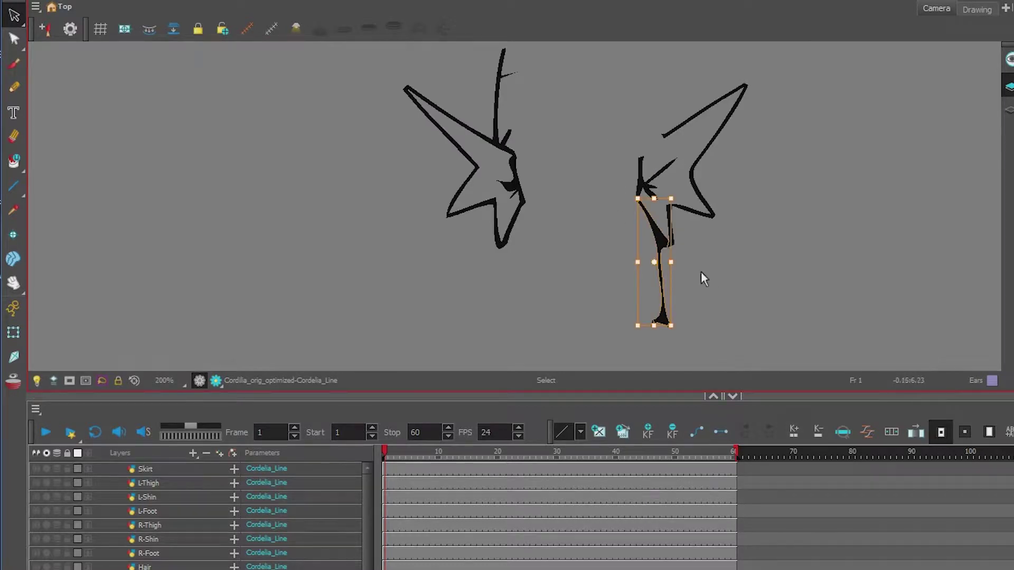
left_click(701, 271)
left_click(498, 112)
left_click(536, 129)
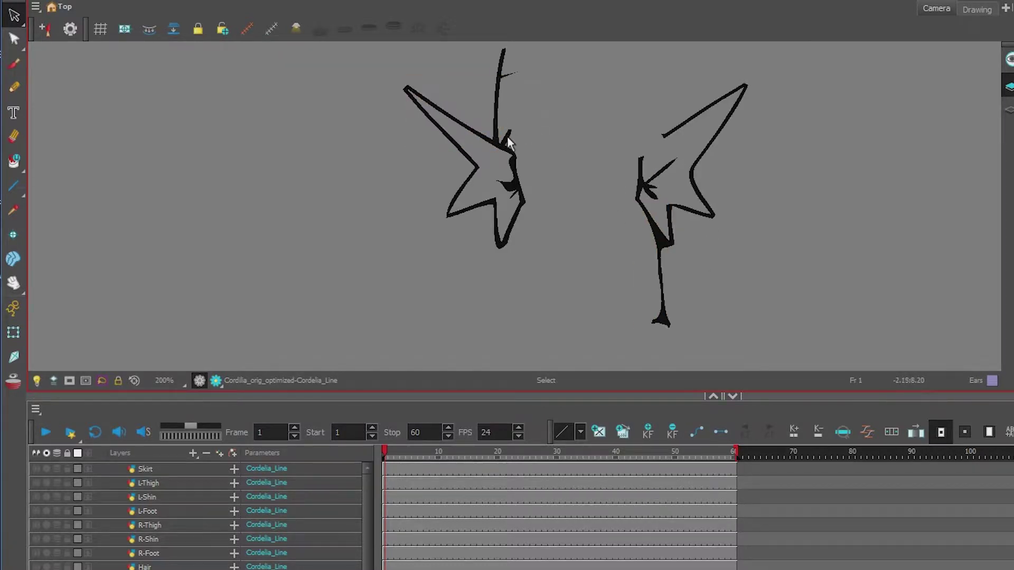
left_click(508, 141)
left_click(564, 132)
left_click(509, 142)
key("Delete")
scroll(481, 130, "down", 1)
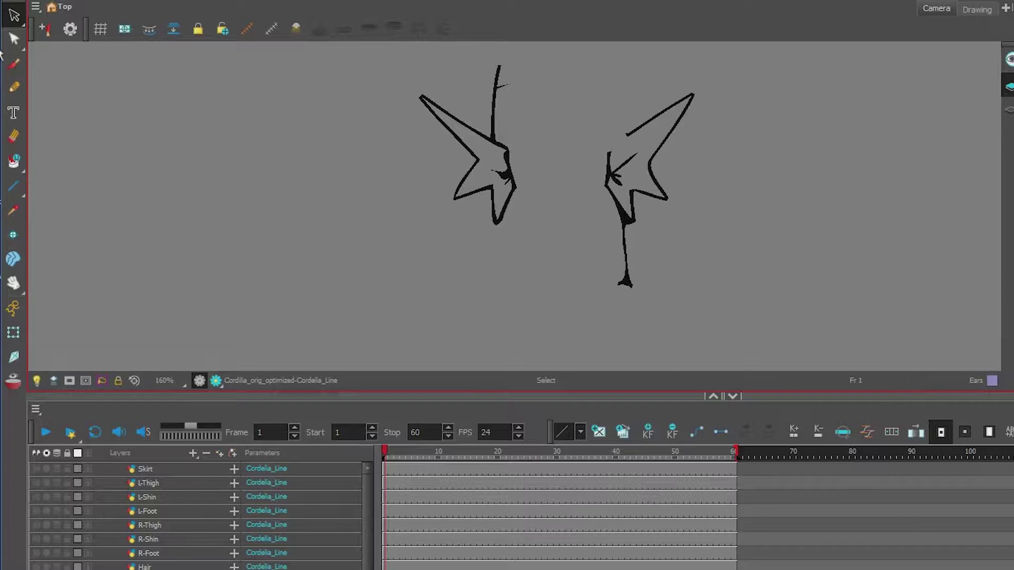
Use the Cutter to separate the long hair strand from the top of the left-hand ear and delete it.
left_click(20, 20)
left_click(54, 30)
scroll(613, 175, "up", 3)
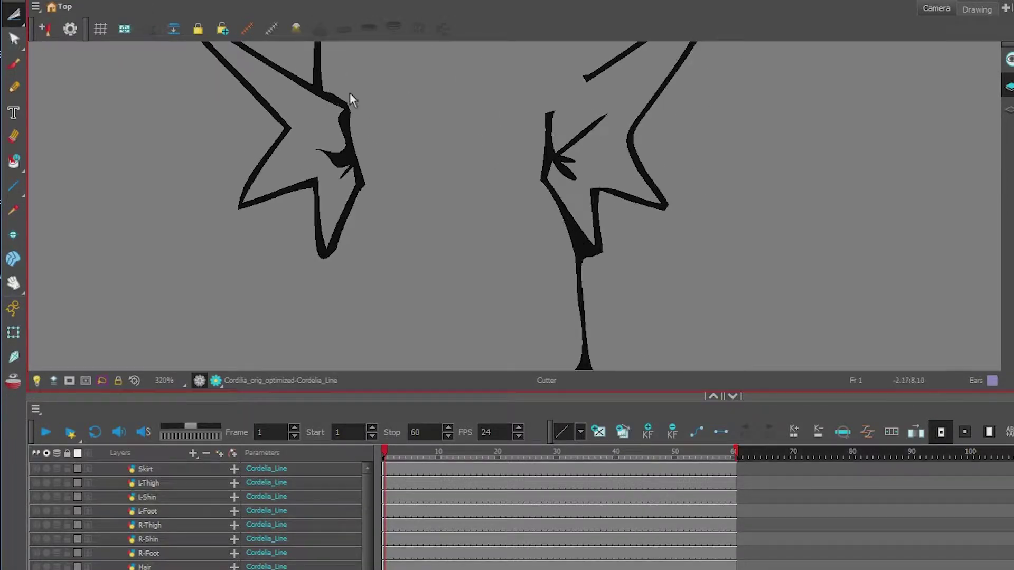
left_click_drag(419, 102, 571, 248)
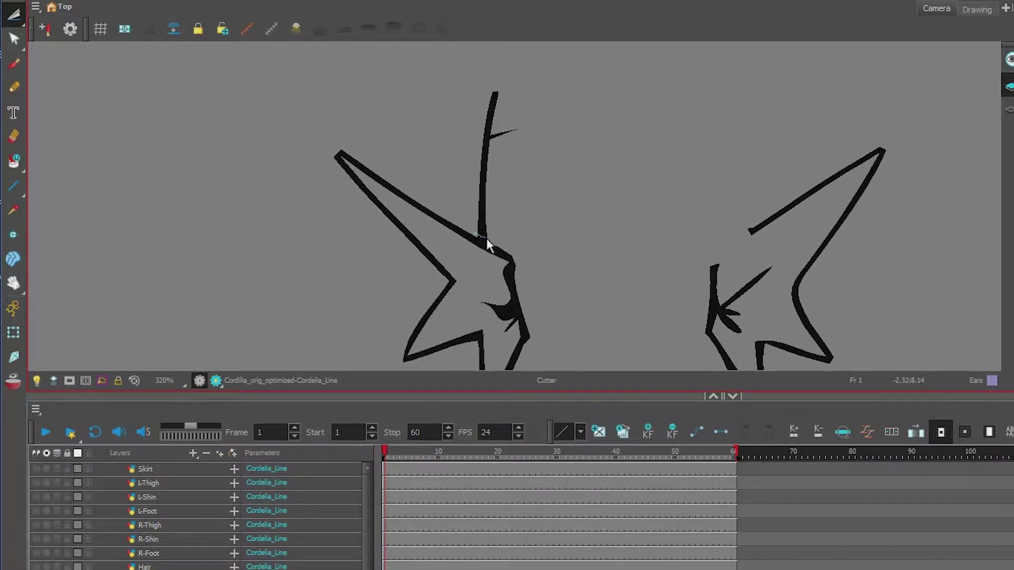
mouse_move(542, 217)
left_mouse_down()
mouse_move(555, 136)
mouse_move(532, 77)
mouse_move(463, 164)
left_mouse_up()
left_click_drag(476, 230, 483, 241)
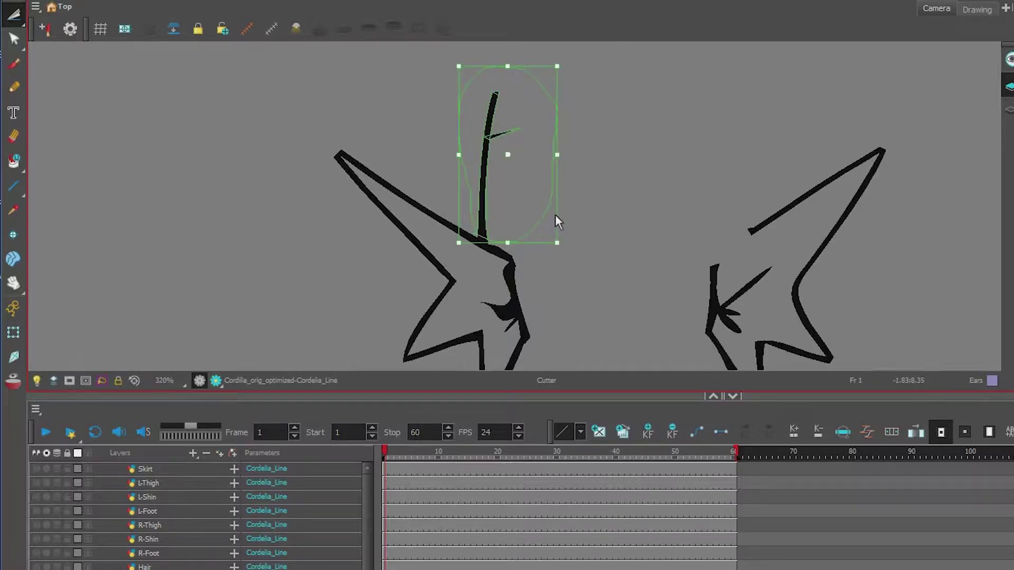
key("Delete")
Cut the strand hanging below the right-hand ear along the ear's lower edge and delete it.
scroll(728, 294, "down", 2)
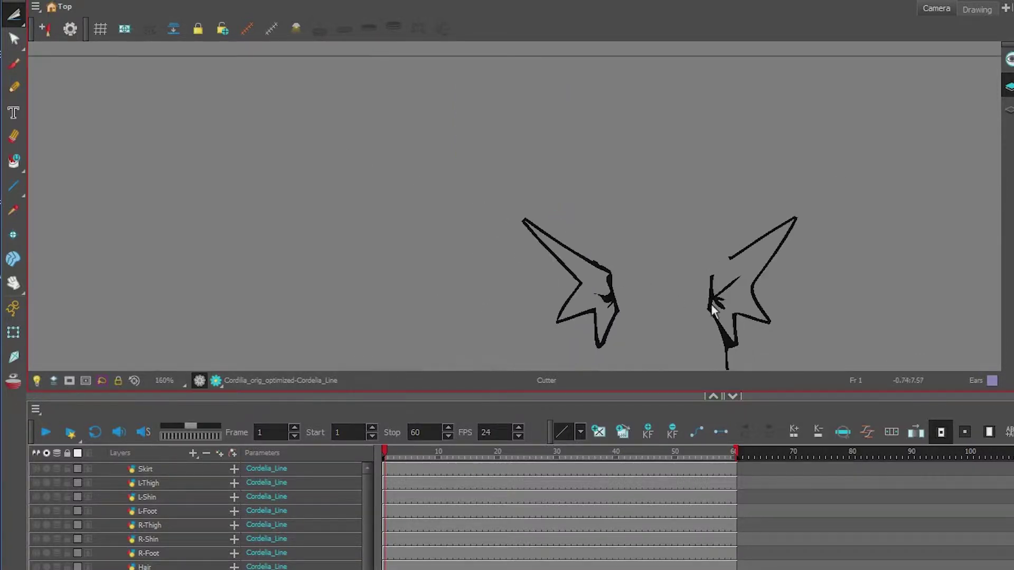
left_click_drag(721, 322, 652, 251)
scroll(682, 313, "up", 3)
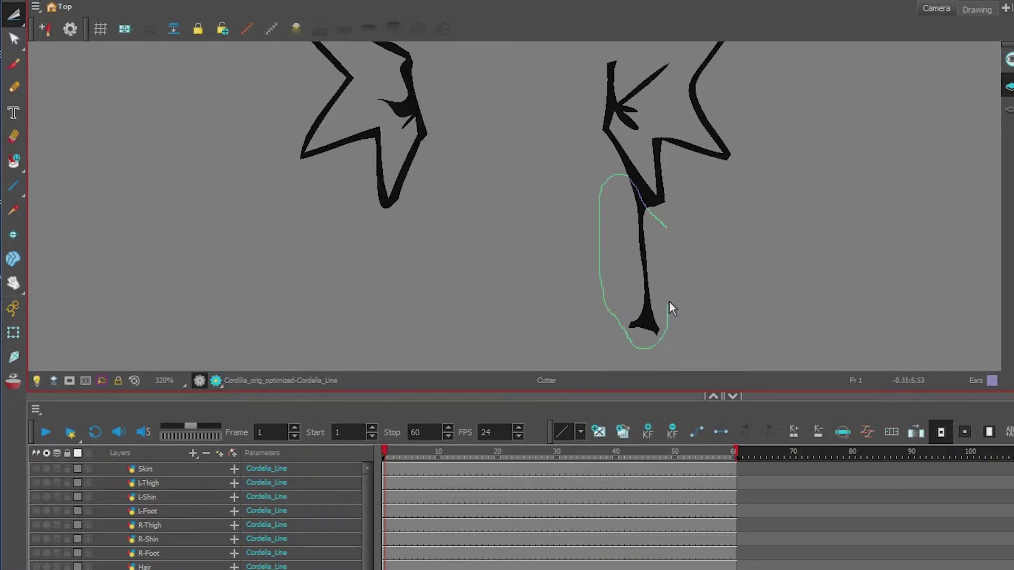
left_click_drag(660, 228, 661, 223)
key("Delete")
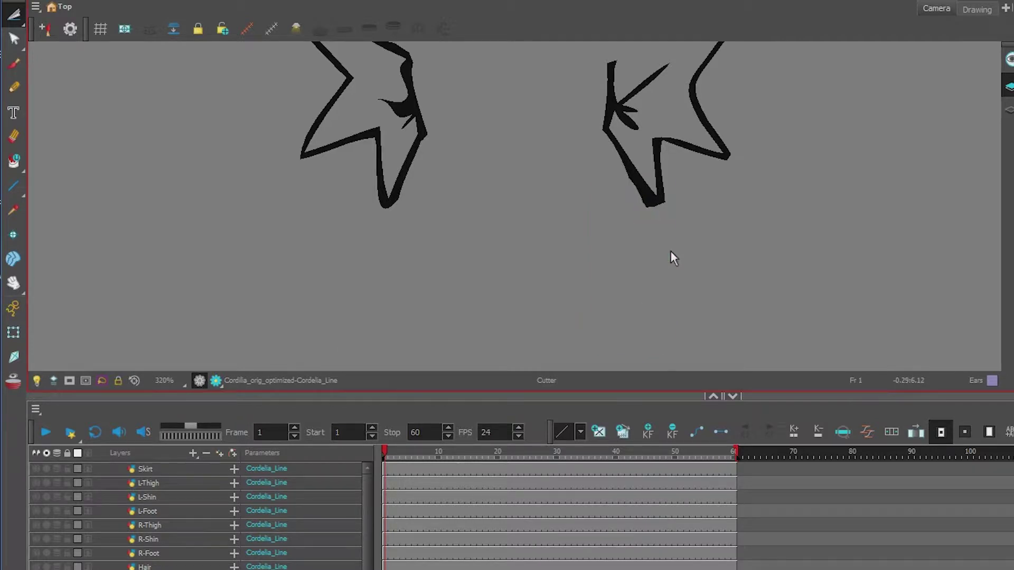
scroll(589, 227, "down", 3)
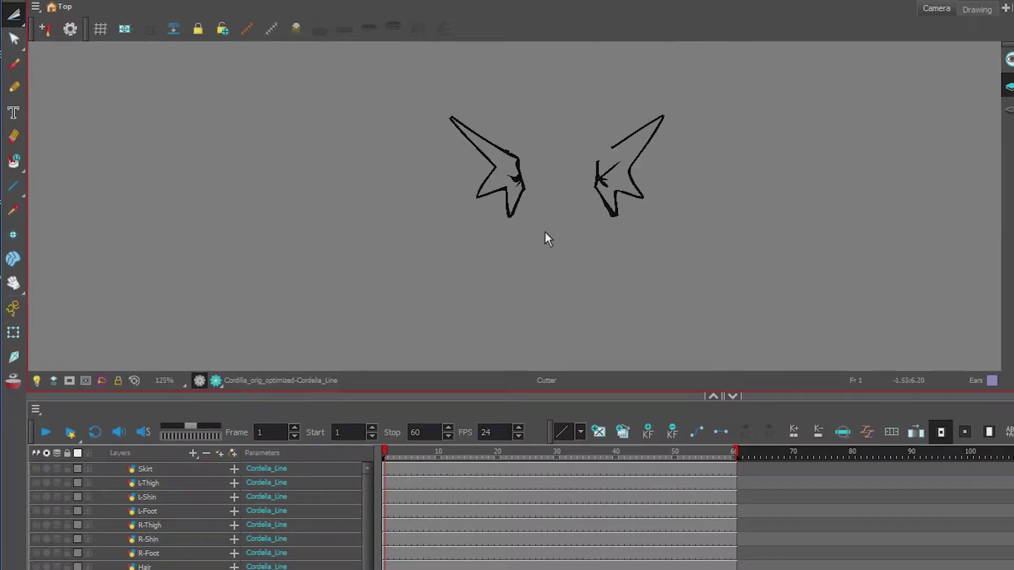
Rename the trimmed line art layer Ears.
left_click_drag(536, 204, 542, 232)
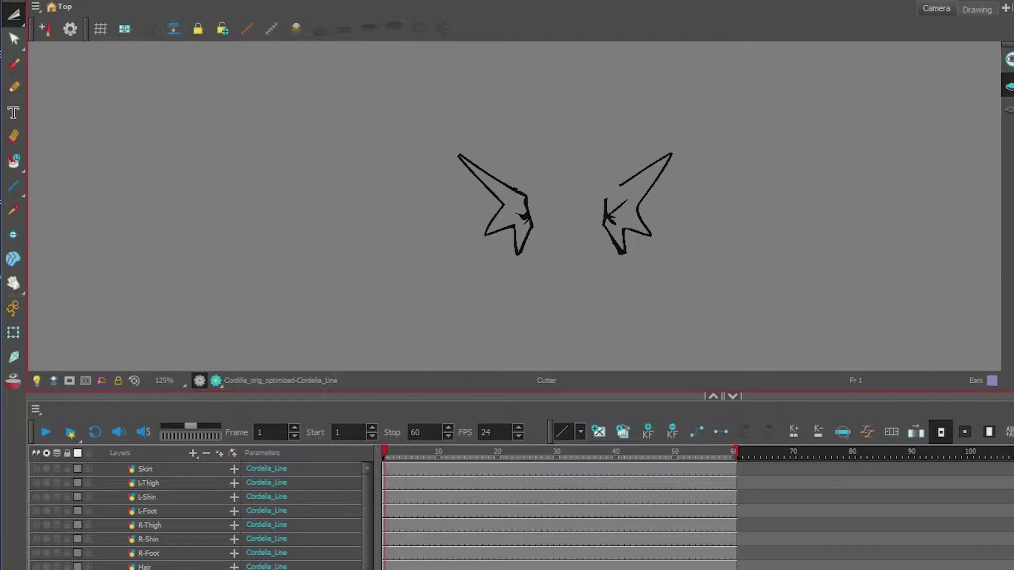
double_click(185, 551)
type("E")
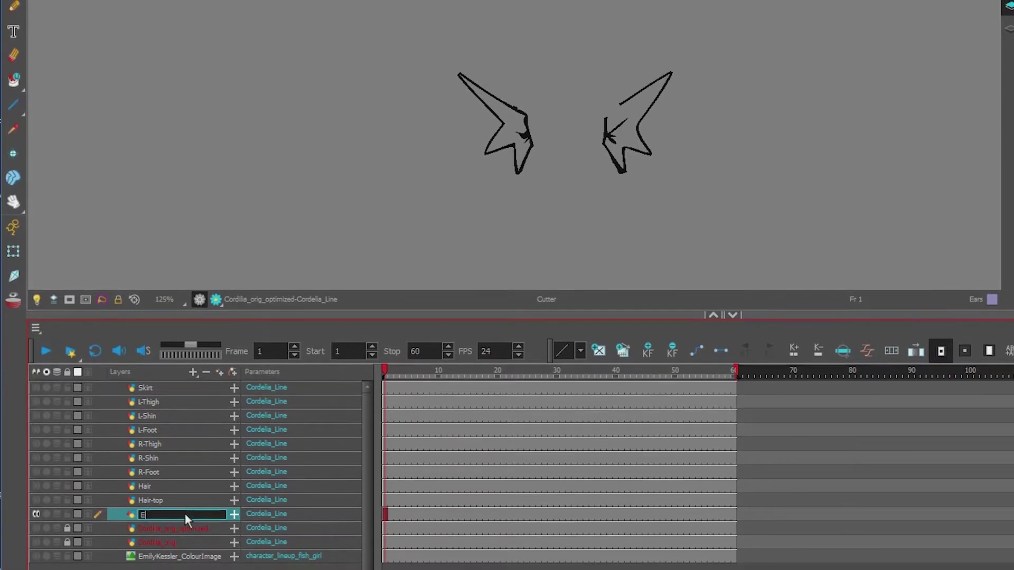
type("ars")
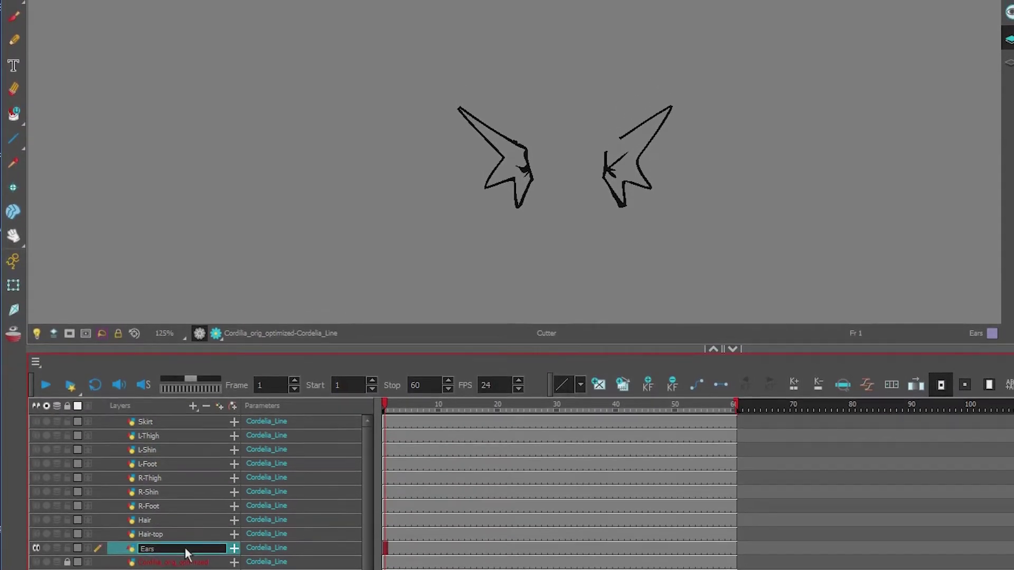
key("Return")
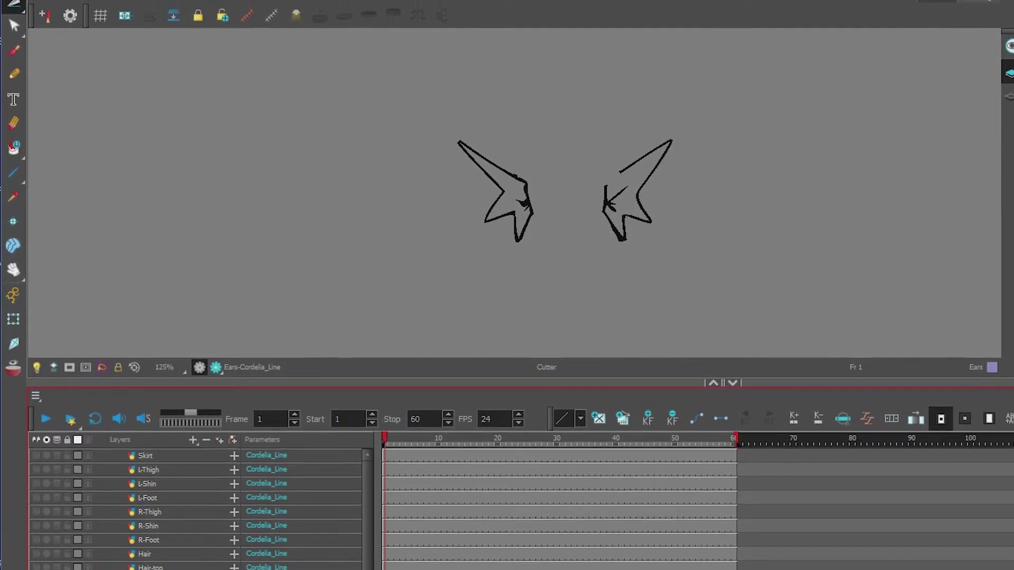
With the Contour Editor, remove the bumpy contour points from the upper edge of the left-hand ear's outline.
left_click(17, 5)
left_click(35, 20)
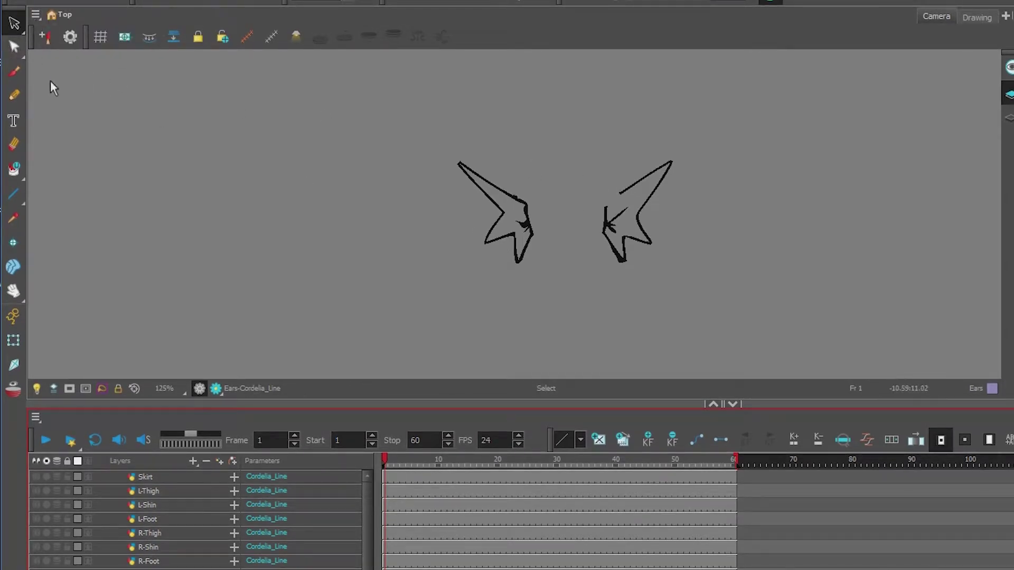
left_click(20, 44)
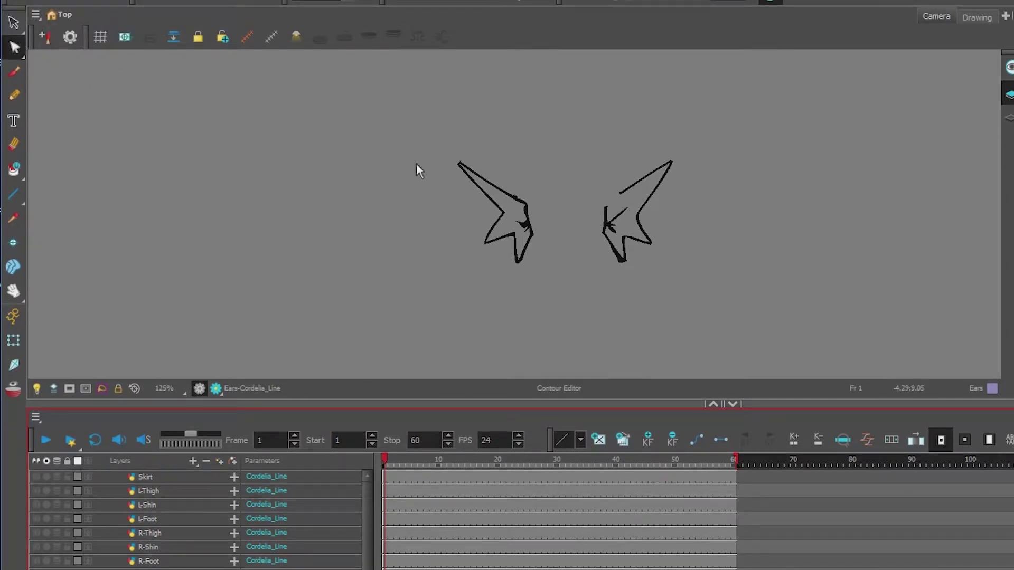
left_click(522, 214)
scroll(519, 216, "up", 4)
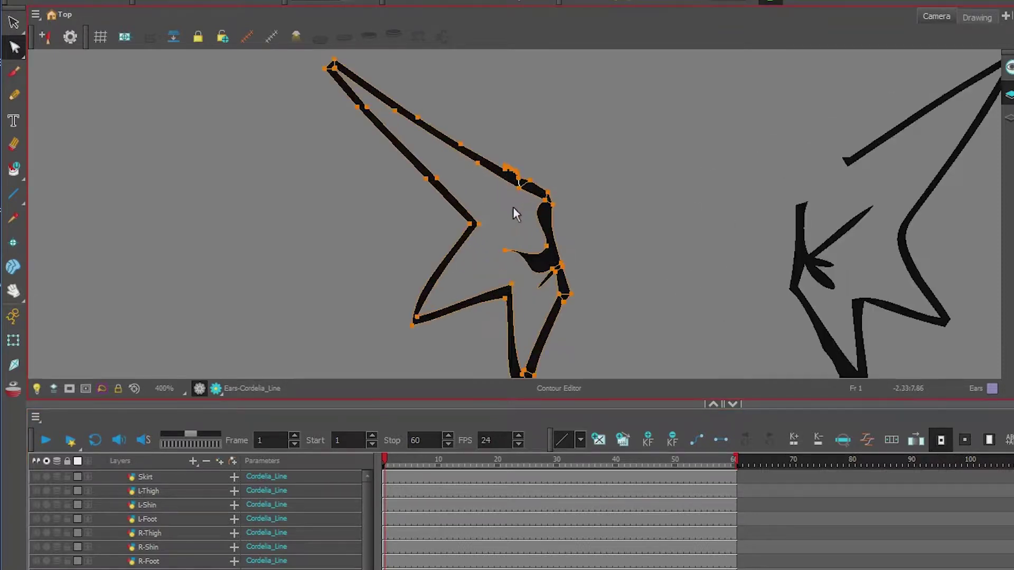
scroll(508, 207, "up", 5)
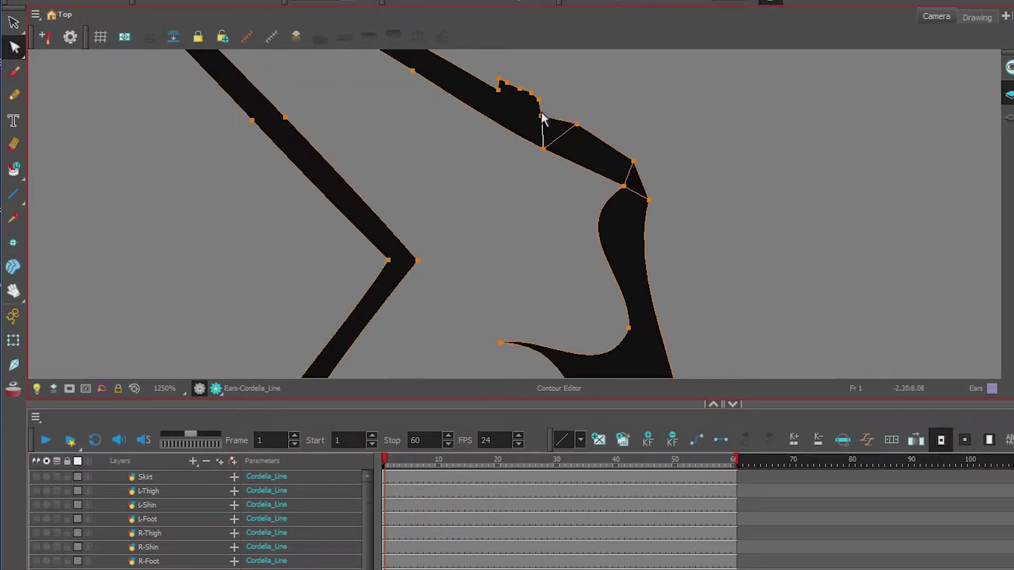
scroll(554, 151, "up", 4)
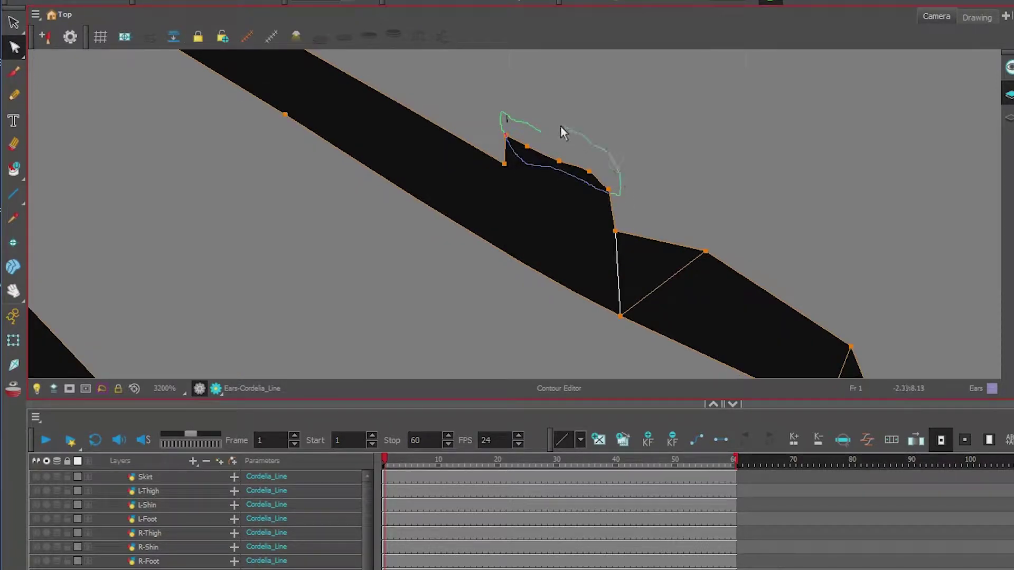
left_click_drag(561, 132, 533, 128)
key("Delete")
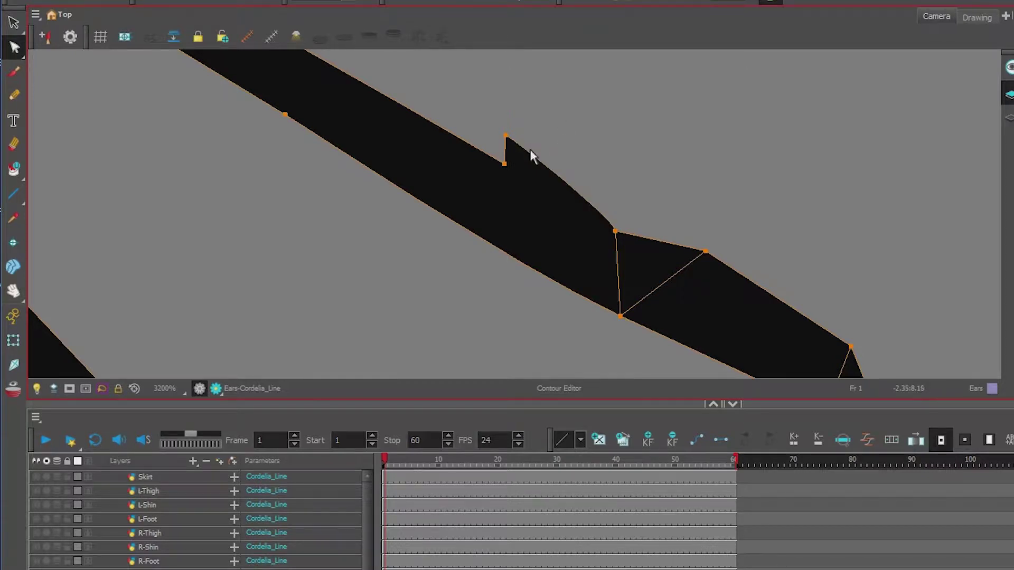
left_click(511, 139)
key("Delete")
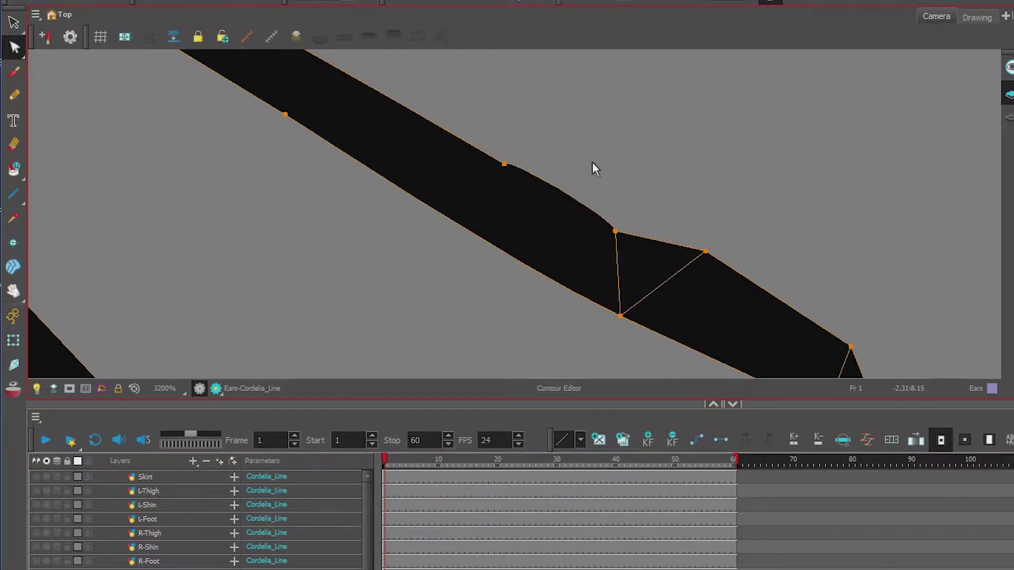
Delete the internal contour lines crossing the stroke near the left-hand ear's upper inner corner.
left_click(618, 264)
key("Delete")
left_click(676, 293)
key("Delete")
left_click(656, 243)
left_click_drag(709, 288, 616, 174)
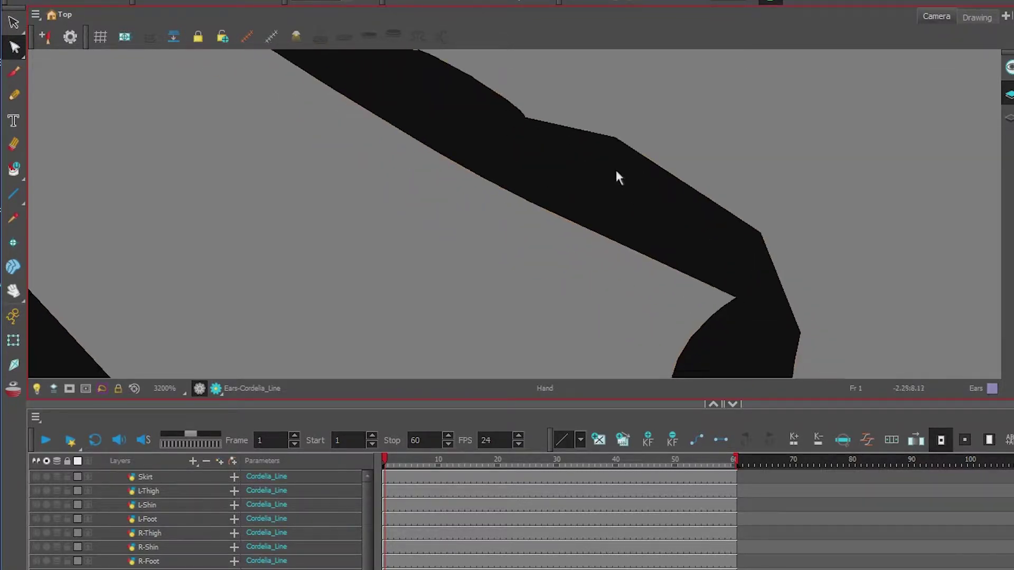
left_click(748, 263)
left_click(748, 264)
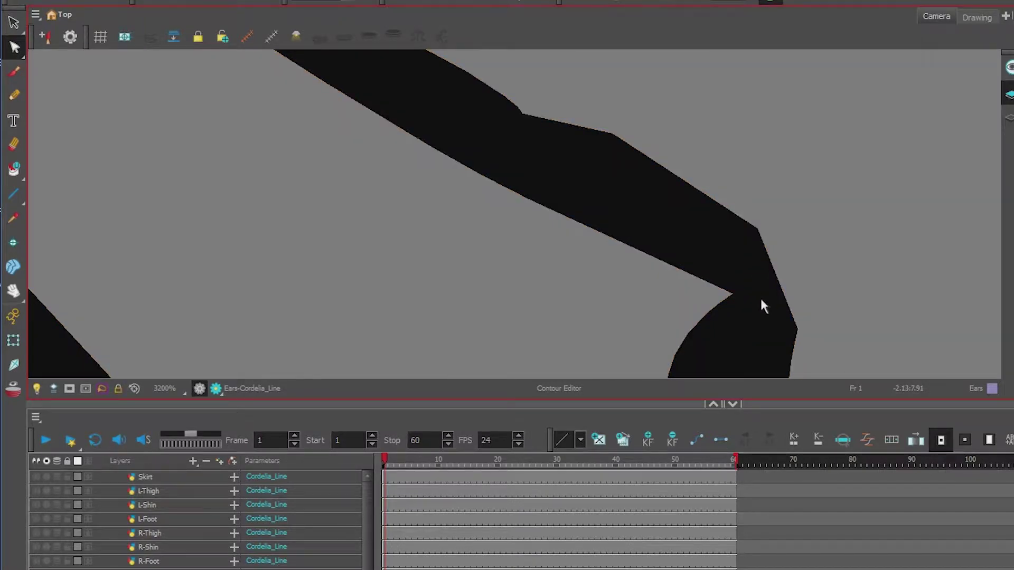
left_click(780, 320)
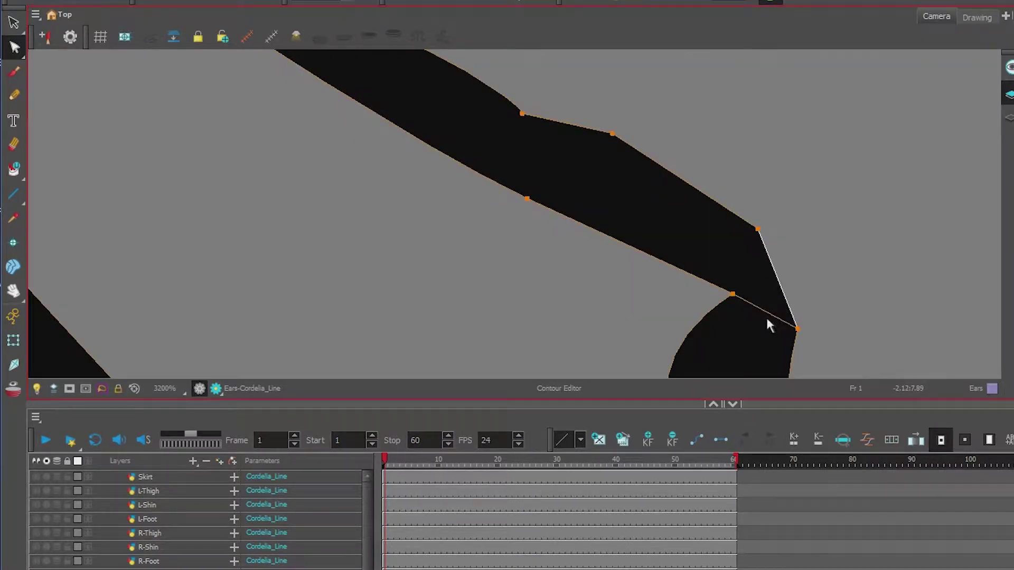
left_click(765, 312)
scroll(710, 290, "down", 4)
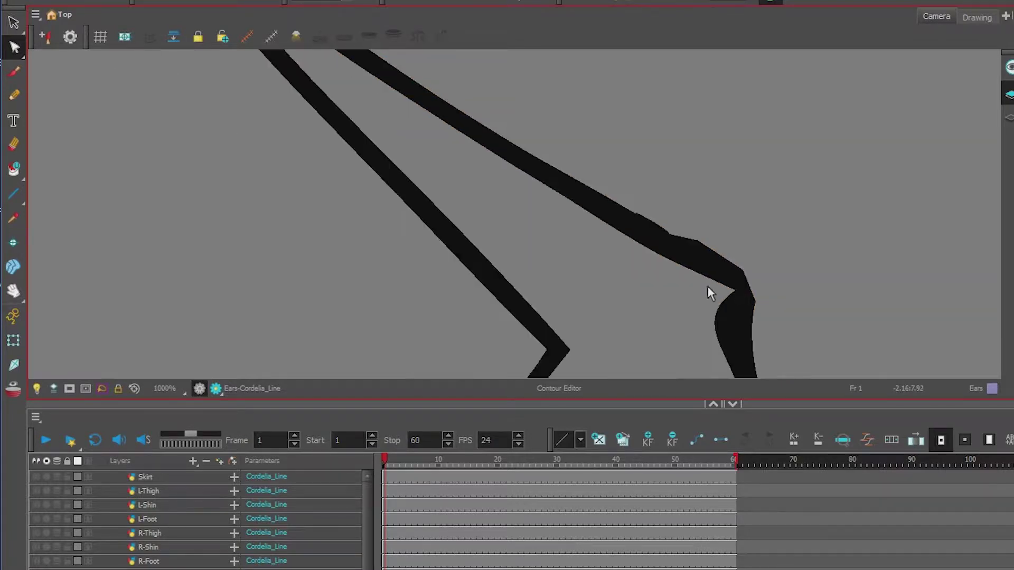
scroll(621, 223, "up", 2)
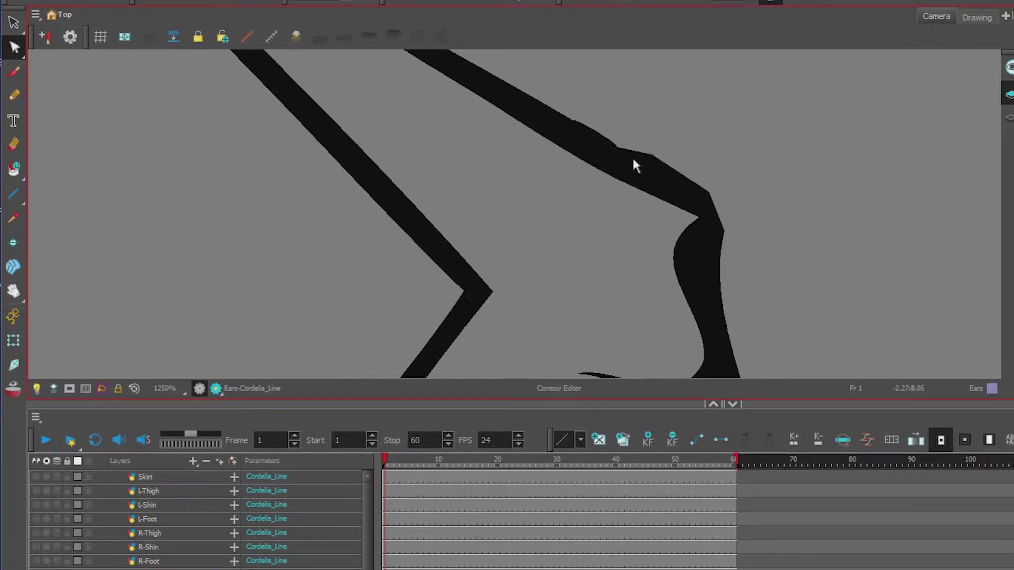
Smooth the left-hand ear's upper edge by deleting the leftover kink point and adjusting the neighbouring points and handle to even the line thickness.
left_click(638, 152)
scroll(639, 154, "up", 5)
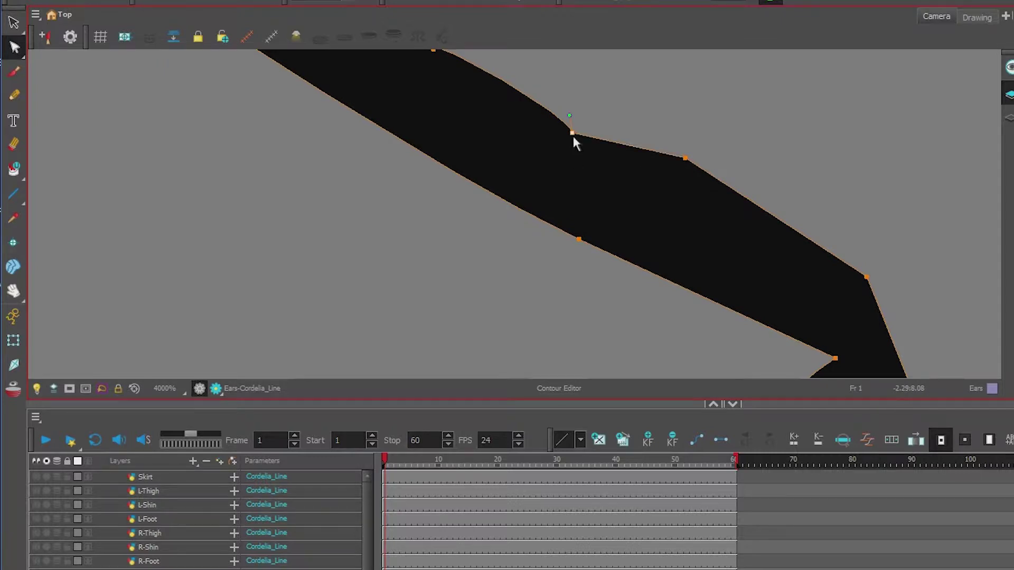
key("Delete")
scroll(572, 142, "down", 5)
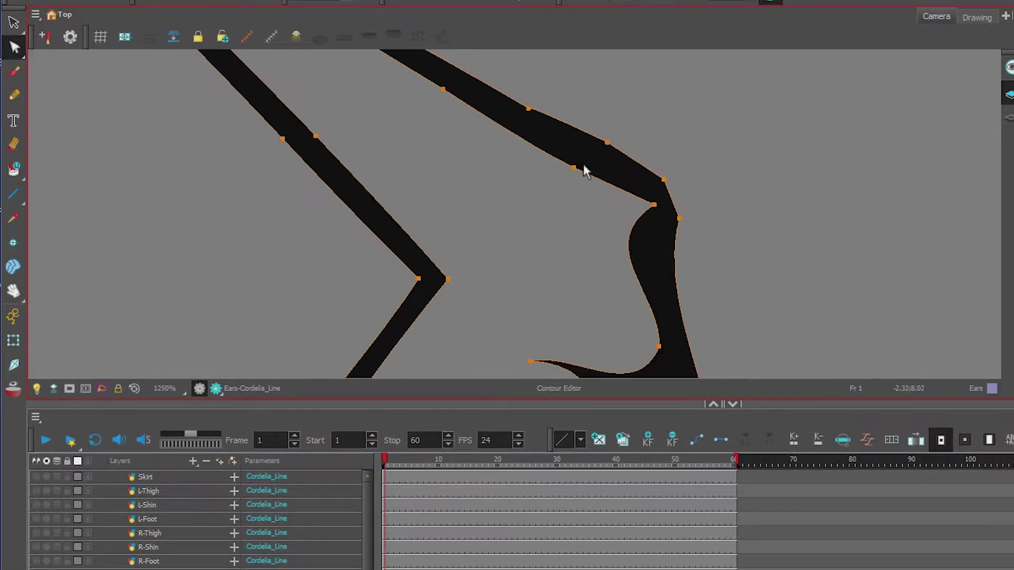
left_click(607, 142)
left_click_drag(608, 151, 609, 155)
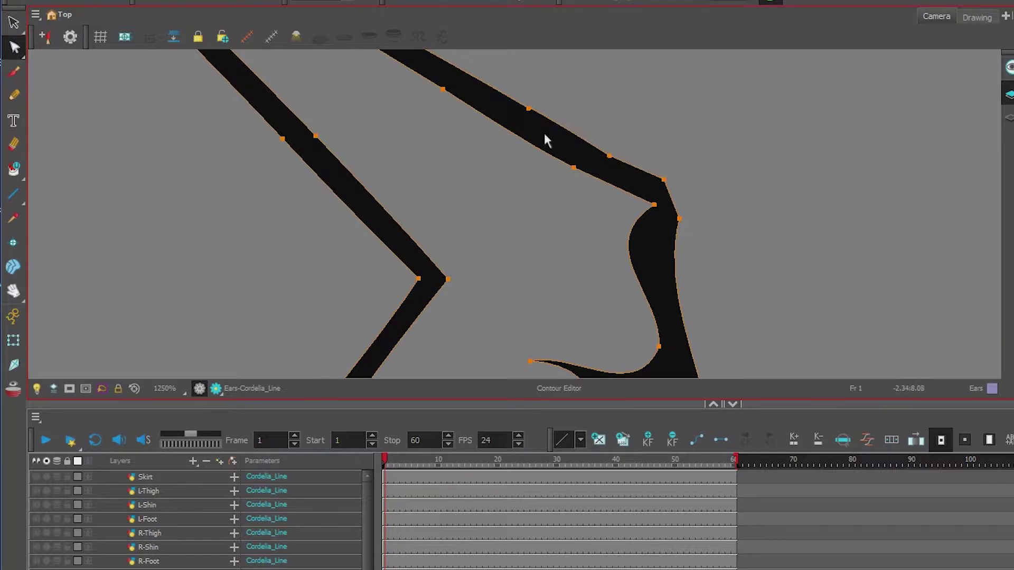
left_click_drag(531, 106, 542, 114)
left_click(527, 119)
left_click(528, 114)
scroll(544, 117, "up", 5)
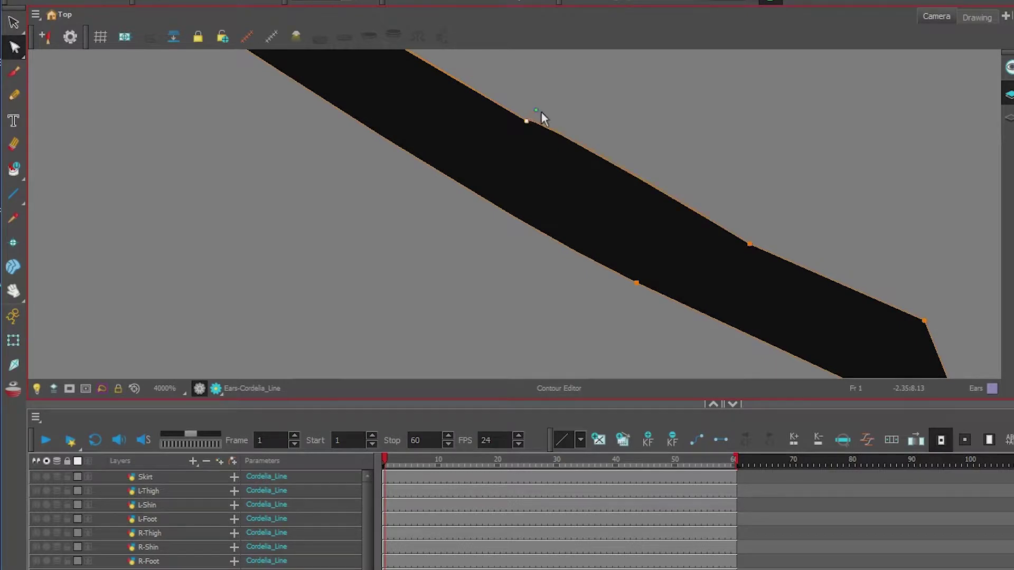
left_click_drag(541, 112, 612, 173)
scroll(612, 173, "down", 4)
scroll(612, 173, "down", 5)
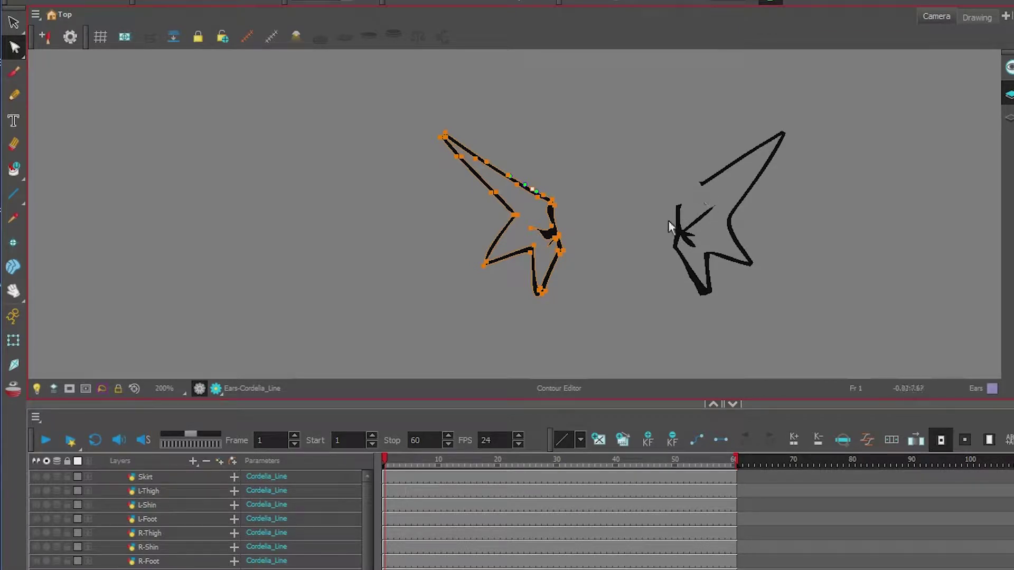
Clean up the two broken stroke ends on the right-hand ear's upper edge and pull them together across the gap.
scroll(669, 220, "up", 4)
scroll(669, 220, "down", 2)
left_click(733, 161)
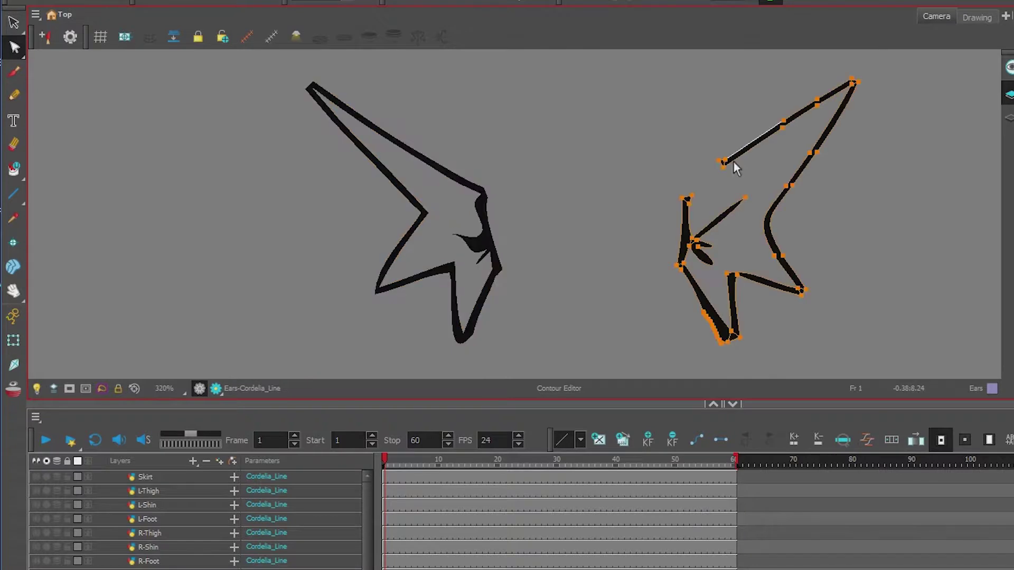
scroll(731, 165, "up", 4)
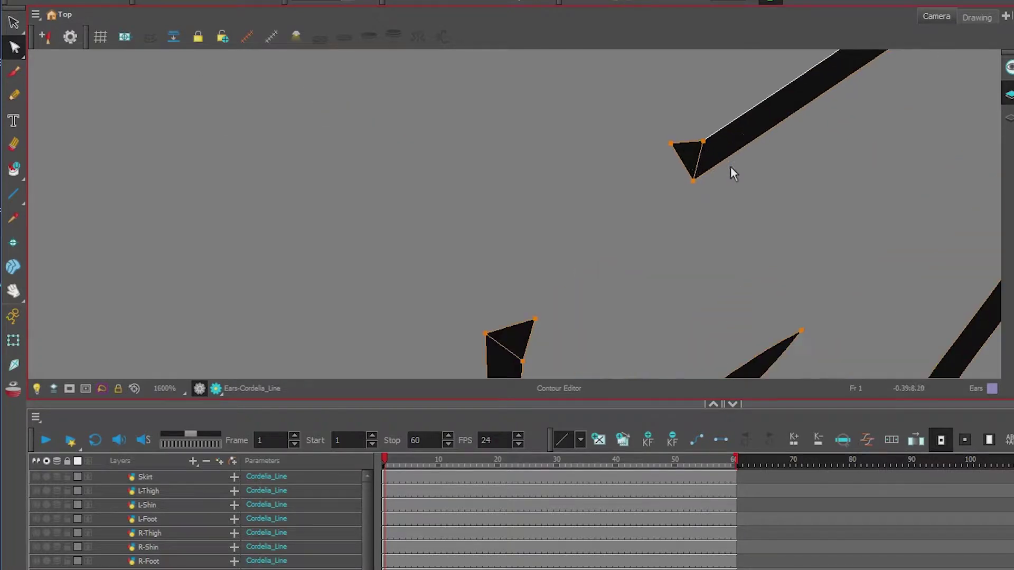
left_click(671, 144)
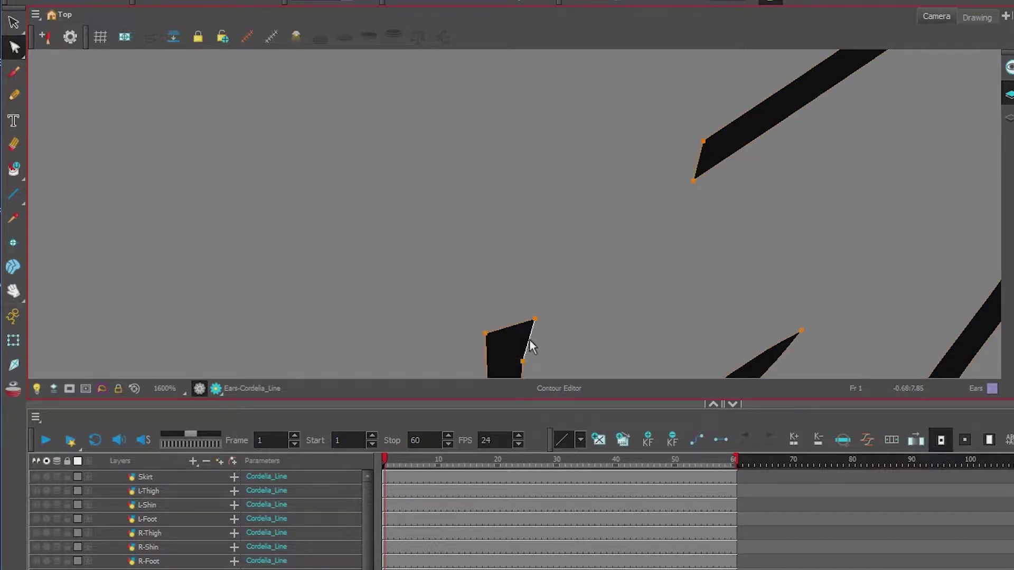
left_click_drag(638, 217, 673, 197)
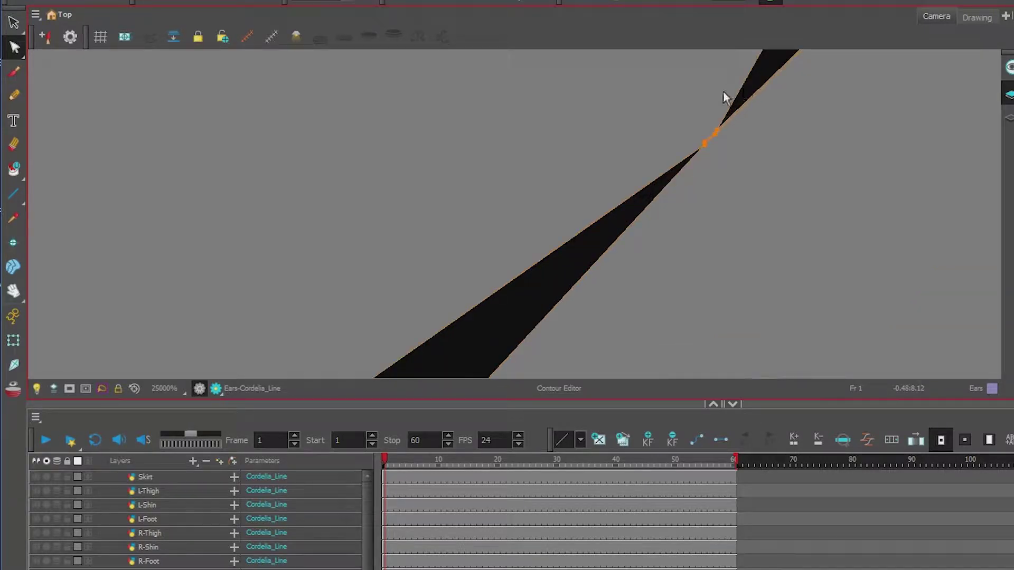
Add contour points on the upper edge either side of the right-hand ear's pinched joint and pull them outward.
left_click(747, 76)
left_click_drag(649, 185, 641, 157)
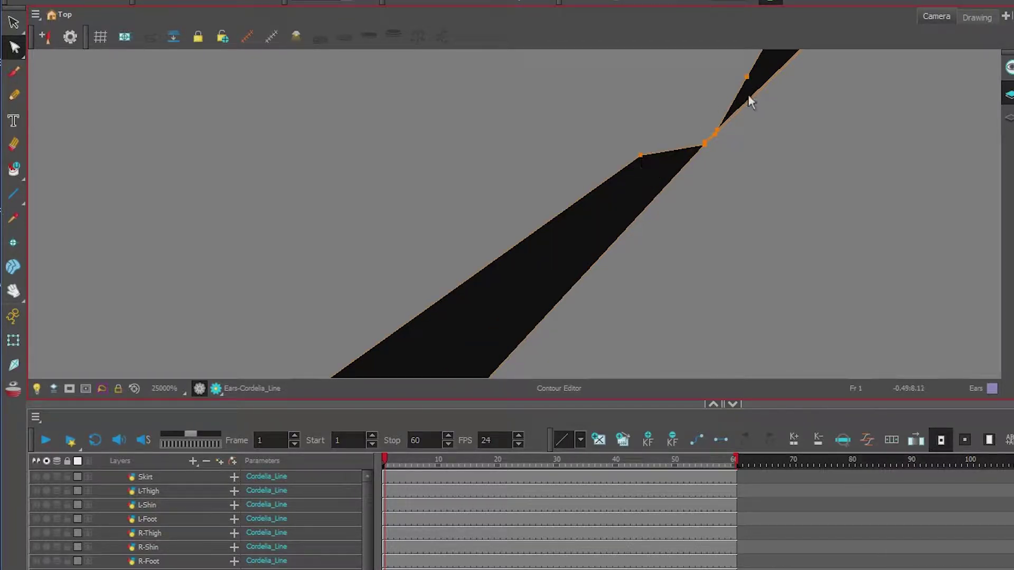
left_click_drag(695, 104, 683, 113)
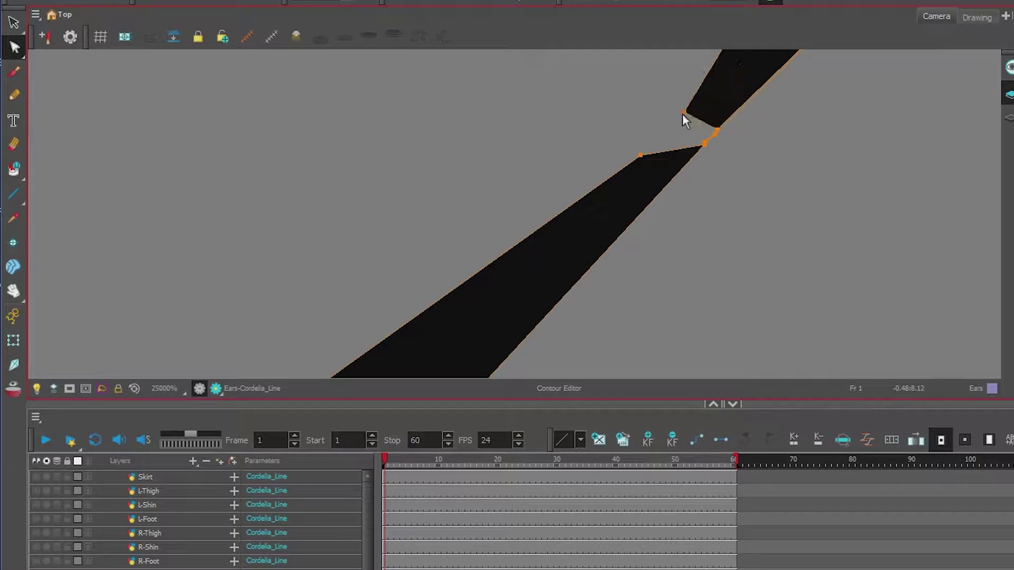
Overlap the two stroke ends at the right-hand ear's joint, widen the upper edge, and delete the lines dividing them.
scroll(700, 153, "up", 4)
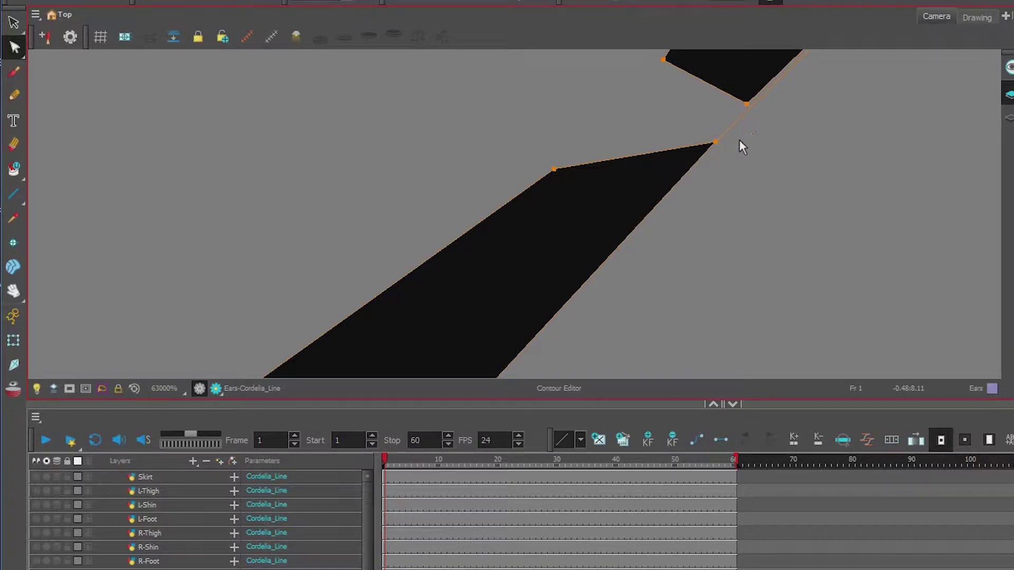
scroll(741, 138, "down", 3)
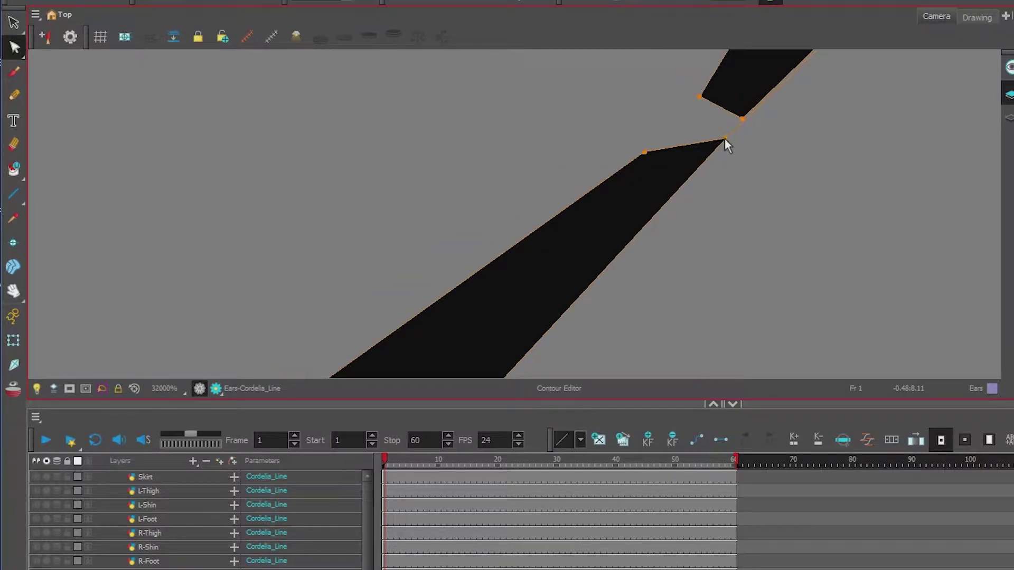
left_click_drag(743, 120, 748, 112)
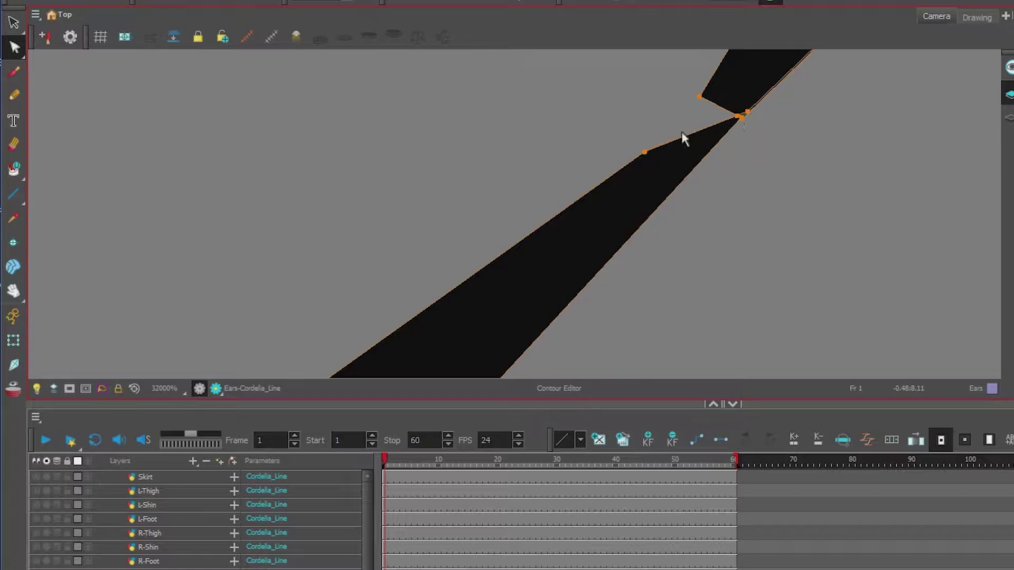
scroll(736, 117, "up", 3)
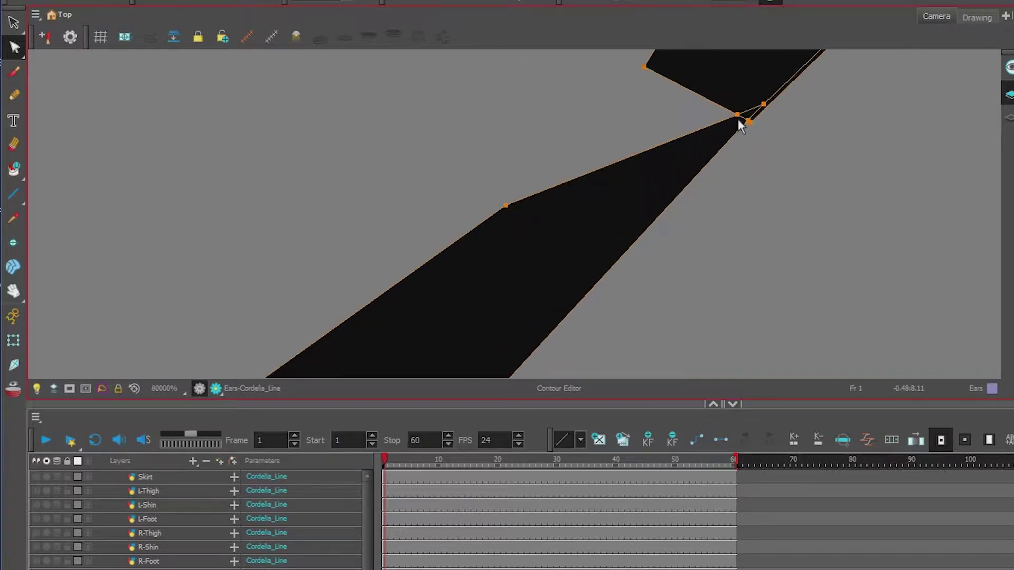
left_click_drag(738, 120, 621, 102)
left_click(667, 110)
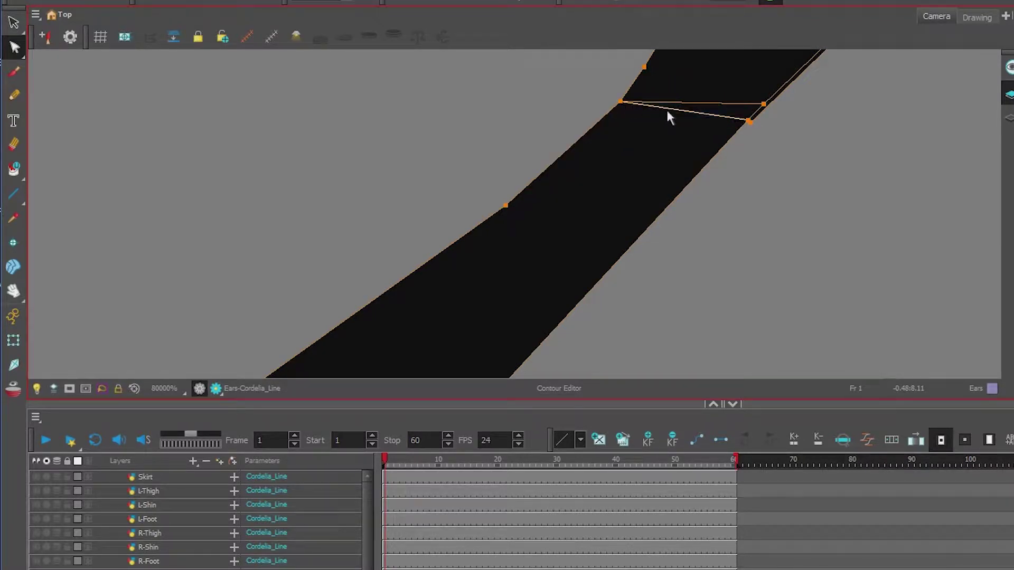
key("Delete")
left_click(675, 105)
key("Delete")
Reposition the points on the lower edge of the right-hand ear's joint to merge the overlapping contours.
left_click(752, 123)
left_click_drag(758, 118, 731, 210)
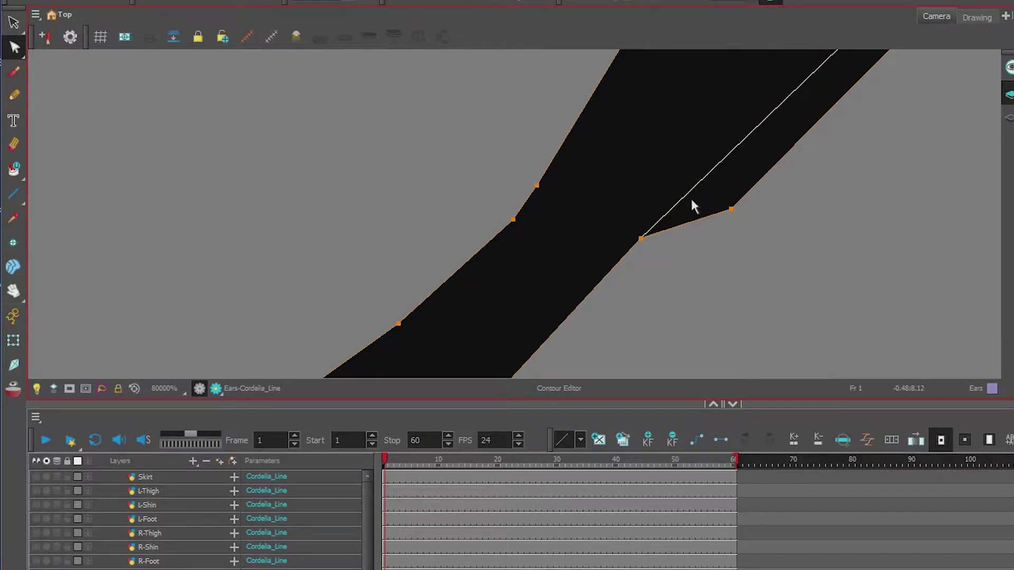
left_click_drag(641, 241, 573, 322)
scroll(639, 259, "down", 2)
scroll(640, 256, "down", 3)
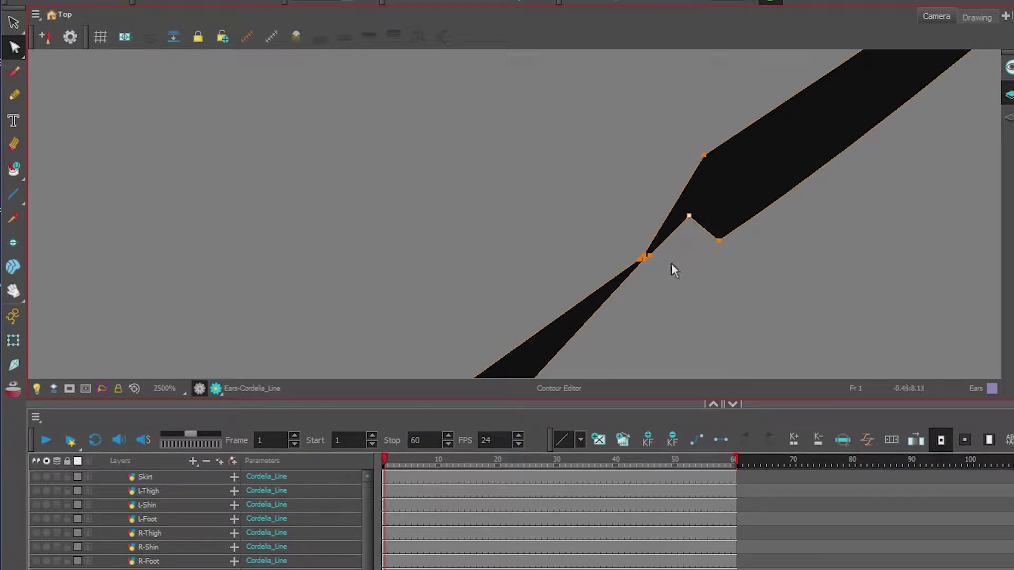
Delete the two stray points on the joint's lower edge and pull the remaining point outward to thicken the line.
scroll(651, 271, "up", 2)
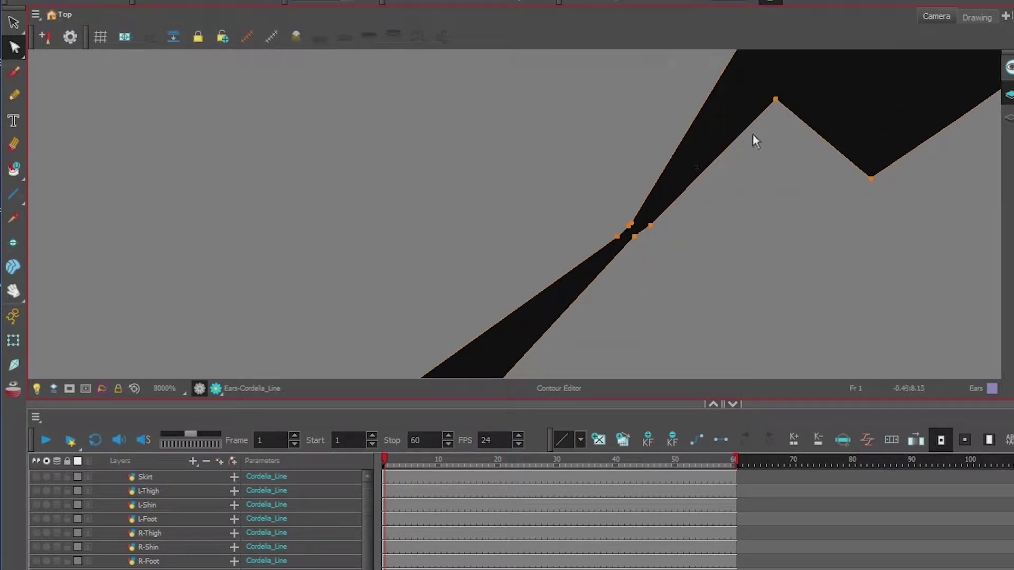
left_click(776, 100)
key("Delete")
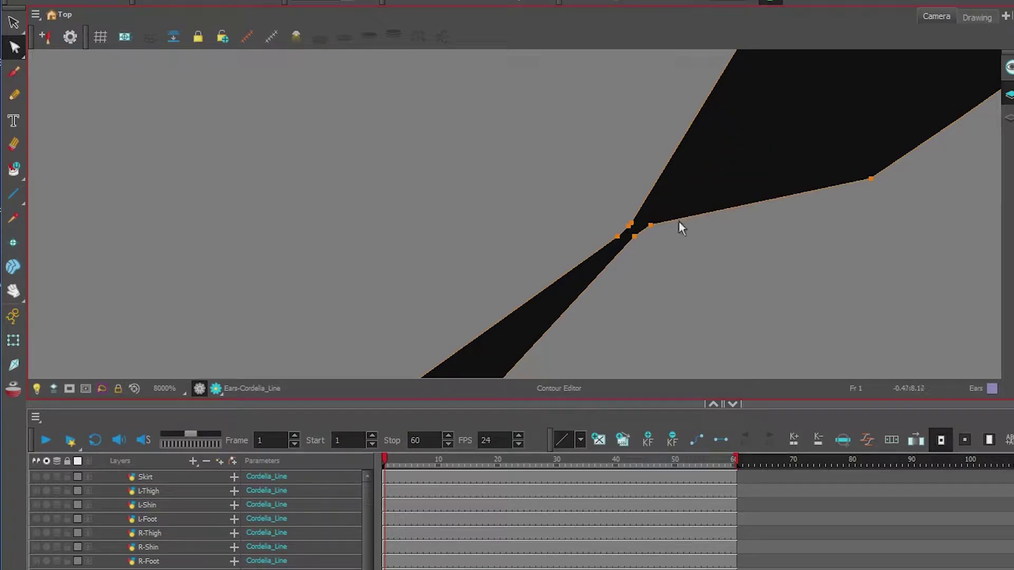
left_click(650, 226)
key("Delete")
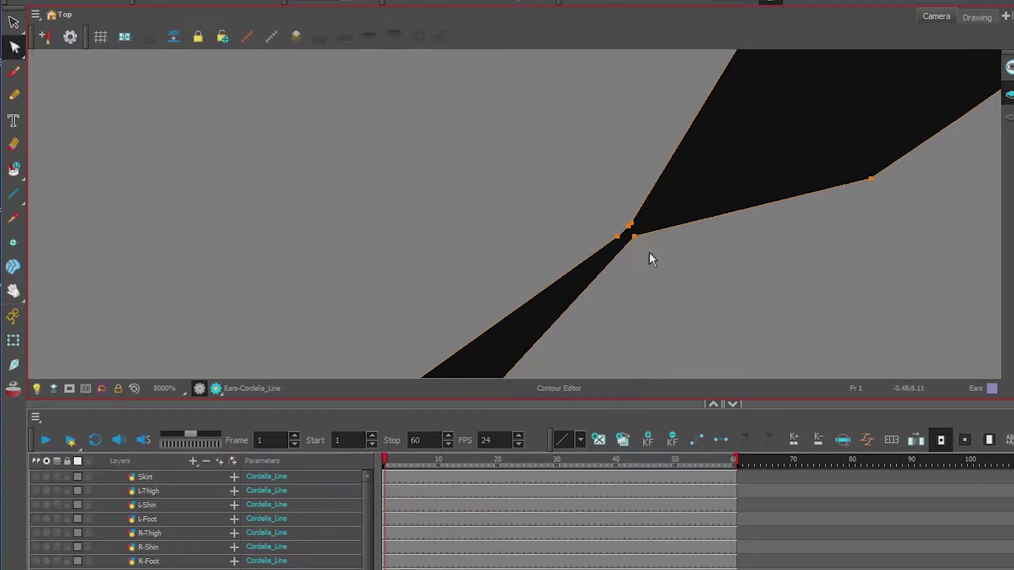
left_click_drag(634, 236, 697, 292)
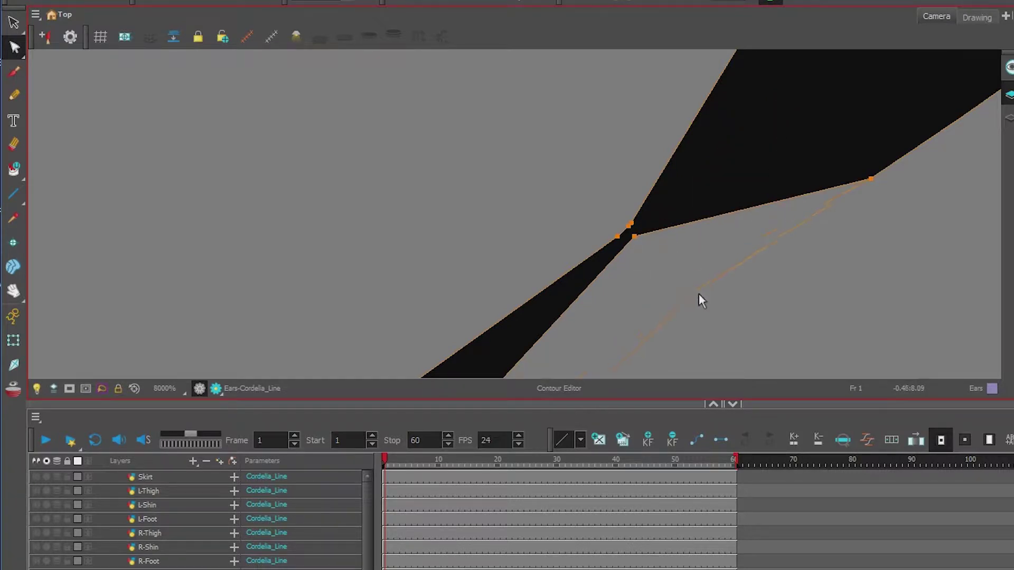
Delete the extra point on the joint's upper edge and move the remaining point outward to even the stroke's width.
left_click(631, 223)
key("Delete")
left_click_drag(618, 236, 613, 213)
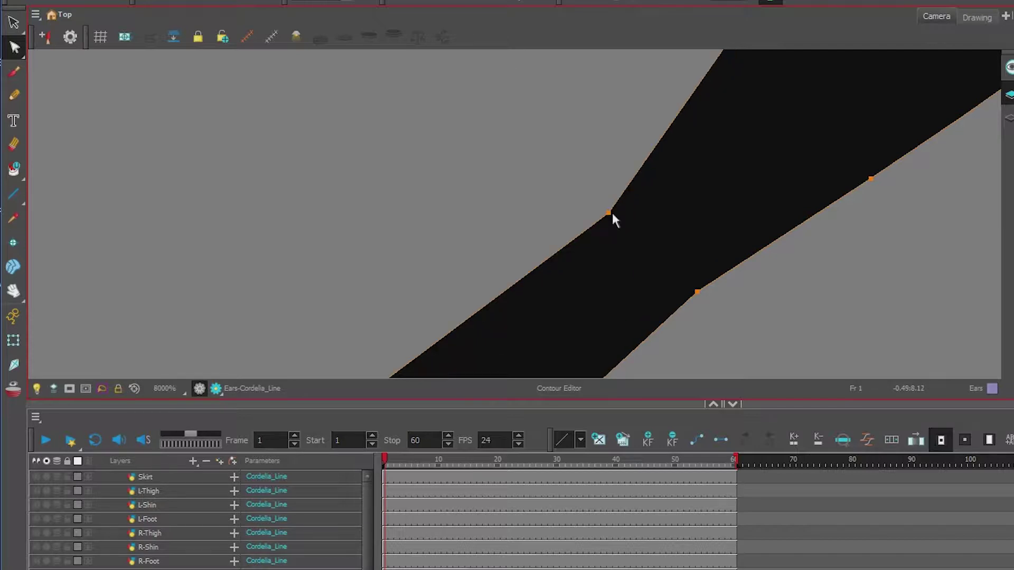
Reposition the points along the upper outline of the right-hand ear, near its base, to even the line's width.
scroll(612, 213, "down", 15)
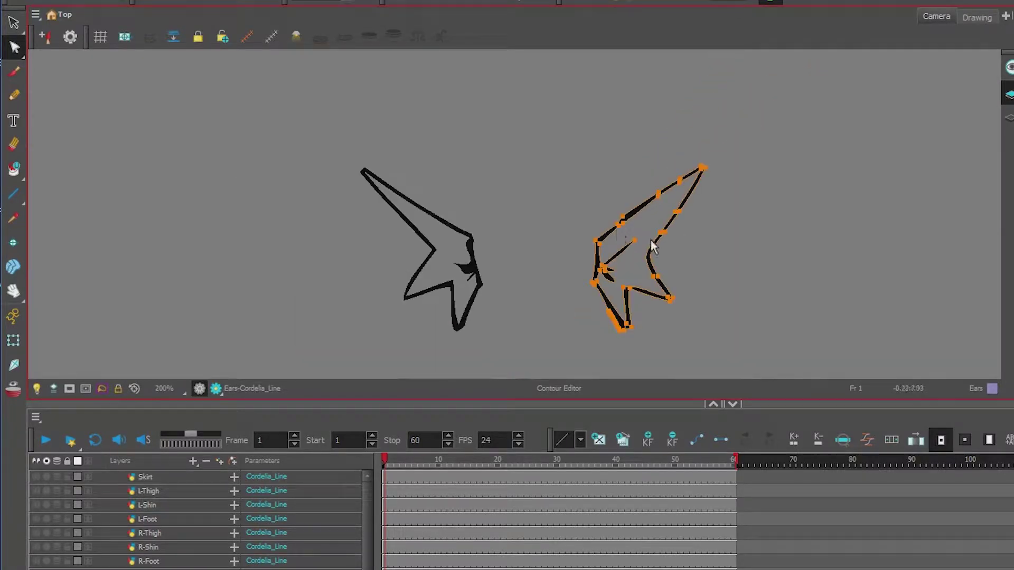
scroll(618, 223, "up", 5)
left_click_drag(643, 199, 678, 180)
mouse_move(649, 230)
left_mouse_down()
mouse_move(694, 191)
mouse_move(692, 205)
left_mouse_up()
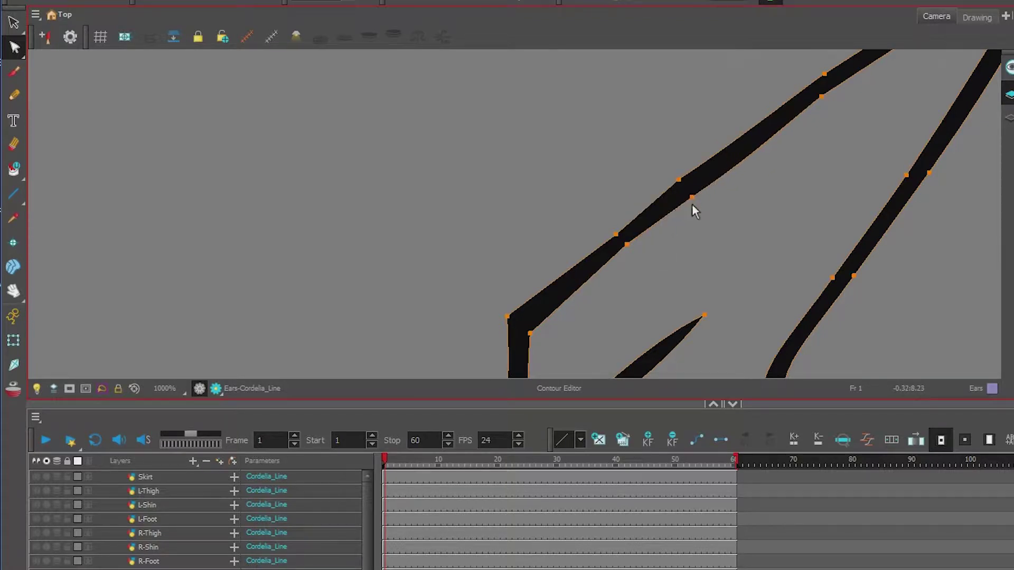
mouse_move(615, 234)
left_mouse_down()
mouse_move(606, 227)
mouse_move(619, 238)
left_mouse_up()
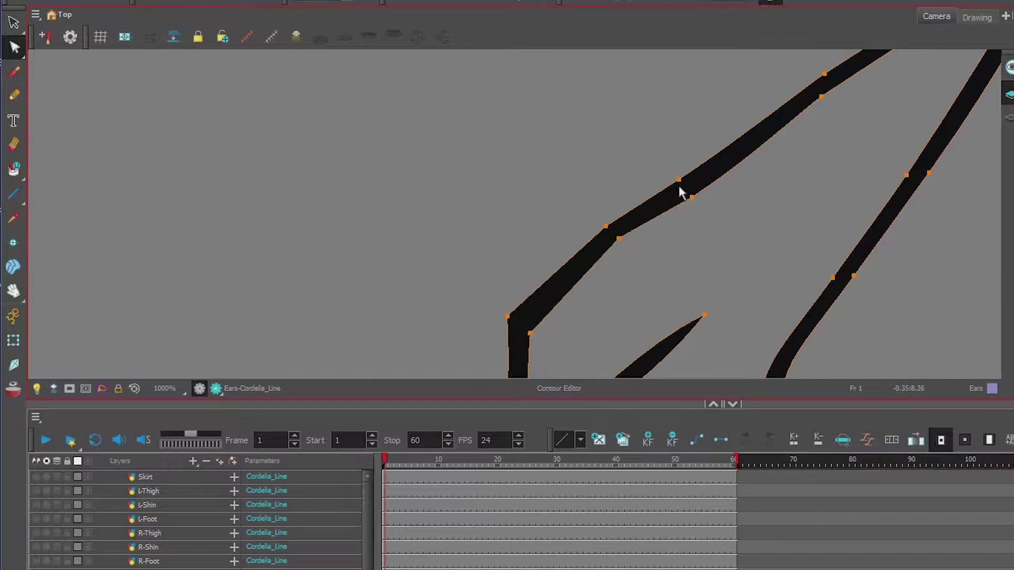
mouse_move(679, 180)
left_mouse_down()
mouse_move(690, 165)
mouse_move(698, 173)
left_mouse_up()
Shift the point pairs along the middle of the right-hand ear's upper outline inward to give the edge a gentle curve.
scroll(692, 214, "down", 5)
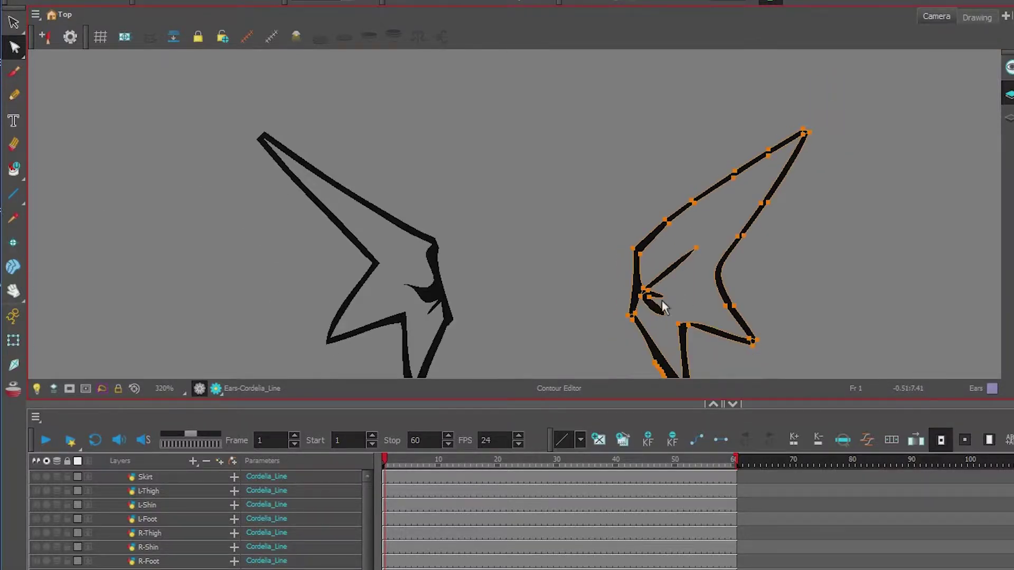
left_click_drag(612, 293, 653, 209)
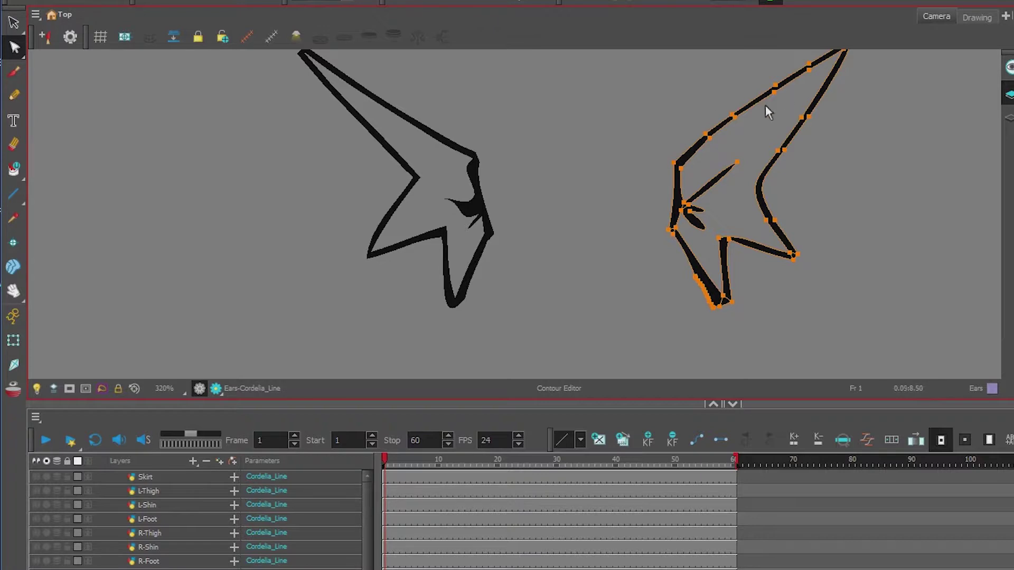
mouse_move(787, 91)
left_mouse_down()
mouse_move(728, 99)
mouse_move(695, 128)
mouse_move(693, 149)
left_mouse_up()
mouse_move(784, 118)
left_mouse_down()
mouse_move(739, 121)
mouse_move(743, 136)
mouse_move(743, 113)
mouse_move(749, 130)
mouse_move(724, 132)
mouse_move(717, 146)
left_mouse_up()
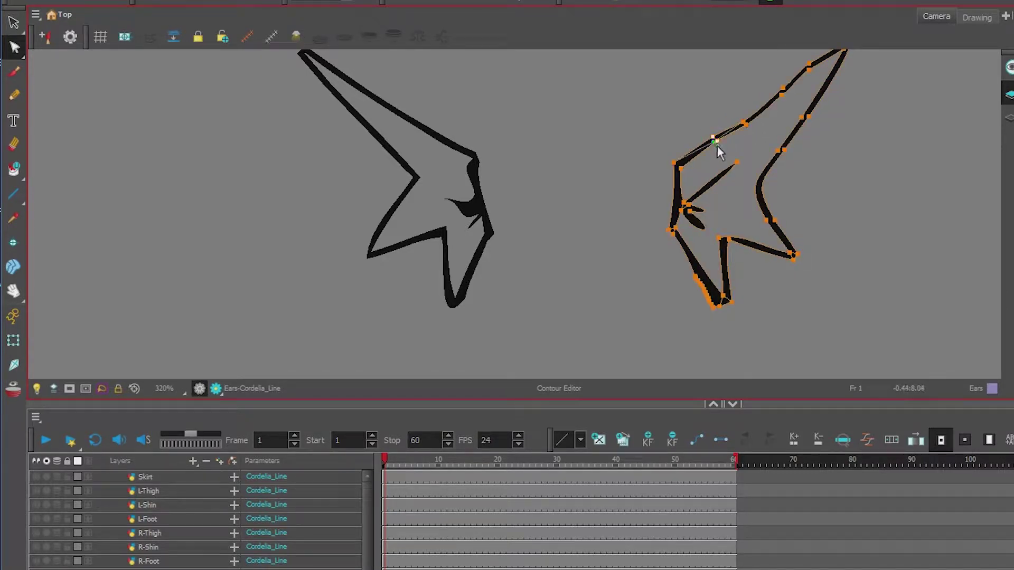
scroll(752, 142, "down", 1)
left_click(789, 150)
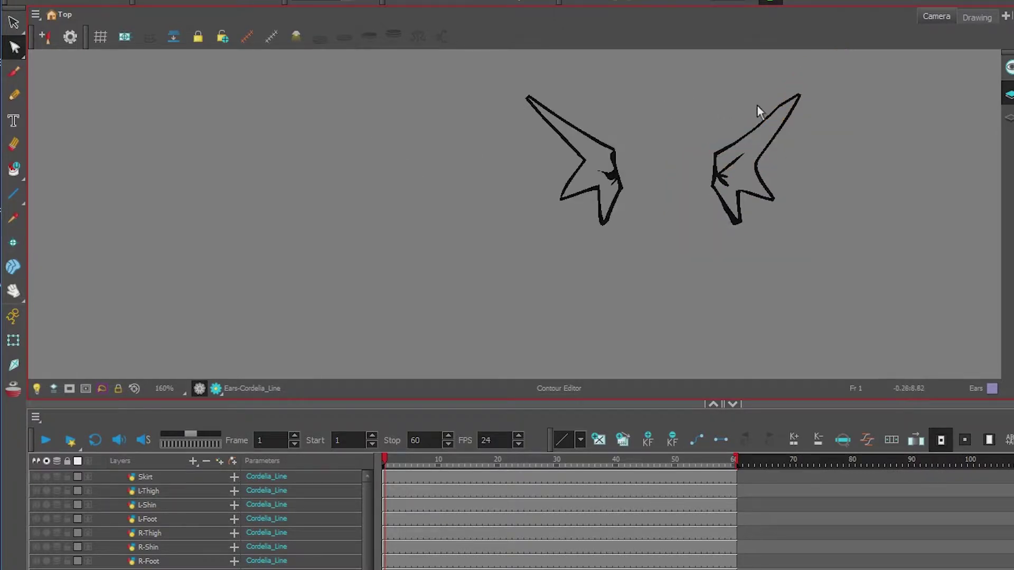
Move the point pair just below the right-hand ear's tip to smooth the bend in the upper outline.
left_click(778, 109)
scroll(784, 105, "up", 2)
mouse_move(816, 70)
left_mouse_down()
mouse_move(837, 103)
mouse_move(824, 73)
left_mouse_up()
left_click(837, 73)
left_click_drag(783, 98, 769, 94)
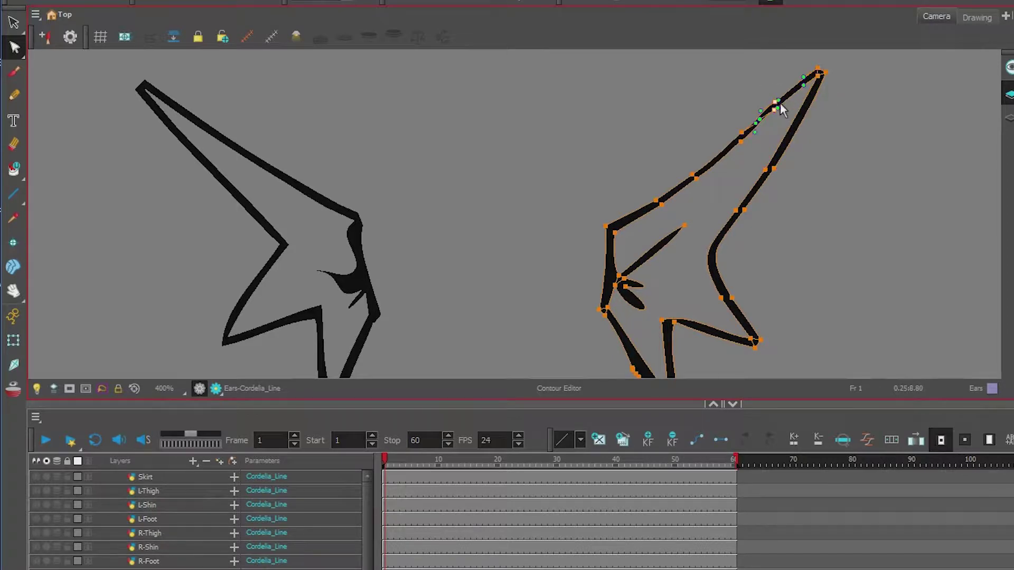
left_click(795, 161)
scroll(787, 173, "down", 5)
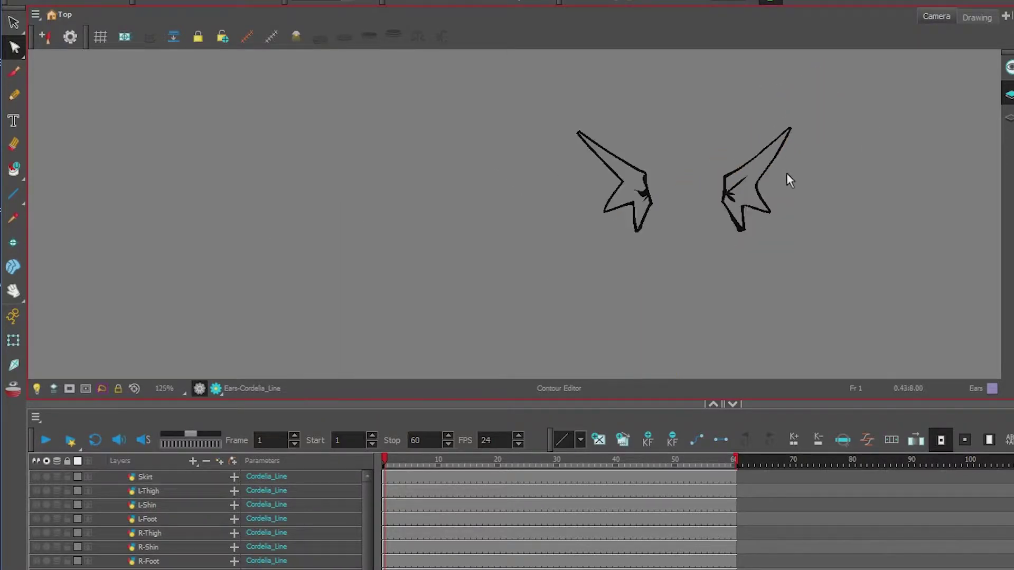
Delete the two inner lines dividing the strokes at the tip of the right-hand ear.
scroll(791, 122, "up", 7)
scroll(791, 122, "up", 5)
left_click(771, 202)
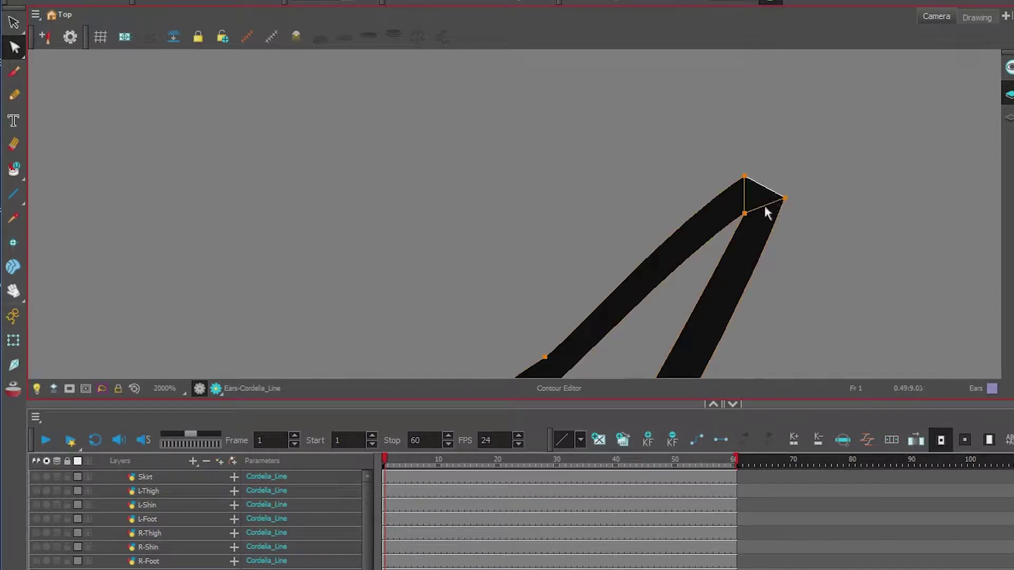
key("Escape")
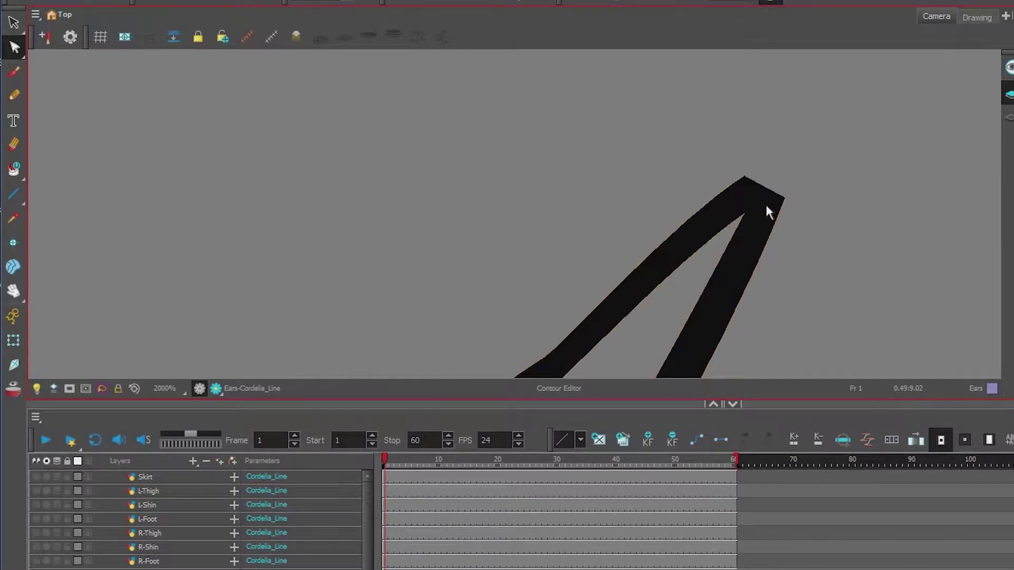
left_click(744, 191)
key("Escape")
Pull the outer corner of the right-hand ear's tip upward and delete the other corner point to form a sharp end.
left_click(756, 186)
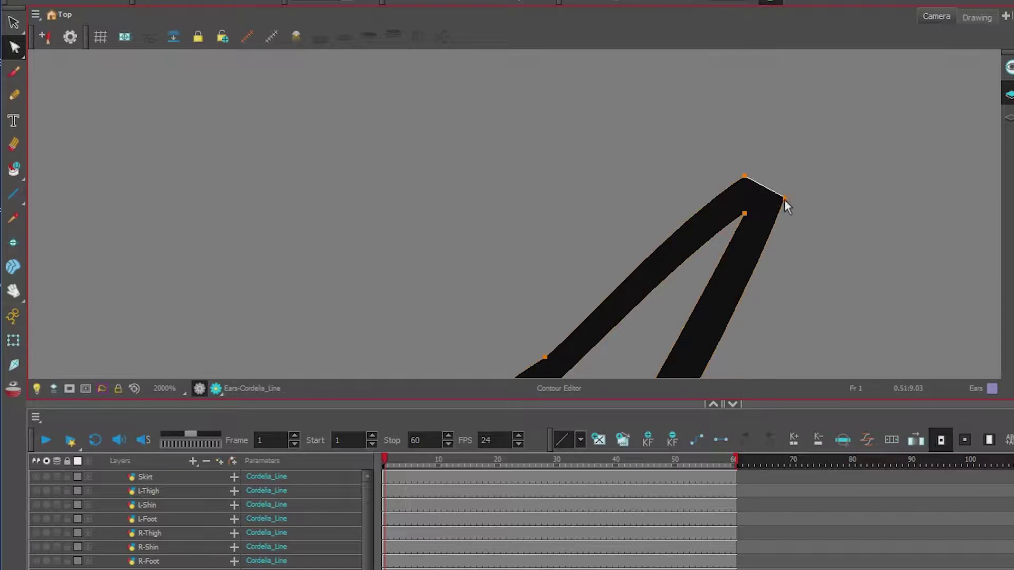
left_click_drag(785, 198, 793, 160)
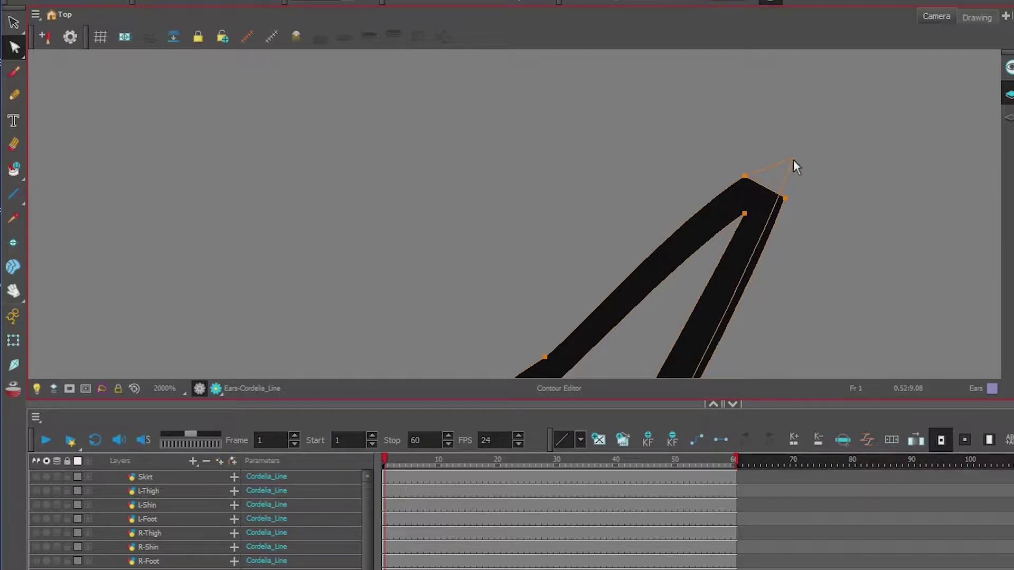
left_click(744, 176)
key("Delete")
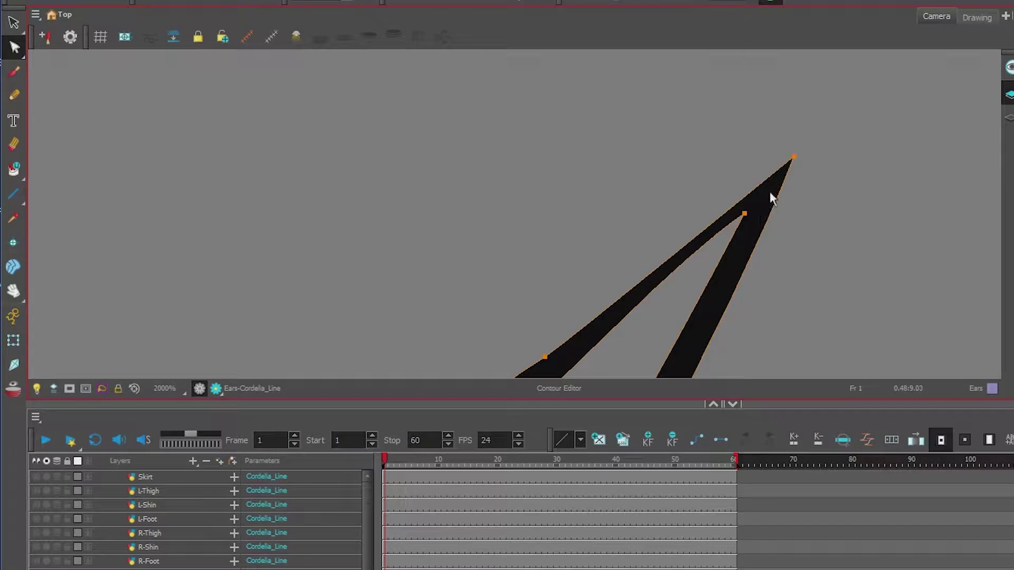
Adjust the curve at the right-hand ear's tip point to thicken and round the tip.
left_click_drag(793, 157, 755, 148)
scroll(681, 281, "down", 5)
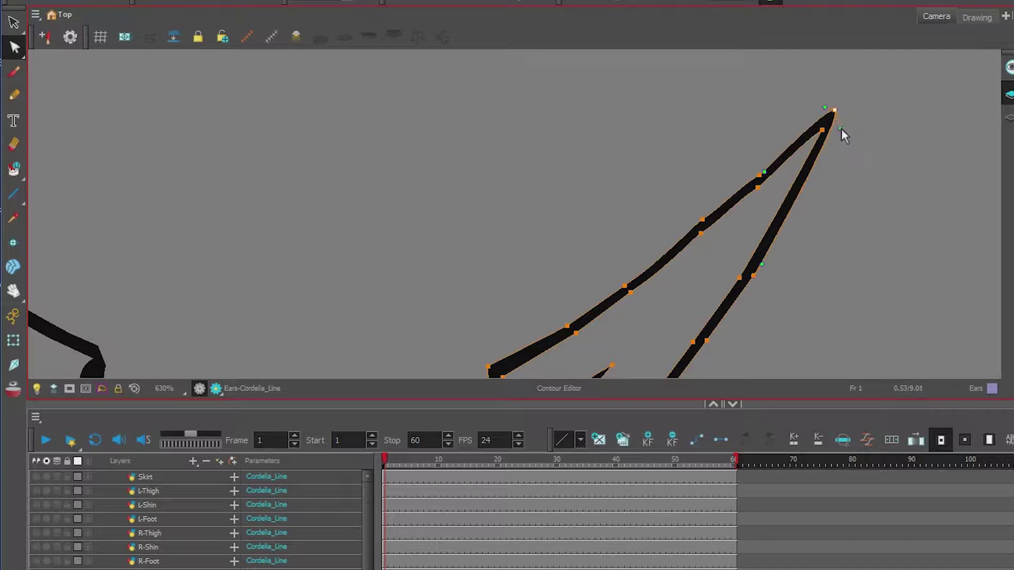
scroll(842, 136, "down", 5)
left_click(618, 322)
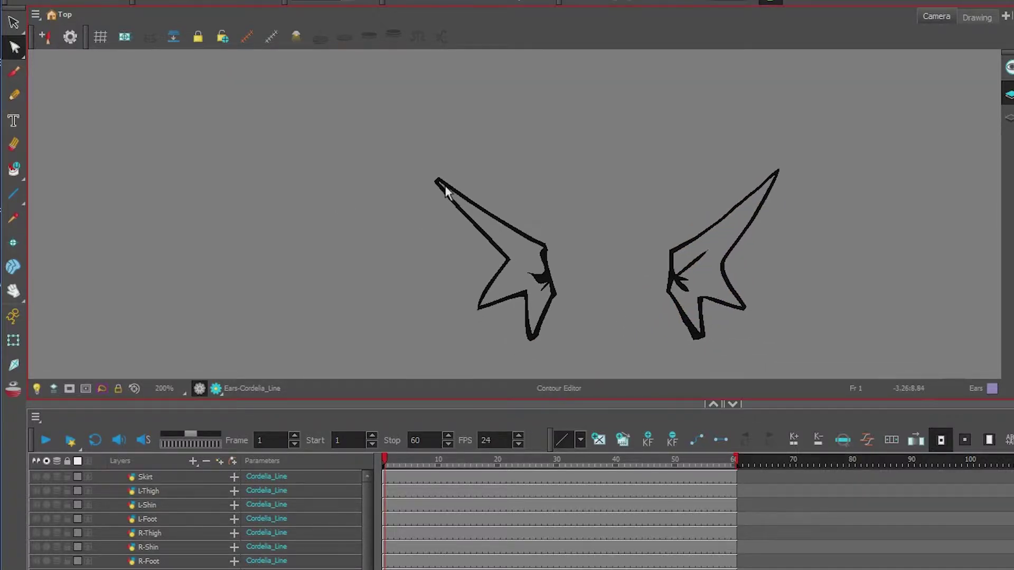
Pull the outer corner of the left-hand ear's tip upward and outward to make the tip more pointed.
scroll(441, 188, "up", 10)
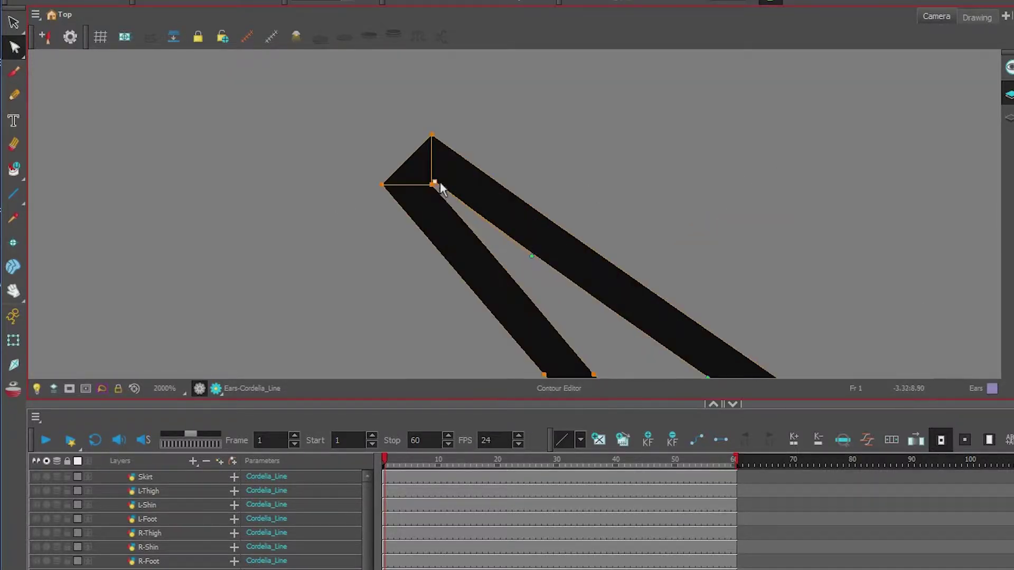
left_click_drag(387, 186, 375, 153)
scroll(401, 144, "down", 12)
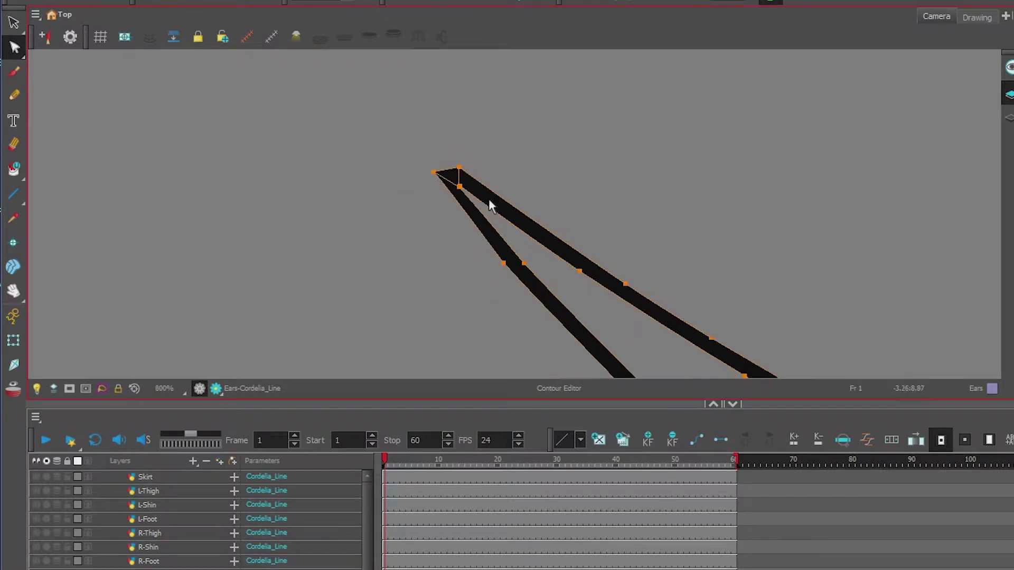
left_click(605, 290)
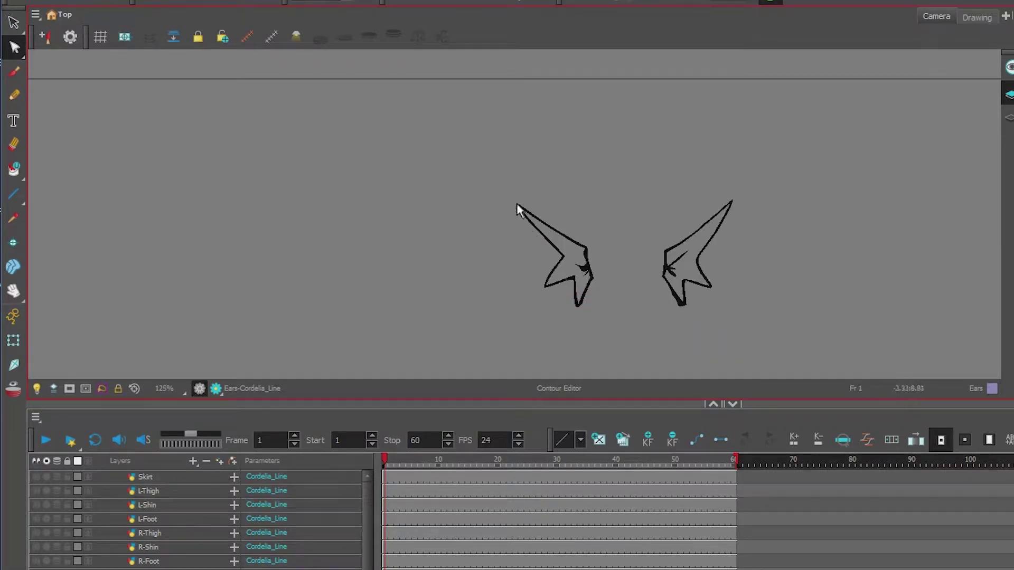
scroll(534, 209, "up", 8)
left_click(561, 169)
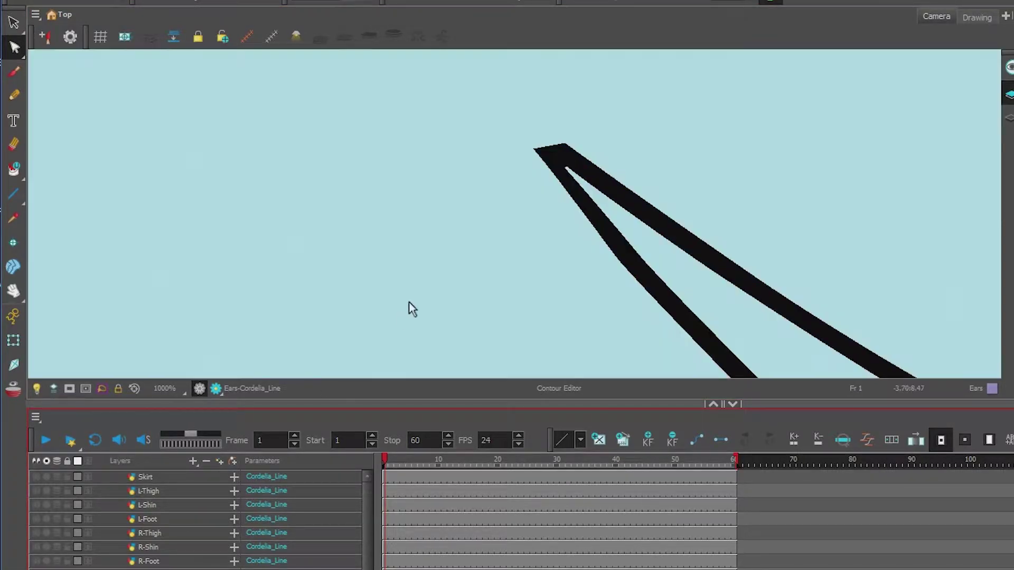
Give the right-hand ear's tip a second corner point and reposition the outer corner to blunt it like the left-hand ear.
scroll(412, 308, "down", 5)
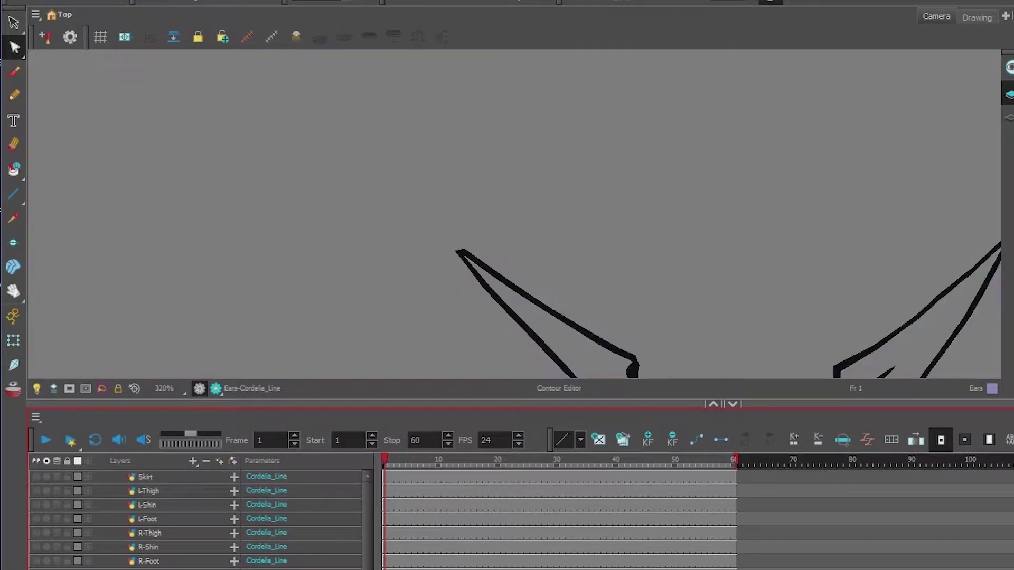
scroll(423, 355, "down", 3)
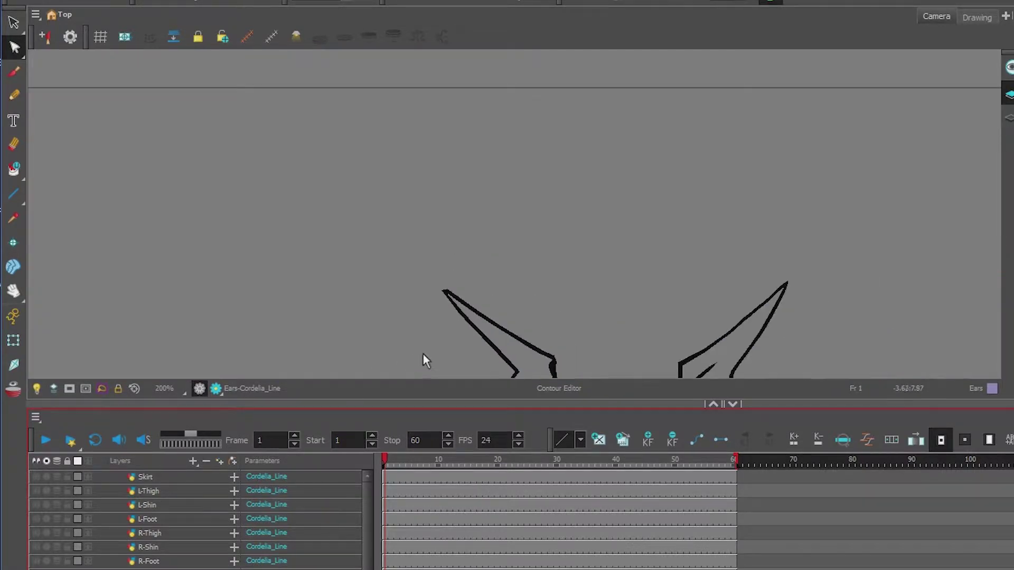
scroll(792, 282, "up", 5)
left_click(765, 301)
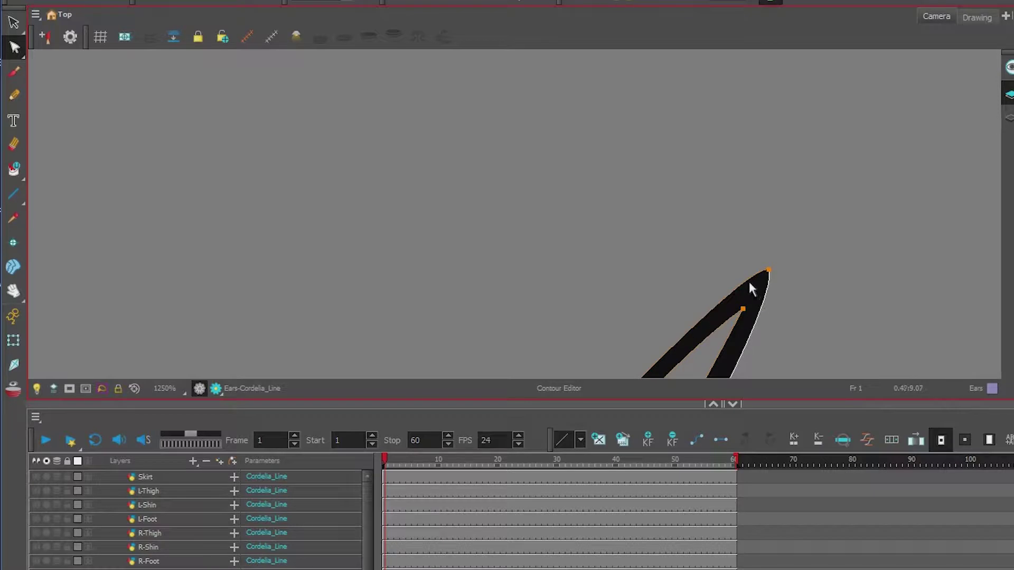
left_click(750, 283)
left_click_drag(769, 270, 771, 320)
scroll(682, 325, "down", 6)
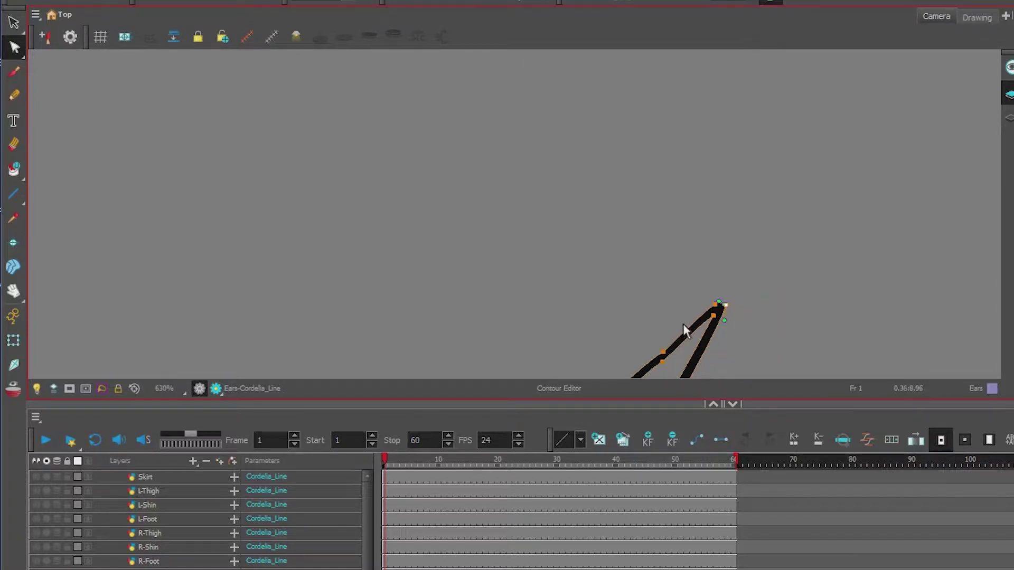
left_click_drag(531, 331, 638, 231)
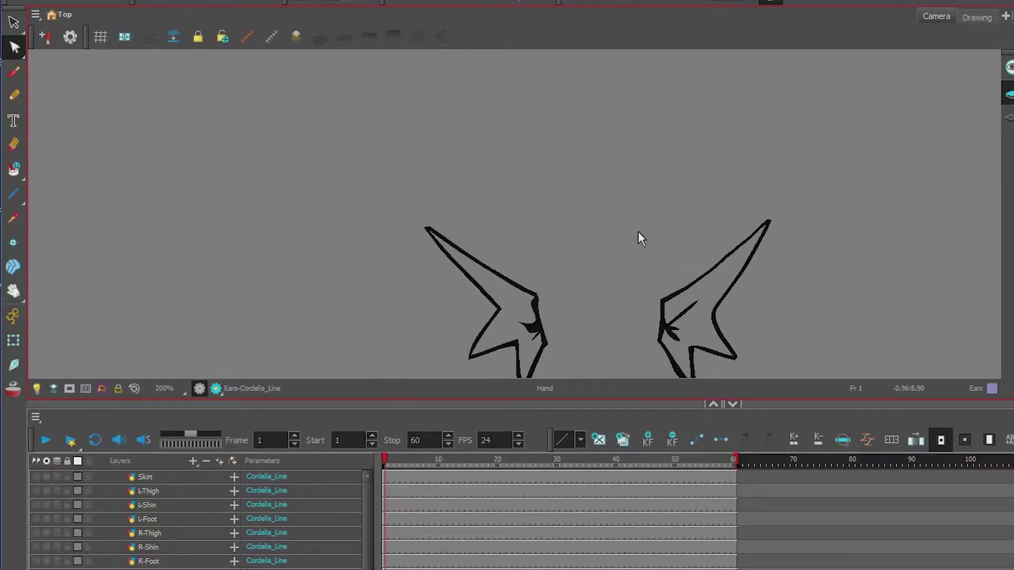
left_click_drag(608, 266, 621, 202)
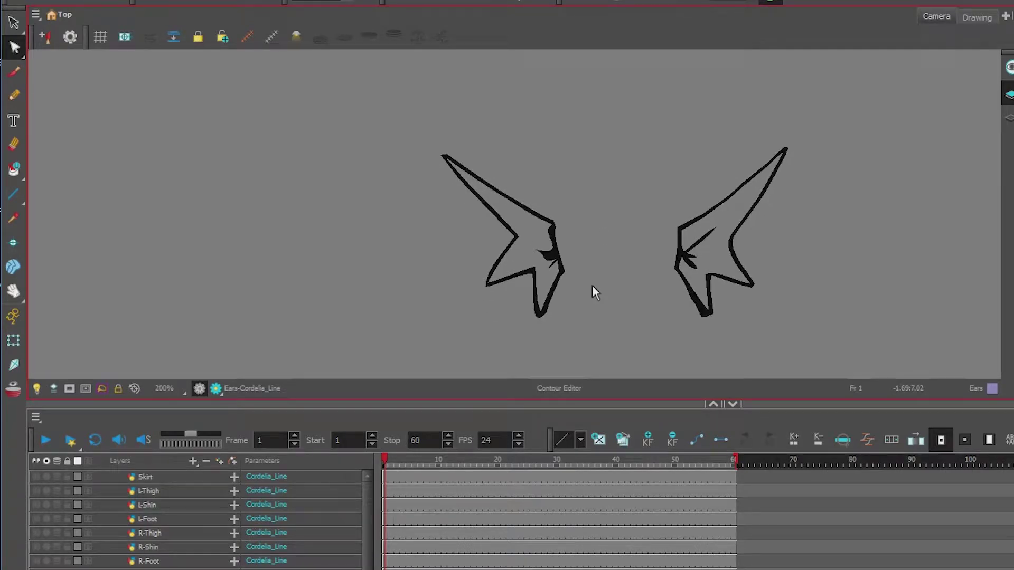
scroll(597, 274, "down", 3)
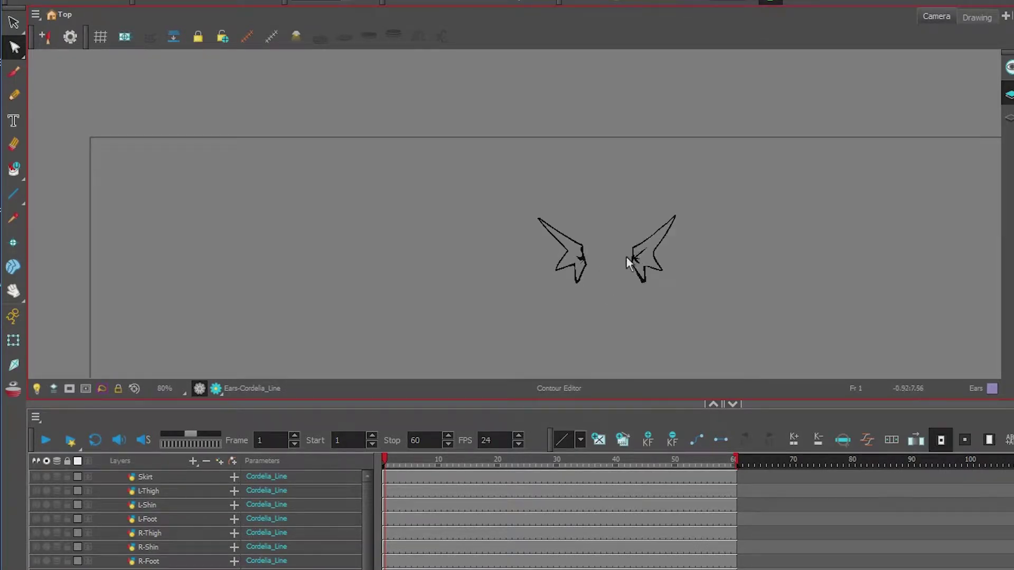
scroll(632, 255, "down", 4)
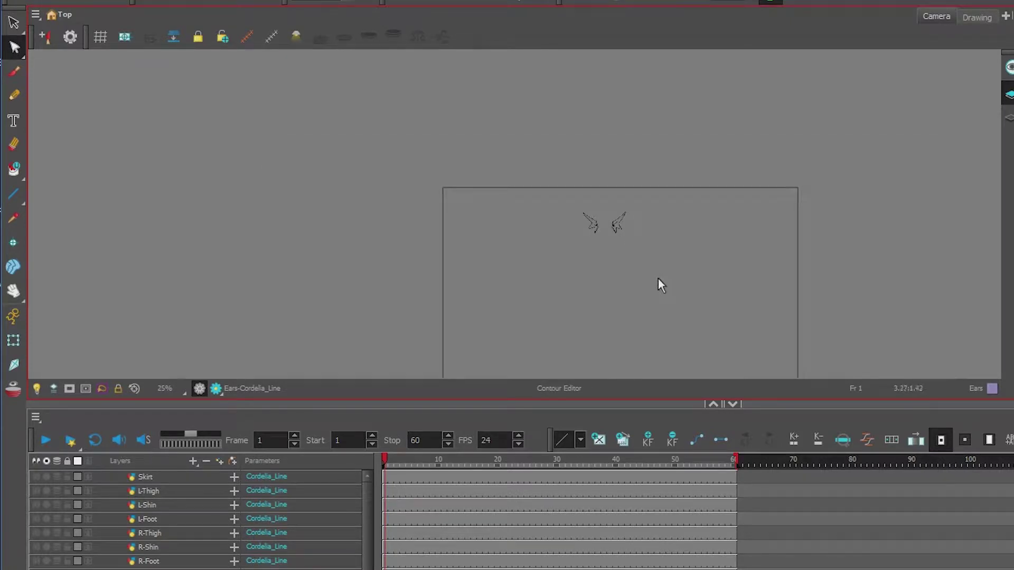
left_click_drag(658, 278, 642, 162)
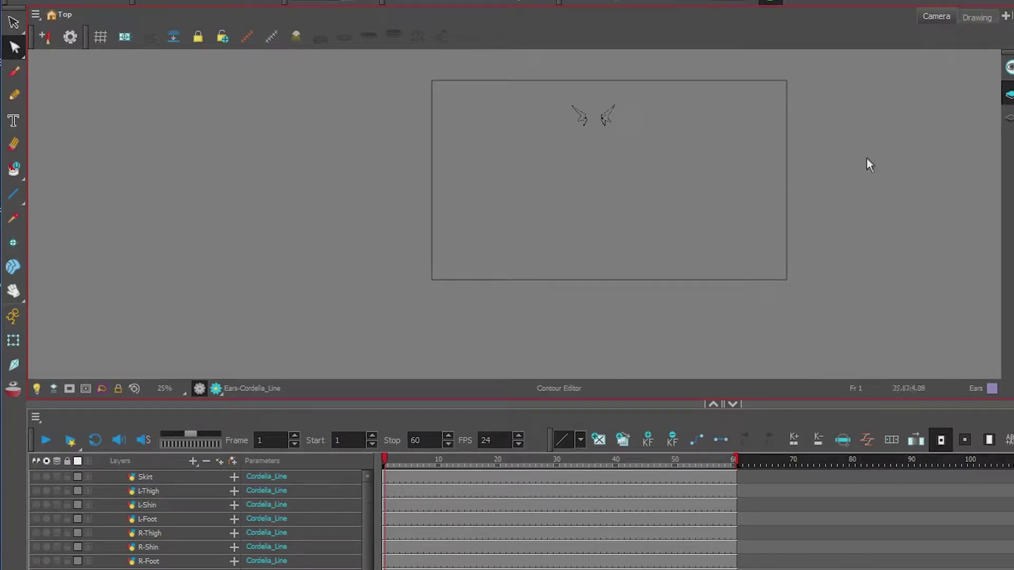
left_click_drag(734, 180, 882, 226)
scroll(878, 189, "up", 4)
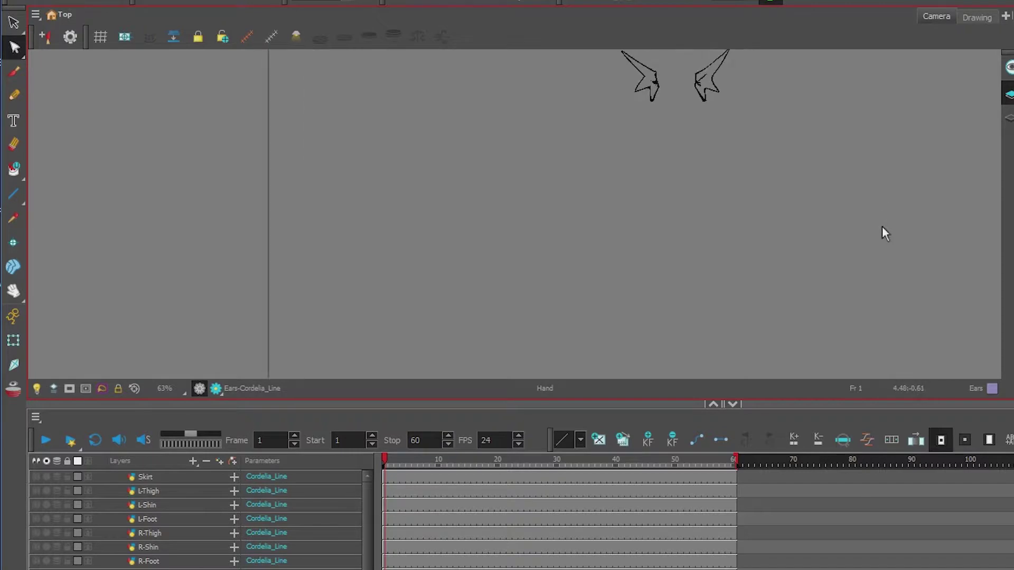
Switch to the Colour Art layer of the Ears drawing, select all the leftover contours there, and delete them.
left_click(1009, 117)
scroll(765, 240, "down", 3)
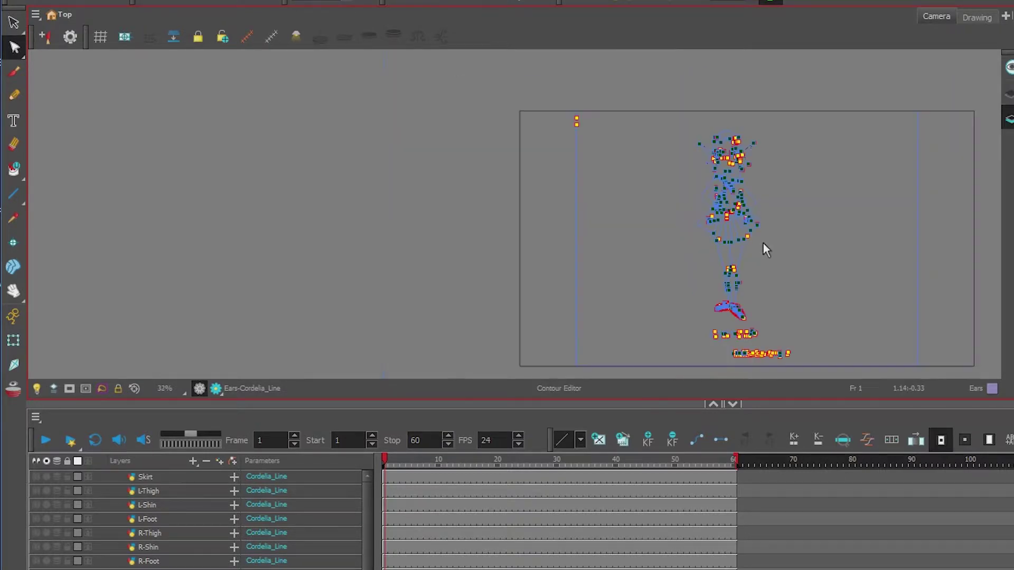
scroll(766, 250, "down", 1)
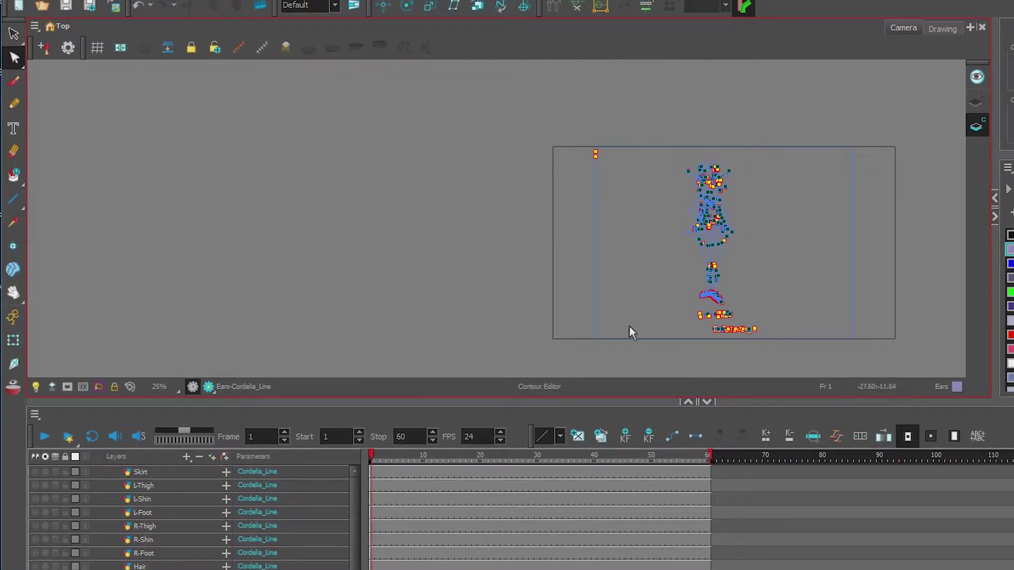
mouse_move(858, 95)
left_mouse_down()
mouse_move(742, 97)
mouse_move(551, 122)
mouse_move(491, 217)
mouse_move(501, 331)
mouse_move(572, 402)
mouse_move(723, 409)
mouse_move(859, 380)
mouse_move(889, 132)
left_mouse_up()
left_click_drag(840, 79, 852, 115)
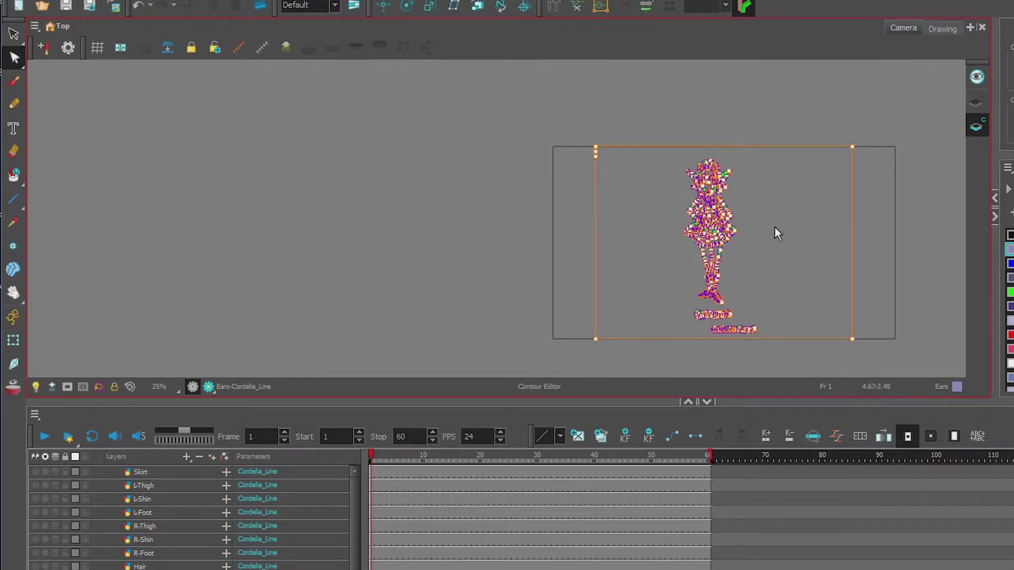
key("Delete")
scroll(695, 194, "up", 5)
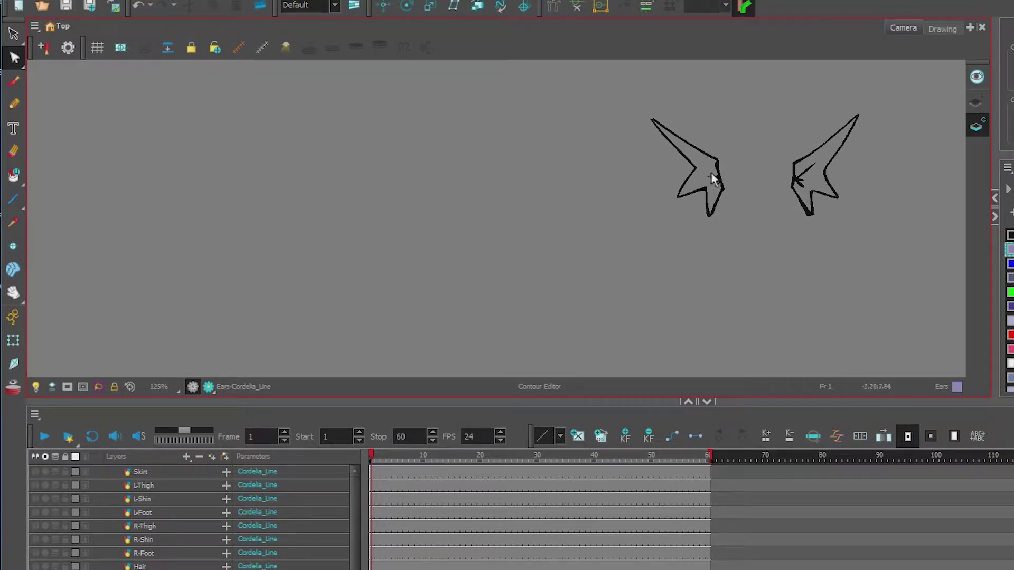
mouse_move(885, 143)
left_mouse_down()
mouse_move(634, 140)
mouse_move(807, 137)
left_mouse_up()
left_click_drag(883, 167, 771, 141)
mouse_move(890, 189)
left_mouse_down()
mouse_move(781, 258)
mouse_move(769, 153)
left_mouse_up()
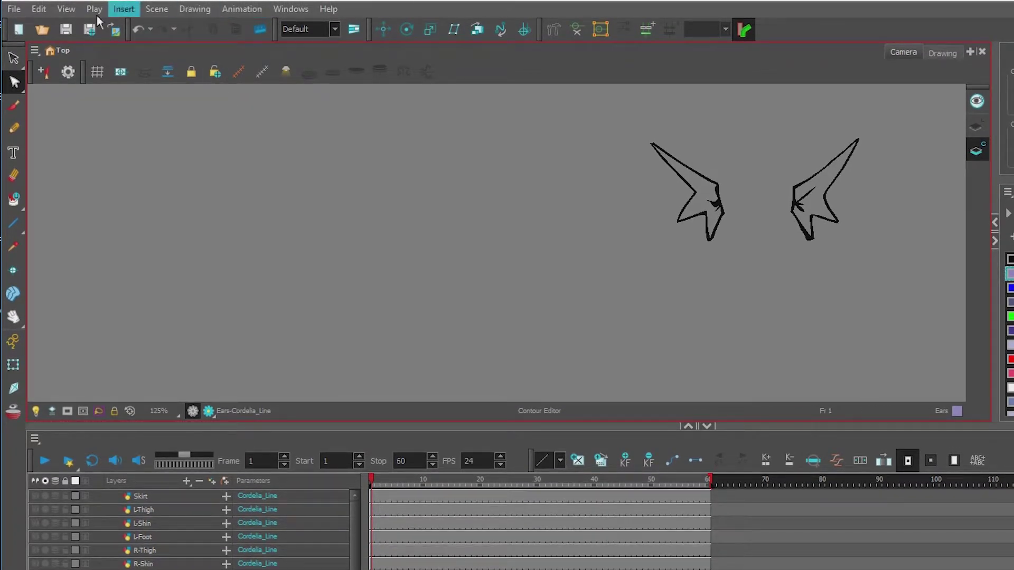
Create colour art from the line art of the Ears drawing.
left_click(14, 58)
left_click(195, 9)
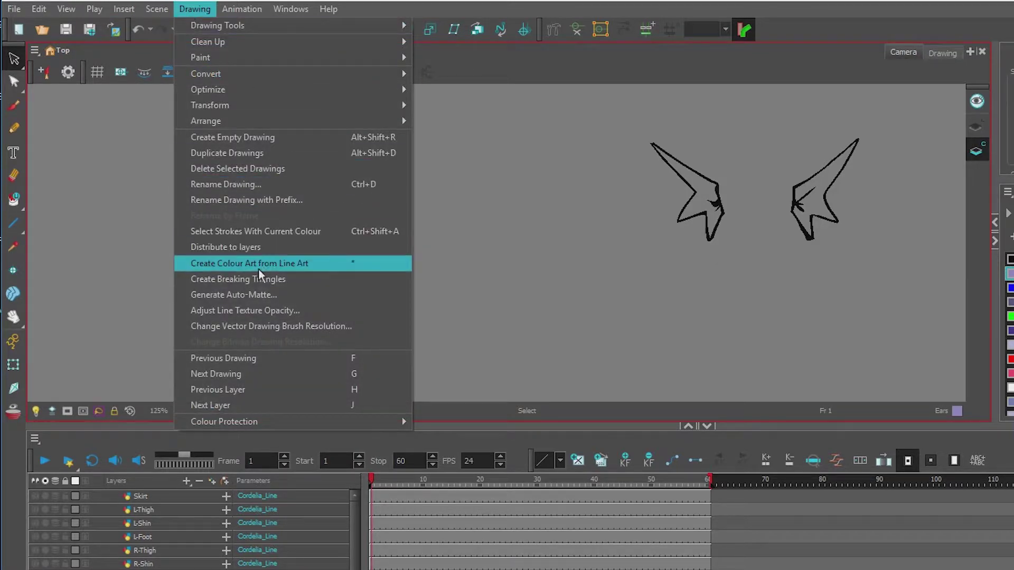
left_click(304, 265)
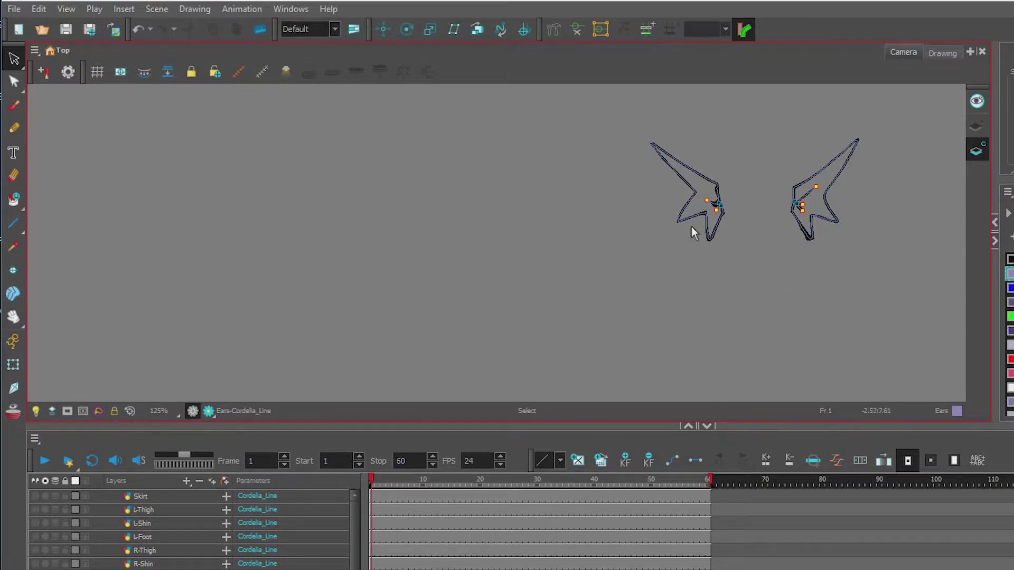
Fill both ears with the Ears colour using the Paint tool, and return to the Line Art layer.
left_click(24, 200)
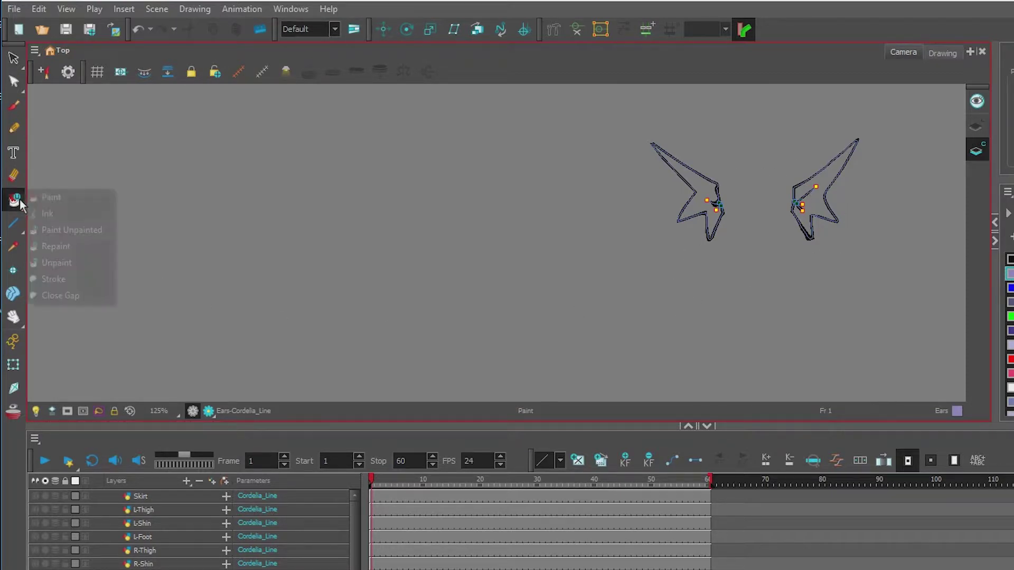
left_click(52, 197)
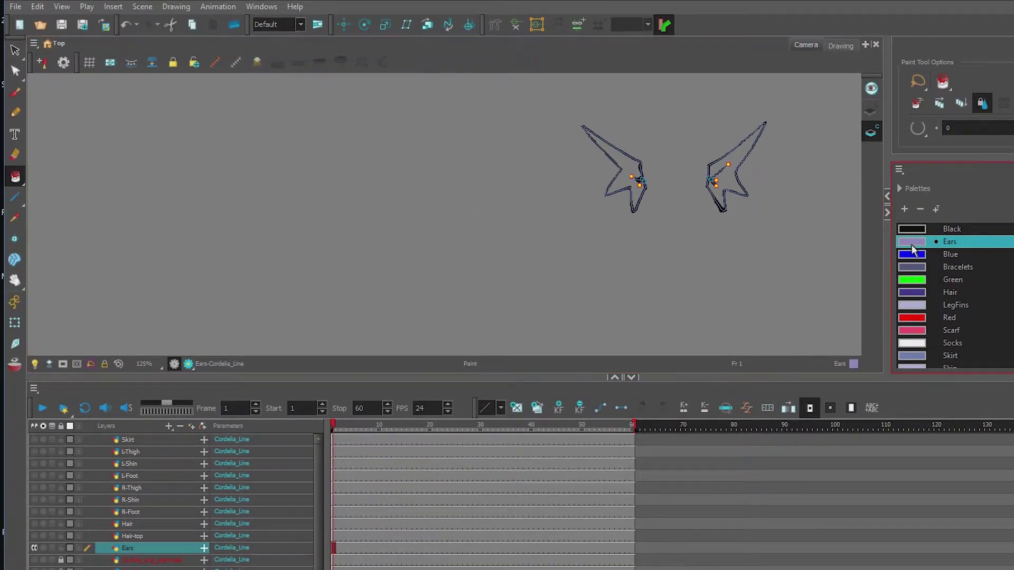
left_click(731, 168)
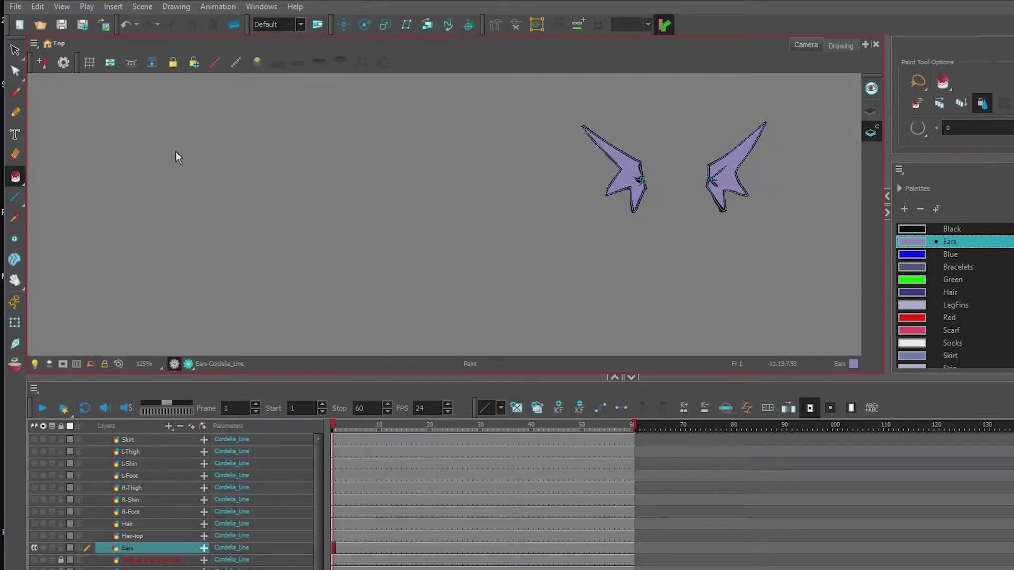
left_click(14, 51)
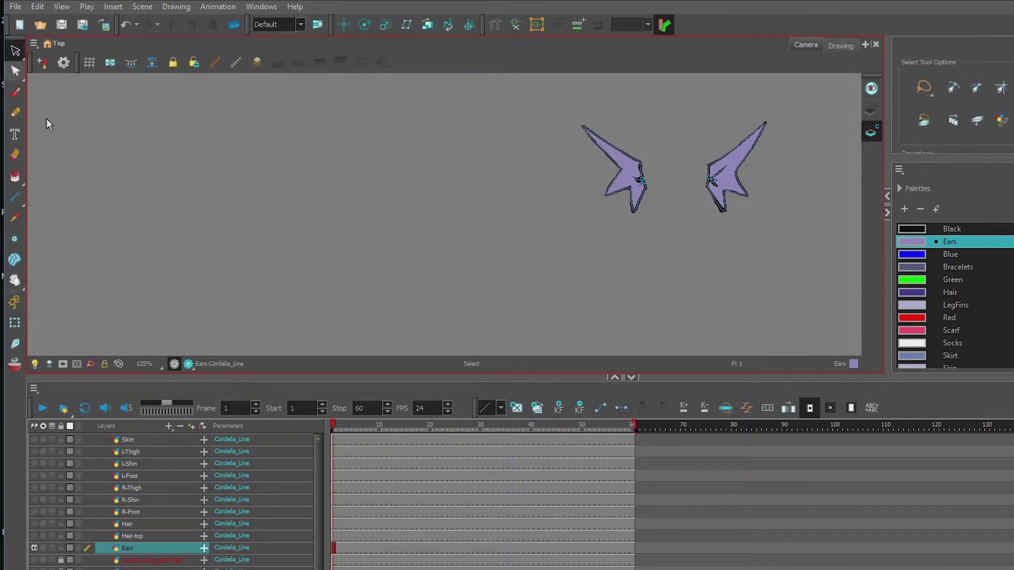
left_click(869, 112)
left_click(870, 131)
scroll(813, 145, "up", 5)
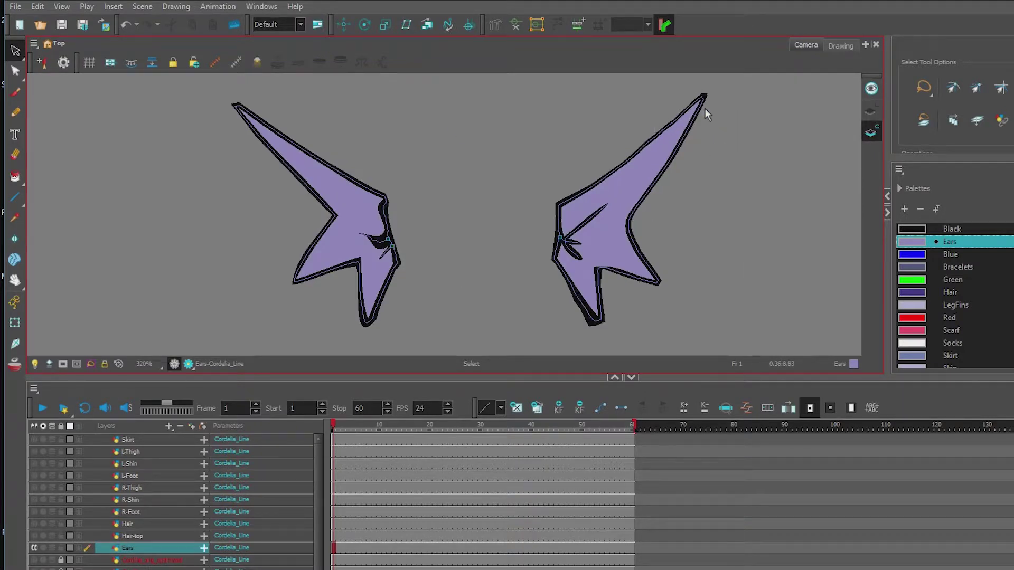
left_click(871, 111)
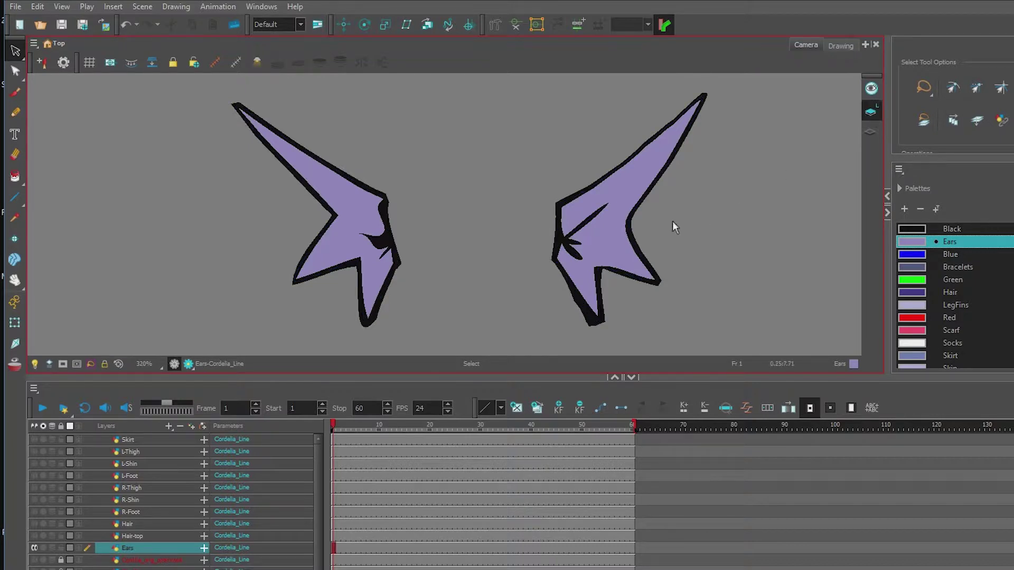
scroll(549, 242, "down", 5)
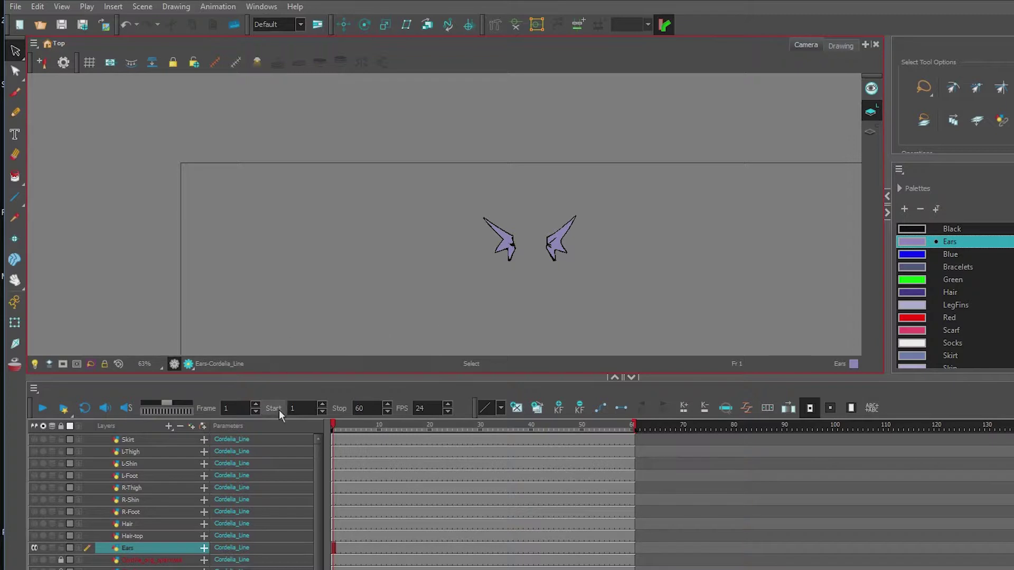
Hide the Ears layer and show the Cordilia_orig_optimized layer with the complete line art.
left_click(34, 549)
left_click(34, 561)
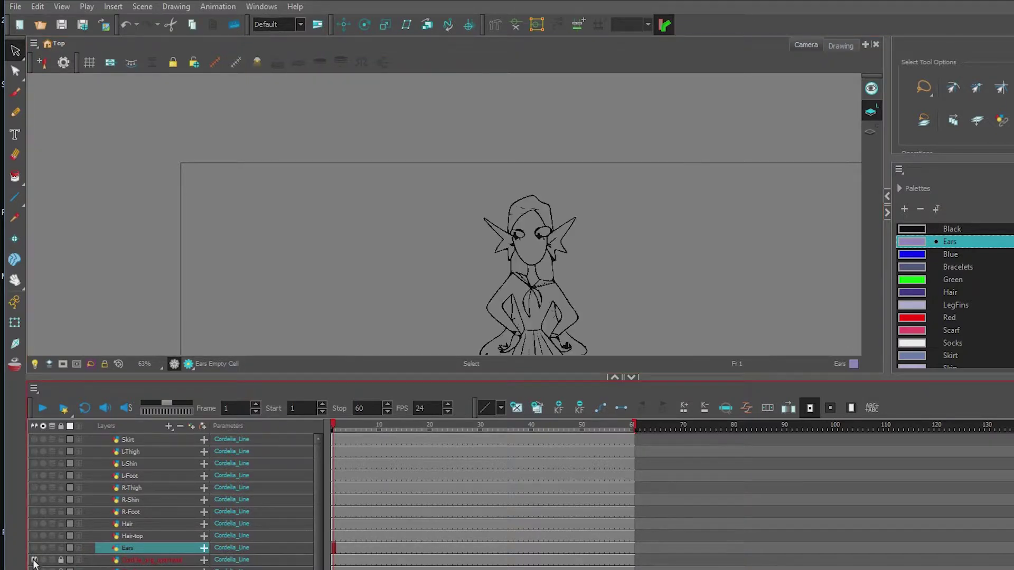
scroll(386, 326, "down", 3)
scroll(386, 327, "up", 3)
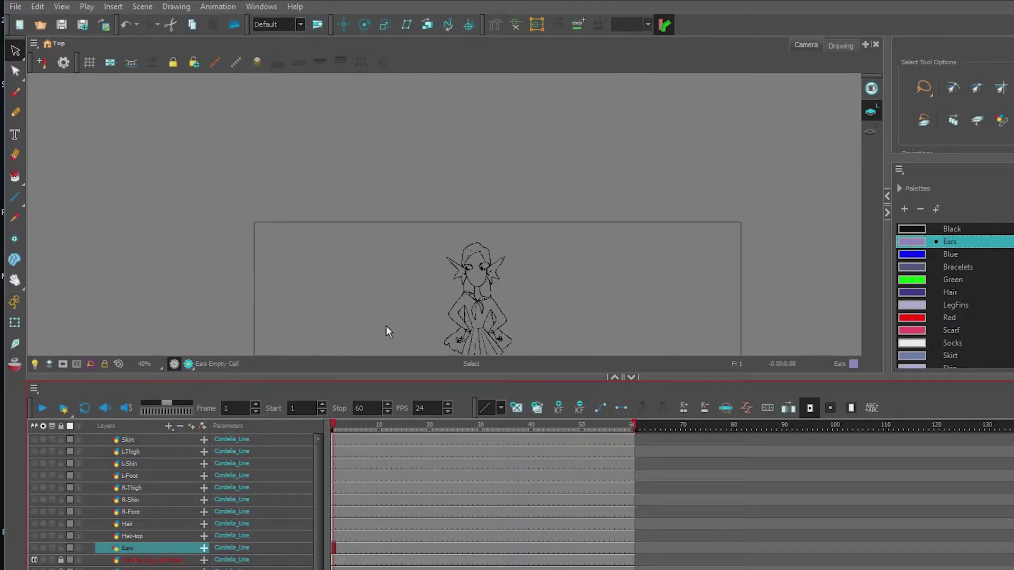
left_click_drag(386, 326, 424, 252)
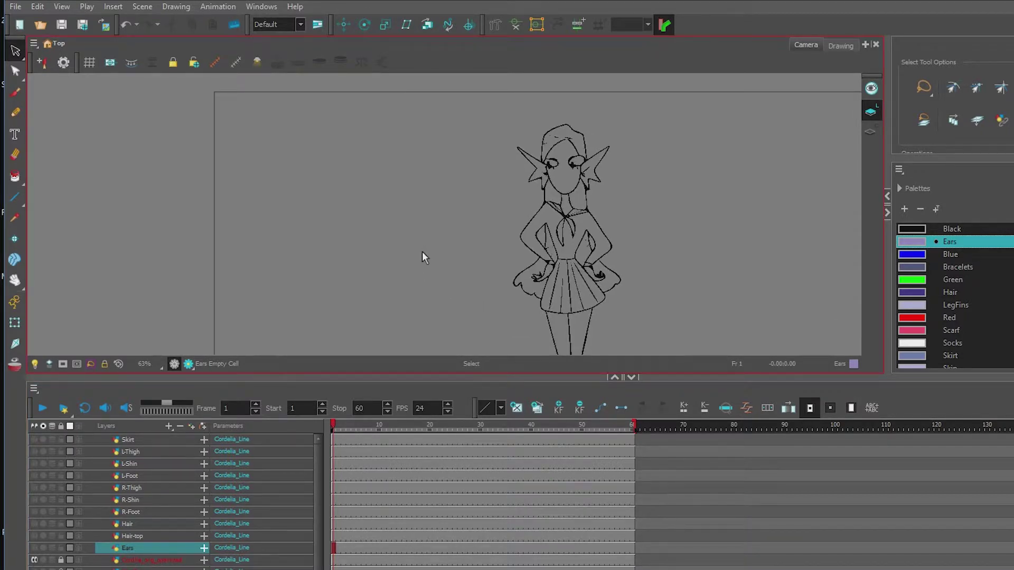
Duplicate the Cordilia_orig_optimized layer, unlock the copy, and rename it Head.
right_click(129, 560)
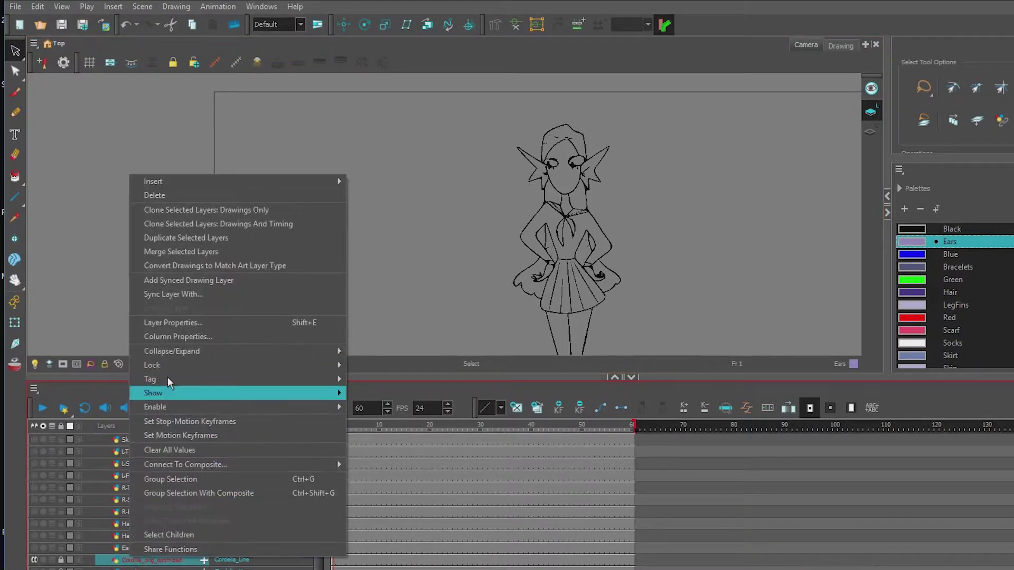
left_click(207, 241)
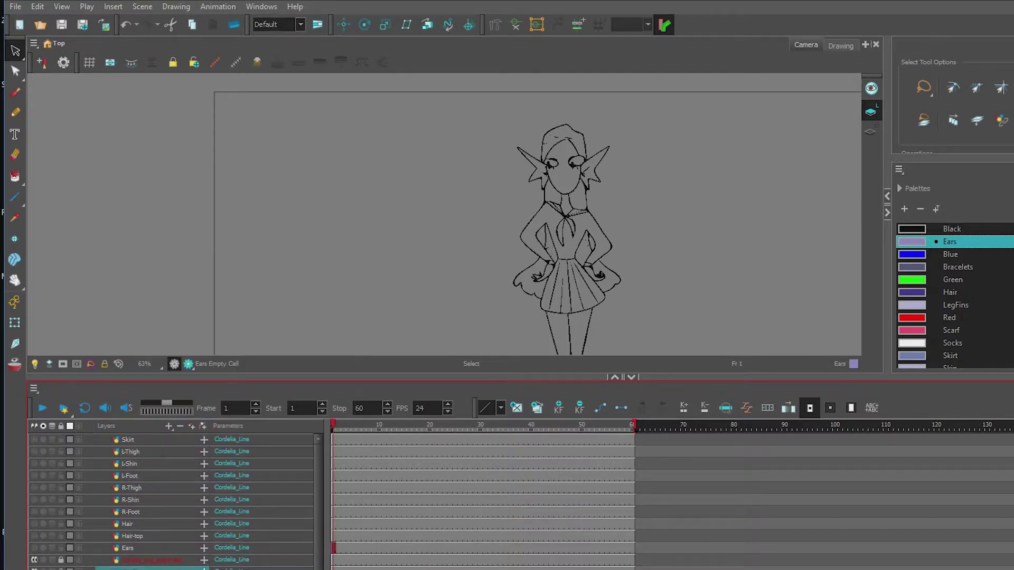
left_click(61, 560)
left_click(62, 560)
double_click(152, 560)
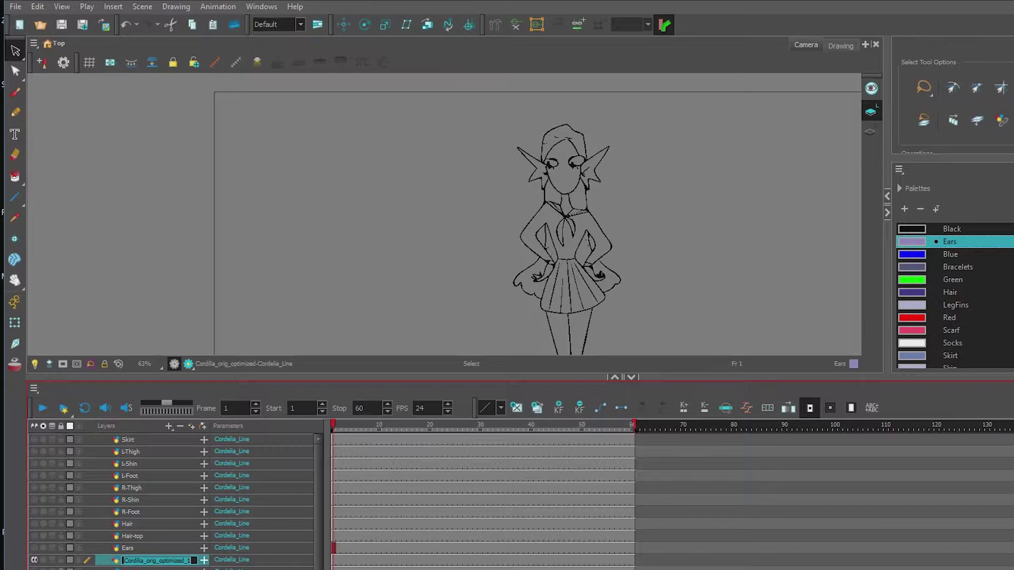
type("Hear")
key("Return")
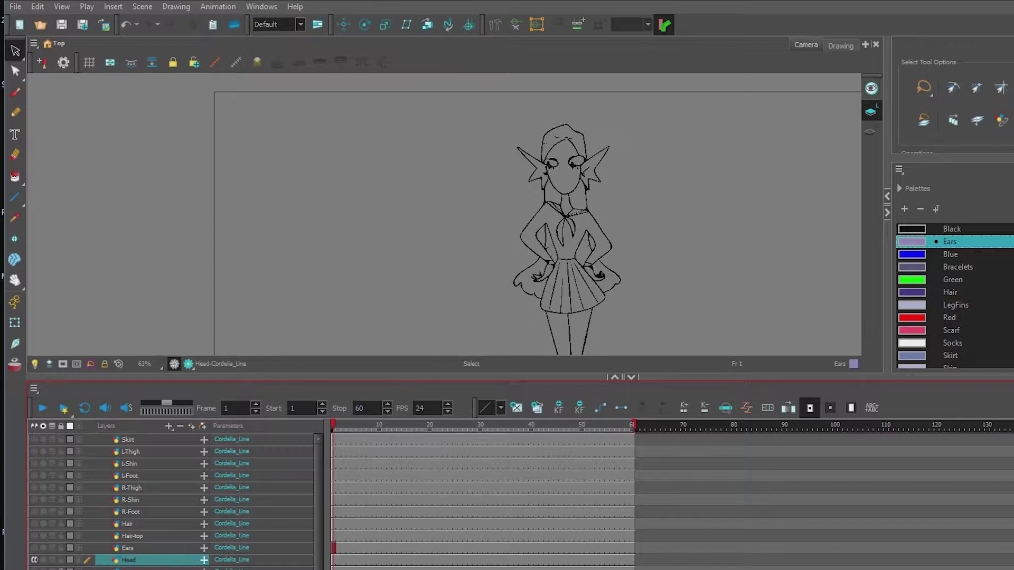
Lasso the body and title text below the shoulders in the Head drawing and delete them.
scroll(527, 222, "down", 3)
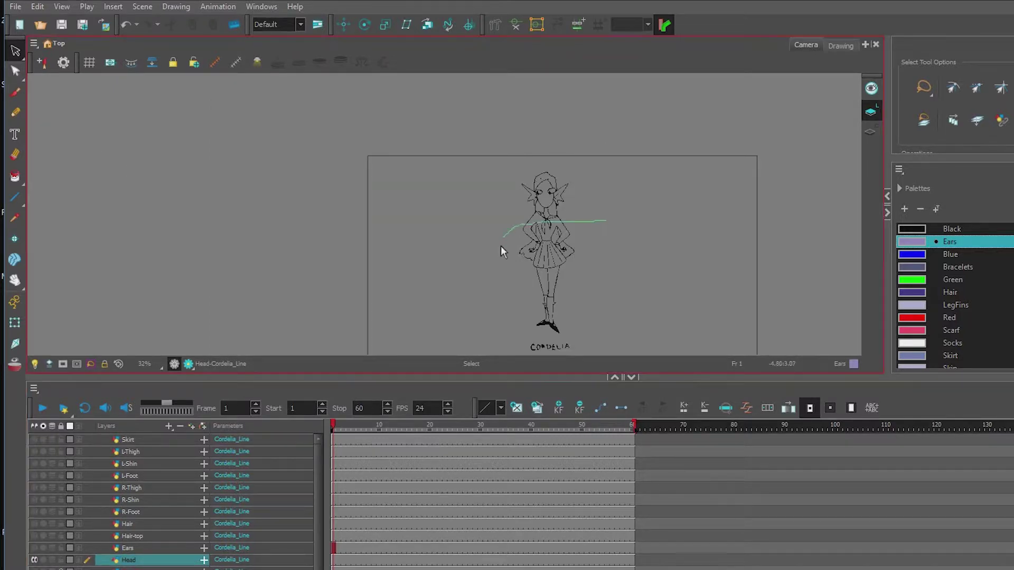
mouse_move(500, 246)
left_mouse_down()
mouse_move(599, 372)
mouse_move(597, 221)
left_mouse_up()
key("Delete")
scroll(601, 231, "down", 1)
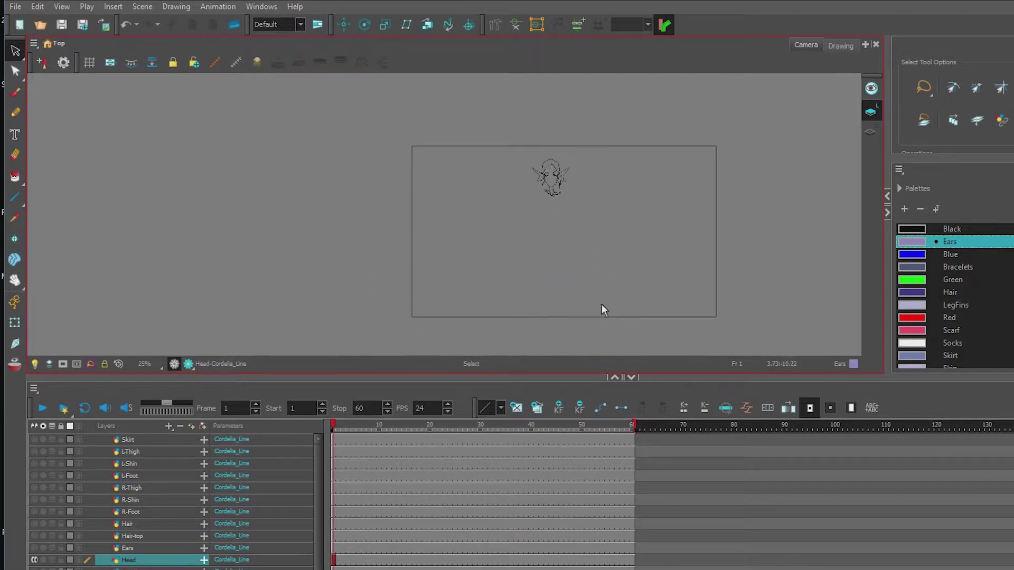
Delete both ear outlines and the hair from around the face in the Head drawing.
scroll(562, 188, "up", 4)
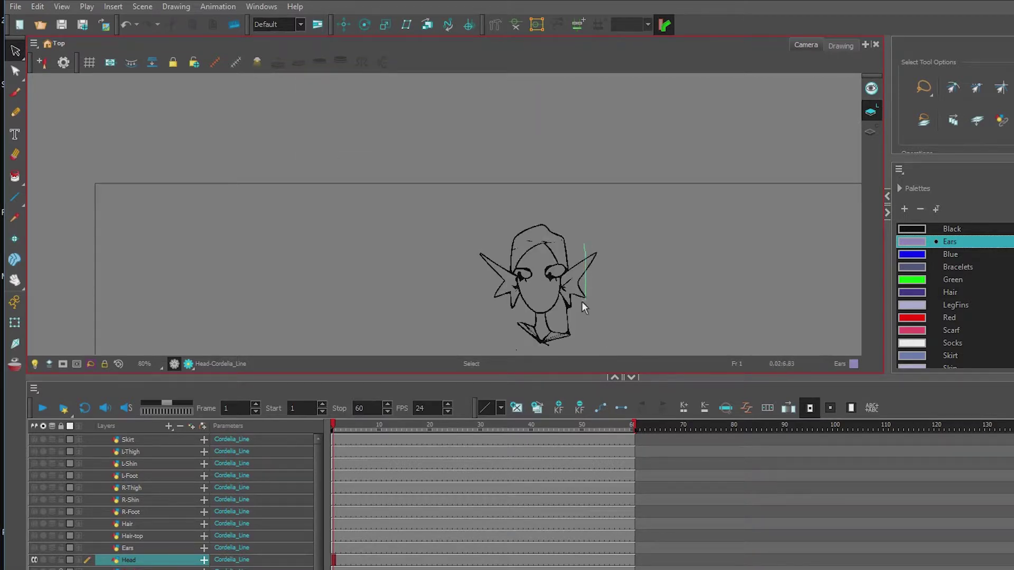
key("Delete")
mouse_move(515, 309)
left_mouse_down()
mouse_move(502, 287)
mouse_move(565, 234)
mouse_move(470, 249)
mouse_move(561, 248)
mouse_move(606, 265)
mouse_move(555, 231)
mouse_move(519, 248)
mouse_move(525, 227)
mouse_move(543, 224)
mouse_move(531, 241)
left_mouse_up()
key("Delete")
key("Delete")
key("Delete")
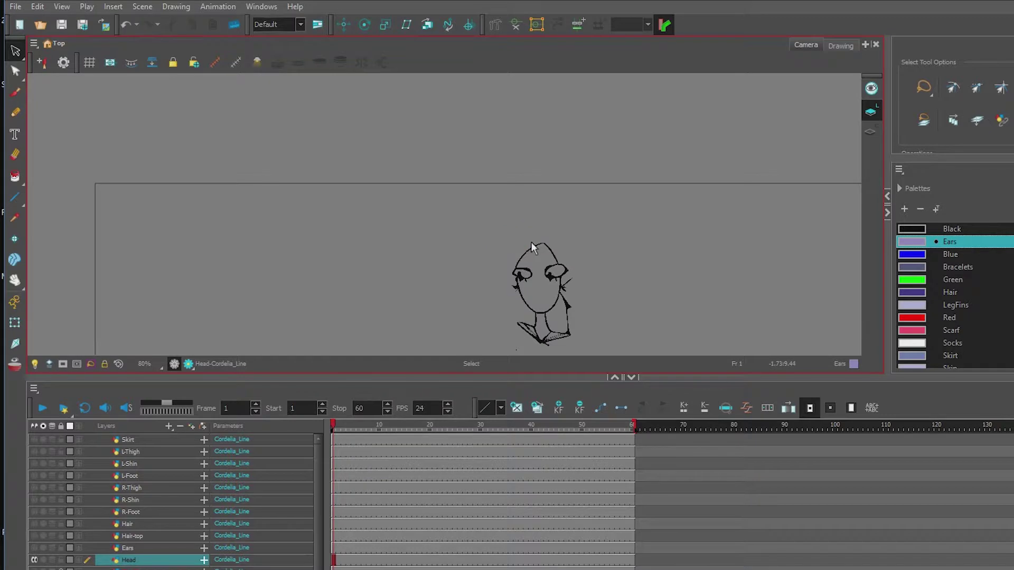
left_click(527, 274)
key("Delete")
key("ctrl+z")
Delete the neck, the scarf and the leftover ear lines on the right-hand side of the face.
left_click(573, 313)
key("Delete")
mouse_move(565, 286)
left_mouse_down()
mouse_move(577, 308)
mouse_move(556, 352)
mouse_move(568, 236)
left_mouse_up()
key("Delete")
key("Delete")
scroll(569, 347, "down", 2)
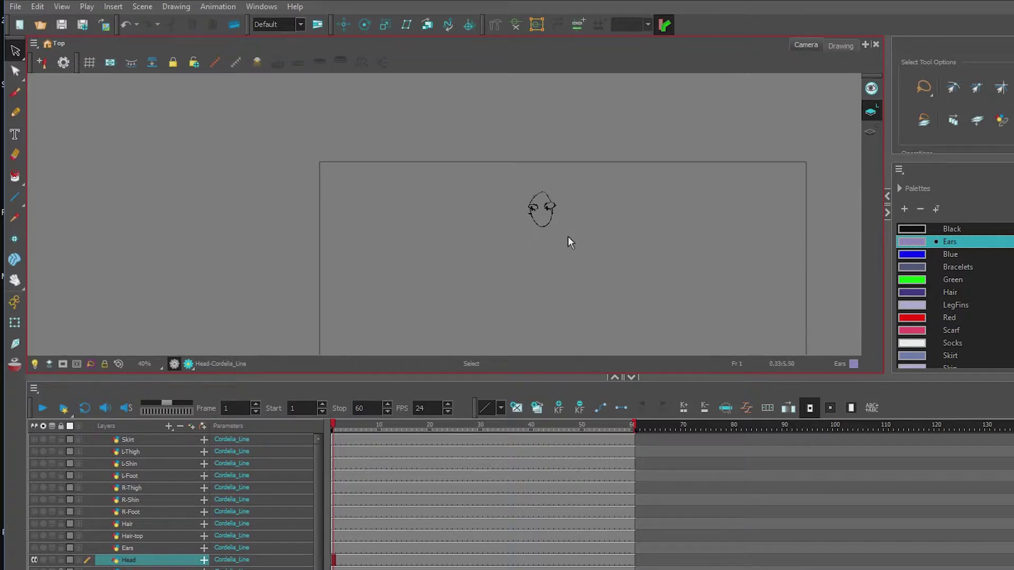
Switch the Head drawing to its Colour Art layer, select the leftover contours, and delete them.
left_click(871, 132)
scroll(689, 194, "down", 3)
mouse_move(726, 141)
left_mouse_down()
mouse_move(669, 135)
mouse_move(517, 242)
mouse_move(738, 271)
mouse_move(696, 144)
left_mouse_up()
key("Delete")
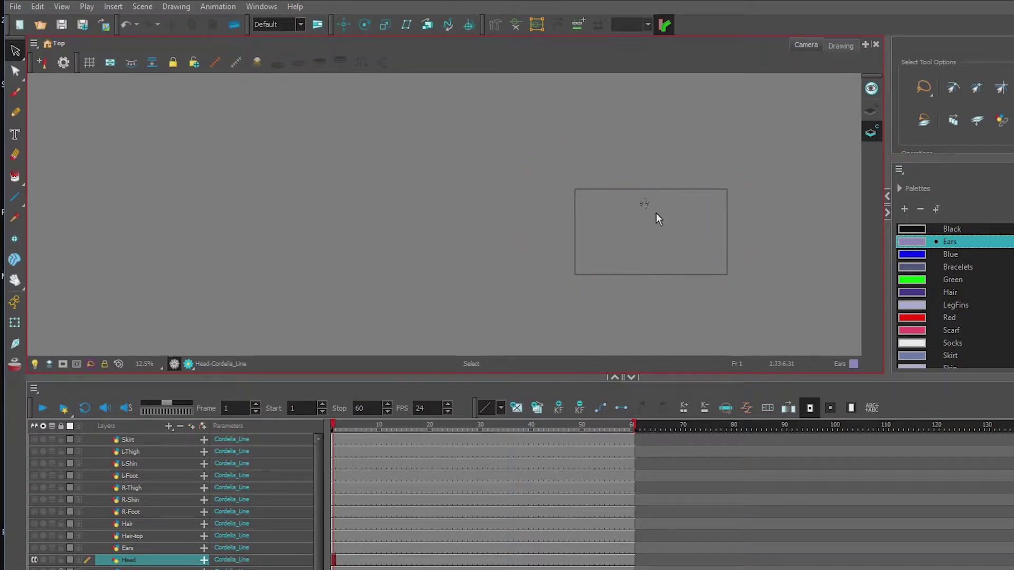
scroll(650, 213, "up", 7)
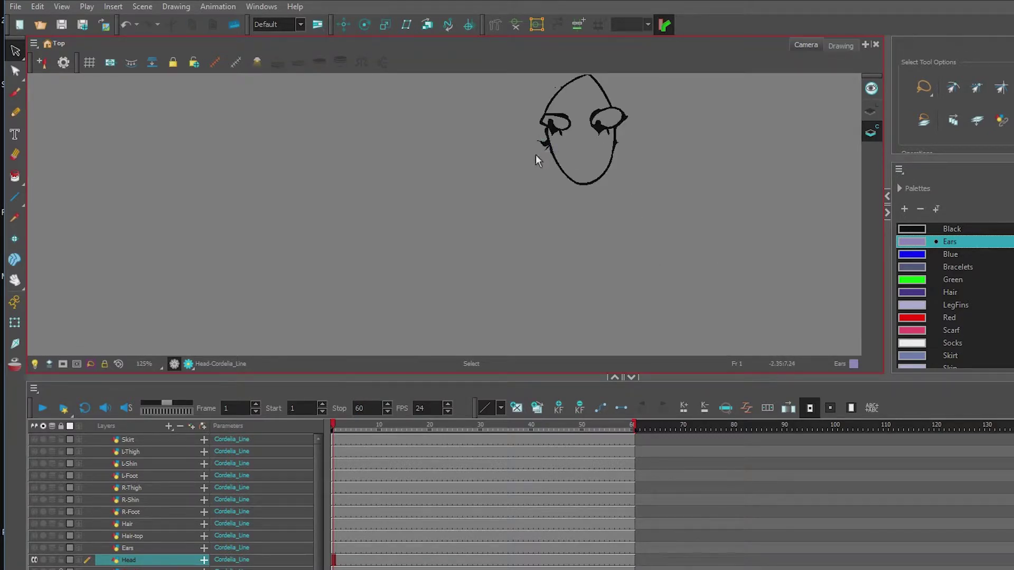
On the Line Art layer, cut off the leftover ear lines left of the face with the Cutter tool, and return to the Select tool.
scroll(528, 134, "up", 4)
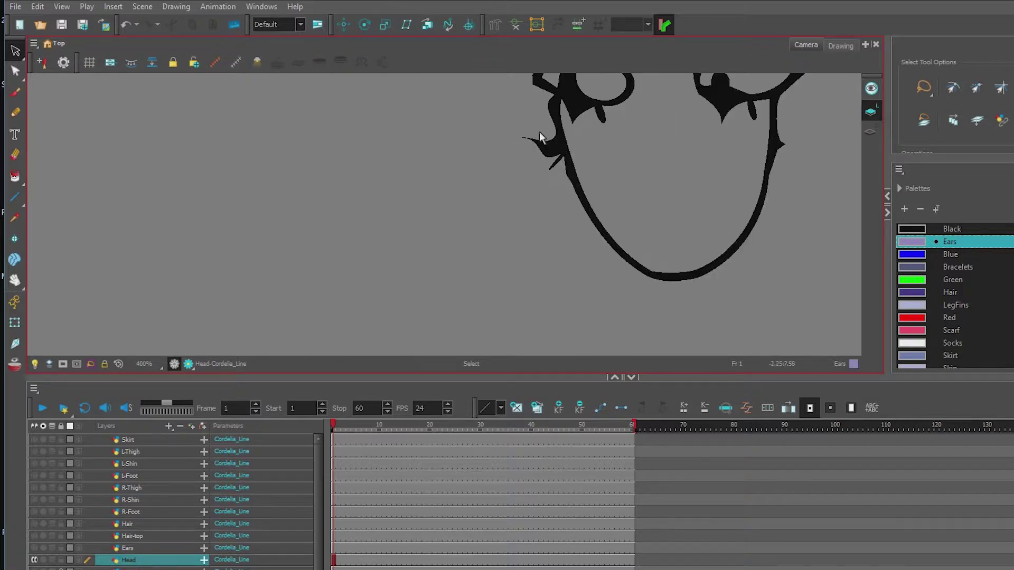
left_click(551, 168)
left_click_drag(14, 49, 48, 62)
mouse_move(553, 98)
left_mouse_down()
mouse_move(567, 166)
mouse_move(495, 170)
mouse_move(554, 101)
left_mouse_up()
key("Delete")
scroll(537, 134, "down", 5)
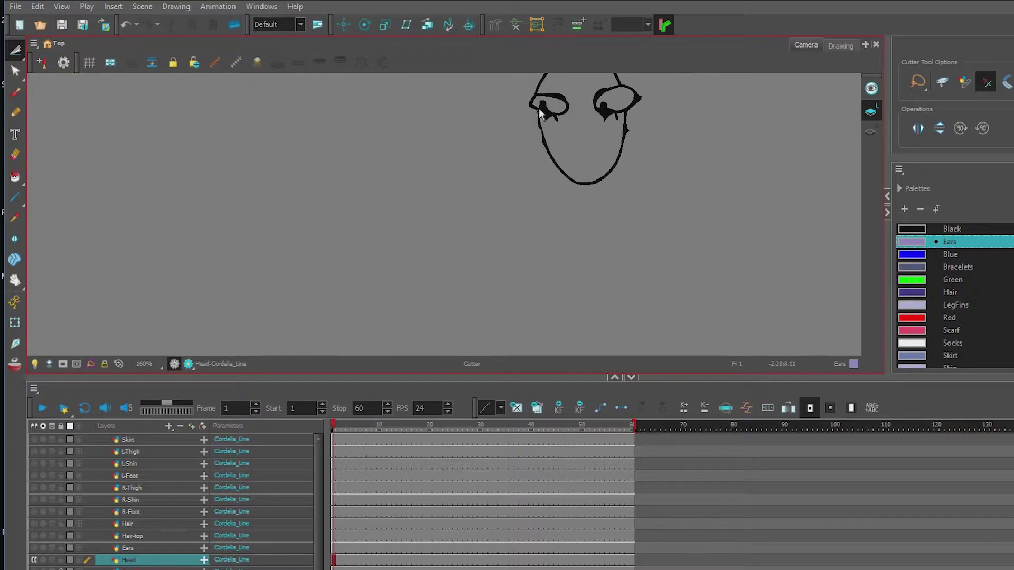
left_click_drag(557, 125, 555, 213)
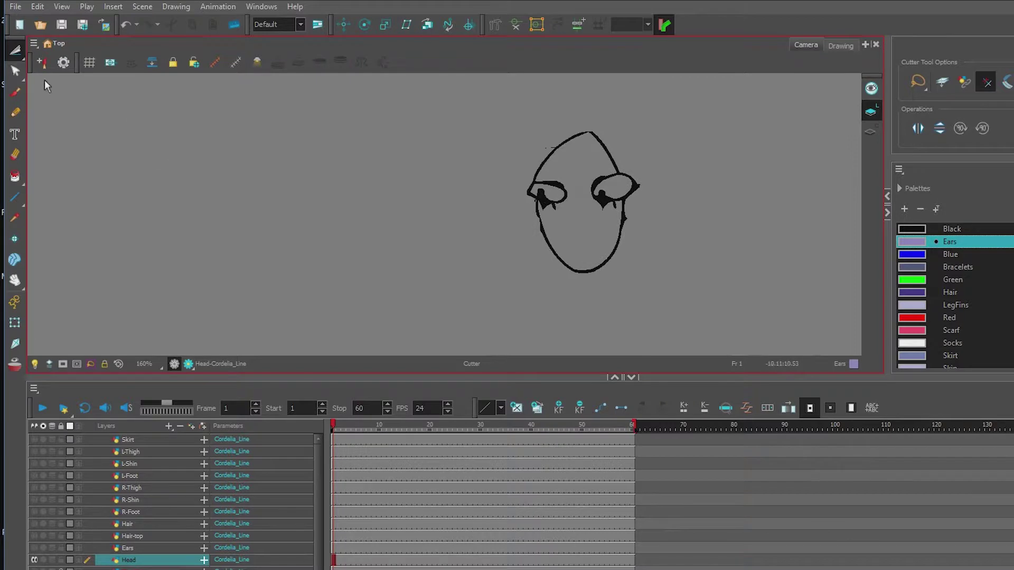
left_click(16, 51)
left_click(49, 49)
scroll(545, 195, "up", 2)
scroll(546, 202, "up", 3)
left_click(494, 175)
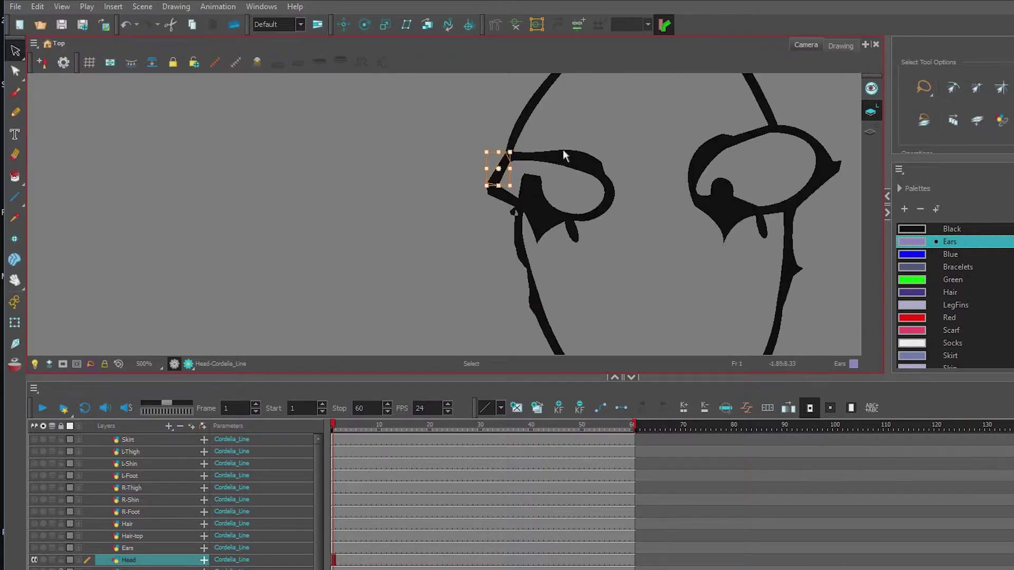
left_click(518, 232)
key("Delete")
left_click(499, 170)
key("Delete")
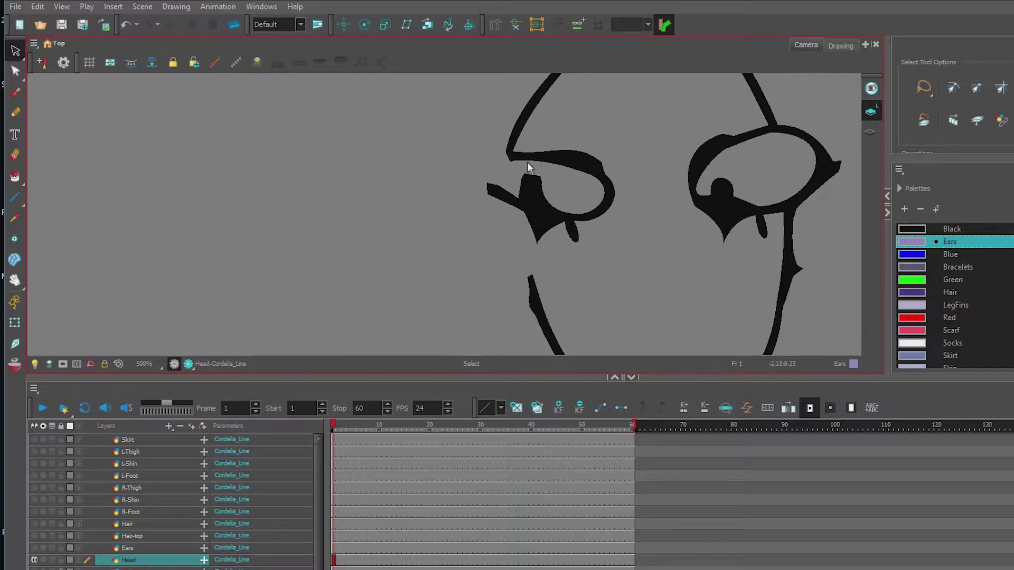
mouse_move(485, 165)
left_mouse_down()
mouse_move(587, 232)
mouse_move(553, 245)
left_mouse_up()
key("ctrl+z")
key("ctrl+z")
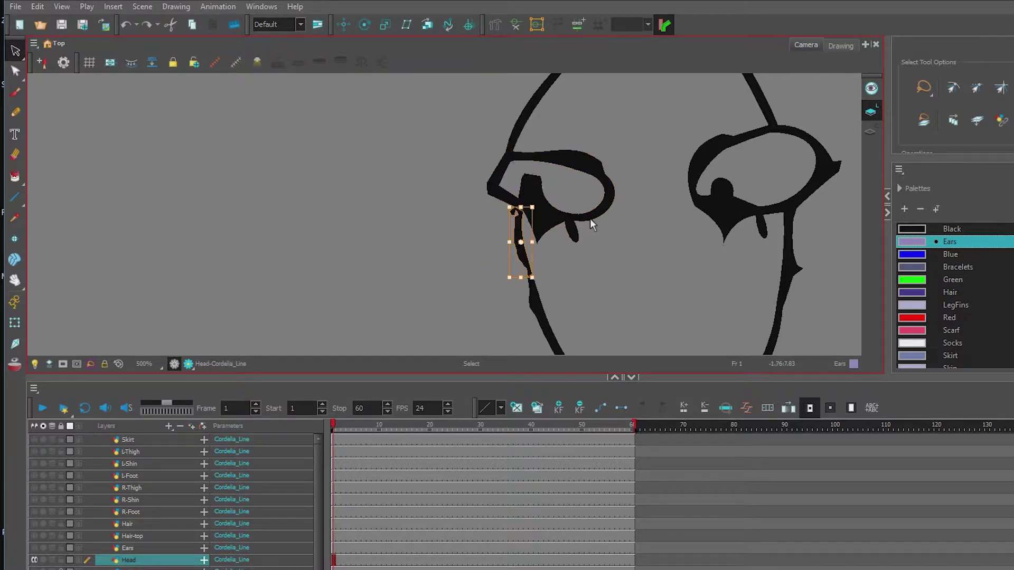
Delete the small stray mark beside the left-hand side of the forehead in the Head drawing.
left_click(567, 260)
scroll(612, 264, "down", 3)
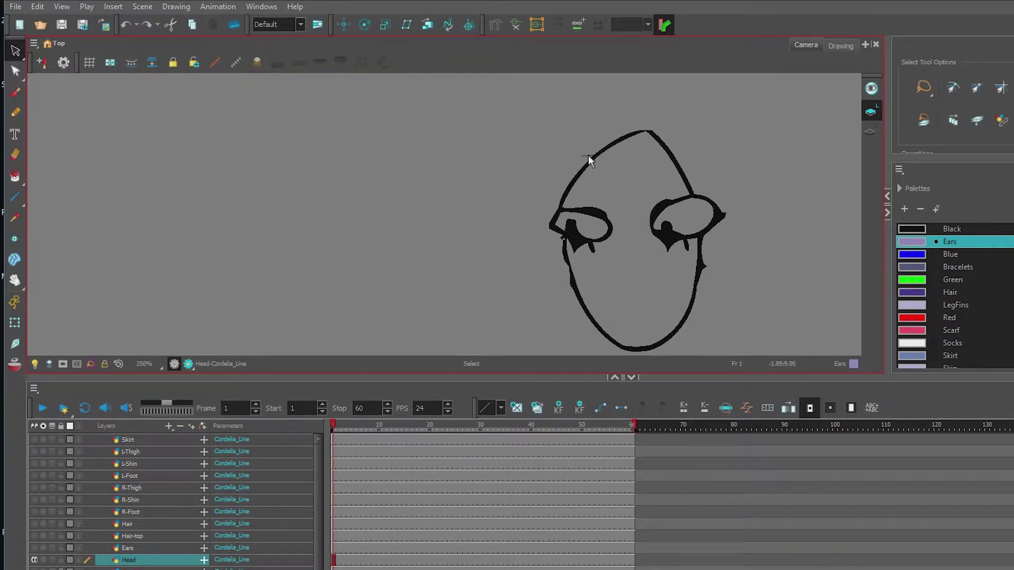
key("Delete")
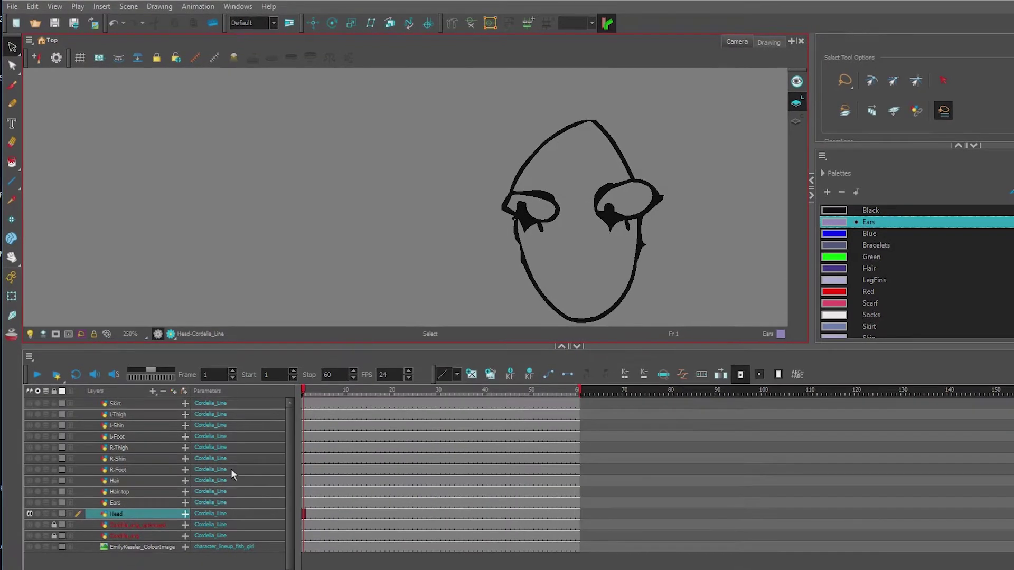
Duplicate the Head layer, rename the copy Eyes, and hide it.
right_click(116, 514)
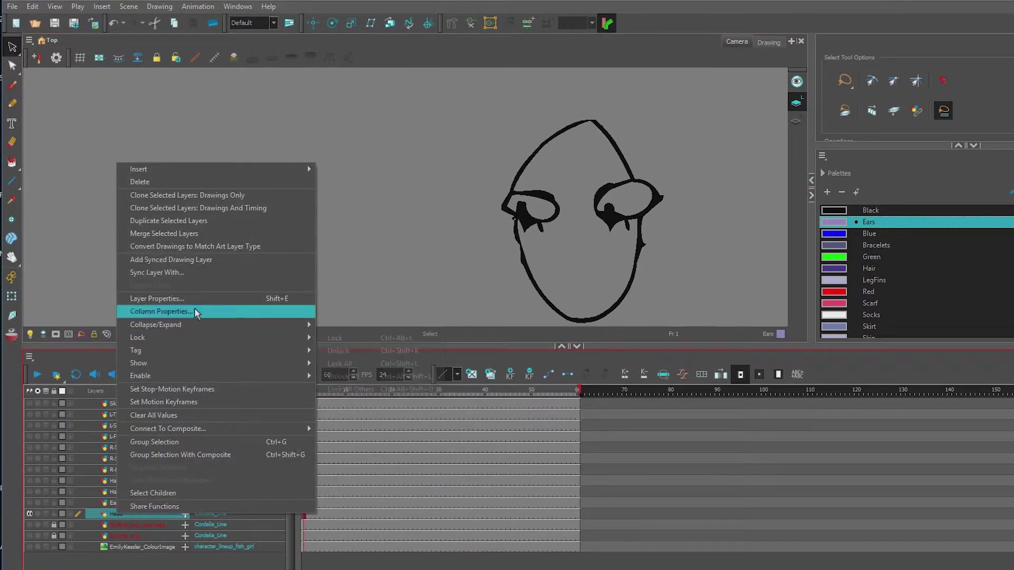
left_click(217, 221)
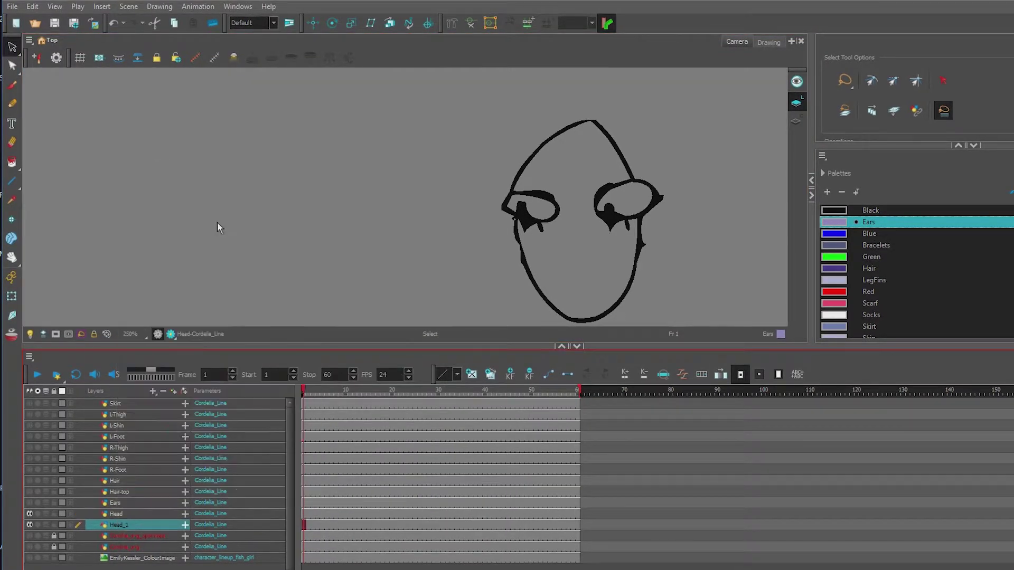
double_click(120, 525)
key("Return")
On the Head layer, delete the left eye's line art and the inner part of the right eye.
left_click(116, 514)
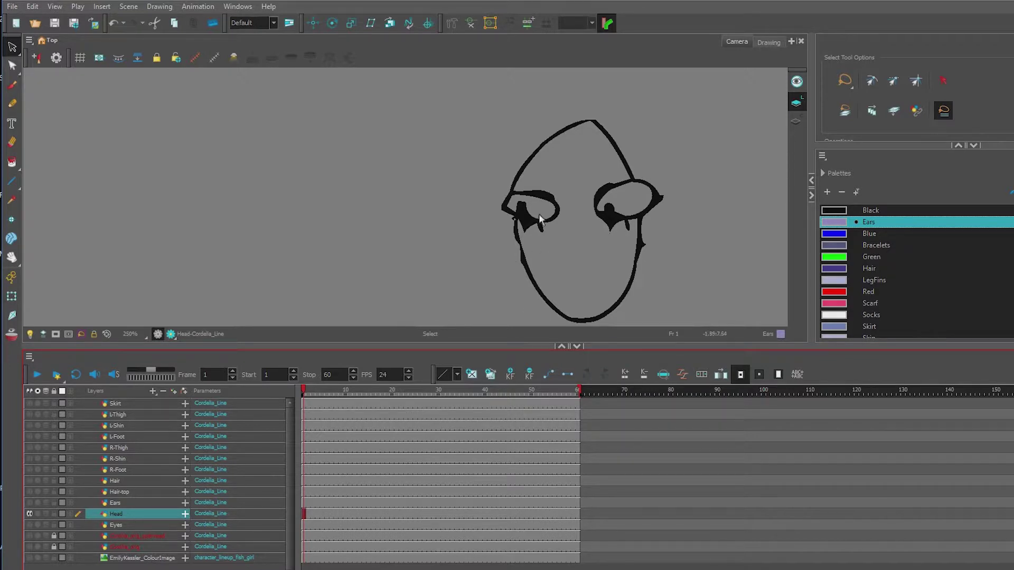
left_click_drag(540, 181, 544, 257)
key("Delete")
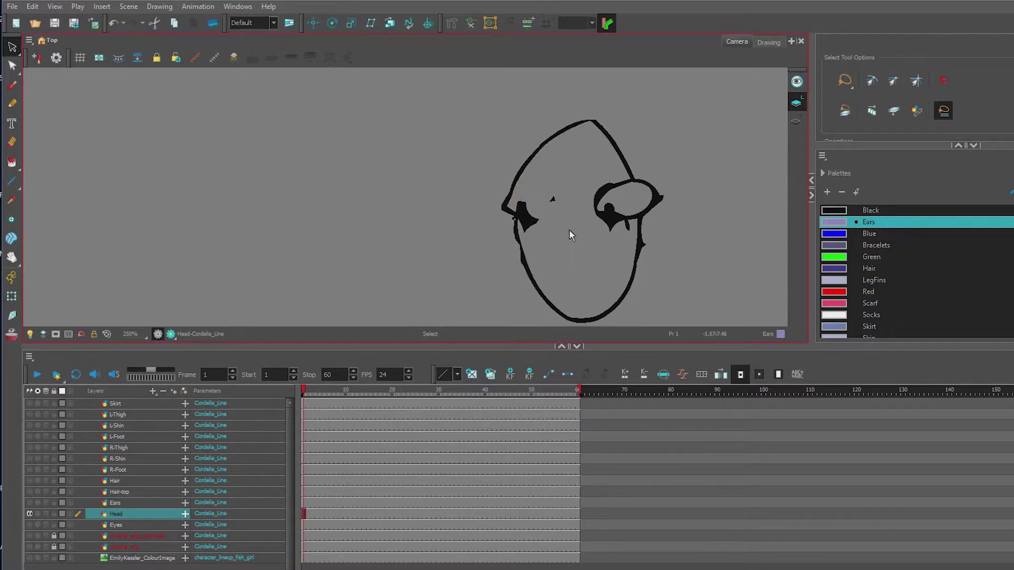
left_click_drag(604, 177, 619, 251)
key("Delete")
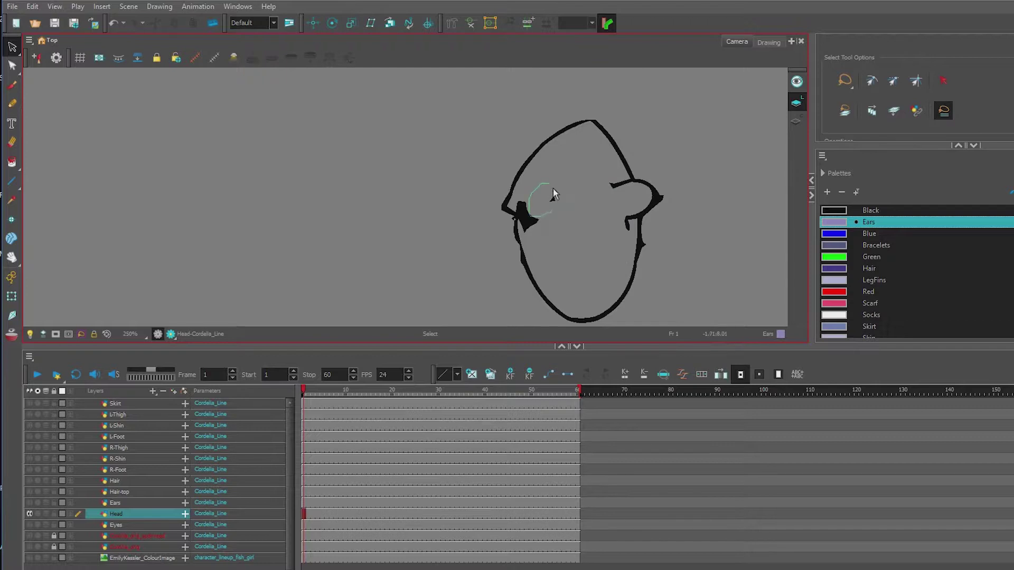
mouse_move(553, 194)
left_mouse_down()
mouse_move(492, 199)
mouse_move(500, 258)
left_mouse_up()
key("Delete")
left_click_drag(535, 199, 537, 197)
key("Delete")
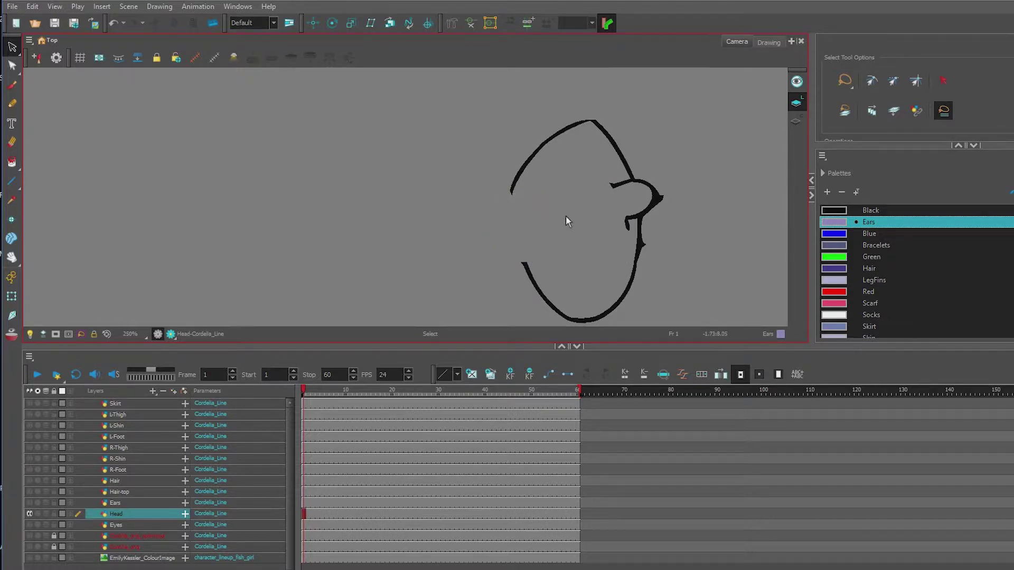
Delete the remaining right-eye lines, the stray mark beside them, and the protruding tip on the right cheek line.
left_click(628, 211)
key("Delete")
mouse_move(628, 213)
left_mouse_down()
mouse_move(599, 222)
mouse_move(611, 182)
mouse_move(631, 232)
mouse_move(612, 225)
left_mouse_up()
key("Delete")
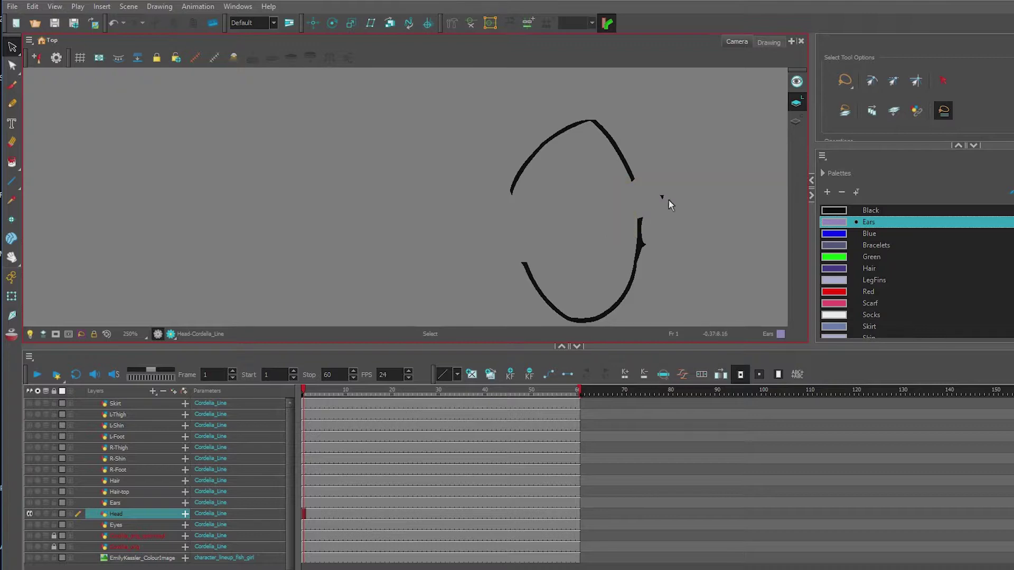
left_click_drag(667, 198, 663, 206)
key("Delete")
left_click(644, 250)
scroll(648, 257, "up", 5)
key("Delete")
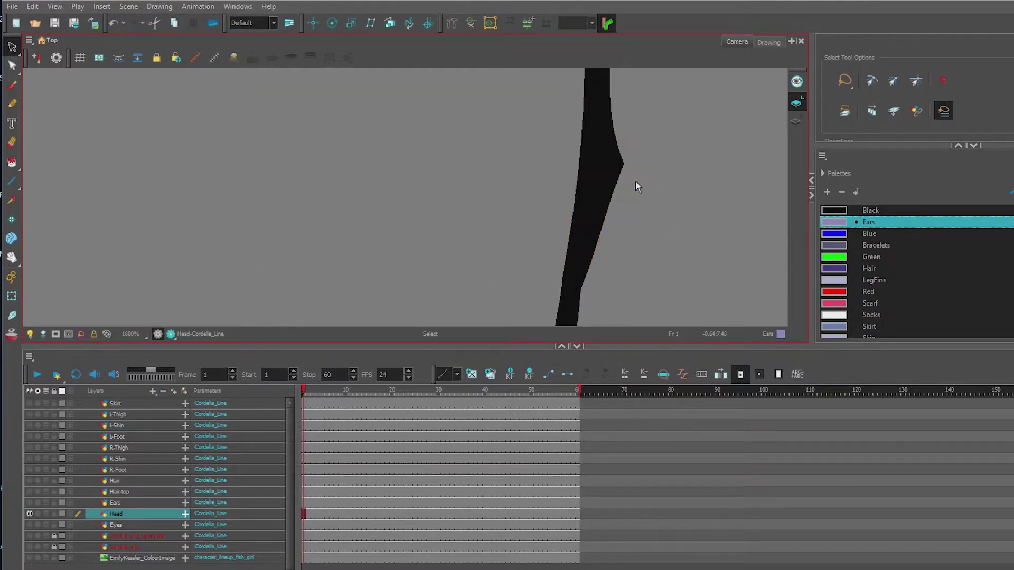
scroll(635, 180, "down", 6)
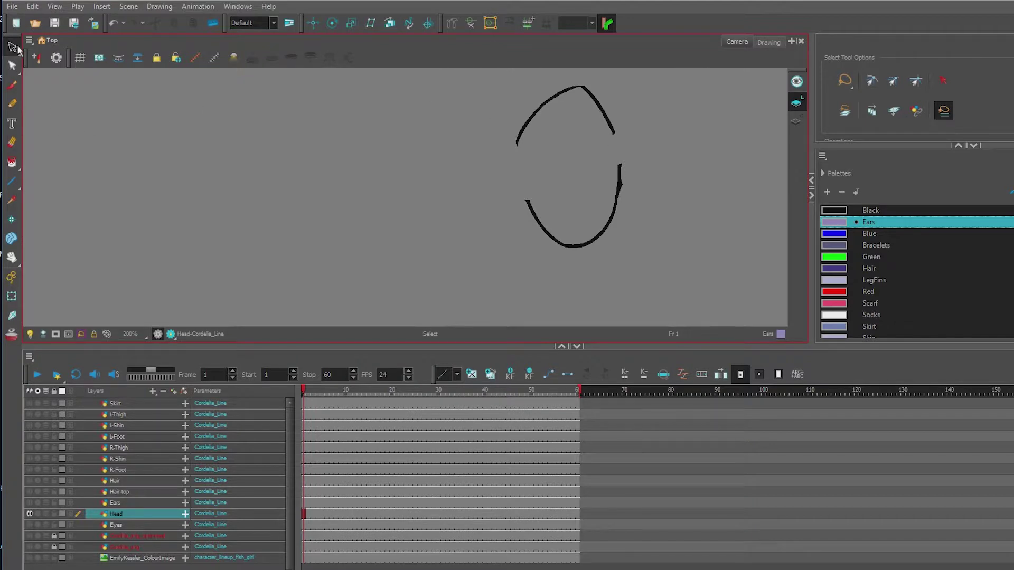
Try to reshape the left side of the forehead outline with the Contour Editor, and undo the changes.
left_click(12, 65)
left_click(609, 127)
scroll(541, 112, "up", 3)
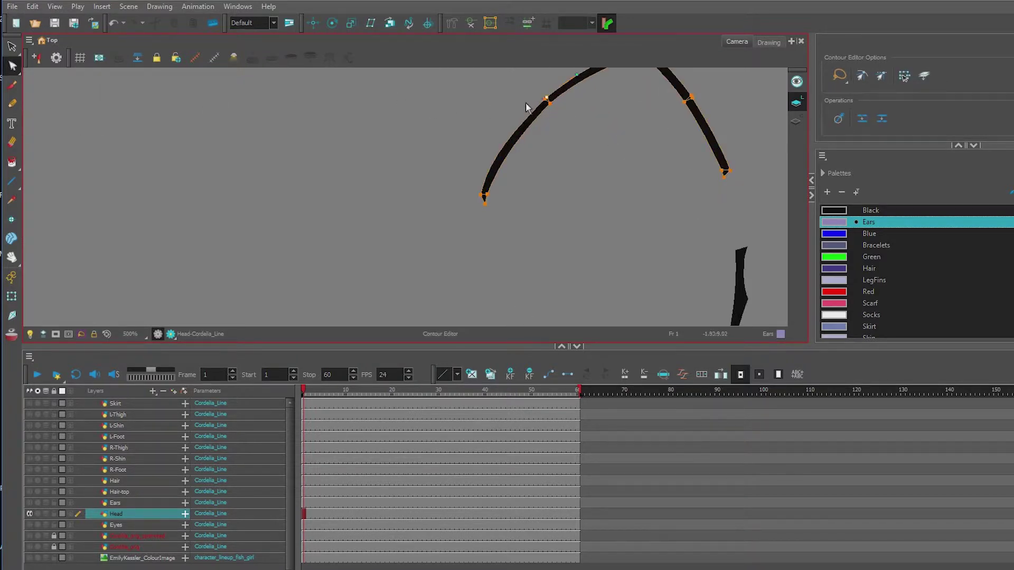
scroll(538, 119, "down", 3)
key("ctrl+z")
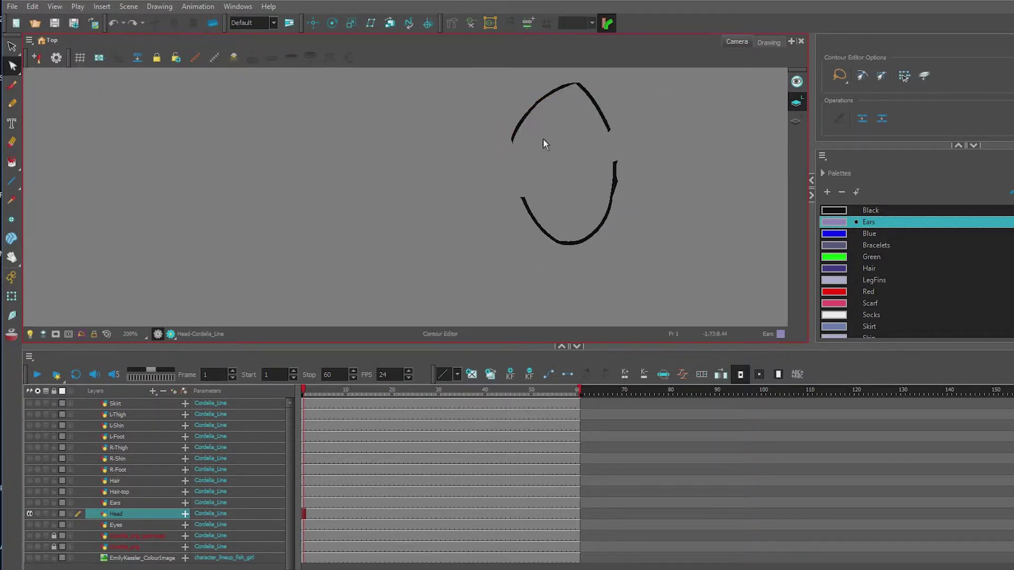
left_click_drag(541, 138, 546, 160)
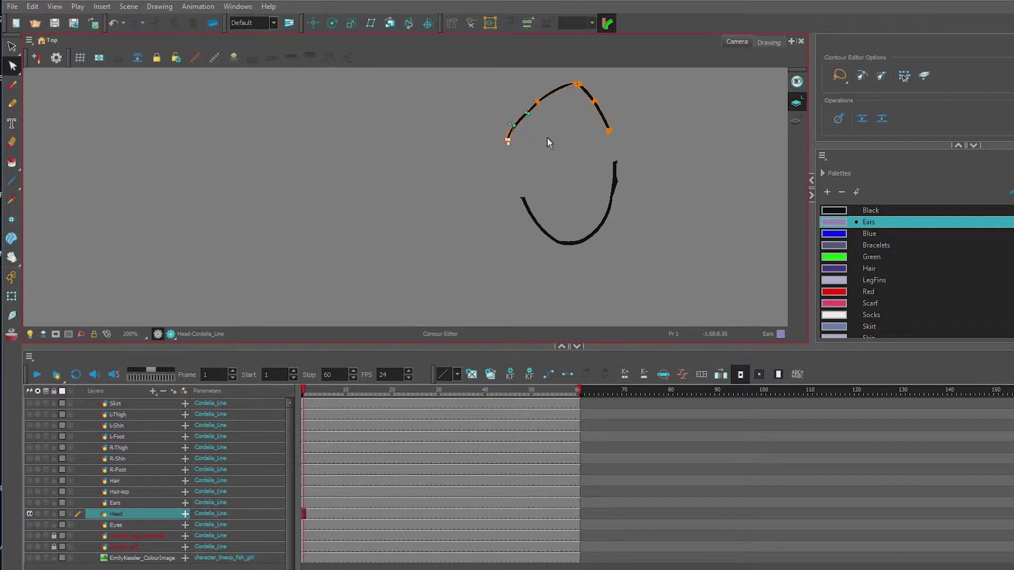
key("ctrl+z")
key("ctrl+z")
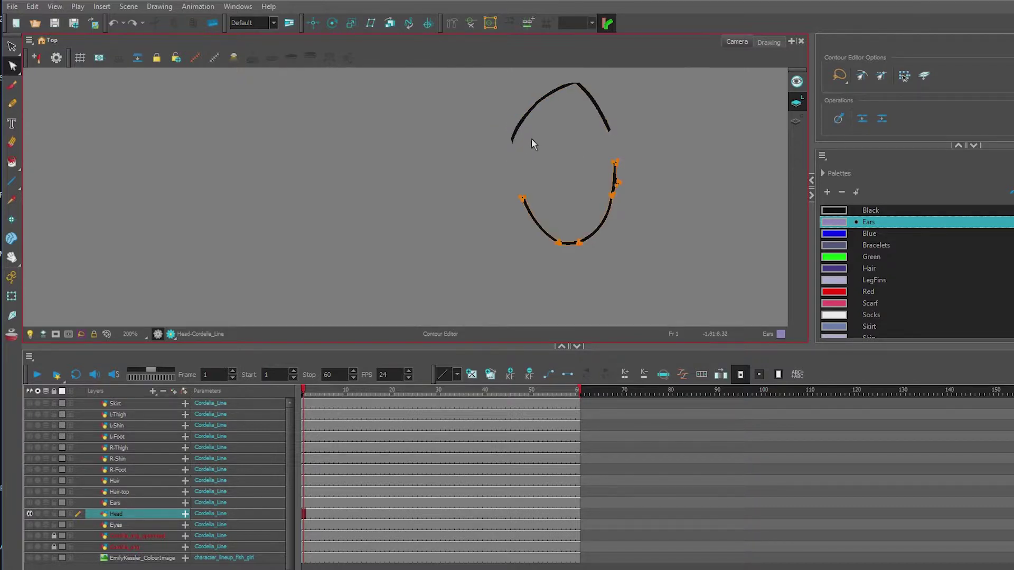
Bulge the upper-left part of the forehead outline outward with the Contour Editor, and delete the extra inner point beside the peak.
left_click(530, 108)
left_click(537, 102)
left_click_drag(536, 102, 581, 115)
scroll(598, 85, "up", 3)
left_click(587, 134)
scroll(587, 135, "up", 3)
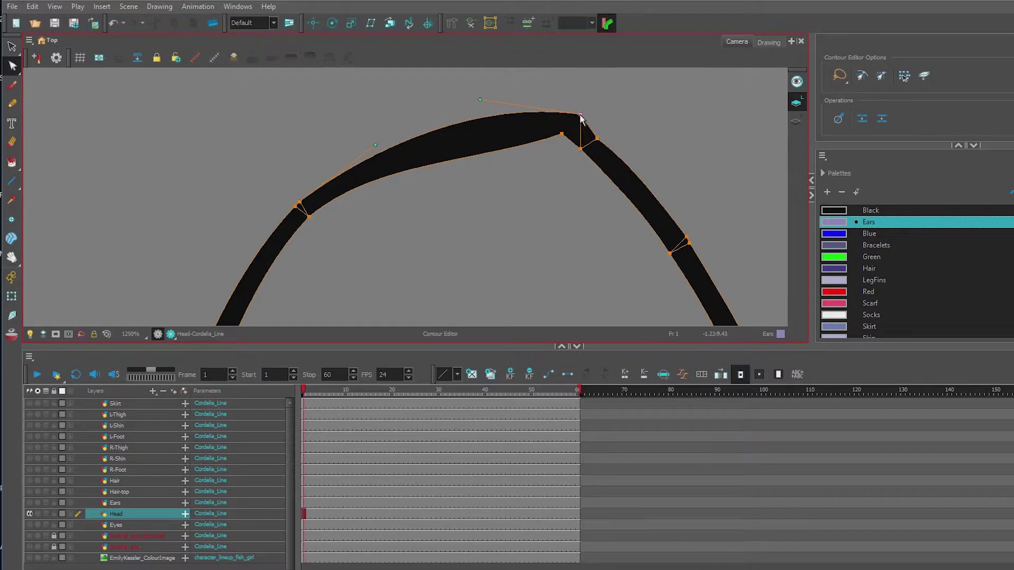
left_click(561, 135)
key("Delete")
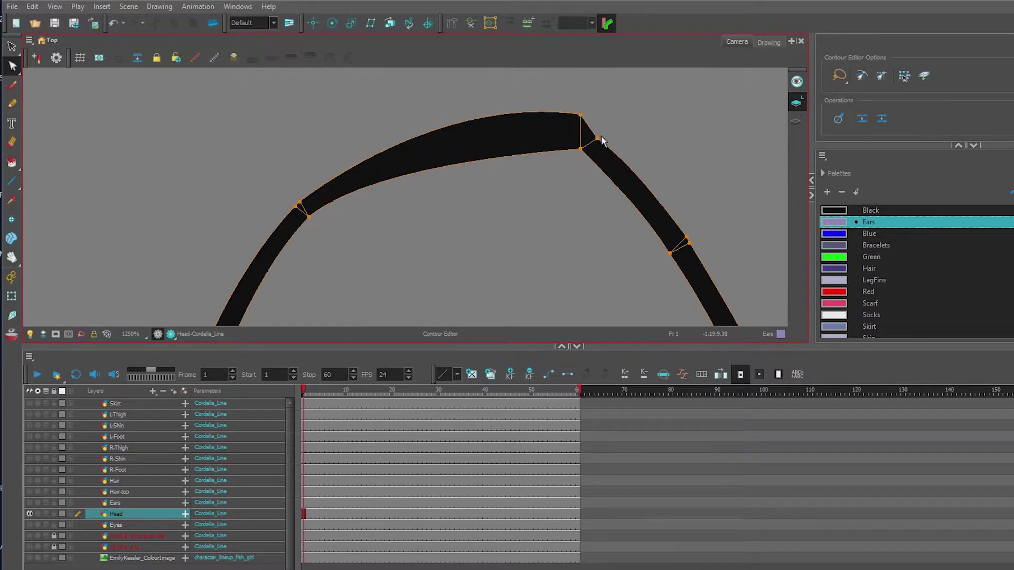
Remove the joint lines and redundant points at the peak and upper-left corner of the forehead outline.
left_click(585, 142)
left_click(585, 134)
left_click(573, 136)
left_click(301, 202)
left_click(305, 211)
left_click(304, 213)
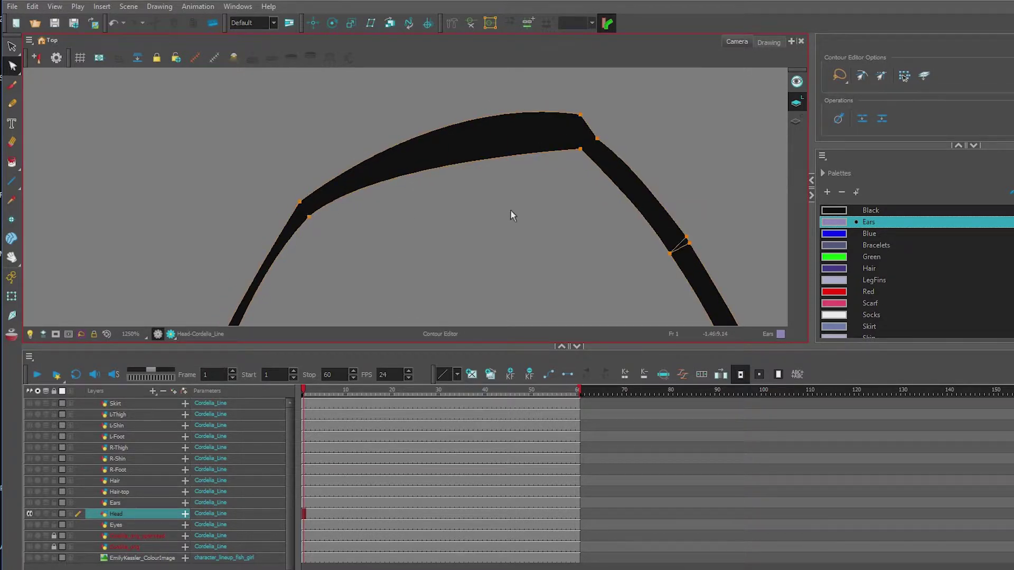
Round off the peak of the head by repositioning the outer and inner contour points there.
scroll(328, 262, "down", 4)
scroll(406, 211, "up", 5)
left_click_drag(421, 194, 452, 203)
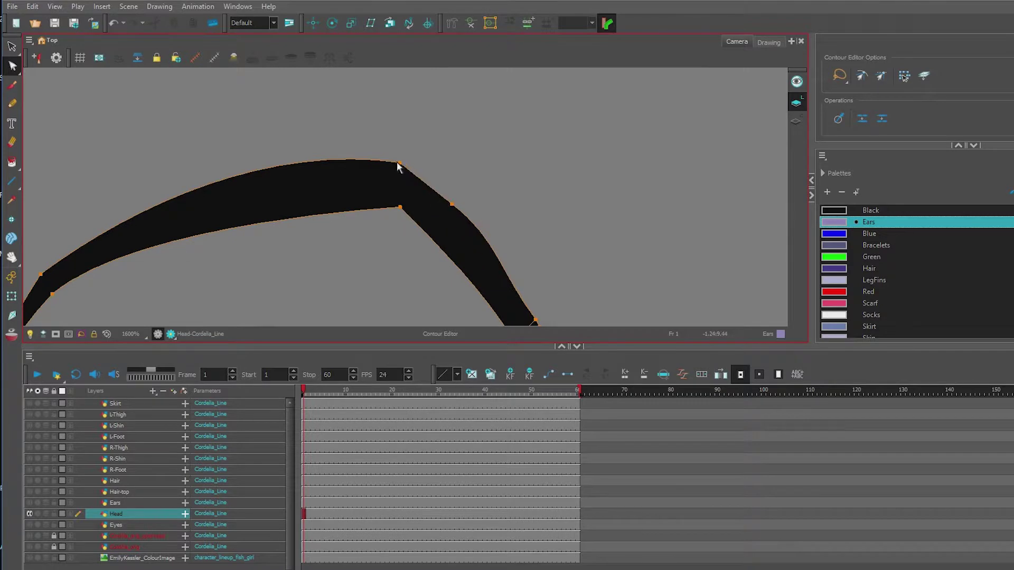
left_click_drag(399, 162, 430, 174)
scroll(440, 211, "down", 5)
mouse_move(409, 214)
left_mouse_down()
mouse_move(385, 217)
mouse_move(383, 207)
mouse_move(403, 207)
left_mouse_up()
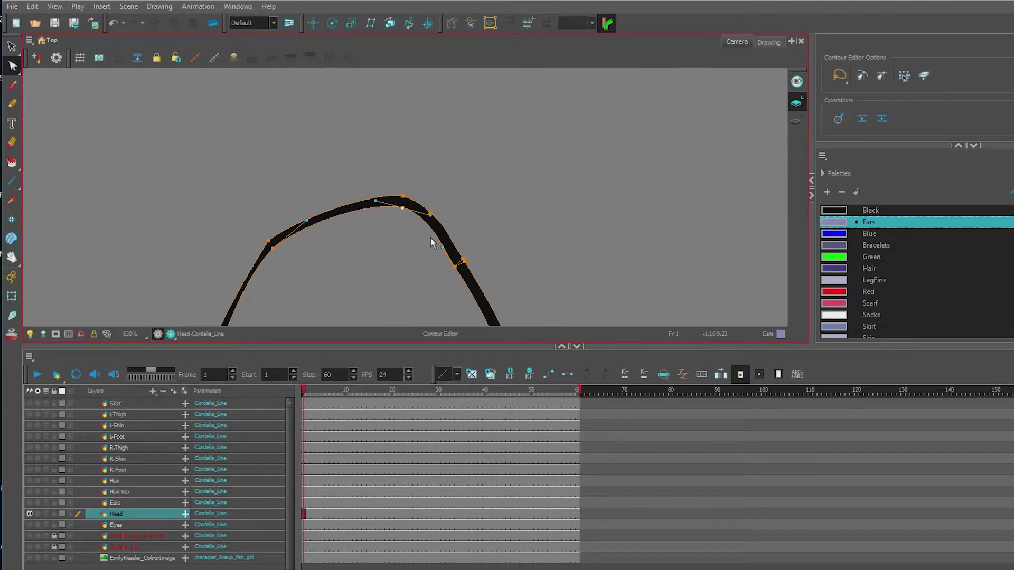
Clean up the redundant joint line and points on the right side of the forehead outline.
scroll(464, 264, "up", 2)
left_click(428, 246)
left_click(432, 241)
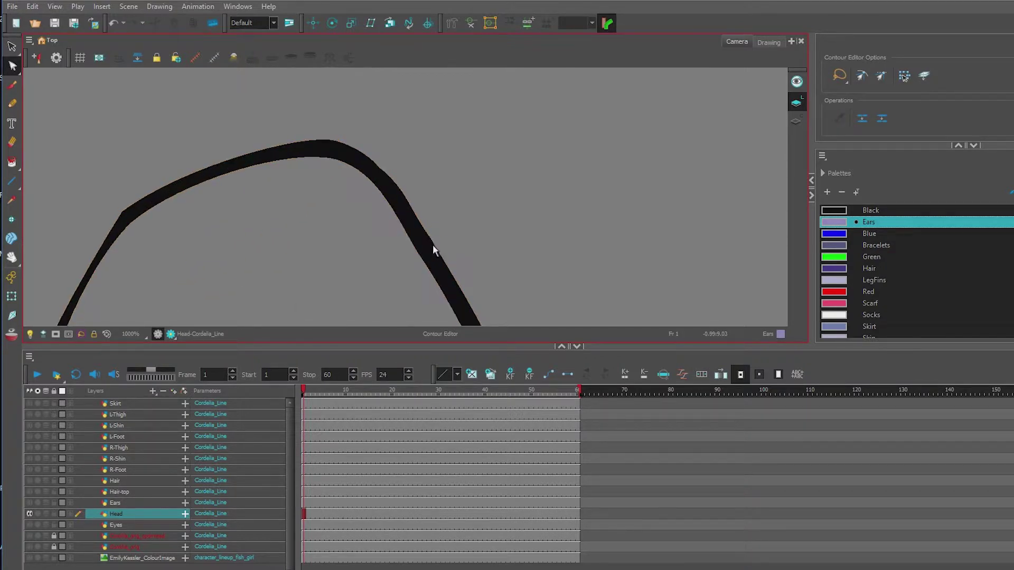
scroll(370, 242, "down", 5)
scroll(356, 227, "down", 3)
mouse_move(327, 252)
left_mouse_down()
mouse_move(368, 227)
mouse_move(476, 211)
left_mouse_up()
left_click_drag(459, 162, 478, 182)
left_click(486, 194)
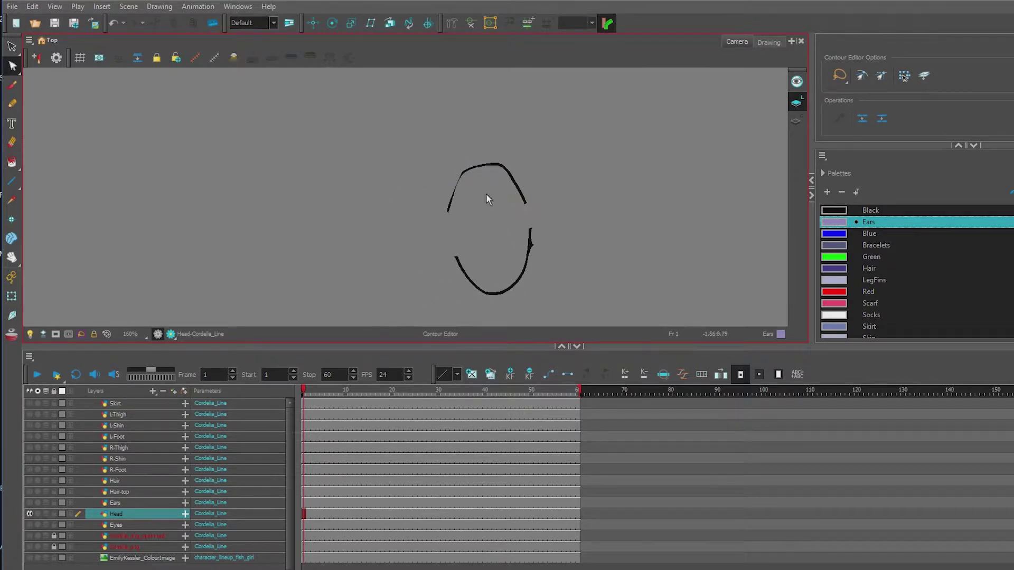
Toggle the visibility of the locked layer below Eyes to compare the head outline with it.
left_click(31, 535)
left_click(30, 536)
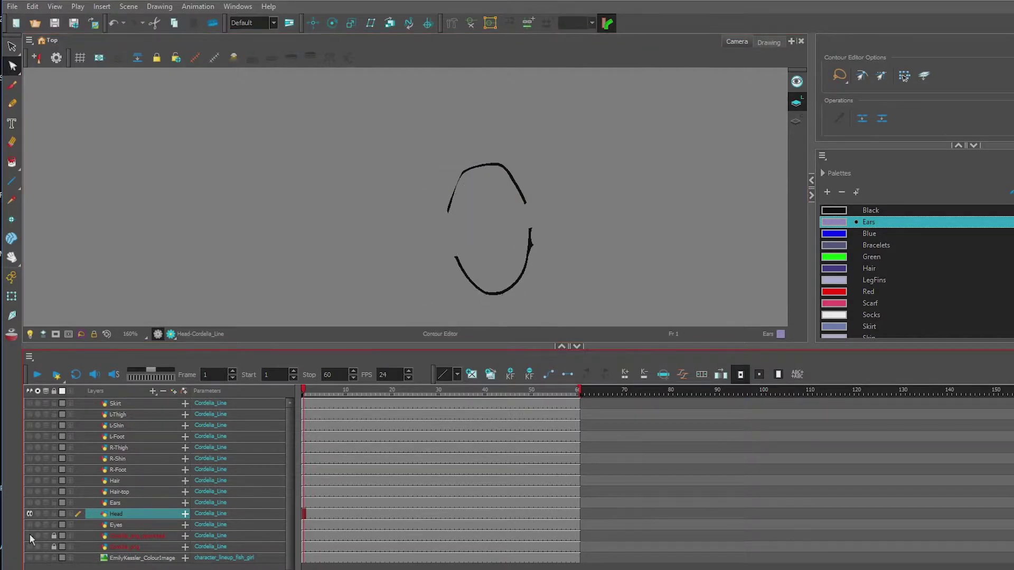
left_click(30, 536)
left_click(30, 535)
left_click(30, 536)
left_click(30, 535)
Delete the protruding spike, the joint lines and the surplus points along the right cheek line of the head.
left_click(535, 246)
scroll(535, 246, "up", 6)
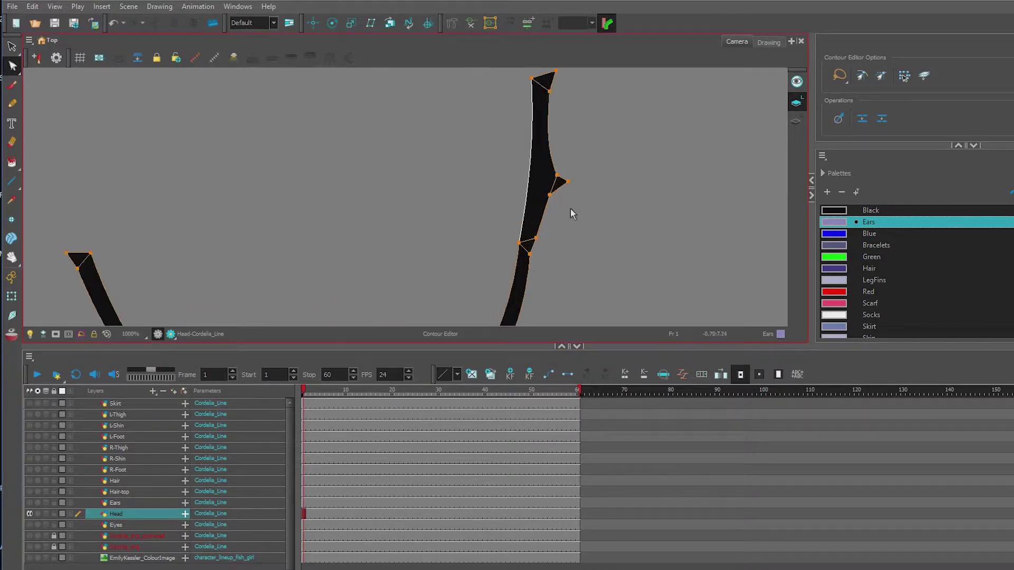
left_click(568, 182)
key("Delete")
left_click(540, 83)
key("Delete")
left_click(528, 240)
key("Delete")
left_click(526, 251)
key("Delete")
left_click(556, 176)
key("Delete")
left_click(549, 196)
key("Delete")
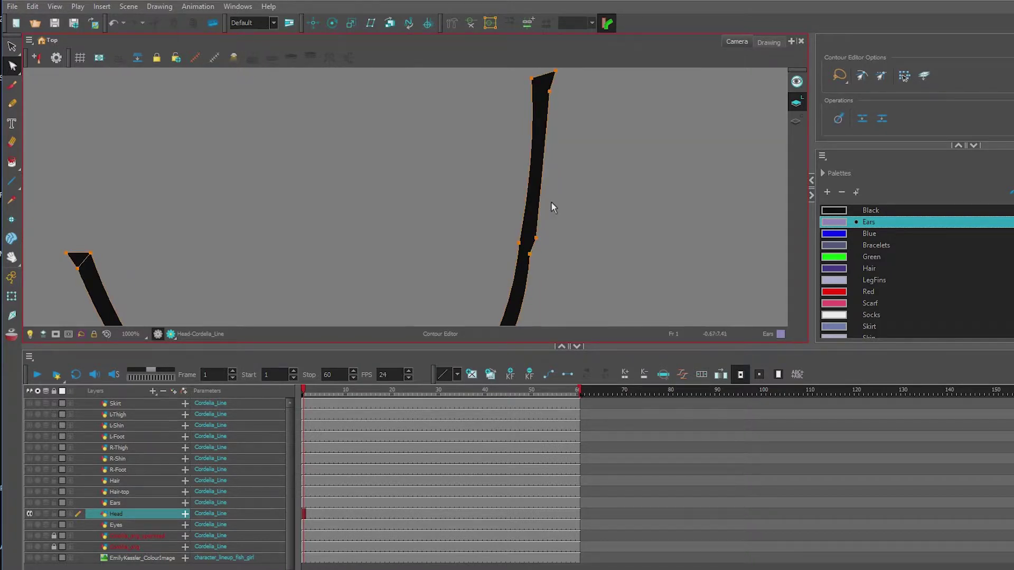
Remove the joint line at the forehead's right end and extend the forehead and cheek lines until they meet.
scroll(550, 245, "down", 3)
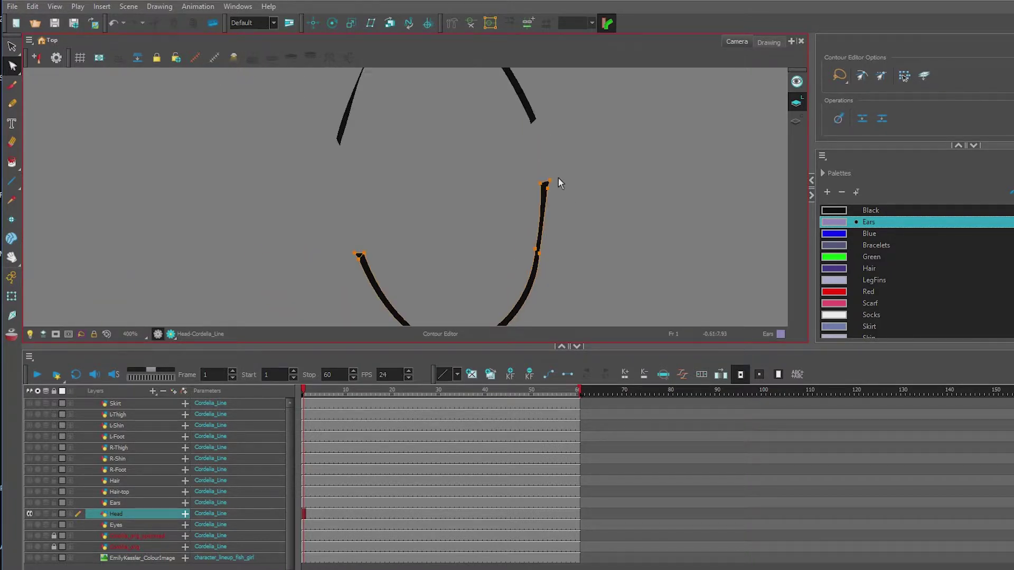
scroll(534, 122, "up", 6)
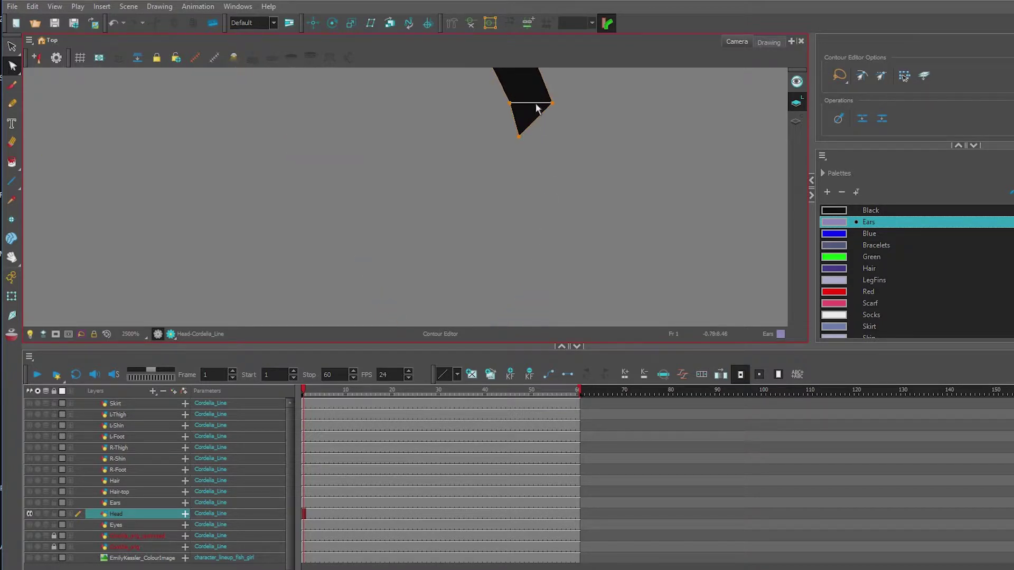
left_click(522, 112)
scroll(530, 140, "down", 3)
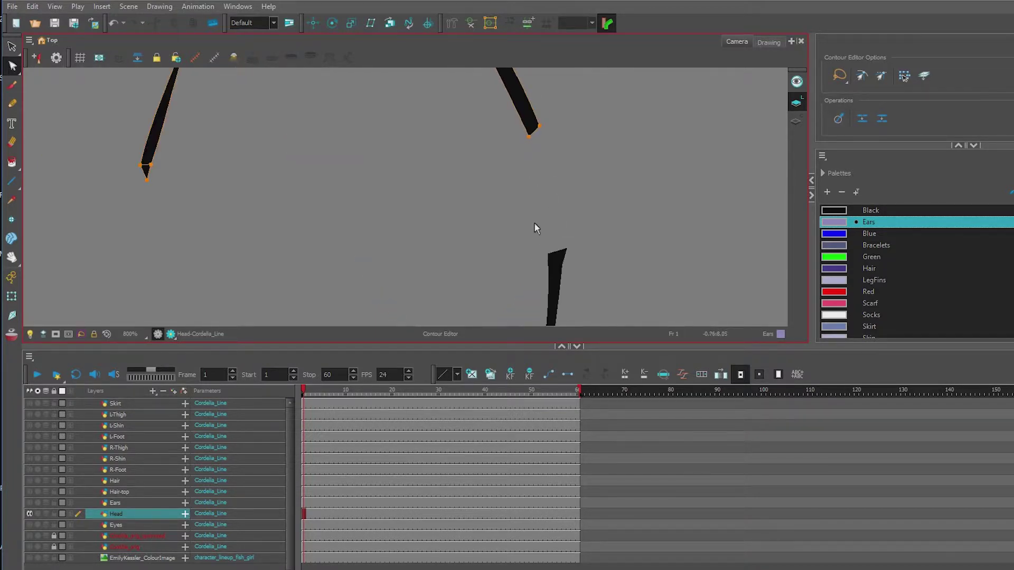
left_click_drag(538, 126, 553, 186)
left_click_drag(544, 233, 566, 248)
left_click_drag(567, 248, 558, 186)
scroll(554, 190, "up", 4)
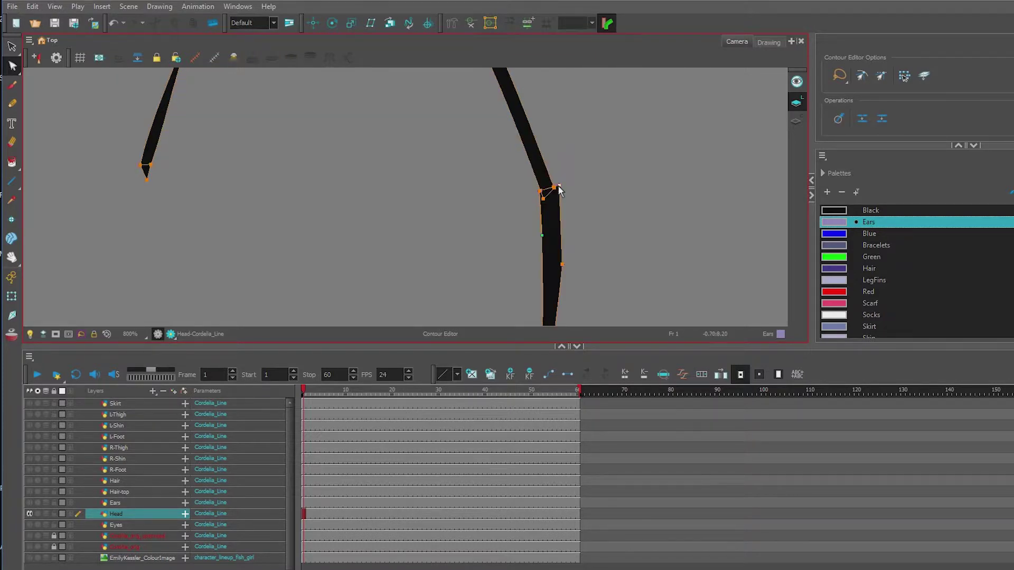
Clean up the junction of the forehead and right cheek lines by deleting surplus contour and aligning the corner points on both edges.
left_click(537, 188)
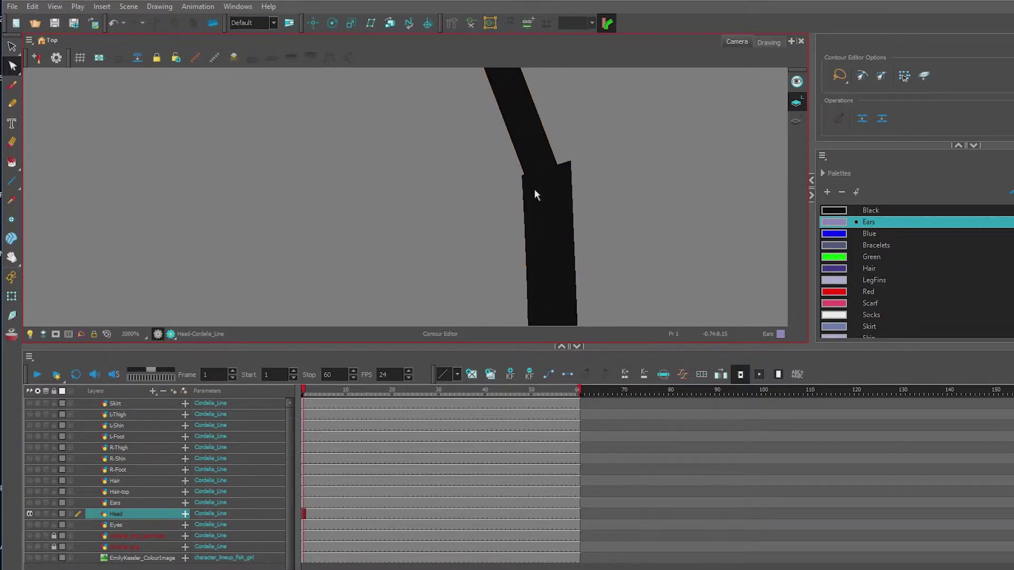
left_click(531, 189)
left_click(531, 191)
left_click(531, 179)
scroll(547, 180, "up", 4)
key("Delete")
left_click(515, 194)
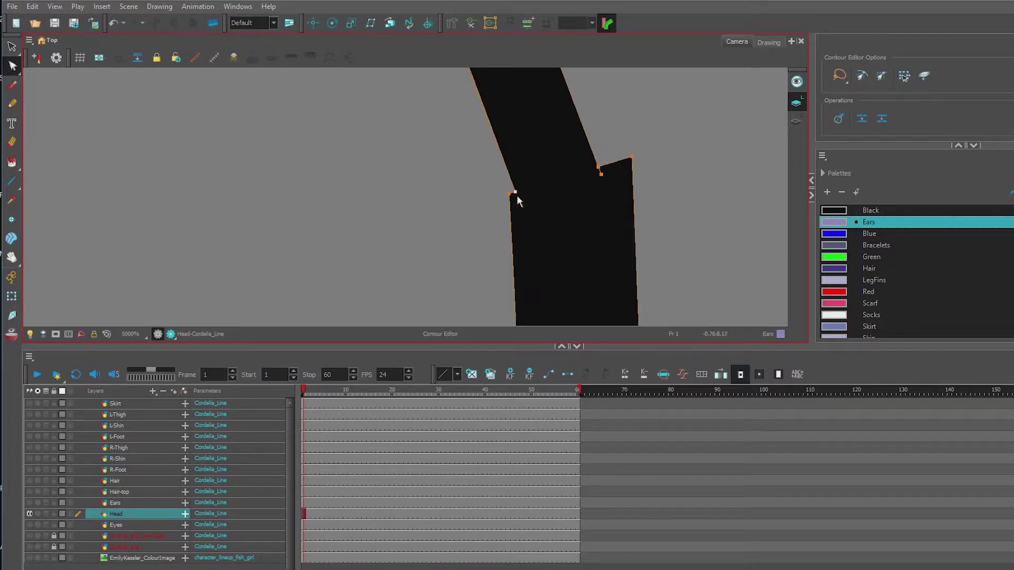
left_click_drag(510, 194, 515, 192)
left_click_drag(631, 158, 605, 178)
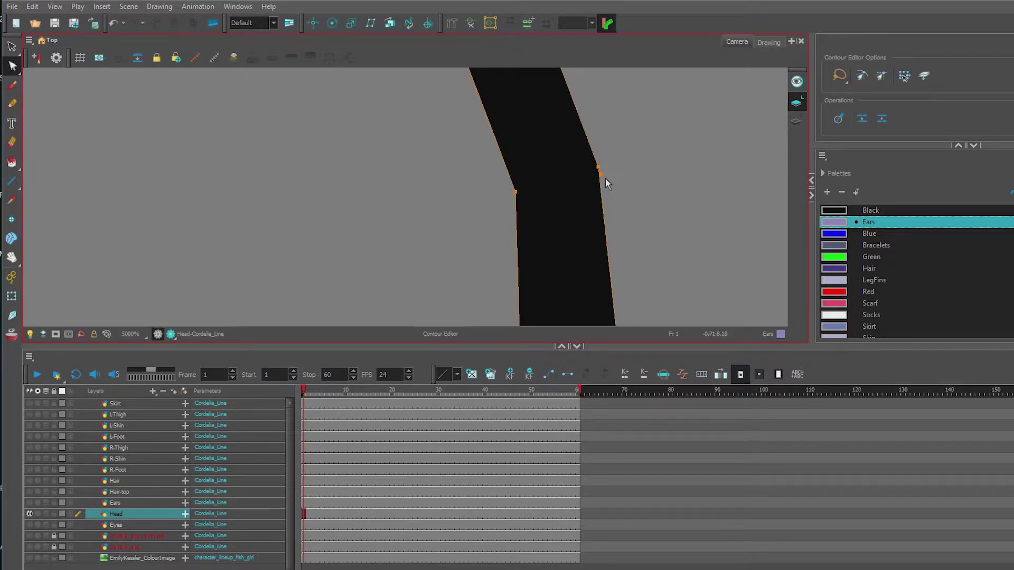
Reshape the left end of the forehead line, curving it outward and extending its tip down toward the jaw.
scroll(553, 214, "down", 8)
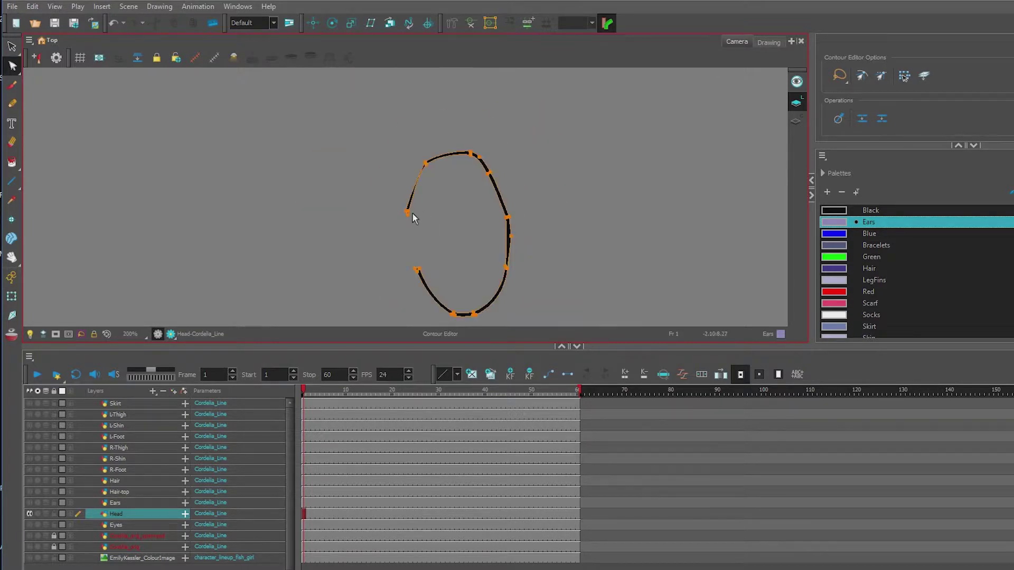
scroll(412, 213, "up", 3)
scroll(448, 214, "down", 2)
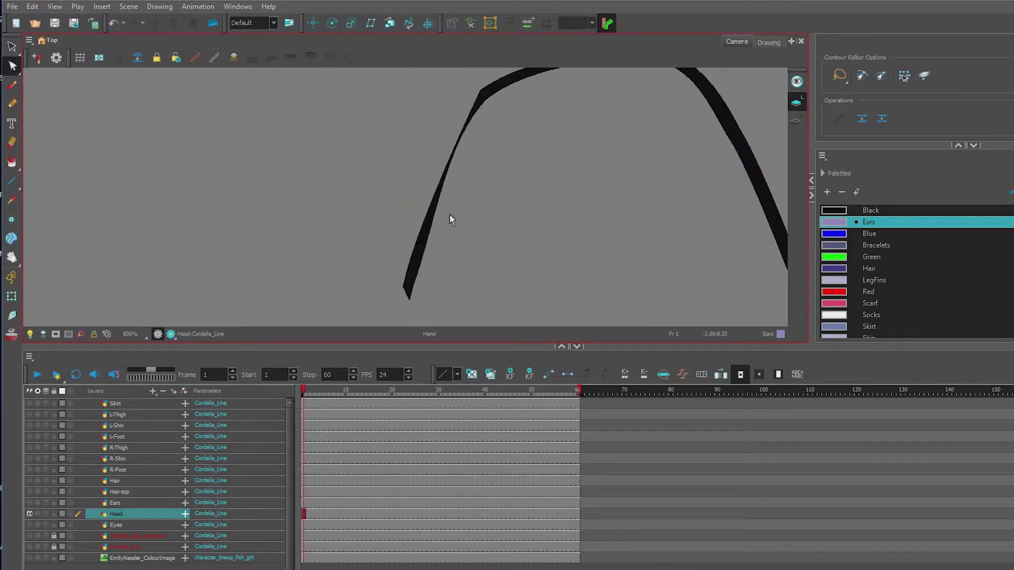
scroll(445, 294, "down", 1)
left_click_drag(428, 302, 434, 267)
left_click_drag(438, 305, 443, 292)
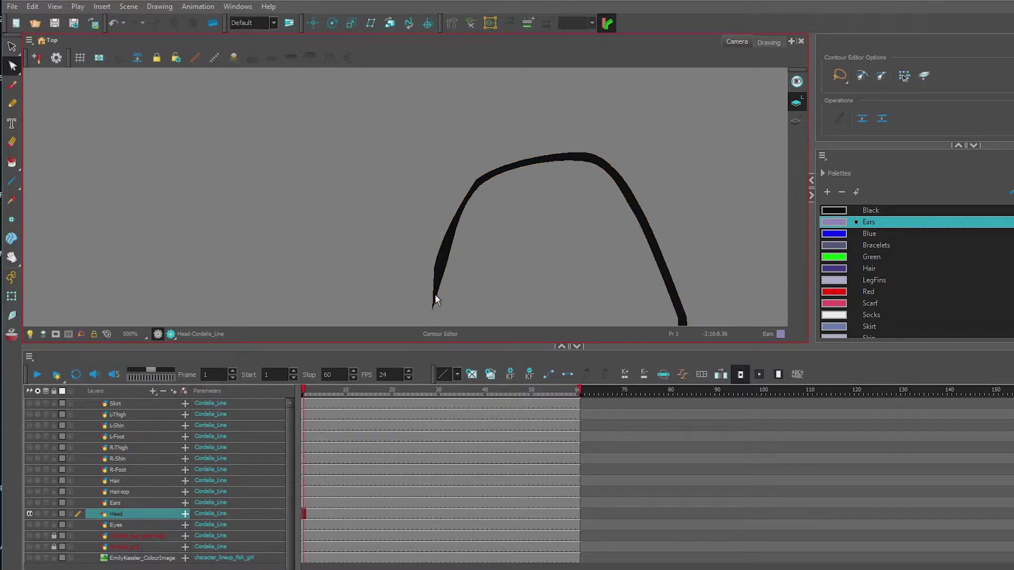
scroll(435, 293, "up", 2)
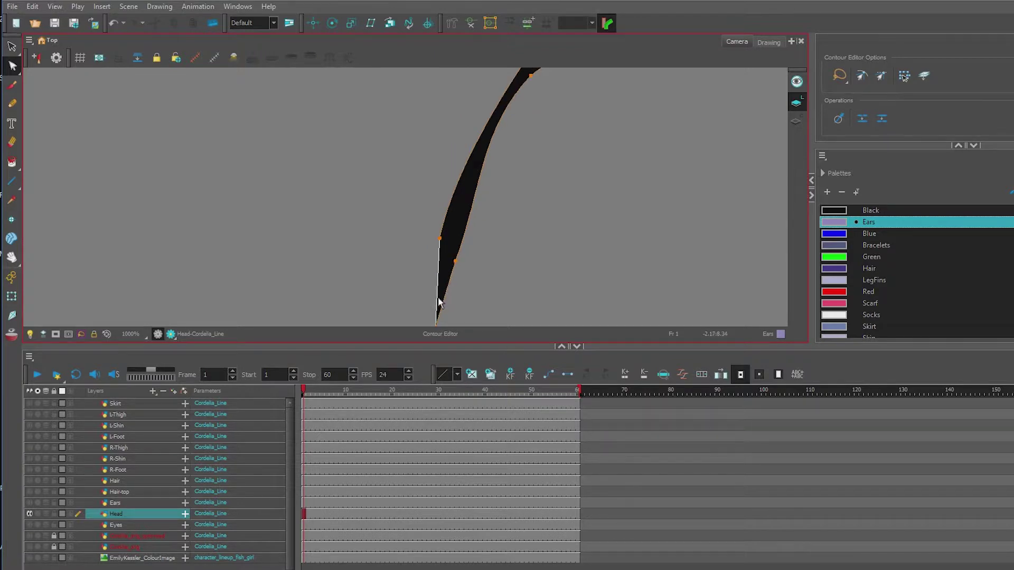
scroll(448, 301, "down", 3)
scroll(496, 243, "up", 2)
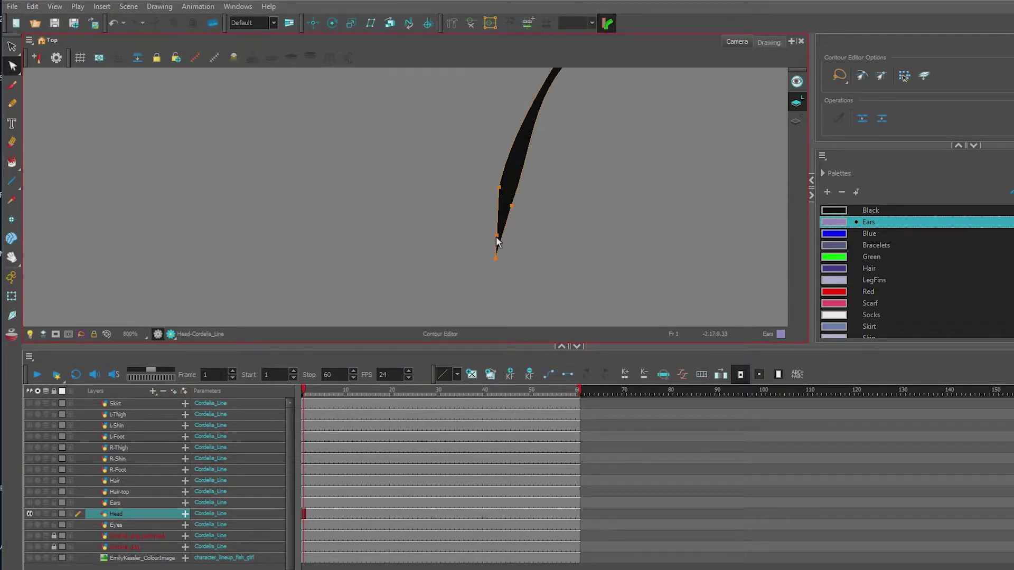
scroll(507, 264, "down", 3)
scroll(510, 287, "up", 2)
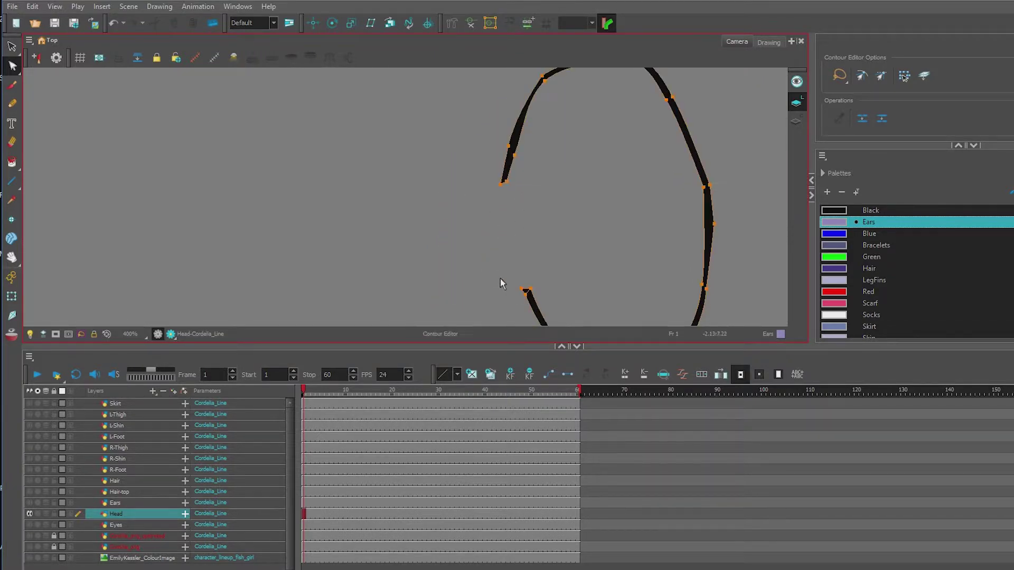
Move the end points of the left jaw line upward toward the forehead line.
left_click_drag(512, 281, 508, 233)
scroll(542, 255, "down", 2)
scroll(562, 294, "up", 2)
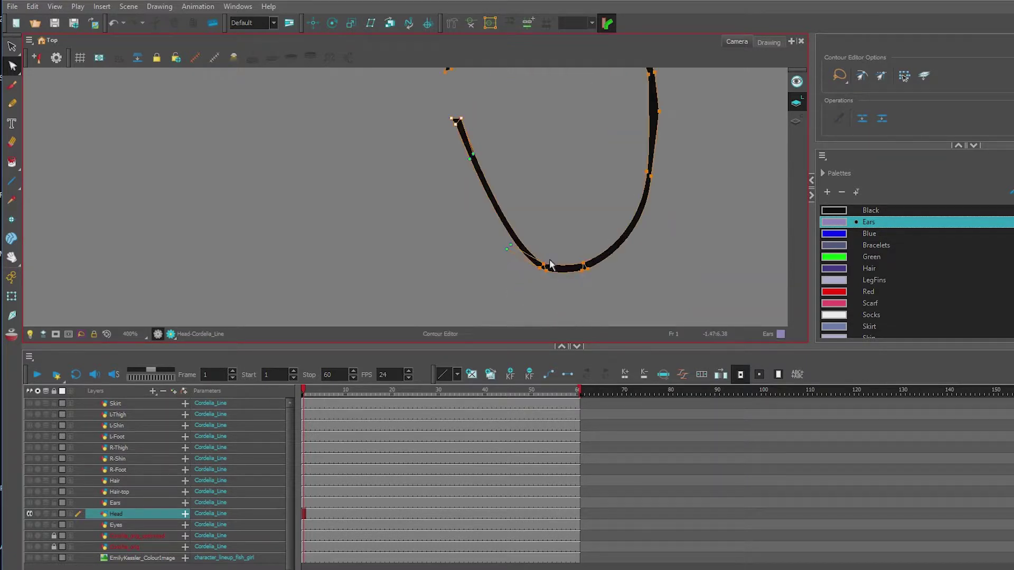
Extend the forehead line's left end down to the left jaw line and align their end points to close the head outline.
left_click_drag(543, 265, 538, 262)
left_click_drag(493, 135, 565, 227)
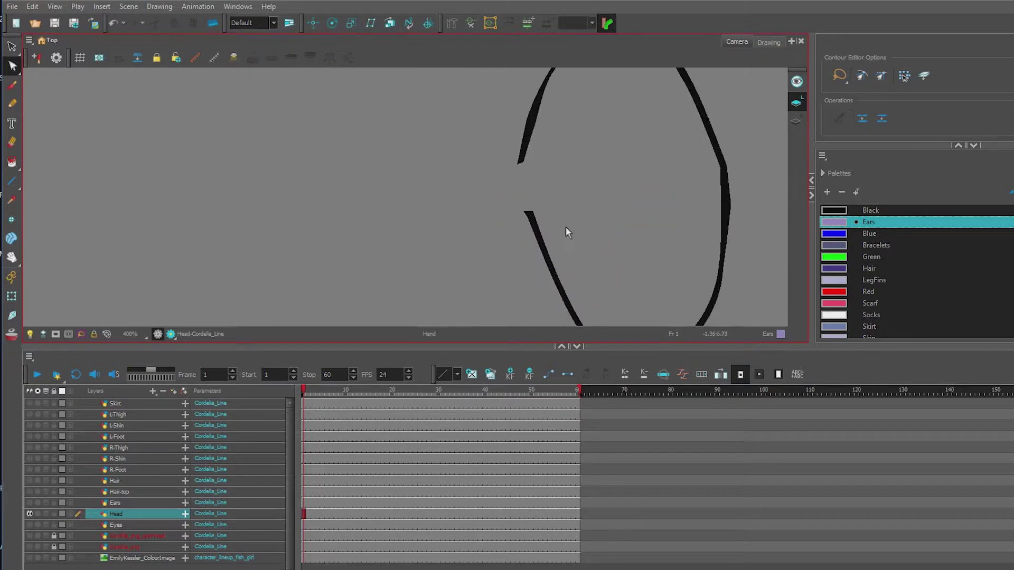
mouse_move(539, 157)
left_mouse_down()
mouse_move(524, 179)
mouse_move(535, 172)
mouse_move(528, 208)
left_mouse_up()
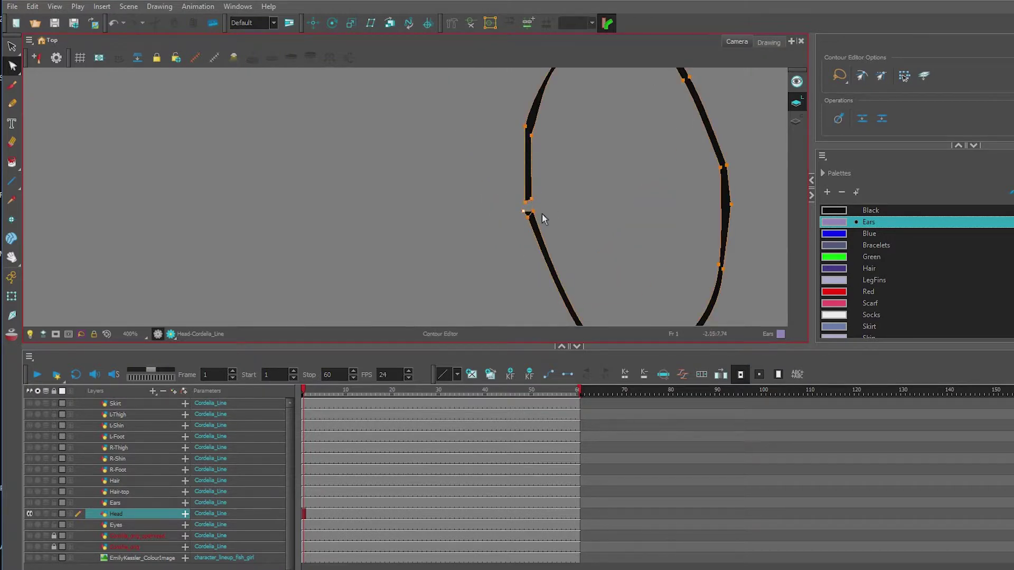
scroll(528, 213, "up", 3)
left_click_drag(511, 214, 508, 183)
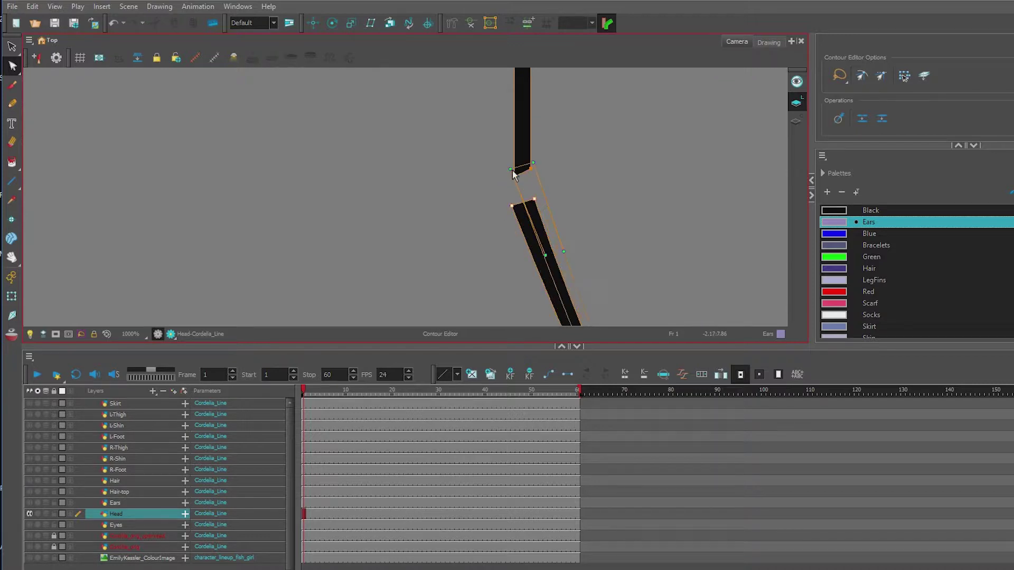
scroll(509, 181, "up", 3)
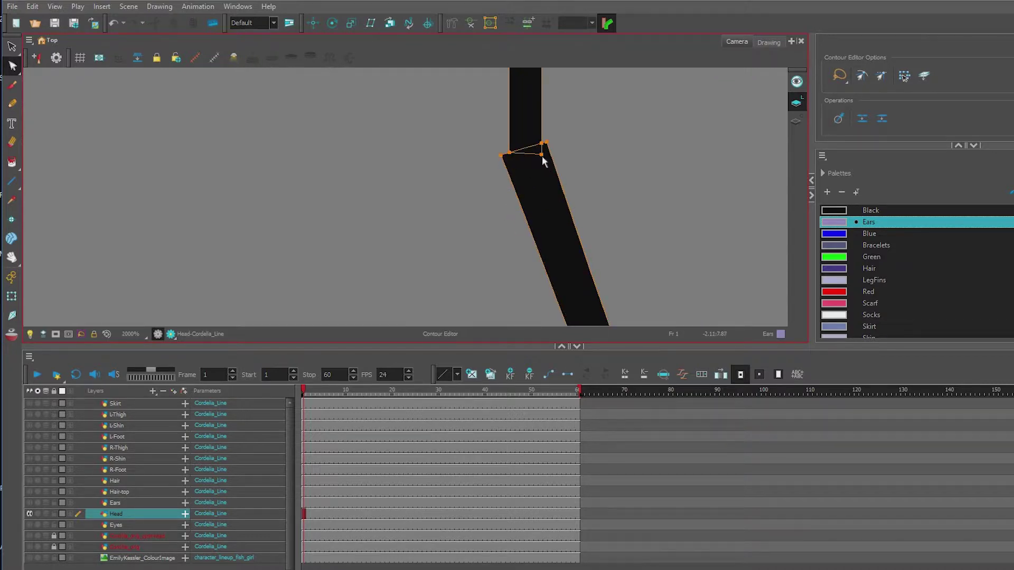
mouse_move(547, 143)
left_mouse_down()
mouse_move(502, 157)
mouse_move(530, 214)
left_mouse_up()
scroll(514, 174, "down", 5)
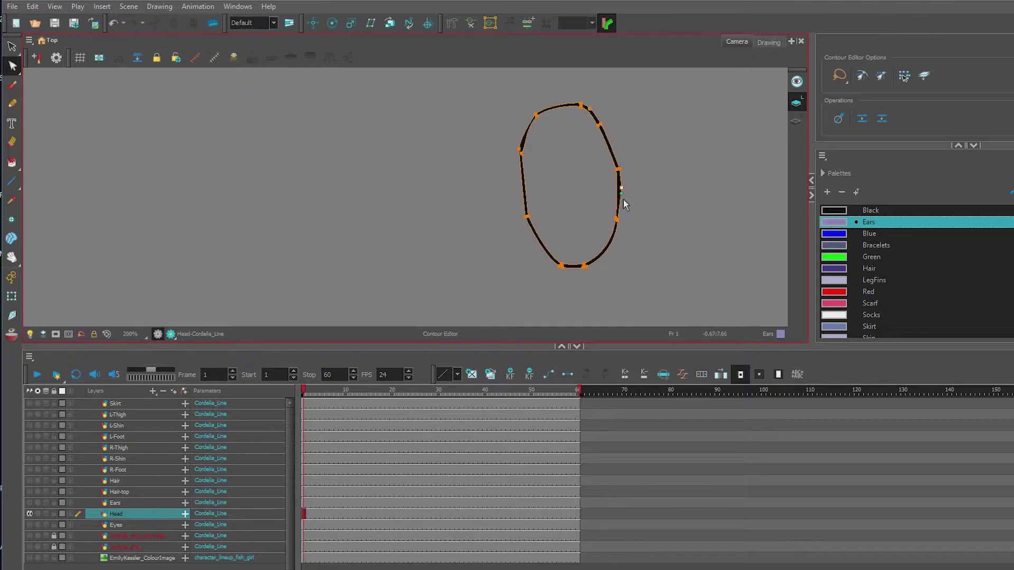
Delete the surplus contour point on the right cheek and reshape the left temple and upper-left forehead corner into smoother curves.
key("Delete")
left_click(519, 150)
left_click_drag(521, 155, 520, 168)
scroll(534, 117, "up", 3)
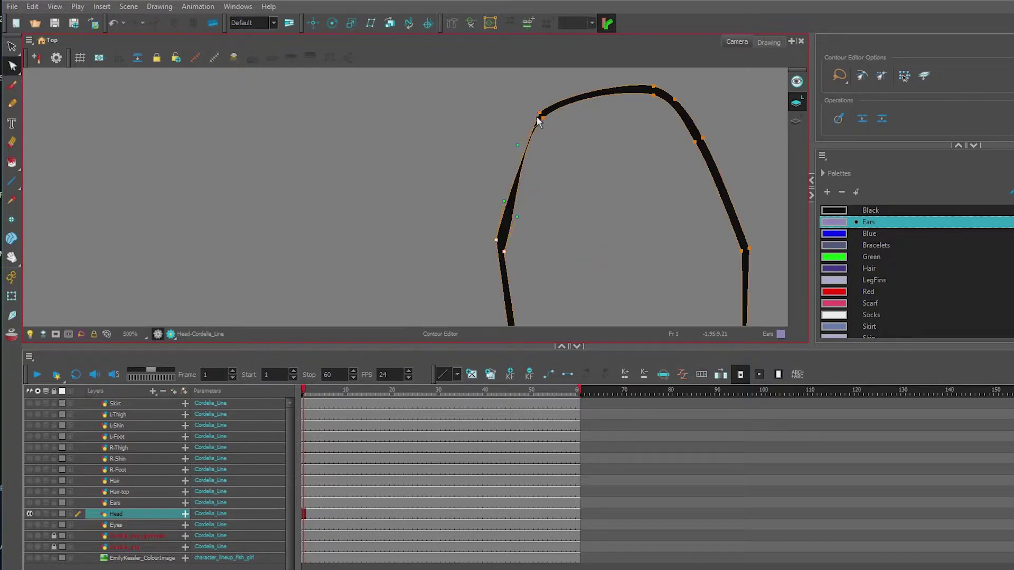
left_click_drag(531, 122, 530, 125)
scroll(518, 202, "down", 2)
scroll(516, 217, "up", 2)
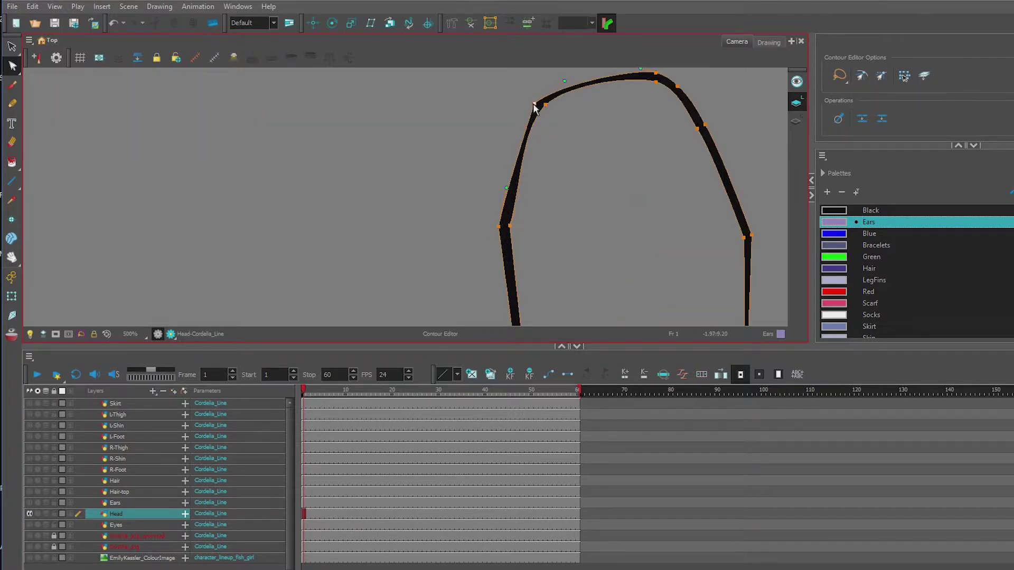
scroll(512, 236, "down", 3)
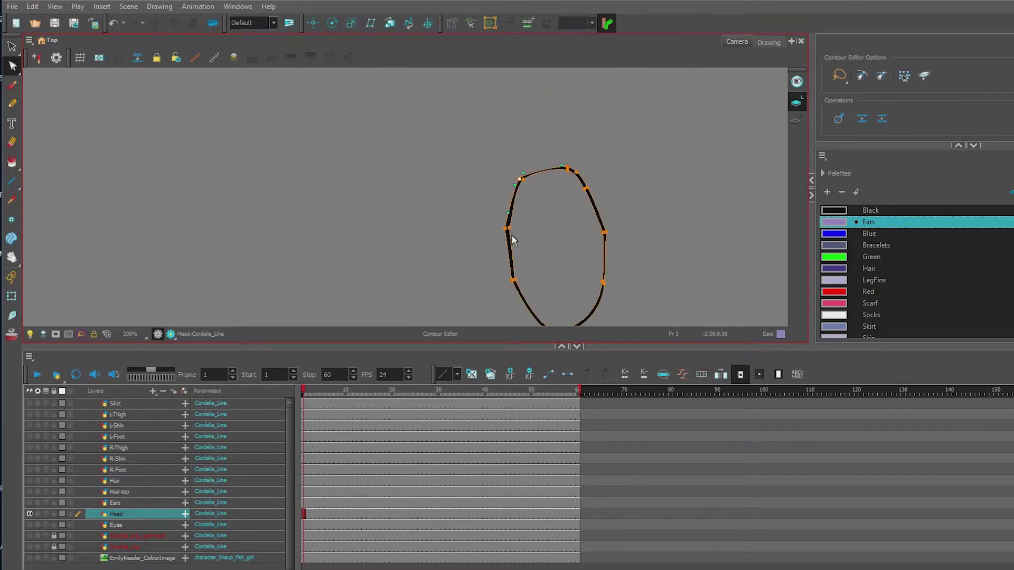
scroll(538, 255, "down", 3)
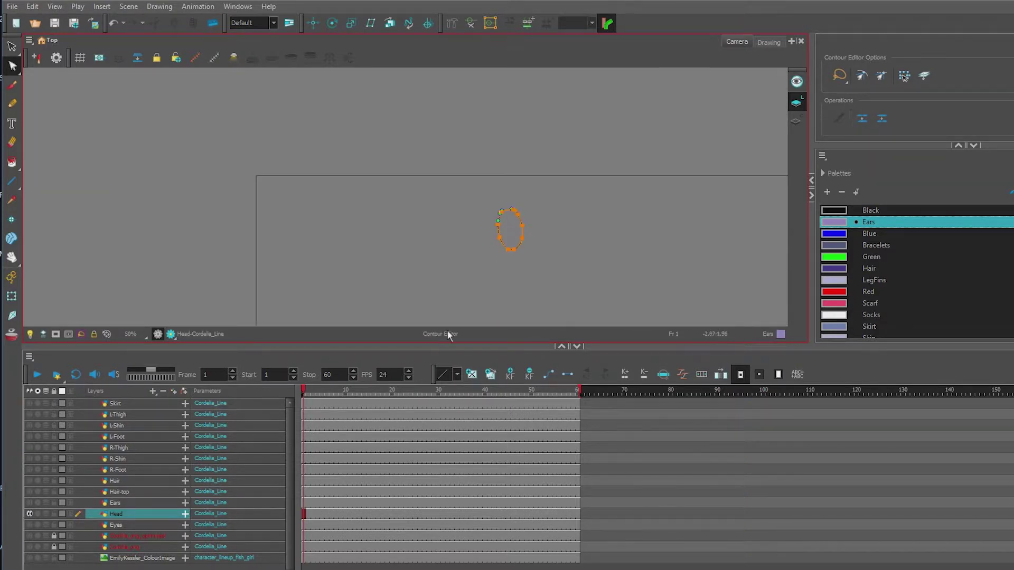
left_click(467, 282)
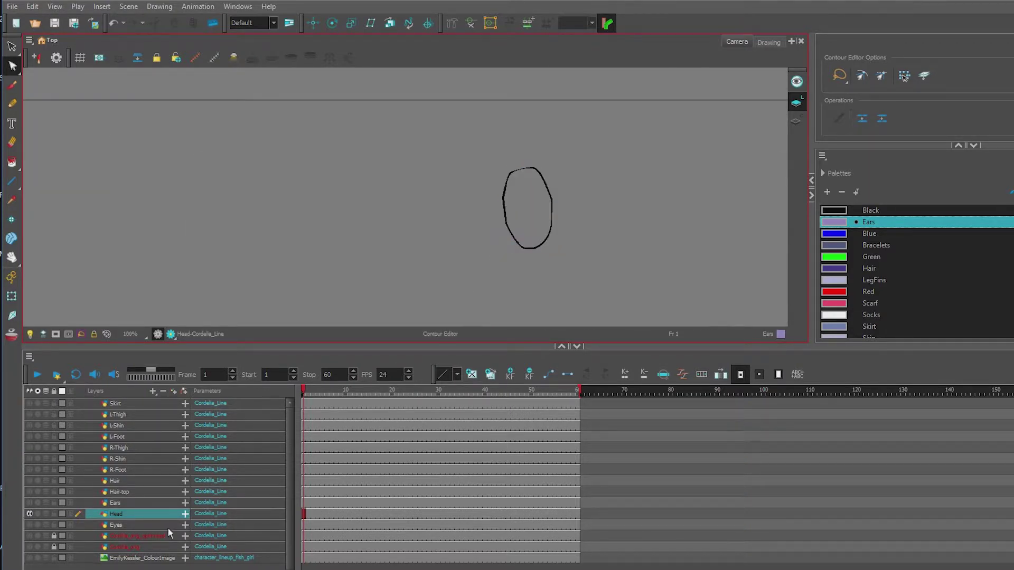
Compare the head outline with the locked full line-art layer by switching that layer's visibility on and off.
left_click(29, 536)
left_click(29, 535)
left_click(29, 535)
left_click(29, 535)
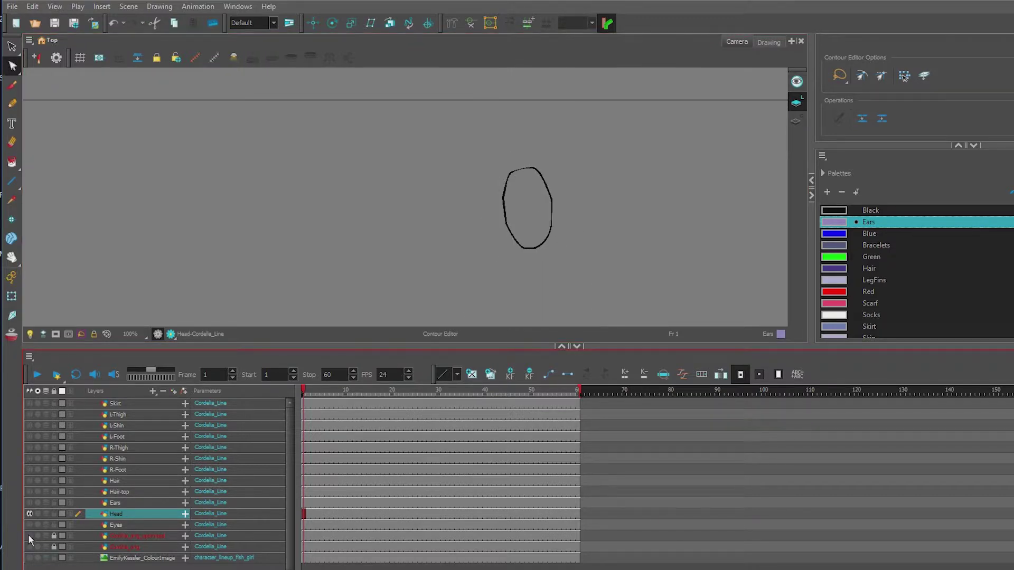
left_click(29, 535)
left_click(29, 536)
left_click(30, 536)
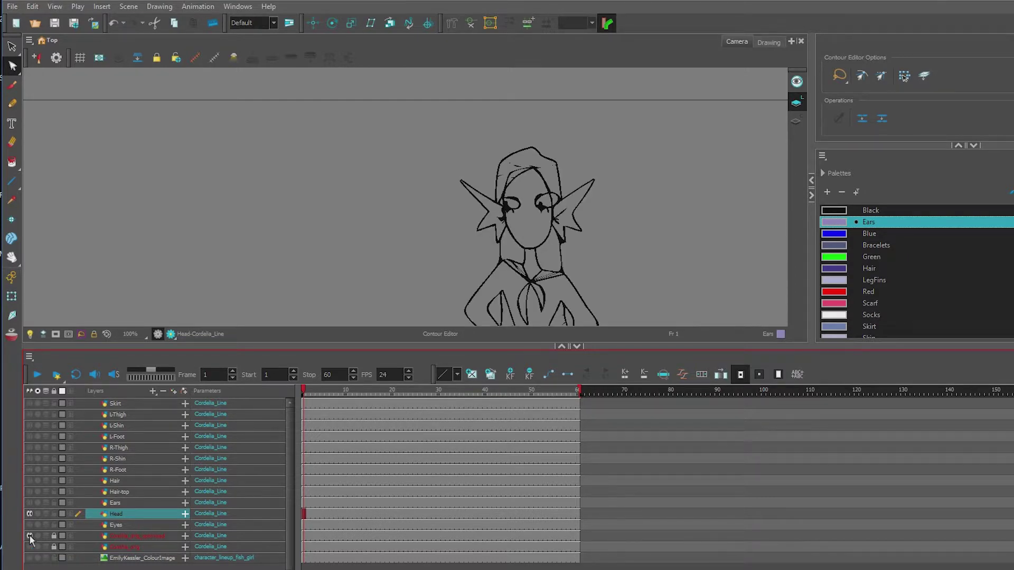
left_click(29, 535)
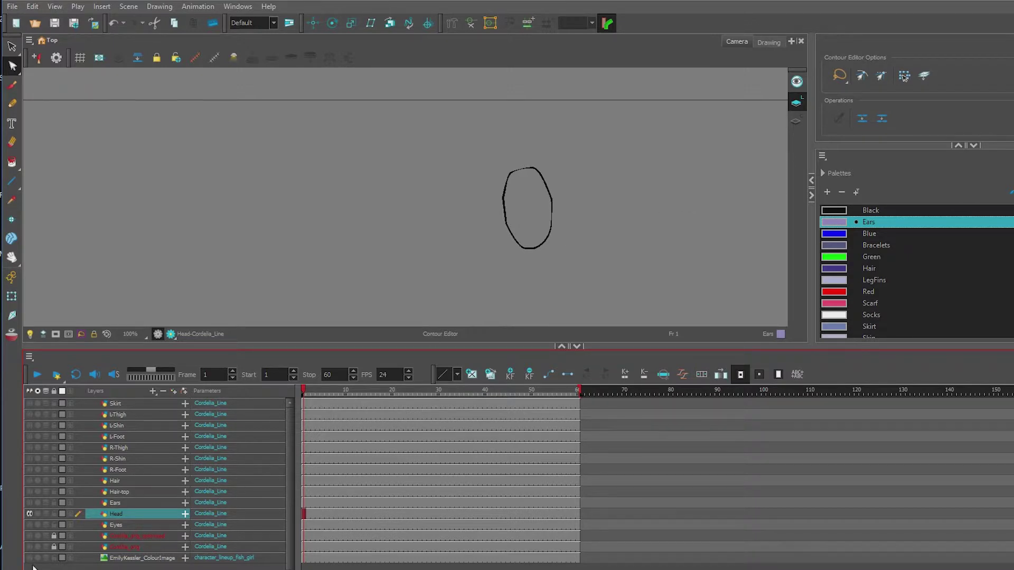
Add a new colour swatch to the palette and show the colour reference image with the purple-haired character in view.
scroll(870, 281, "down", 1)
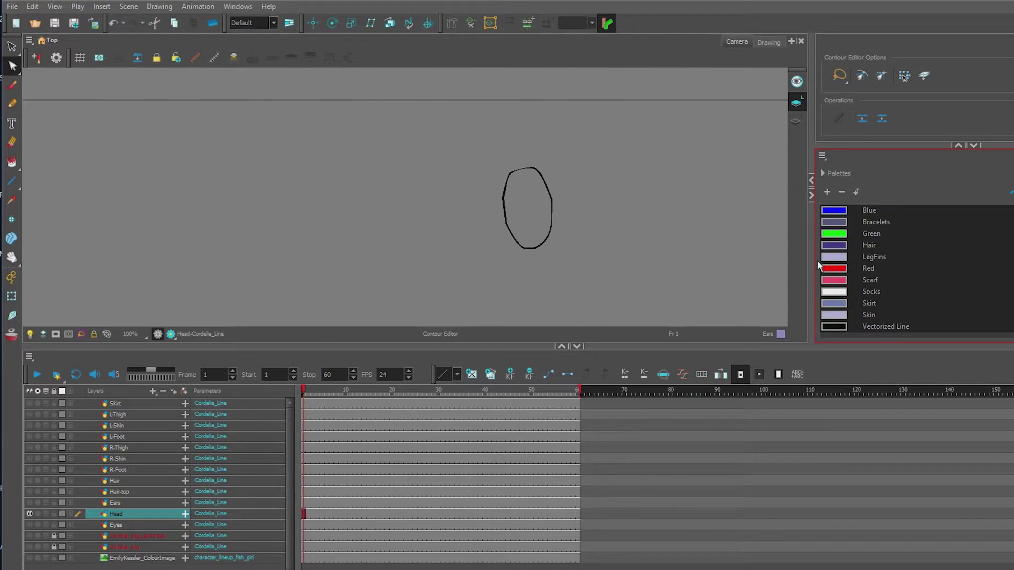
scroll(846, 260, "up", 1)
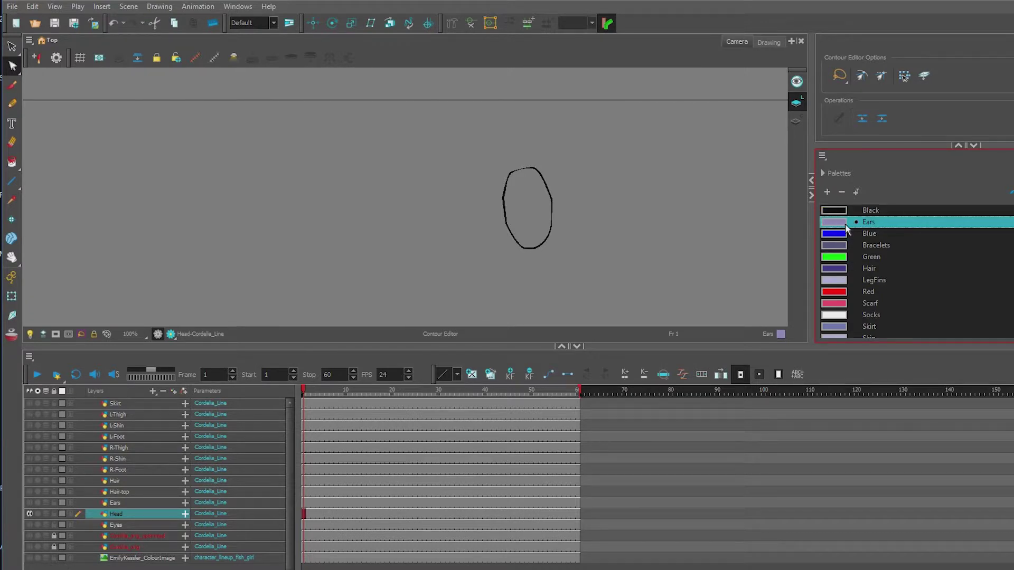
left_click(843, 237)
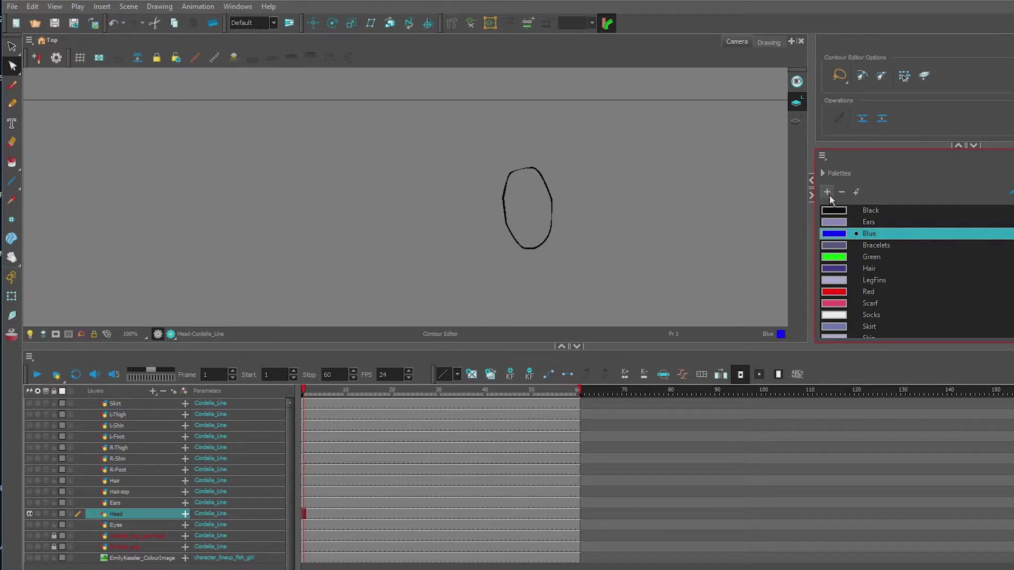
left_click(827, 193)
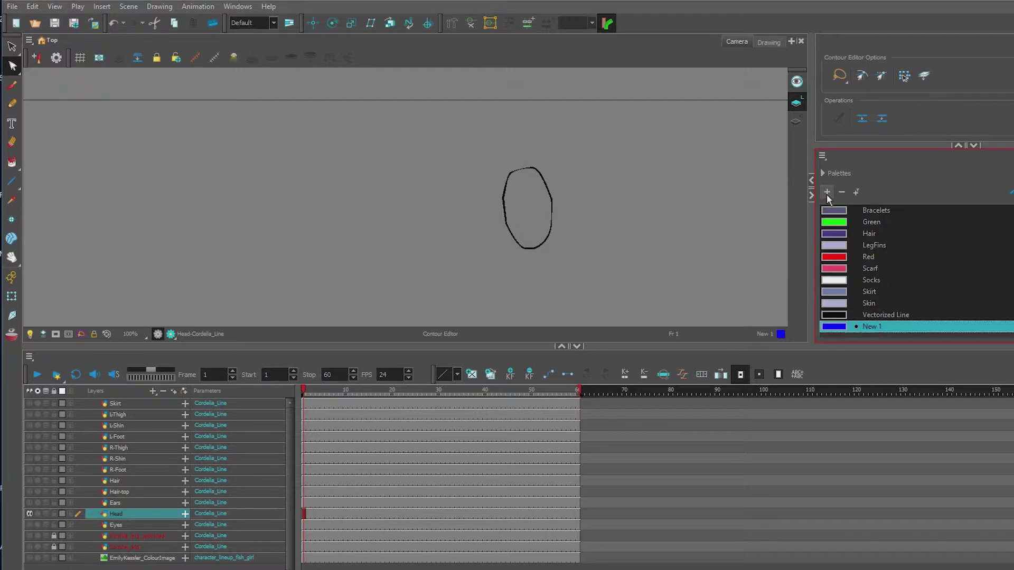
left_click(29, 558)
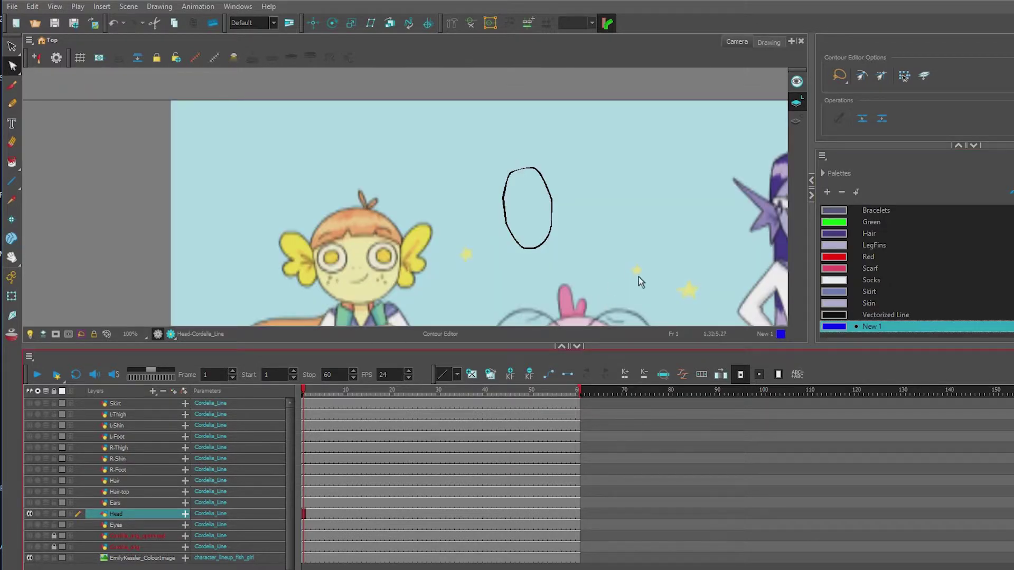
left_click_drag(638, 276, 495, 241)
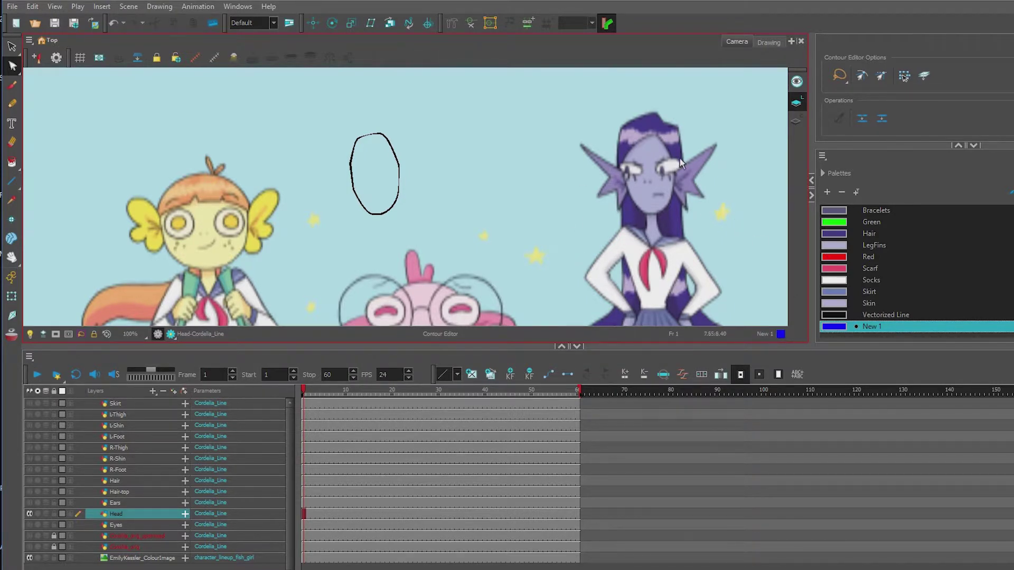
Sample the purple-haired character's face colour into the new swatch, name it Face, and hide the reference image.
double_click(848, 327)
left_click_drag(661, 182, 551, 187)
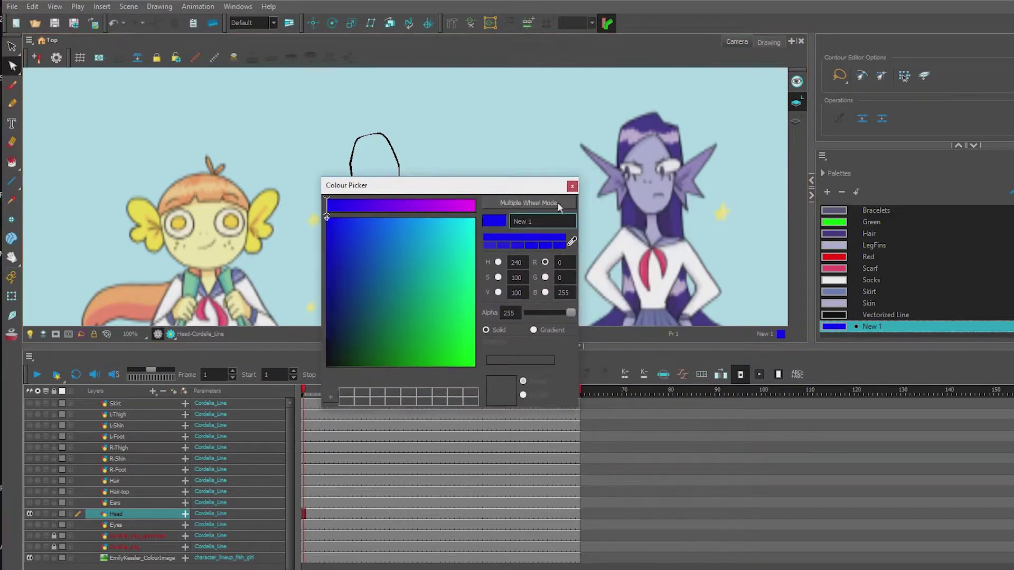
left_click(571, 241)
left_click(636, 153)
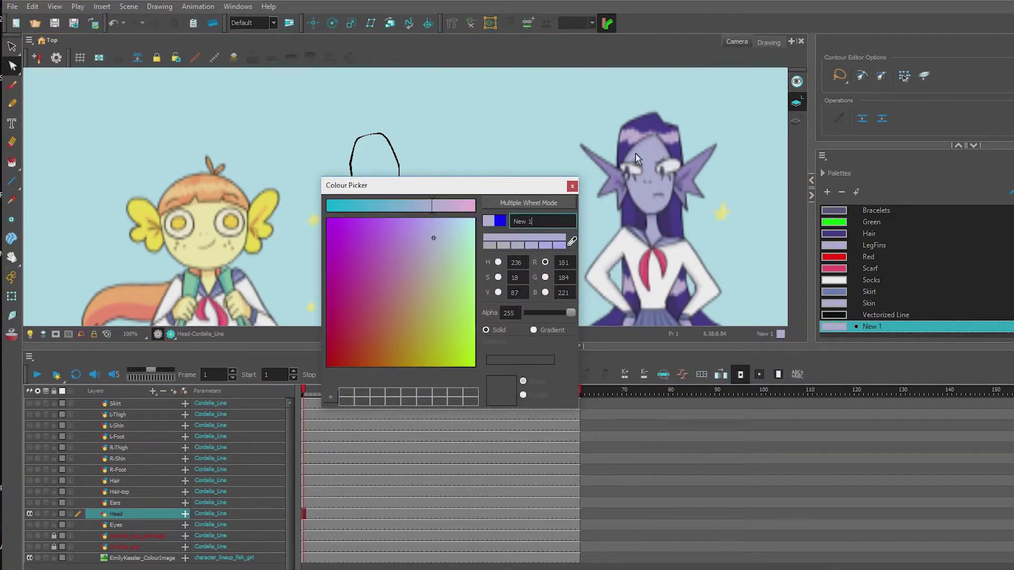
left_click_drag(543, 222, 474, 224)
type("Face")
left_click(572, 186)
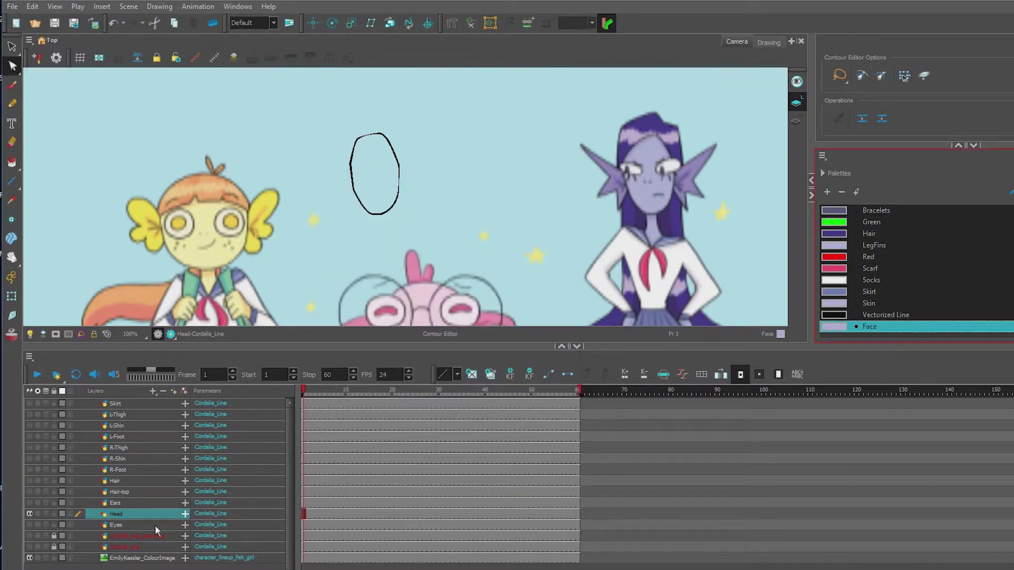
left_click(30, 558)
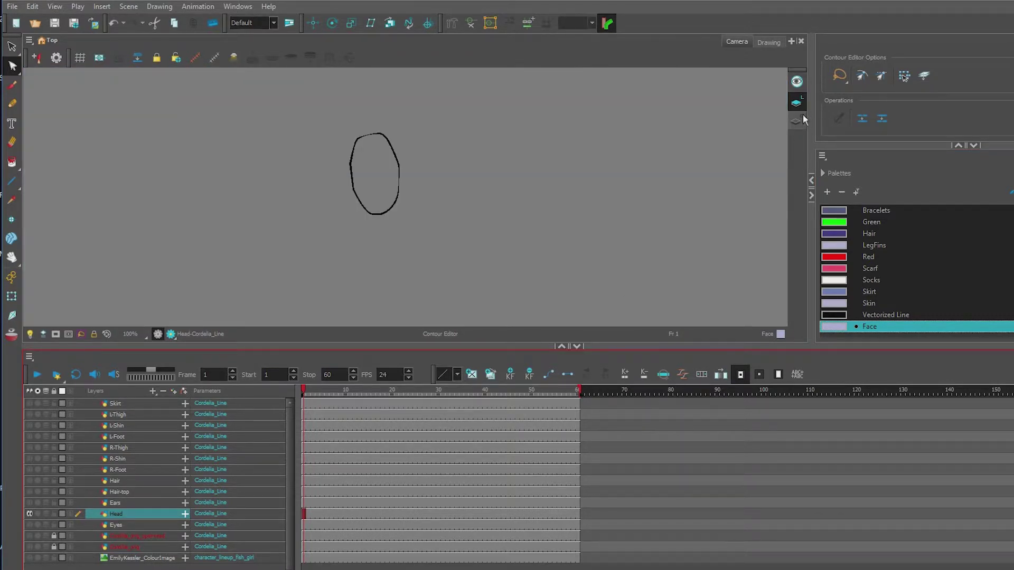
Switch the Head drawing to its Colour Art layer and create colour art from its line art.
key("space")
left_click_drag(479, 197, 754, 177)
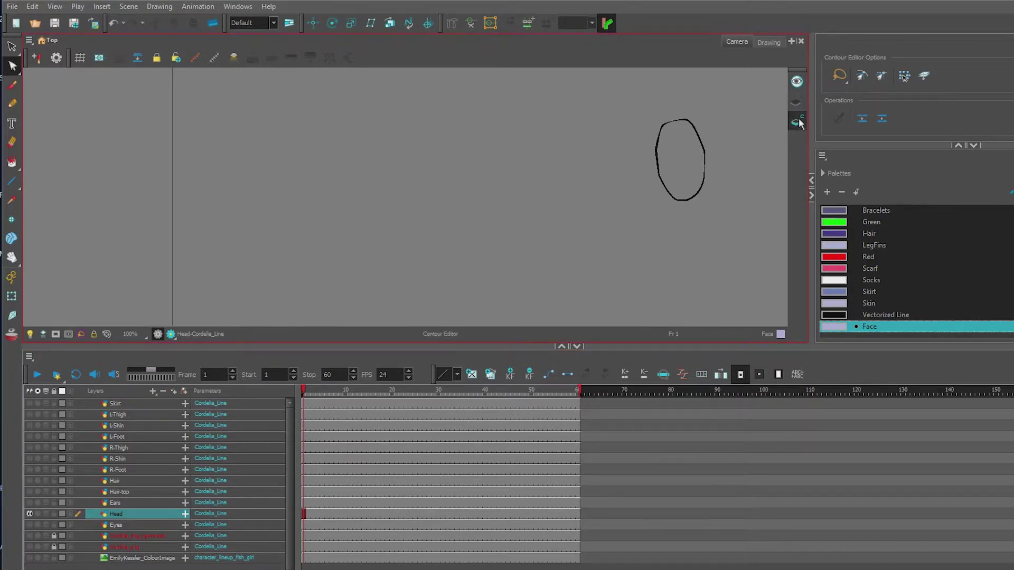
left_click(799, 123)
mouse_move(724, 119)
left_mouse_down()
mouse_move(685, 111)
mouse_move(779, 125)
mouse_move(767, 131)
left_mouse_up()
left_click(158, 8)
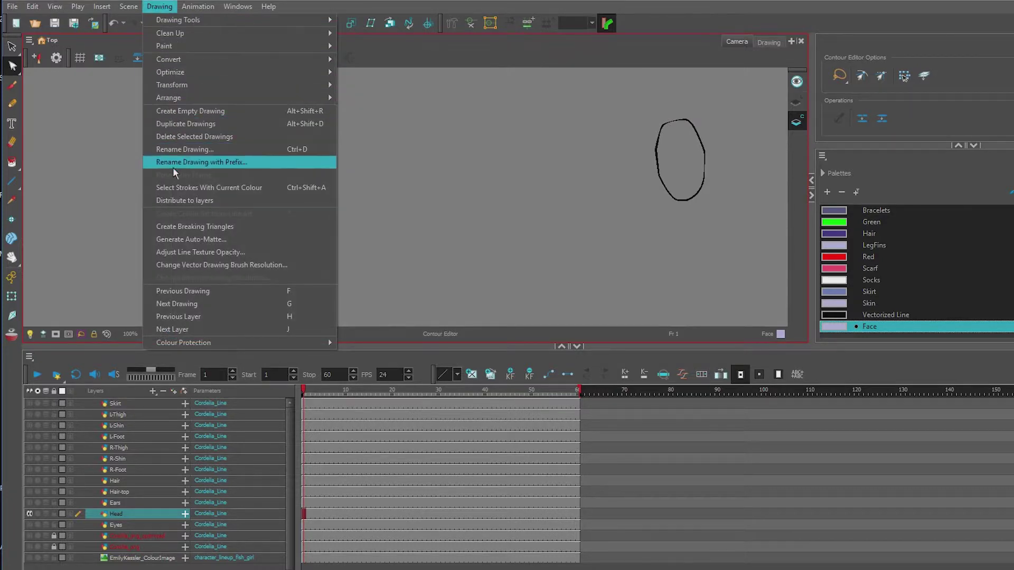
left_click(173, 186)
left_click(12, 47)
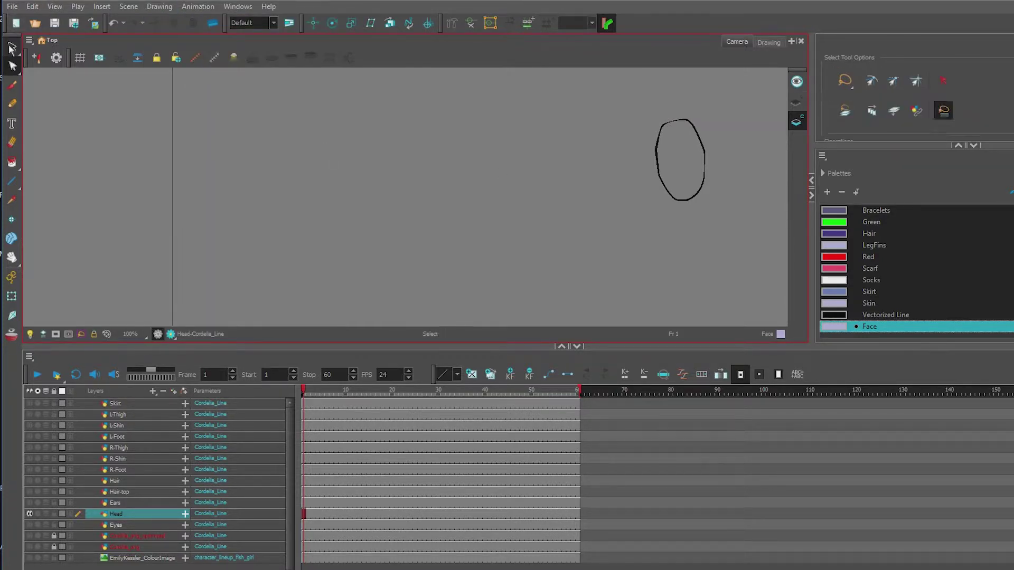
left_click(153, 7)
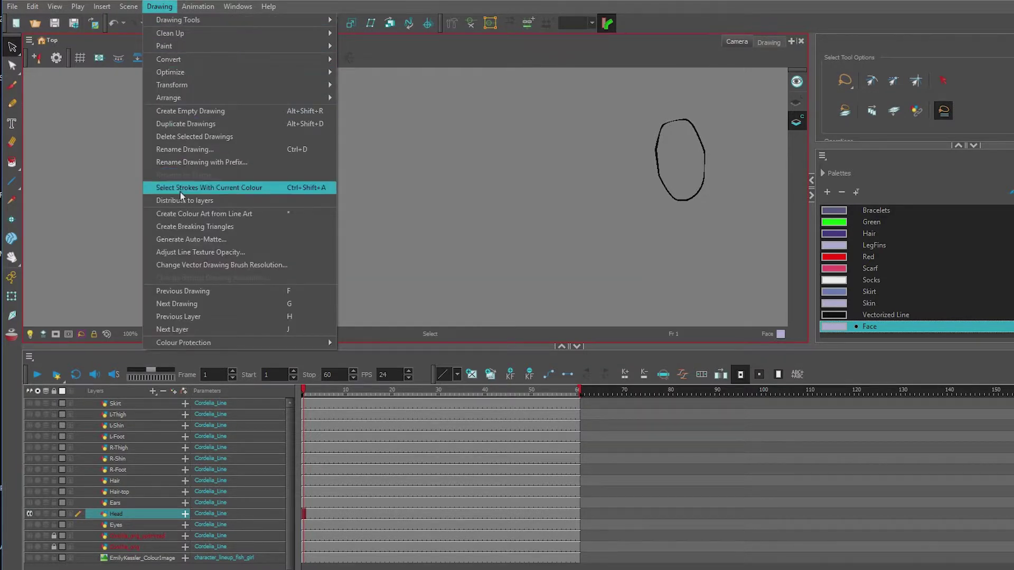
left_click(214, 213)
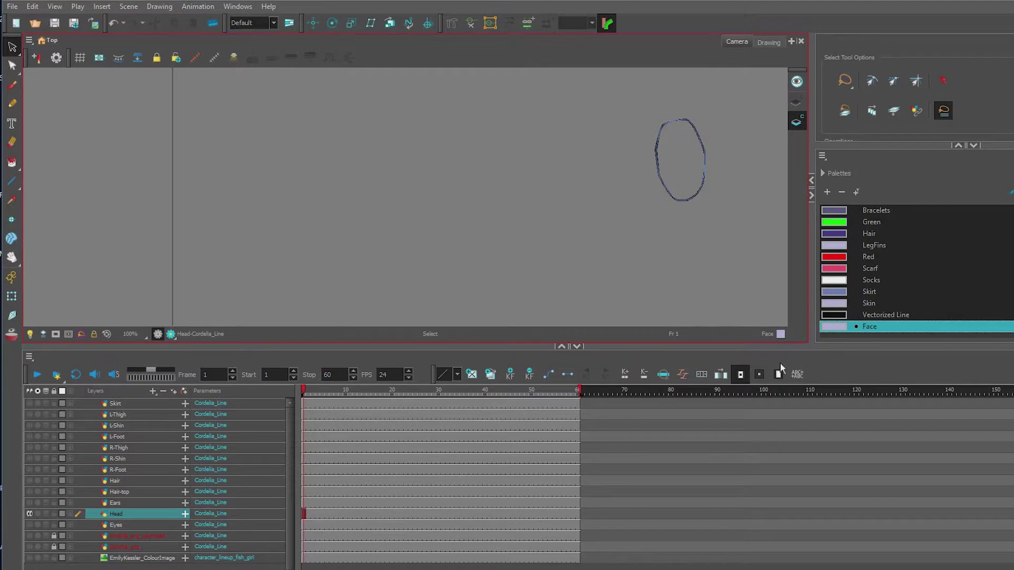
Paint the inside of the head outline with the Face colour.
left_click(841, 326)
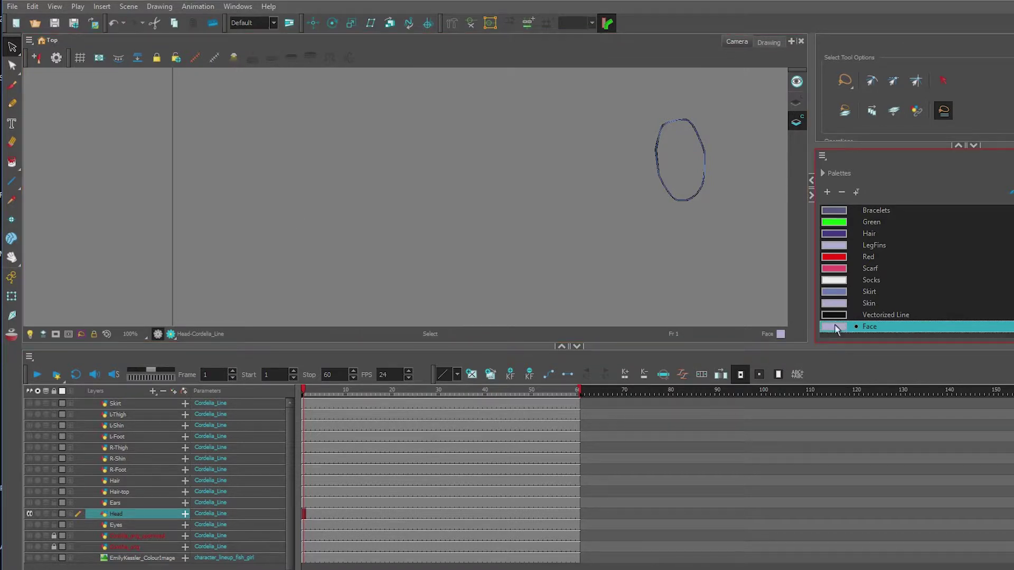
left_click(12, 162)
left_click(686, 164)
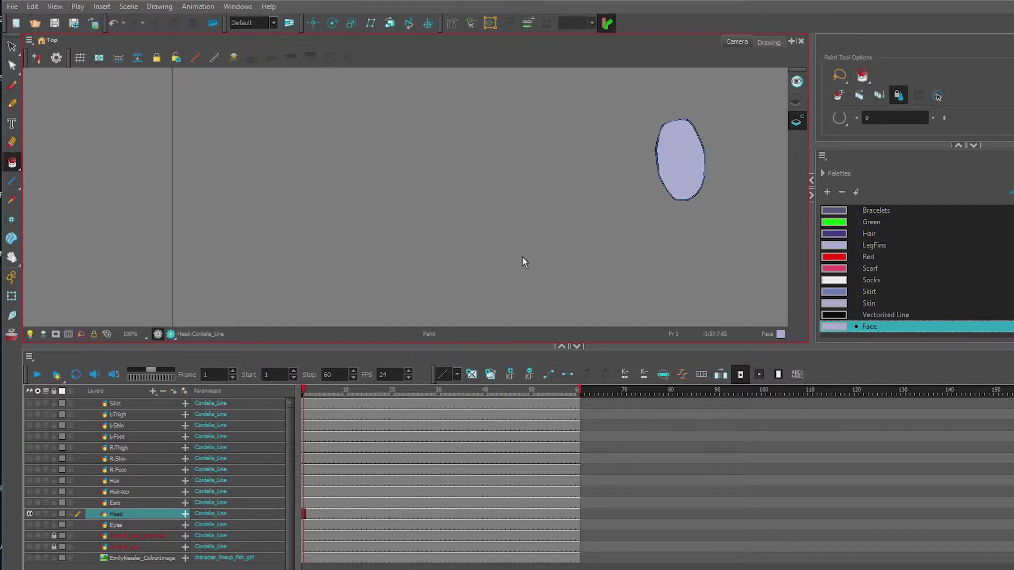
Hide the Head layer, briefly check the Ears, then show the Eyes layer and move it above Head.
left_click(30, 514)
left_click(29, 503)
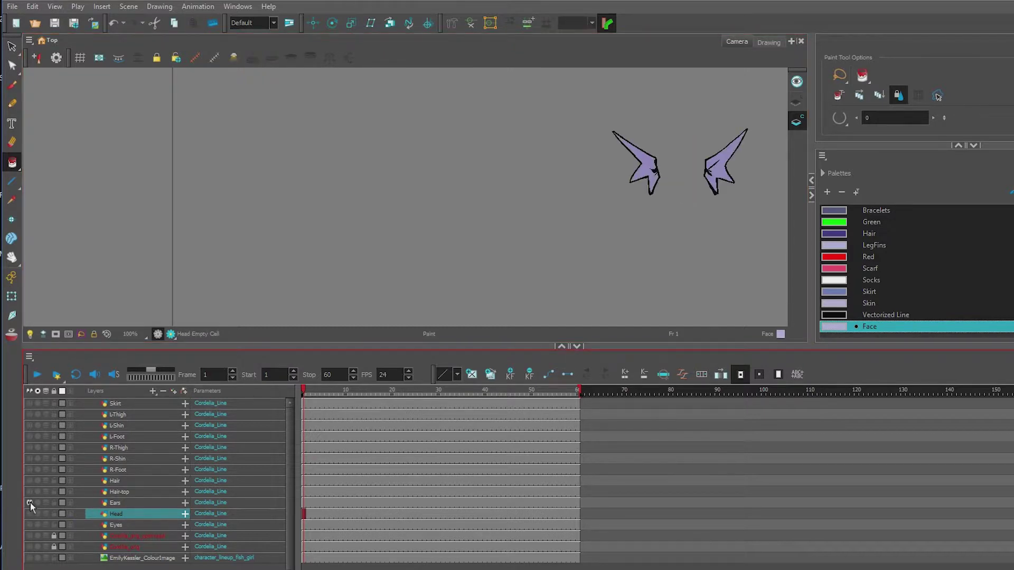
left_click(30, 502)
left_click(29, 525)
left_click_drag(113, 524, 65, 512)
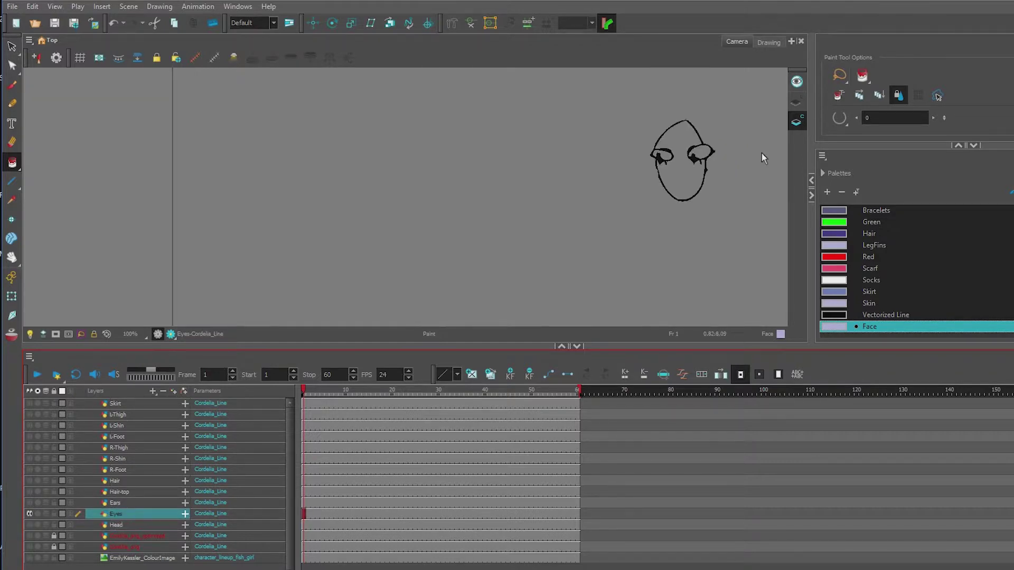
Delete the chin and the top of the head outline from the Eyes drawing.
key("alt+s")
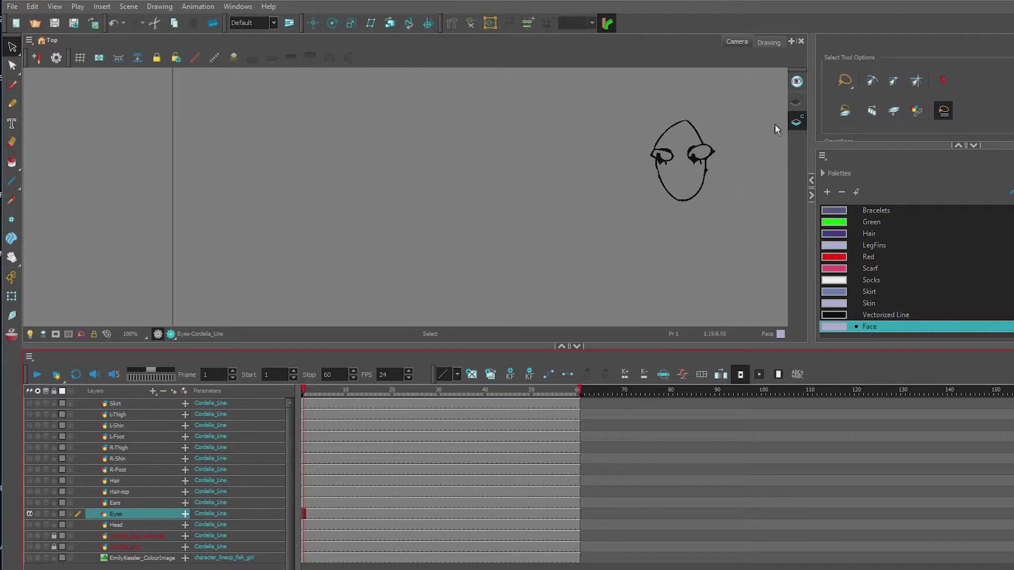
left_click(718, 192)
key("Delete")
left_click(715, 115)
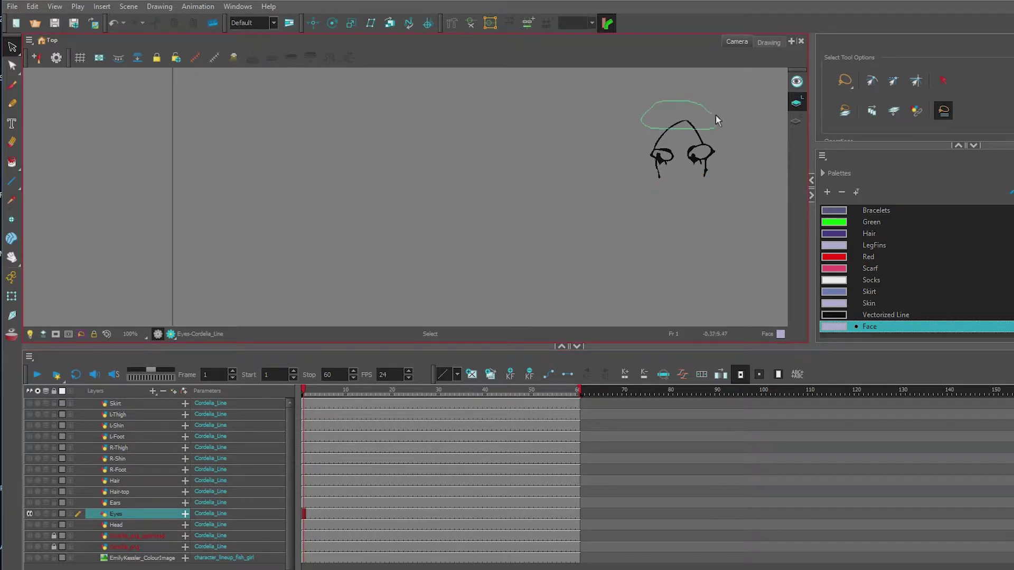
key("Delete")
Delete the leftover head outline fragments beneath both eyes so only the eye line art remains.
scroll(667, 179, "up", 4)
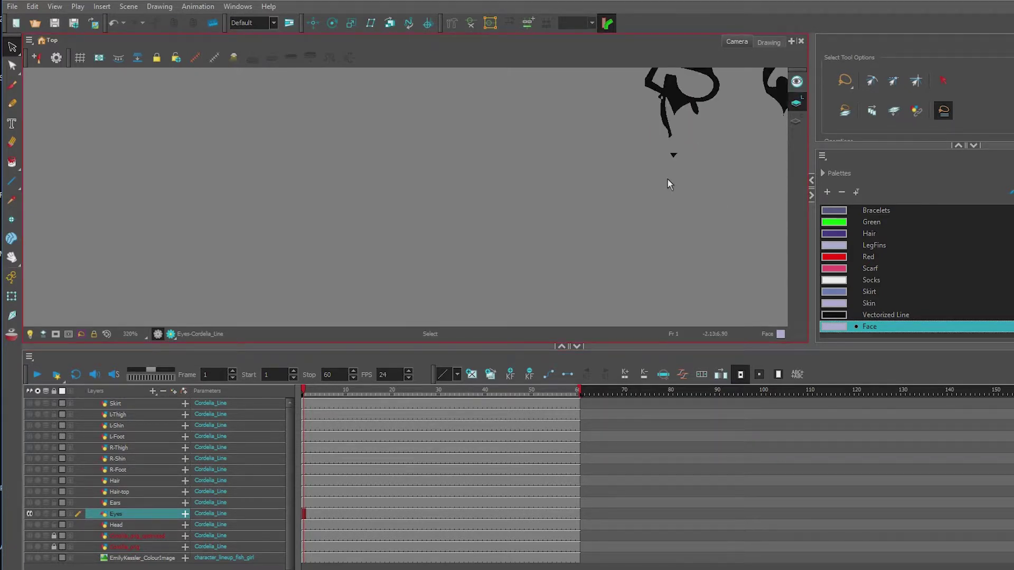
mouse_move(659, 112)
left_mouse_down()
mouse_move(703, 154)
mouse_move(676, 125)
left_mouse_up()
key("Delete")
scroll(758, 154, "down", 2)
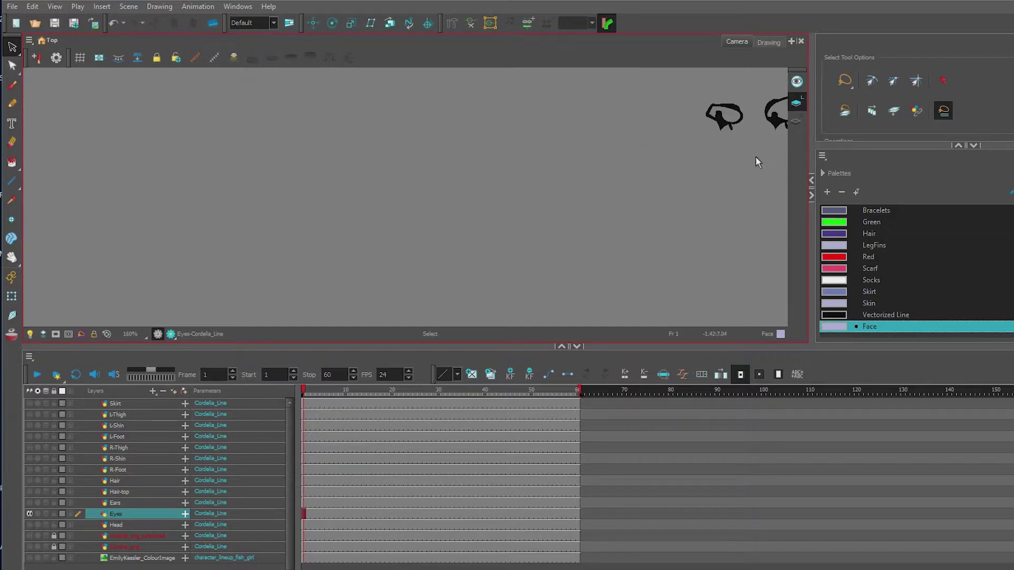
mouse_move(757, 155)
left_mouse_down()
mouse_move(694, 155)
mouse_move(674, 141)
left_mouse_up()
scroll(675, 145, "up", 3)
left_click_drag(694, 103, 734, 147)
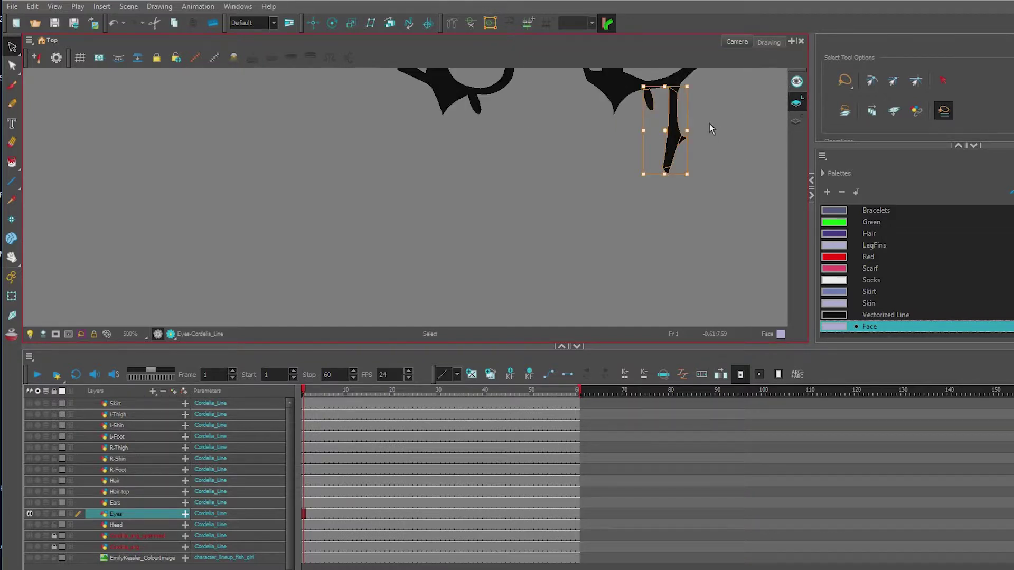
key("Delete")
scroll(681, 142, "down", 5)
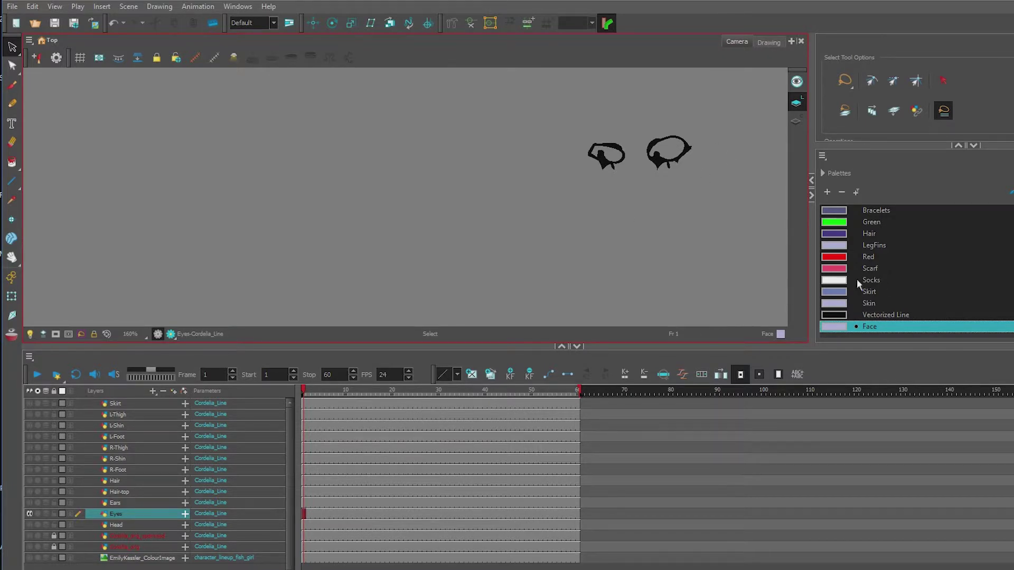
Add a new swatch based on the Socks colour, name it Eyes, and move it to the start of the colour list.
left_click(871, 279)
left_click(827, 192)
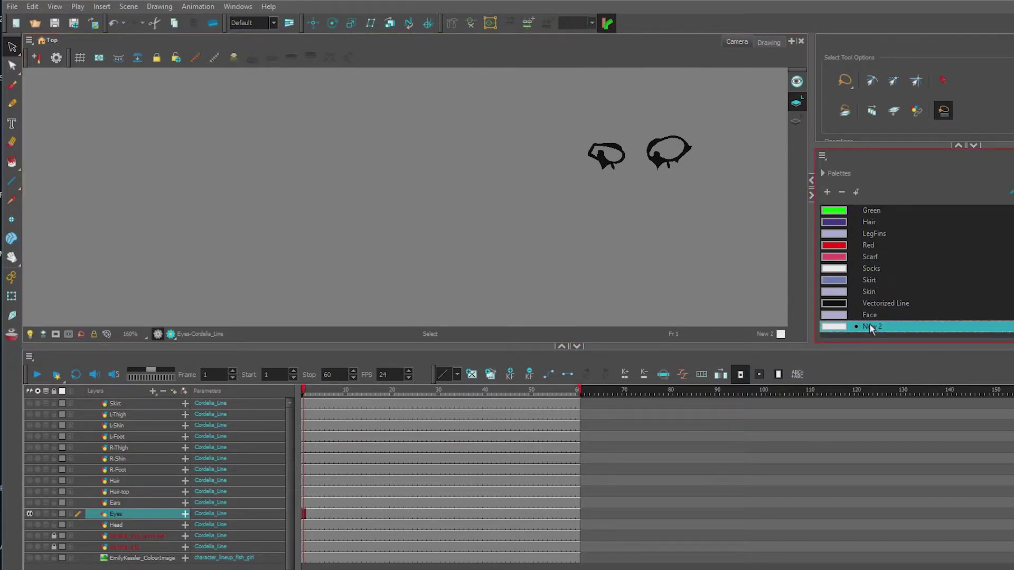
double_click(870, 327)
type("Eyes")
key("Return")
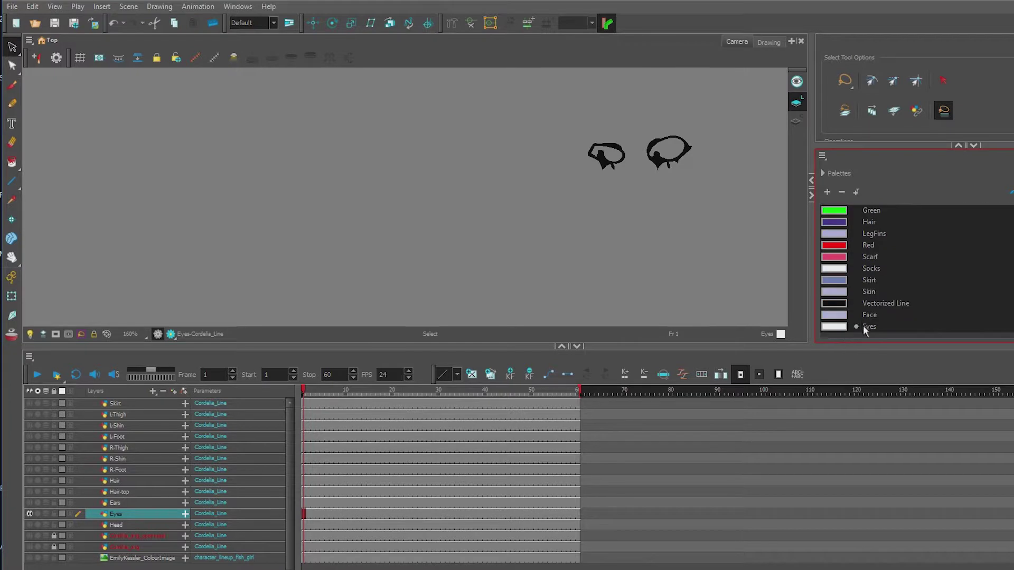
left_click_drag(863, 325, 875, 211)
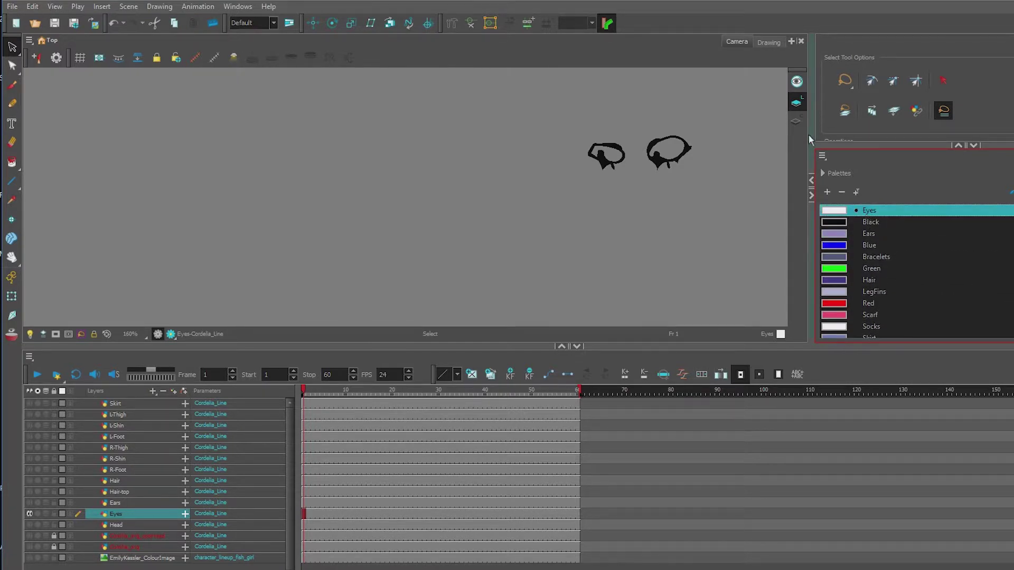
Create colour art from the Eyes line art on the Colour Art layer and paint both eyes with the Eyes colour.
left_click(798, 121)
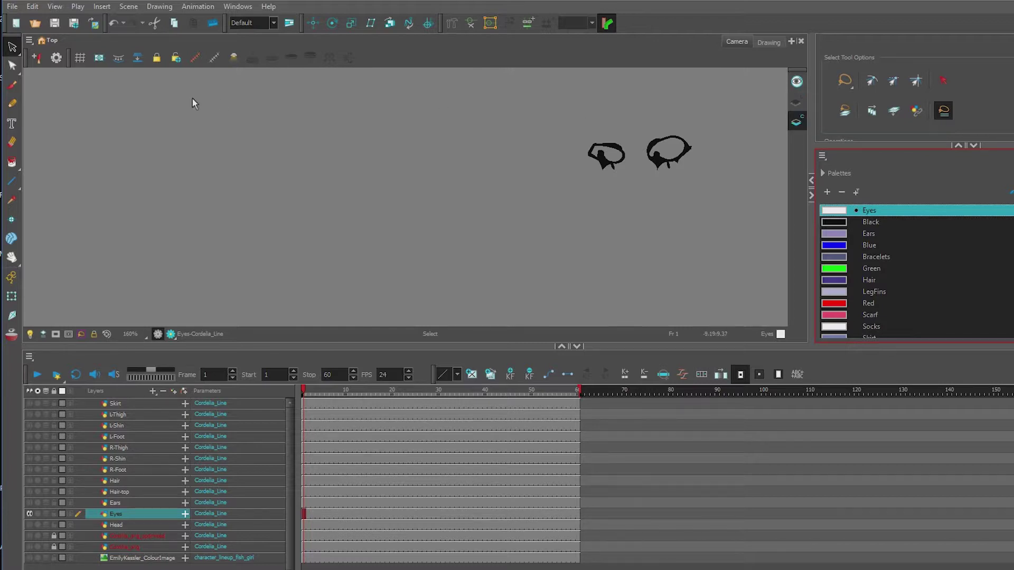
left_click(160, 7)
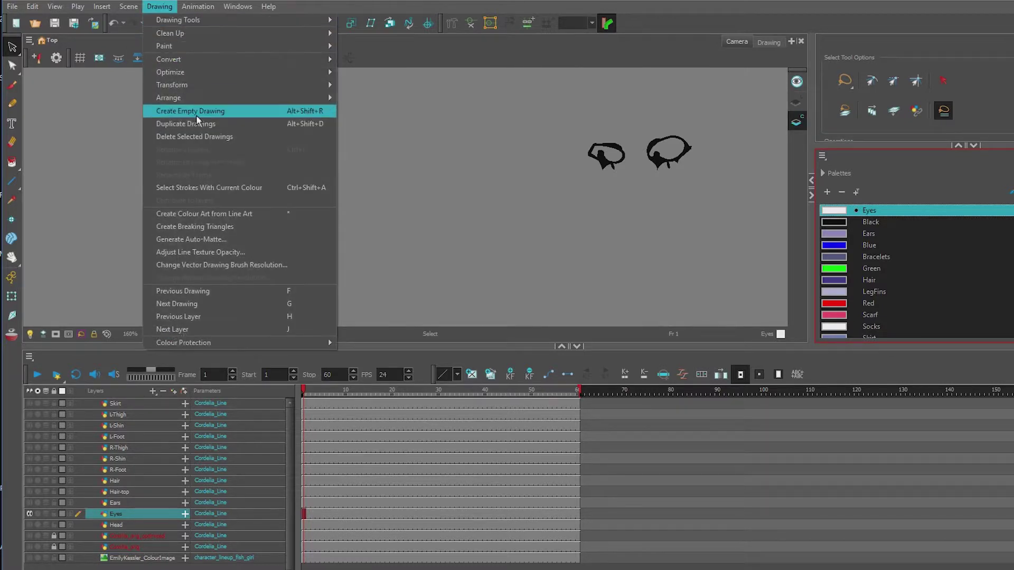
left_click(249, 214)
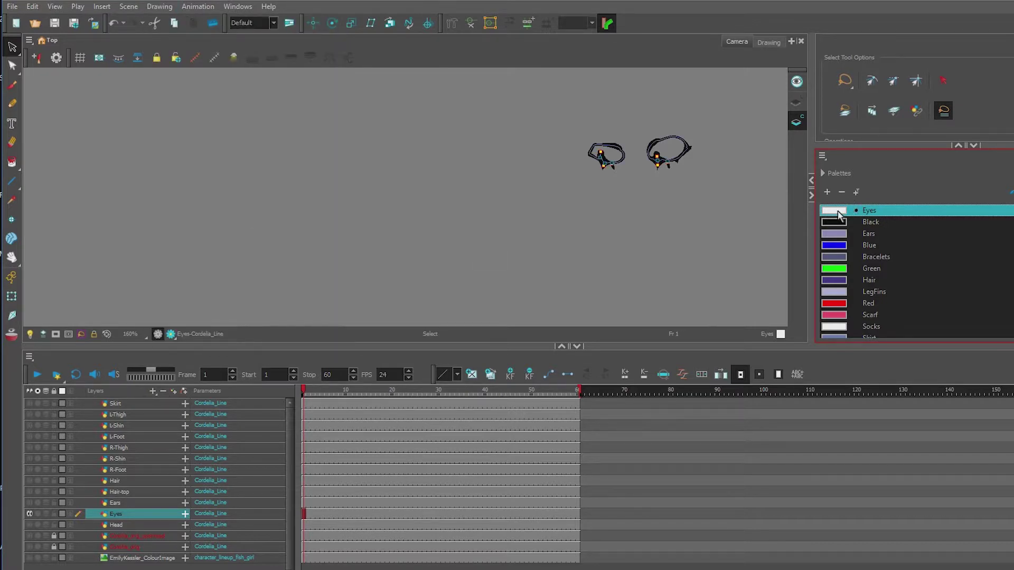
left_click(11, 162)
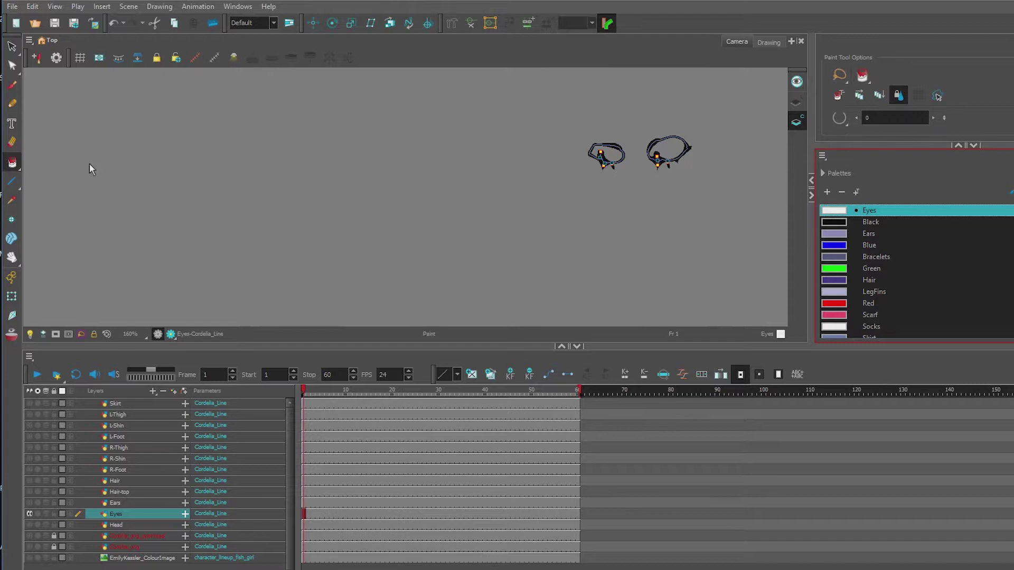
left_click(615, 156)
left_click(663, 150)
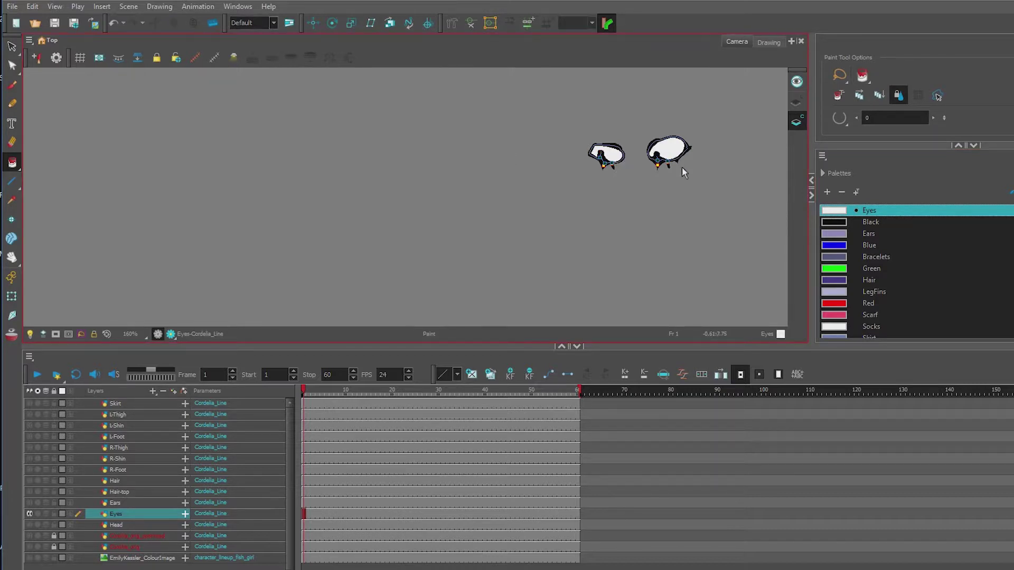
Hide the Eyes layer and show the Hair-top and Hair layers.
left_click(28, 513)
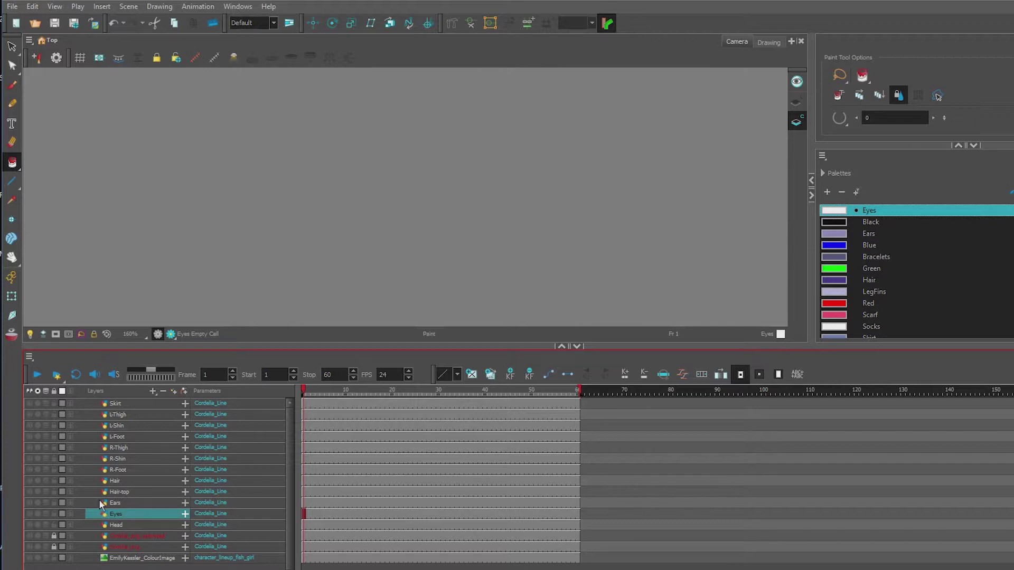
left_click(29, 491)
scroll(347, 311, "down", 2)
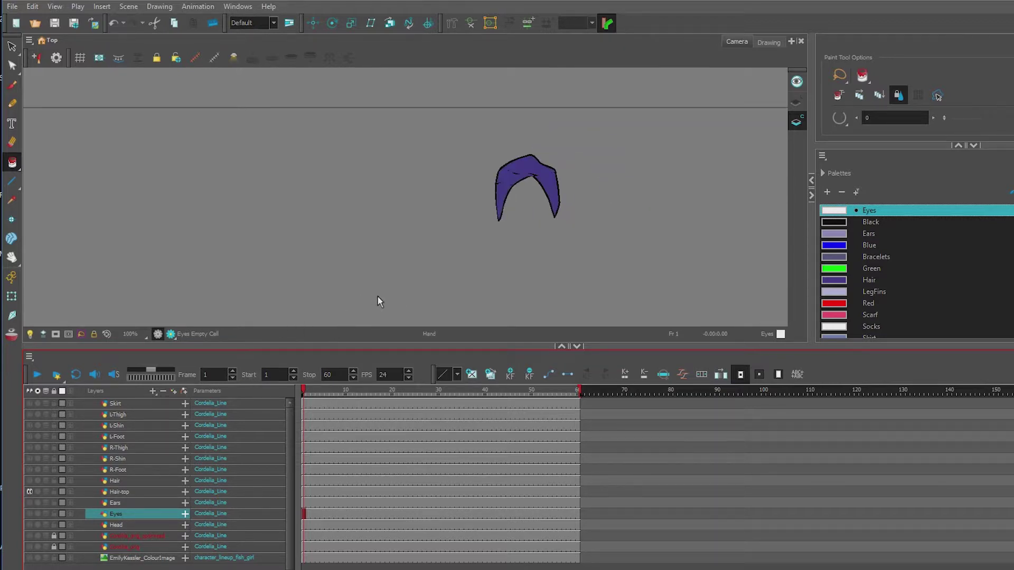
left_click_drag(379, 301, 384, 235)
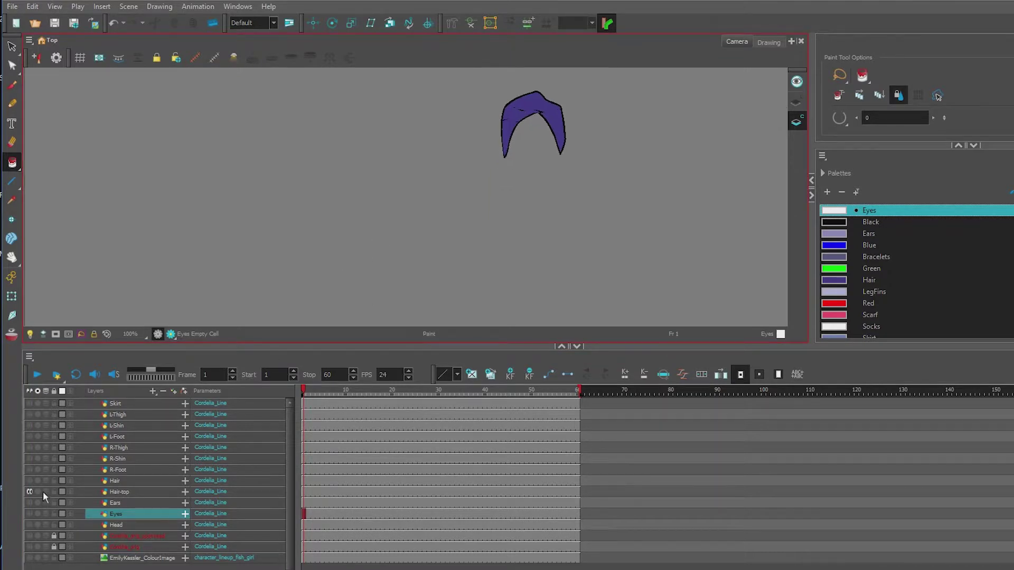
left_click(30, 481)
scroll(274, 309, "down", 1)
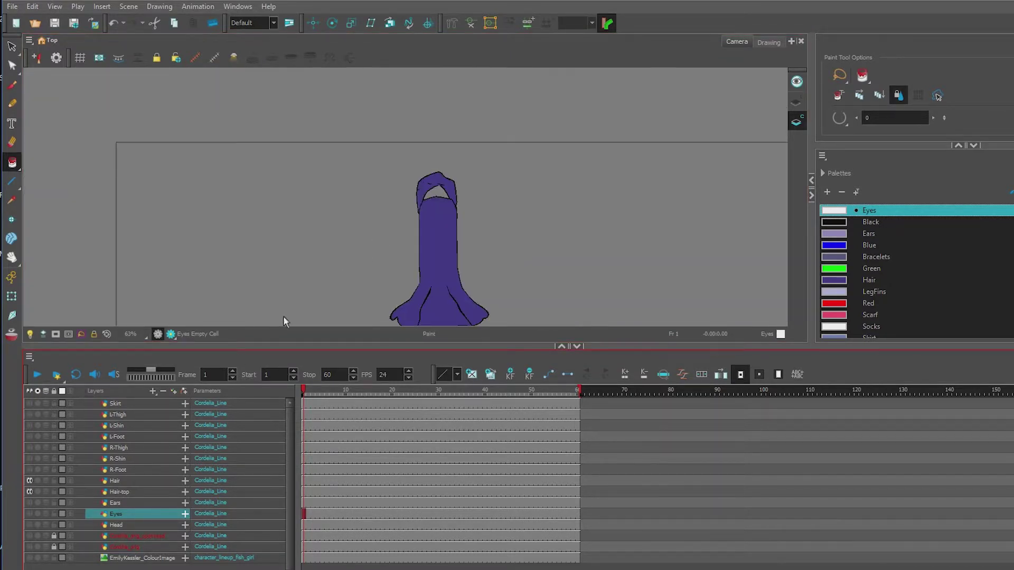
left_click_drag(307, 299, 423, 246)
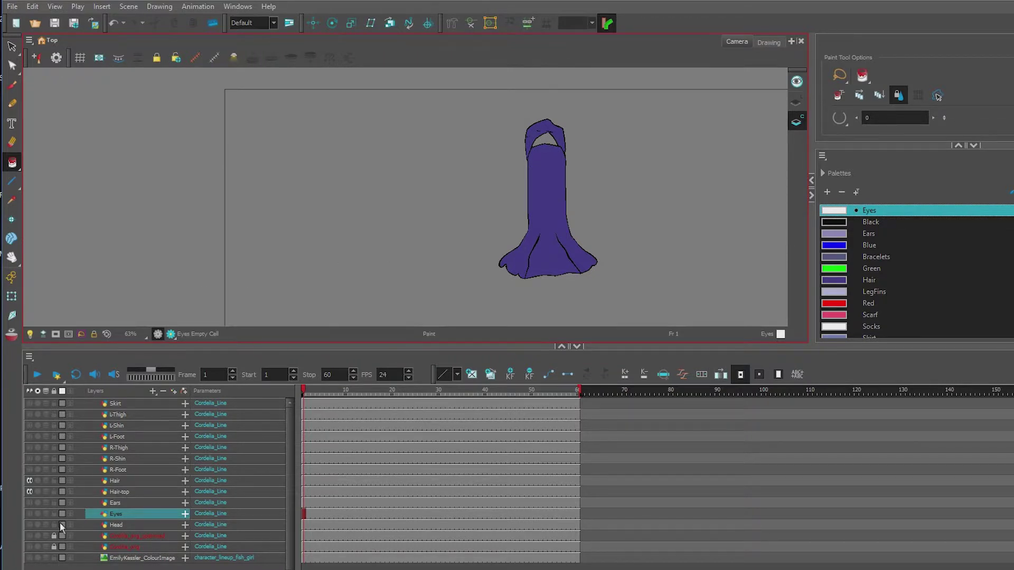
Move the Hair and Hair-top layers together below the Head layer.
left_click(115, 481)
left_click(121, 490, "ctrl")
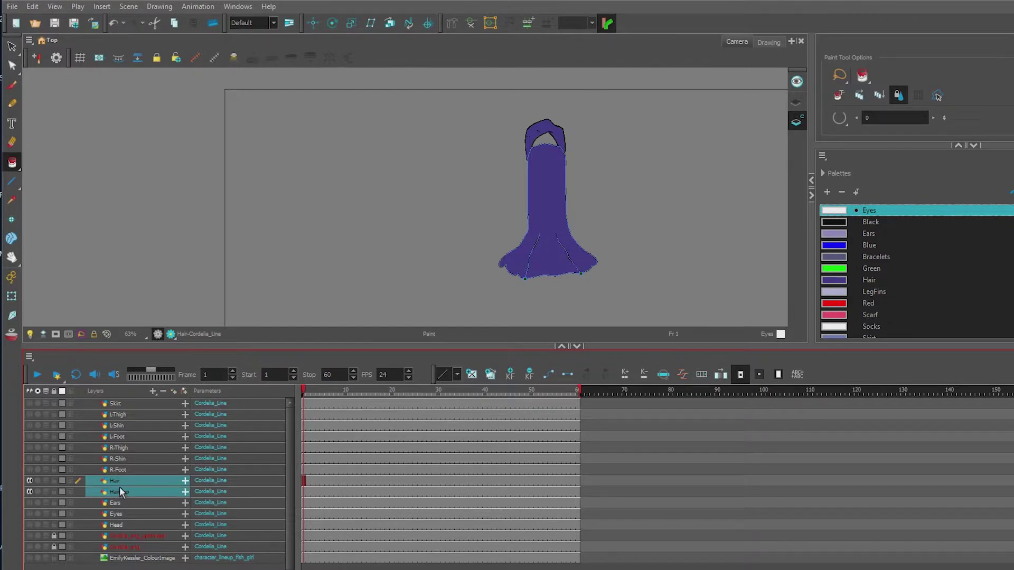
left_click_drag(117, 524, 116, 529)
Show the Head, Ears and Eyes layers with the hair and switch the active drawing to Line Art.
left_click(30, 503)
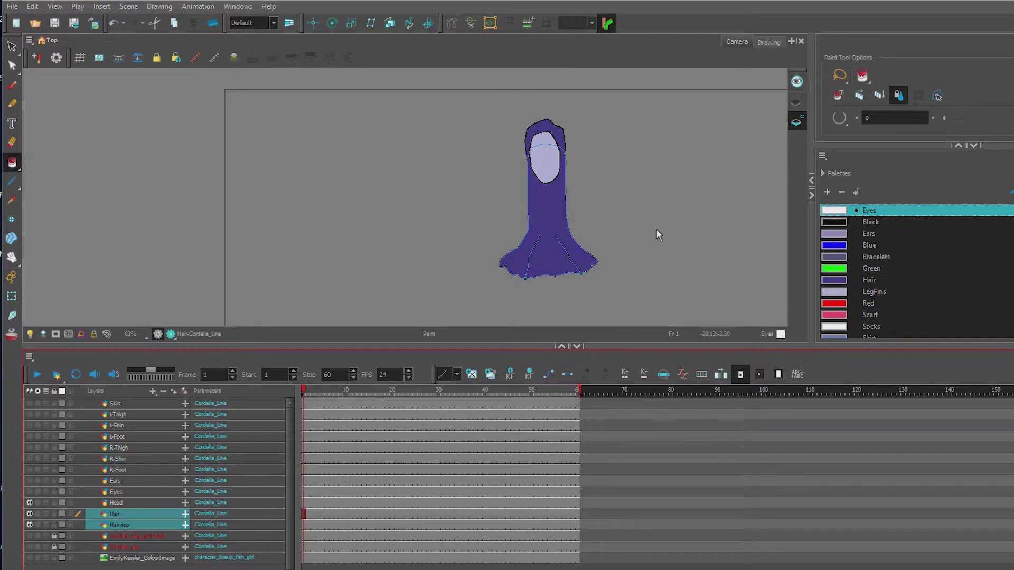
left_click(793, 104)
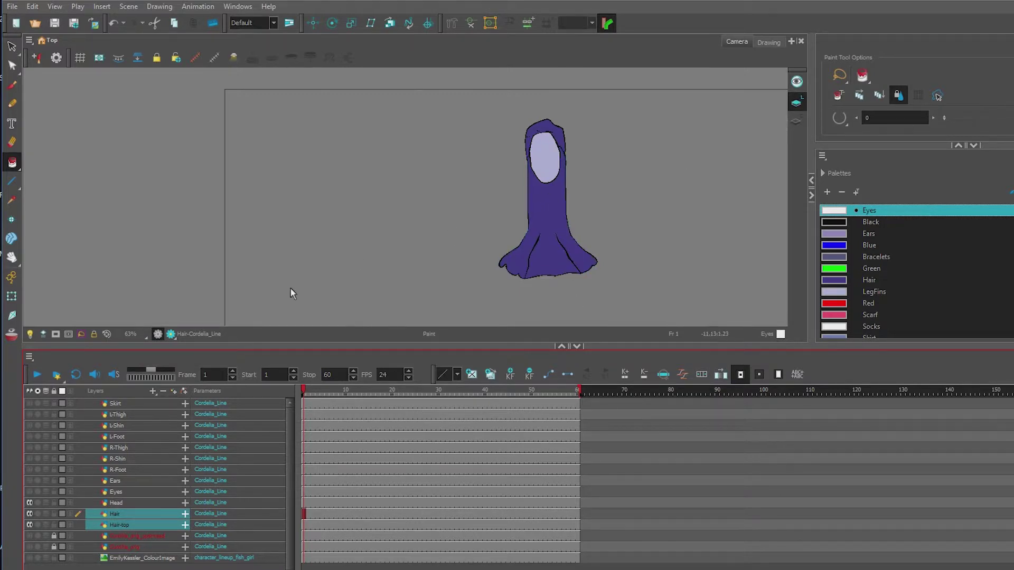
left_click(30, 481)
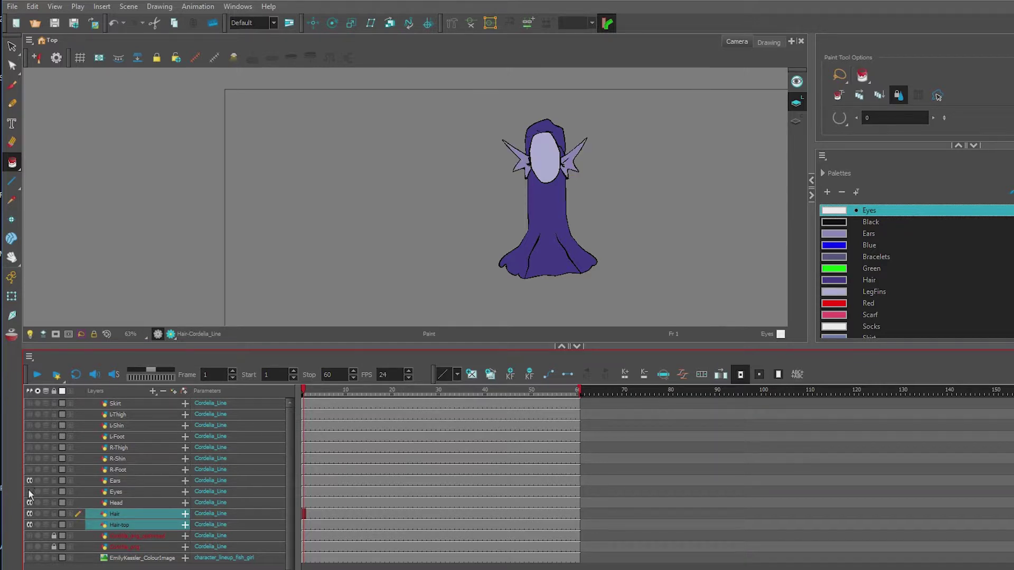
left_click(29, 491)
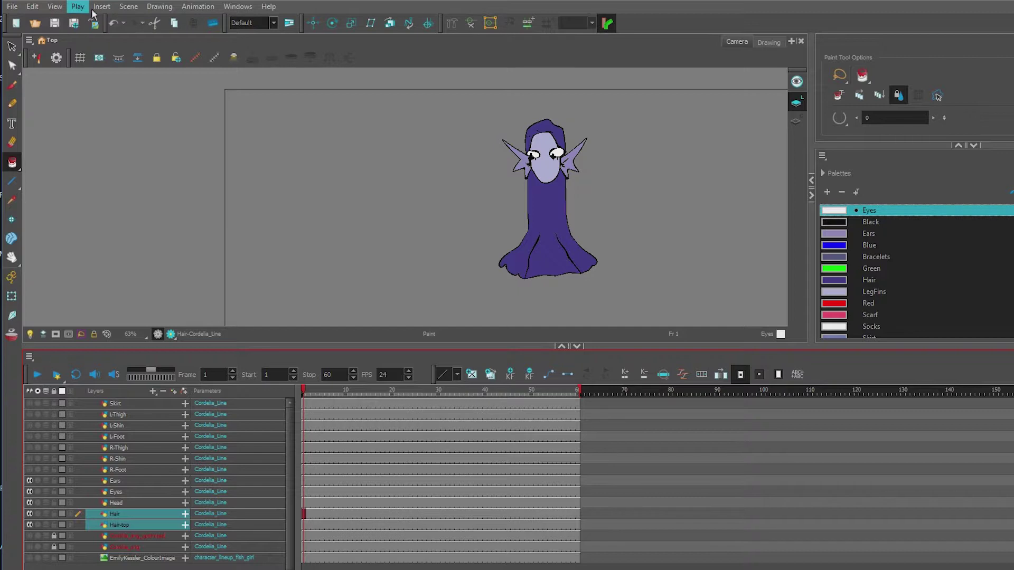
left_click(160, 8)
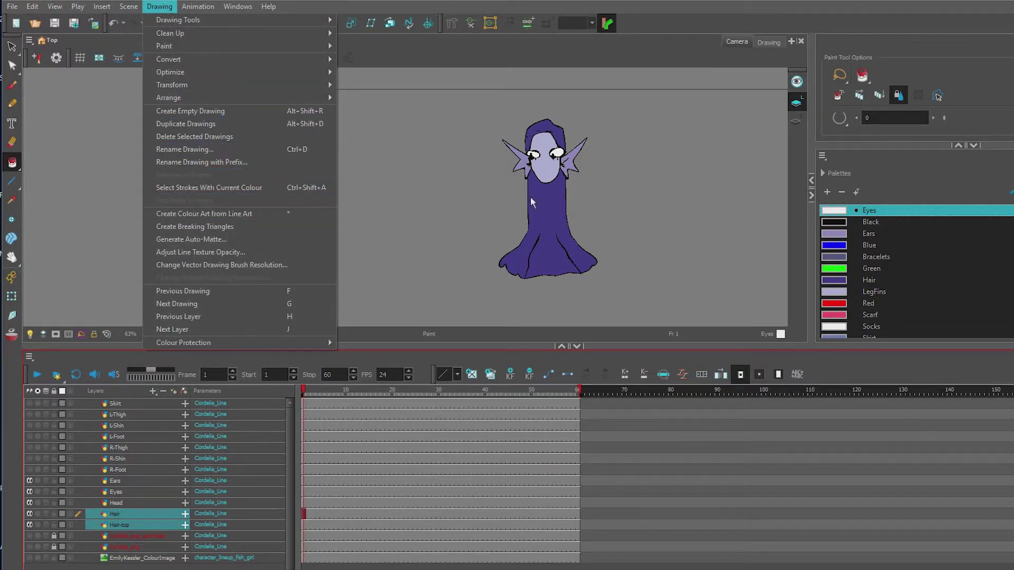
left_click(793, 120)
left_click(795, 122)
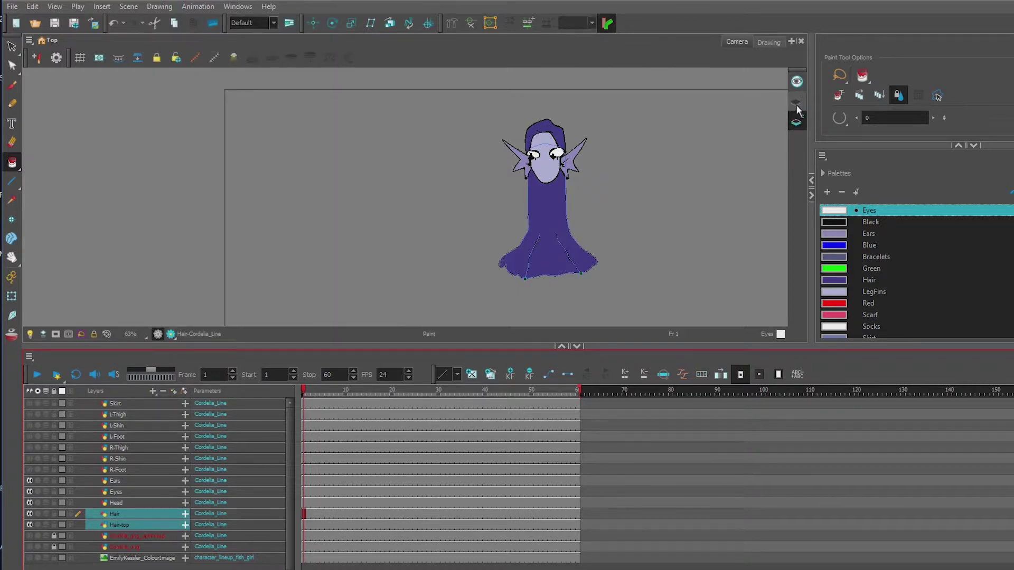
left_click(796, 104)
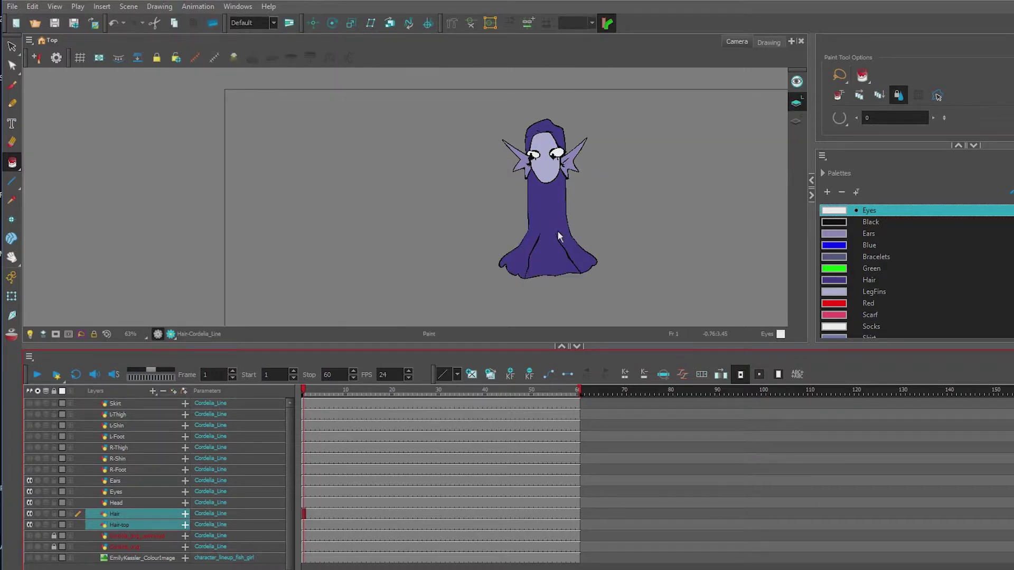
Show the Skirt layer and the thigh, shin and foot layers of both legs.
scroll(401, 264, "down", 2)
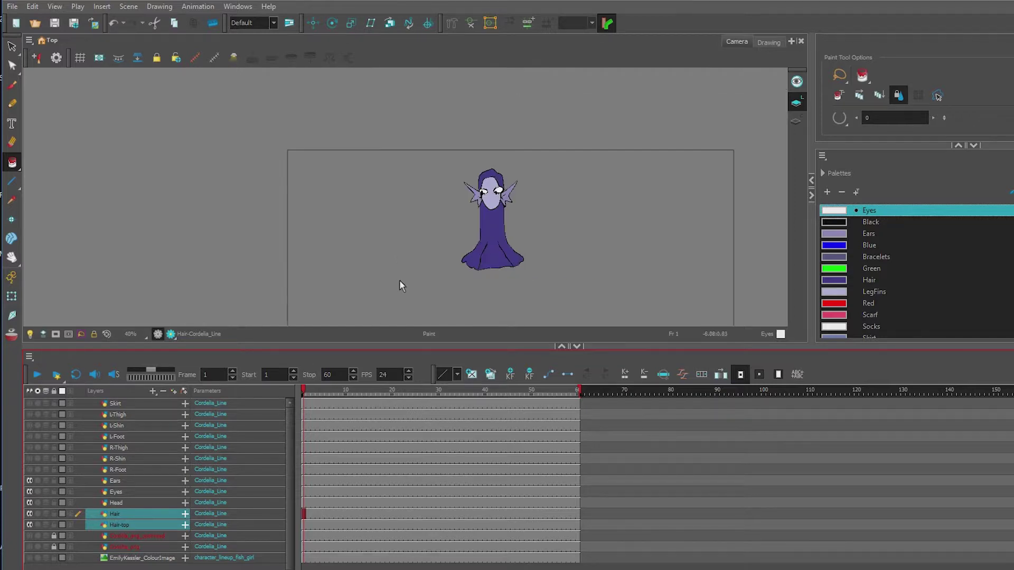
left_click_drag(396, 281, 482, 206)
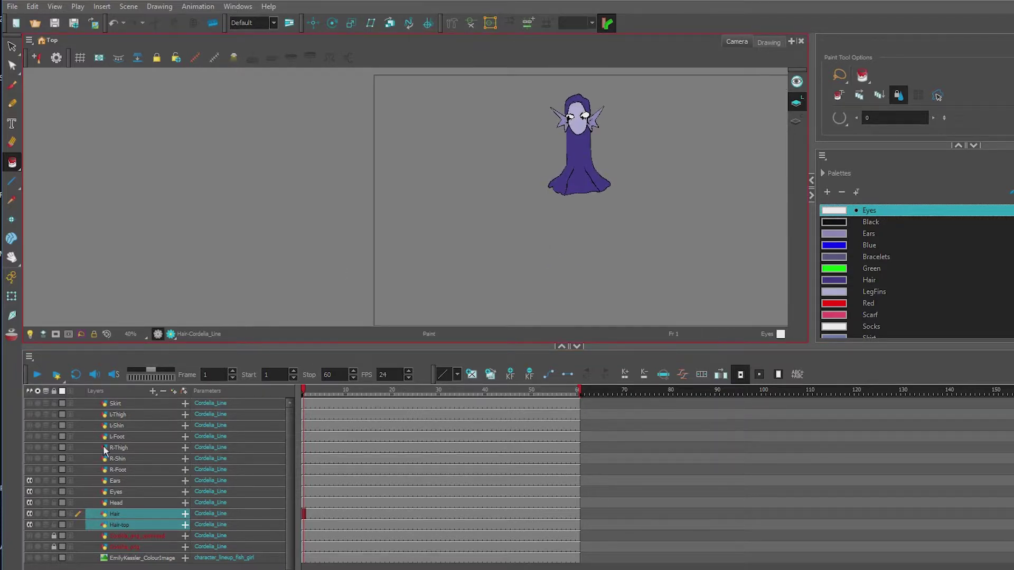
left_click(29, 403)
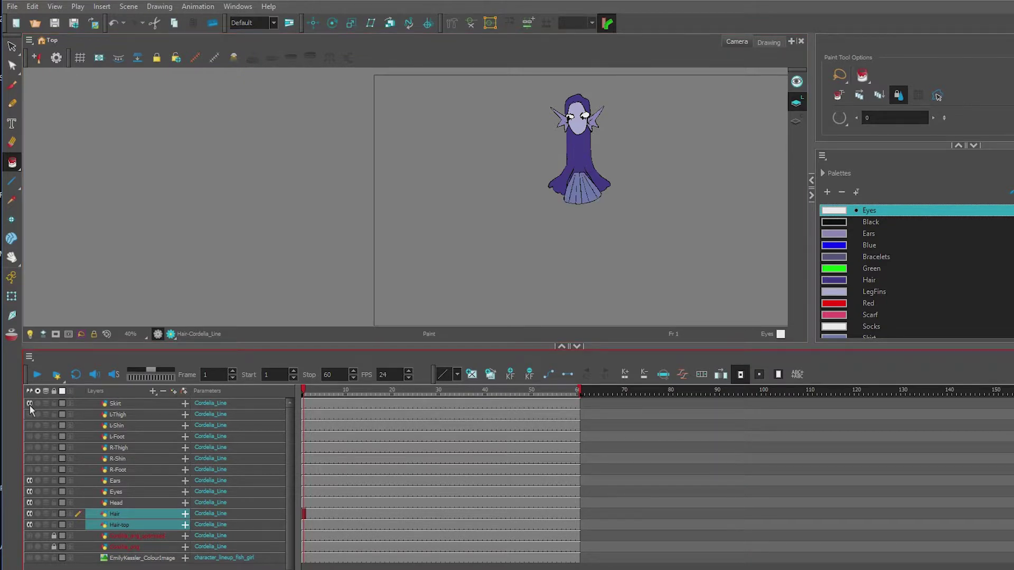
left_click(30, 415)
left_click(30, 426)
left_click(29, 437)
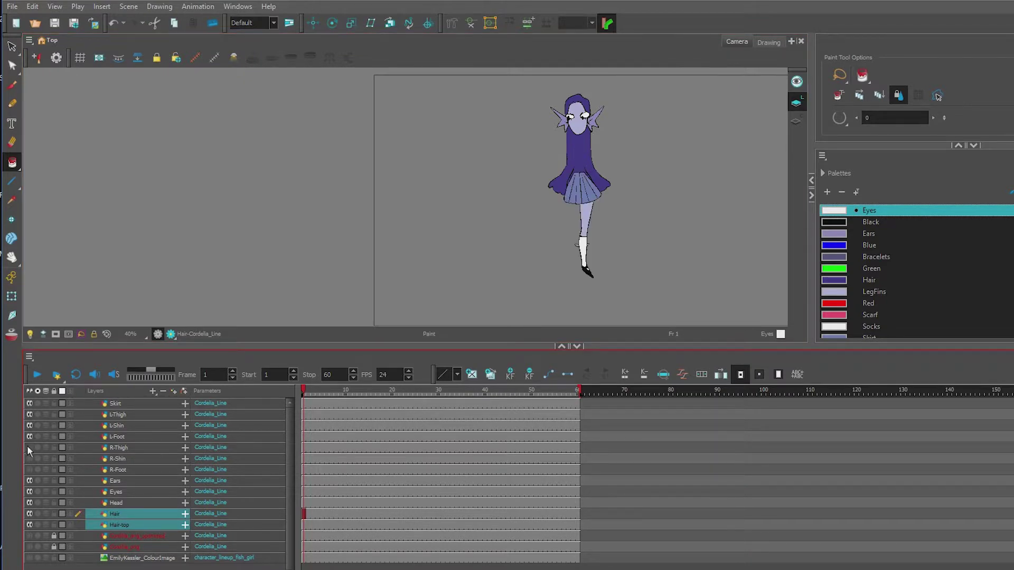
left_click(30, 447)
left_click(30, 459)
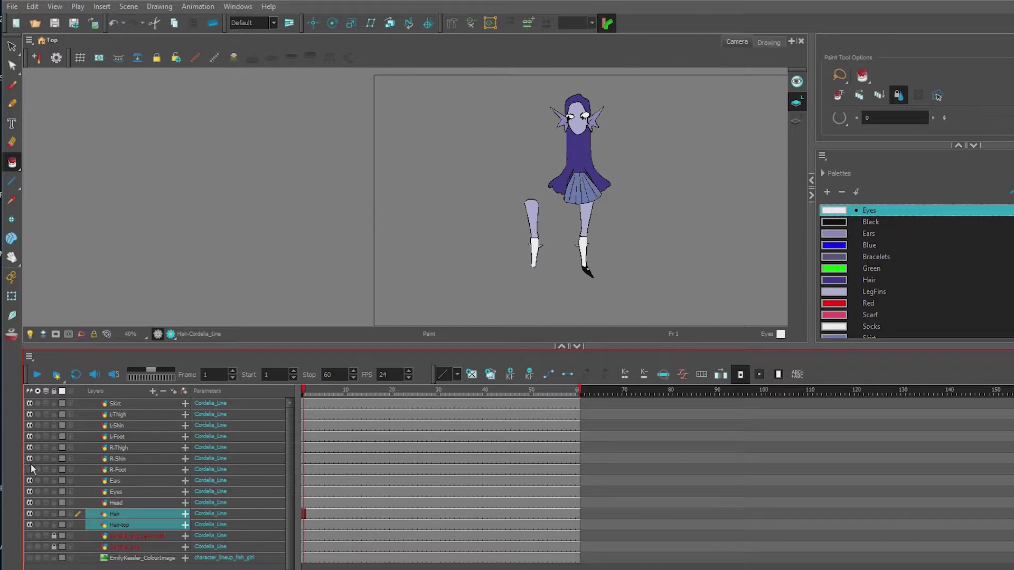
left_click(30, 469)
Examine the lower legs and feet up close for stray line art and leftover gaps.
scroll(540, 222, "up", 2)
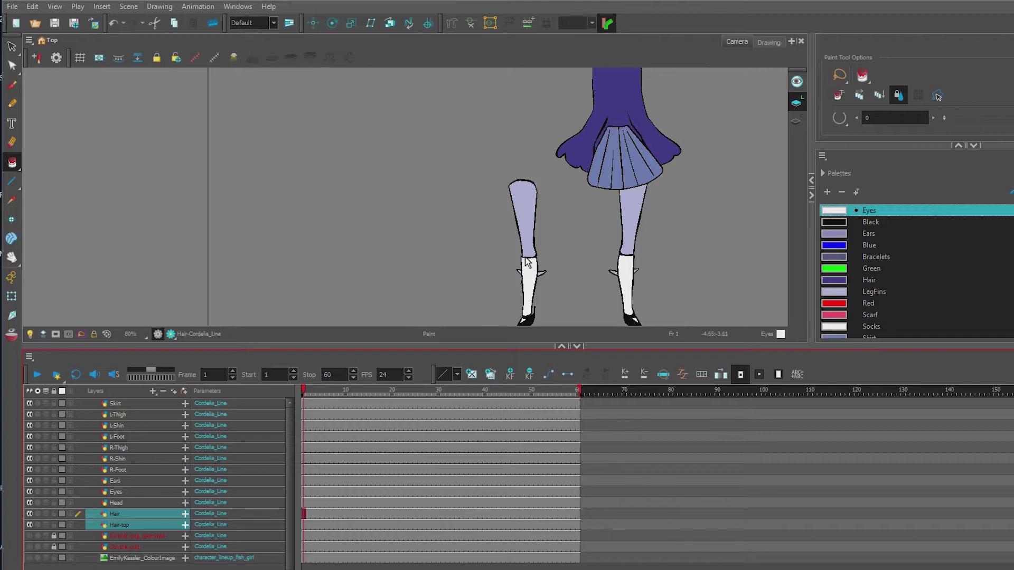
left_click_drag(529, 312, 533, 267)
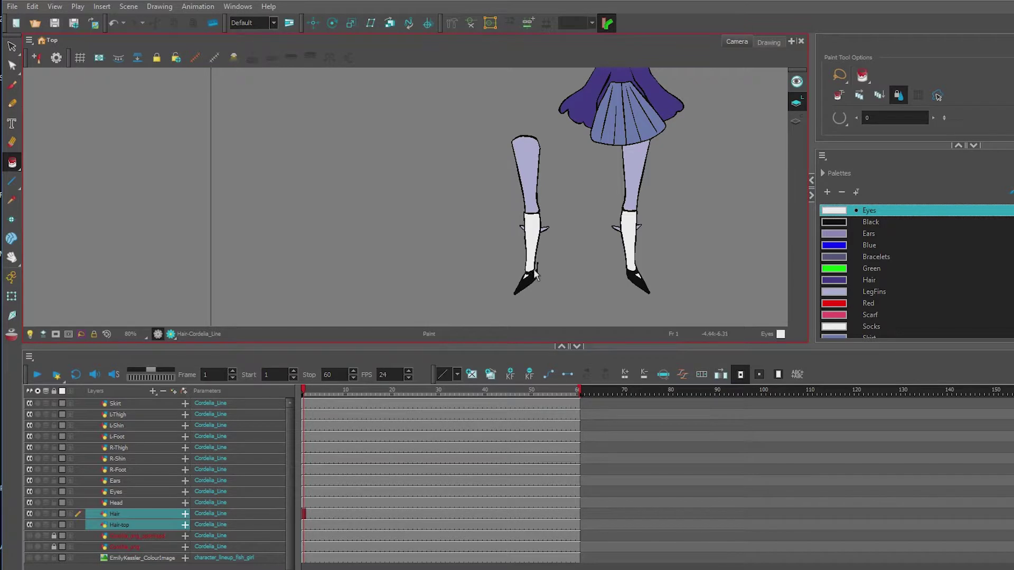
scroll(533, 272, "up", 3)
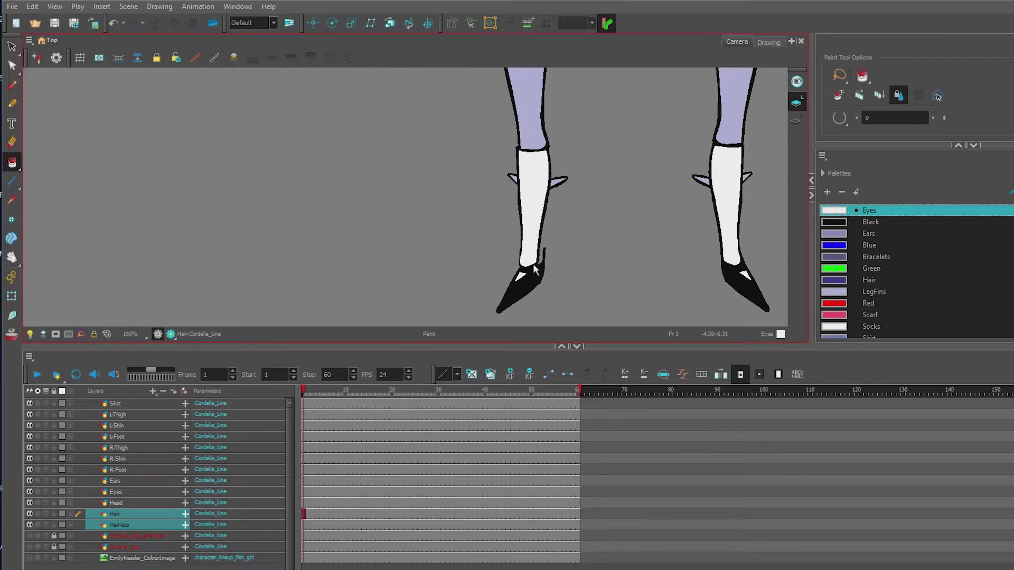
Bring the original optimised line-art layer above all body-part layers, show it and compare it with the assembled figure.
scroll(534, 270, "down", 5)
left_click_drag(581, 199, 543, 228)
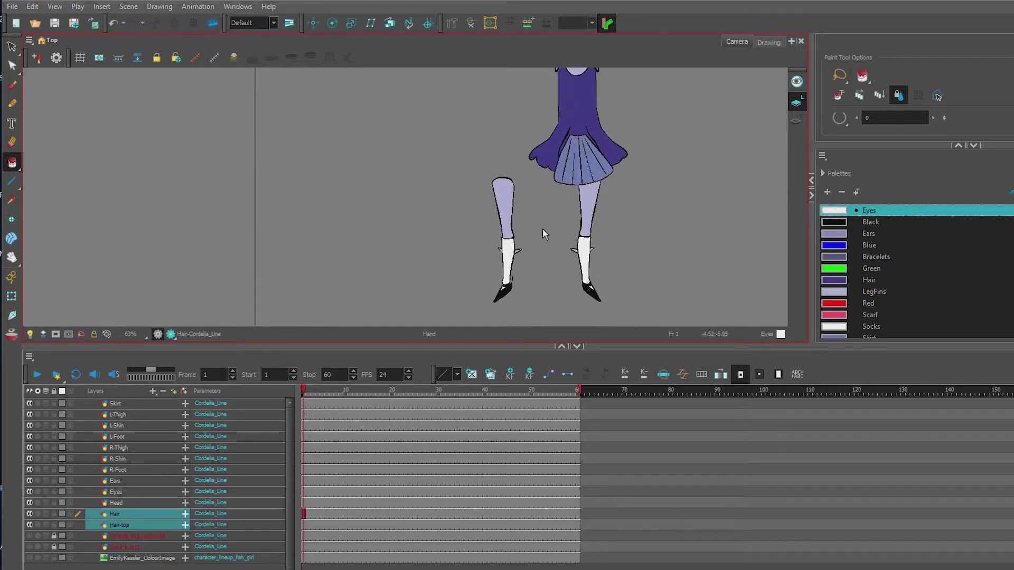
scroll(543, 228, "down", 2)
left_click_drag(610, 192, 594, 193)
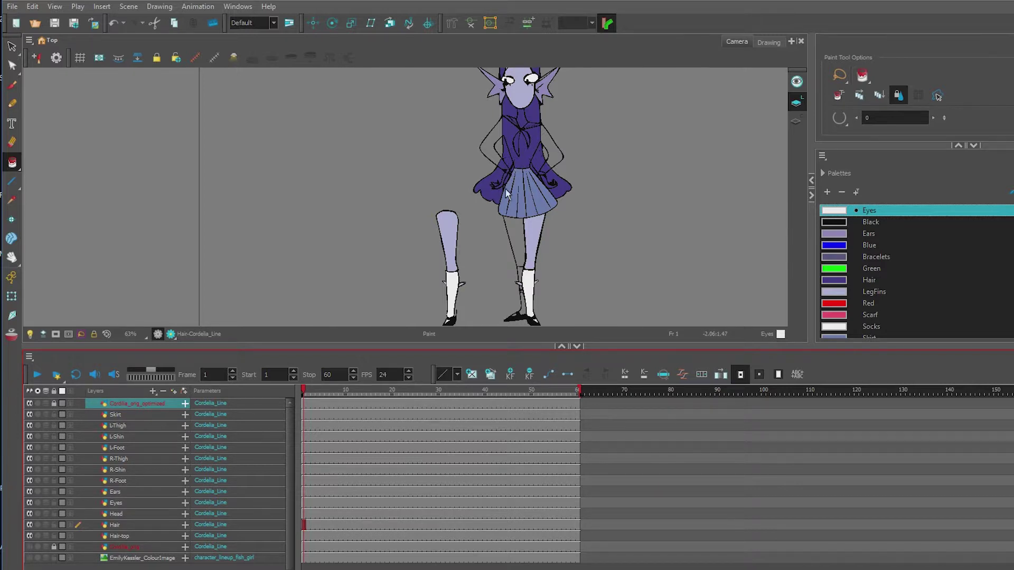
scroll(533, 188, "up", 5)
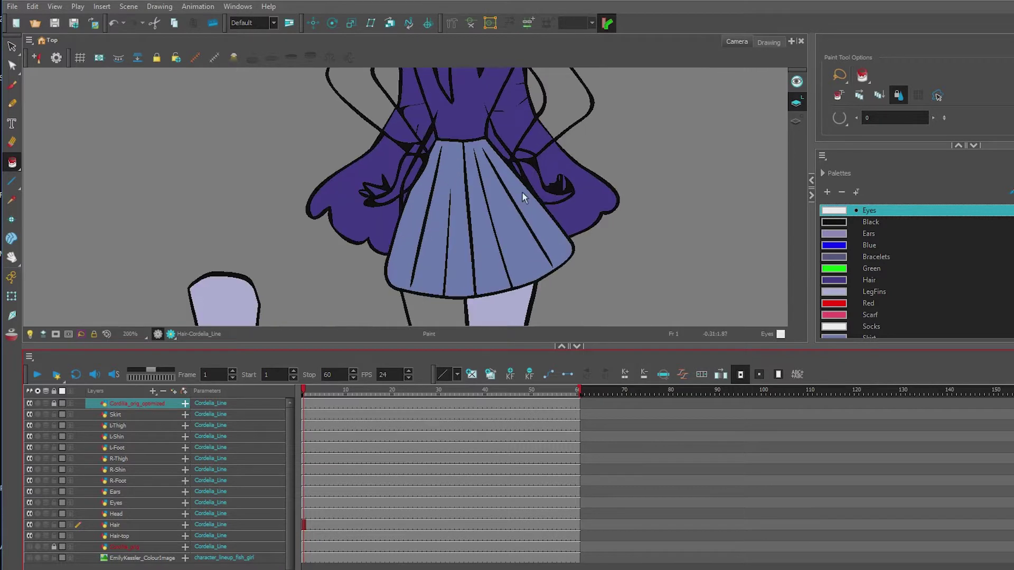
scroll(499, 189, "down", 5)
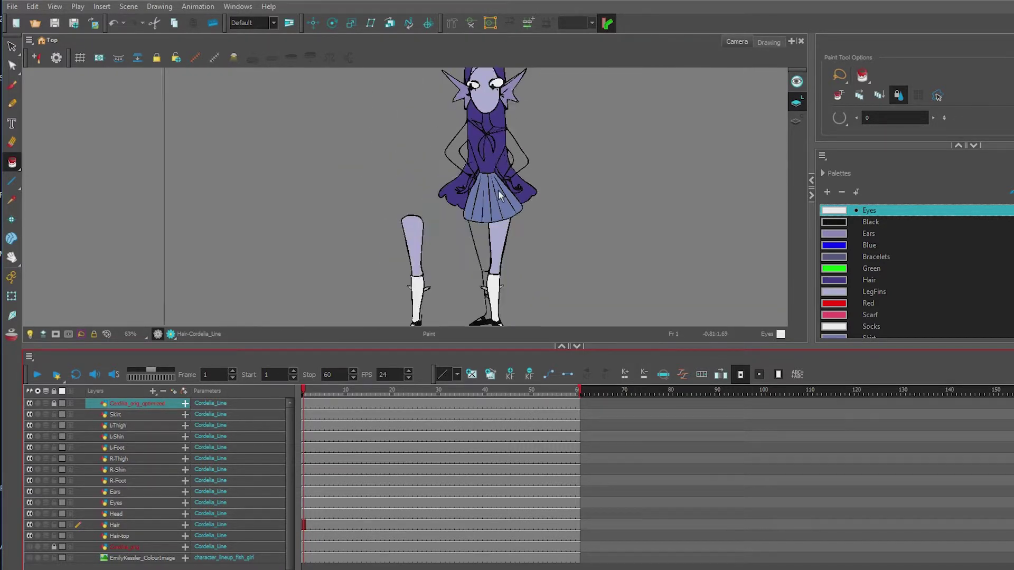
scroll(498, 191, "down", 1)
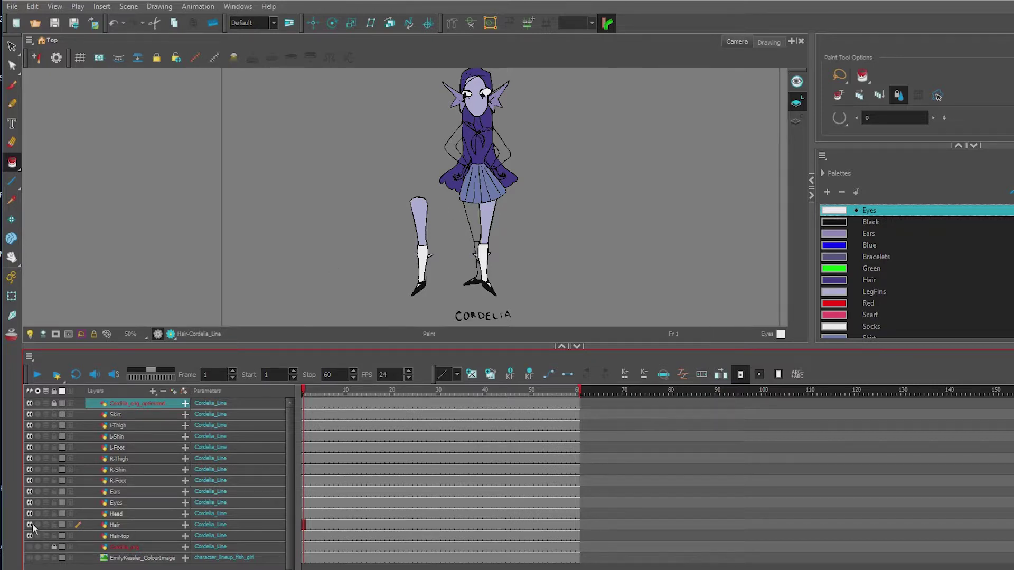
Hide all body-part layers from Skirt to Hair-top and duplicate the original optimised line-art layer as an unlocked copy.
left_click_drag(29, 415, 31, 536)
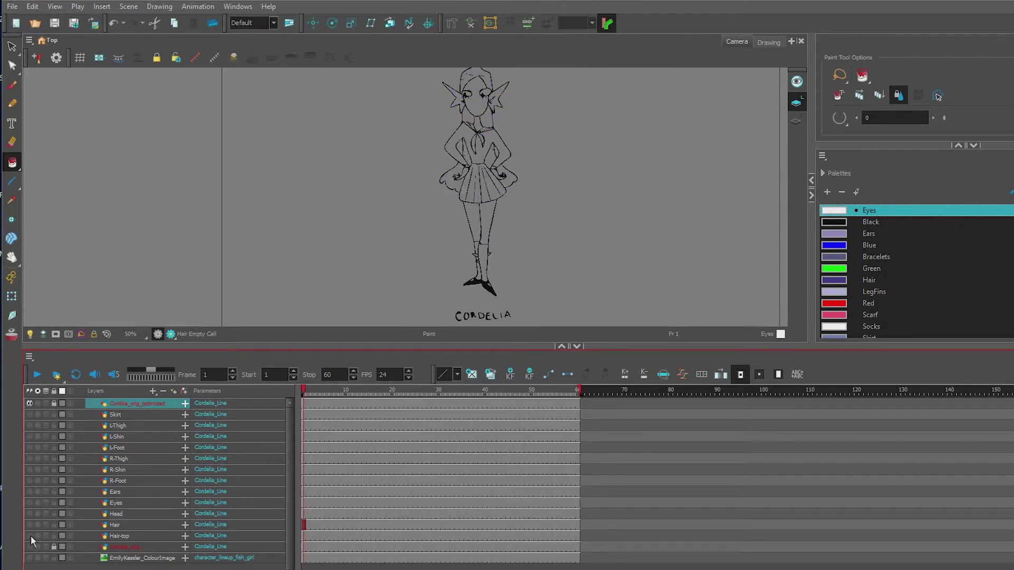
right_click(128, 403)
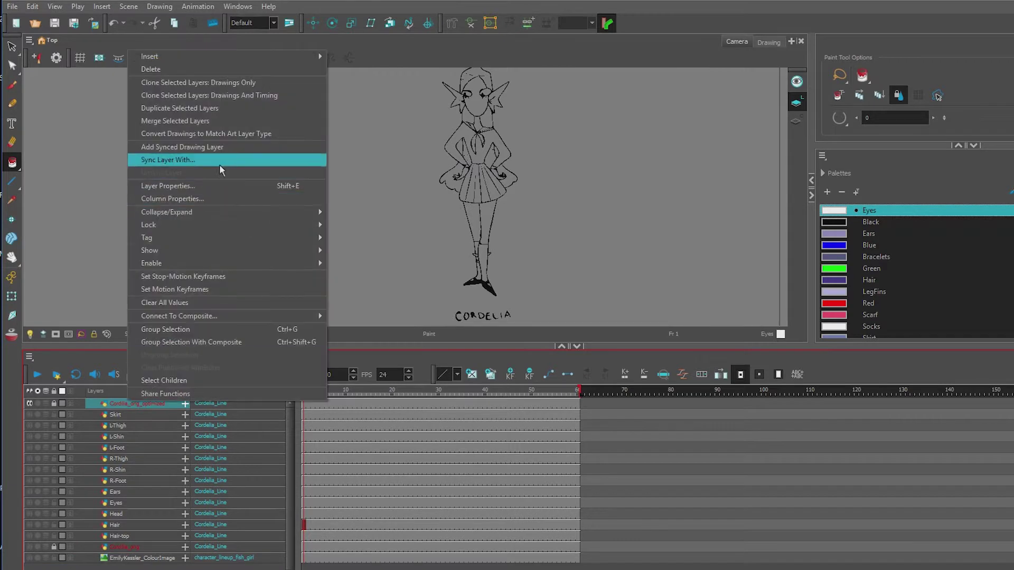
left_click(222, 110)
left_click(54, 414)
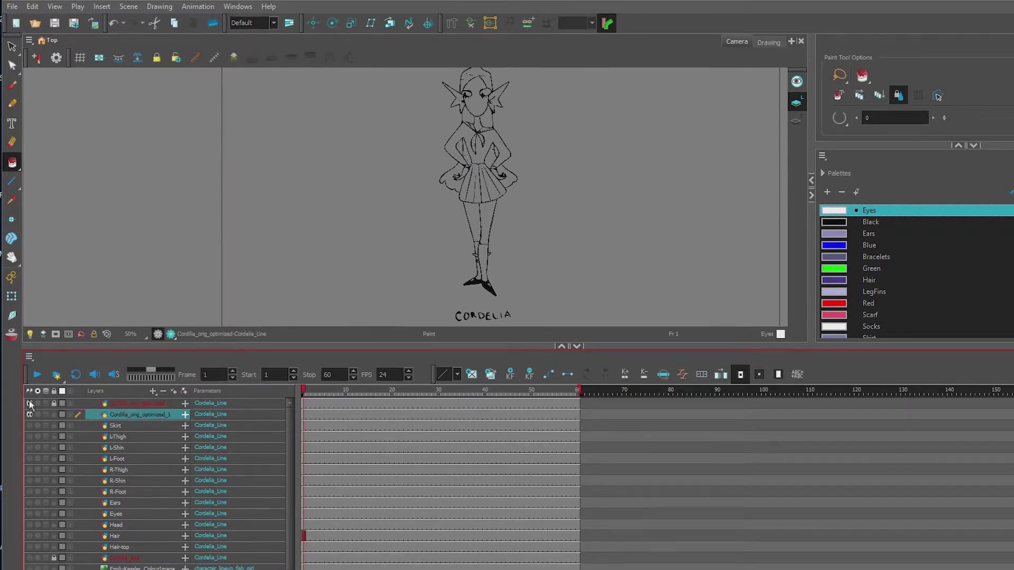
Hide the original line-art layer and rename its duplicate R-Hand.
left_click(30, 403)
double_click(132, 414)
type("R-Hand")
key("Return")
Switch the R-Hand drawing to Colour Art and select the whole figure there to clear it.
left_click(797, 120)
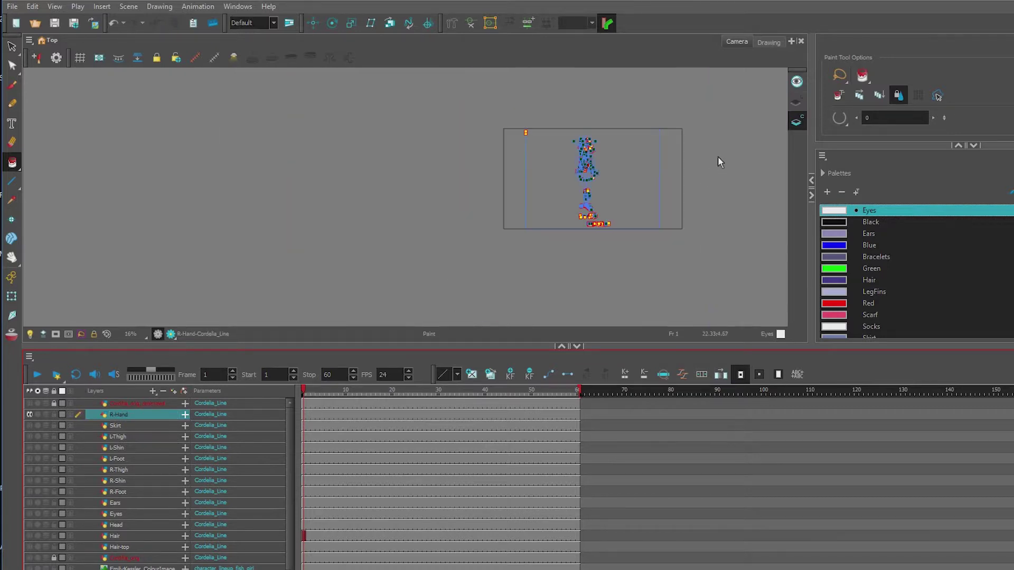
mouse_move(719, 142)
left_mouse_down()
mouse_move(620, 96)
mouse_move(475, 192)
mouse_move(731, 205)
mouse_move(710, 119)
left_mouse_up()
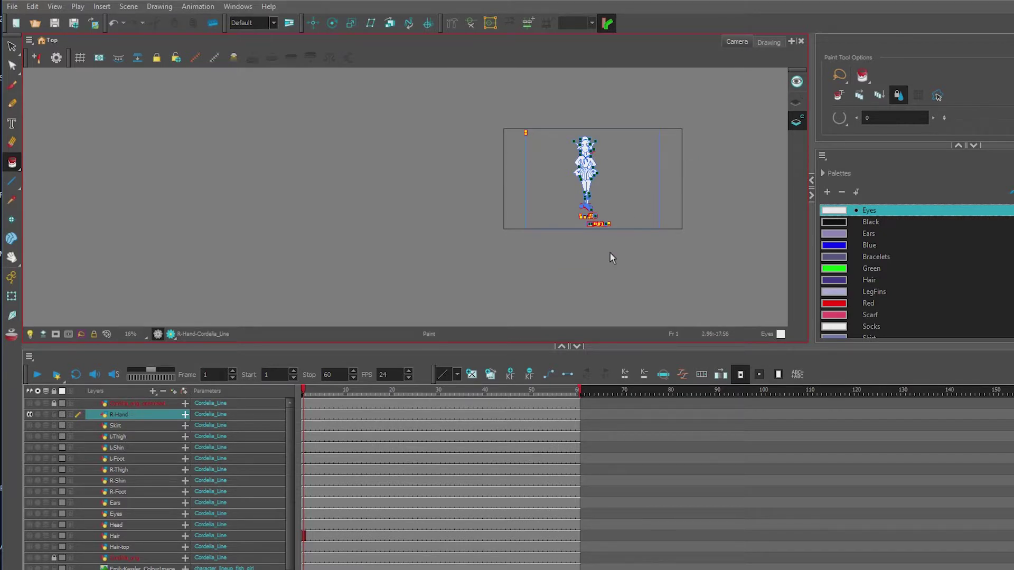
left_click(12, 47)
mouse_move(522, 102)
left_mouse_down()
mouse_move(644, 139)
mouse_move(480, 116)
left_mouse_up()
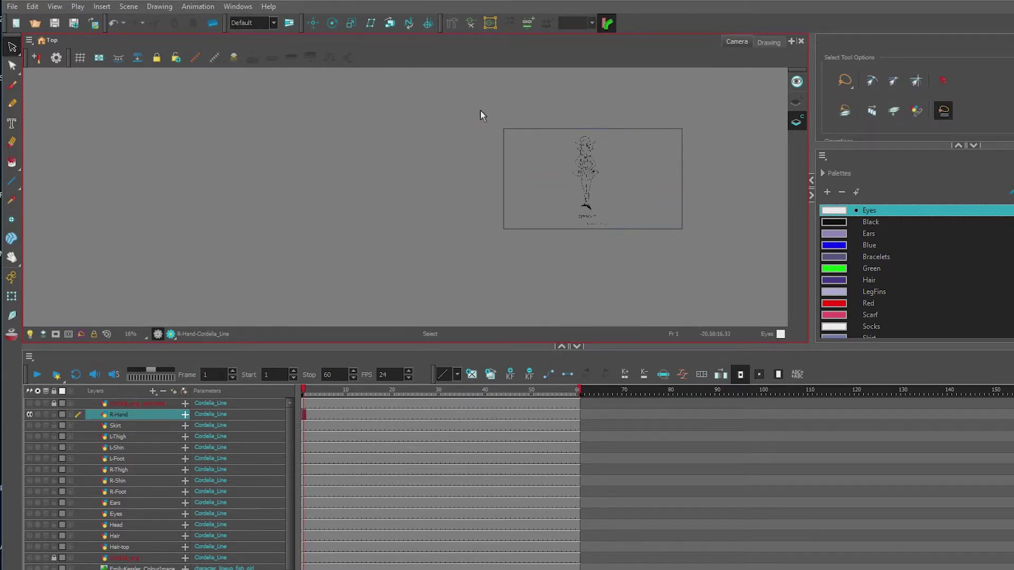
Delete the legs, feet and CORDELIA lettering from the R-Hand layer's line art.
scroll(583, 235, "up", 2)
mouse_move(667, 152)
left_mouse_down()
mouse_move(500, 202)
mouse_move(660, 143)
left_mouse_up()
key("Delete")
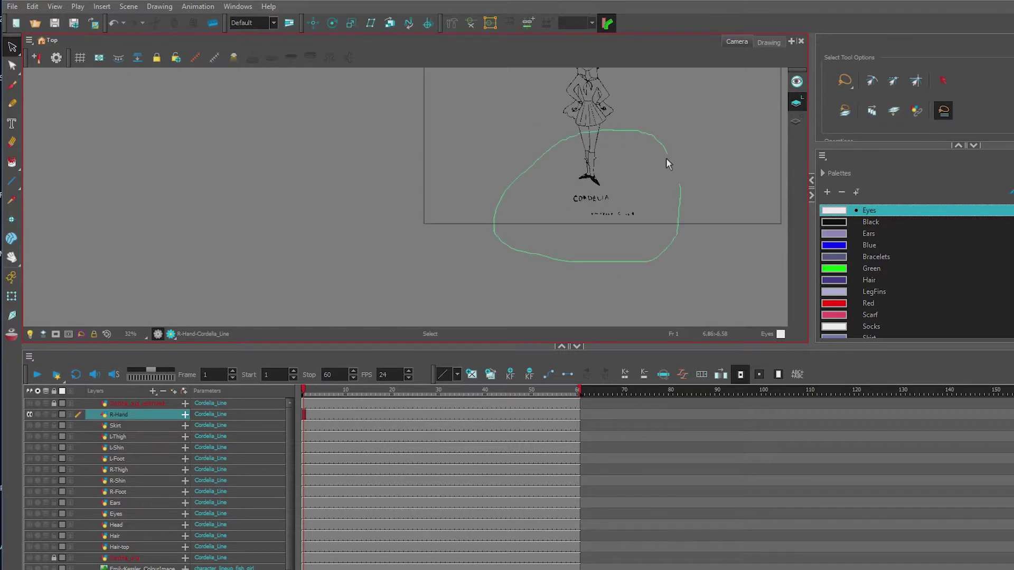
Delete the skirt outline, its pleats and the flared hair ends beside the hips from the R-Hand drawing.
scroll(636, 193, "up", 1)
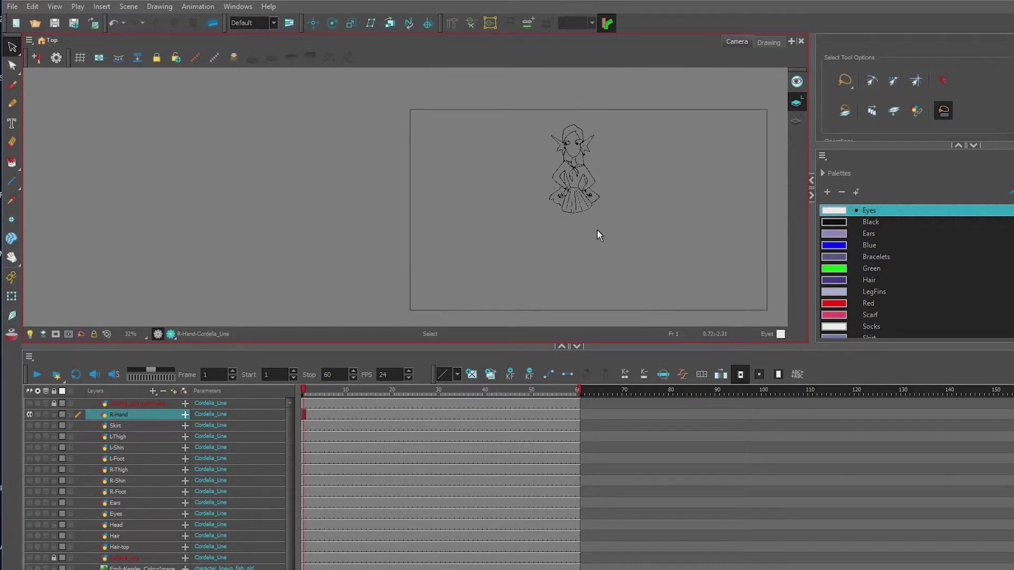
scroll(597, 233, "up", 1)
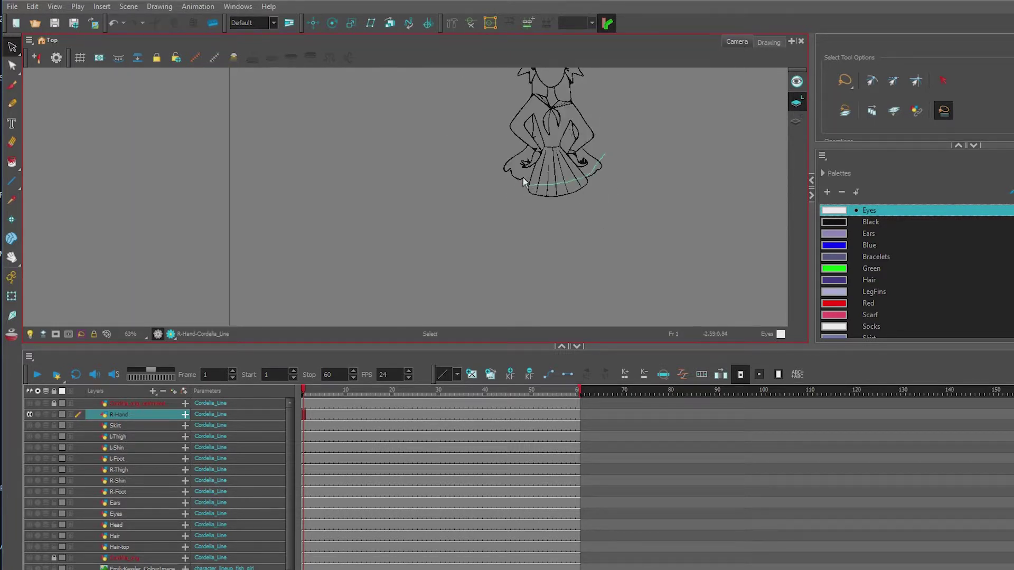
left_click_drag(523, 178, 467, 226)
left_click(520, 208)
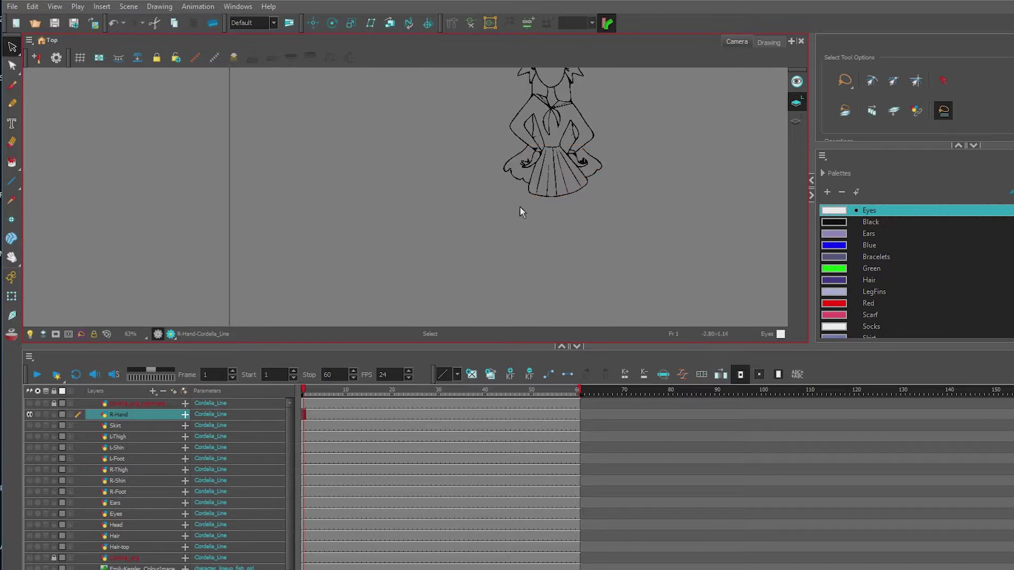
left_click(589, 186)
key("Delete")
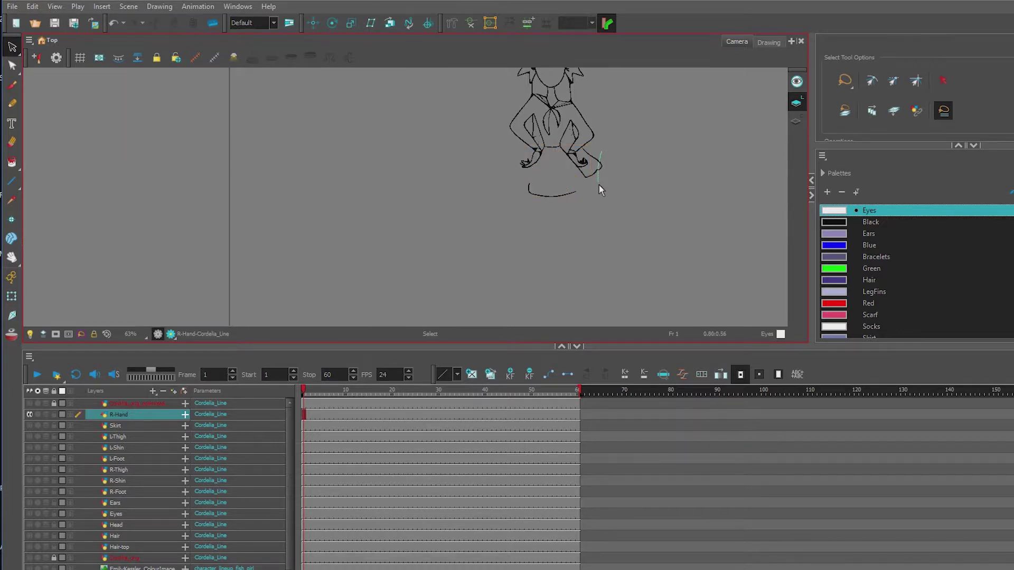
left_click(583, 179)
key("Delete")
left_click(530, 195)
key("Delete")
scroll(559, 159, "up", 3)
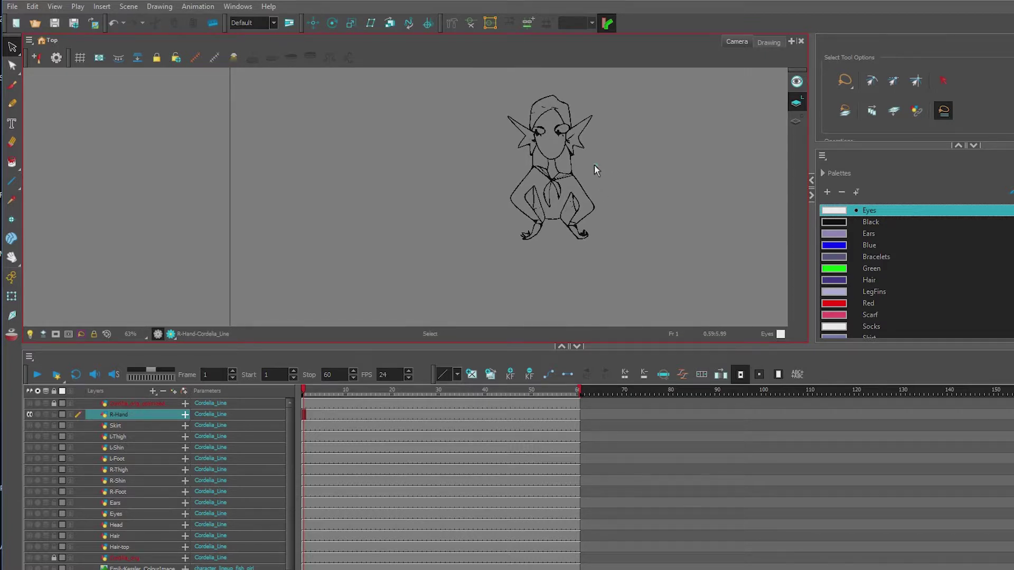
Delete the head, face, ears and leftover hair strokes above the neck from the R-Hand drawing.
mouse_move(555, 140)
left_mouse_down()
mouse_move(527, 141)
mouse_move(514, 102)
left_mouse_up()
left_click_drag(617, 156, 589, 169)
key("Delete")
left_click(573, 154)
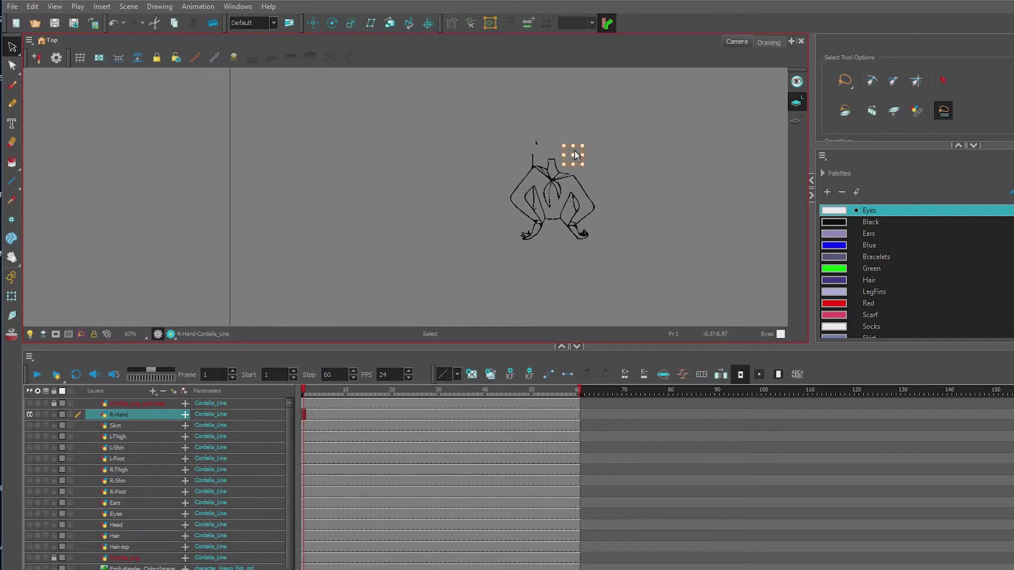
key("Delete")
left_click_drag(545, 161, 546, 127)
key("Delete")
Cut away the leftover hair line rising from the shoulder on the drawing's left side with the Cutter tool.
scroll(532, 165, "up", 3)
left_click(537, 231)
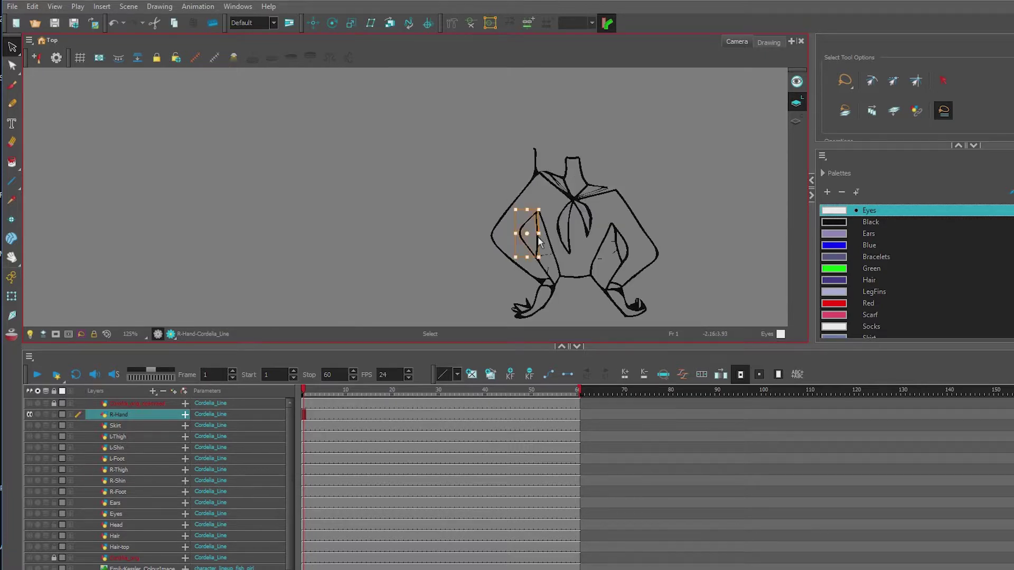
left_click(526, 163)
left_click(536, 160)
left_click(463, 161)
left_click(12, 47)
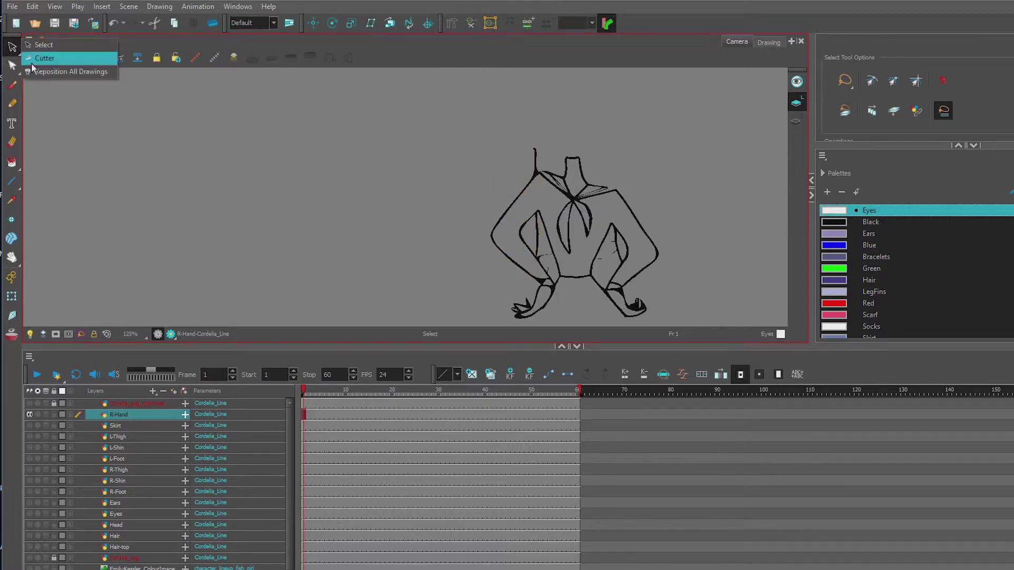
left_click(42, 70)
mouse_move(542, 172)
left_mouse_down()
mouse_move(519, 161)
mouse_move(546, 153)
mouse_move(534, 182)
left_mouse_up()
key("Delete")
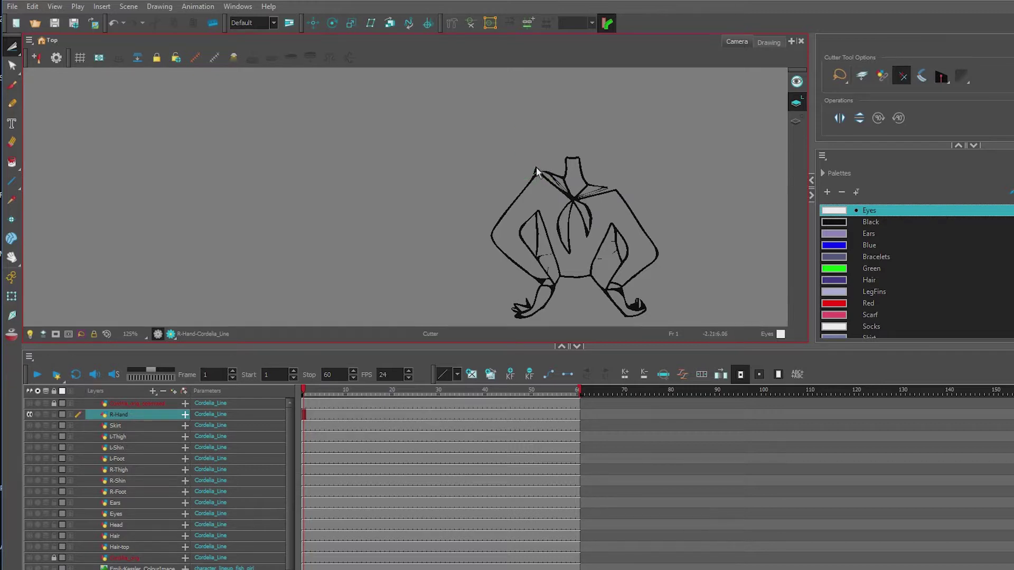
Cut out the hair line and the crossing fold line around the gap between the left-side arm and the torso.
scroll(536, 174, "up", 2)
scroll(536, 174, "down", 5)
scroll(543, 227, "up", 8)
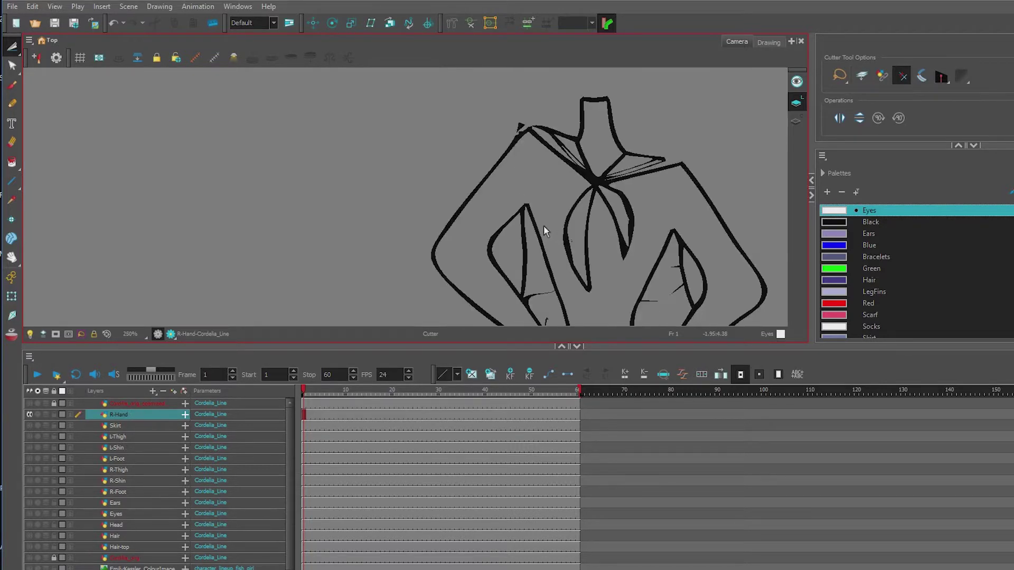
mouse_move(499, 189)
left_mouse_down()
mouse_move(480, 205)
mouse_move(463, 288)
mouse_move(488, 282)
mouse_move(513, 208)
mouse_move(504, 188)
left_mouse_up()
key("Delete")
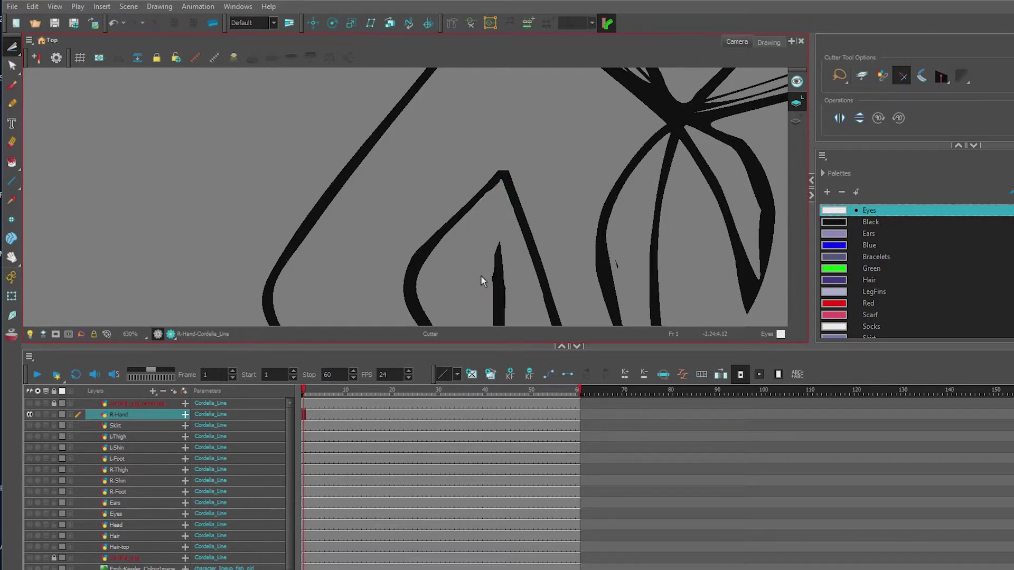
left_click_drag(480, 274, 515, 154)
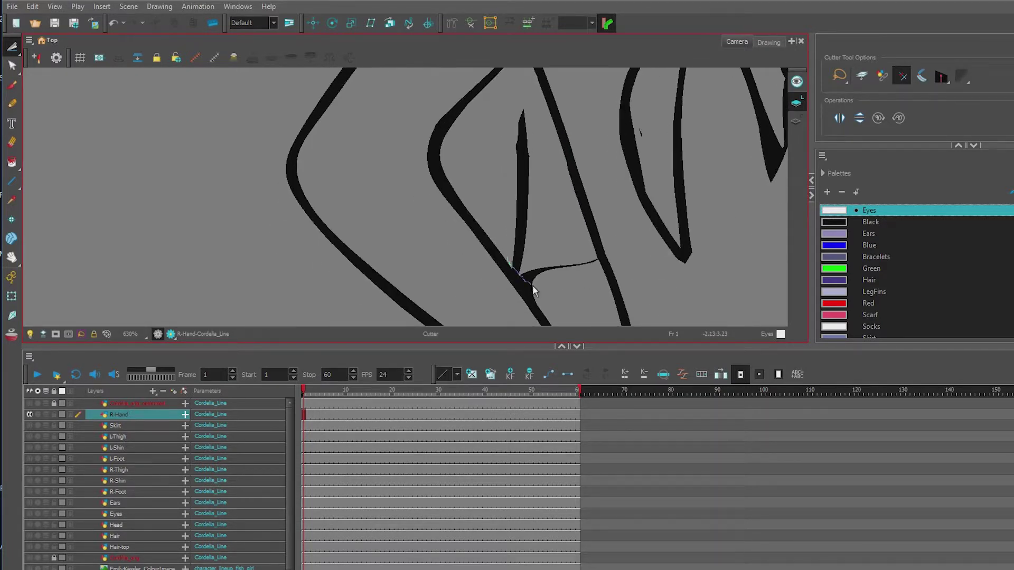
left_click_drag(599, 275, 569, 219)
mouse_move(541, 112)
left_mouse_down()
mouse_move(507, 156)
mouse_move(513, 270)
left_mouse_up()
key("Delete")
Delete the small stray fold strokes along the waist and inner arms of the R-Hand drawing.
scroll(548, 240, "down", 4)
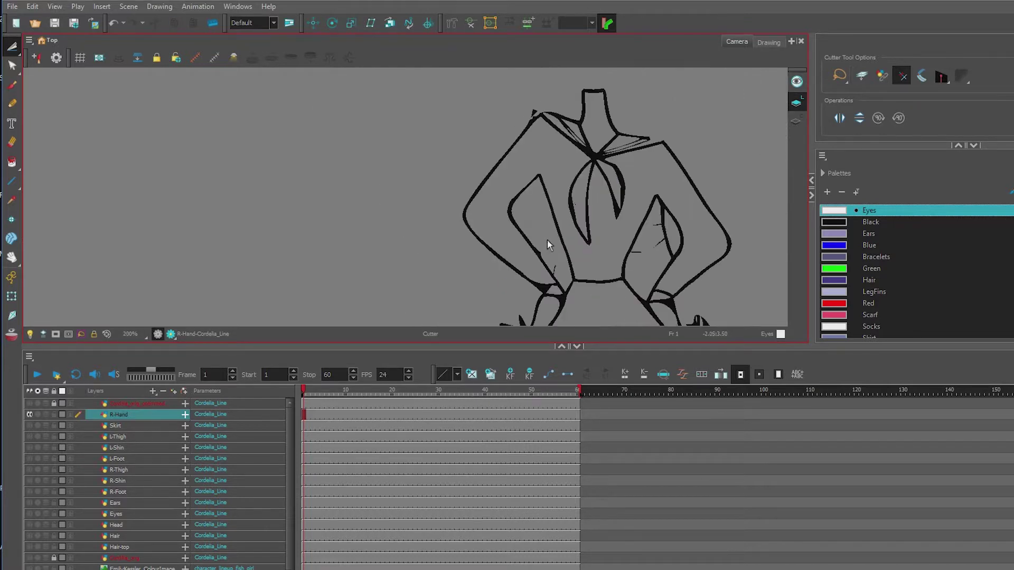
left_click_drag(595, 257, 561, 224)
scroll(522, 224, "up", 3)
key("alt+s")
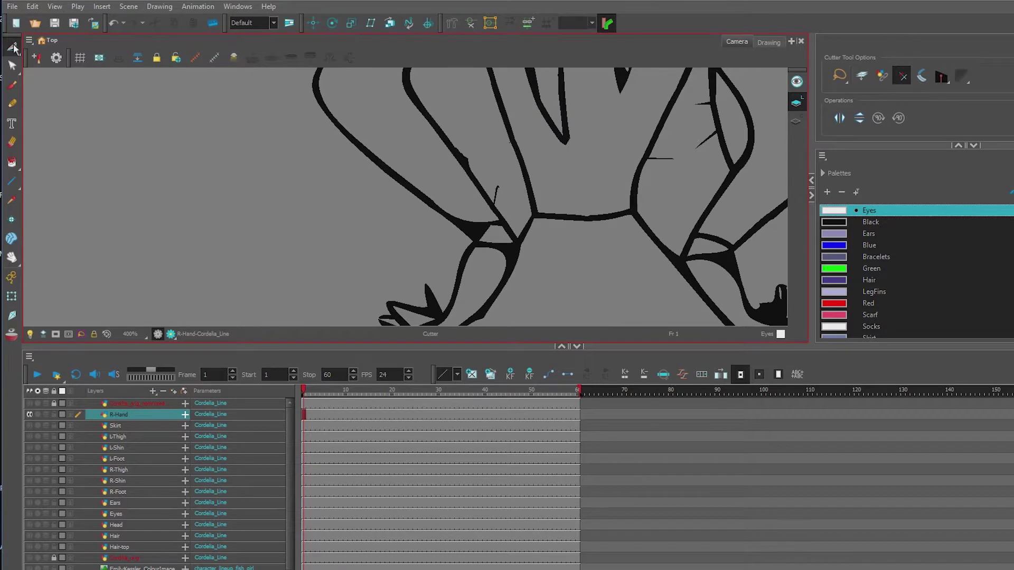
left_click(496, 196)
key("Delete")
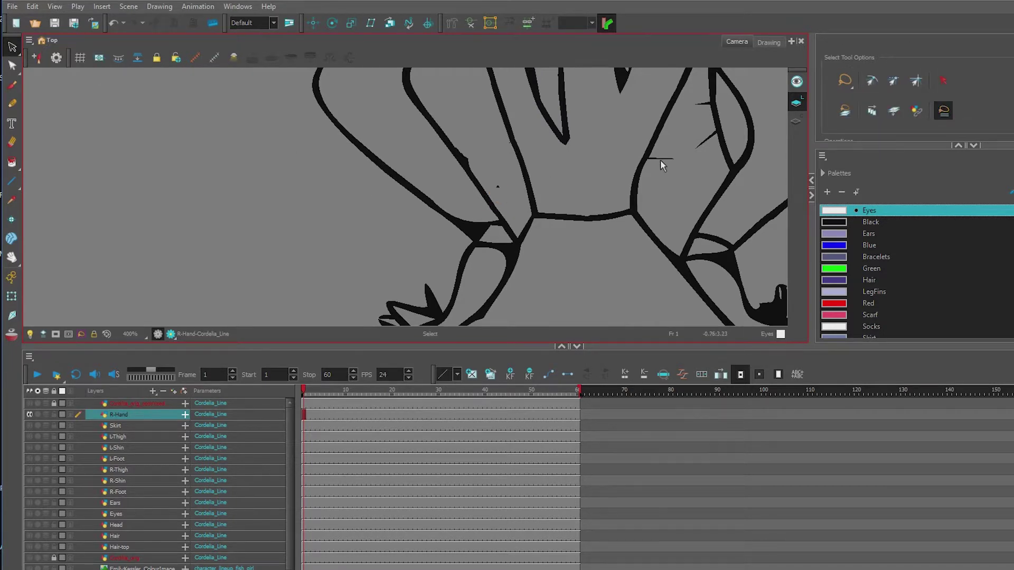
left_click(660, 159)
key("Delete")
left_click(710, 138)
key("Delete")
left_click(702, 104)
scroll(702, 103, "down", 4)
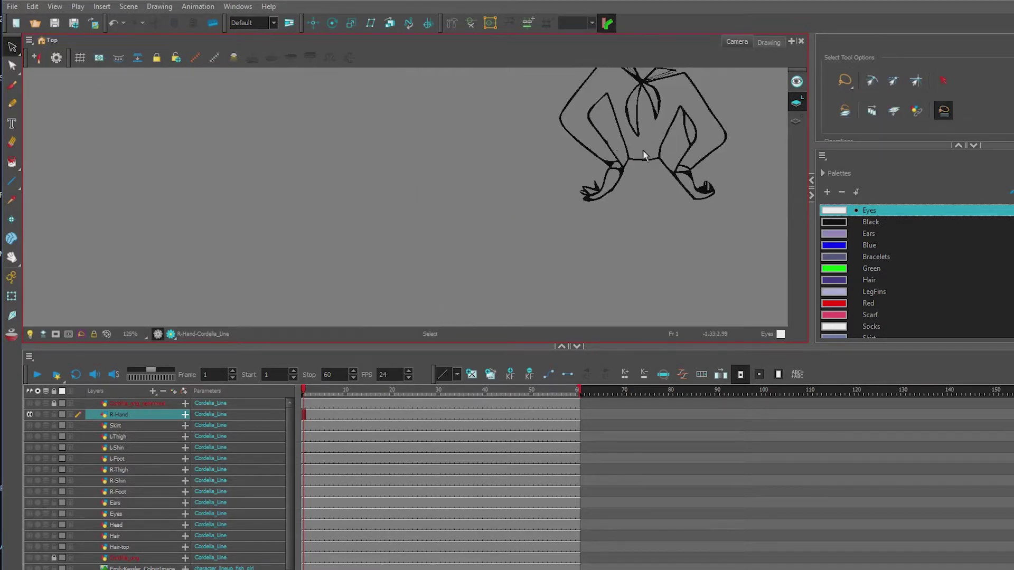
Duplicate the cleaned R-Hand layer and rename the copy Neck.
left_click_drag(642, 150, 634, 220)
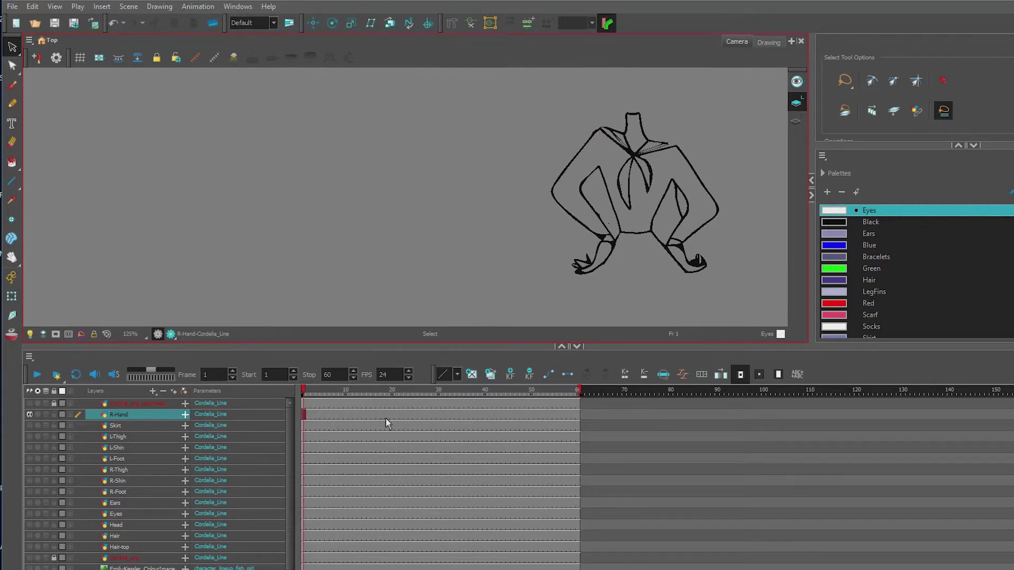
right_click(124, 413)
left_click(205, 121)
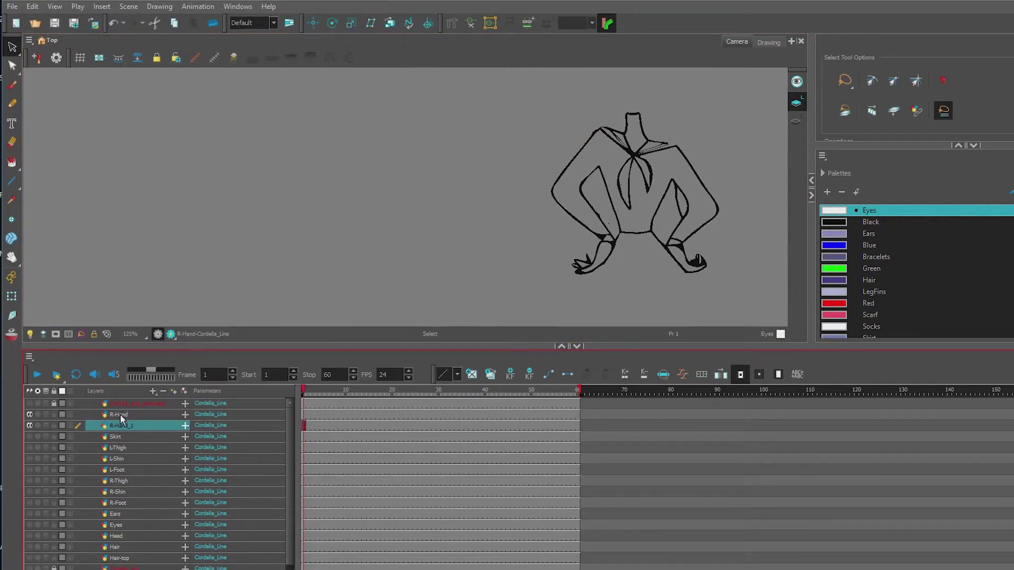
double_click(124, 426)
type("Neck")
key("Return")
Delete the arms, torso, scarf and collar strokes from the Neck drawing, leaving only the neck outline.
mouse_move(689, 153)
left_mouse_down()
mouse_move(503, 195)
mouse_move(730, 185)
left_mouse_up()
key("Delete")
left_click_drag(656, 135, 657, 171)
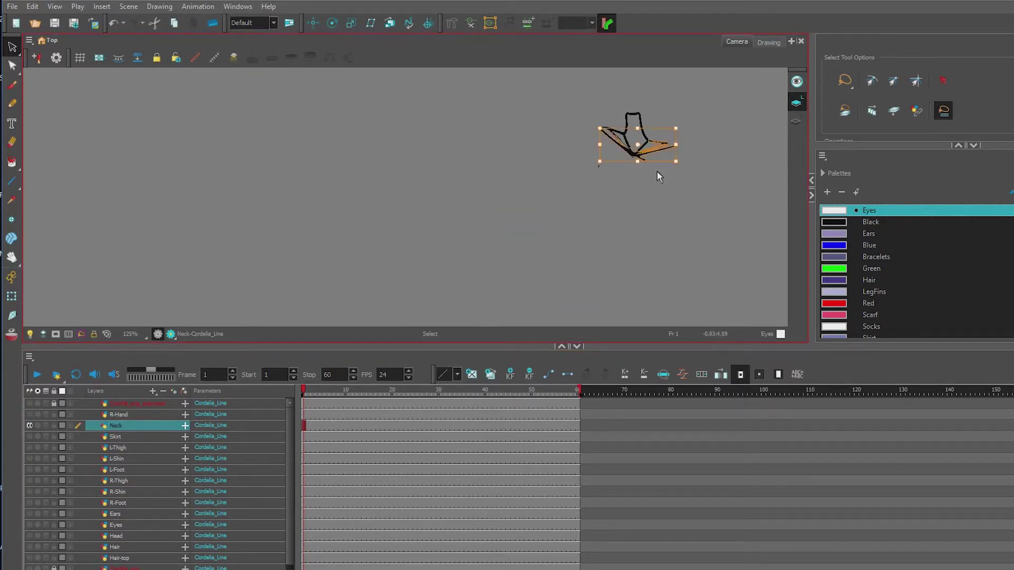
key("Delete")
mouse_move(607, 109)
left_mouse_down()
mouse_move(609, 151)
mouse_move(572, 137)
mouse_move(610, 120)
left_mouse_up()
key("Delete")
left_click_drag(688, 144, 681, 128)
key("Delete")
mouse_move(611, 121)
left_mouse_down()
mouse_move(614, 143)
mouse_move(614, 119)
left_mouse_up()
key("Delete")
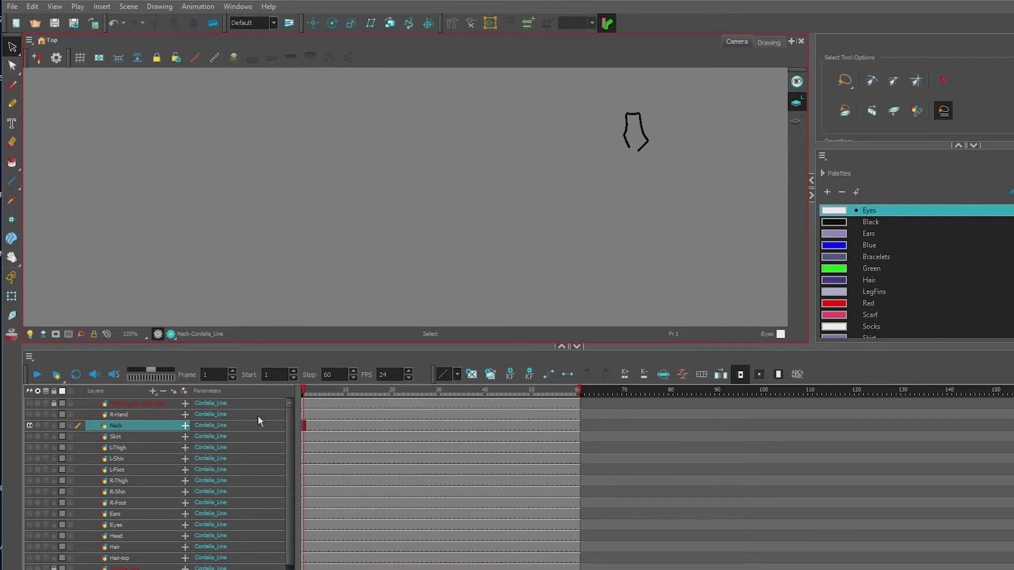
Check the Neck outline against the full character drawing and delete the surplus contour points at the left neck line's lower end.
left_click(30, 403)
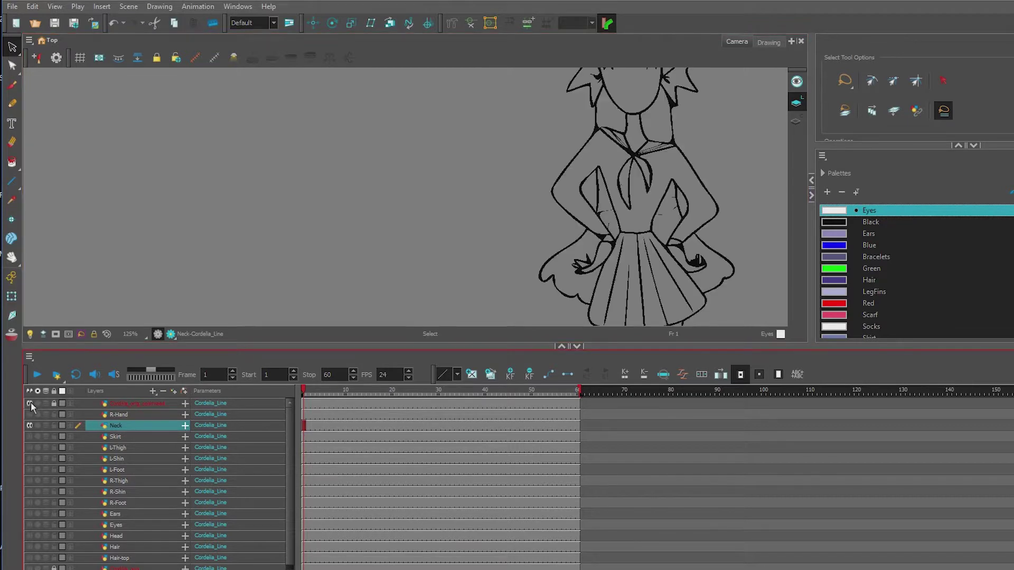
left_click(30, 404)
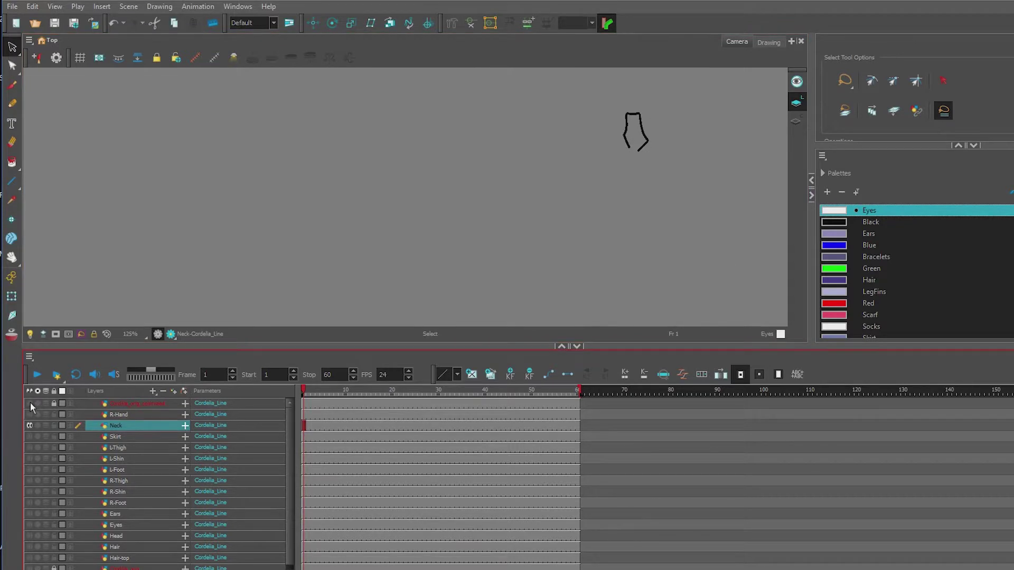
left_click(10, 66)
left_click(643, 147)
scroll(670, 158, "up", 4)
left_click_drag(540, 139, 540, 229)
scroll(540, 230, "up", 2)
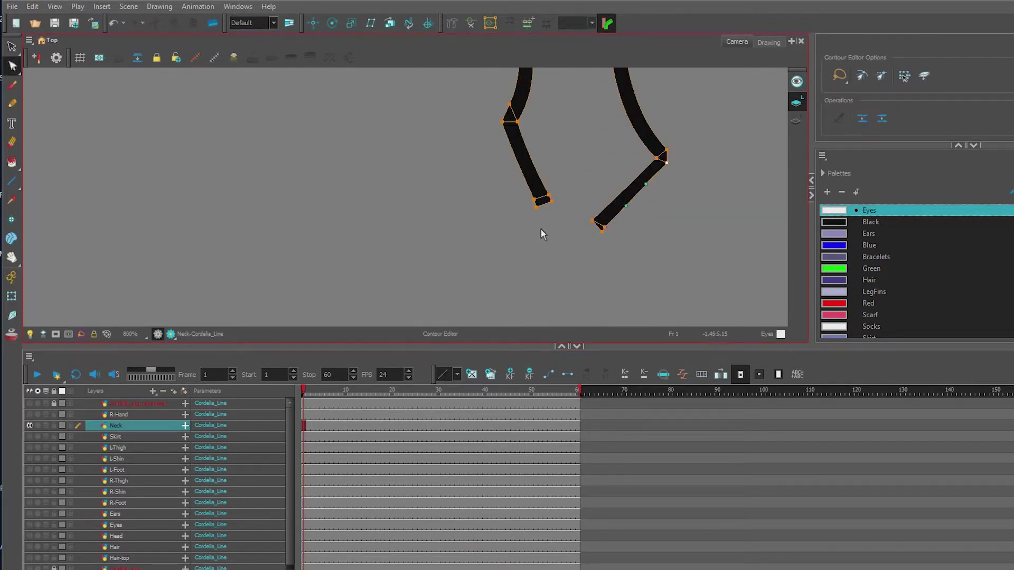
left_click(553, 201)
left_click(537, 207)
key("Delete")
Pull the lower ends of both neck lines towards each other to close the gap at the base of the neck.
mouse_move(549, 187)
left_mouse_down()
mouse_move(573, 187)
mouse_move(550, 191)
mouse_move(539, 227)
left_mouse_up()
left_click(536, 204)
left_click_drag(558, 188, 586, 239)
left_click_drag(666, 169, 665, 169)
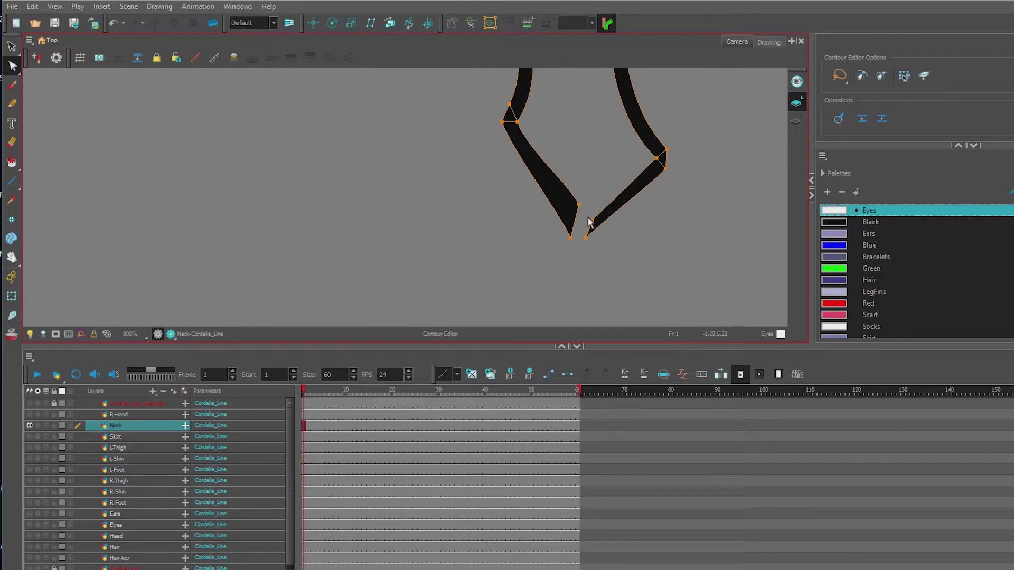
mouse_move(592, 220)
left_mouse_down()
mouse_move(603, 229)
mouse_move(588, 244)
mouse_move(597, 198)
mouse_move(581, 221)
mouse_move(575, 212)
left_mouse_up()
key("ctrl+z")
Delete the surplus contour points where the two lower neck lines meet so they form one clean corner.
scroll(594, 217, "up", 3)
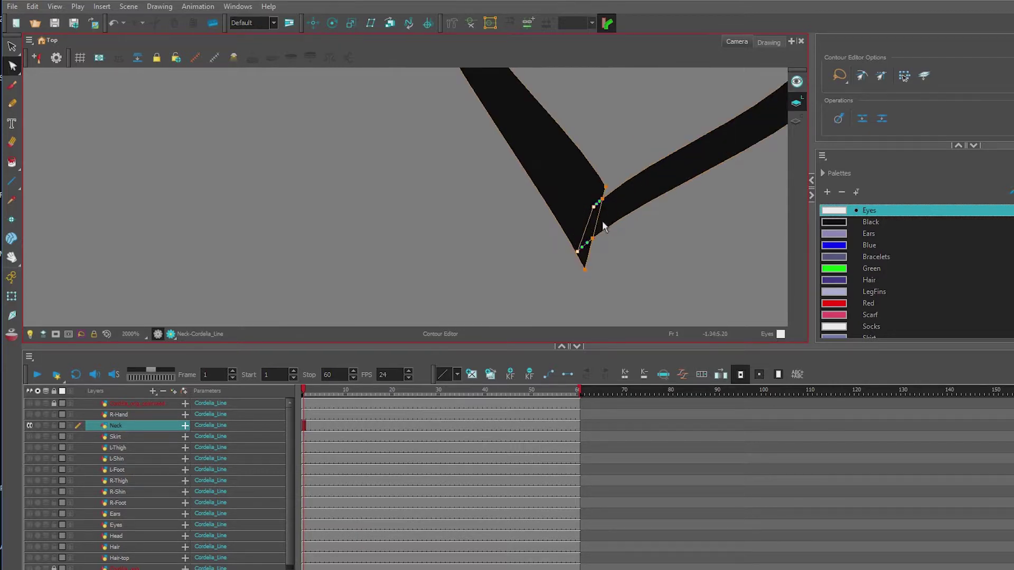
key("Delete")
left_click(605, 186)
key("Delete")
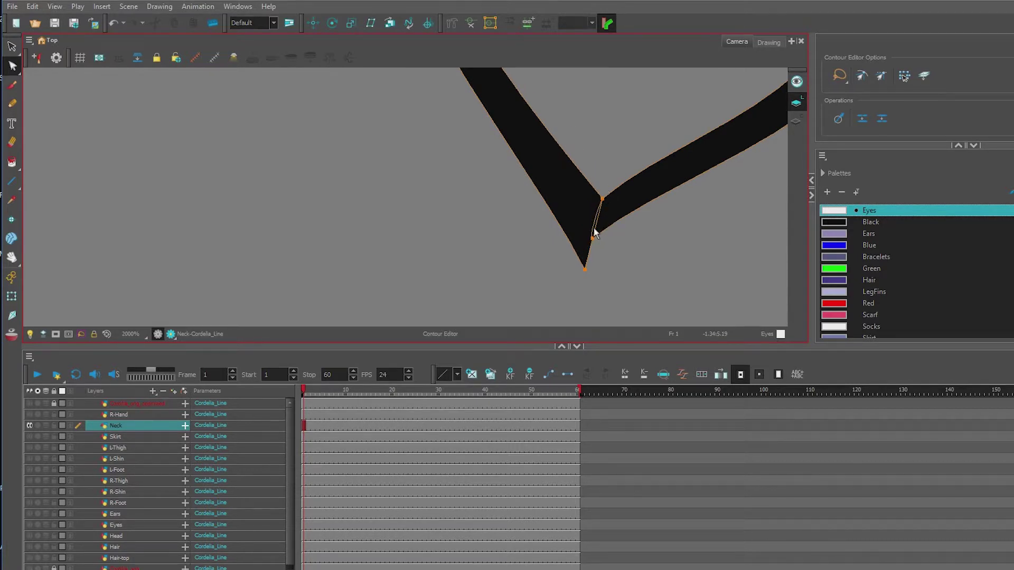
left_click(594, 237)
left_click(583, 269)
key("Delete")
Reshape the pointed base of the neck outline into a smooth rounded curve along its outer and inner contours.
scroll(593, 263, "down", 5)
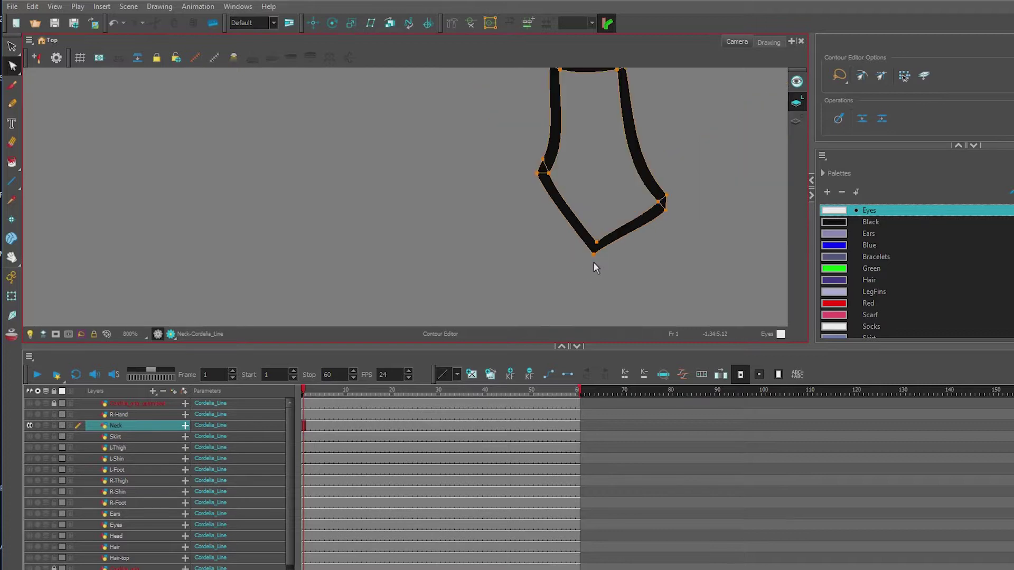
scroll(612, 267, "up", 2)
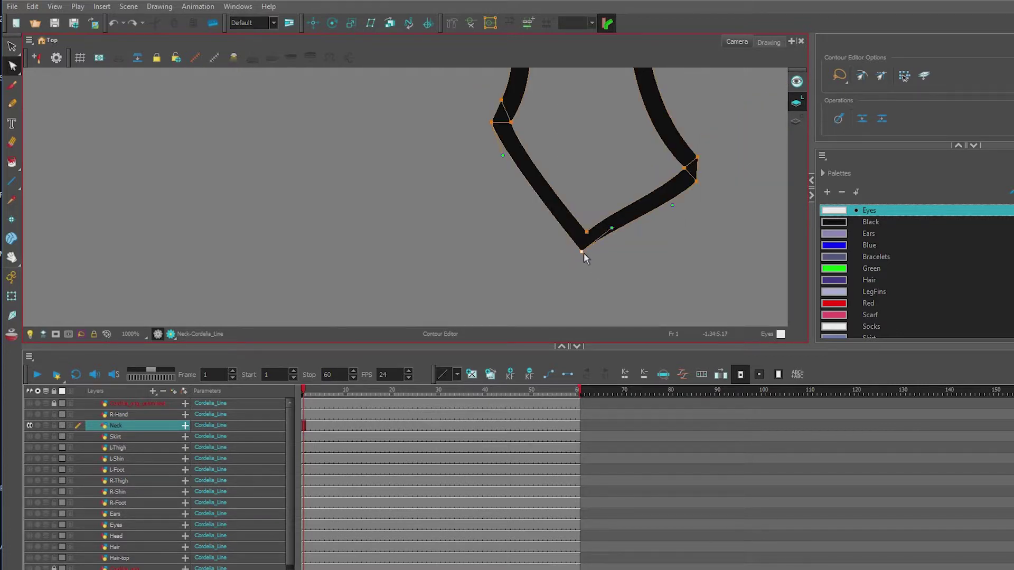
left_click(582, 252)
left_click_drag(582, 252, 619, 233)
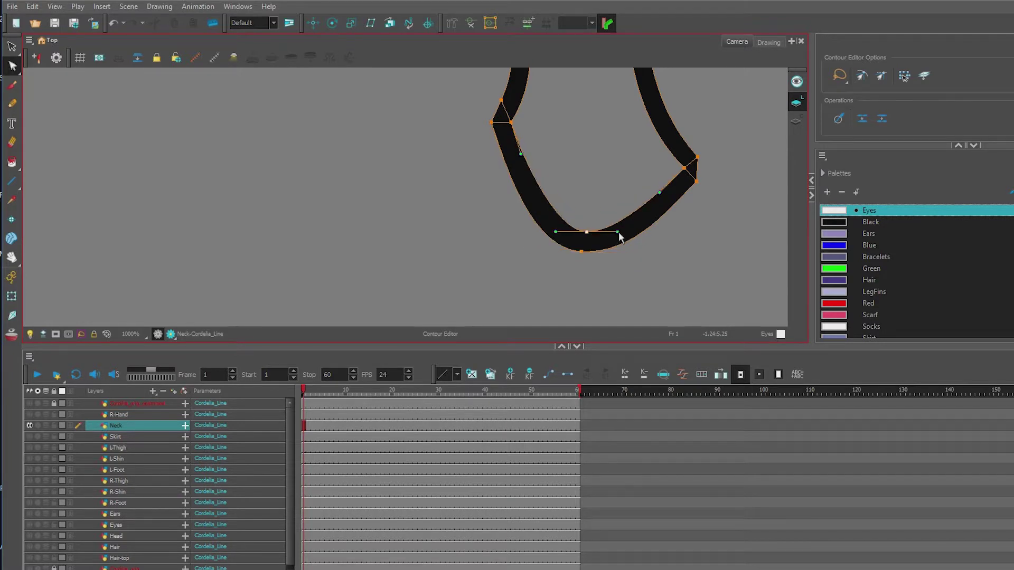
Compare the closed neck outline with the original full character drawing by switching the original on and off.
scroll(701, 191, "down", 4)
scroll(623, 184, "up", 4)
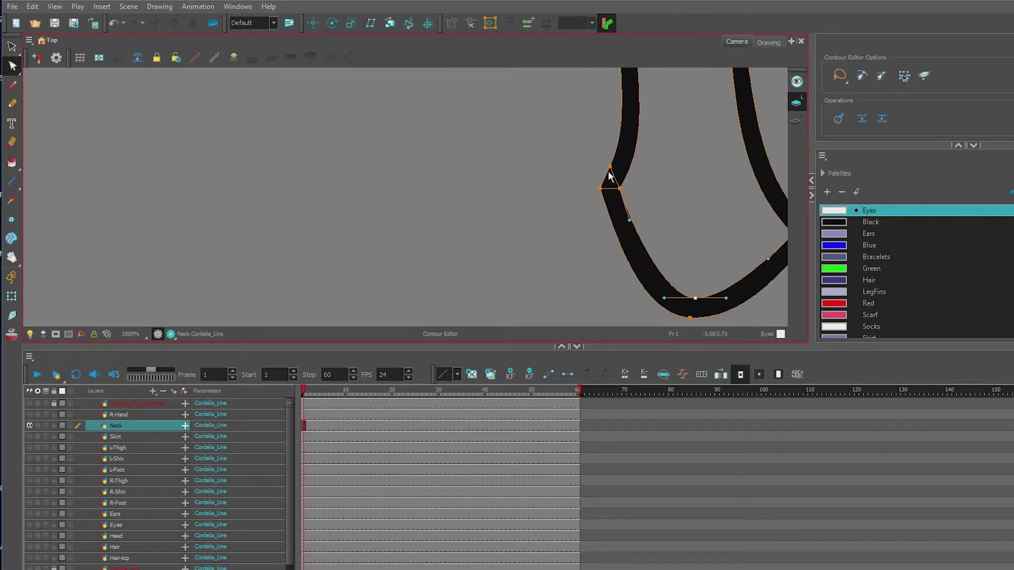
scroll(663, 211, "down", 2)
left_click(30, 403)
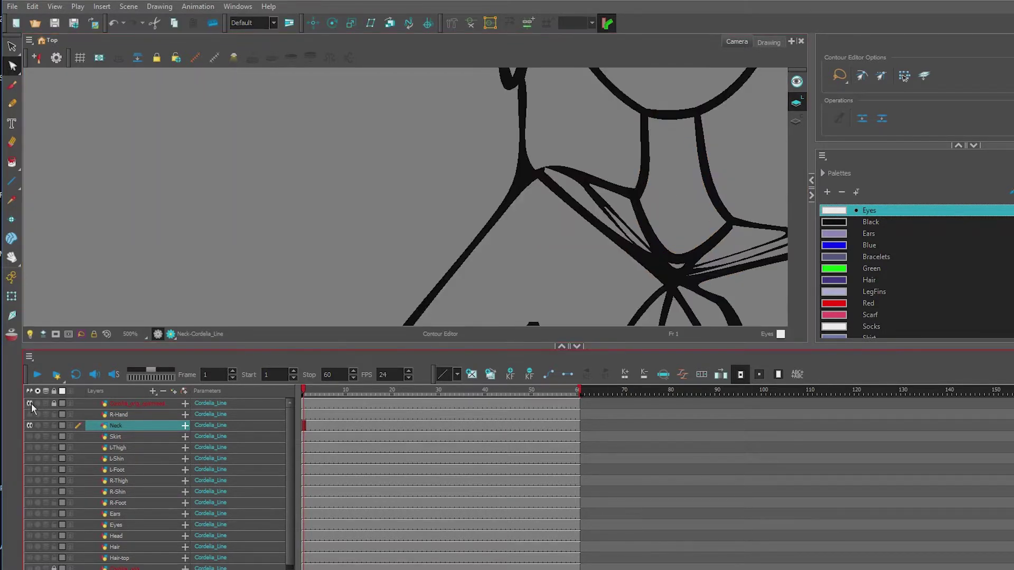
left_click(31, 403)
left_click(31, 403)
left_click(31, 403)
left_click(31, 404)
left_click(30, 404)
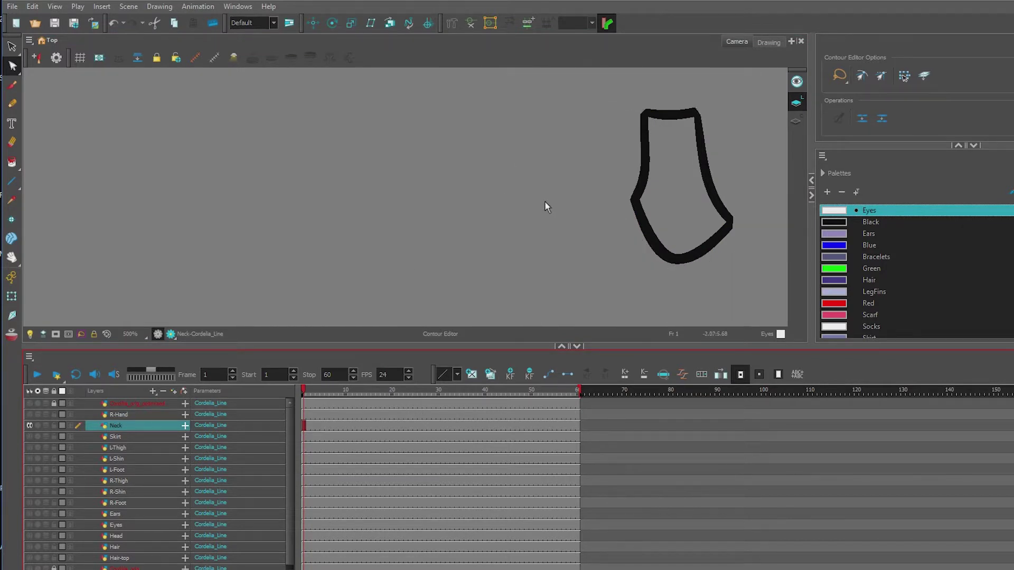
scroll(545, 203, "down", 2)
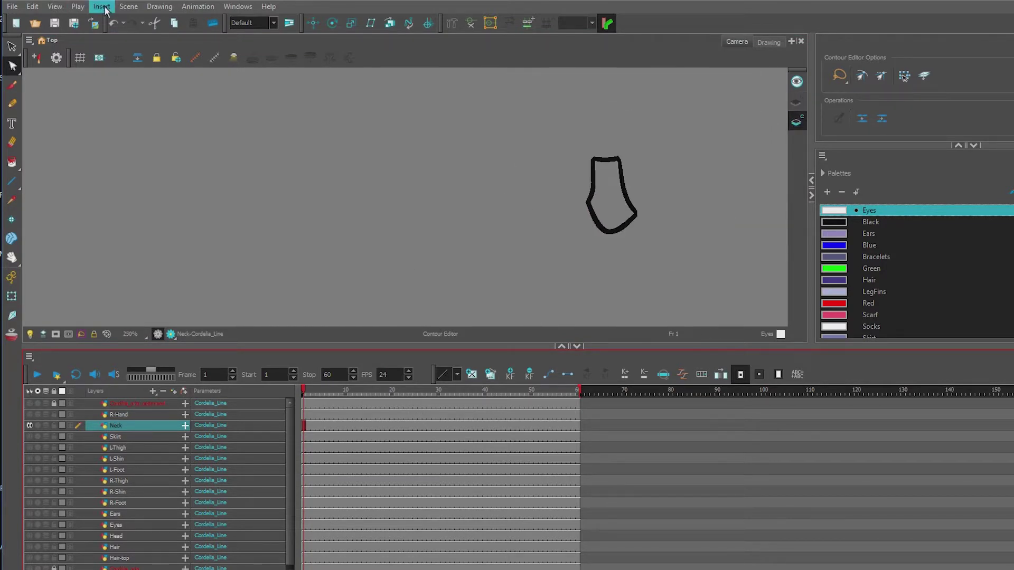
Create colour art from the Neck line art and fill the neck with the Skin colour.
left_click(12, 46)
left_click(160, 6)
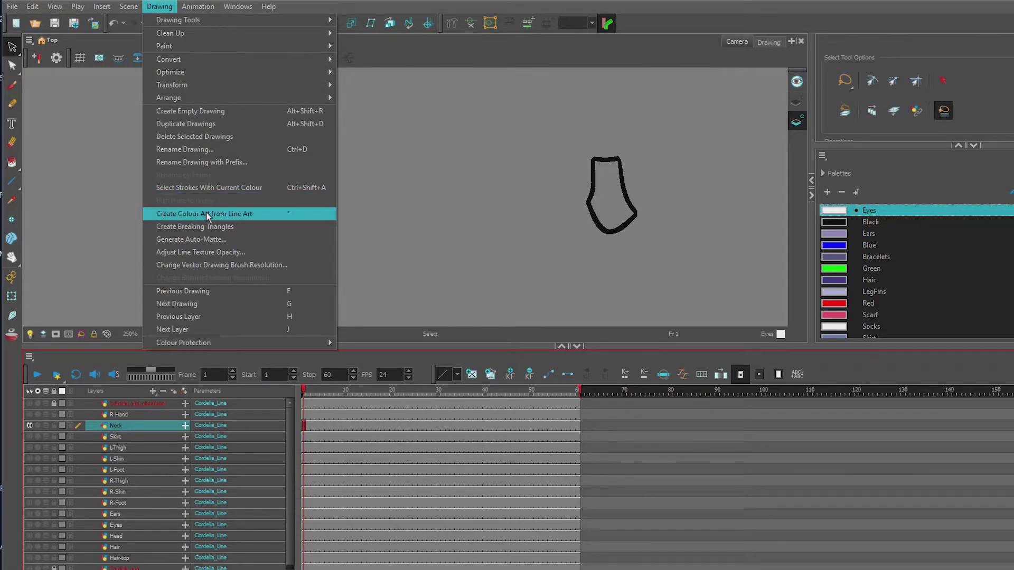
left_click(206, 214)
scroll(853, 307, "down", 1)
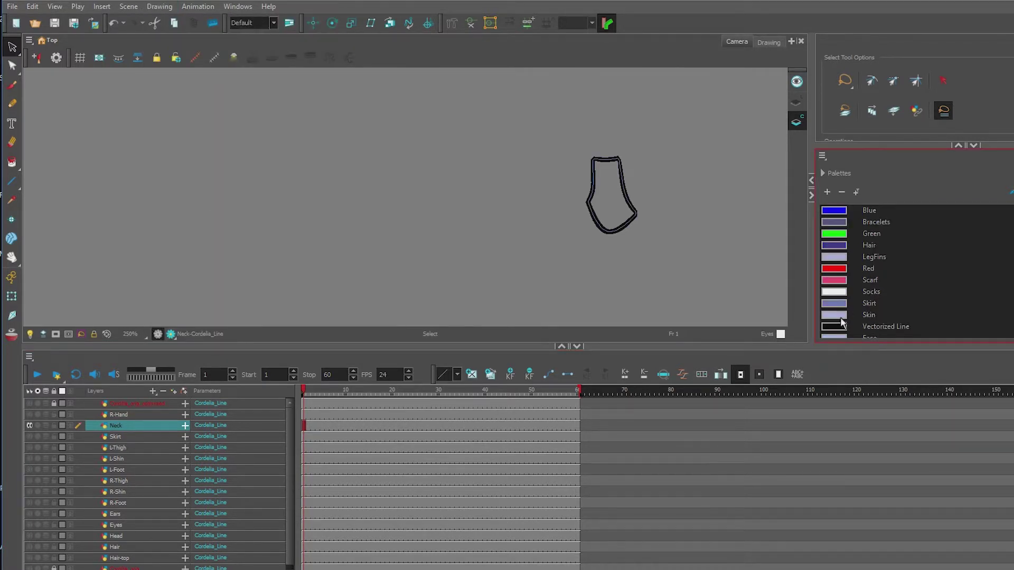
left_click(841, 317)
left_click(12, 163)
left_click(615, 192)
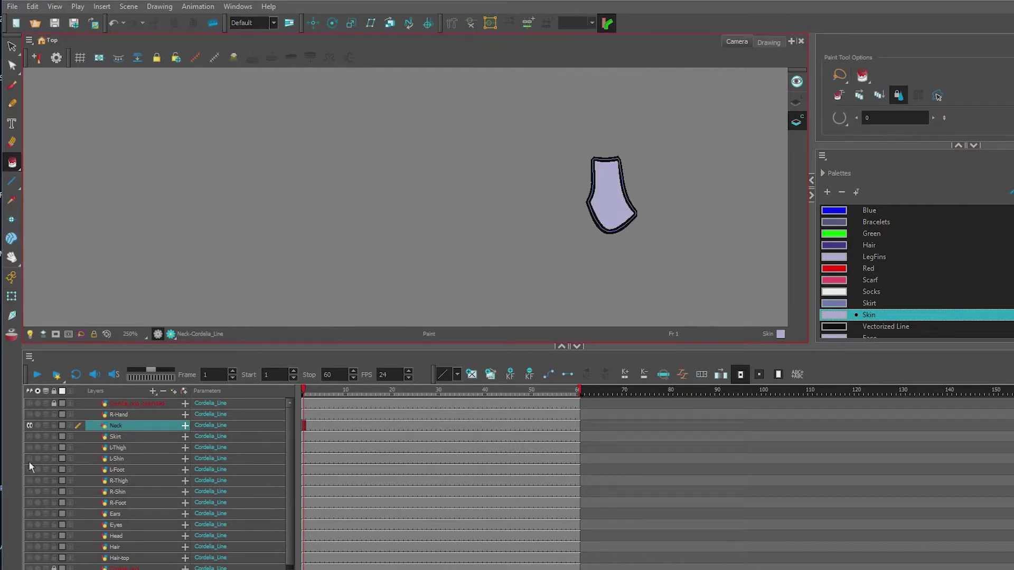
Show only the R-Hand layer, duplicate it and rename the copy Scarf.
left_click(30, 415)
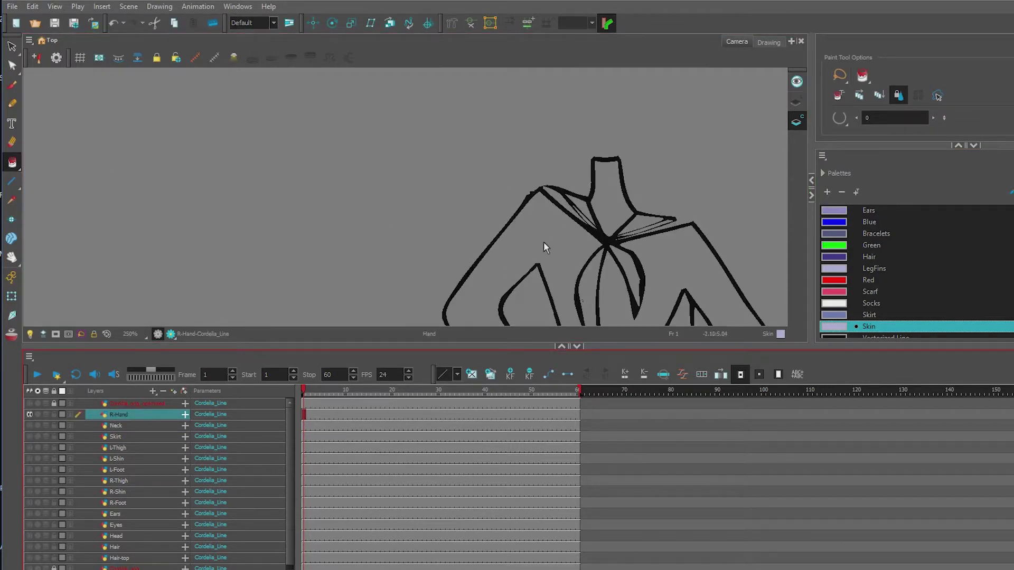
left_click_drag(546, 247, 473, 176)
right_click(114, 416)
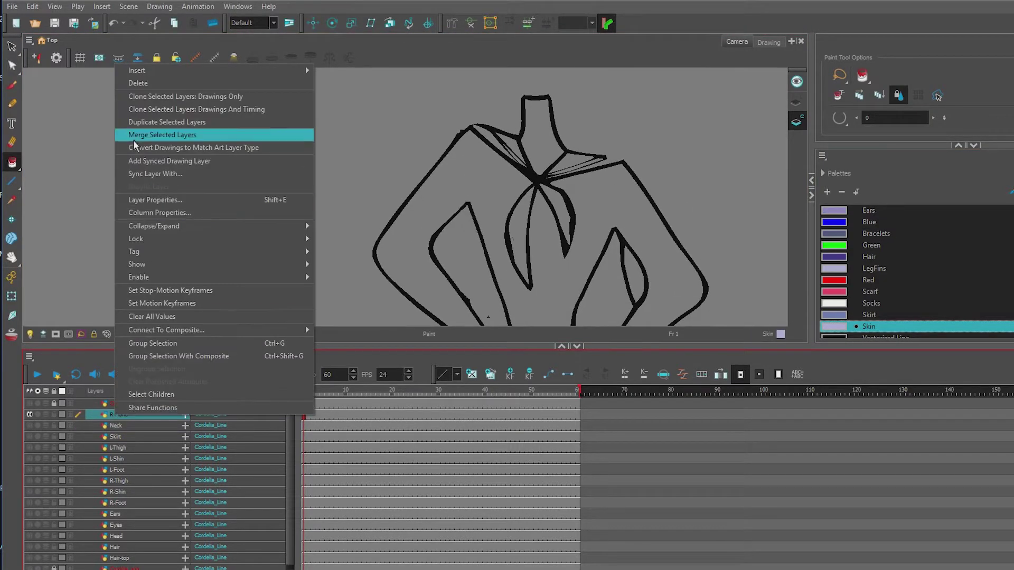
left_click(158, 122)
double_click(127, 426)
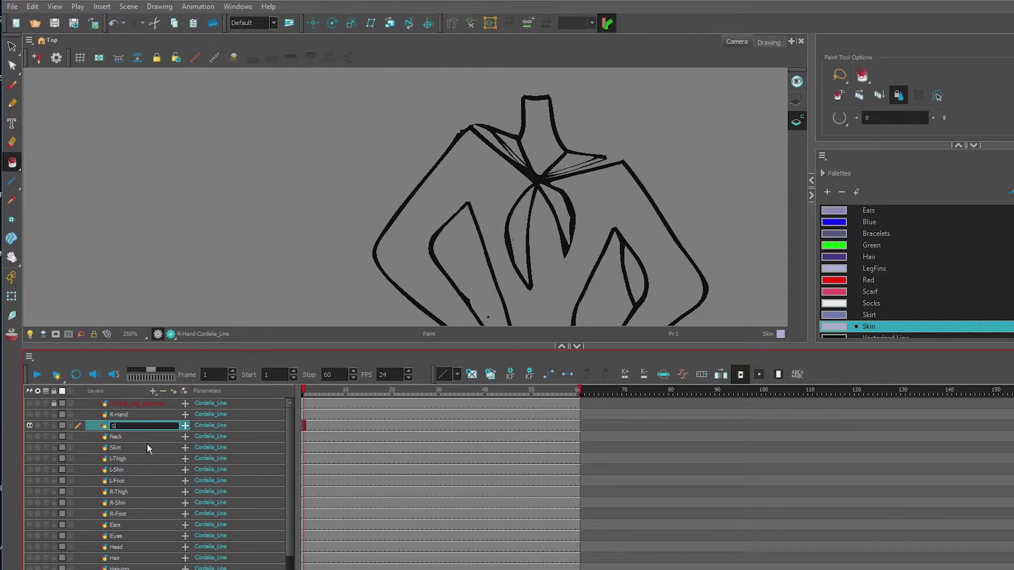
type("f")
key("Return")
Delete the neck, arm, hand and torso strokes from the Scarf layer's line art, leaving only the scarf and its collar.
scroll(489, 217, "down", 2)
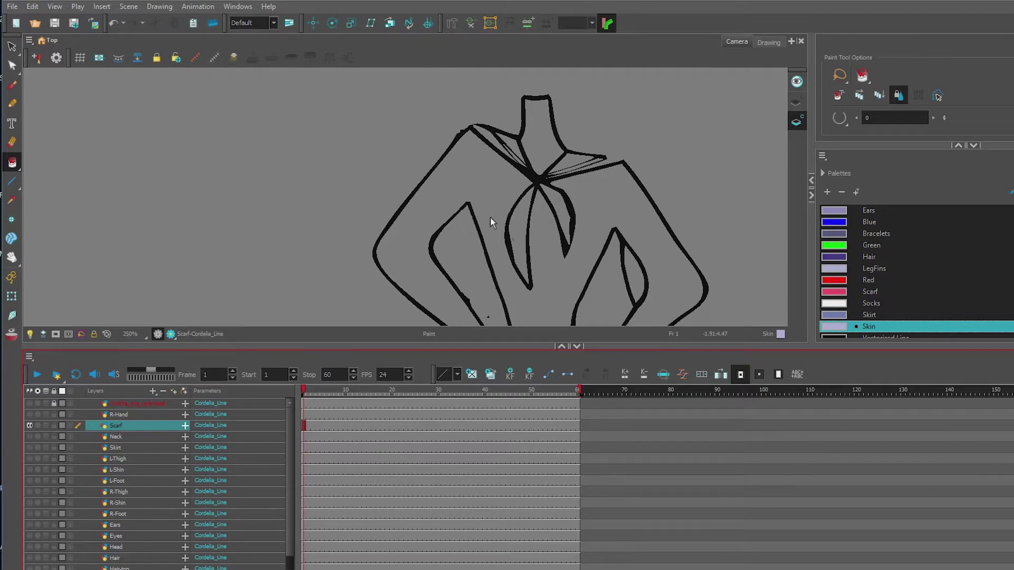
key("alt+s")
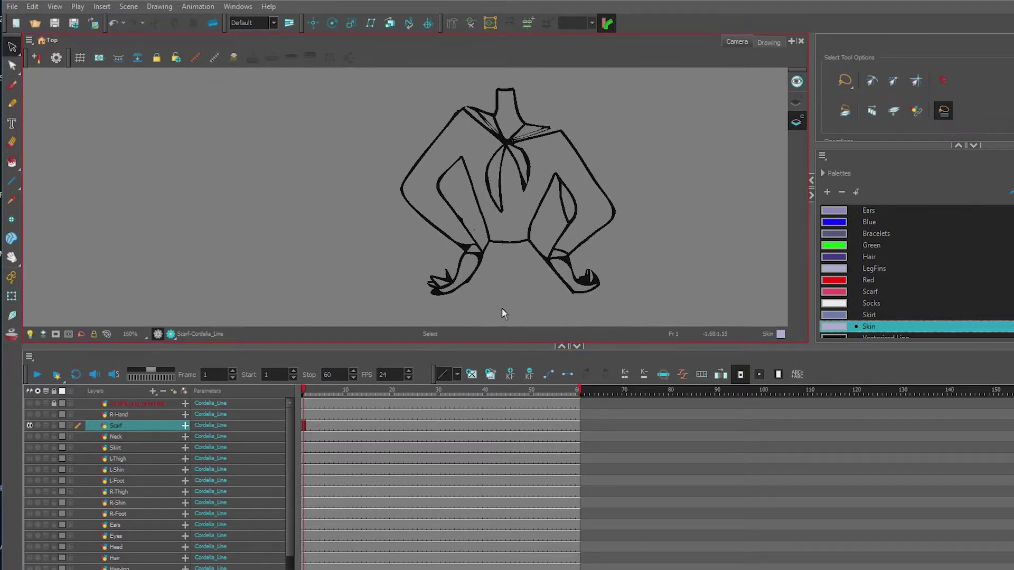
mouse_move(625, 157)
left_mouse_down()
mouse_move(420, 208)
mouse_move(638, 309)
mouse_move(610, 179)
left_mouse_up()
left_click(797, 101)
mouse_move(550, 108)
left_mouse_down()
mouse_move(554, 207)
mouse_move(561, 200)
mouse_move(488, 222)
mouse_move(455, 161)
mouse_move(394, 180)
mouse_move(415, 320)
mouse_move(737, 264)
mouse_move(621, 142)
mouse_move(606, 149)
mouse_move(451, 78)
left_mouse_up()
key("Delete")
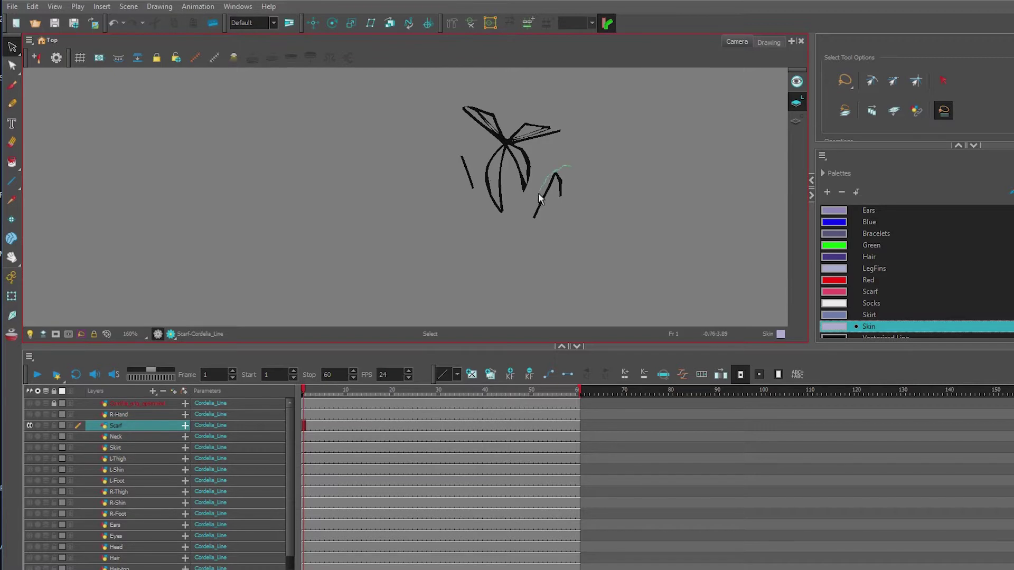
mouse_move(541, 203)
left_mouse_down()
mouse_move(562, 170)
mouse_move(534, 221)
left_mouse_up()
key("Delete")
left_click_drag(478, 194, 479, 196)
key("Delete")
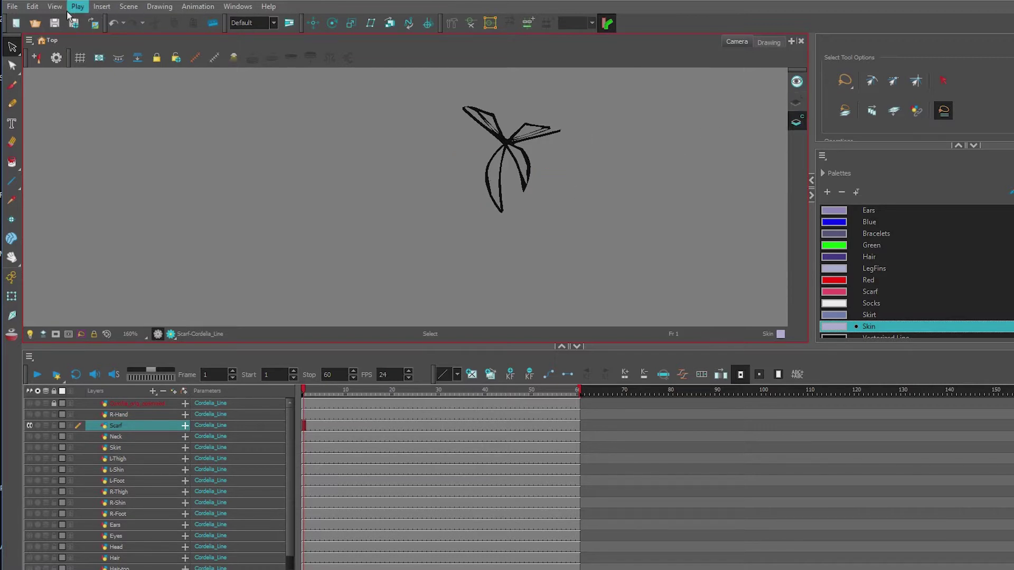
Create colour art from the scarf's line art and fill the main sections of its wings and tails with the Scarf colour.
left_click(160, 7)
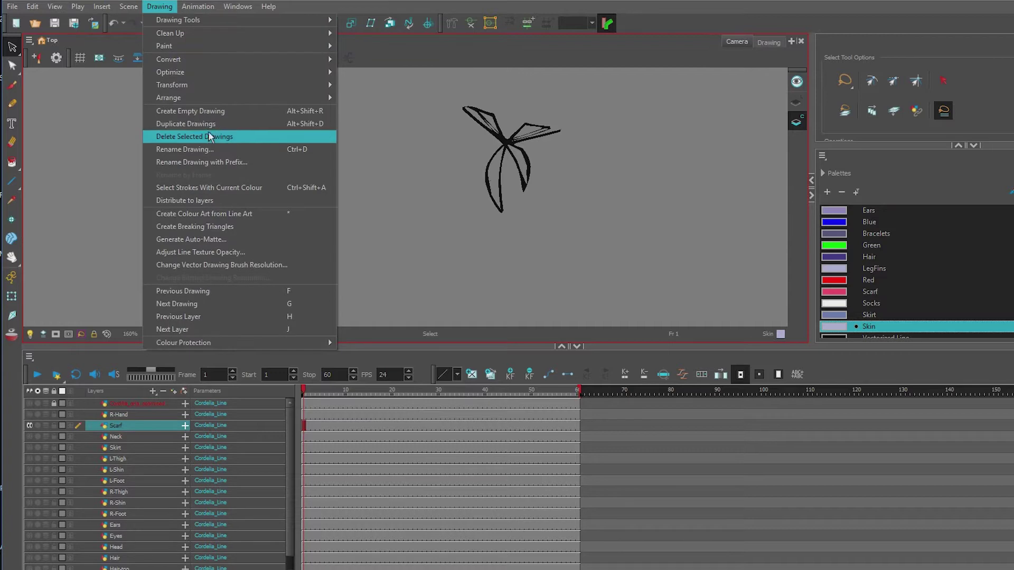
left_click(219, 214)
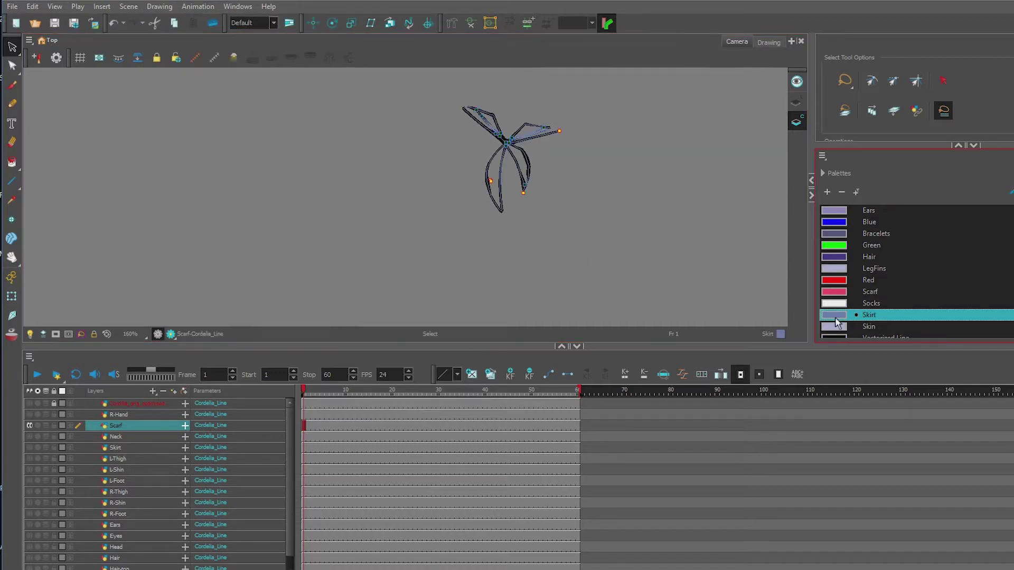
scroll(841, 306, "down", 2)
left_click(831, 271)
left_click(11, 162)
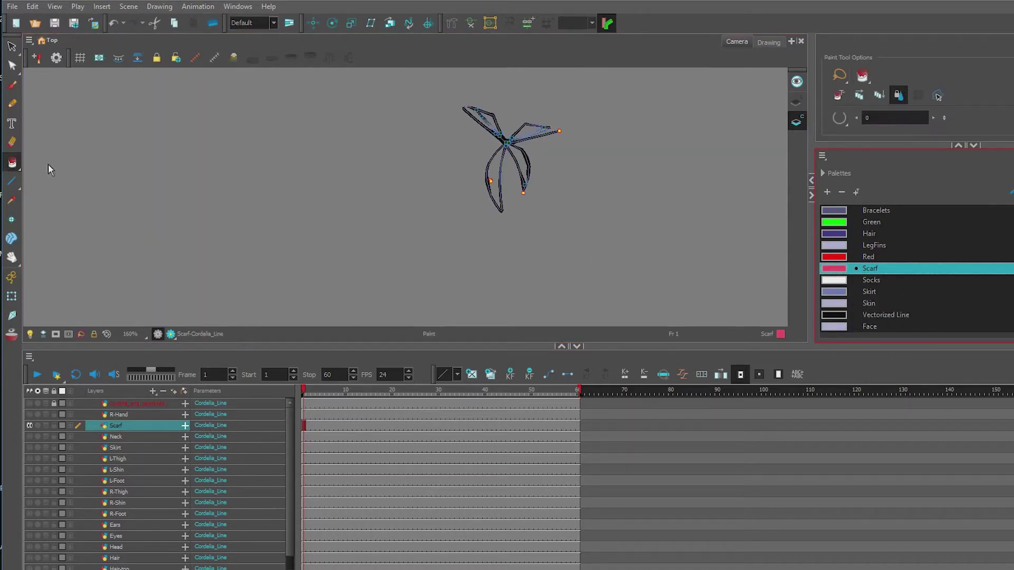
left_click(490, 122)
left_click(530, 132)
left_click(475, 117)
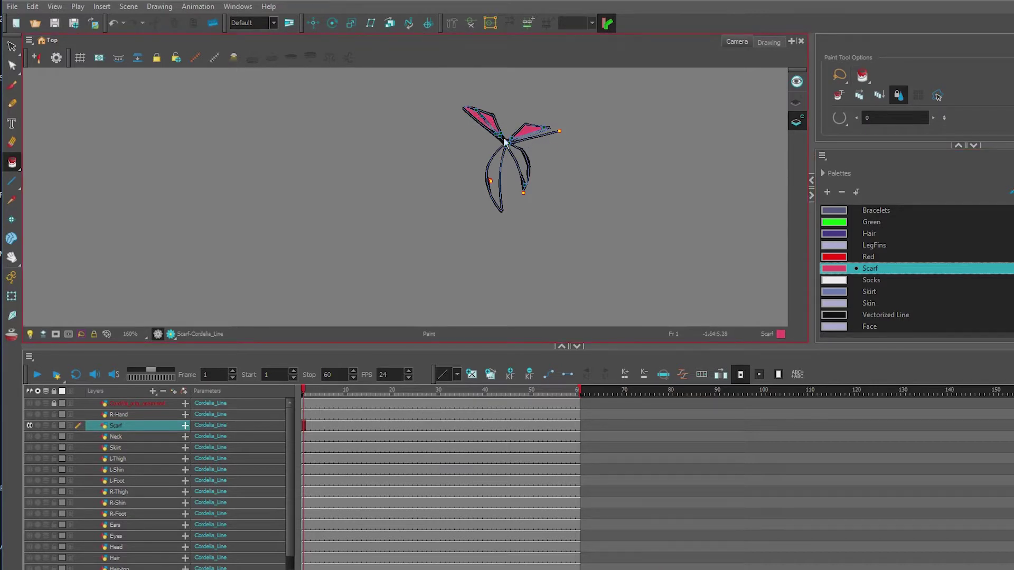
left_click(520, 162)
left_click(496, 168)
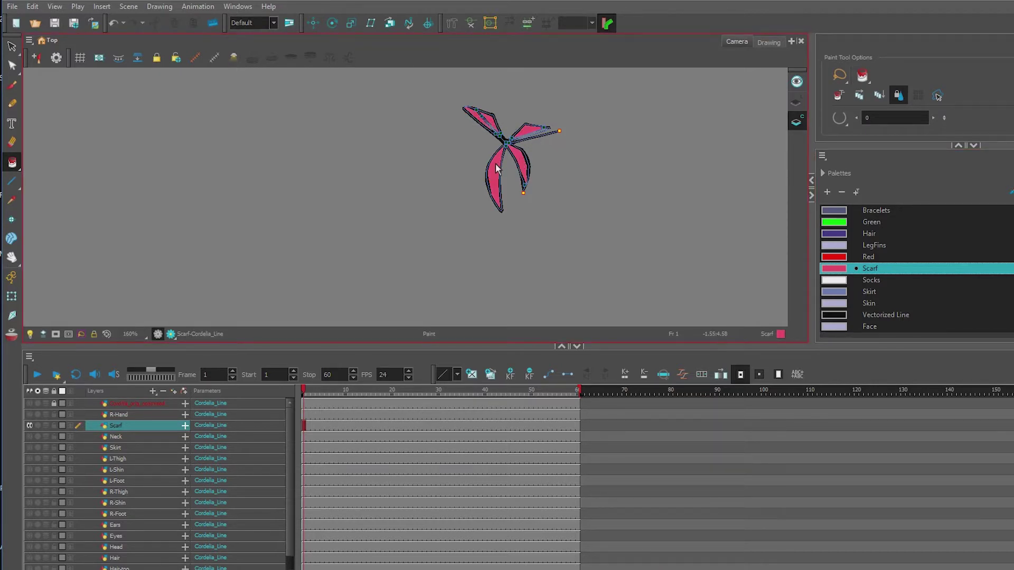
Try to bridge the open gap at the right scarf wing's tip by pulling its contour to the lower stroke's end.
left_click(12, 65)
scroll(559, 121, "up", 5)
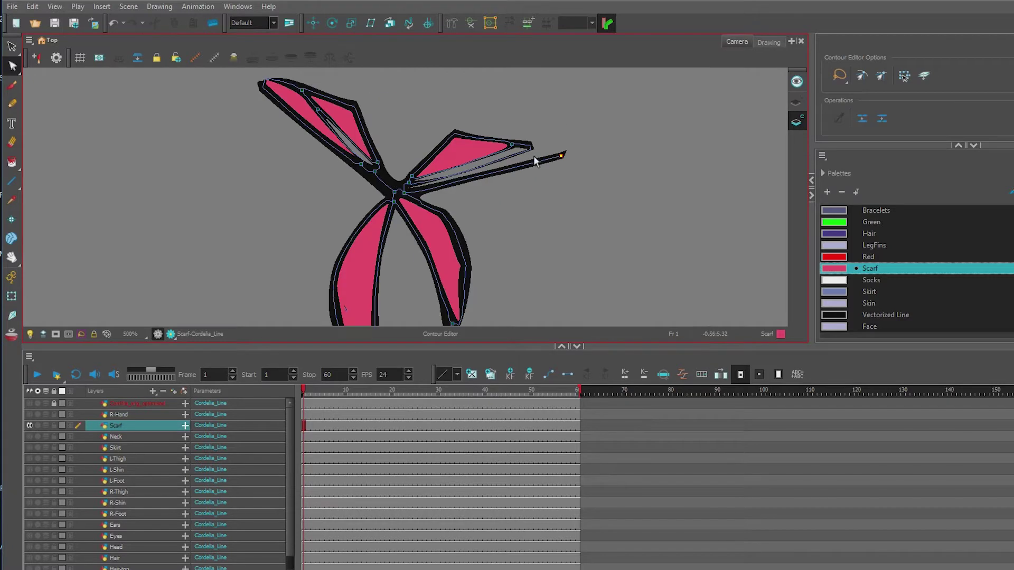
left_click(530, 151)
scroll(530, 148, "up", 5)
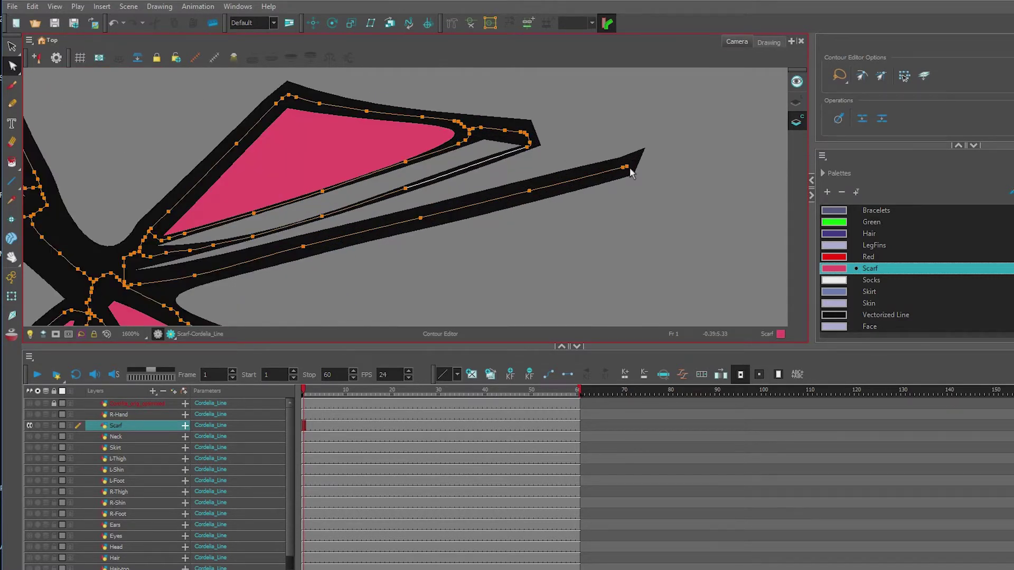
left_click_drag(627, 167, 587, 147)
mouse_move(531, 153)
left_mouse_down()
mouse_move(613, 141)
mouse_move(643, 151)
mouse_move(624, 167)
left_mouse_up()
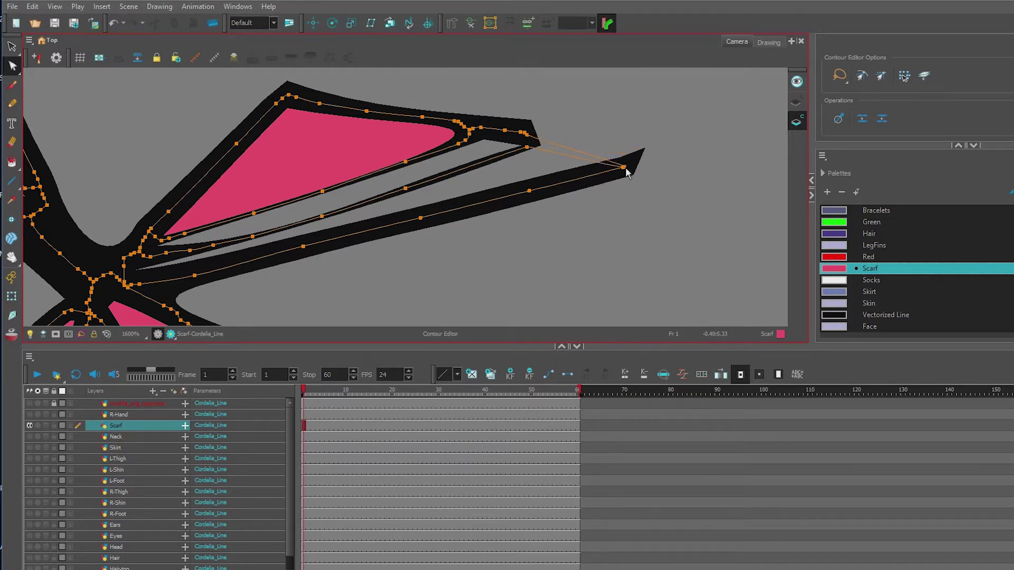
key("ctrl+z")
key("ctrl+z")
key("ctrl+z")
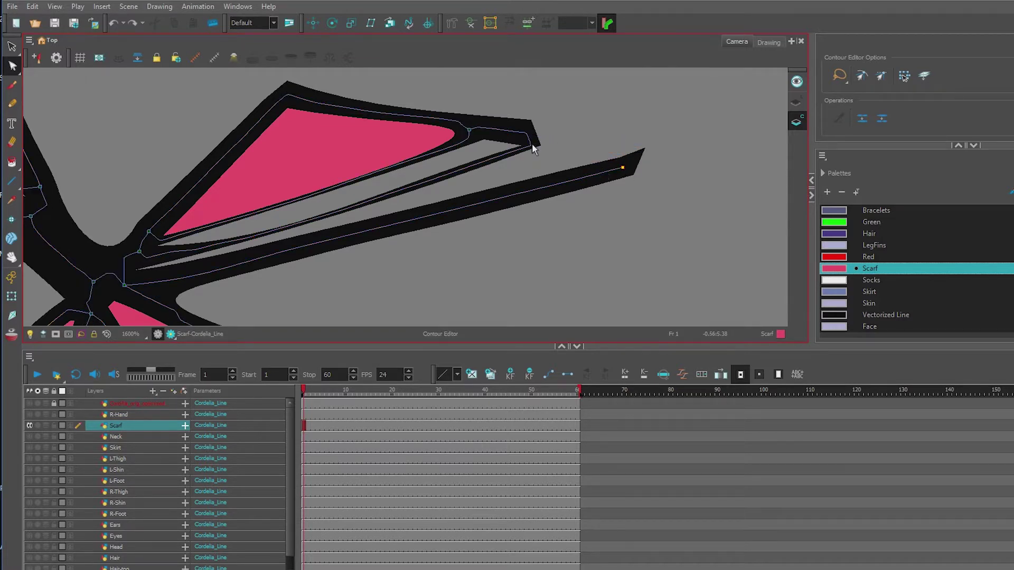
Retry stretching the upper stroke's contour across the right wing's gap, test a fill with the Scarf colour, and undo it.
left_click(530, 146)
left_click_drag(530, 143, 624, 167)
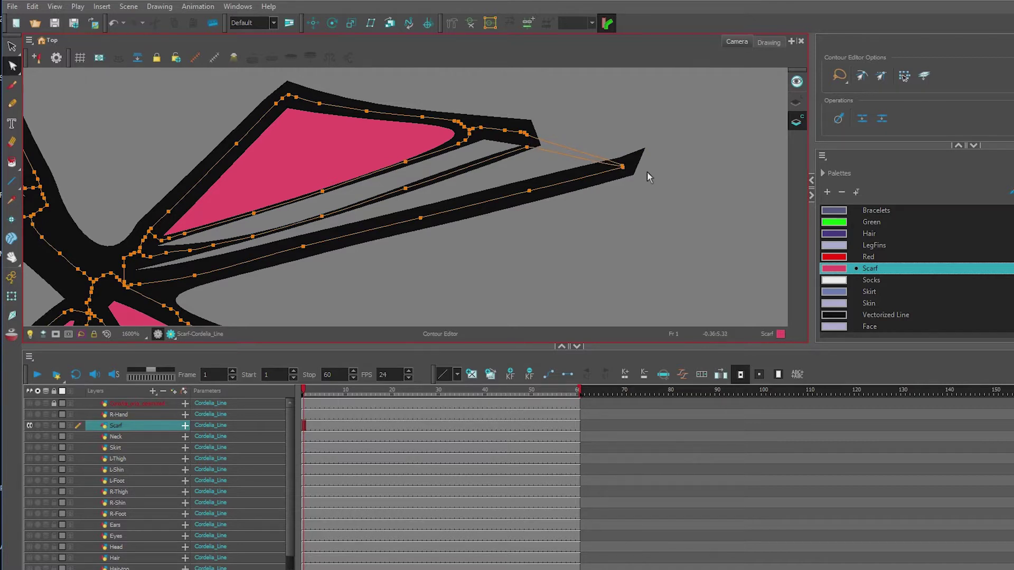
key("alt+i")
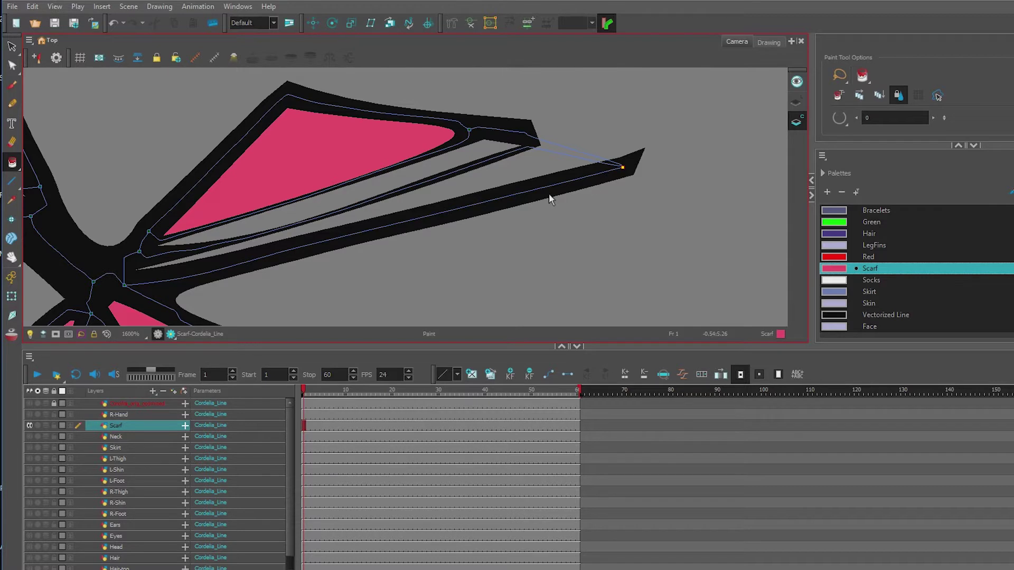
left_click(449, 170)
key("ctrl+z")
Pull the contour at the right wing's upper tip slightly outwards past the line art.
key("alt+q")
key("ctrl+a")
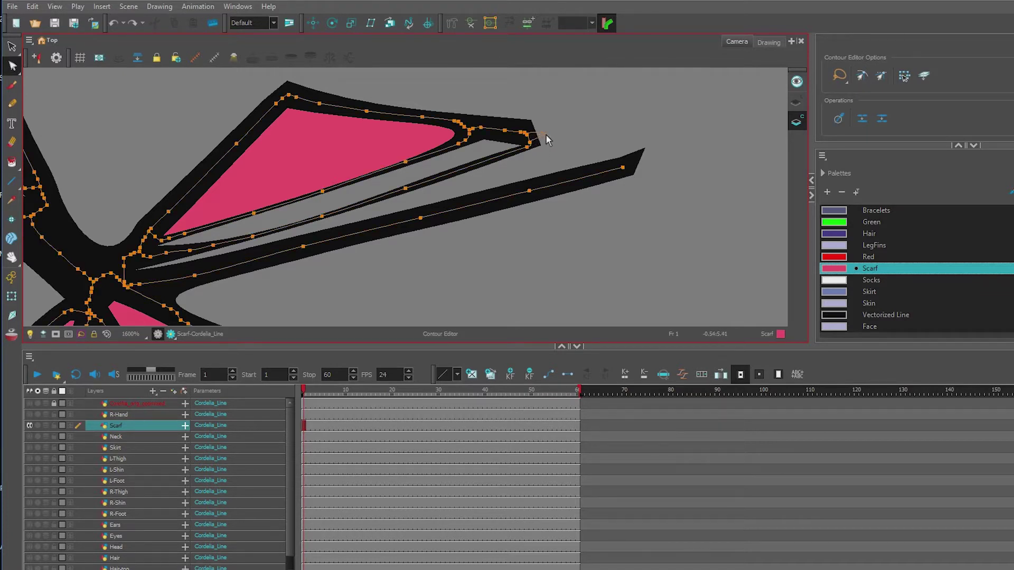
left_click_drag(546, 135, 622, 168)
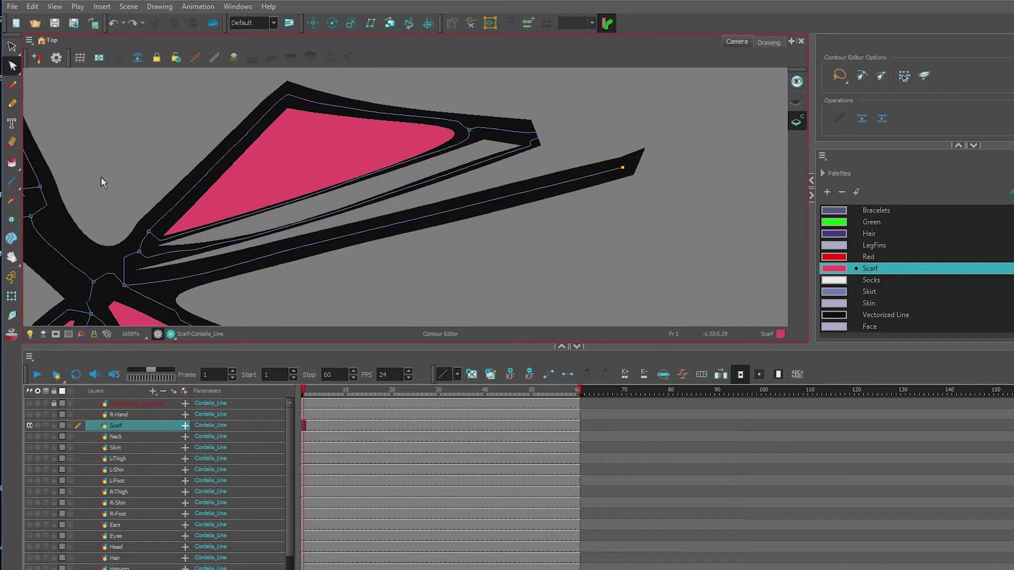
Close the gap between the right wing's two stroke ends with the Close Gap tool and fill its unpainted areas with the Scarf colour.
left_click(11, 163)
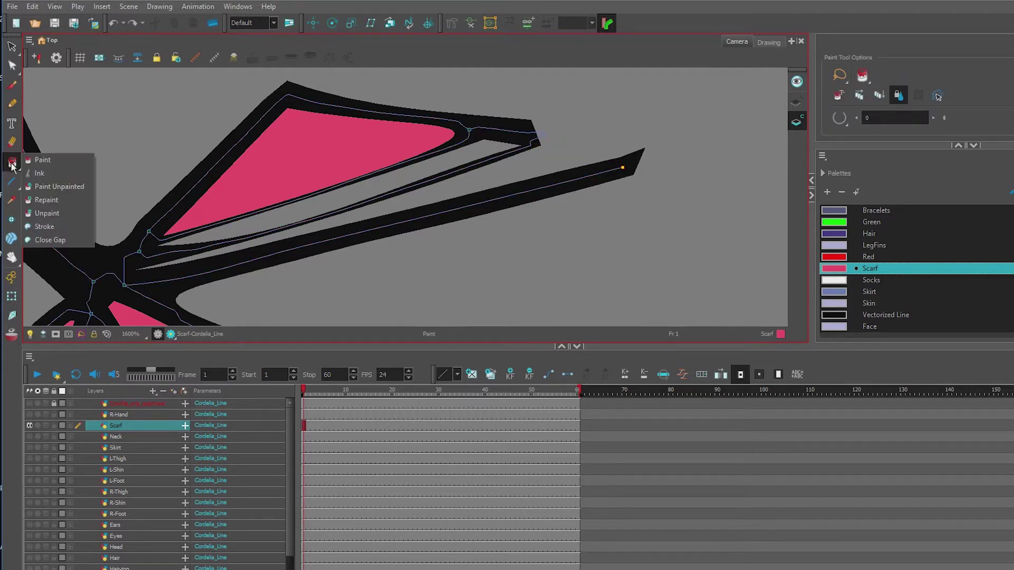
left_click(55, 239)
left_click_drag(623, 168, 623, 168)
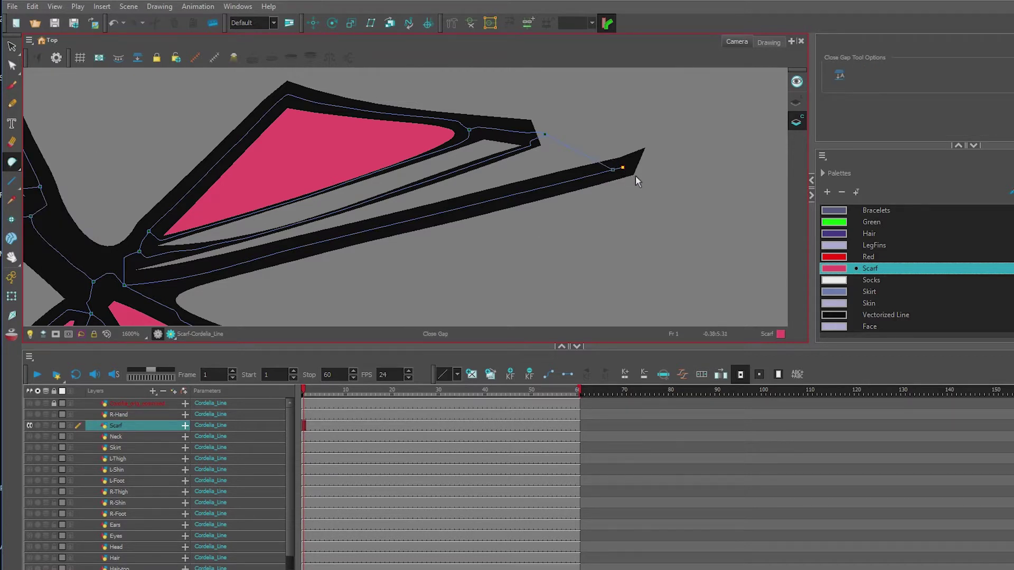
left_click_drag(12, 163, 37, 162)
left_click(495, 164)
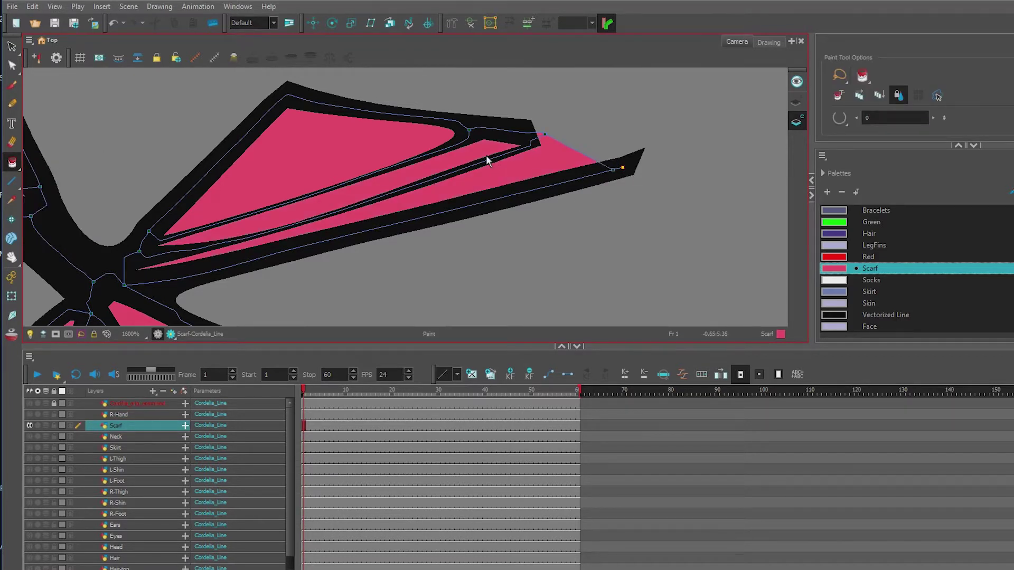
Switch to the Line Art layer and delete the surplus contour points and inner segments at the left scarf wing's tip.
scroll(317, 193, "down", 4)
left_click_drag(285, 210, 476, 216)
scroll(347, 131, "up", 5)
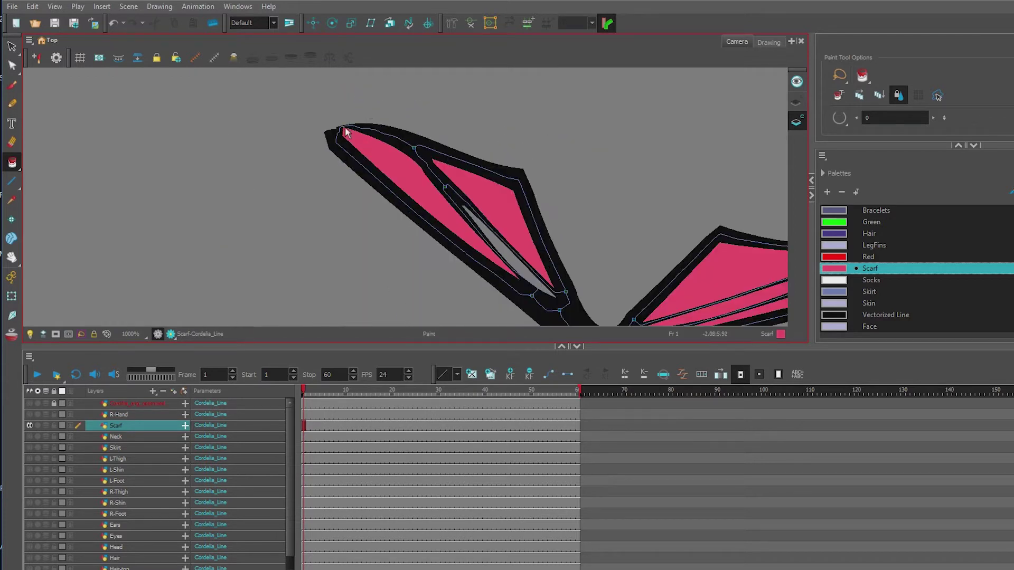
left_click(12, 66)
left_click(796, 103)
left_click(363, 116)
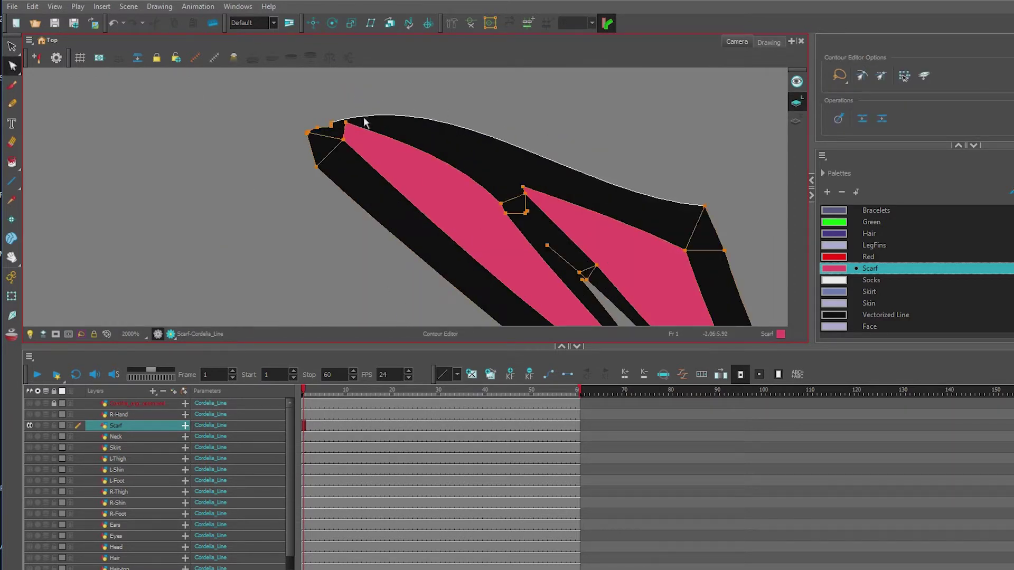
left_click(332, 127)
key("Delete")
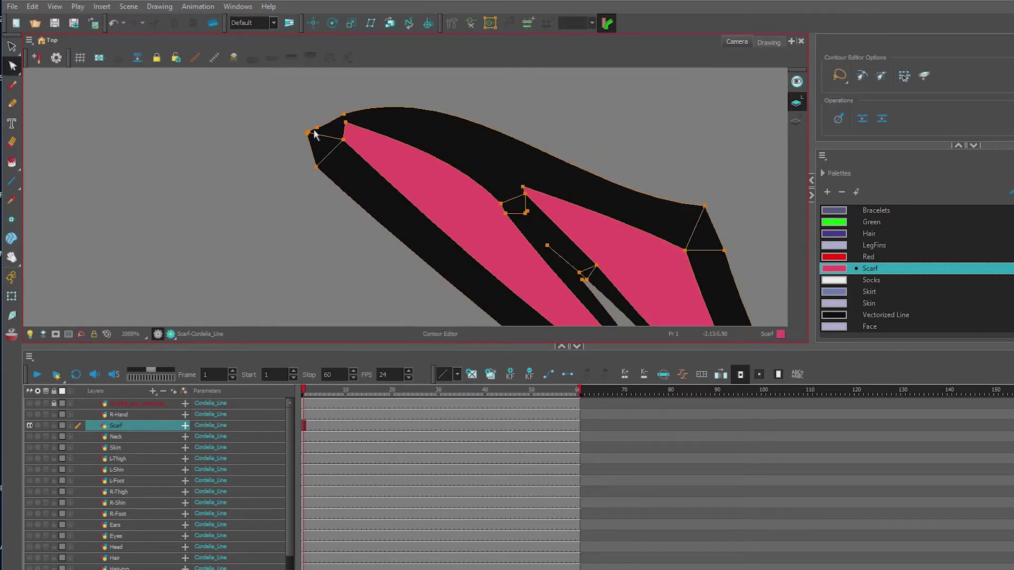
left_click(317, 128)
key("Delete")
left_click(319, 151)
left_click(318, 159)
key("Delete")
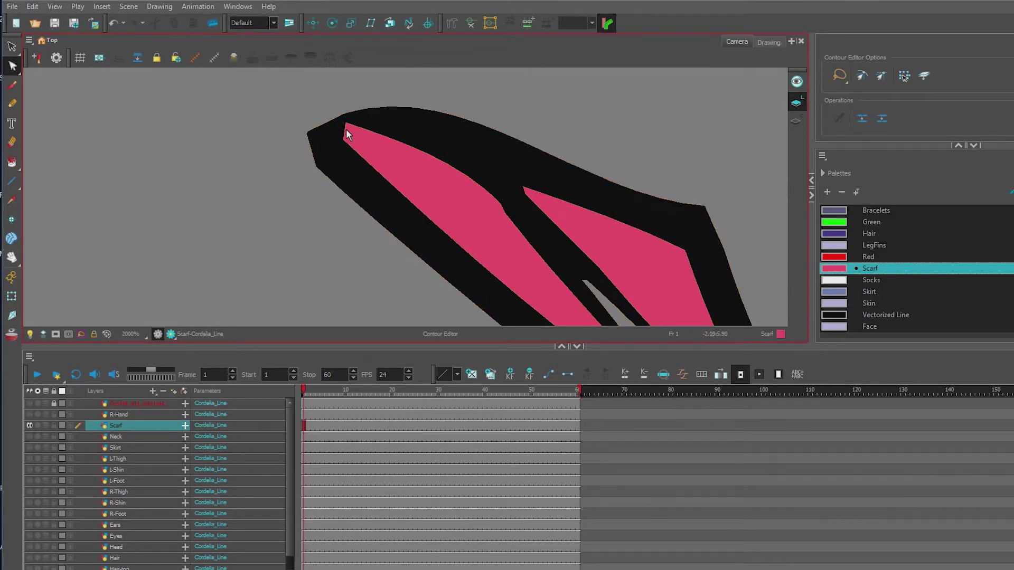
Reshape the left scarf wing's tip by moving its upper corner point and flattening the curve of the upper edge.
left_click(346, 127)
left_click(310, 135)
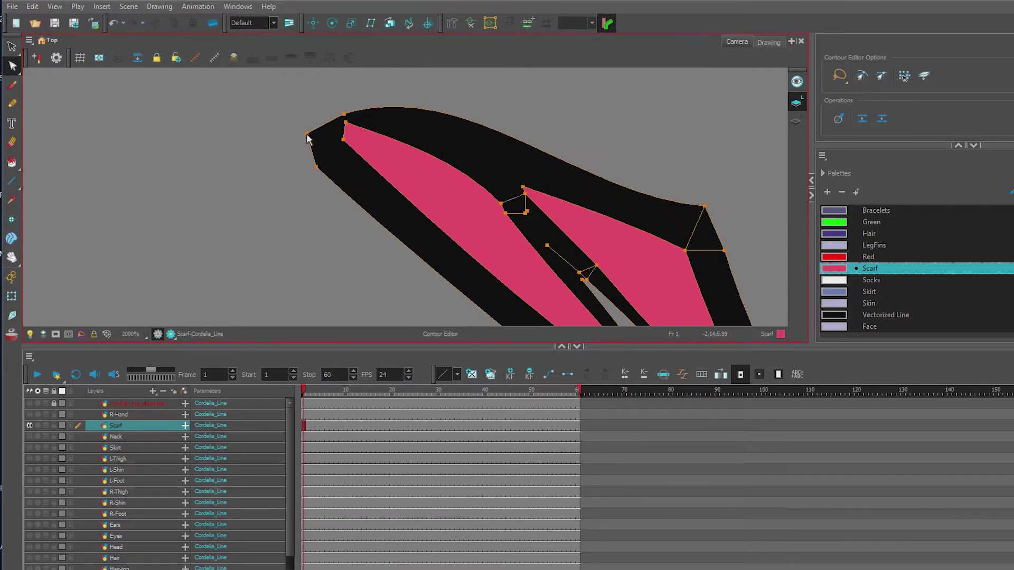
scroll(345, 120, "down", 5)
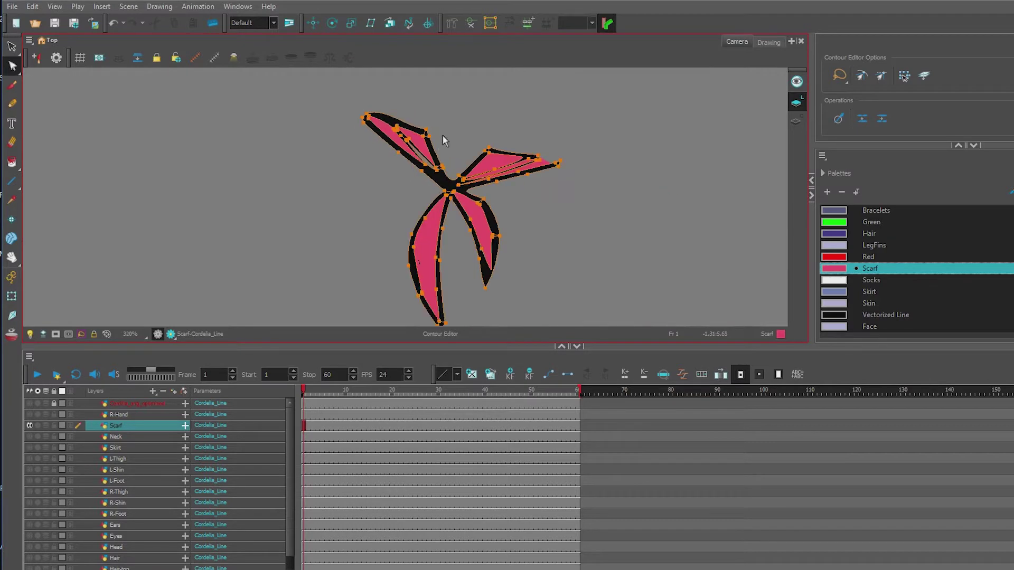
scroll(442, 135, "up", 4)
left_click_drag(352, 131, 346, 135)
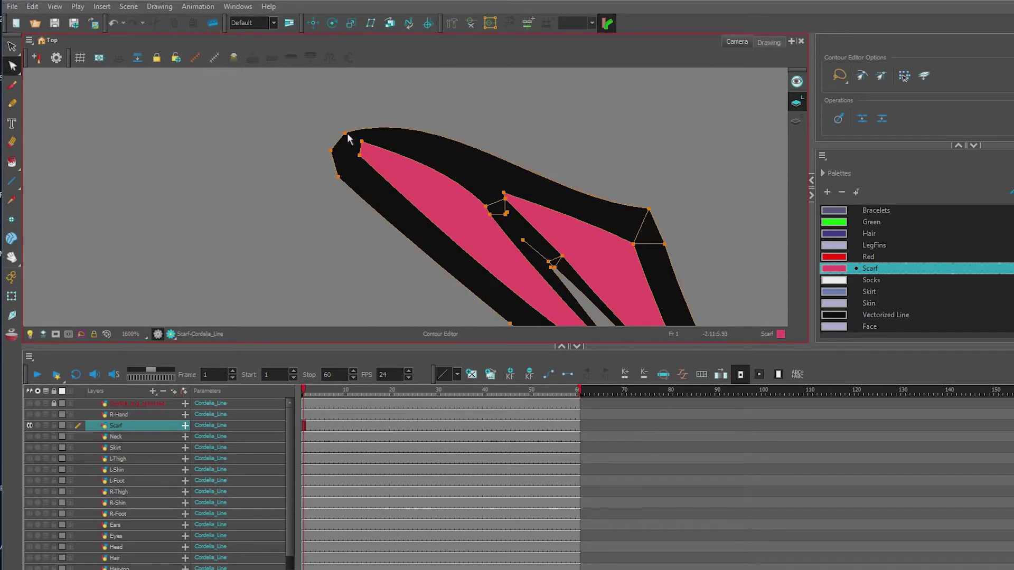
left_click_drag(445, 104, 440, 135)
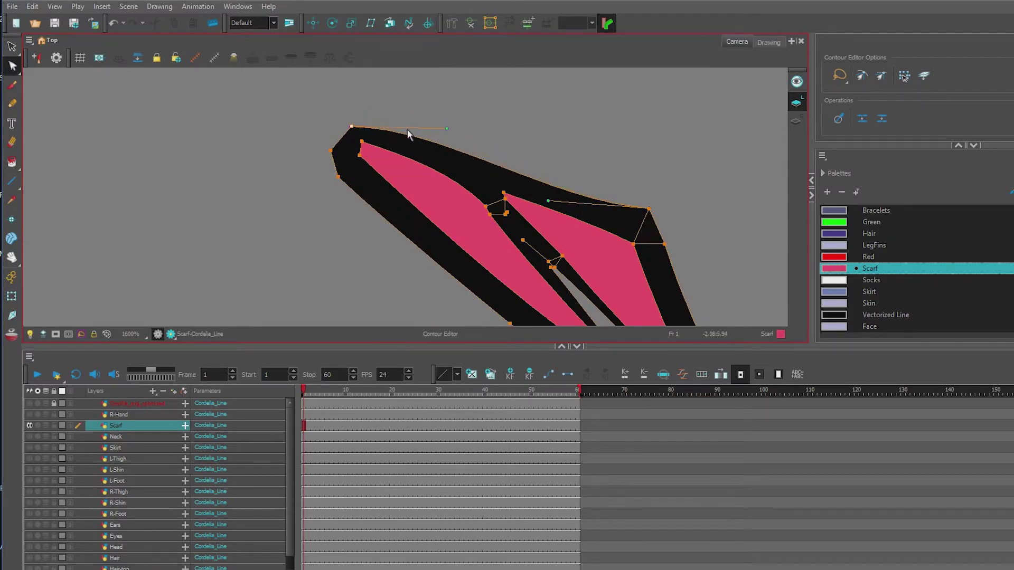
scroll(442, 134, "down", 7)
scroll(449, 213, "down", 3)
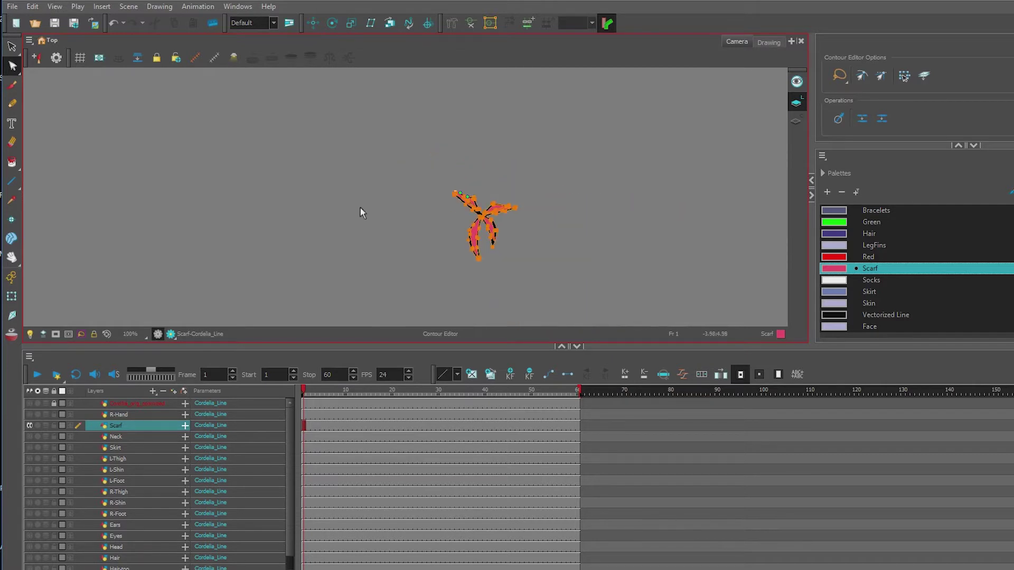
Isolate the R-Hand layer in place of the Scarf layer and activate the Select tool.
left_click(30, 426)
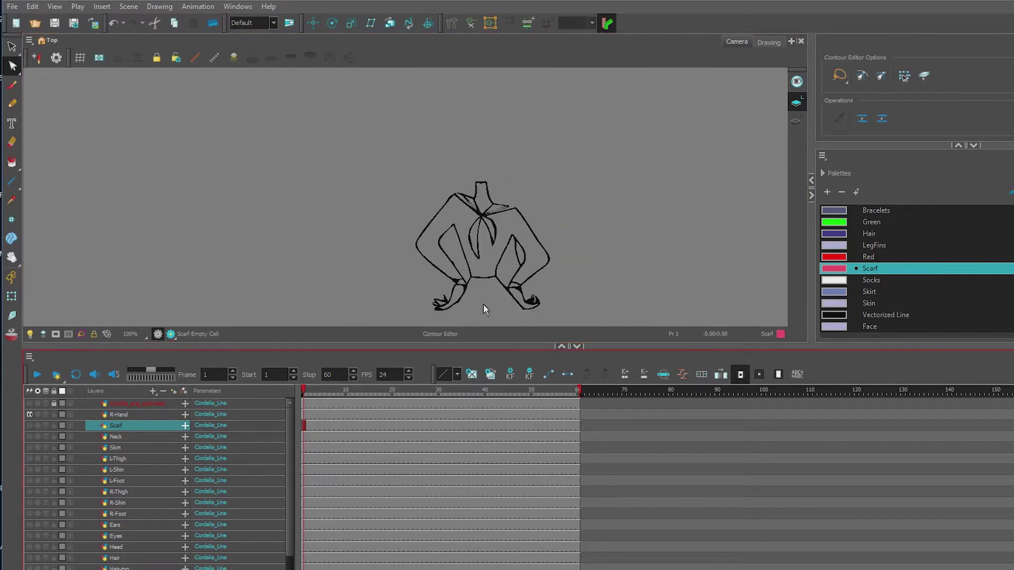
key("alt+s")
left_click(123, 436)
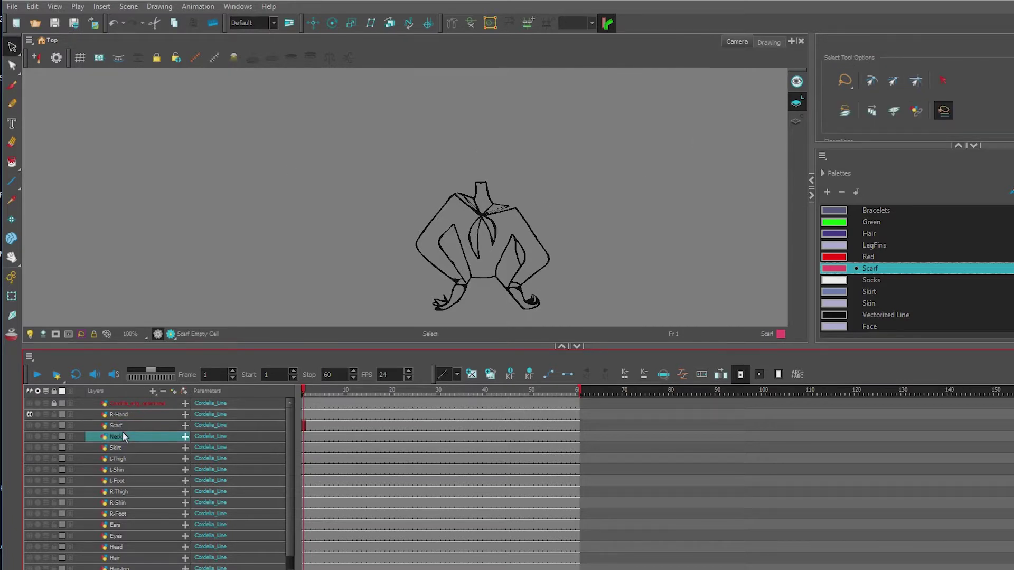
Delete the neck, scarf, torso and opposite-arm strokes from the R-Hand drawing, keeping only the right arm's outline.
mouse_move(471, 161)
left_mouse_down()
mouse_move(480, 271)
mouse_move(488, 166)
mouse_move(468, 167)
left_mouse_up()
key("Delete")
left_click(460, 244)
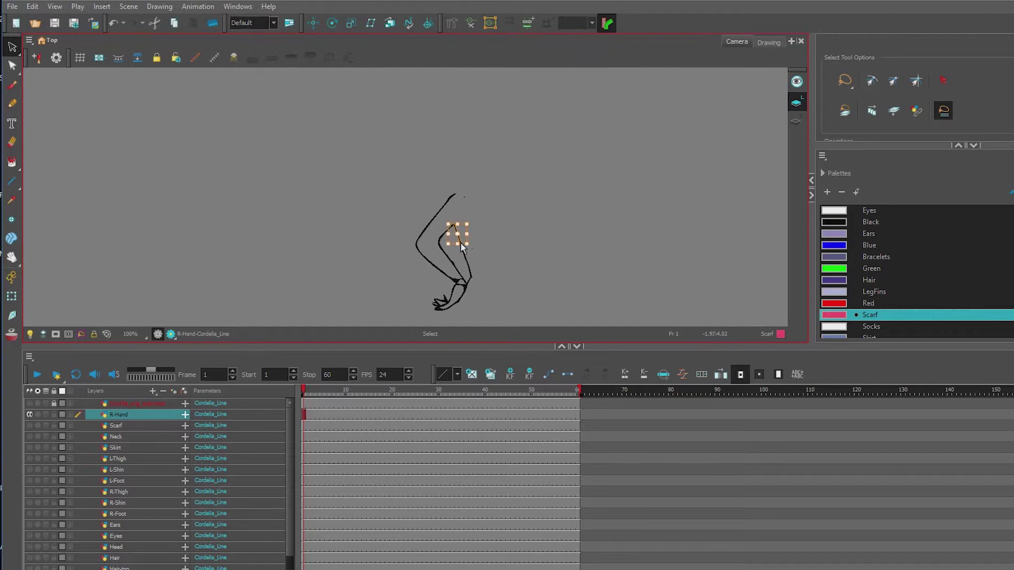
key("Delete")
left_click_drag(461, 242, 466, 279)
left_click_drag(476, 238, 476, 243)
key("Delete")
key("Delete")
Duplicate the R-Hand layer, name the copy R-UpperArm, and isolate the copy.
right_click(129, 414)
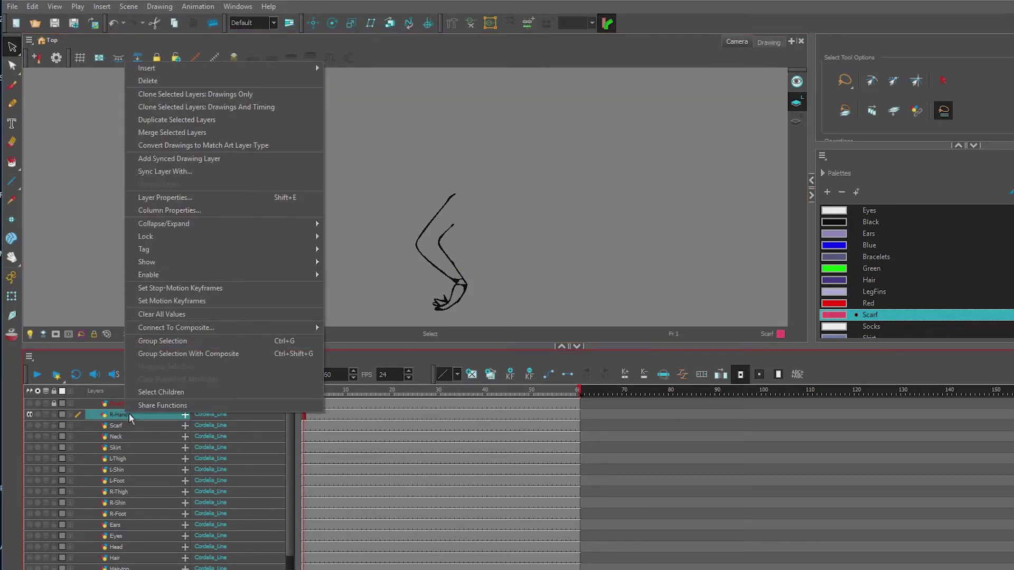
left_click(183, 120)
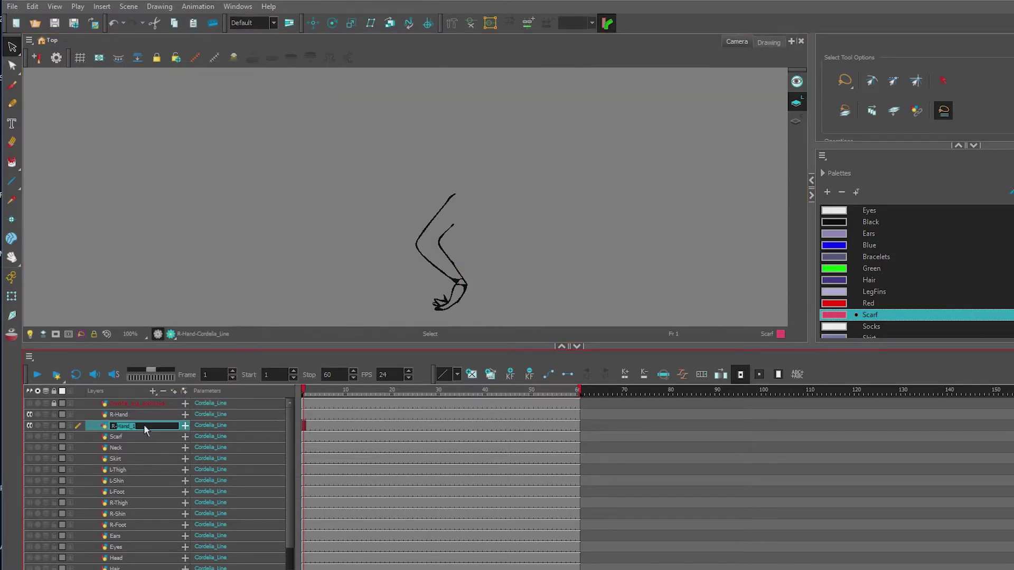
type("R-UpperArm")
key("Return")
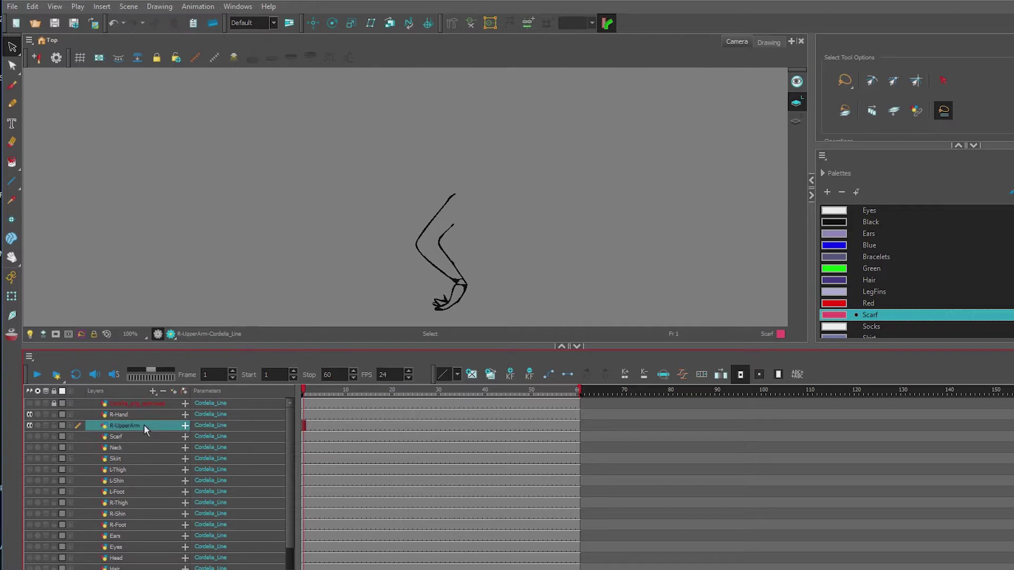
left_click(38, 414)
left_click(38, 425)
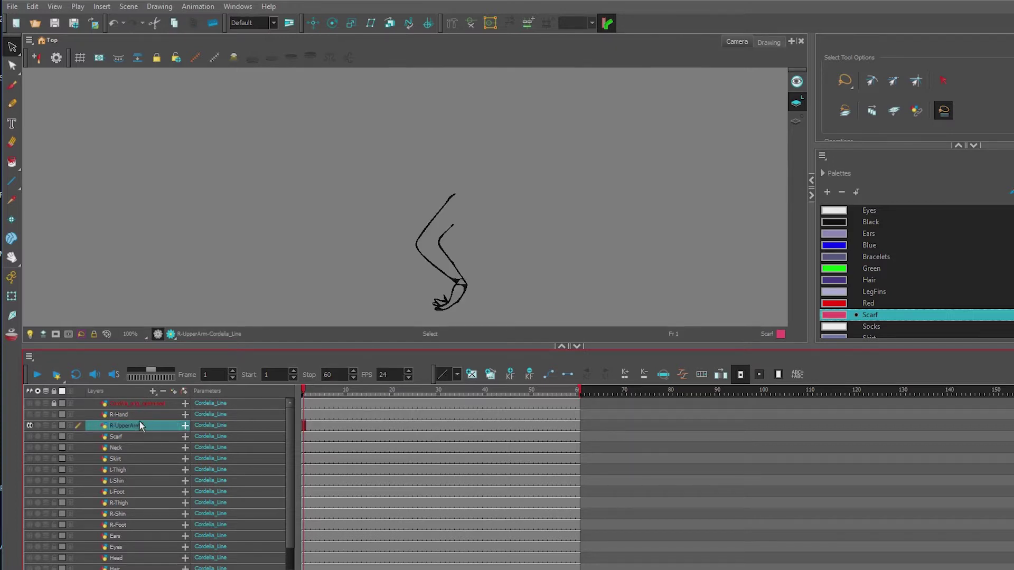
Cut off the forearm and hand below the elbow on the R-UpperArm layer with the Cutter and delete them.
left_click_drag(453, 258, 473, 257)
left_click(473, 255)
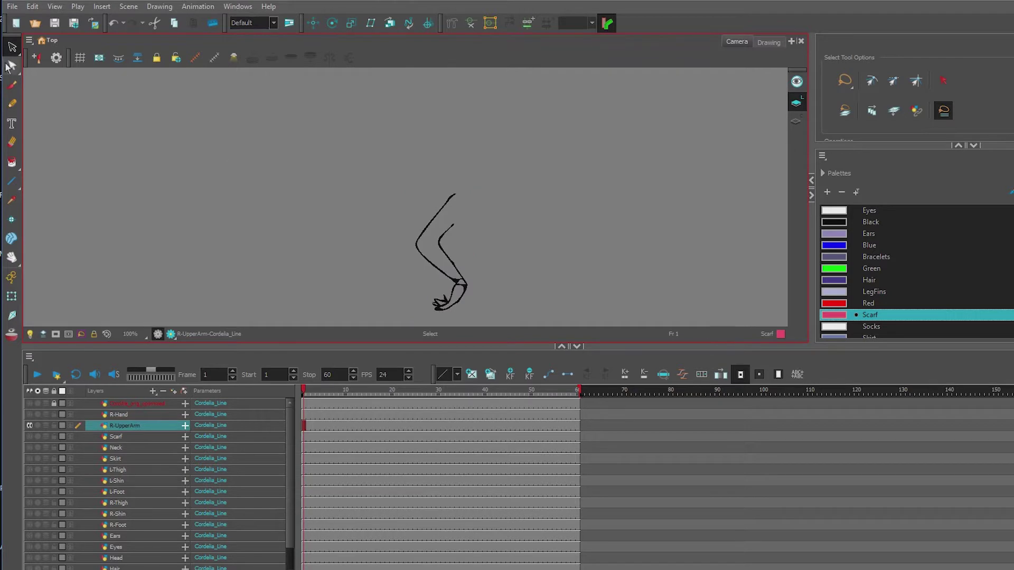
left_click_drag(14, 51, 43, 67)
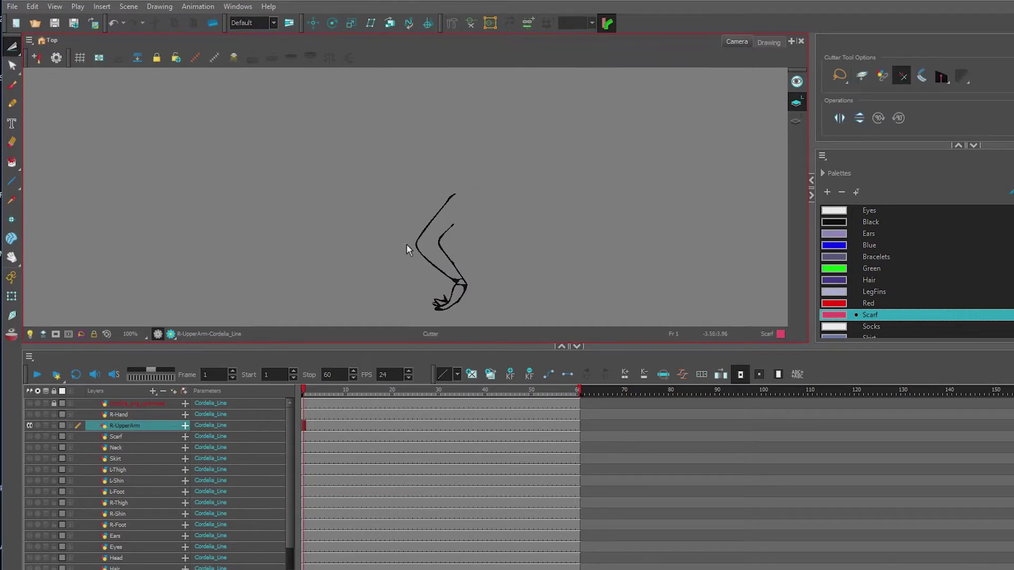
mouse_move(407, 245)
left_mouse_down()
mouse_move(531, 283)
mouse_move(401, 315)
mouse_move(395, 267)
left_mouse_up()
key("Delete")
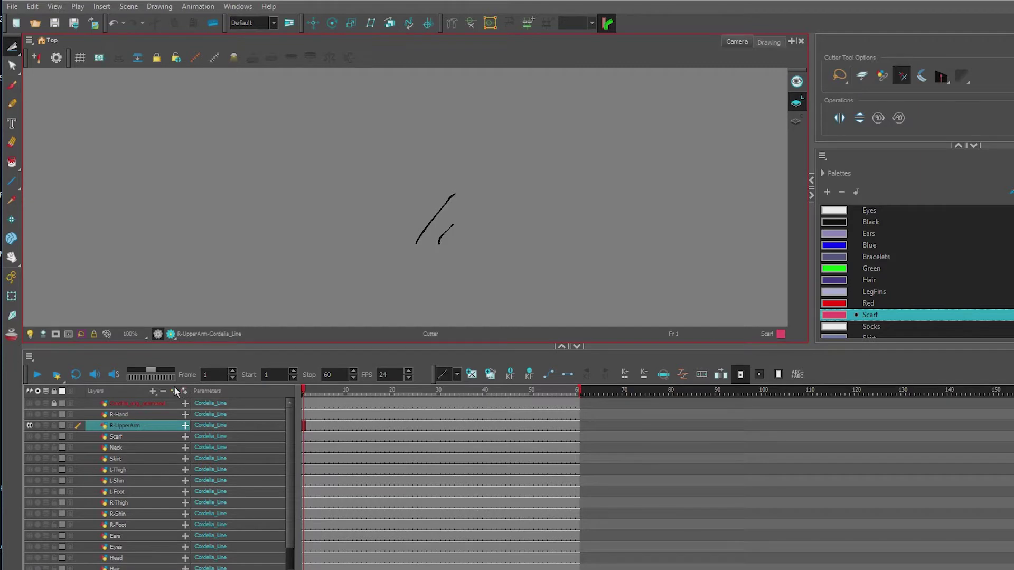
Add contour points at the lower ends of both R-UpperArm strokes with the Contour Editor and pull the ends downward.
left_click(12, 66)
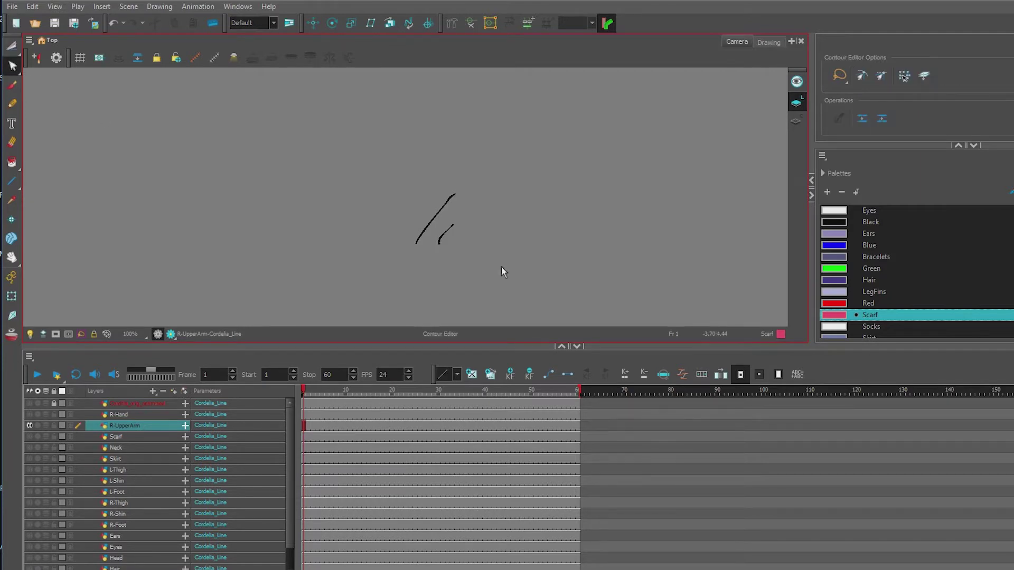
left_click(418, 242)
scroll(428, 253, "up", 5)
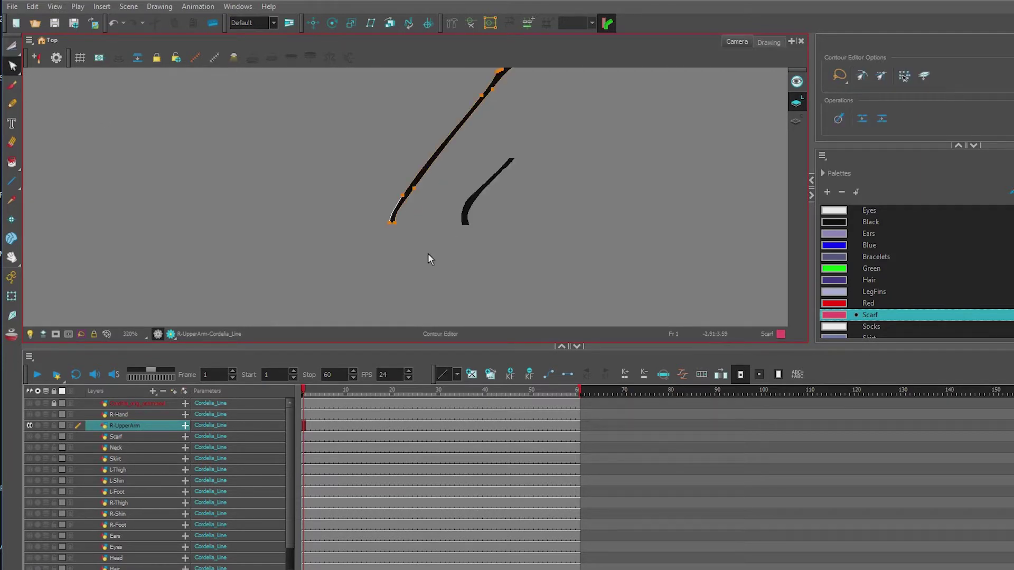
mouse_move(359, 204)
left_mouse_down()
mouse_move(344, 190)
mouse_move(375, 201)
left_mouse_up()
left_click(366, 202)
left_click(362, 191)
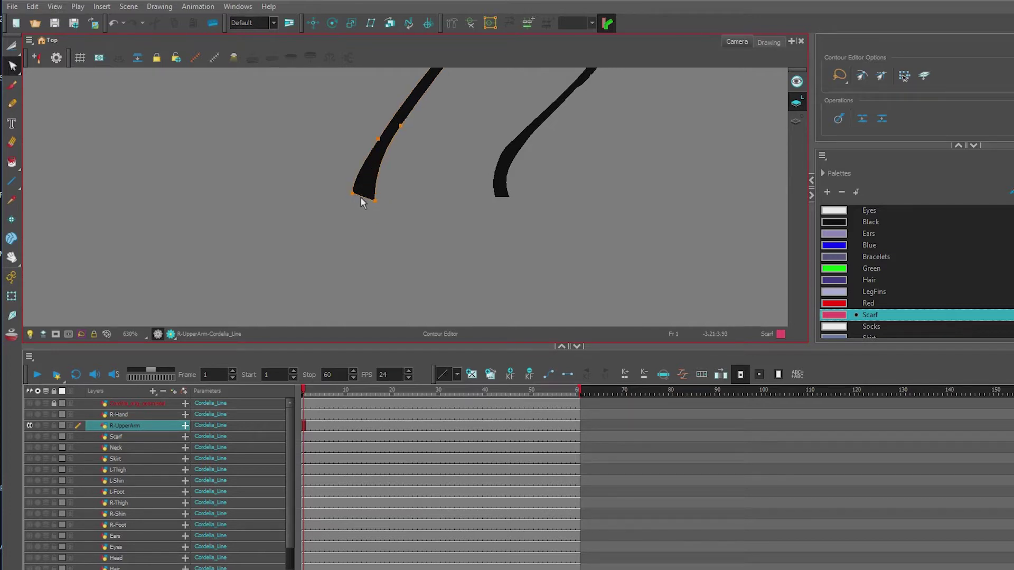
left_click(501, 196)
left_click_drag(499, 217, 498, 216)
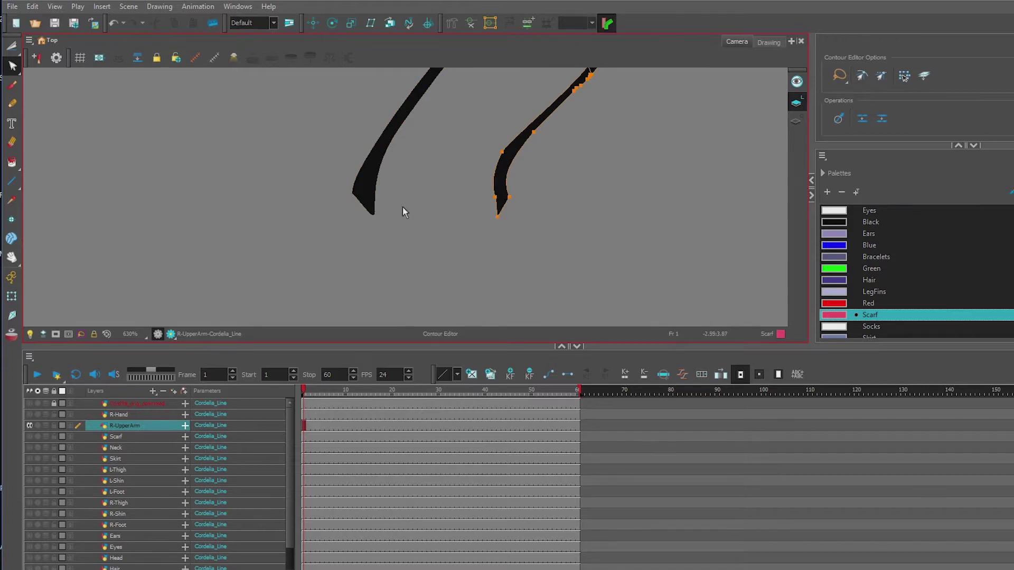
Extend the outer stroke's lower end across the elbow toward the inner stroke, keeping the line's thickness.
left_click(377, 200)
left_click(375, 191, "ctrl")
mouse_move(375, 191)
left_mouse_down()
mouse_move(366, 196)
mouse_move(416, 207)
mouse_move(351, 205)
left_mouse_up()
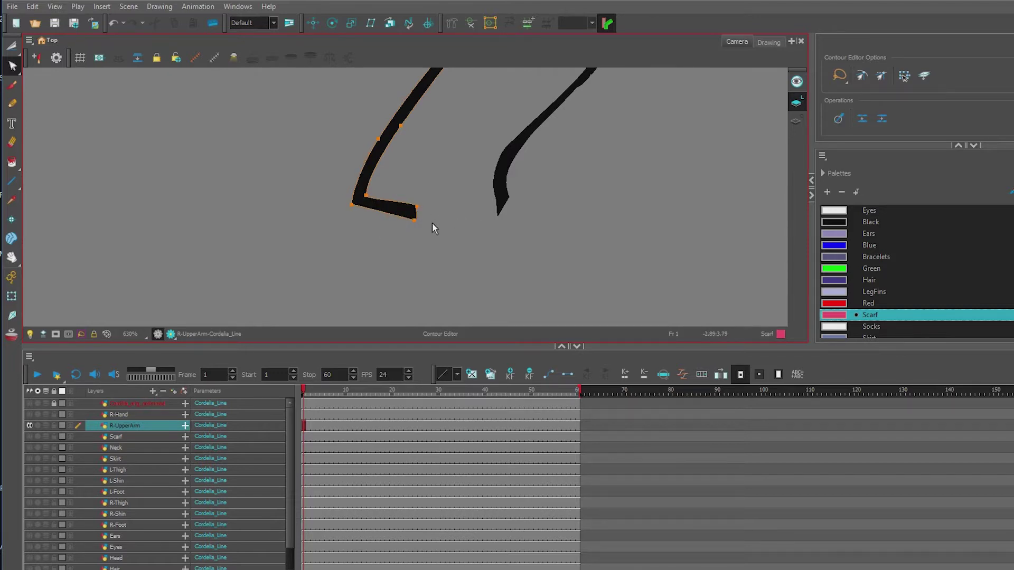
key("Delete")
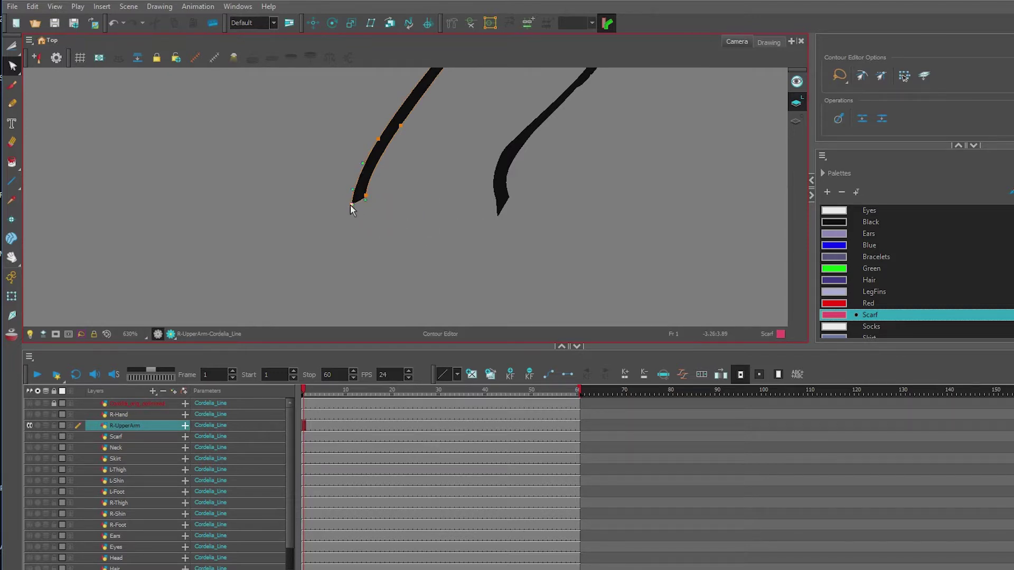
key("ctrl+z")
Pull the inner stroke's lower end across to meet the outer stroke and delete the stray contour point at the join.
left_click(506, 196)
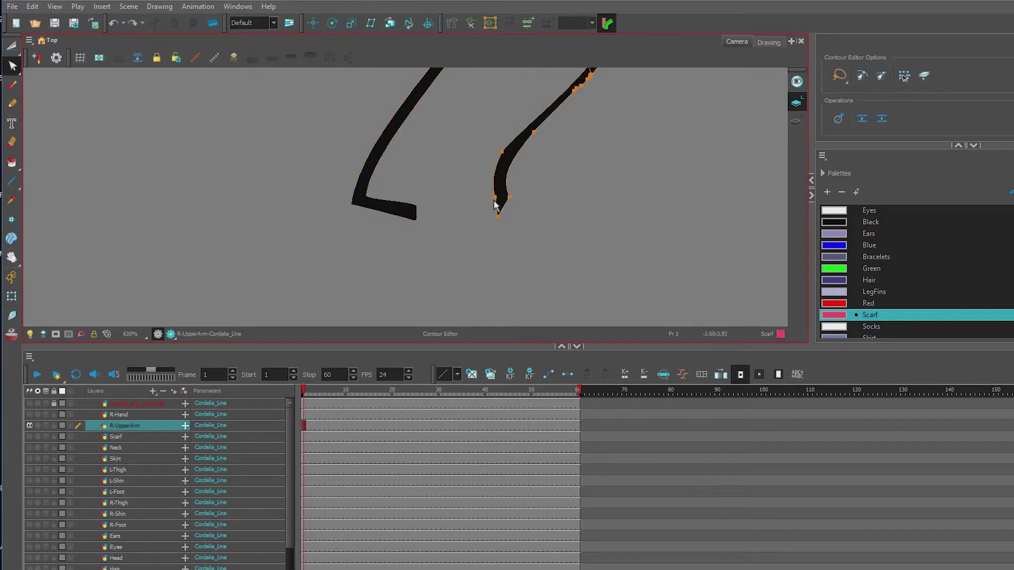
left_click_drag(509, 198, 512, 209)
mouse_move(452, 220)
left_mouse_down()
mouse_move(435, 225)
mouse_move(442, 204)
left_mouse_up()
mouse_move(427, 197)
left_mouse_down()
mouse_move(432, 234)
mouse_move(429, 196)
mouse_move(416, 203)
left_mouse_up()
scroll(420, 213, "up", 8)
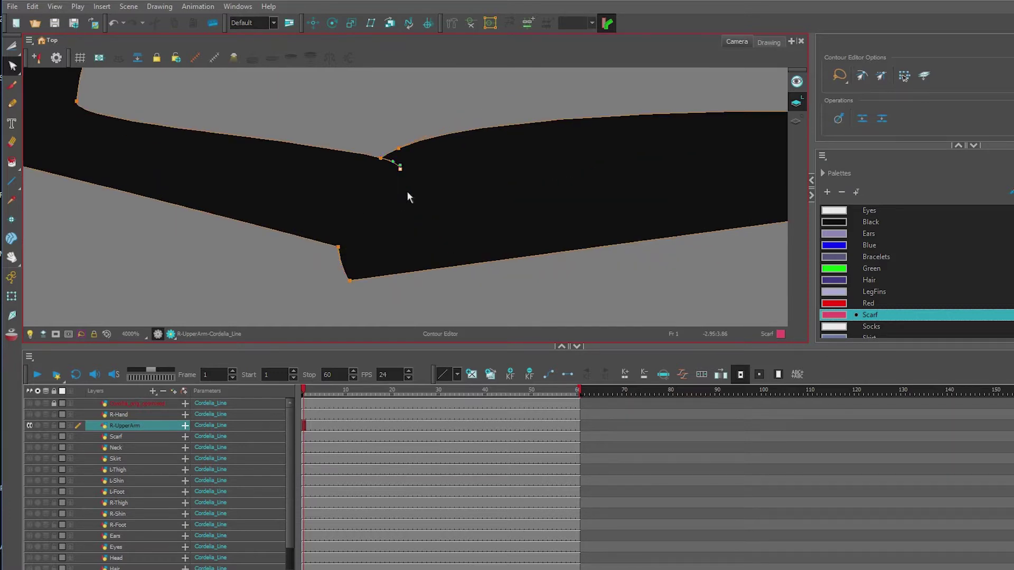
left_click(350, 281)
key("Delete")
Bend the joined line below the elbow into a rounded arc closing the bottom of the upper arm.
scroll(429, 241, "down", 6)
mouse_move(443, 202)
left_mouse_down()
mouse_move(391, 228)
mouse_move(445, 224)
mouse_move(421, 251)
mouse_move(470, 257)
left_mouse_up()
left_click_drag(405, 275, 492, 279)
scroll(455, 214, "down", 4)
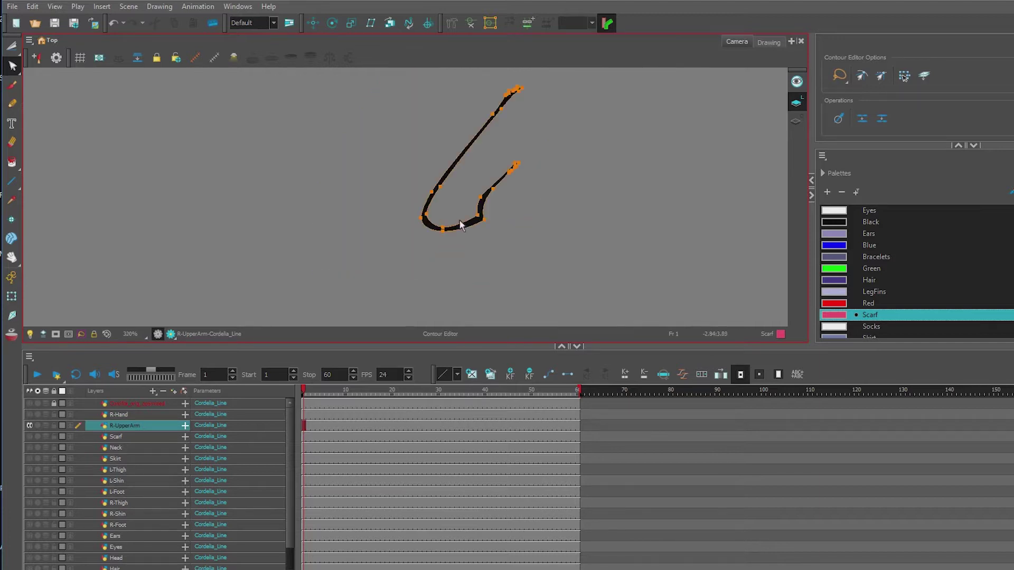
Pull a new contour point out of the outer stroke's shoulder end, down toward the inner stroke.
scroll(556, 107, "up", 1)
scroll(518, 166, "up", 2)
scroll(519, 166, "down", 2)
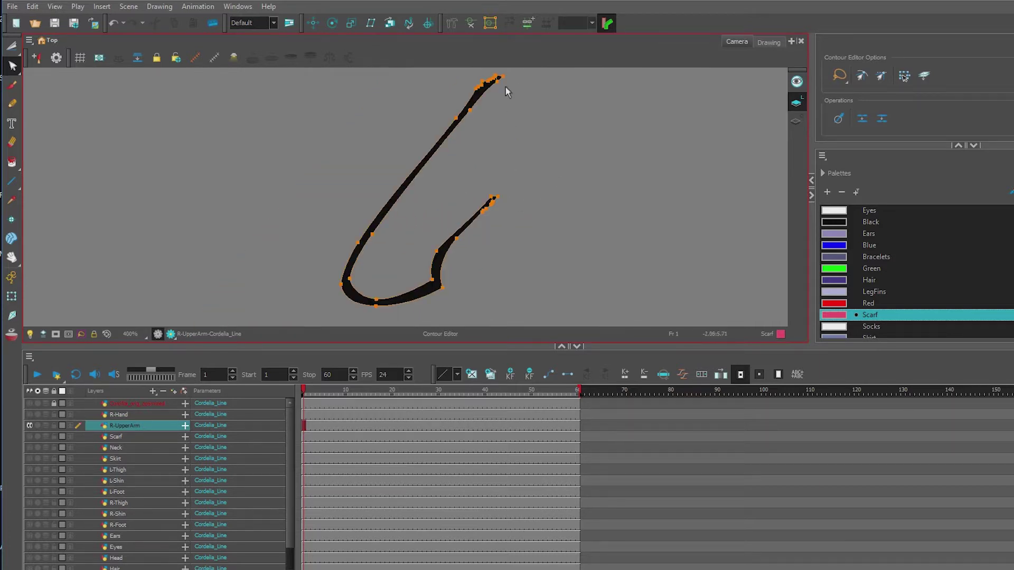
scroll(503, 78, "up", 3)
left_click(489, 80)
key("Delete")
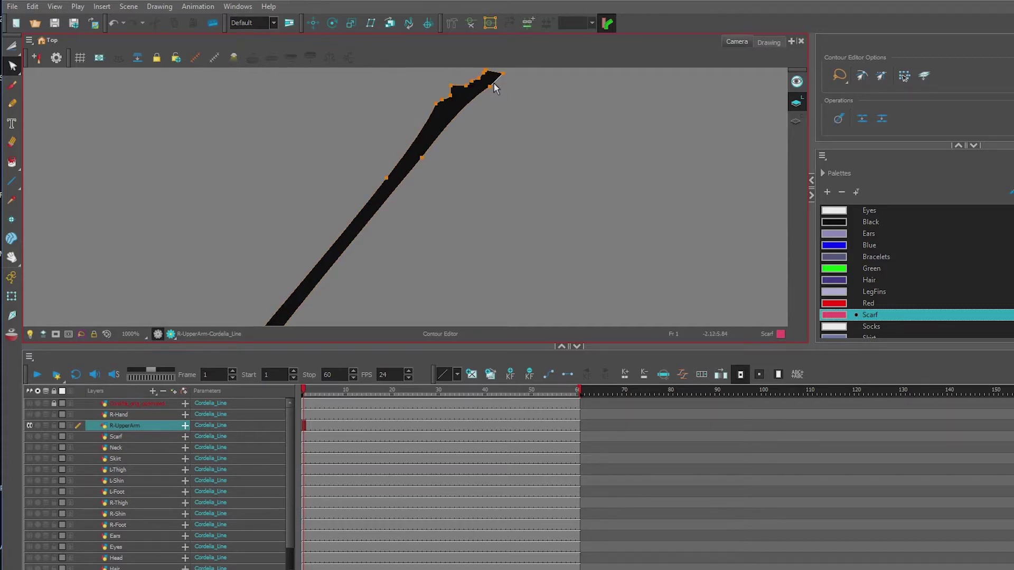
left_click_drag(495, 82, 553, 178)
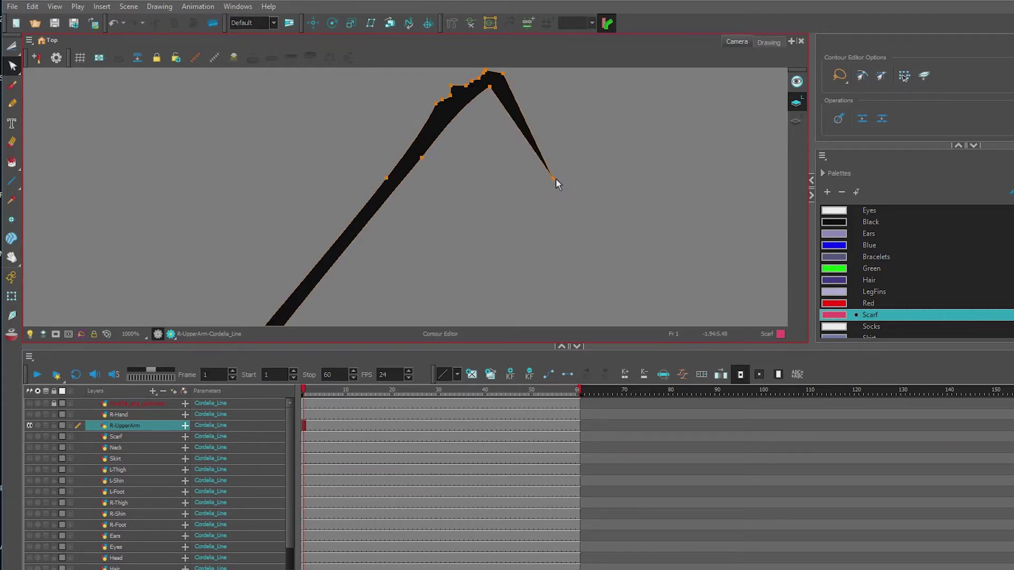
Delete the jagged contour points along the outer stroke's shoulder end to leave a clean edge.
mouse_move(432, 84)
left_mouse_down()
mouse_move(460, 99)
mouse_move(481, 79)
mouse_move(425, 91)
left_mouse_up()
key("Delete")
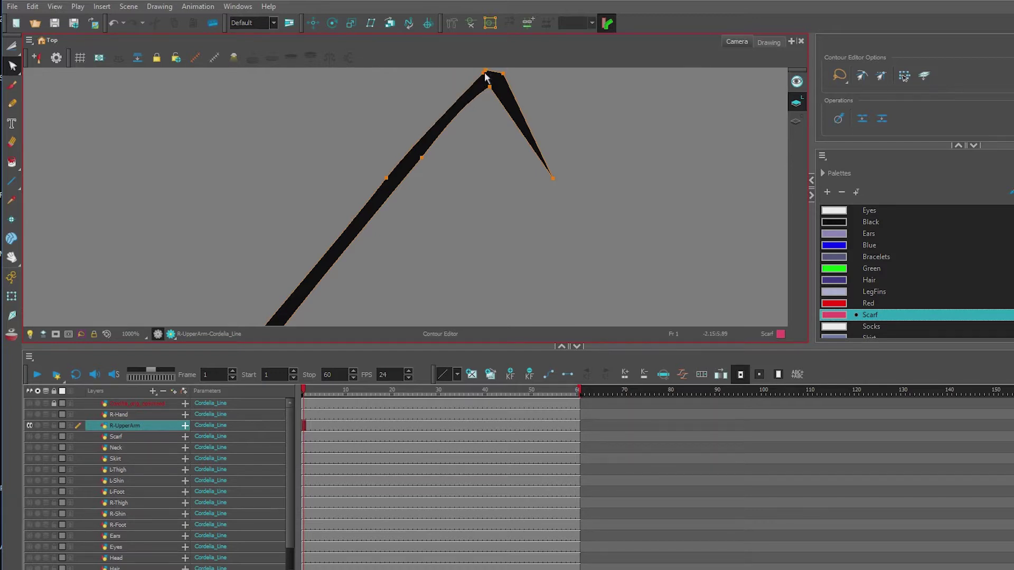
left_click_drag(485, 74, 485, 145)
scroll(484, 146, "up", 2)
left_click(472, 150)
key("Delete")
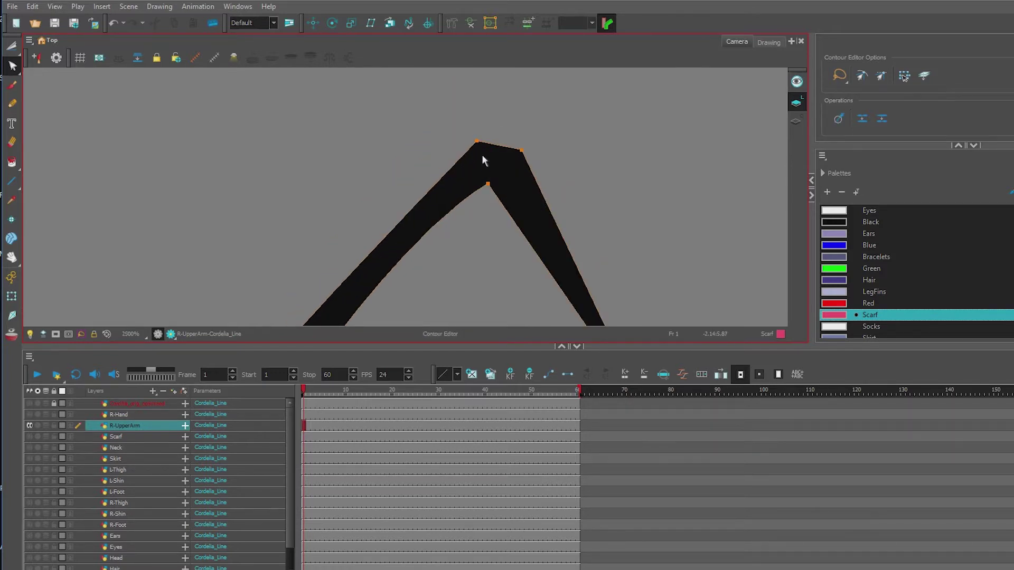
Stretch the inner stroke's upper end upward until it nearly reaches the tip of the shoulder line.
scroll(485, 166, "down", 2)
left_click_drag(524, 276, 484, 208)
scroll(486, 225, "down", 2)
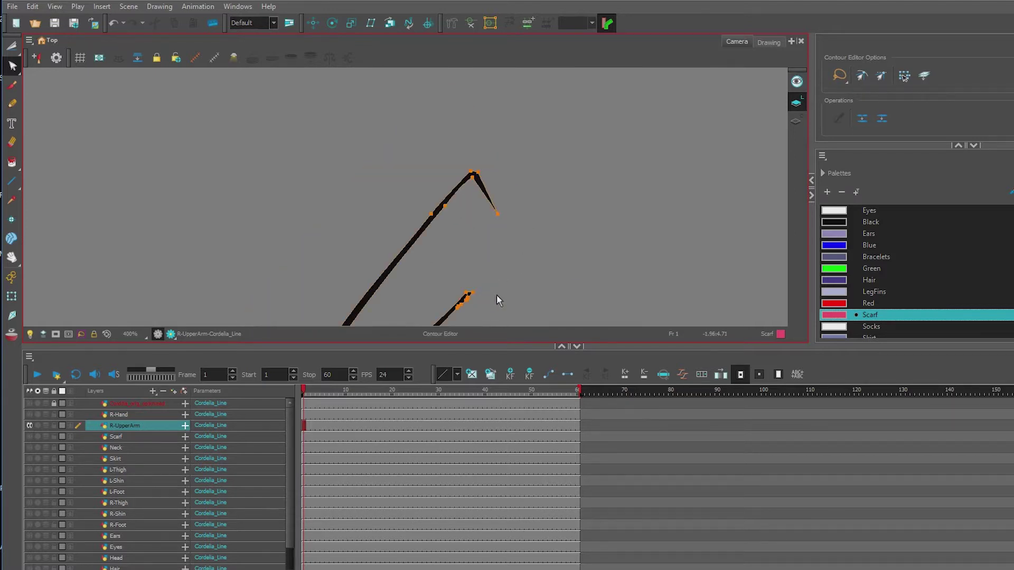
left_click_drag(496, 295, 512, 180)
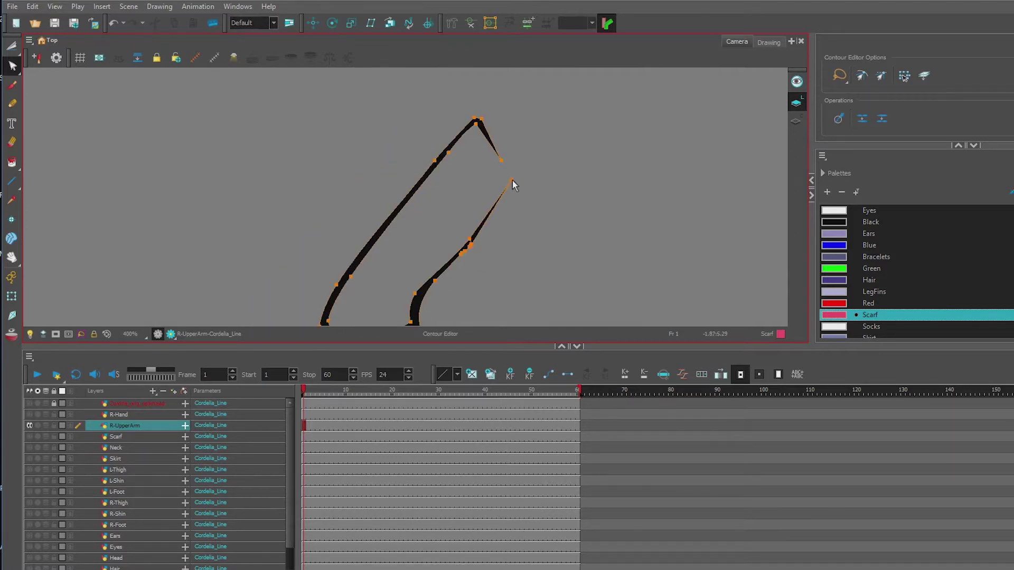
Compare the arm with the full body line art and shift the shoulder corner points slightly inward toward the torso.
left_click(29, 403)
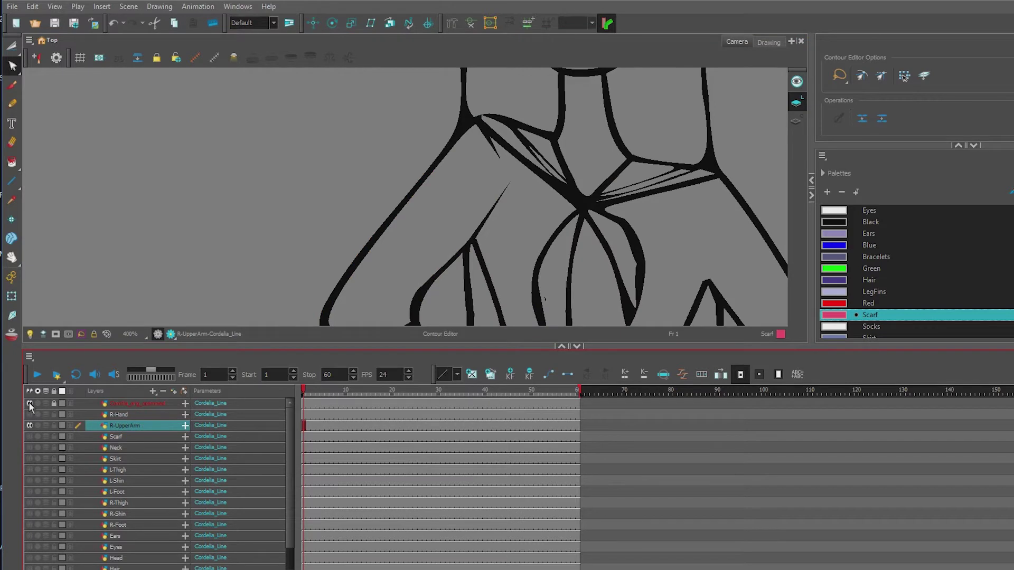
left_click(29, 403)
left_click(480, 120)
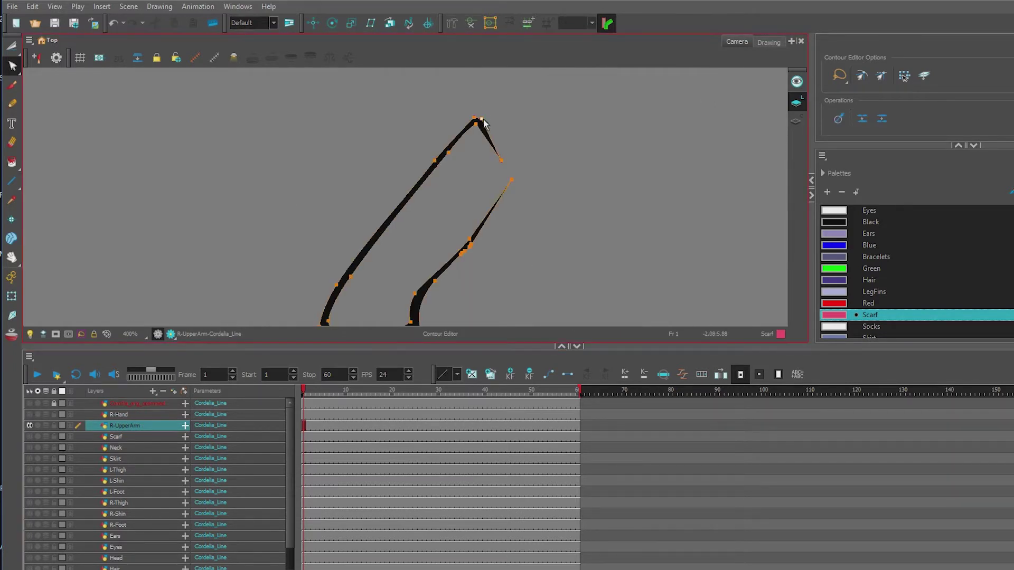
left_click(469, 104)
mouse_move(497, 109)
left_mouse_down()
mouse_move(460, 125)
mouse_move(489, 125)
left_mouse_up()
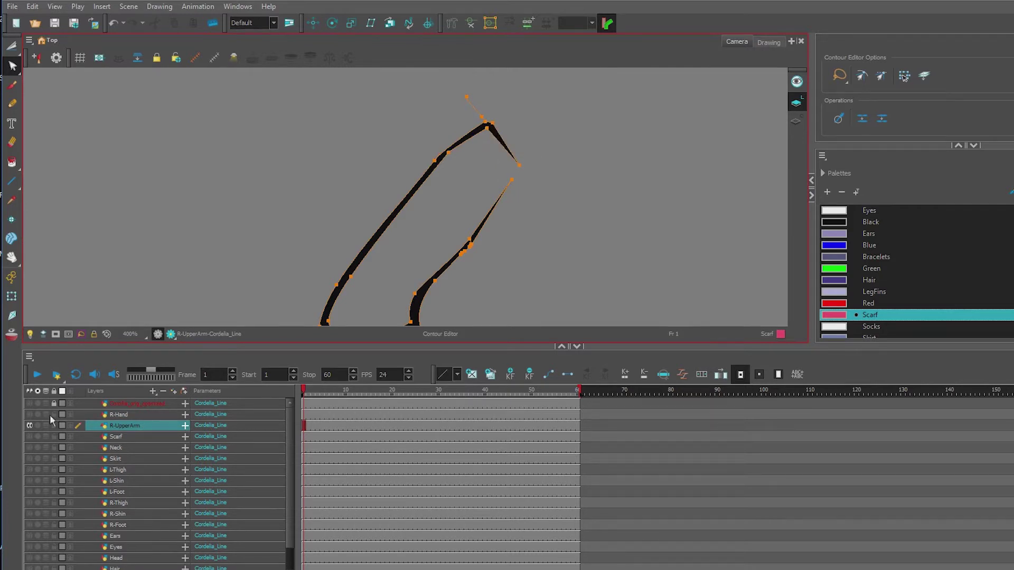
left_click(29, 402)
left_click(29, 403)
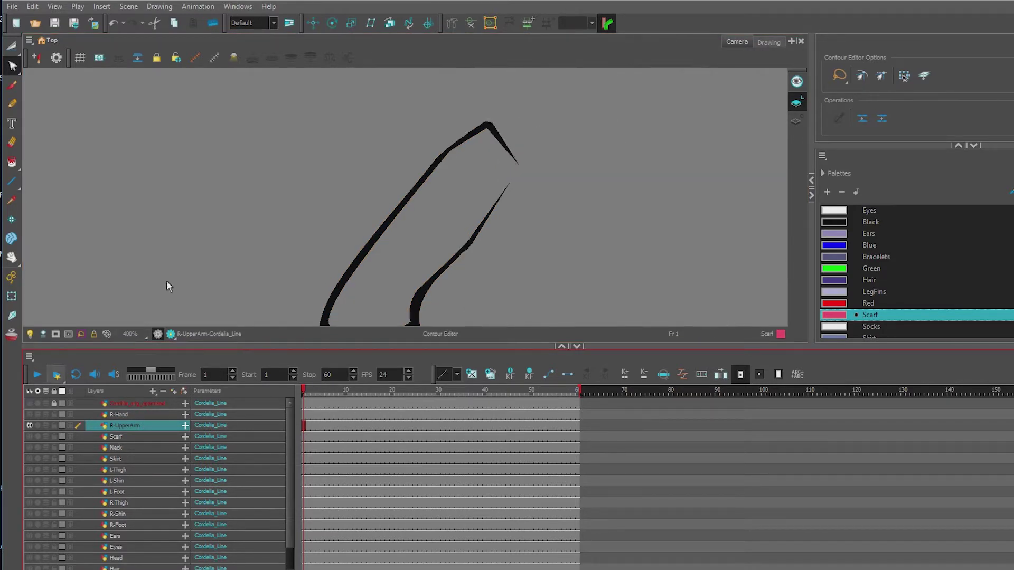
Round the outer contour of the shoulder bend, using the full body line art as reference.
left_click(444, 154)
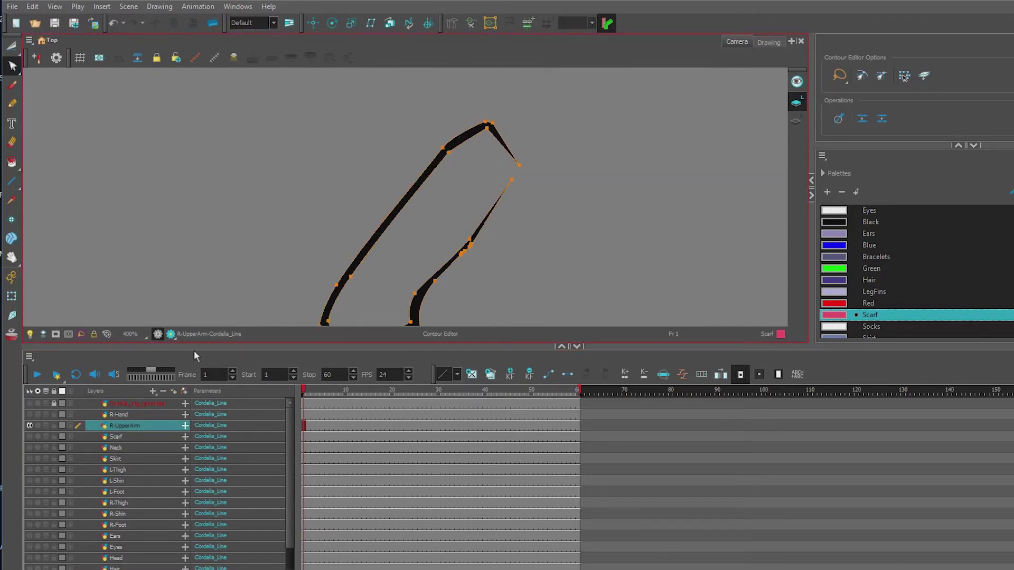
left_click(29, 403)
left_click(29, 403)
left_click(463, 136)
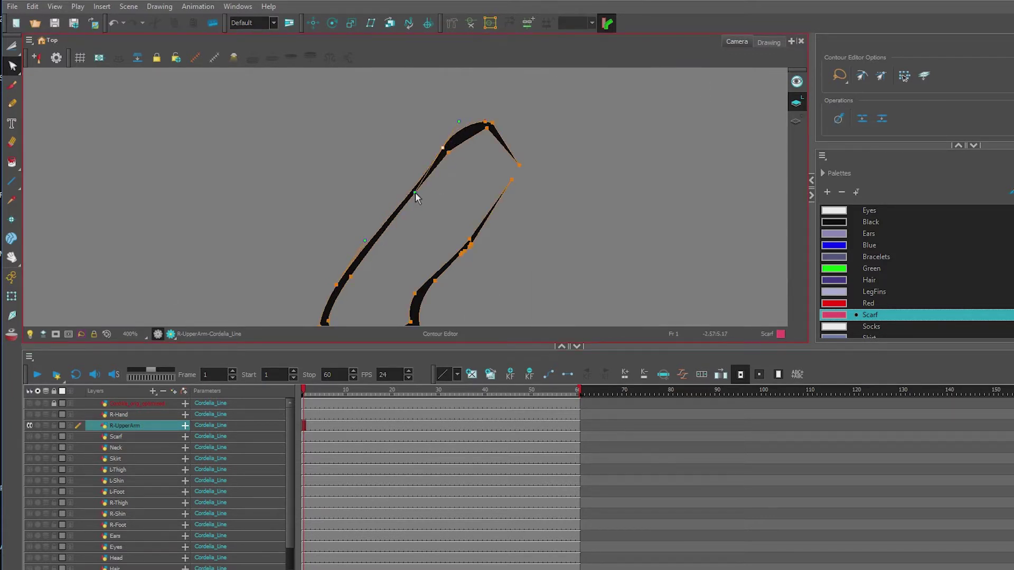
left_click_drag(415, 192, 407, 192)
Curve the inner contour of the shoulder bend parallel to the outer edge, undoing the misplaced adjustments.
left_click(448, 152)
mouse_move(448, 152)
left_mouse_down()
mouse_move(461, 138)
mouse_move(469, 160)
left_mouse_up()
key("ctrl+z")
left_click(452, 150)
key("ctrl+z")
left_click(445, 164)
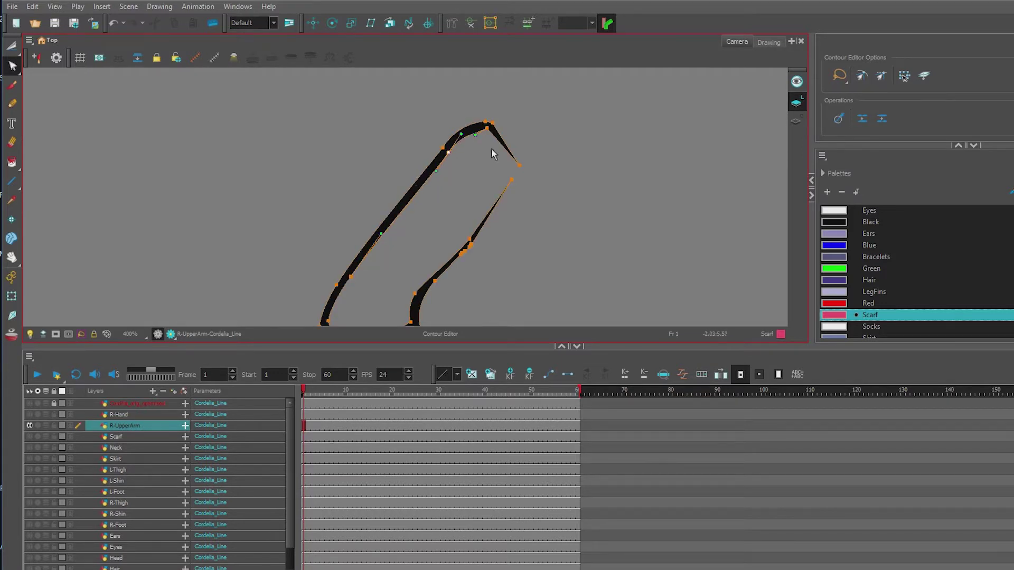
Remove the jagged contour points near the armpit on the inner stroke to smooth its edge.
scroll(471, 256, "up", 3)
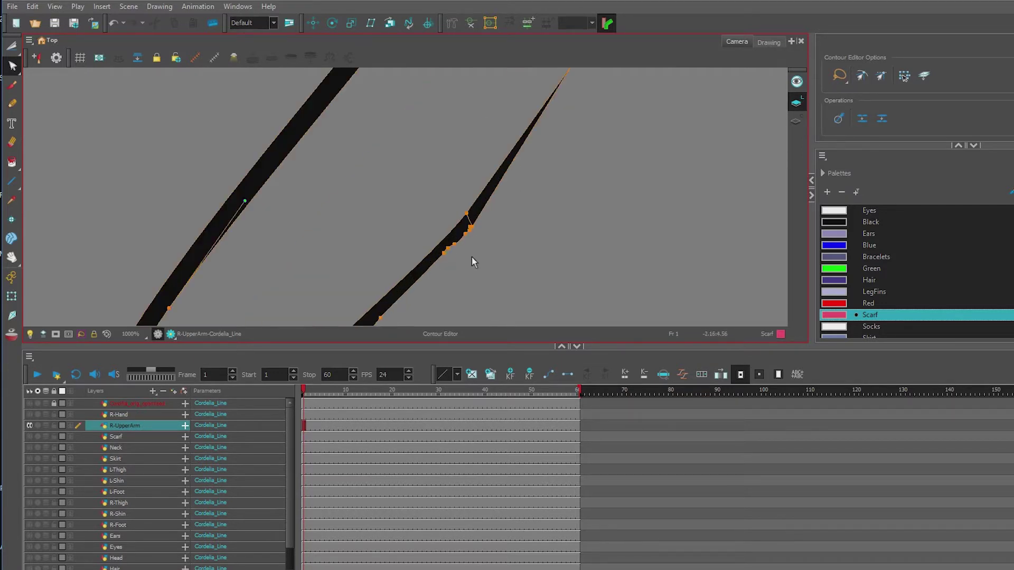
left_click(468, 233)
left_click_drag(477, 237, 470, 240)
scroll(452, 293, "down", 3)
Widen the inner stroke's upper tip and join it to the shoulder line's end, closing the upper arm outline.
scroll(490, 222, "up", 3)
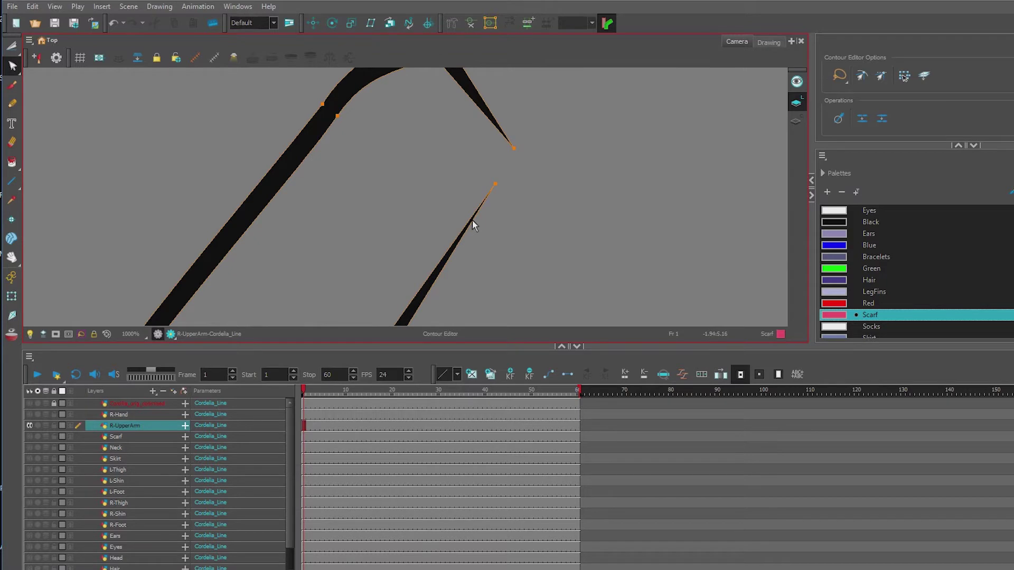
left_click_drag(510, 185, 508, 185)
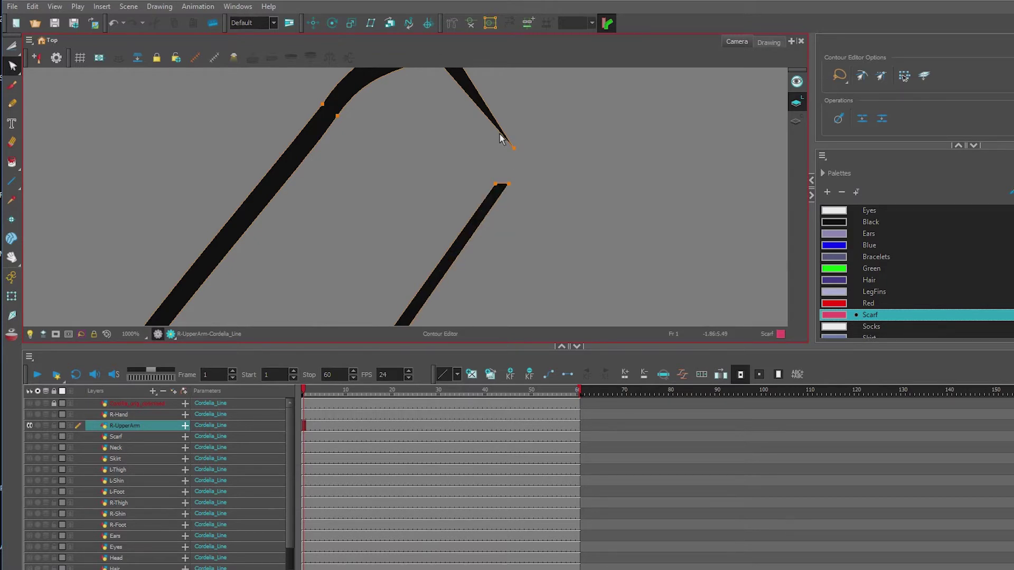
mouse_move(500, 134)
left_mouse_down()
mouse_move(501, 155)
mouse_move(525, 146)
mouse_move(502, 154)
mouse_move(498, 185)
left_mouse_up()
scroll(454, 171, "up", 2)
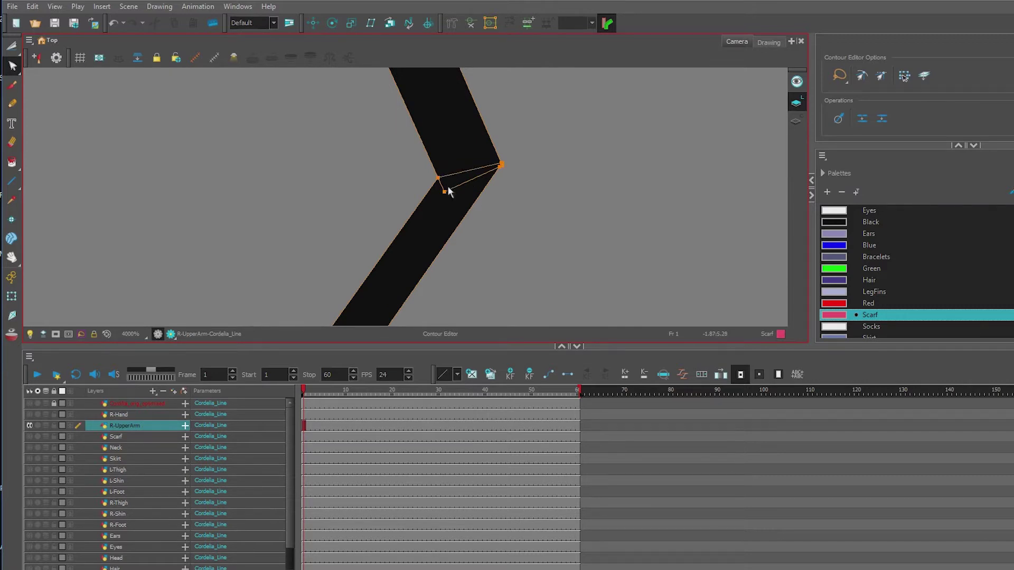
scroll(446, 185, "down", 3)
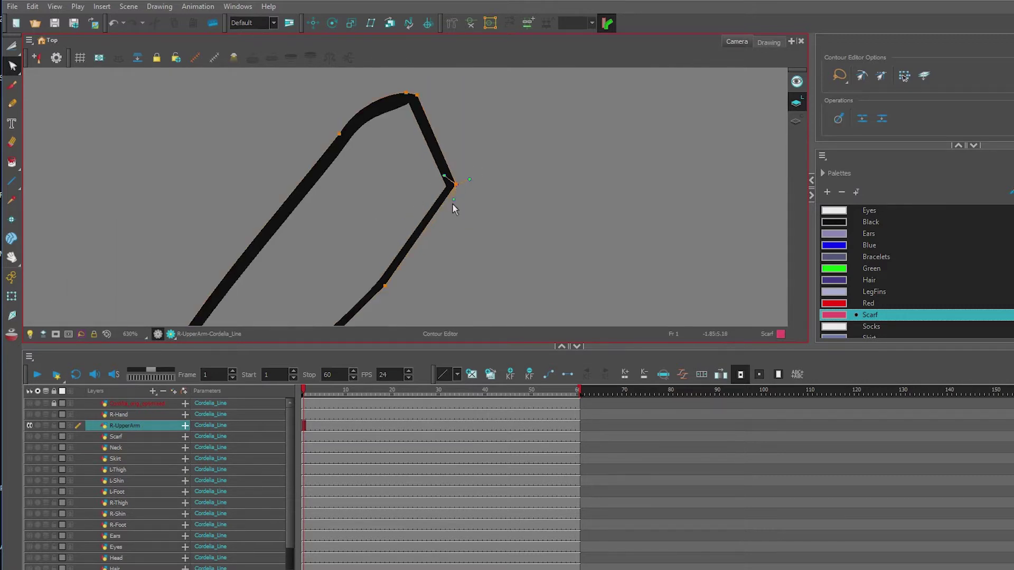
Smooth the outer contour at the shoulder join into one continuous rounded curve.
left_click_drag(451, 203, 440, 233)
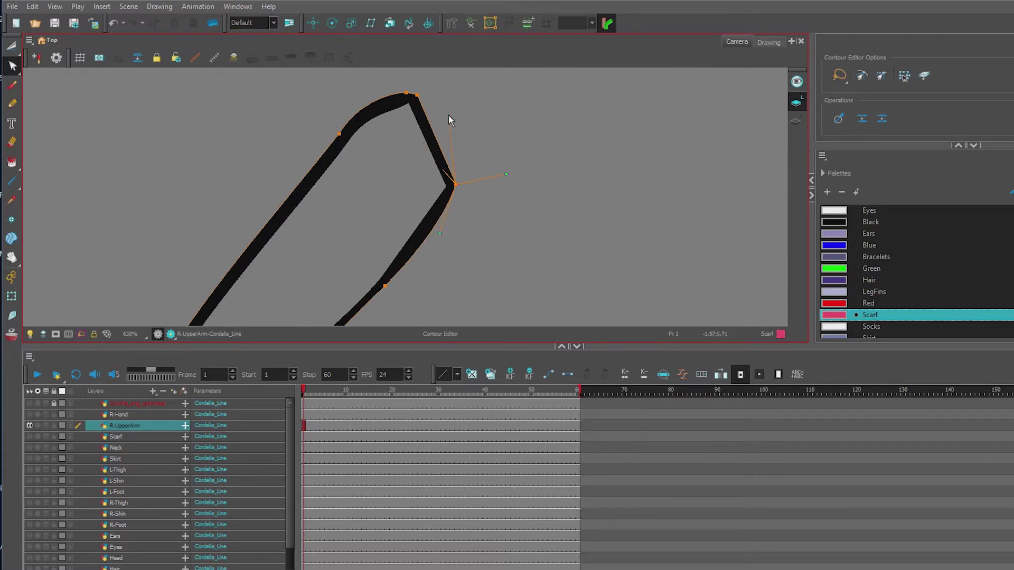
scroll(459, 196, "up", 5)
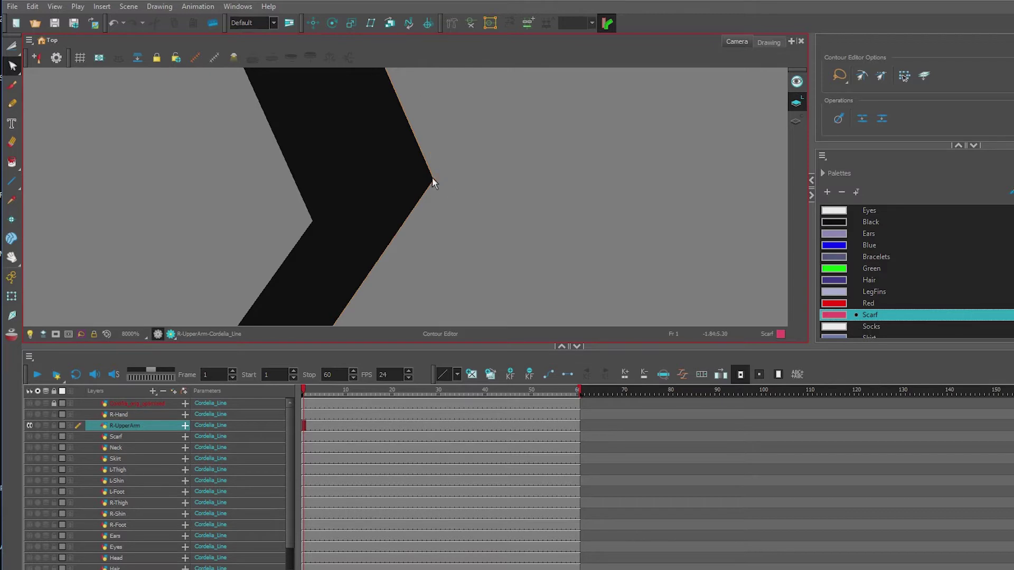
scroll(430, 237, "down", 7)
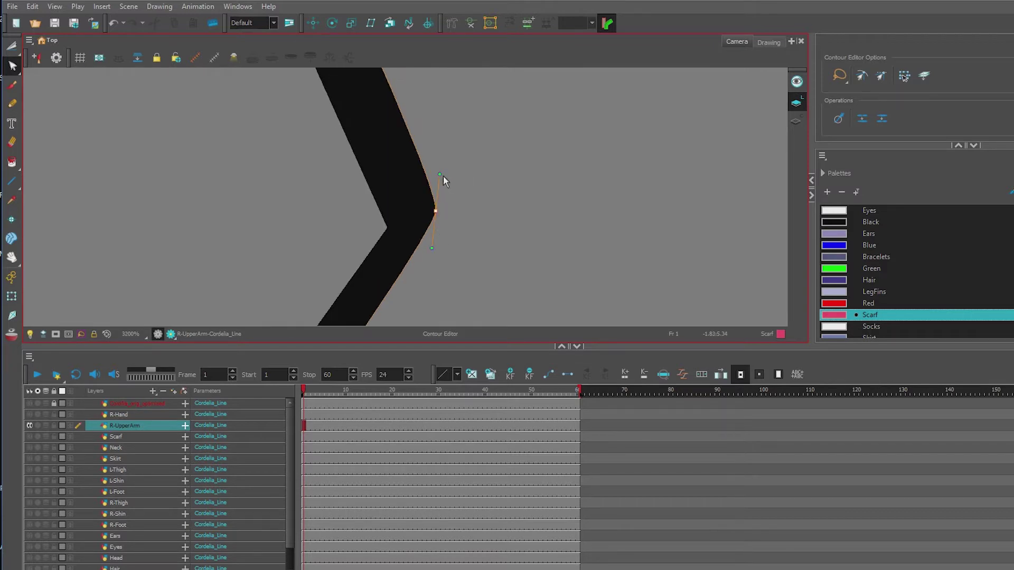
left_click_drag(448, 198, 449, 135)
Curve the inner contour of the shoulder cap to follow the rounded outer edge with an even line thickness.
left_click(435, 211)
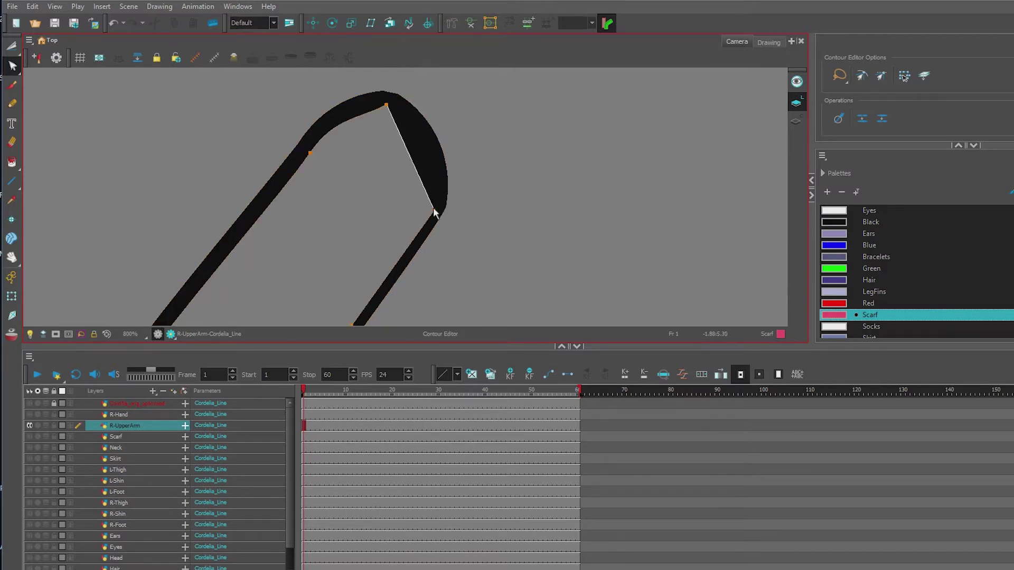
left_click_drag(435, 210, 419, 236)
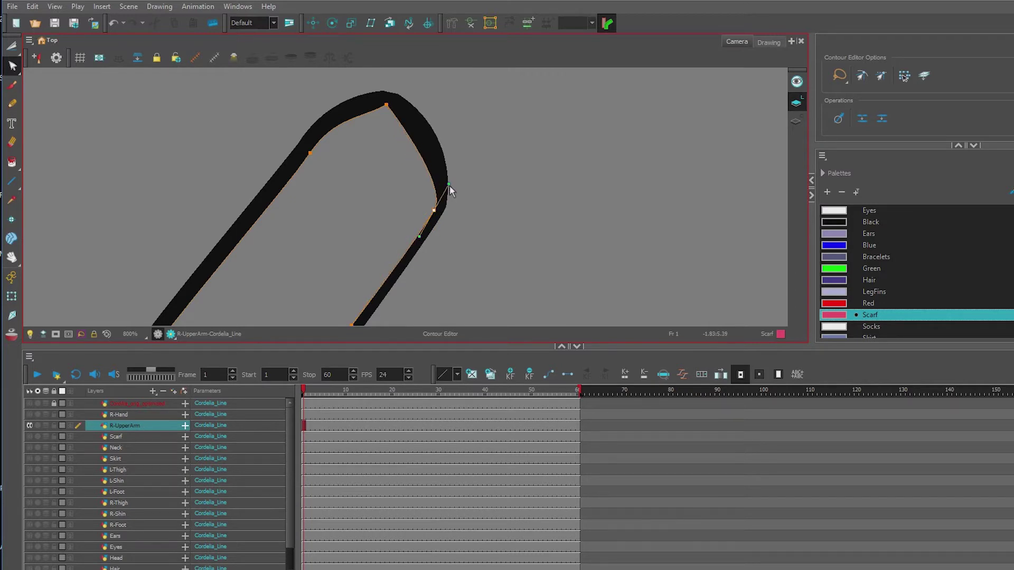
left_click_drag(449, 184, 461, 141)
left_click_drag(386, 105, 355, 106)
Check the closed upper arm shape against the R-Hand drawing by briefly showing that layer.
scroll(433, 189, "down", 5)
left_click(30, 415)
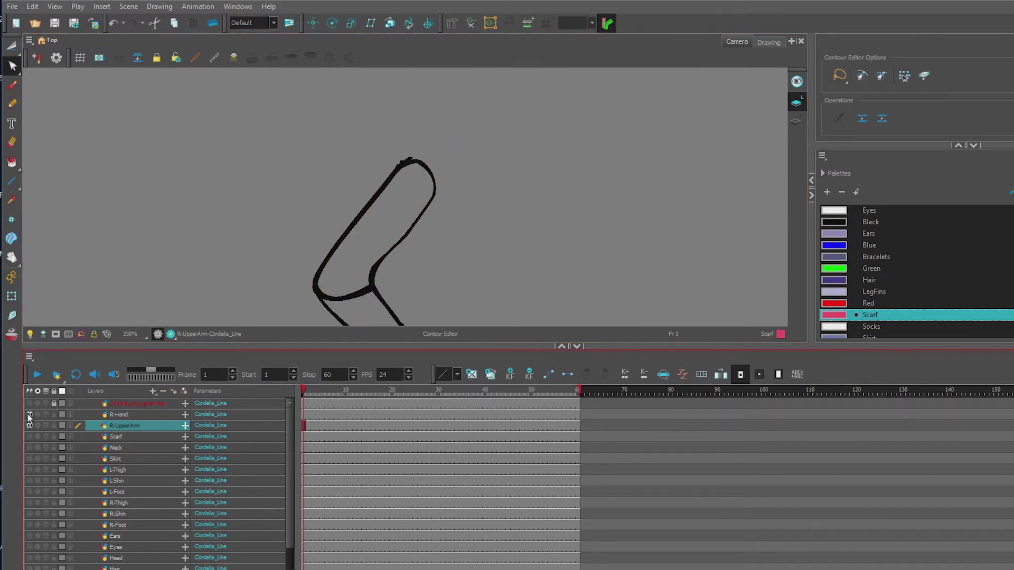
left_click(30, 415)
scroll(311, 232, "down", 3)
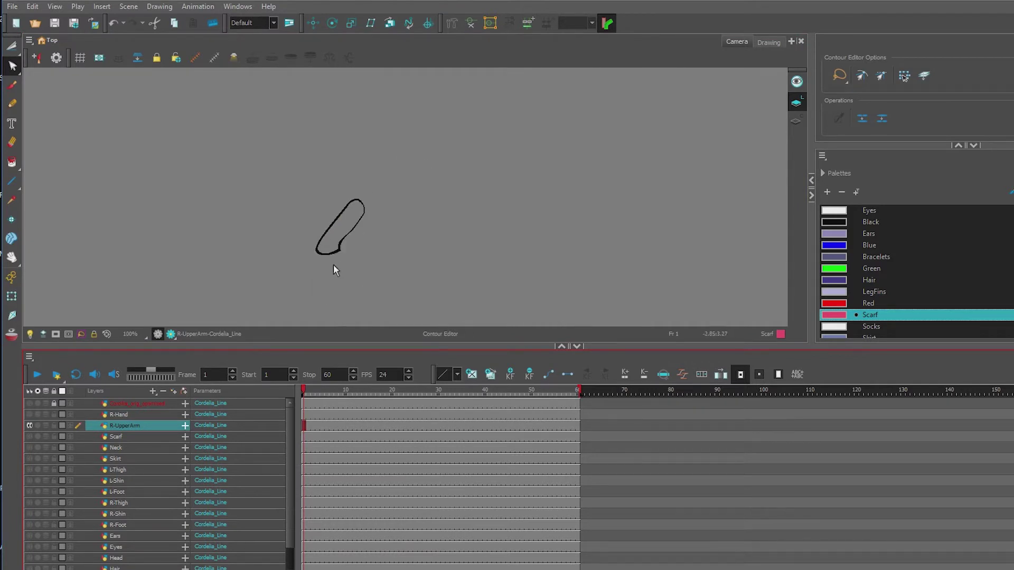
Create colour art from the line art of the R-UpperArm drawing, working on its Colour Art level.
left_click(795, 120)
left_click(154, 8)
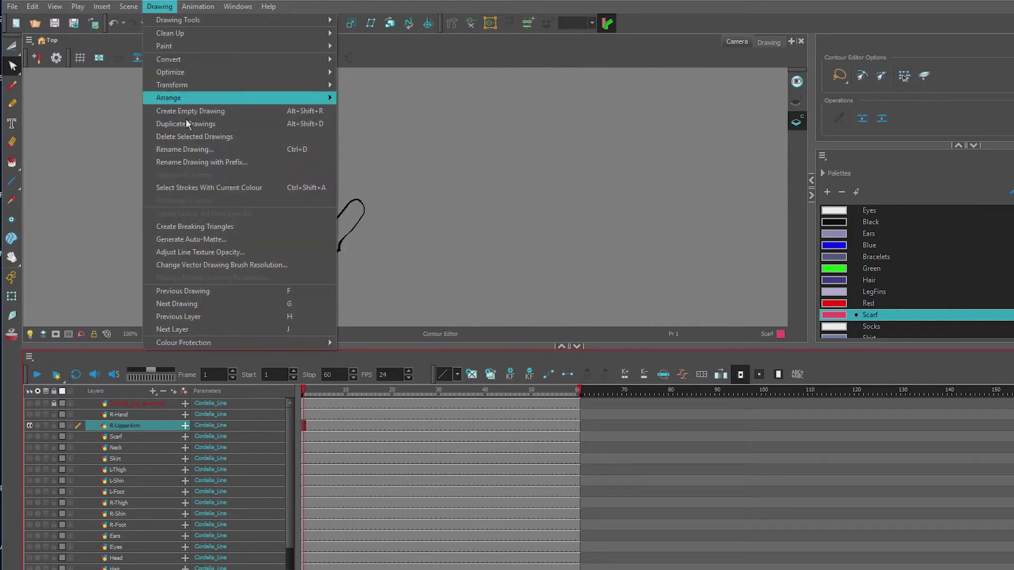
left_click(13, 47)
left_click(43, 45)
left_click(159, 7)
left_click(197, 216)
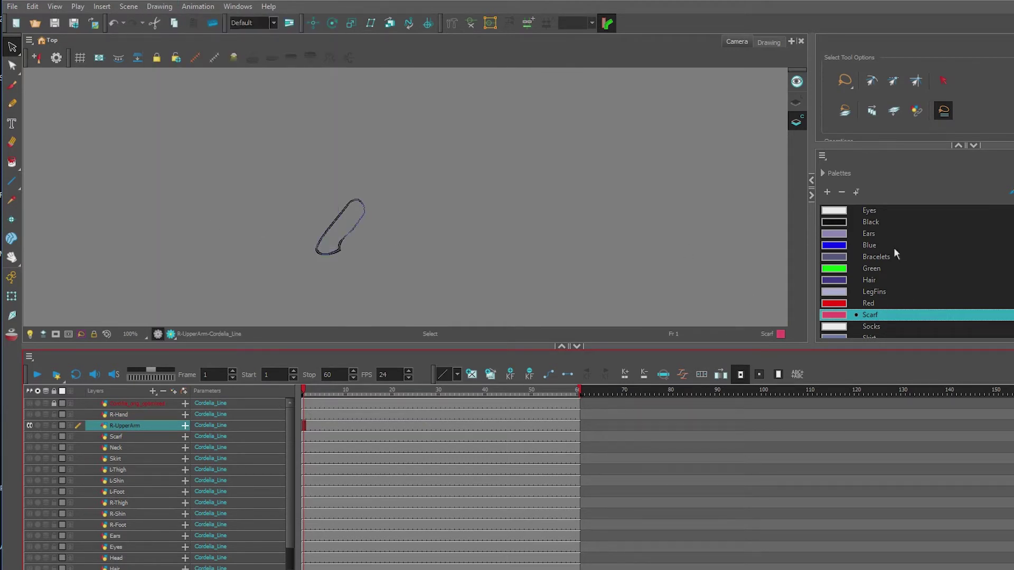
Add a white colour named Shirt to the palette, based on Socks, and place it directly below Scarf.
scroll(893, 247, "down", 2)
scroll(84, 515, "down", 2)
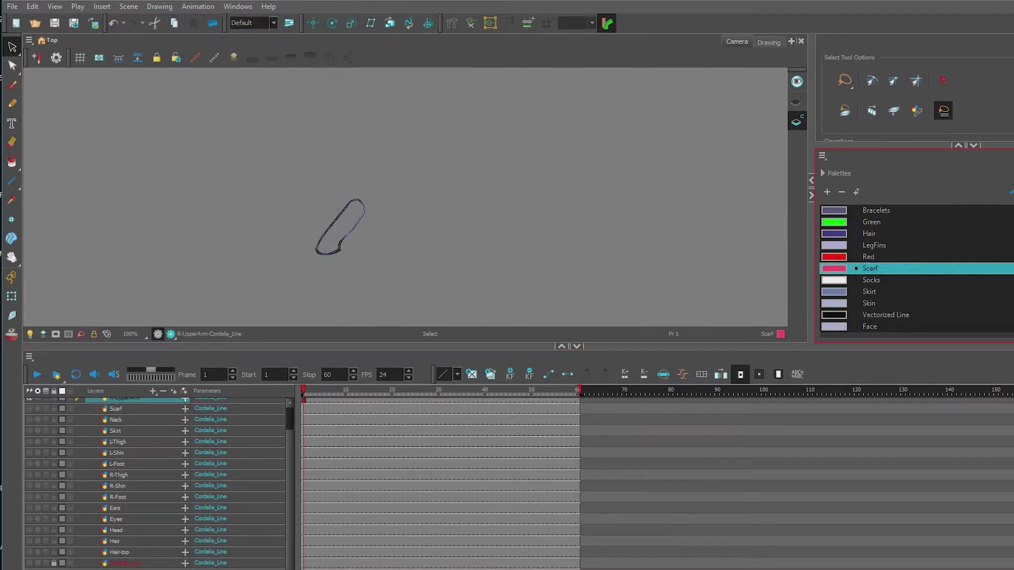
left_click(30, 563)
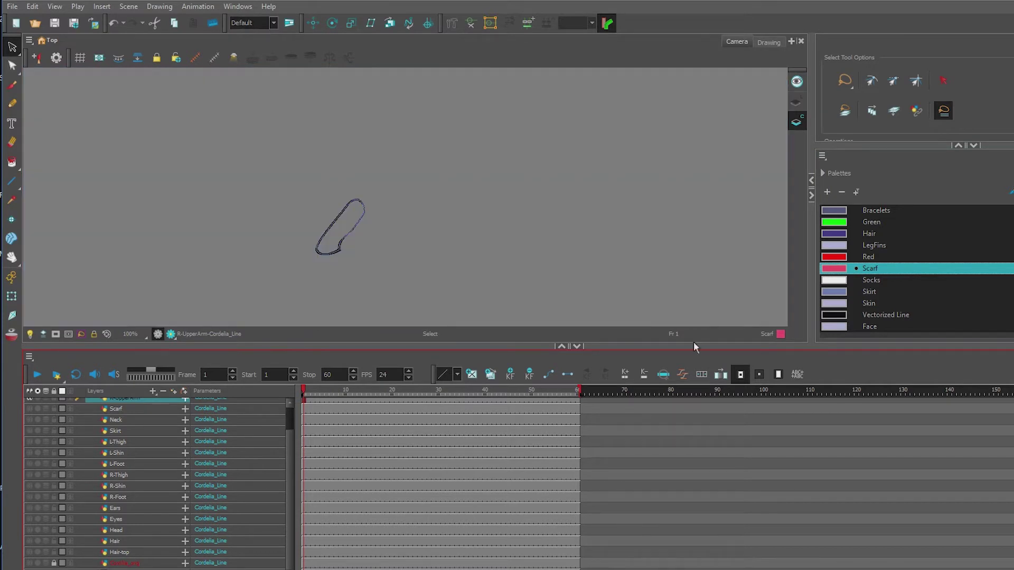
scroll(863, 310, "up", 2)
scroll(860, 306, "down", 2)
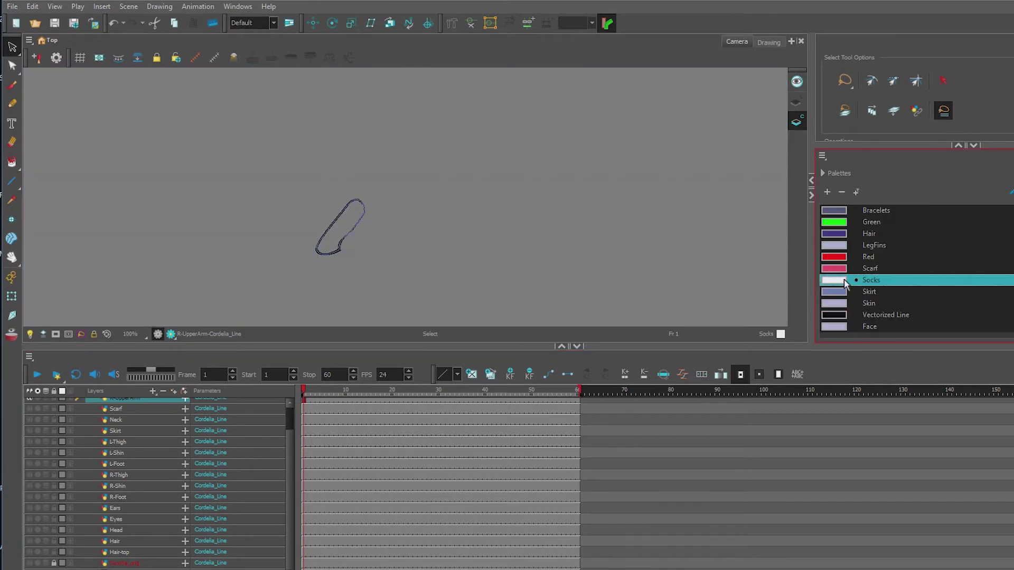
left_click(828, 192)
double_click(866, 324)
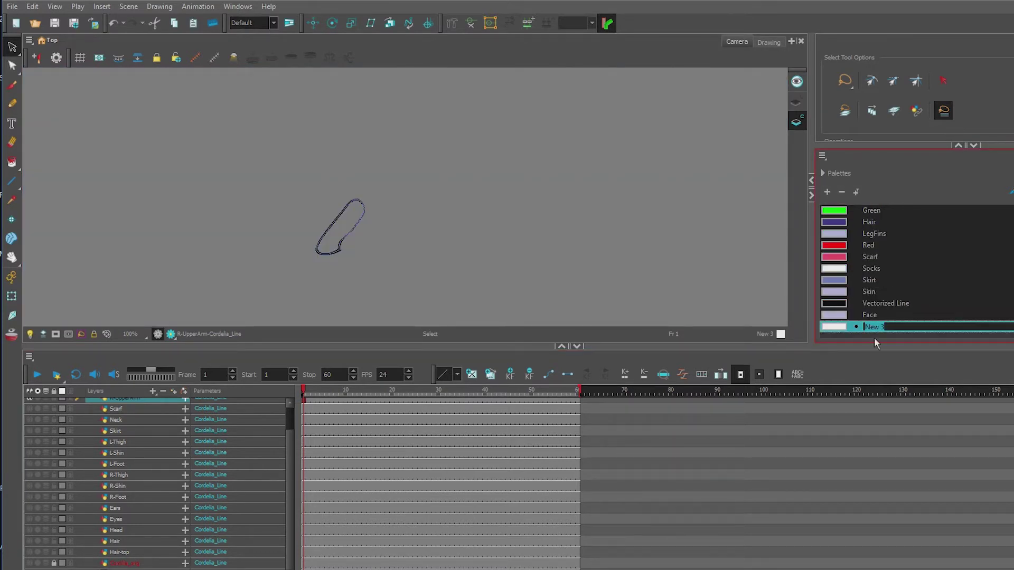
type("Shirt")
key("Return")
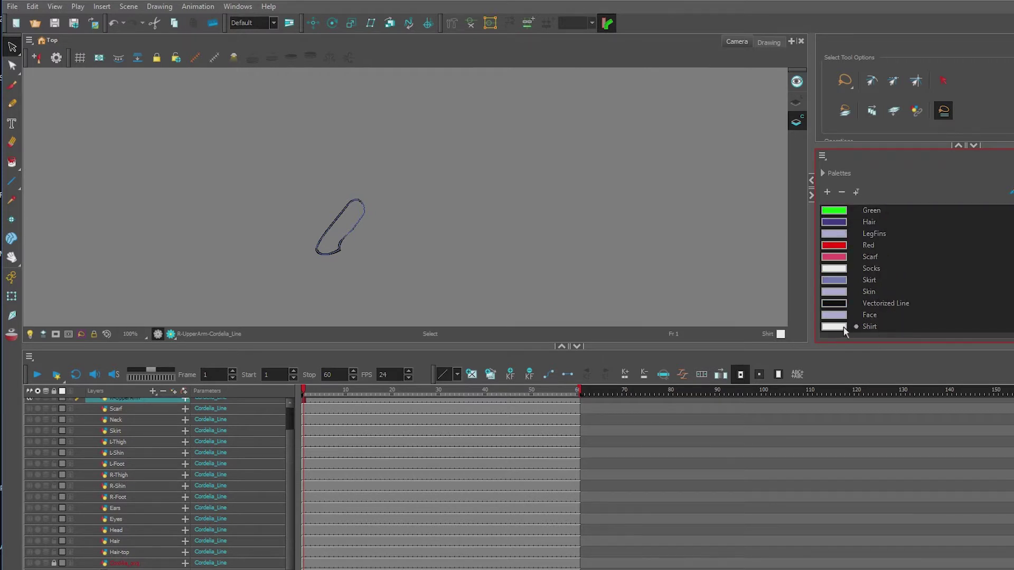
left_click_drag(843, 327, 843, 276)
left_click_drag(833, 327, 834, 312)
Fill the upper arm shape with the Shirt colour and hide the R-UpperArm layer.
left_click(11, 162)
left_click(342, 234)
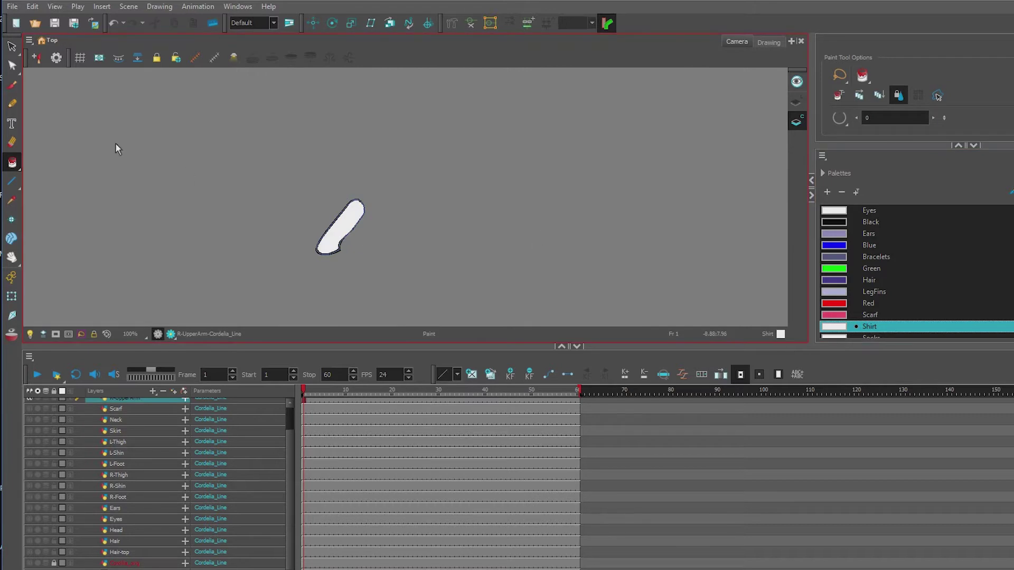
left_click(14, 46)
scroll(73, 439, "up", 1)
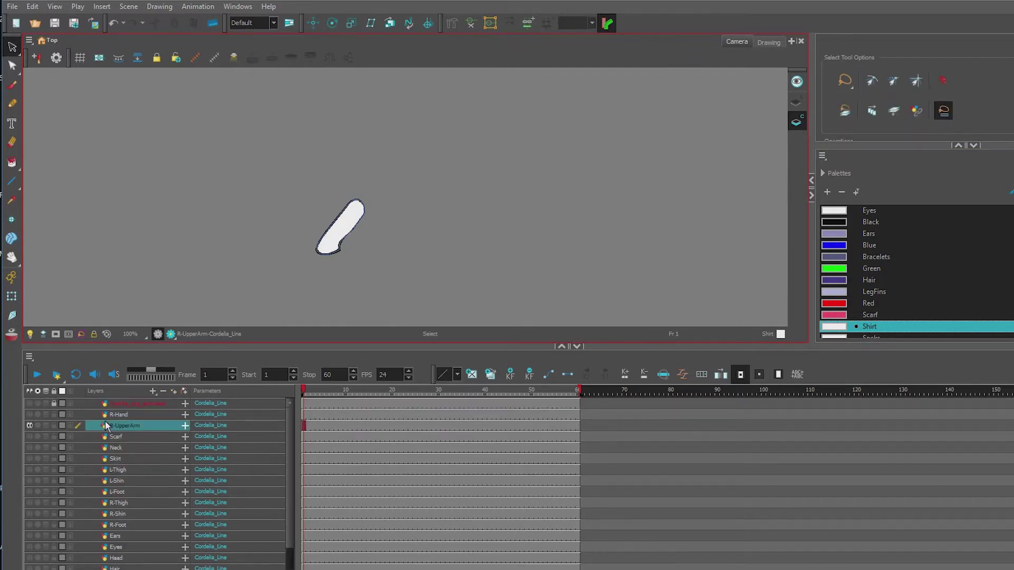
left_click(28, 425)
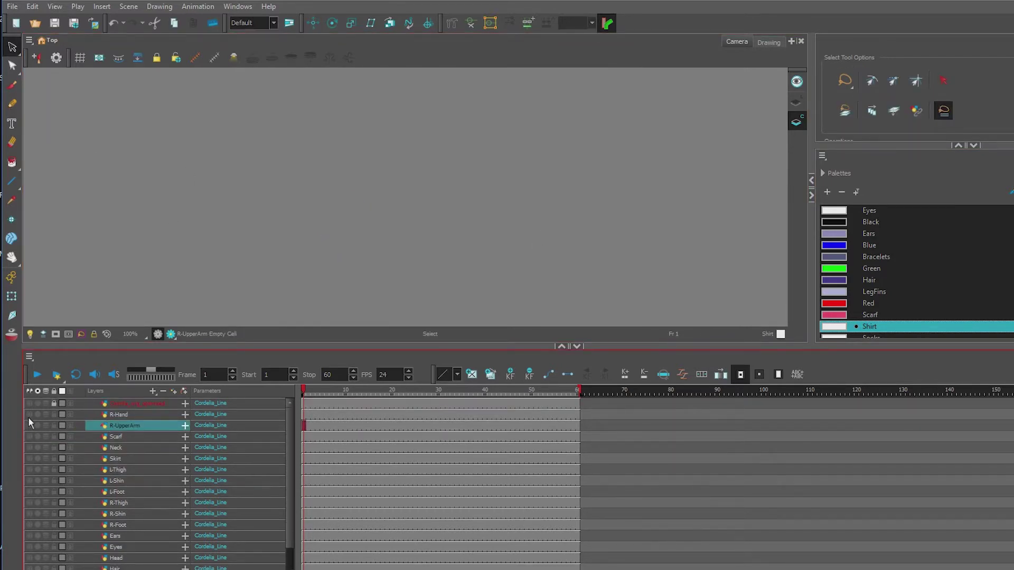
Duplicate the R-Hand layer, name the copy R-Forearm, and leave only that copy shown.
left_click(30, 415)
right_click(116, 414)
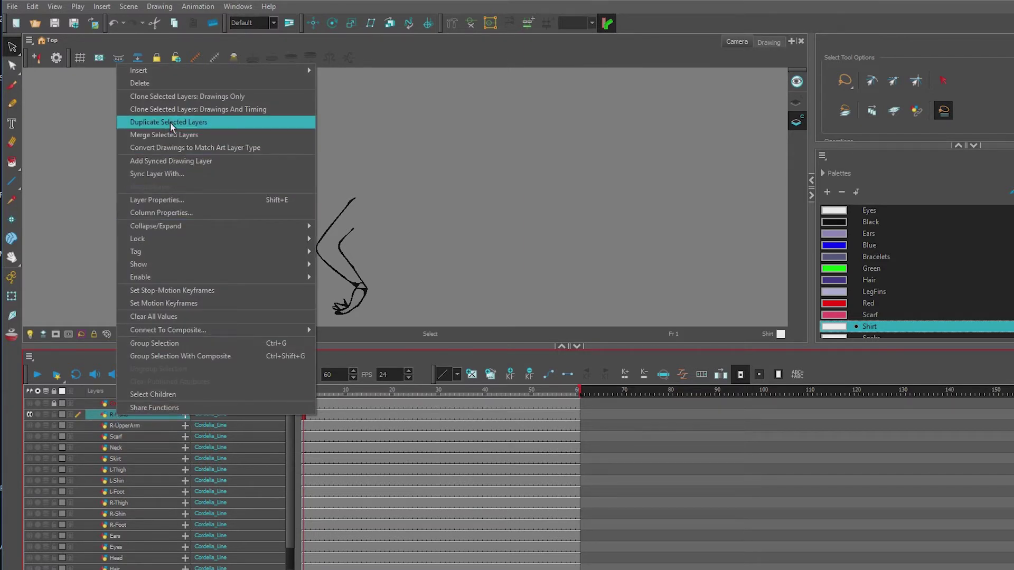
left_click(170, 122)
double_click(127, 425)
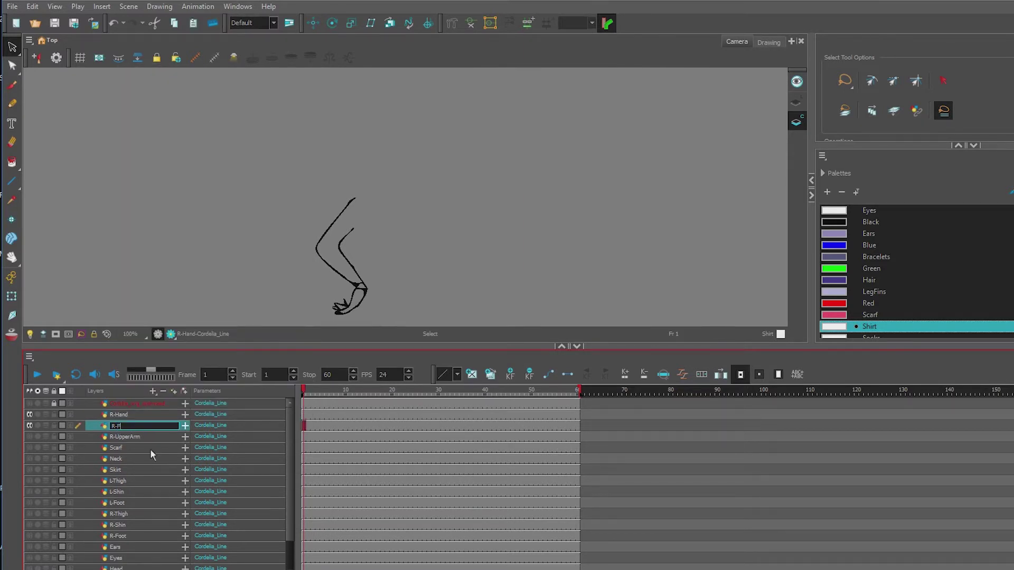
type("R-Forearm")
key("Return")
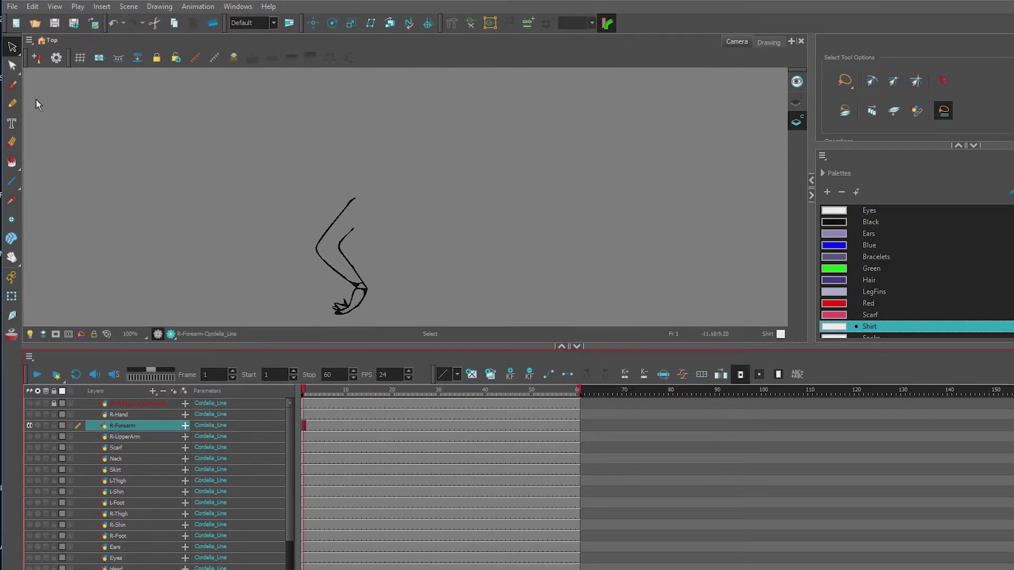
Delete the hand and the leftover wrist strokes from the R-Forearm line art.
left_click(797, 102)
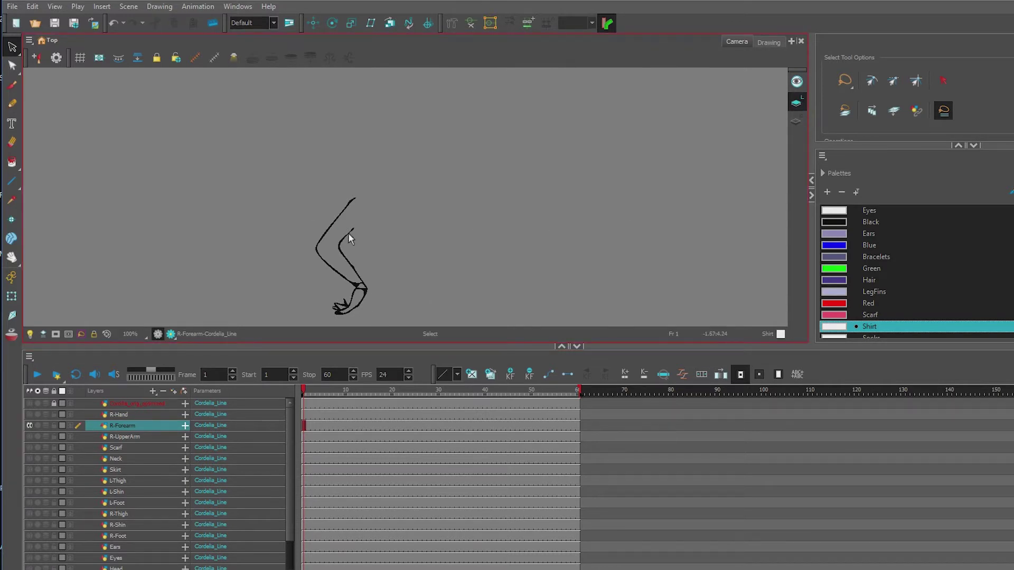
left_click(331, 266)
left_click(362, 185)
left_click_drag(326, 331, 393, 292)
key("Delete")
left_click(365, 286)
key("Delete")
left_click(360, 285)
scroll(374, 287, "up", 5)
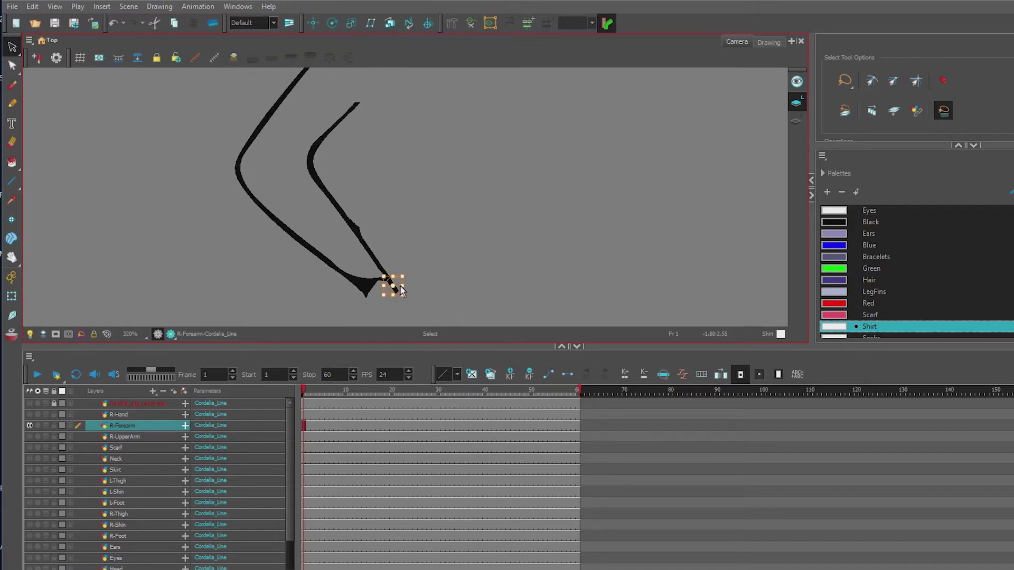
key("Delete")
left_click(367, 294)
scroll(338, 251, "down", 5)
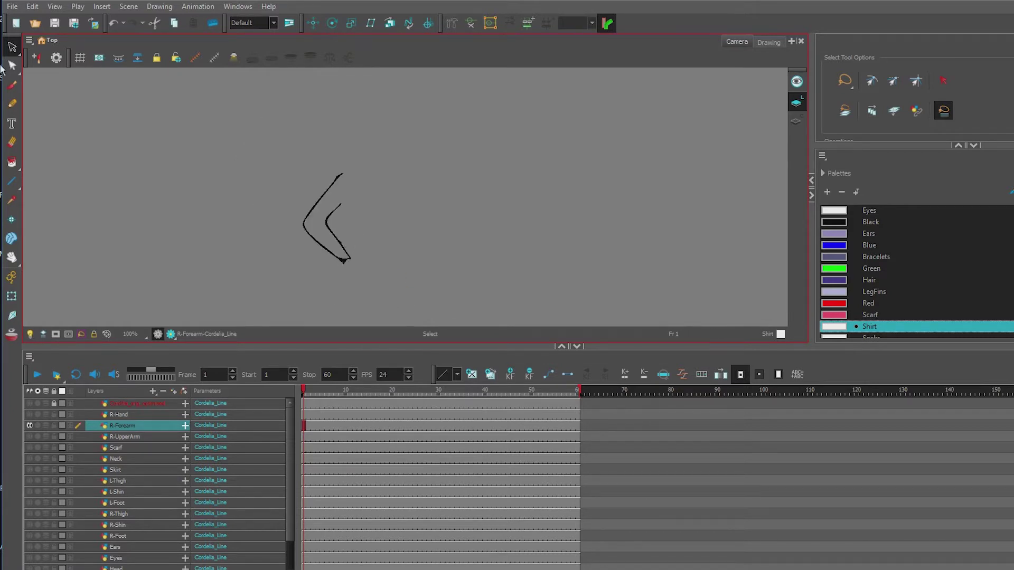
Cut away the upper arm lines above the elbow on R-Forearm with the Cutter.
left_click(18, 53)
left_click(38, 59)
mouse_move(338, 223)
left_mouse_down()
mouse_move(244, 184)
mouse_move(369, 183)
mouse_move(337, 224)
left_mouse_up()
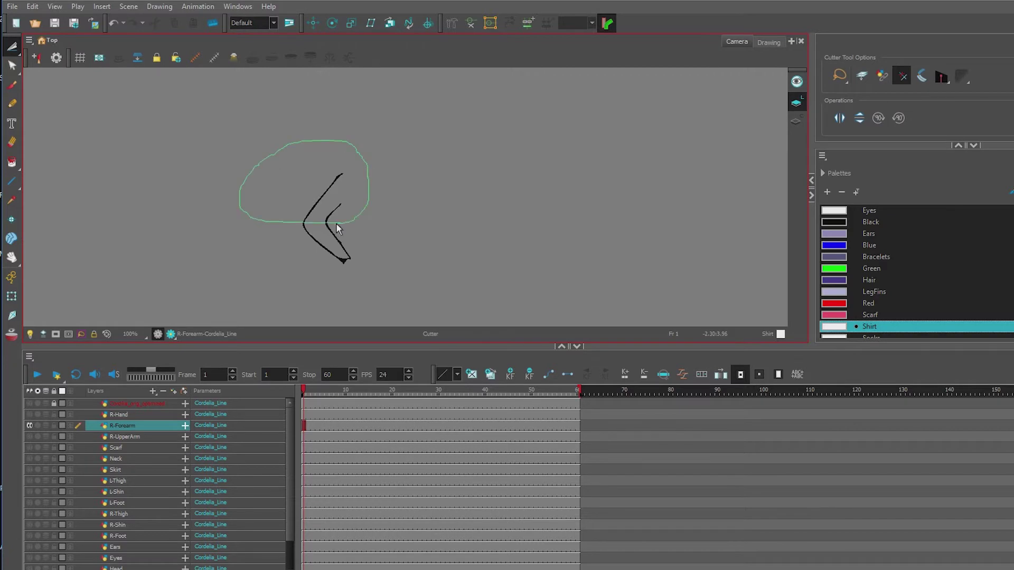
key("Delete")
left_click(17, 53)
left_click(38, 46)
Extend the outer forearm line's upper end diagonally upward toward the inner forearm line.
left_click(13, 66)
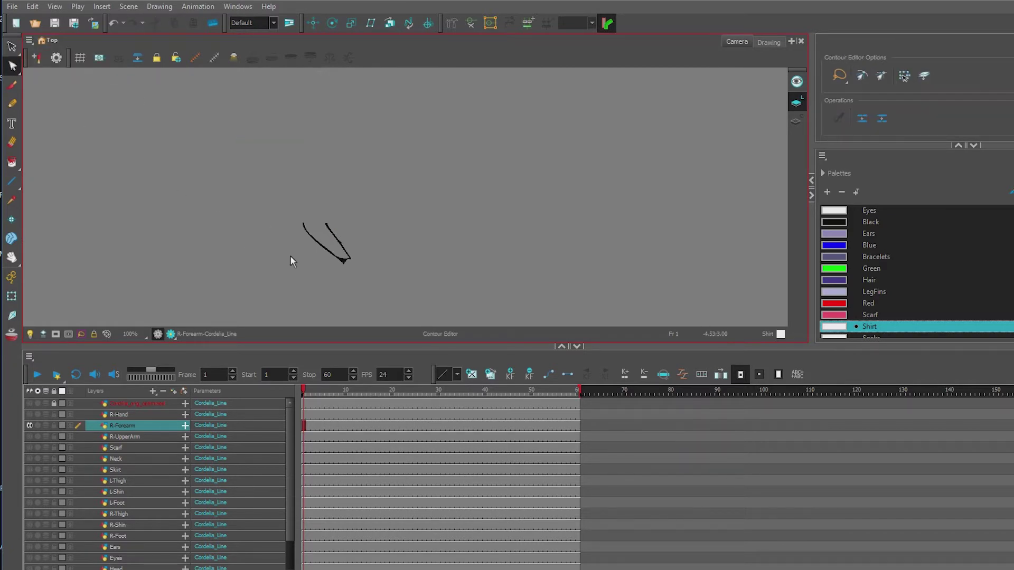
key("ctrl+a")
scroll(293, 240, "up", 7)
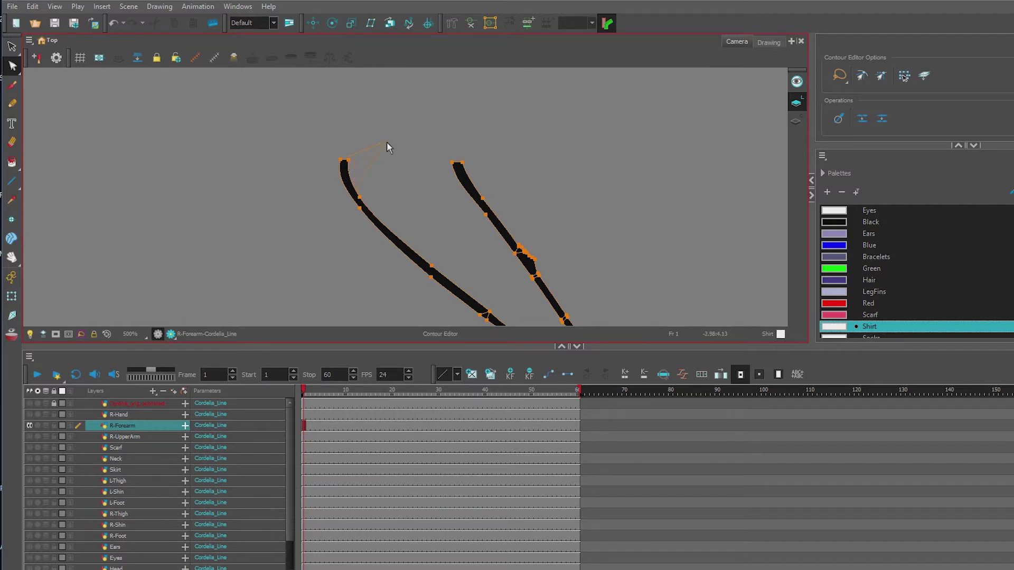
mouse_move(365, 176)
left_mouse_down()
mouse_move(353, 162)
mouse_move(392, 120)
left_mouse_up()
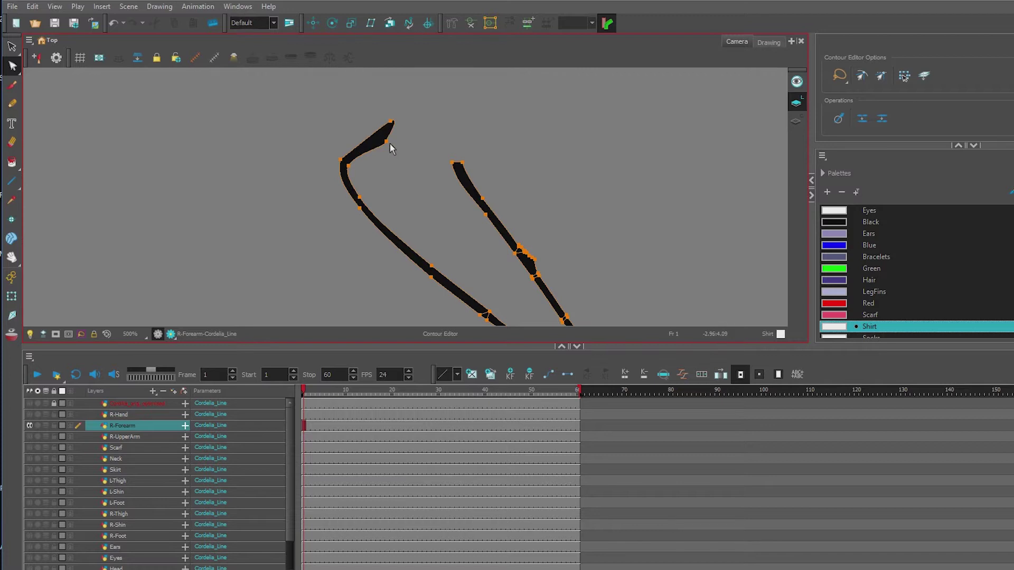
Move the inner forearm line's upper end toward the outer line and straighten its blunt tip.
mouse_move(458, 165)
left_mouse_down()
mouse_move(428, 137)
mouse_move(430, 127)
left_mouse_up()
left_click_drag(483, 206, 458, 172)
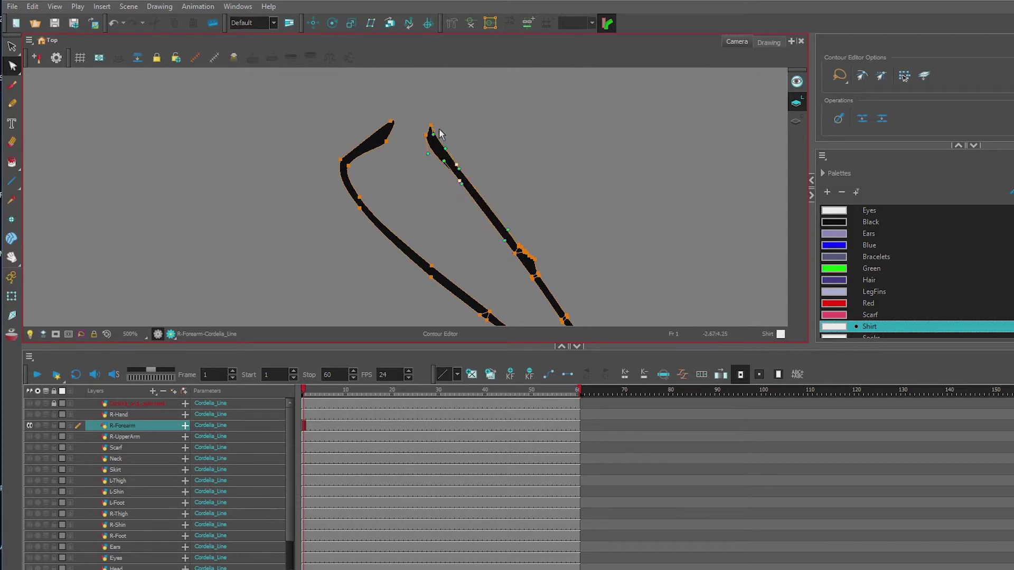
mouse_move(433, 129)
left_mouse_down()
mouse_move(416, 125)
mouse_move(432, 152)
left_mouse_up()
left_click(422, 139)
scroll(425, 140, "up", 4)
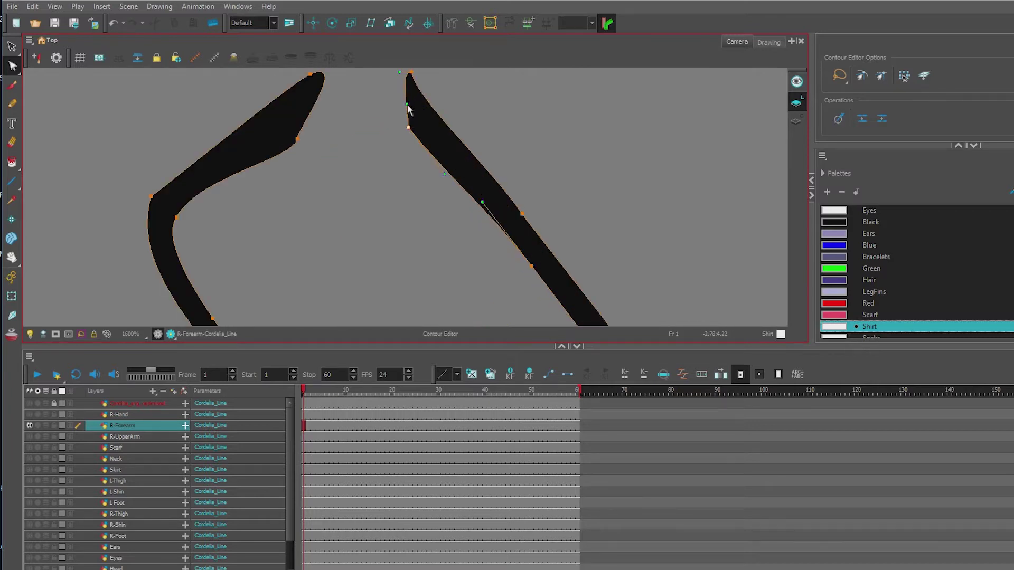
left_click_drag(401, 74, 410, 84)
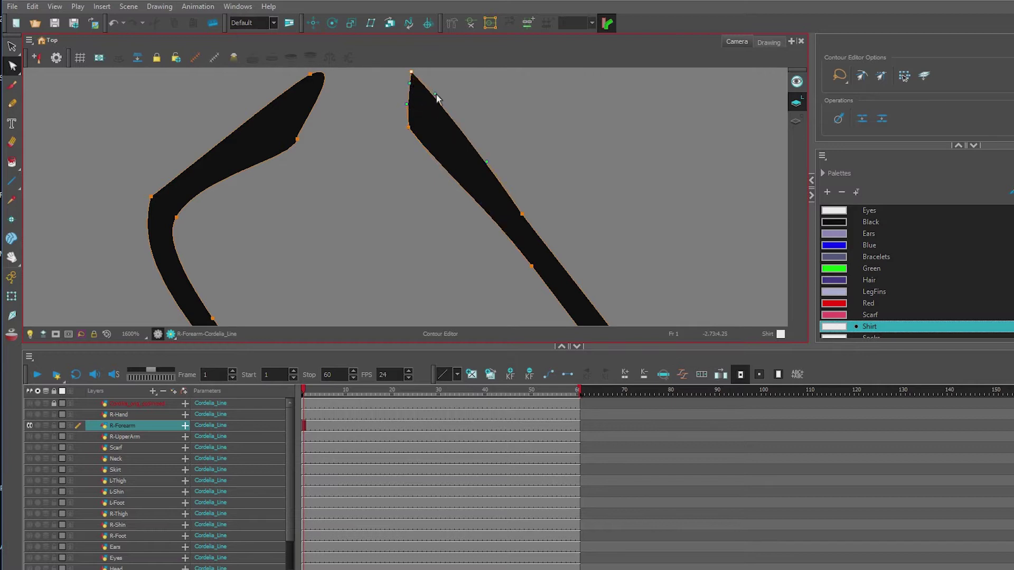
Pull the outer line's tip onto the inner line's upper end, closing the forearm outline at the elbow.
left_click(315, 75)
scroll(336, 95, "down", 3)
mouse_move(337, 82)
left_mouse_down()
mouse_move(320, 102)
mouse_move(332, 96)
mouse_move(328, 85)
mouse_move(366, 89)
left_mouse_up()
left_click(314, 114)
scroll(366, 91, "up", 4)
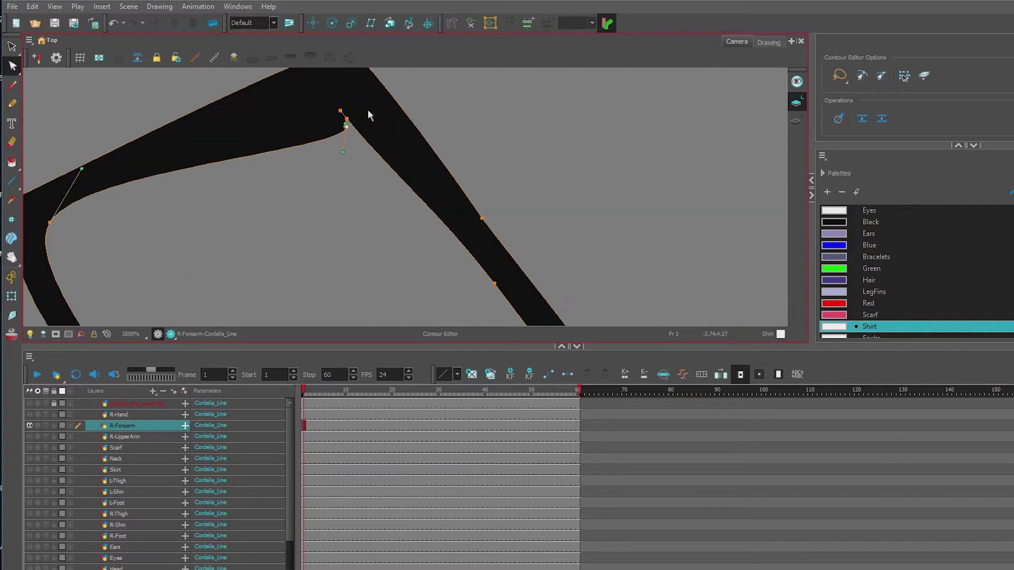
Smooth the inner contour around the elbow join and flatten the pointed outer corner.
left_click_drag(247, 159, 220, 147)
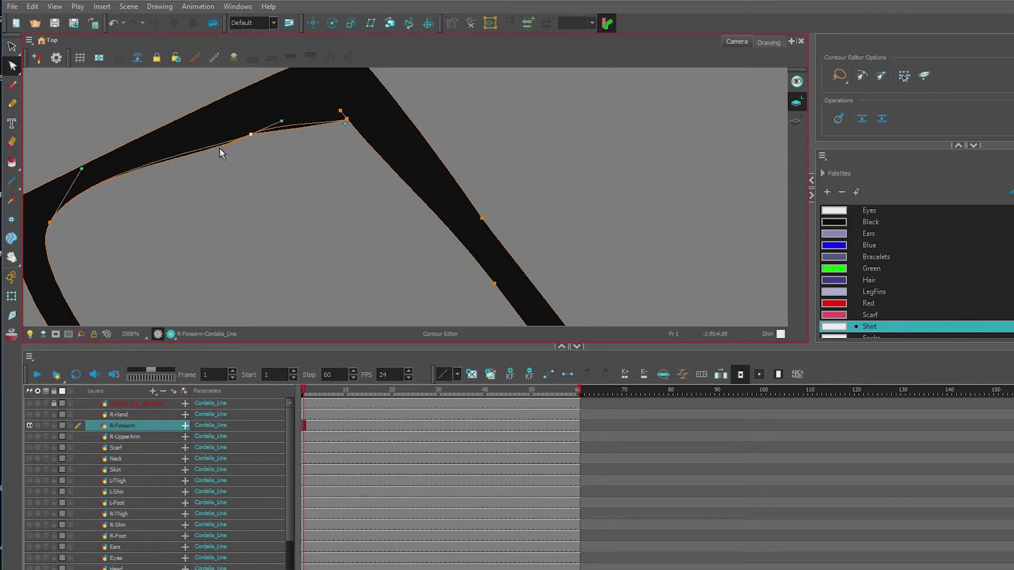
left_click(341, 112)
mouse_move(346, 119)
left_mouse_down()
mouse_move(368, 122)
mouse_move(314, 117)
mouse_move(345, 136)
left_mouse_up()
scroll(314, 116, "down", 5)
scroll(345, 136, "up", 2)
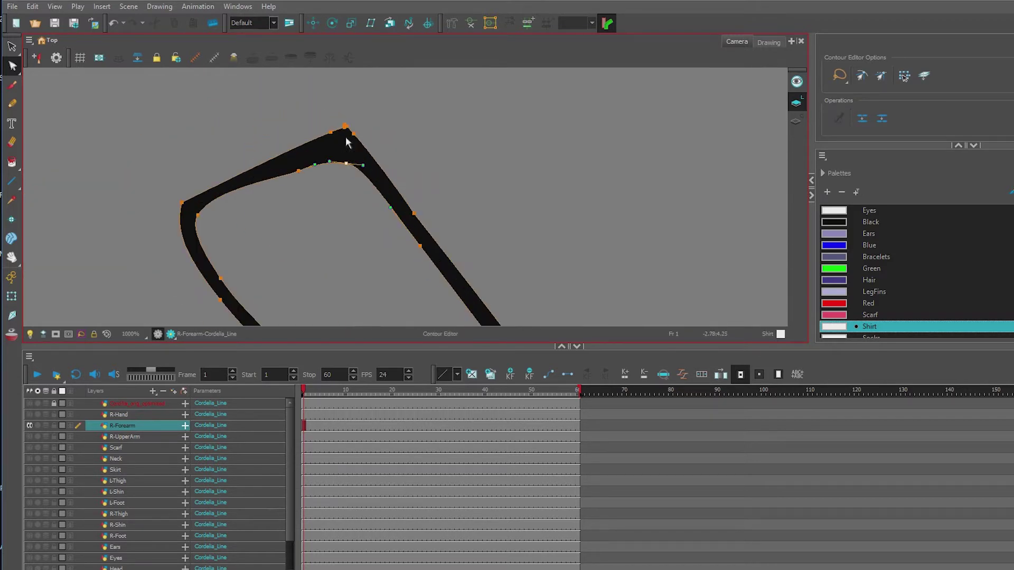
left_click(346, 127)
scroll(330, 153, "down", 3)
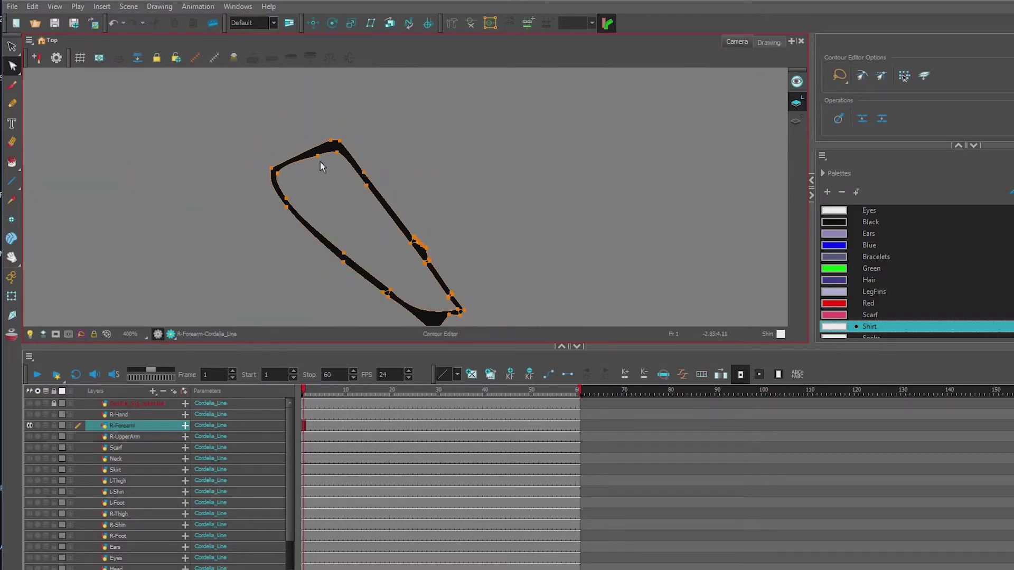
Show the locked full-body line art as reference and curve the forearm's outer contour into a fuller elbow cap.
left_click(29, 403)
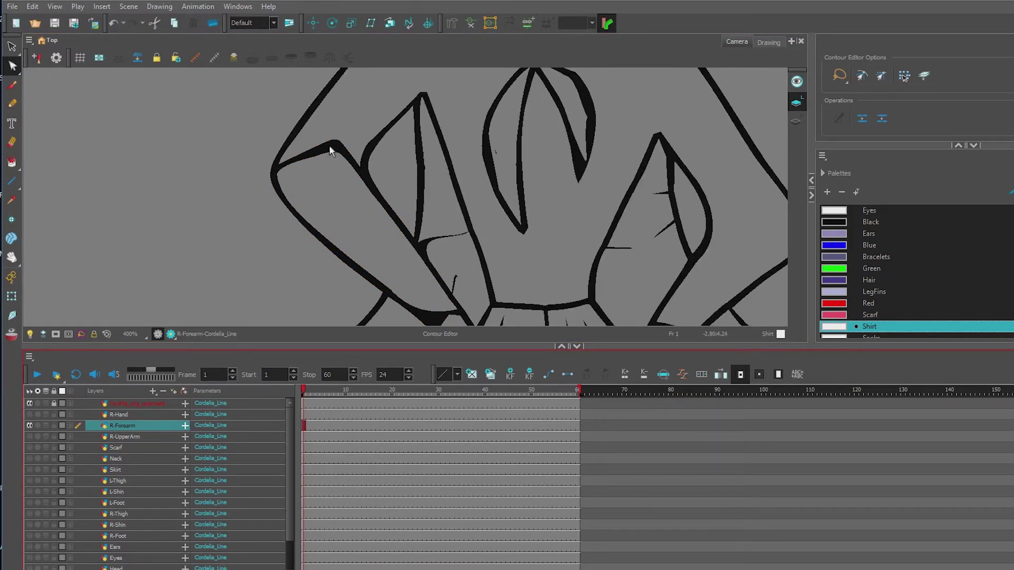
scroll(330, 149, "up", 5)
left_click(247, 161)
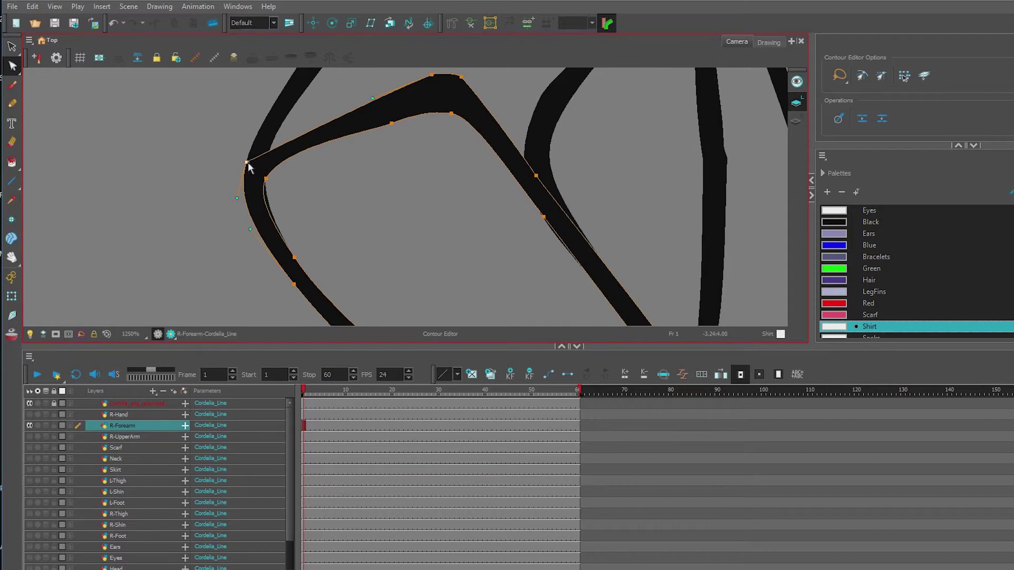
mouse_move(246, 162)
left_mouse_down()
mouse_move(242, 169)
mouse_move(322, 88)
left_mouse_up()
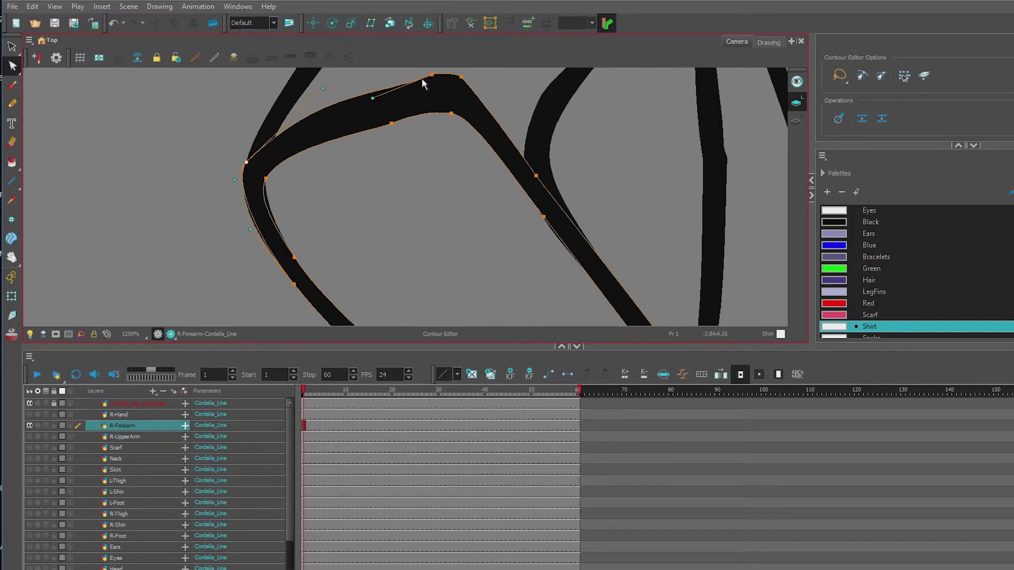
left_click(433, 75)
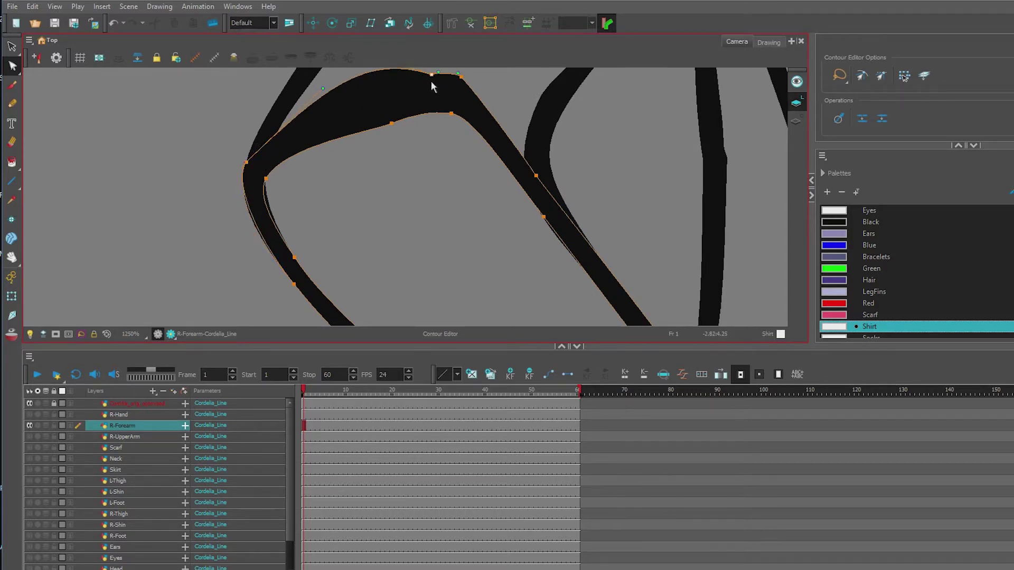
key("Delete")
left_click(461, 78)
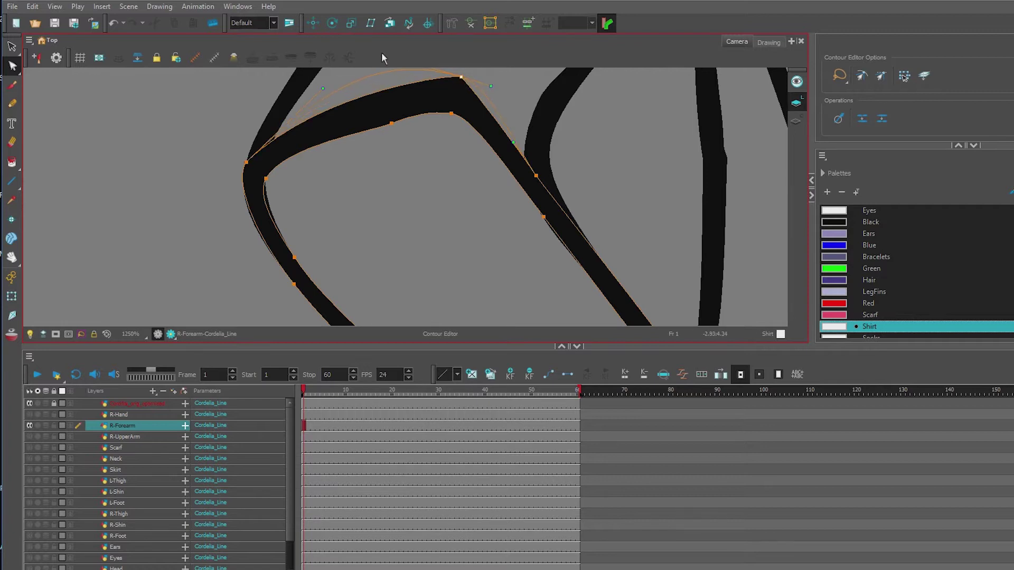
left_click_drag(381, 52, 302, 68)
left_click_drag(491, 80, 481, 102)
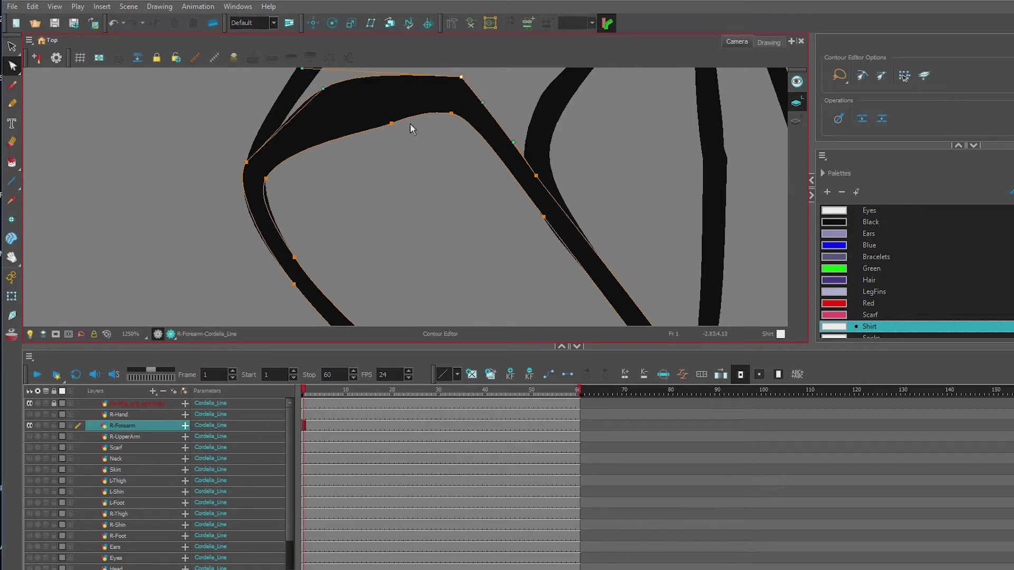
Move the inner contour points of the elbow cap outward to thin the black outline to an even thickness.
left_click_drag(392, 123, 346, 98)
left_click(452, 113)
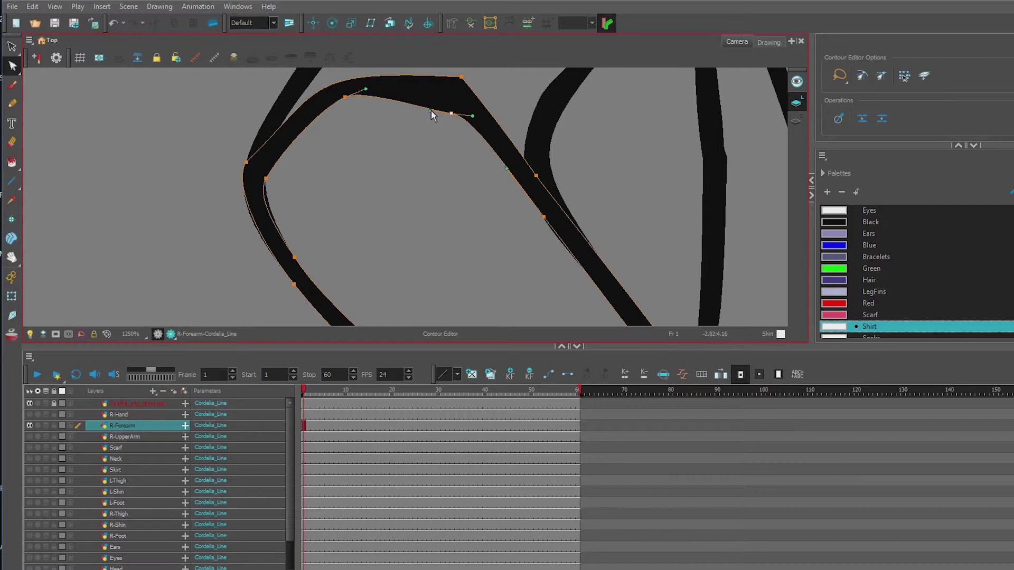
left_click_drag(452, 113, 457, 98)
left_click(461, 78)
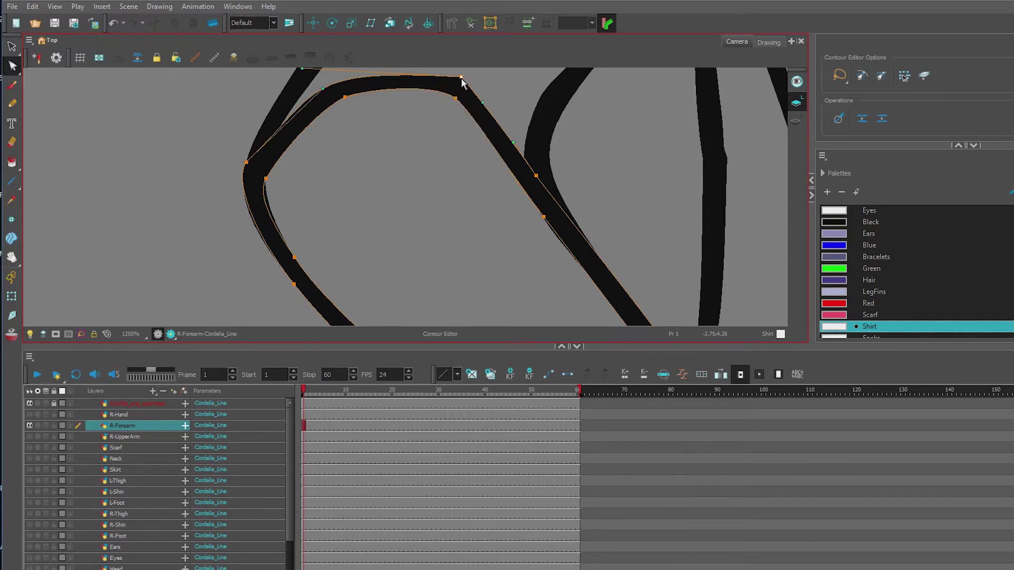
Delete a surplus contour point on the elbow cap's inner edge and re-curve that edge into a smooth rounded arc.
scroll(369, 159, "down", 4)
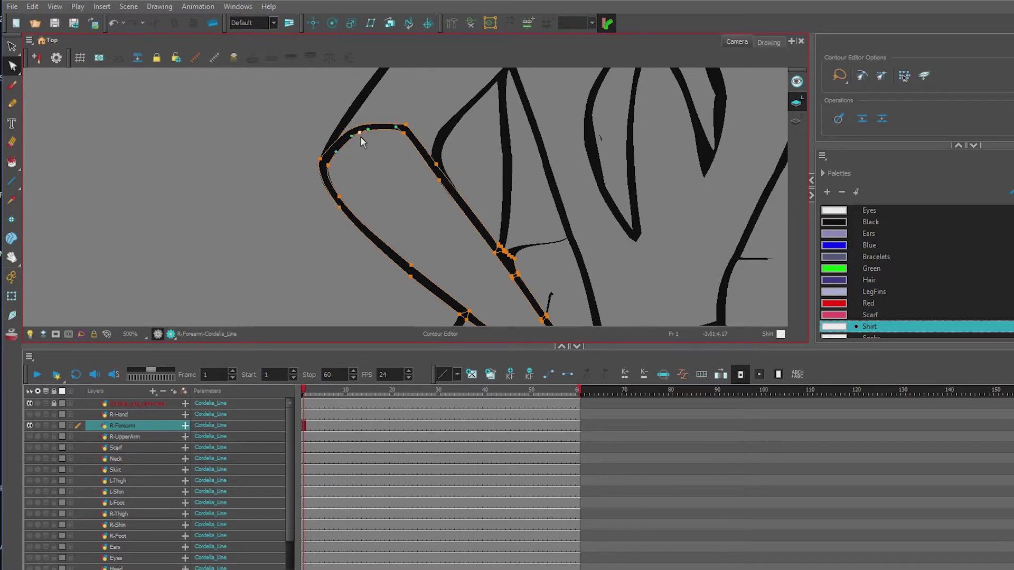
key("Delete")
left_click(328, 165)
mouse_move(336, 158)
left_mouse_down()
mouse_move(346, 131)
mouse_move(412, 127)
mouse_move(406, 137)
left_mouse_up()
key("1")
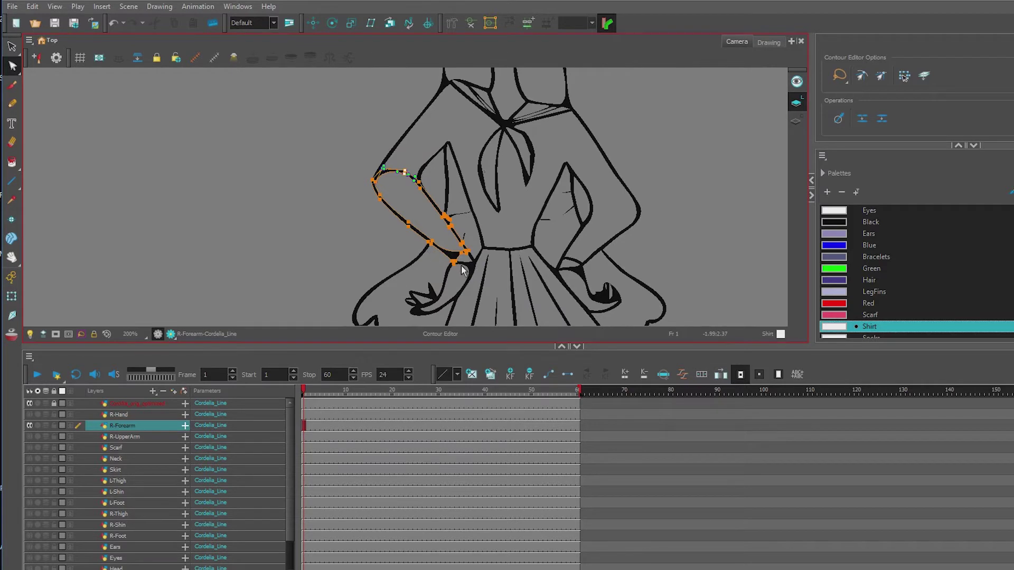
Extend the forearm's wrist end by moving its outer contour points down over the hand, undoing unwanted changes.
scroll(461, 270, "up", 3)
scroll(444, 285, "down", 3)
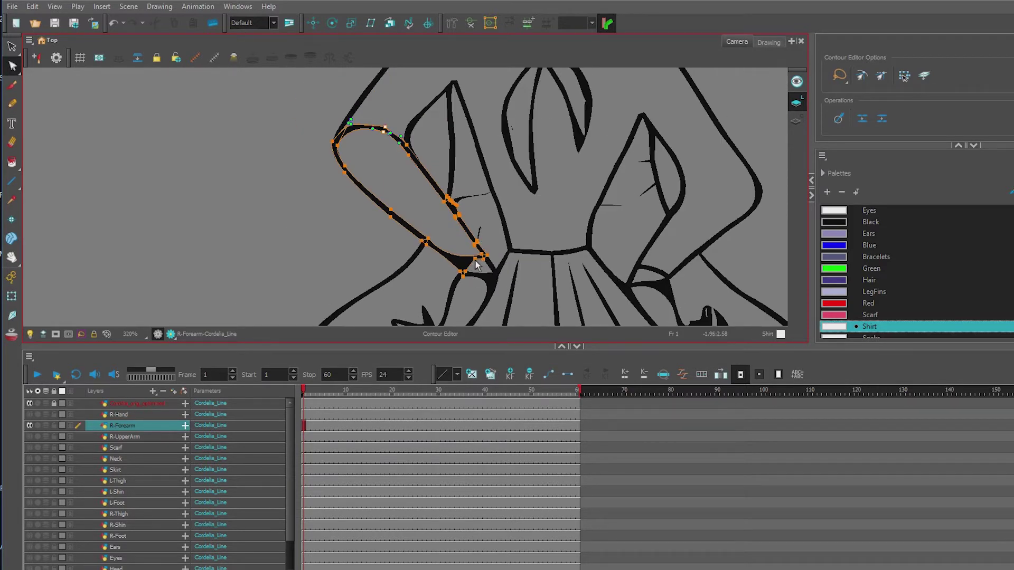
left_click_drag(475, 259, 480, 279)
left_click(465, 272)
key("Delete")
key("ctrl+z")
left_click(486, 262)
left_click_drag(489, 263, 490, 271)
scroll(492, 272, "up", 5)
key("ctrl+z")
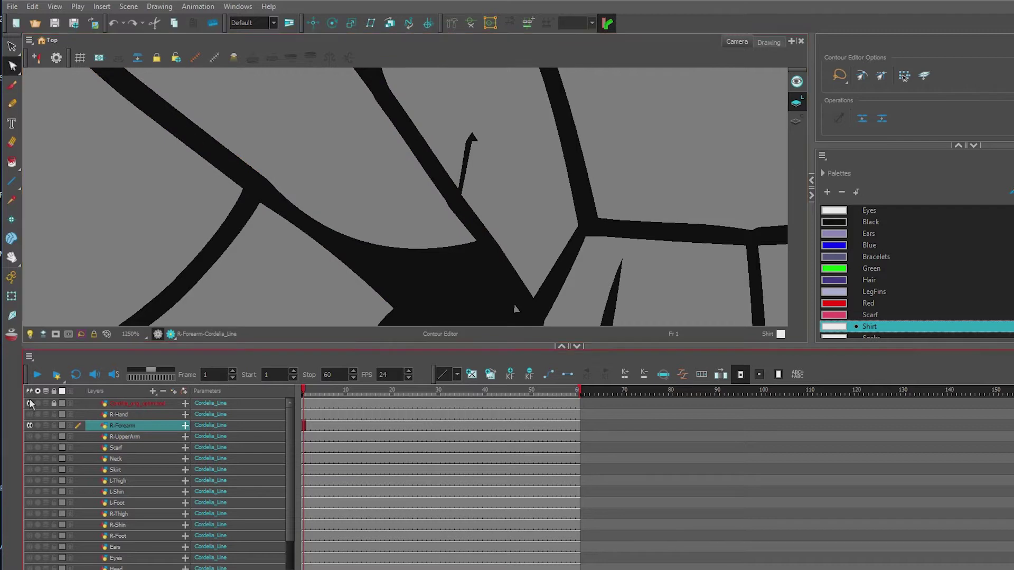
Hide the full-body reference line art and pull the forearm's inner wrist corner down toward the extended outer edge.
left_click(30, 403)
left_click(469, 245)
left_click_drag(478, 243, 488, 285)
Delete the leftover segments crossing the forearm outline at its wrist end and along both side lines.
left_click(501, 289)
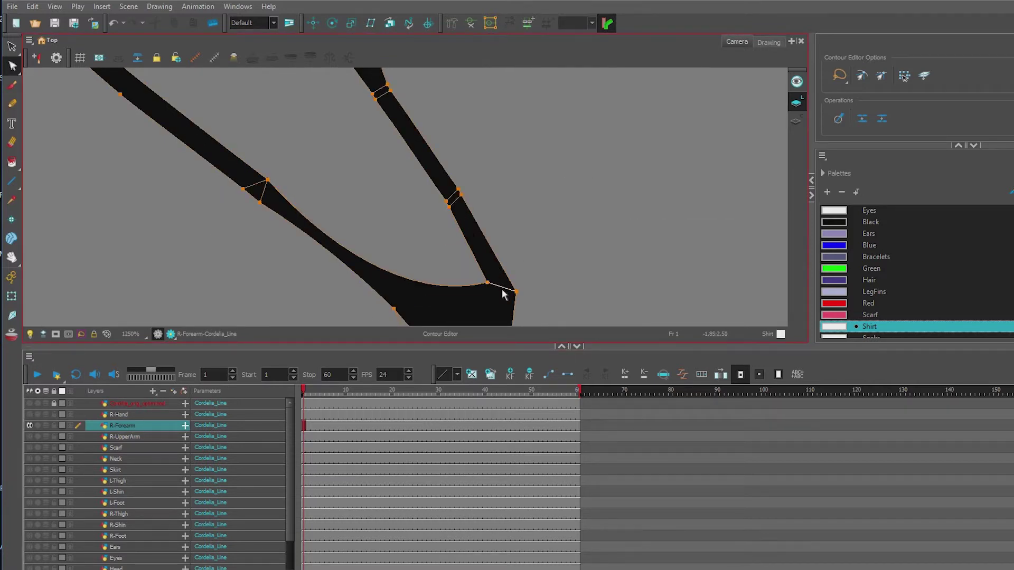
left_click(456, 200)
key("Delete")
left_click(452, 195)
key("Delete")
key("Delete")
left_click(384, 94)
key("Delete")
left_click(262, 194)
key("Delete")
left_click(261, 183)
key("Delete")
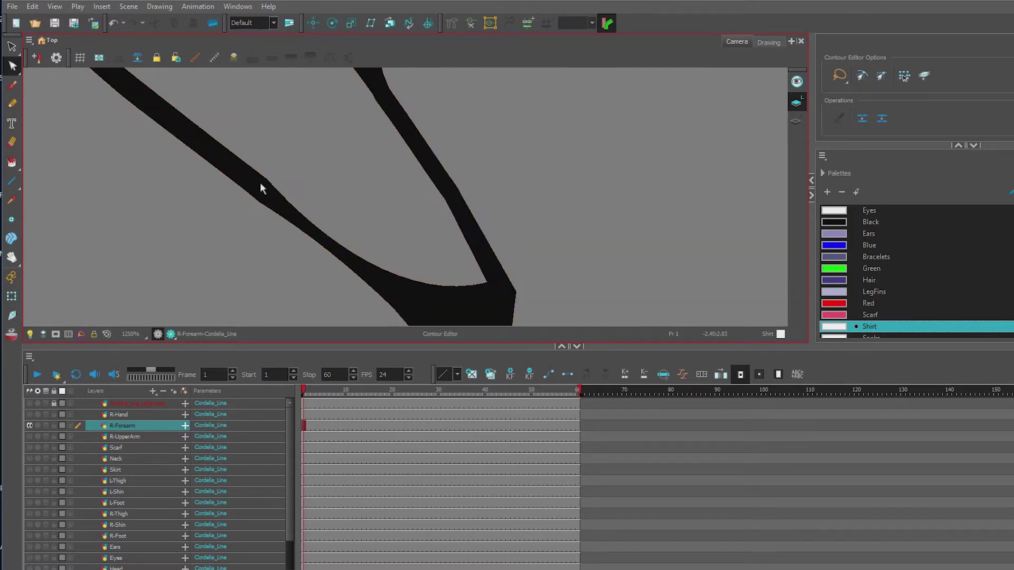
Round the forearm's wrist end by lowering the inner corner, deleting the pointed outer tip and curving the outer contour.
left_click(279, 217)
scroll(395, 288, "down", 3)
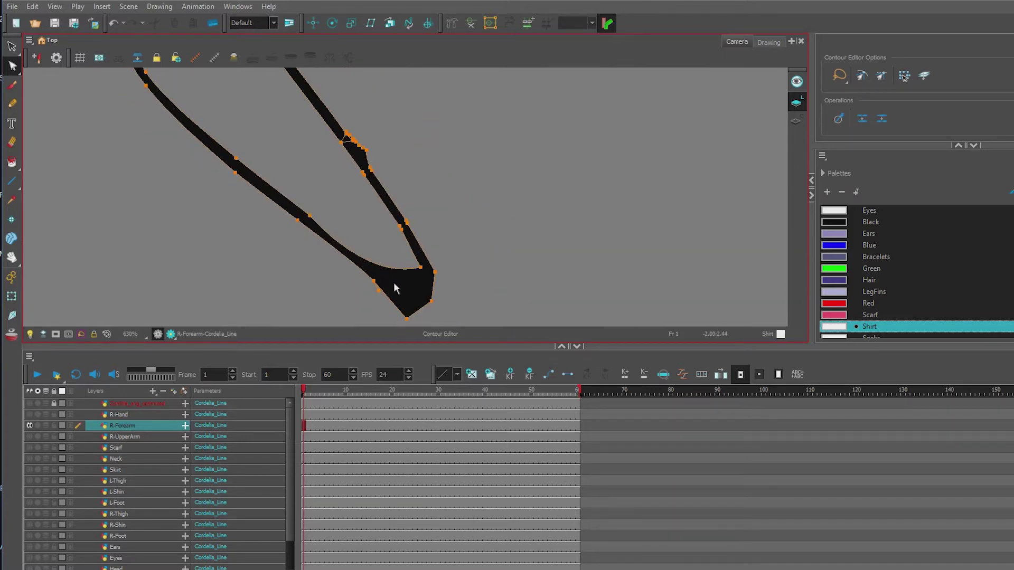
left_click_drag(421, 268, 422, 287)
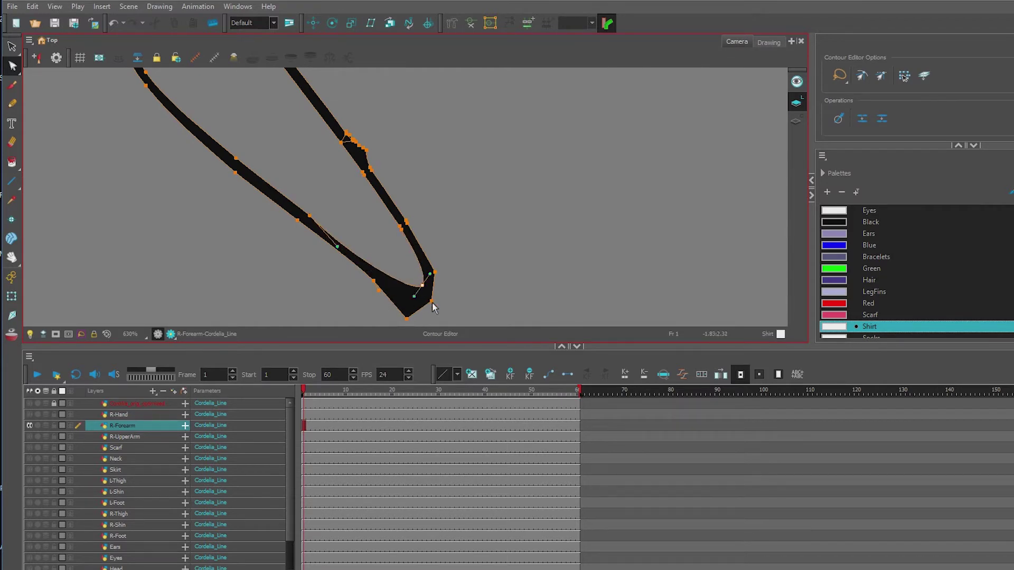
left_click(407, 319)
key("Delete")
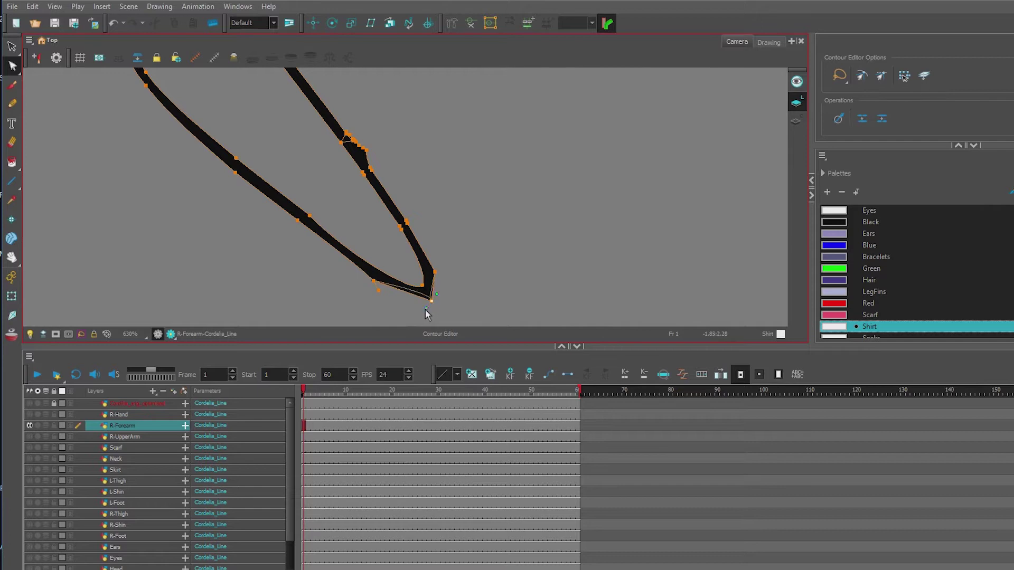
left_click_drag(431, 302, 445, 287)
left_click_drag(374, 282, 386, 294)
Compare the wrist end with the full-body reference and adjust its inner and outer contours for a smoother, even outline.
left_click(29, 404)
left_click(28, 404)
left_click(28, 404)
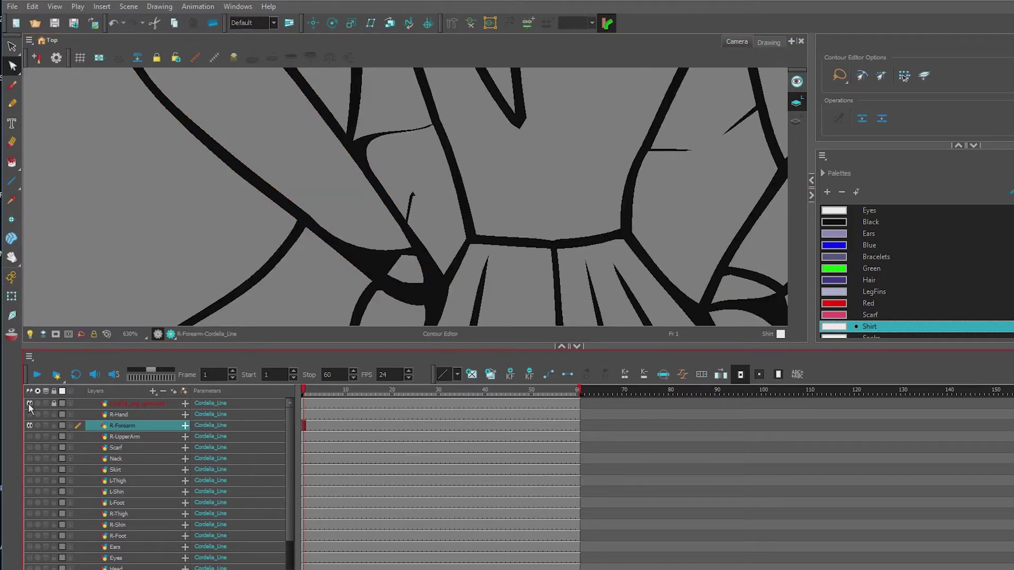
left_click(28, 404)
left_click(28, 404)
left_click(28, 404)
left_click(422, 285)
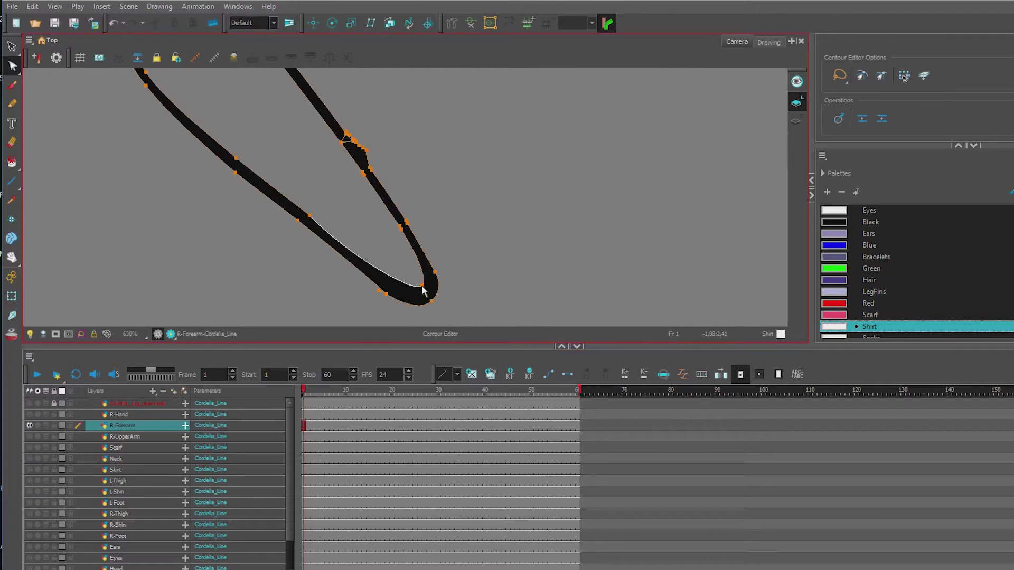
left_click_drag(403, 302, 394, 309)
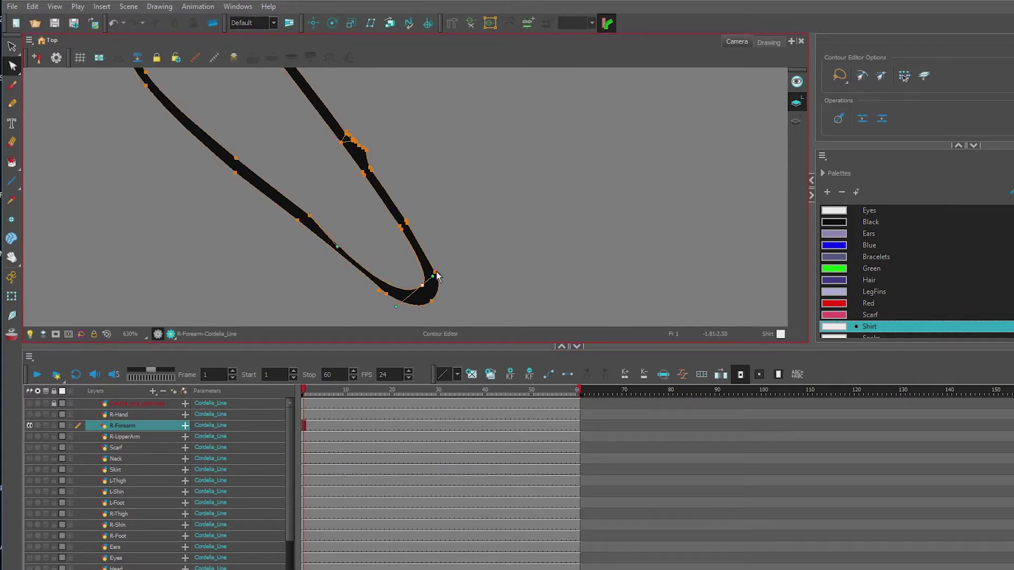
left_click_drag(435, 272, 439, 270)
left_click(423, 286)
left_click_drag(422, 286, 439, 270)
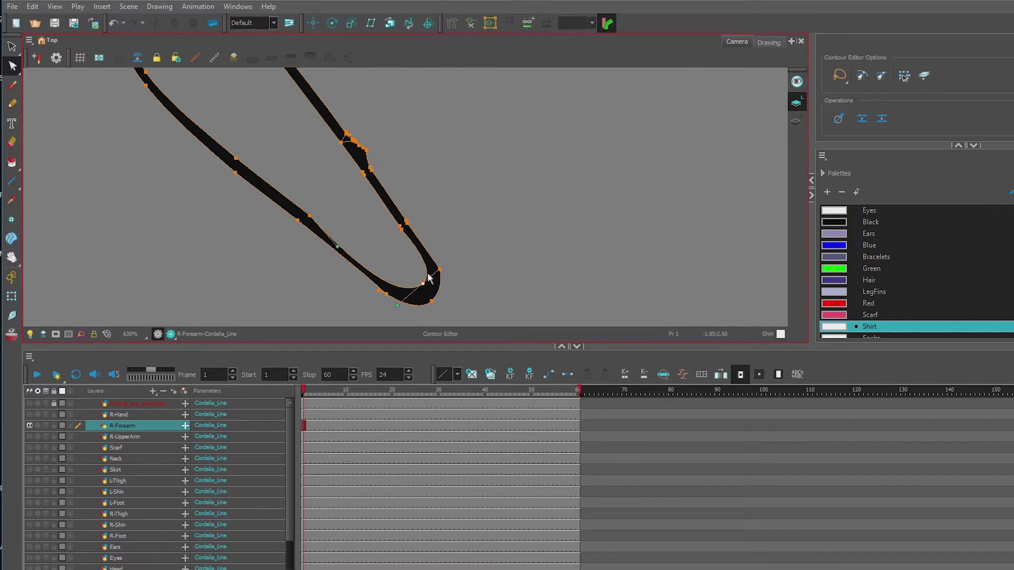
scroll(239, 185, "down", 3)
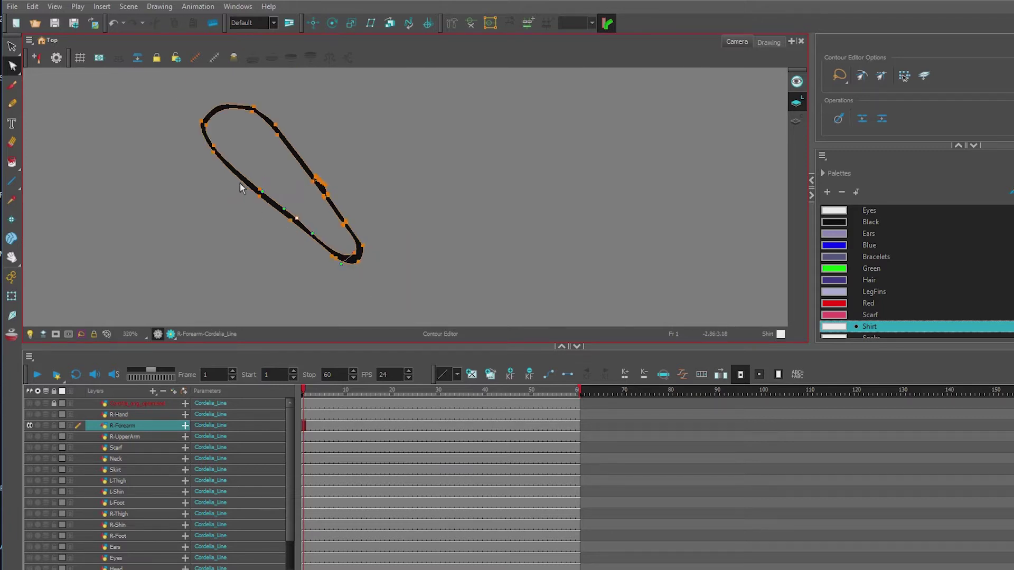
scroll(261, 188, "up", 5)
scroll(265, 228, "down", 5)
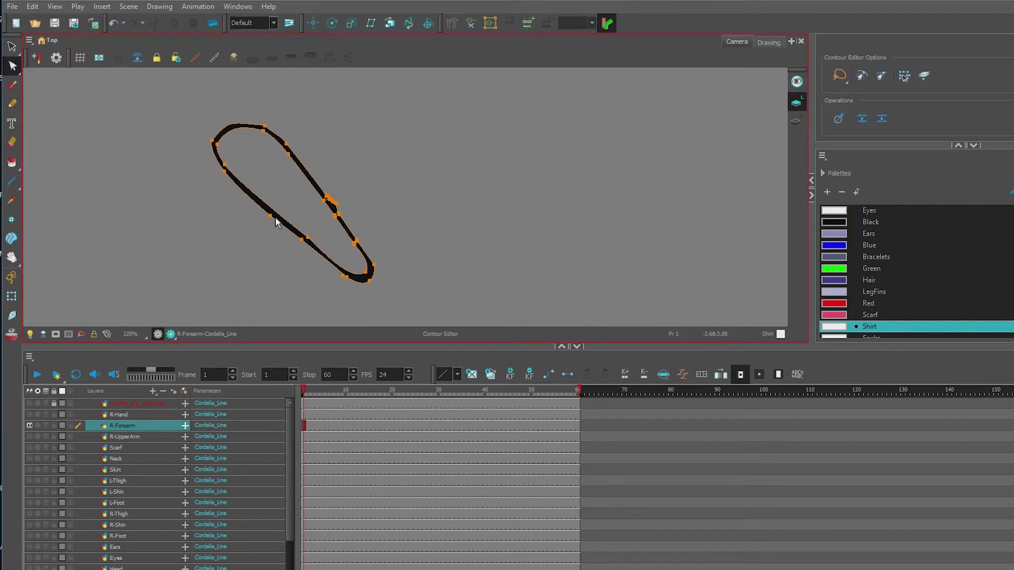
Create the forearm's Colour Art strokes from its line art and fill the shape with the Shirt colour.
left_click(796, 121)
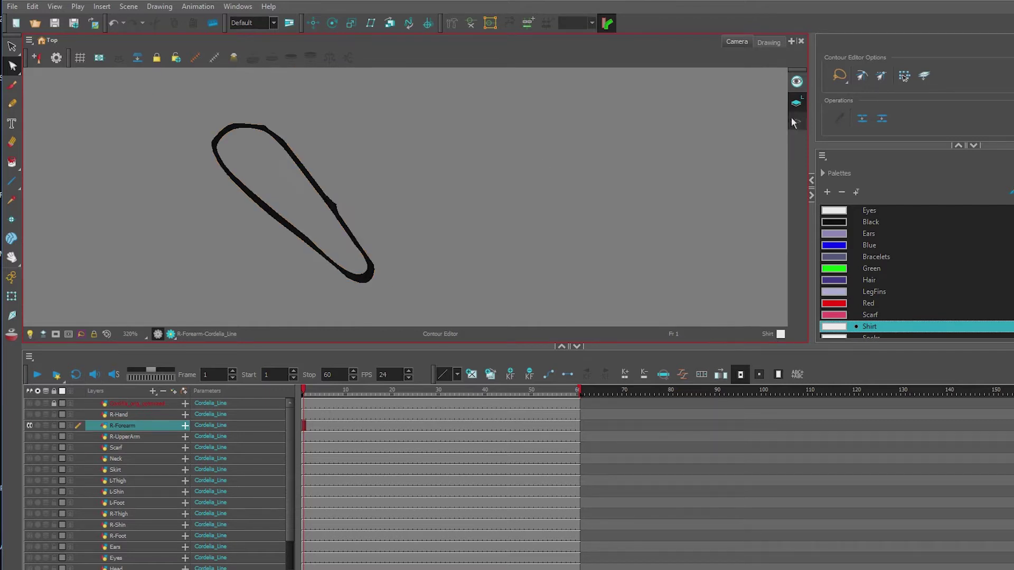
left_click(12, 47)
left_click(159, 7)
left_click(208, 188)
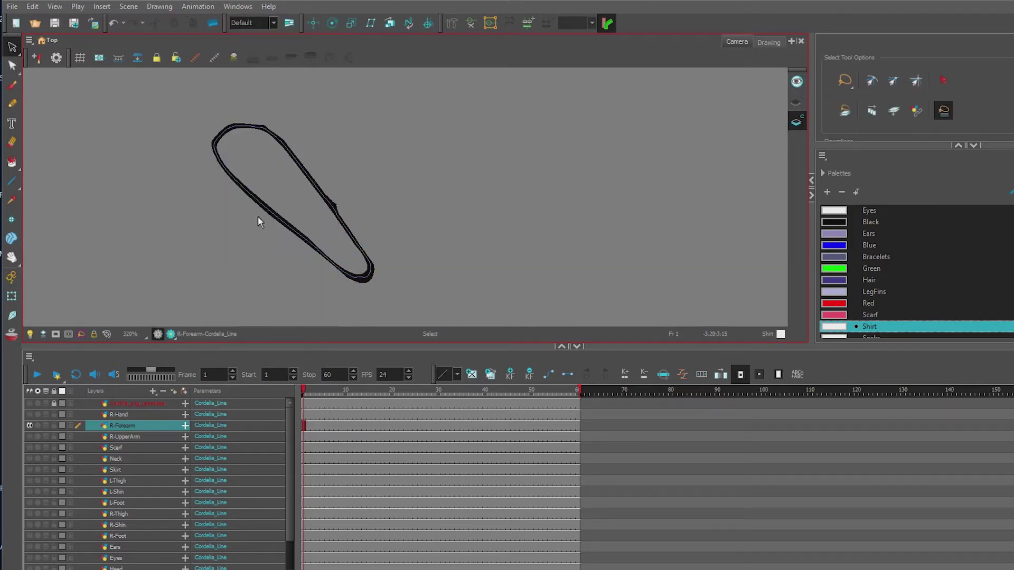
left_click(12, 162)
left_click(250, 170)
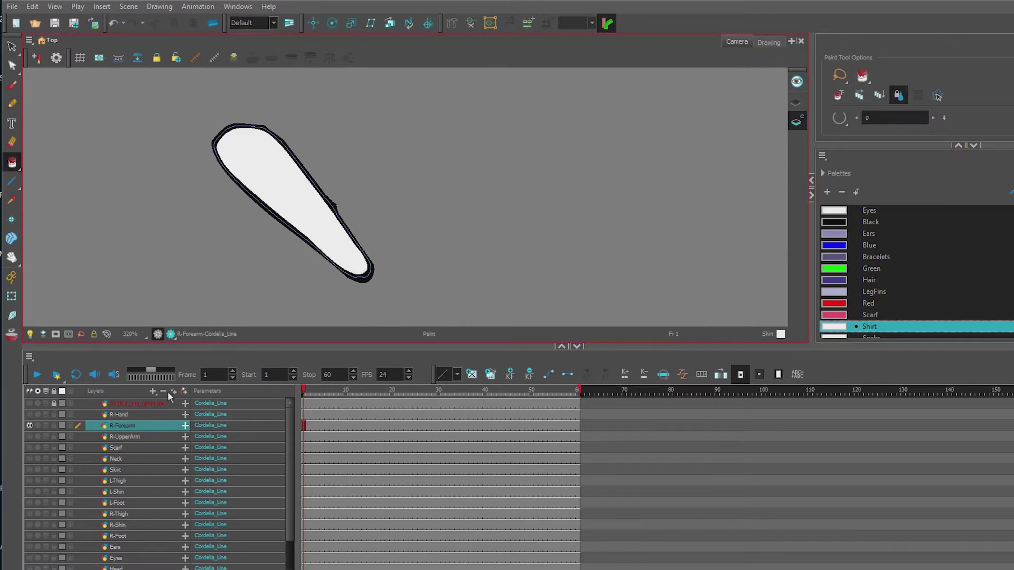
Check the filled forearm beside the upper arm, switch back to Line Art and isolate the R-Hand layer.
left_click(30, 436)
scroll(215, 231, "down", 4)
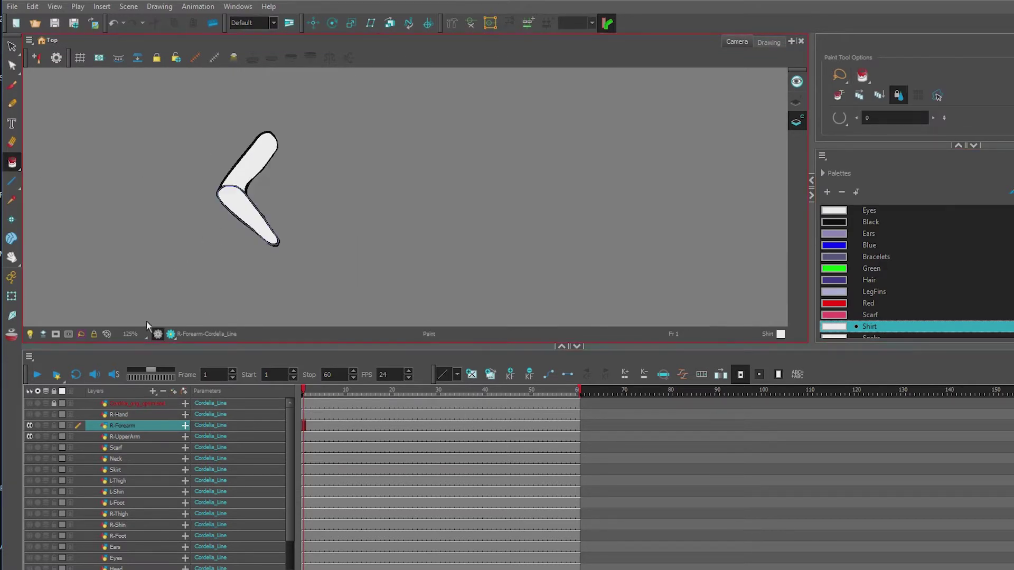
left_click(796, 102)
left_click(119, 413)
left_click(30, 414)
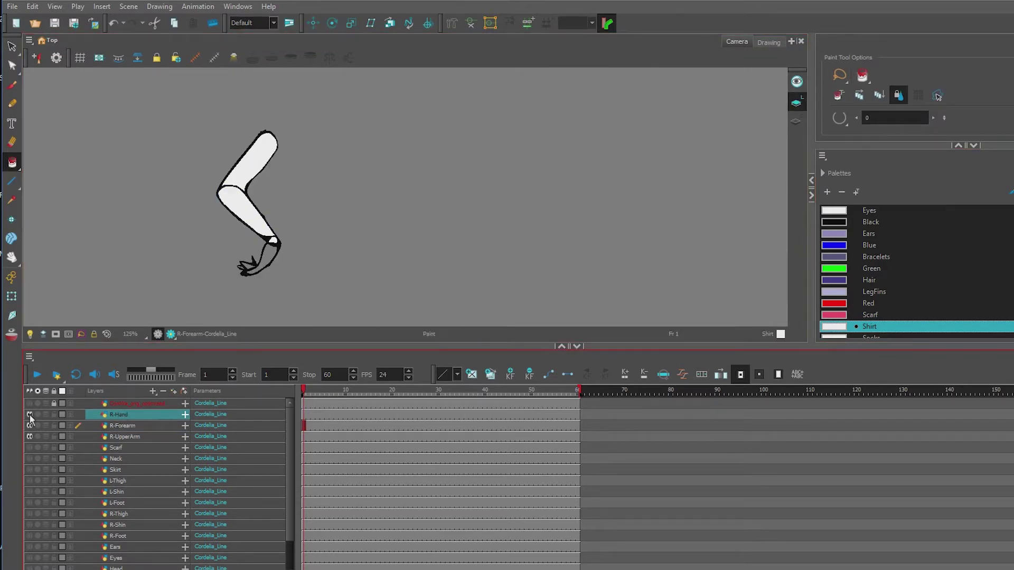
left_click(30, 425)
left_click(28, 437)
left_click(120, 415)
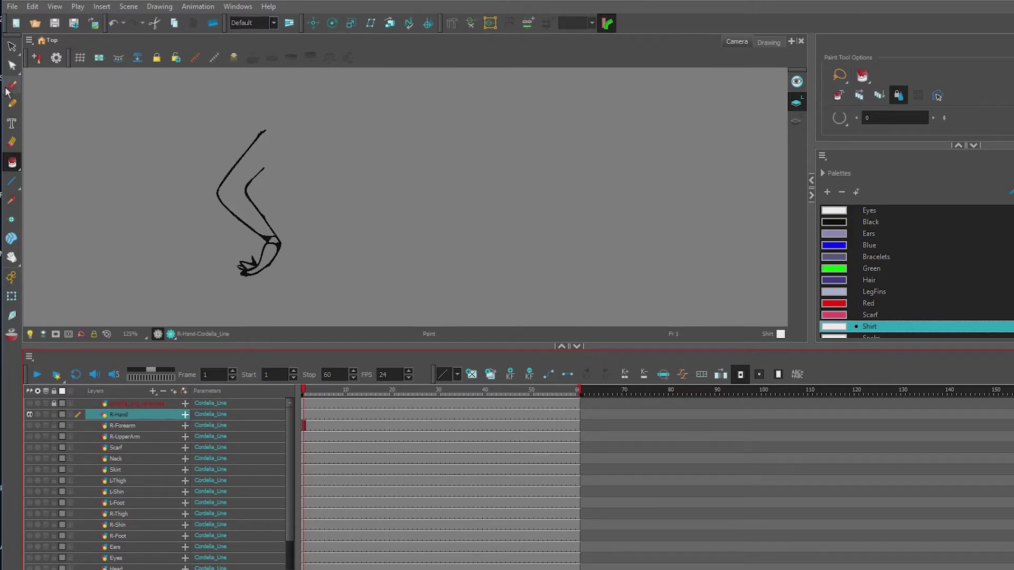
Delete the upper arm and forearm strokes from R-Hand, including stray remnants above the wrist.
left_click(11, 47)
mouse_move(338, 165)
left_mouse_down()
mouse_move(316, 188)
mouse_move(337, 116)
left_mouse_up()
key("Delete")
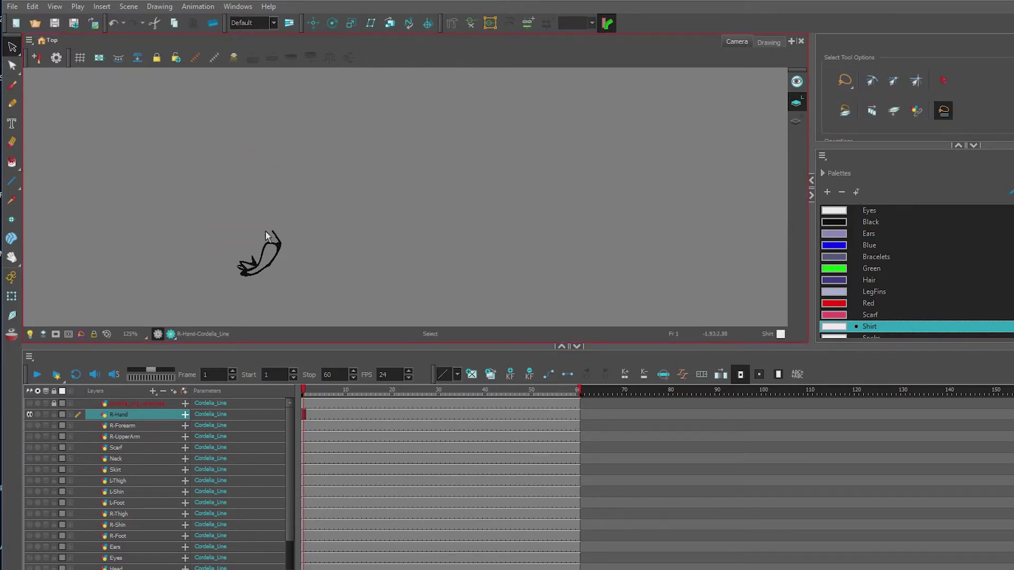
scroll(312, 213, "up", 4)
left_click(306, 221)
key("Delete")
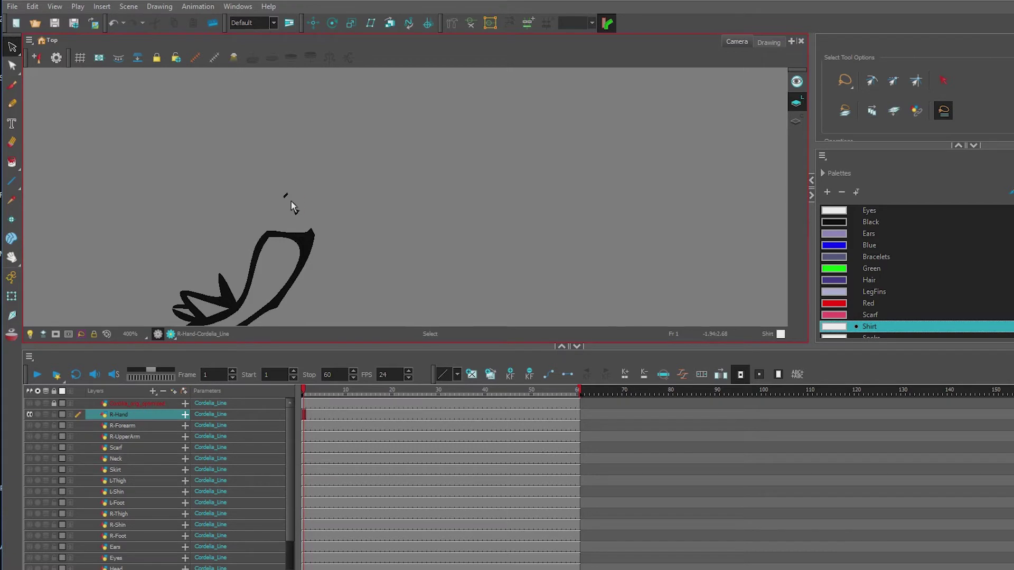
left_click_drag(274, 167, 275, 182)
key("Delete")
scroll(314, 255, "down", 3)
scroll(315, 258, "up", 2)
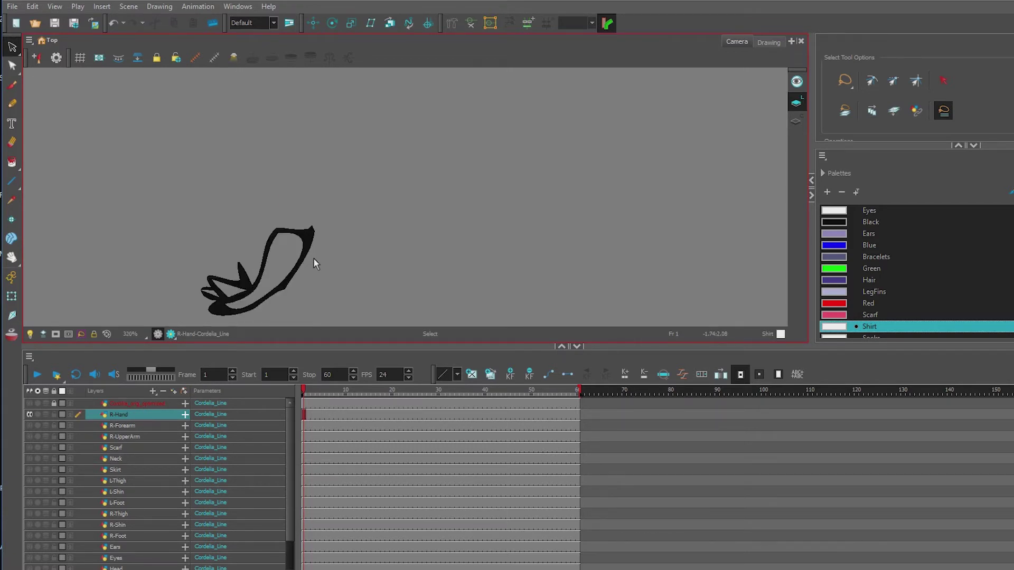
Delete the small leftover stub at the outer tip of the hand's wrist line.
left_click(313, 246)
scroll(313, 246, "up", 4)
left_click(314, 195)
left_click(312, 199)
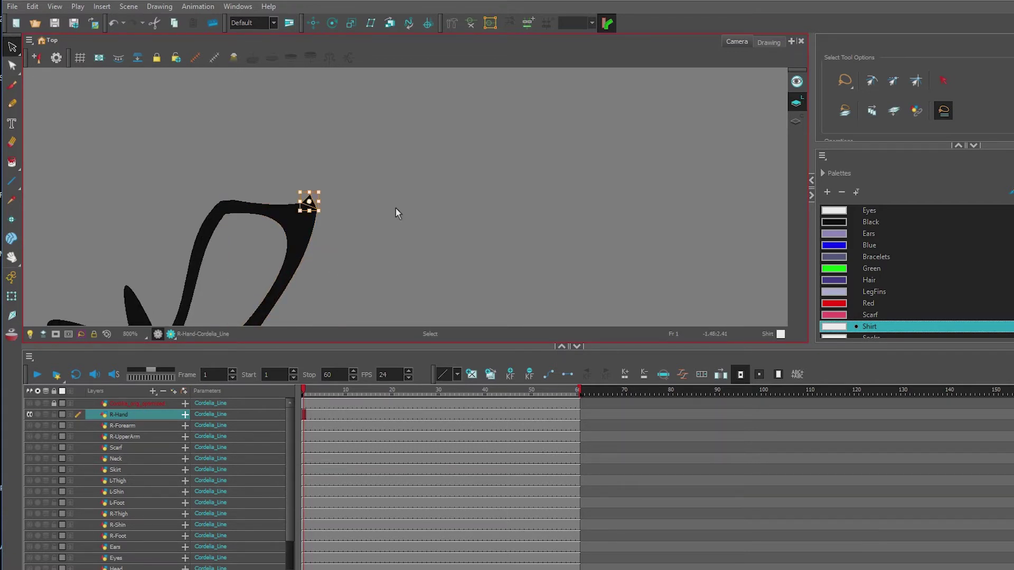
key("Delete")
left_click(315, 217)
scroll(287, 192, "down", 2)
scroll(294, 196, "up", 2)
left_click(293, 192)
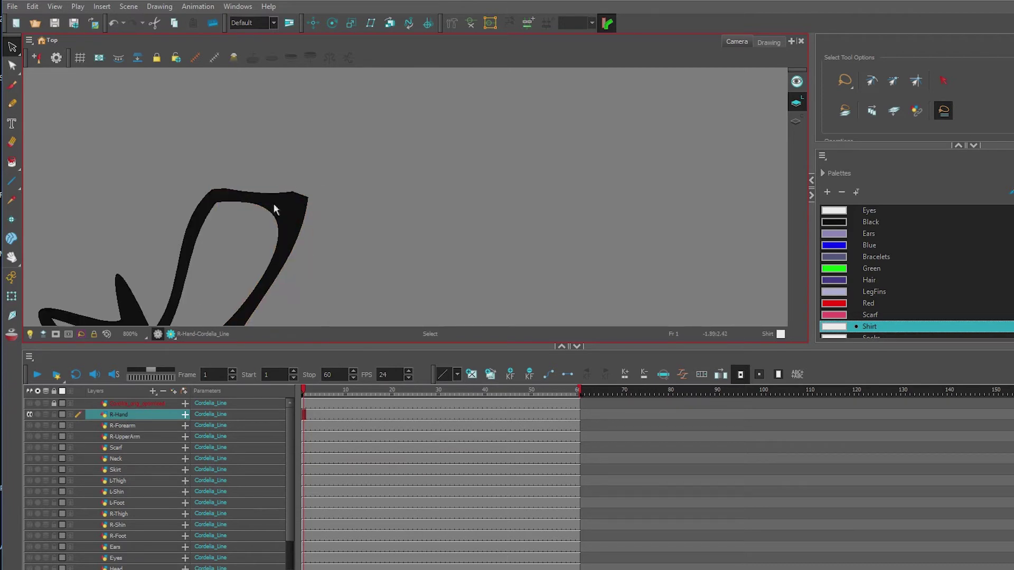
Smooth the hand's outer wrist corner with the Contour Editor by adjusting its upper contour point.
left_click(12, 68)
left_click(296, 194)
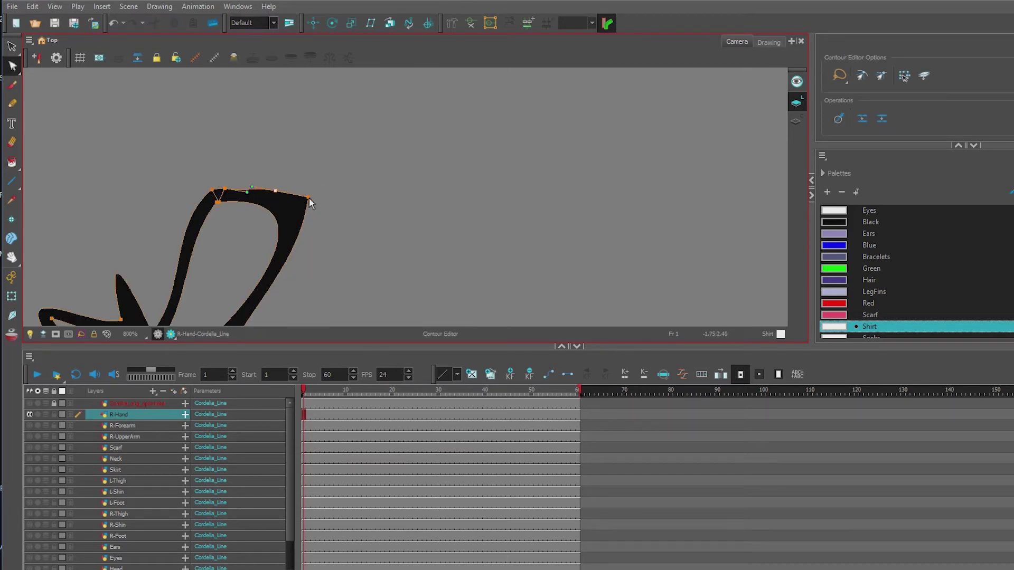
scroll(283, 244, "down", 4)
left_click(242, 302)
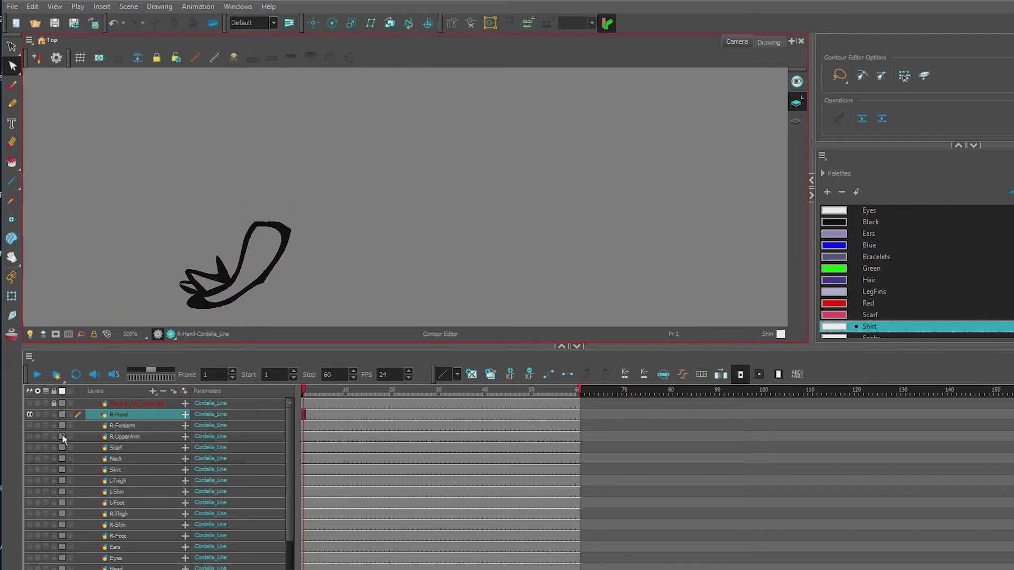
Show the forearm and upper arm to check how the hand joins them, and isolate the R-Hand layer again.
left_click(29, 425)
left_click(29, 436)
scroll(293, 246, "down", 3)
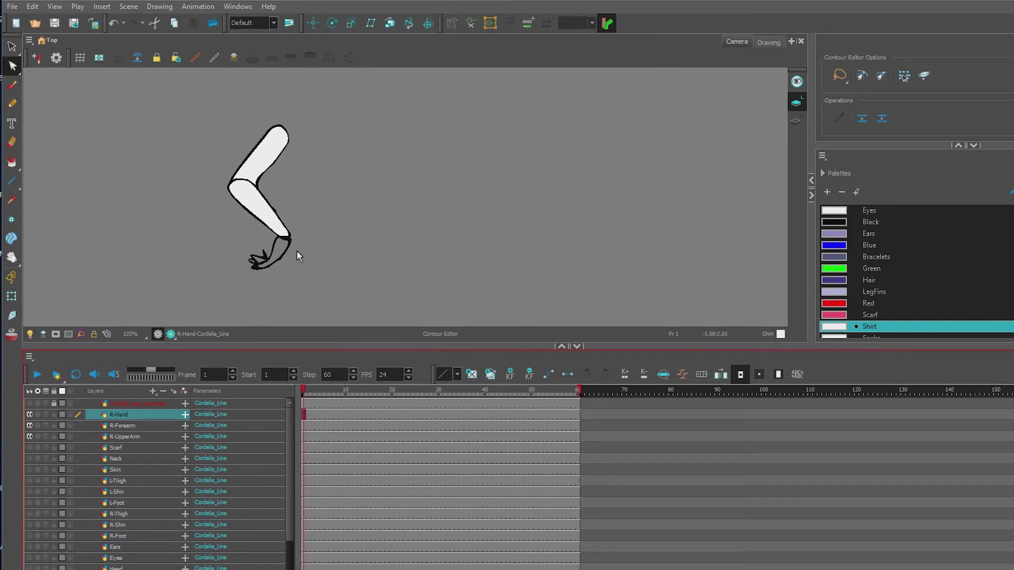
left_click(30, 414)
left_click(29, 425)
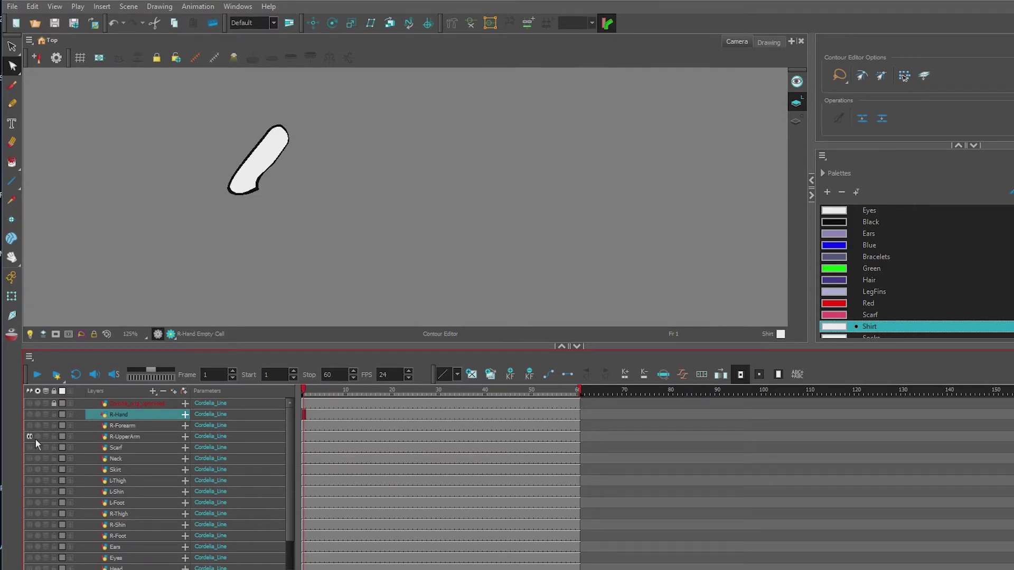
left_click(30, 437)
left_click(30, 414)
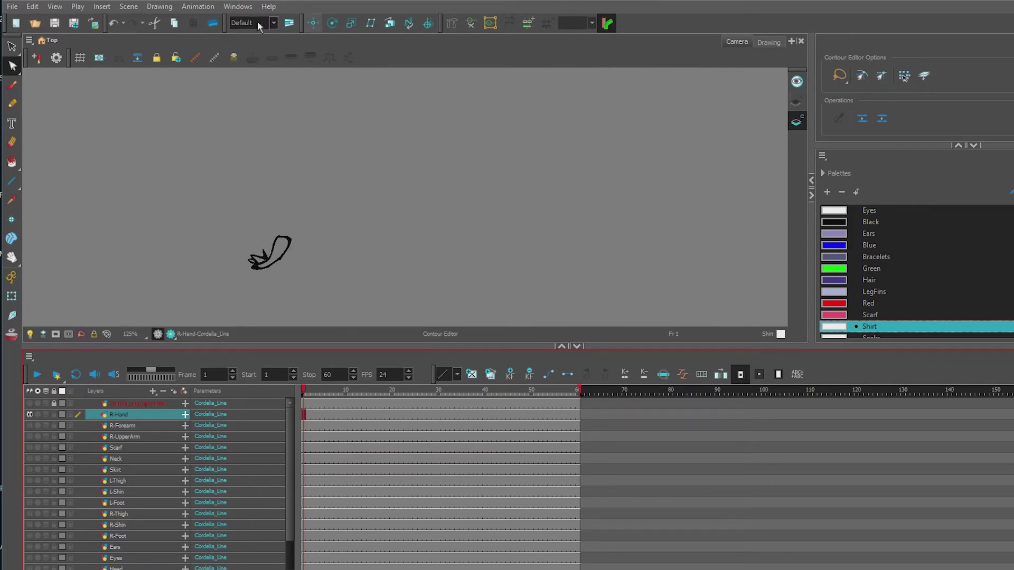
Select the hand drawing and create its Colour Art strokes from the line art.
left_click(160, 7)
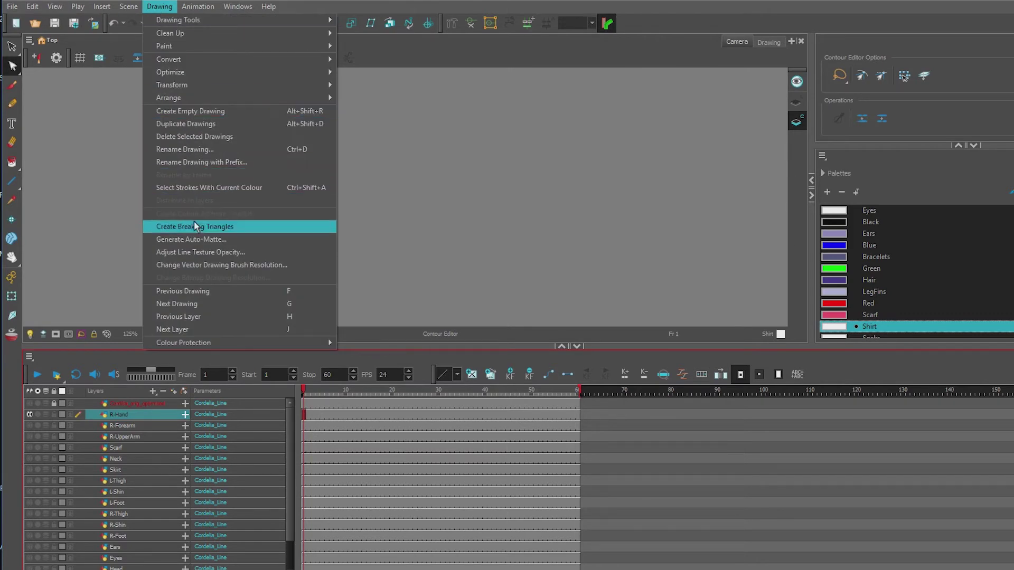
left_click(11, 46)
left_click(160, 7)
left_click(174, 200)
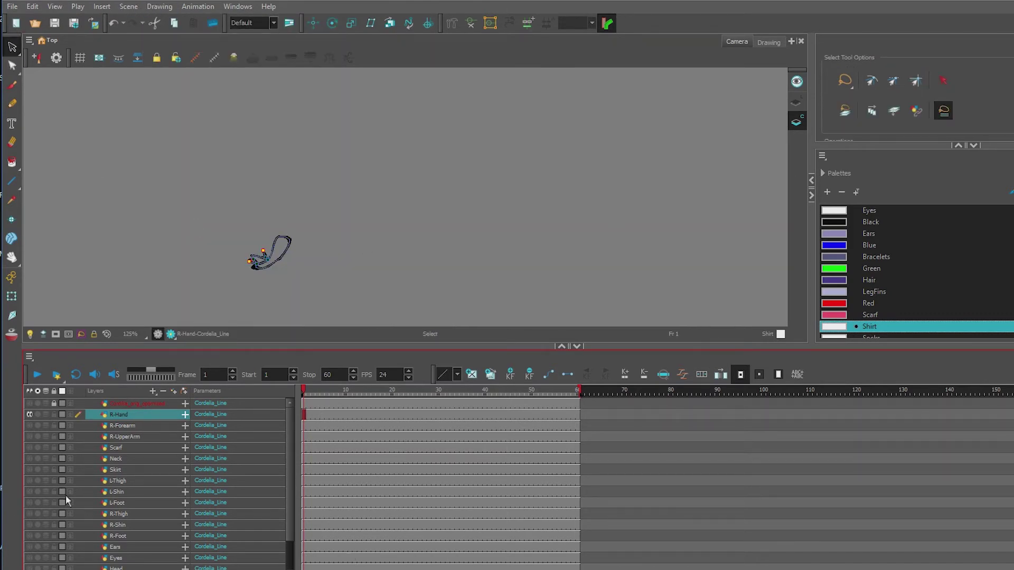
Fill the hand's palm and wrist area and the middle finger shape with the Skin colour.
scroll(67, 500, "down", 3)
left_click(29, 569)
left_click(30, 569)
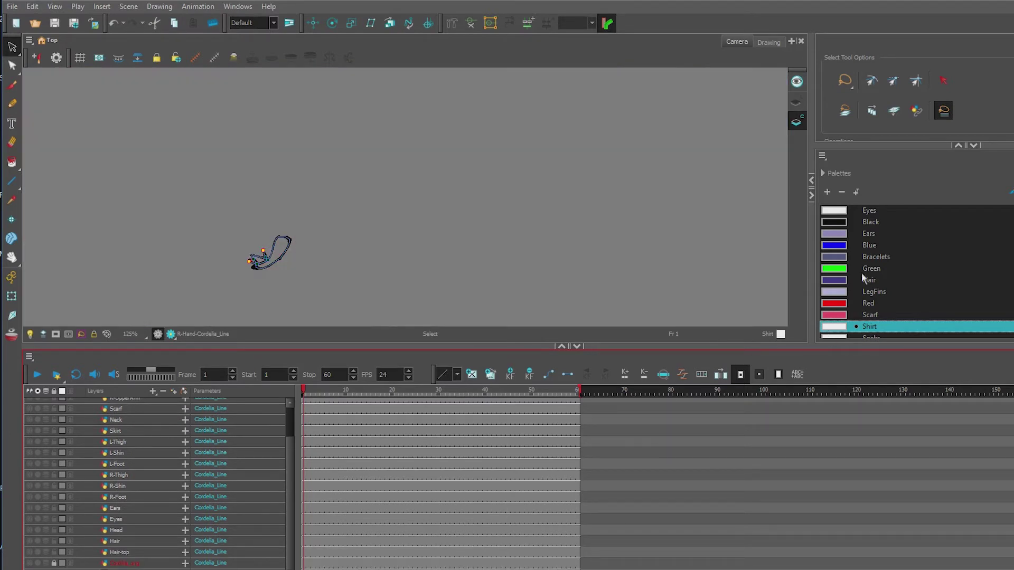
scroll(856, 315, "down", 2)
left_click(866, 303)
left_click(12, 162)
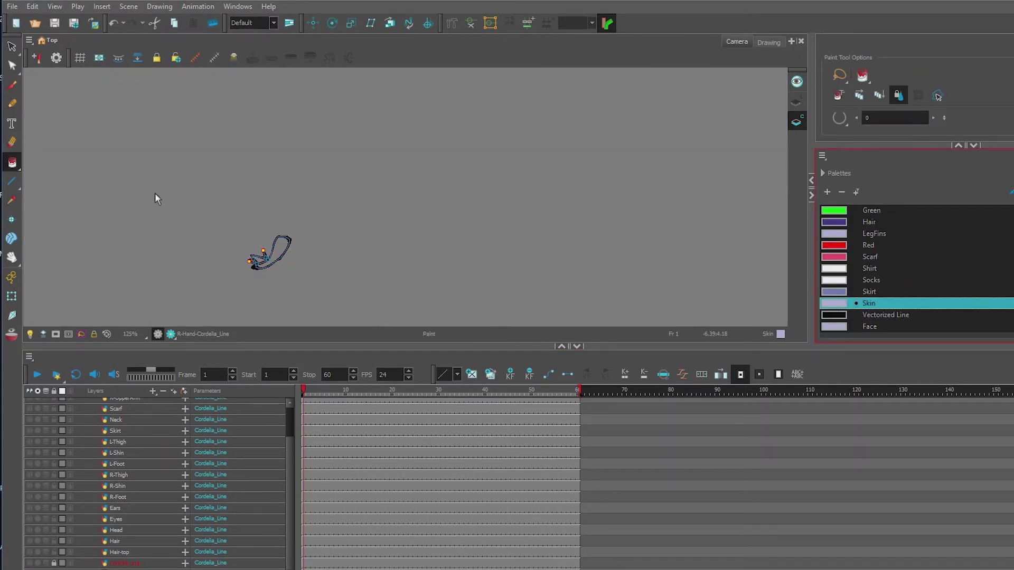
left_click(281, 252)
scroll(253, 267, "up", 8)
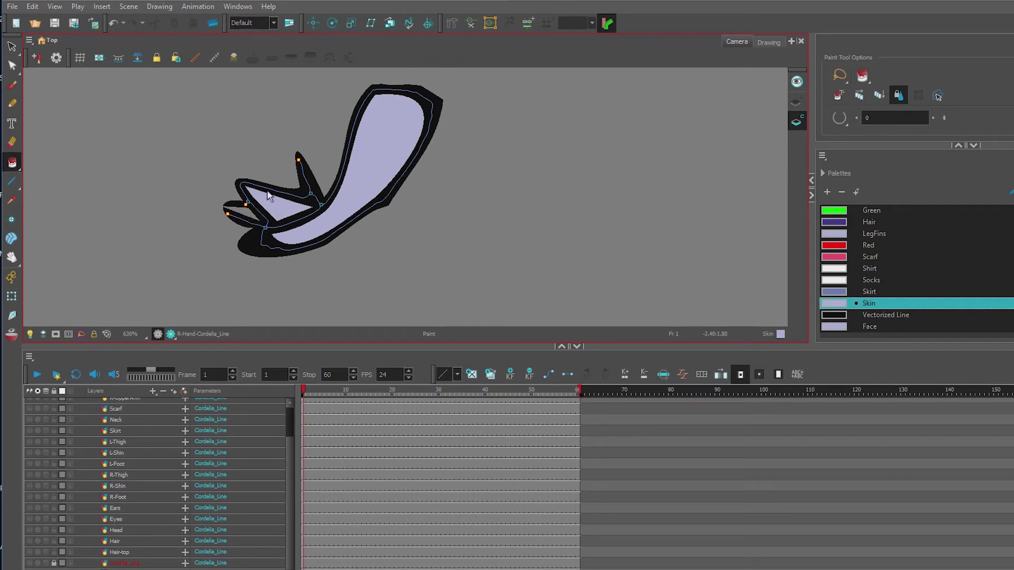
Close the gaps in the outermost finger's outline with the Close Gap tool and fill the finger with Skin.
left_click_drag(11, 162, 46, 240)
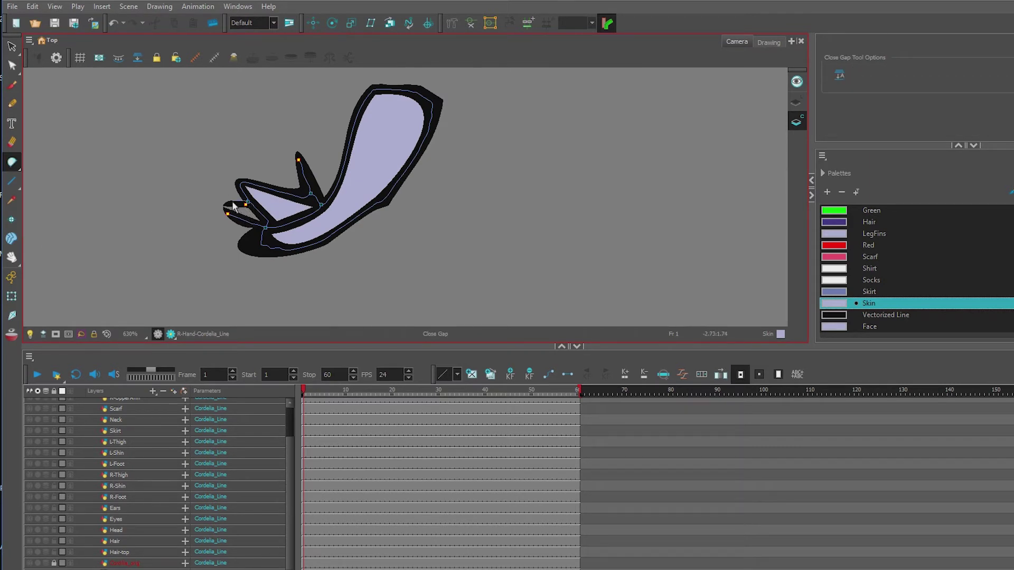
left_click_drag(226, 215, 224, 235)
key("alt+q")
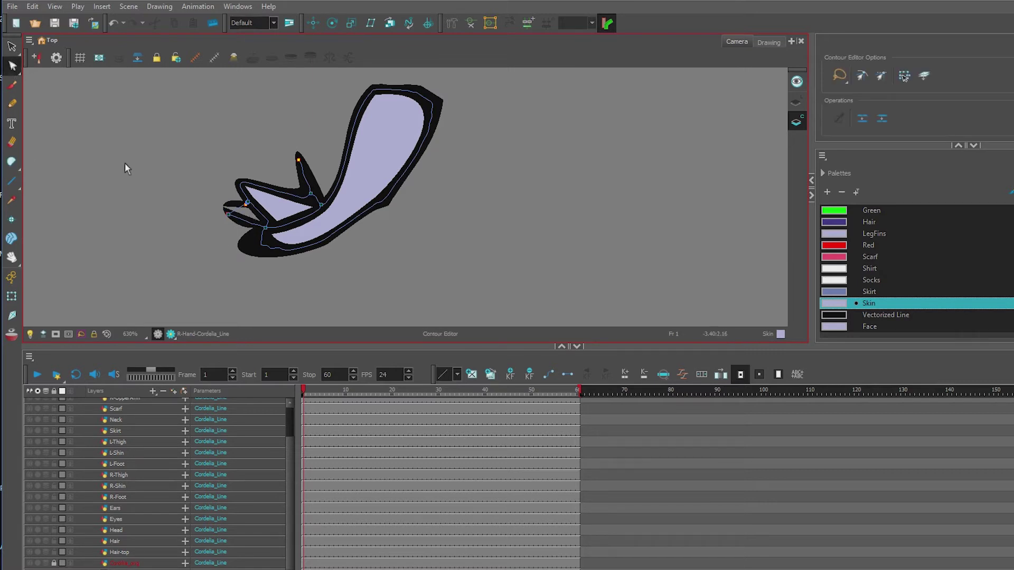
left_click(233, 212)
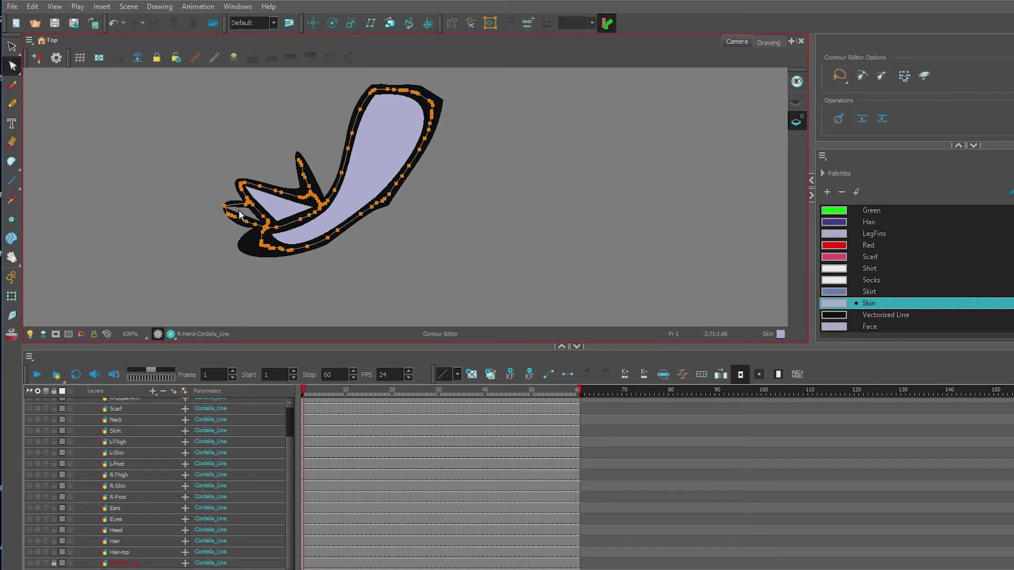
left_click_drag(17, 162, 42, 160)
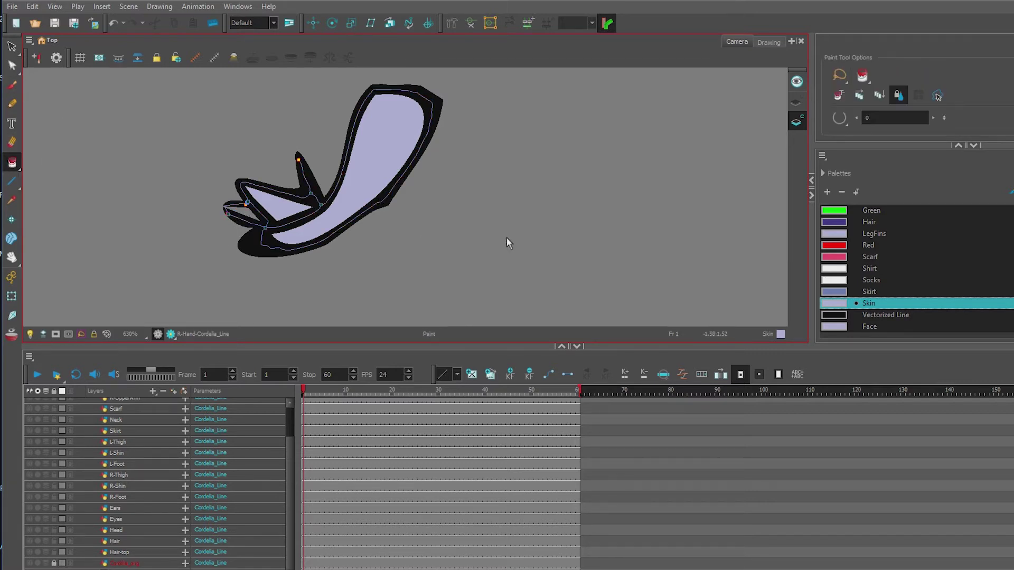
left_click(243, 217)
Show the reference artwork, examine how the original hand's fingers are coloured, and hide the reference again.
left_click(30, 564)
scroll(623, 246, "down", 6)
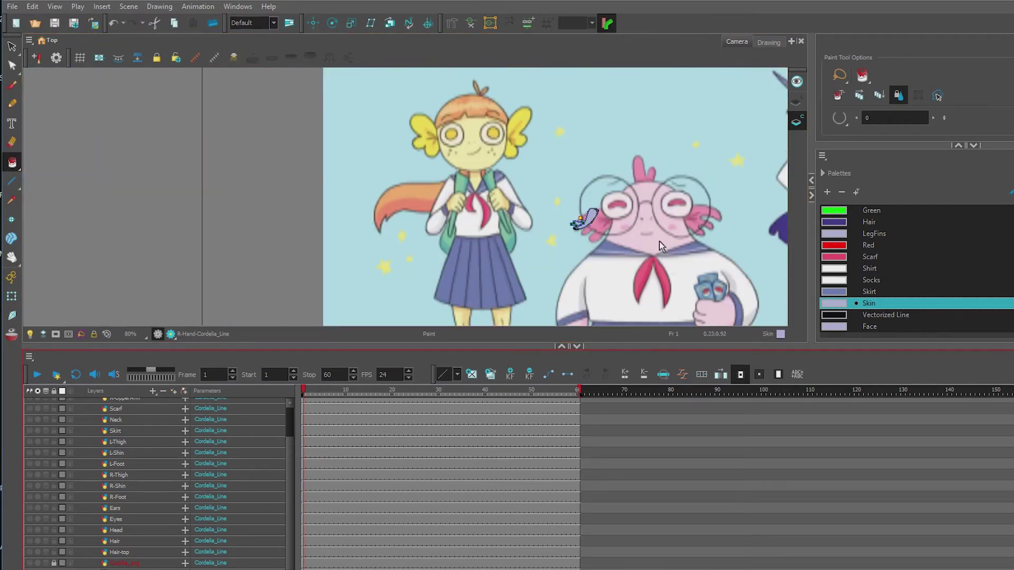
left_click_drag(698, 247, 511, 248)
scroll(622, 233, "up", 3)
scroll(621, 180, "up", 2)
scroll(621, 180, "down", 2)
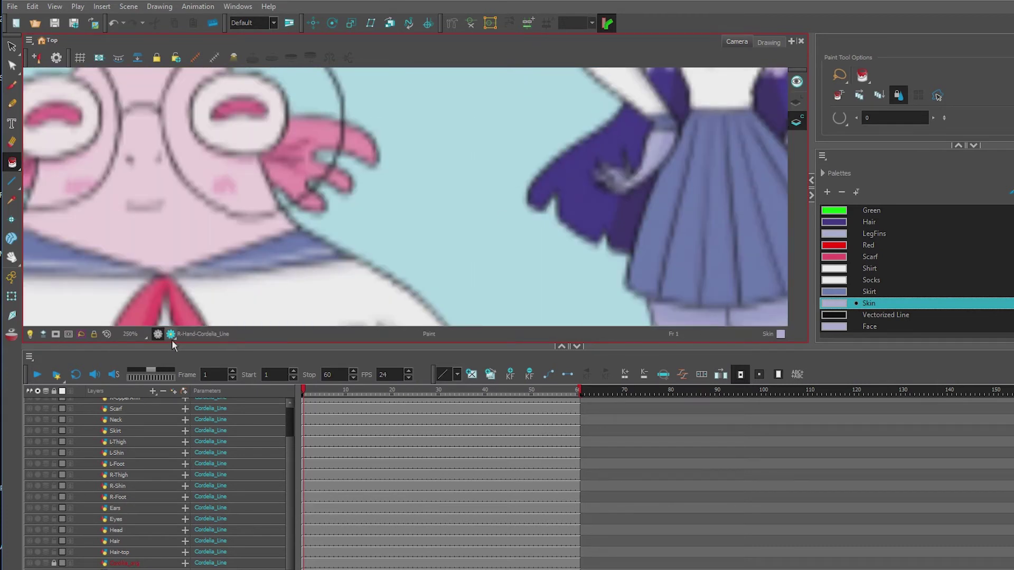
left_click(170, 334)
scroll(628, 169, "up", 4)
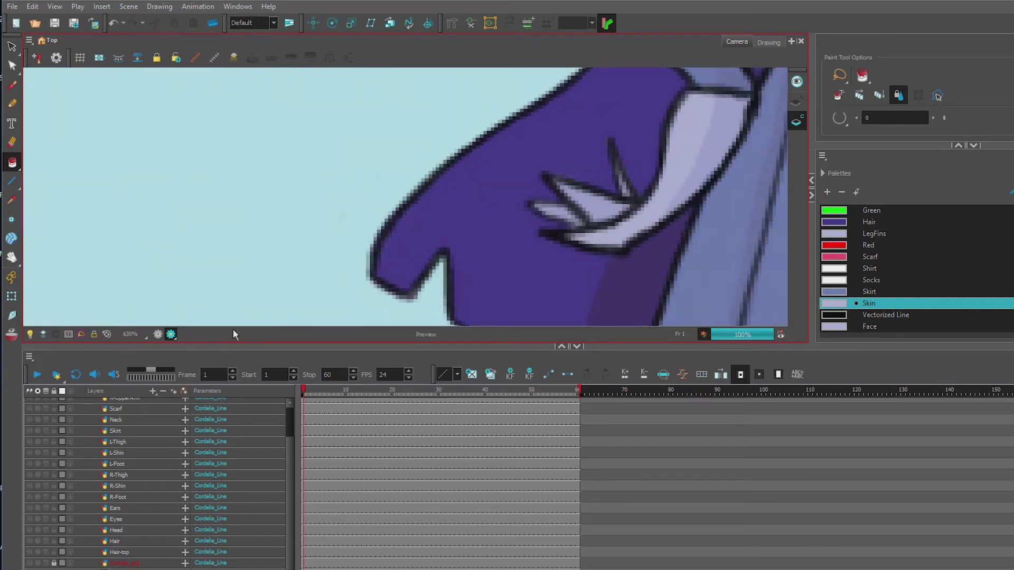
scroll(176, 254, "down", 9)
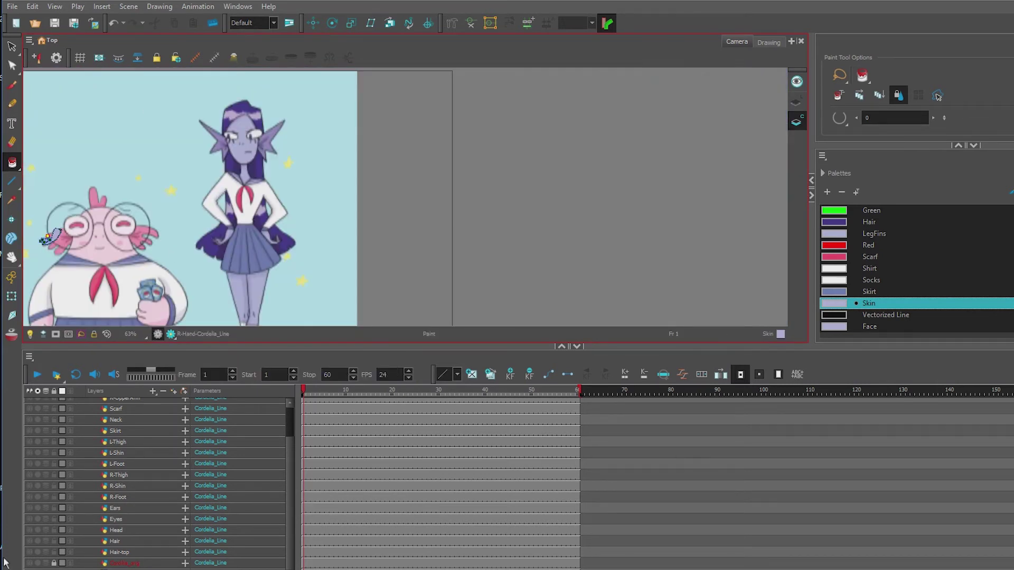
left_click(48, 554)
Clean up the upper finger's Colour Art stroke by deleting surplus contour points near its base and tip.
scroll(333, 278, "up", 10)
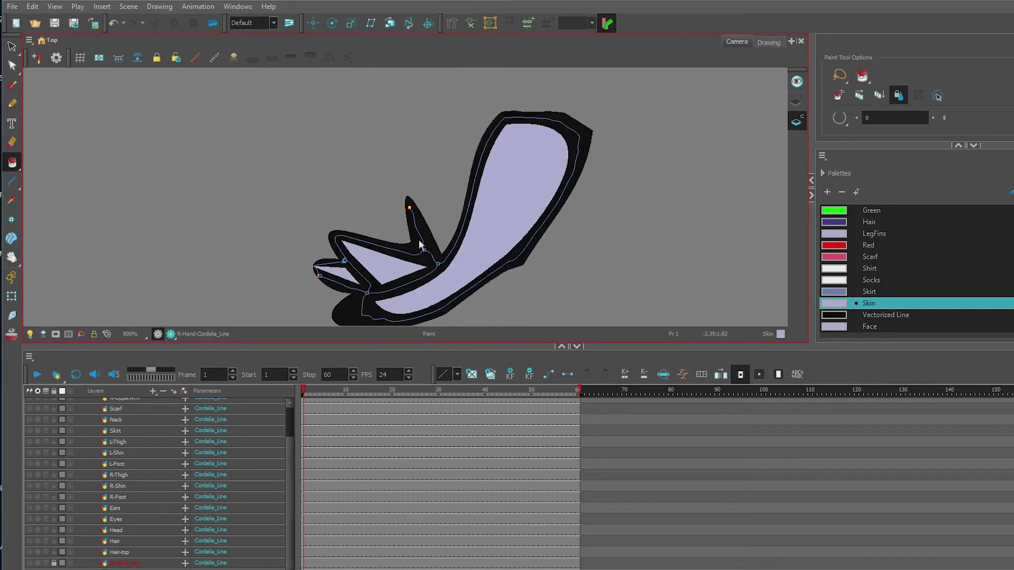
mouse_move(12, 162)
left_mouse_down()
mouse_move(33, 170)
mouse_move(65, 239)
left_mouse_up()
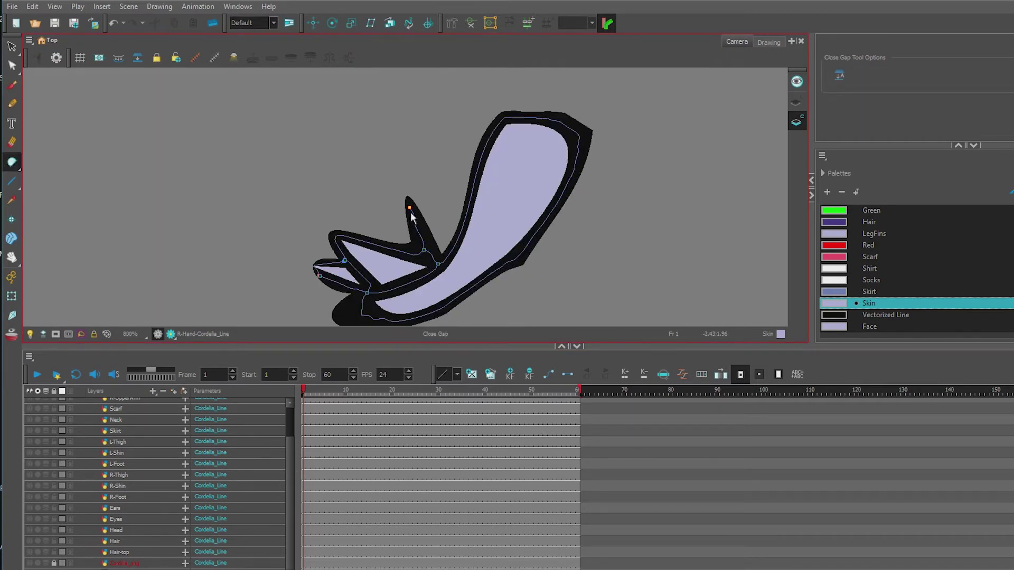
left_click_drag(415, 211, 427, 240)
key("alt+q")
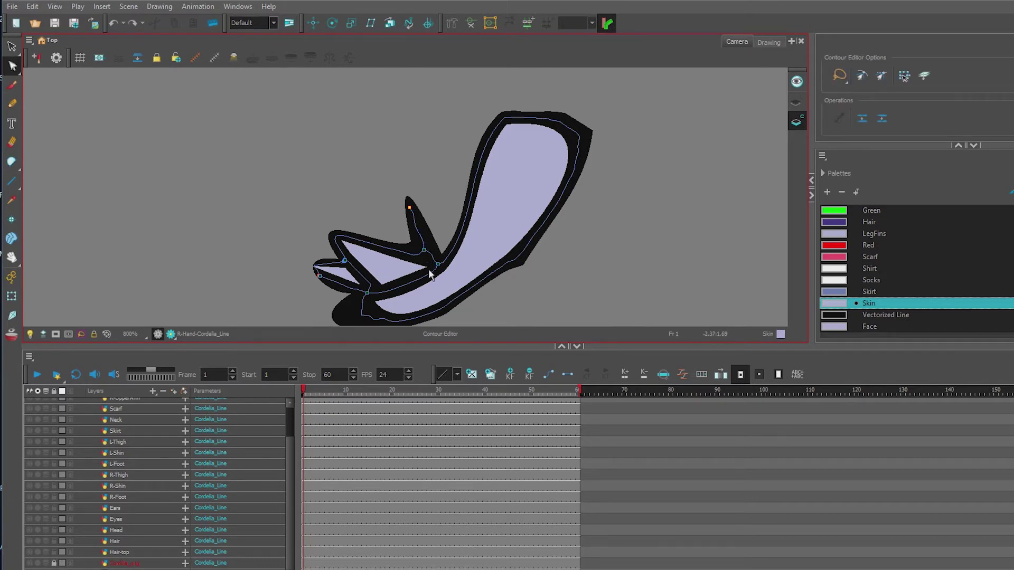
left_click(425, 255)
scroll(417, 248, "up", 2)
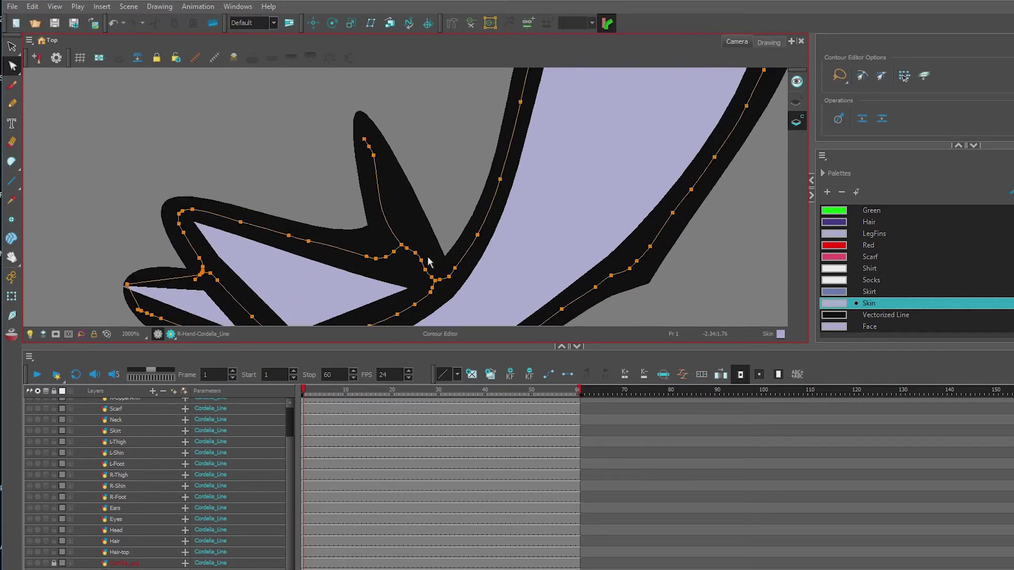
mouse_move(401, 241)
left_mouse_down()
mouse_move(396, 255)
mouse_move(422, 274)
mouse_move(406, 239)
mouse_move(365, 245)
mouse_move(377, 259)
left_mouse_up()
key("Delete")
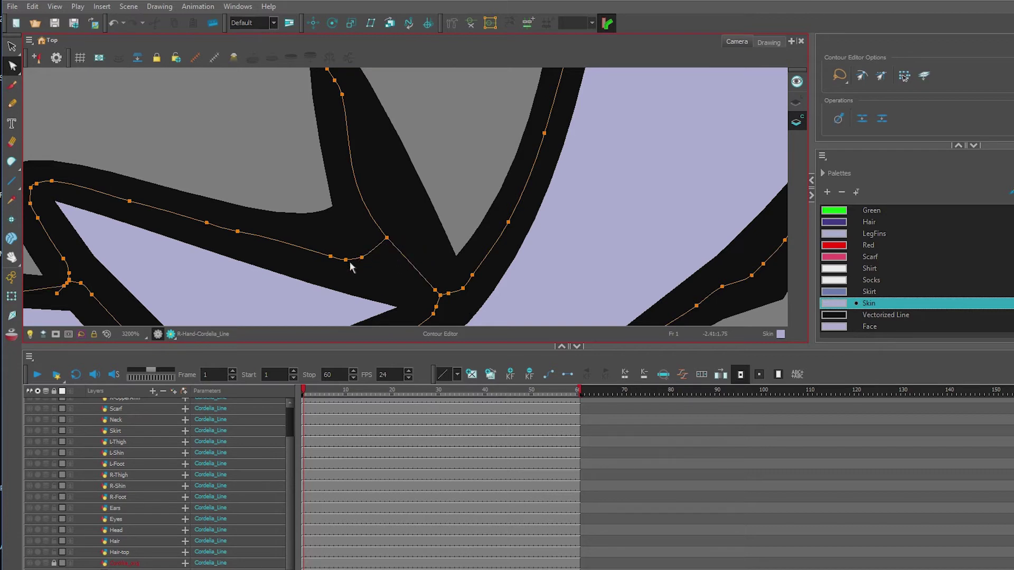
key("Delete")
left_click_drag(348, 102, 351, 174)
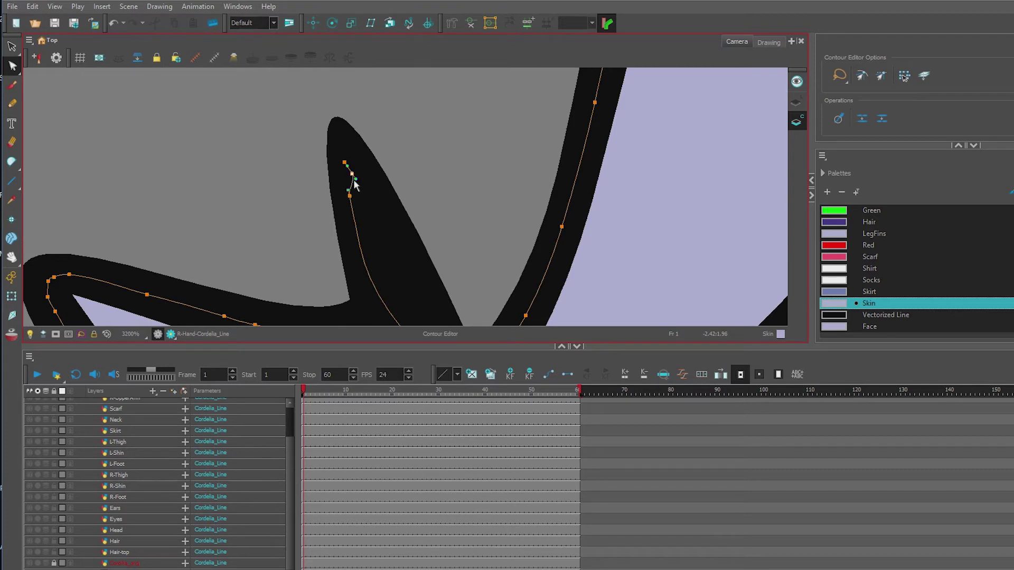
scroll(389, 232, "down", 1)
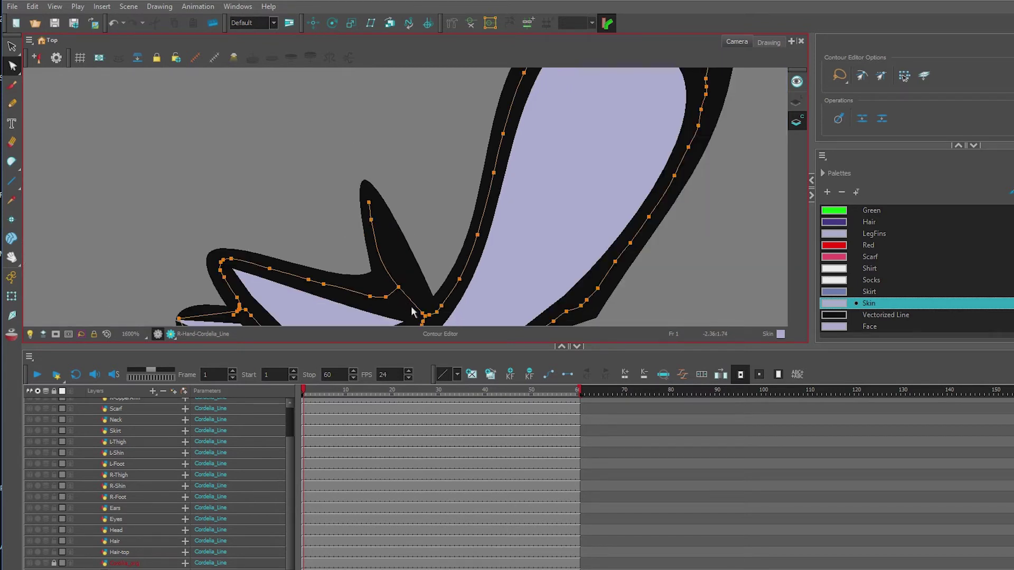
Close the upper finger's Colour Art outline with a stroke from tip to base and adjust the tip point to meet it.
left_click(12, 162)
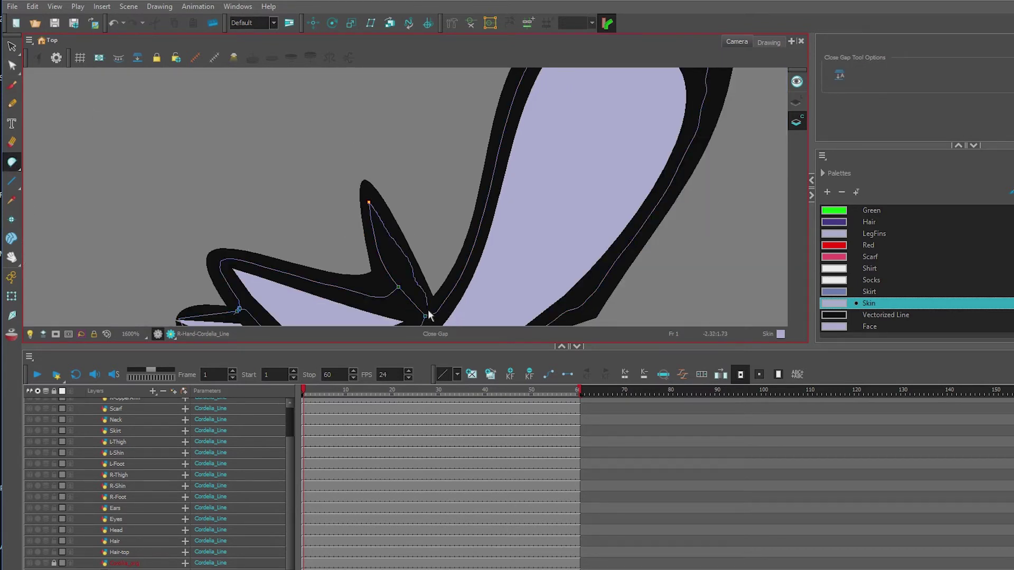
scroll(387, 233, "up", 2)
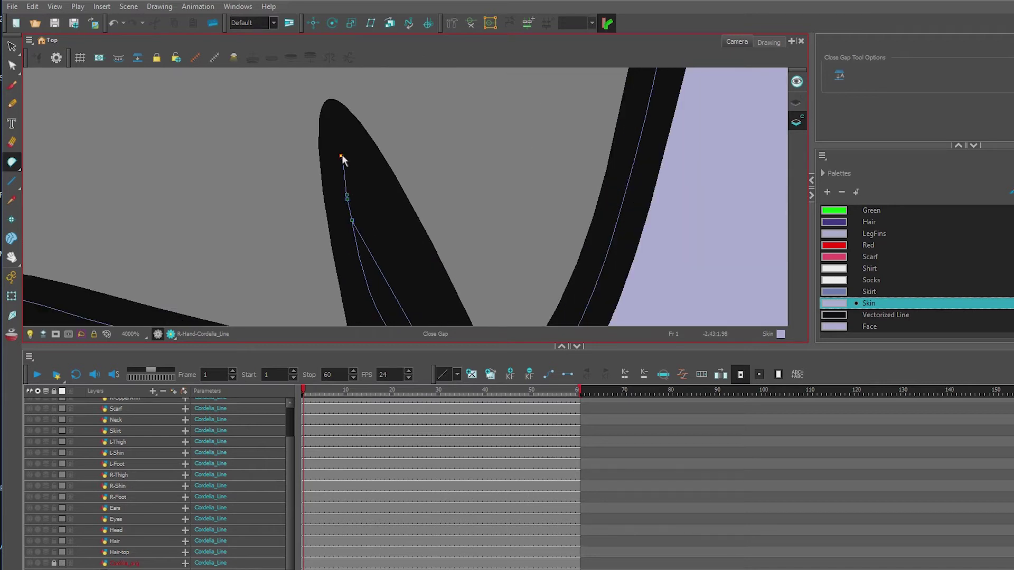
left_click(12, 47)
left_click(13, 66)
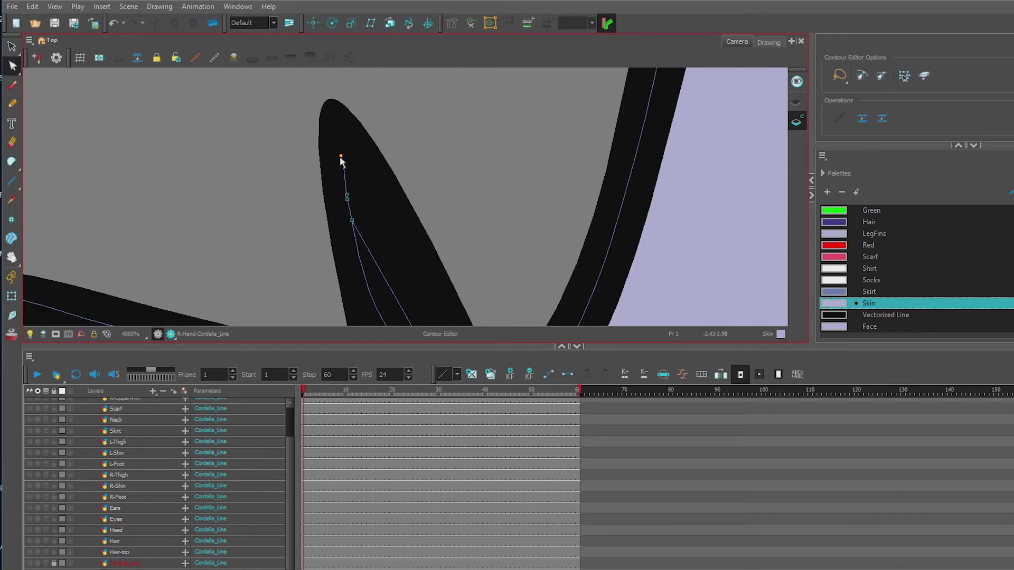
mouse_move(341, 156)
left_mouse_down()
mouse_move(356, 230)
mouse_move(344, 148)
left_mouse_up()
Paint the closed upper finger area with the Skin colour on the Colour Art layer.
left_click(11, 162)
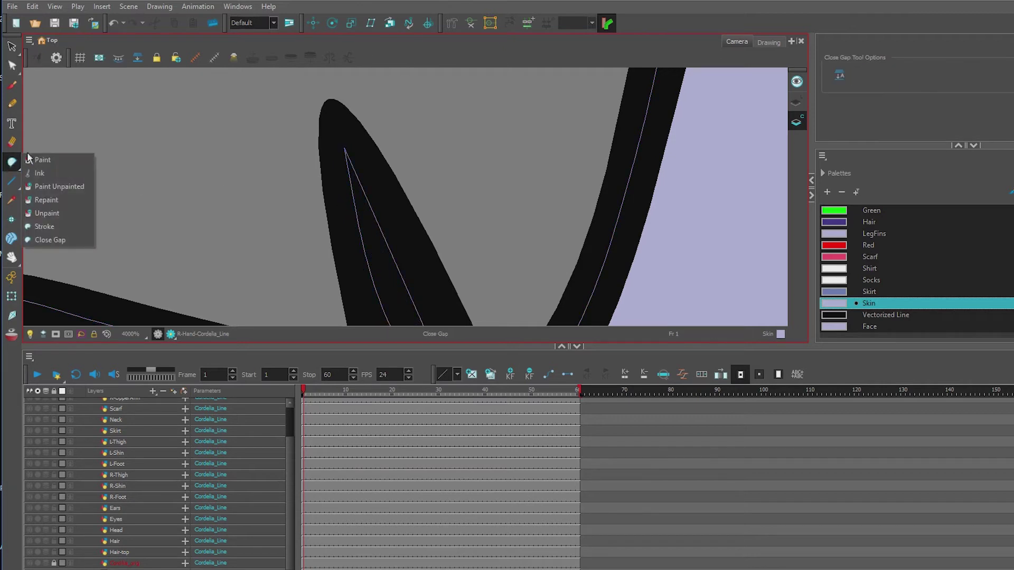
left_click(40, 158)
scroll(449, 280, "down", 3)
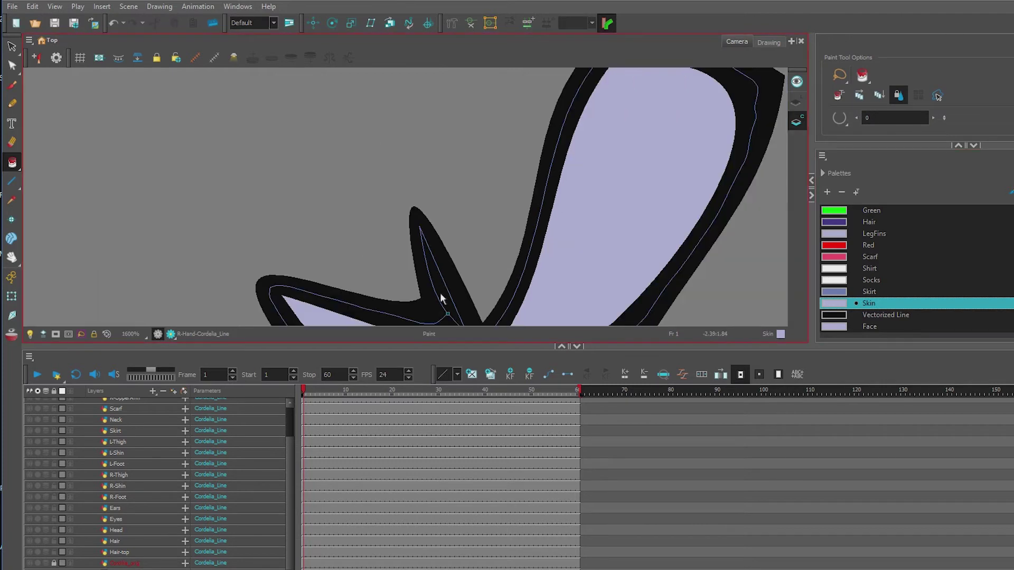
mouse_move(443, 297)
left_mouse_down()
mouse_move(438, 238)
mouse_move(397, 194)
left_mouse_up()
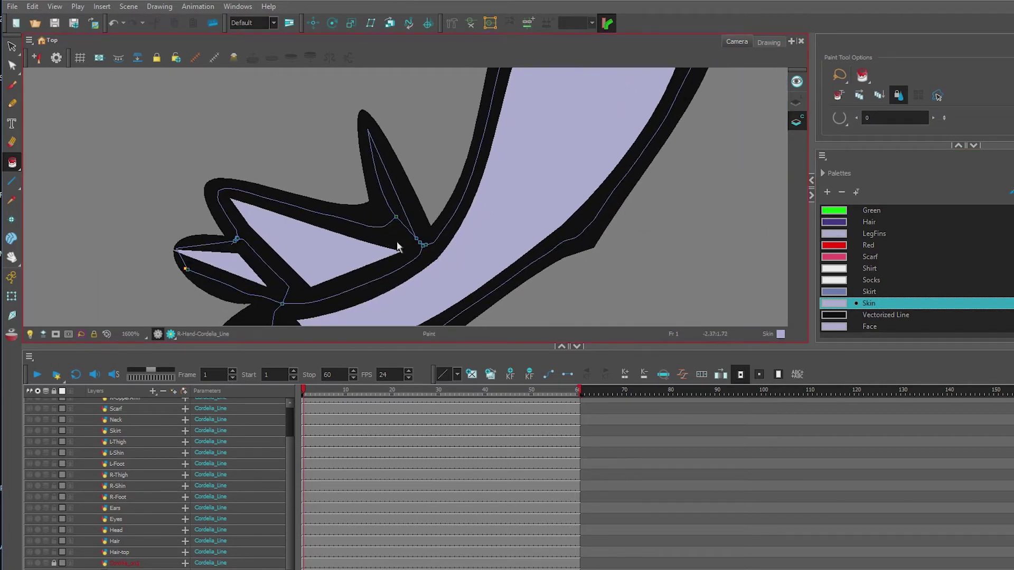
On the Line Art layer, pull the invisible contour points at the upper finger's base into a wedge reaching the fingertip.
left_click(796, 102)
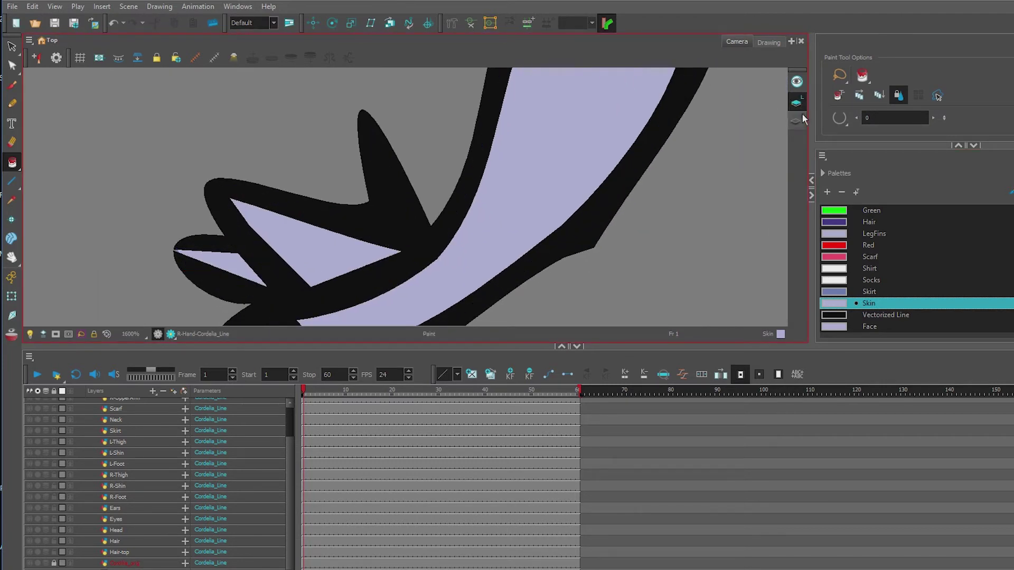
left_click(13, 66)
left_click(387, 194)
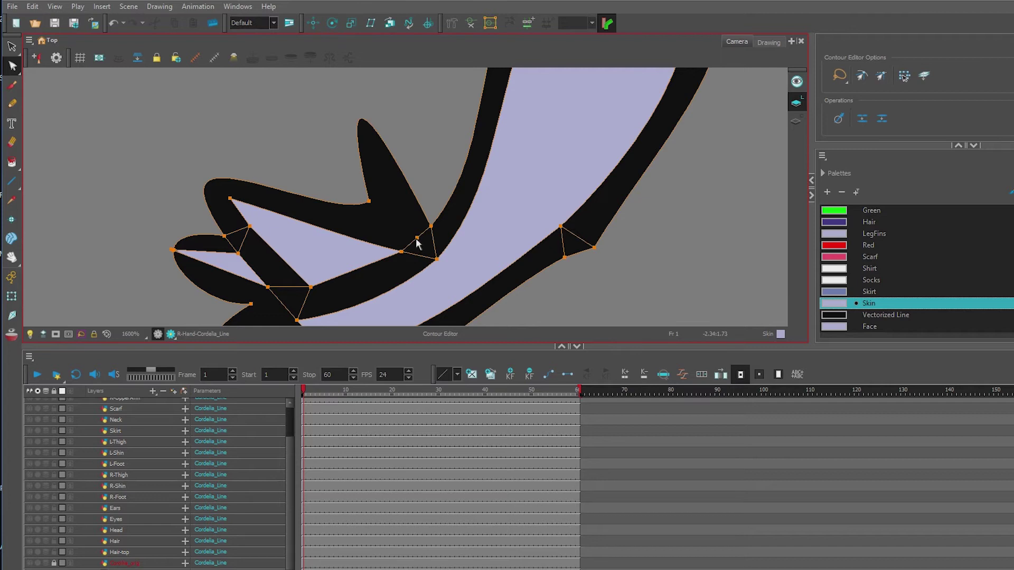
left_click_drag(417, 237, 368, 135)
left_click_drag(397, 232, 430, 226)
left_click(429, 245)
left_click(428, 227)
left_click(436, 220)
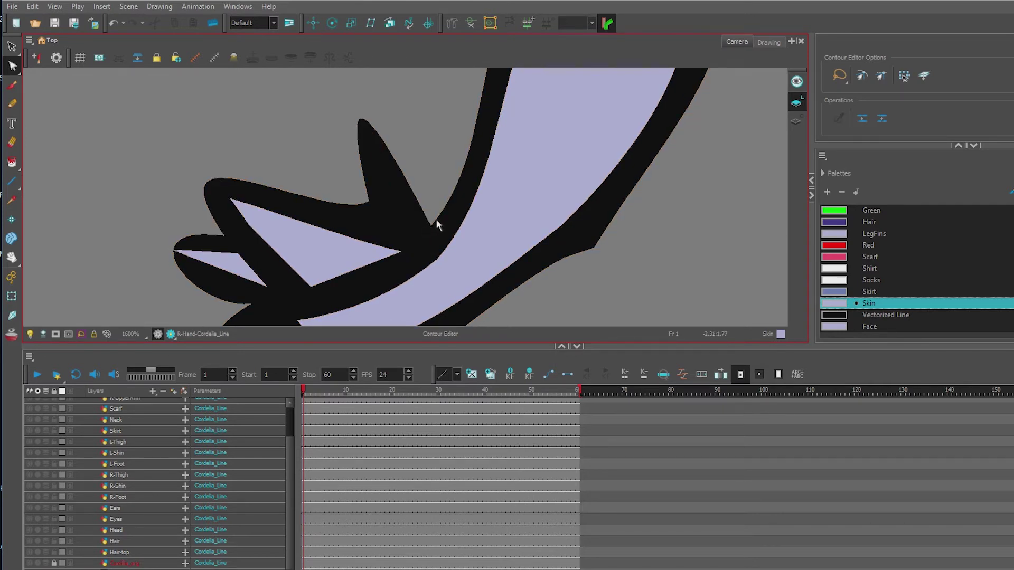
left_click(395, 222)
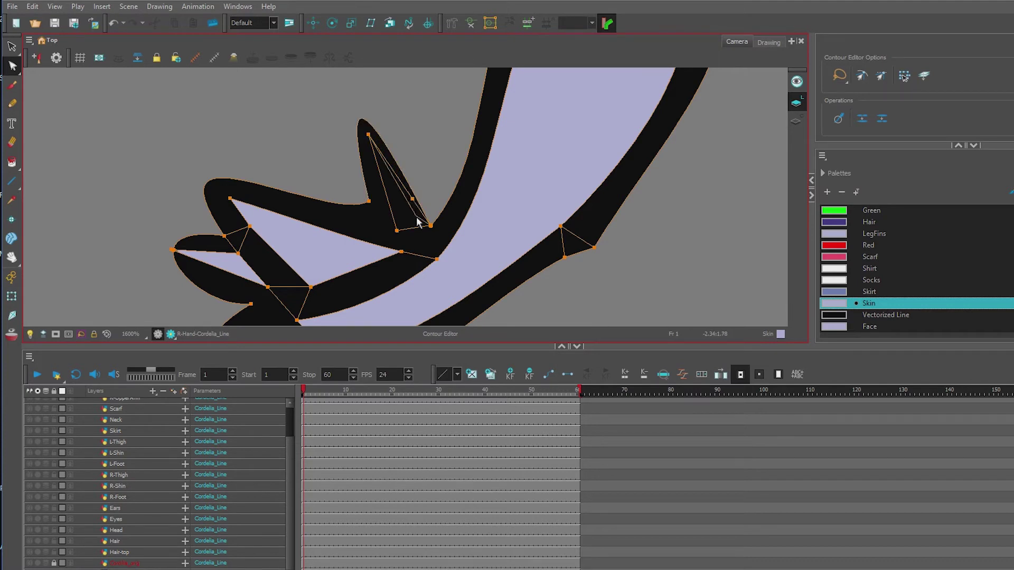
left_click(420, 227)
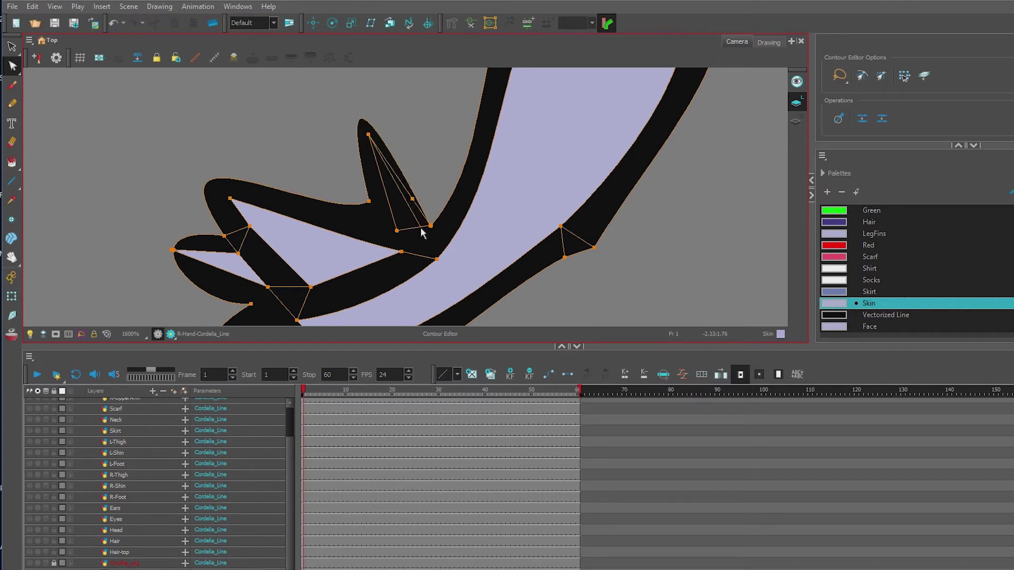
Delete the black wedge inside the upper finger from the Line Art.
key("alt+s")
left_click(397, 201)
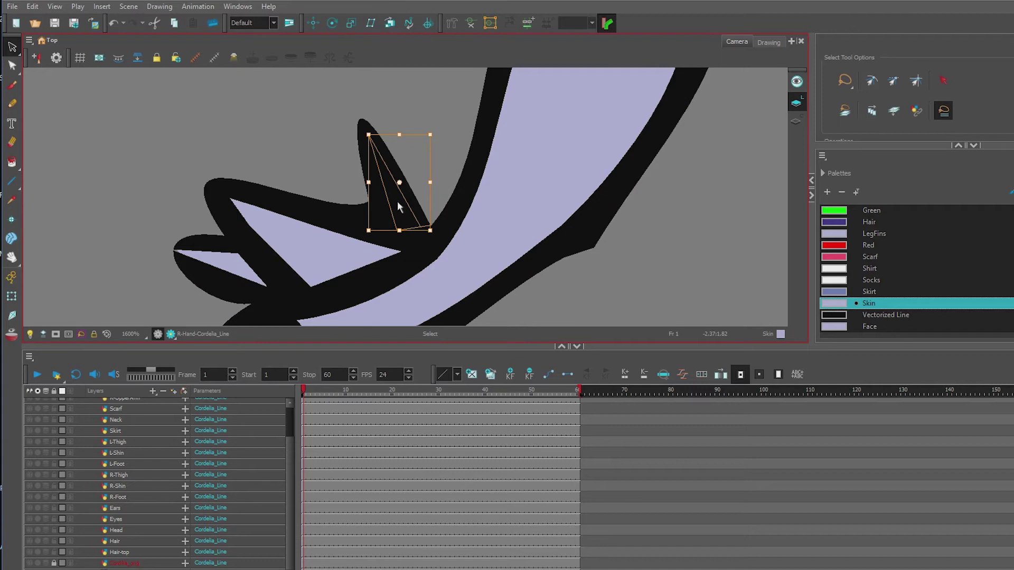
key("Delete")
scroll(397, 201, "down", 4)
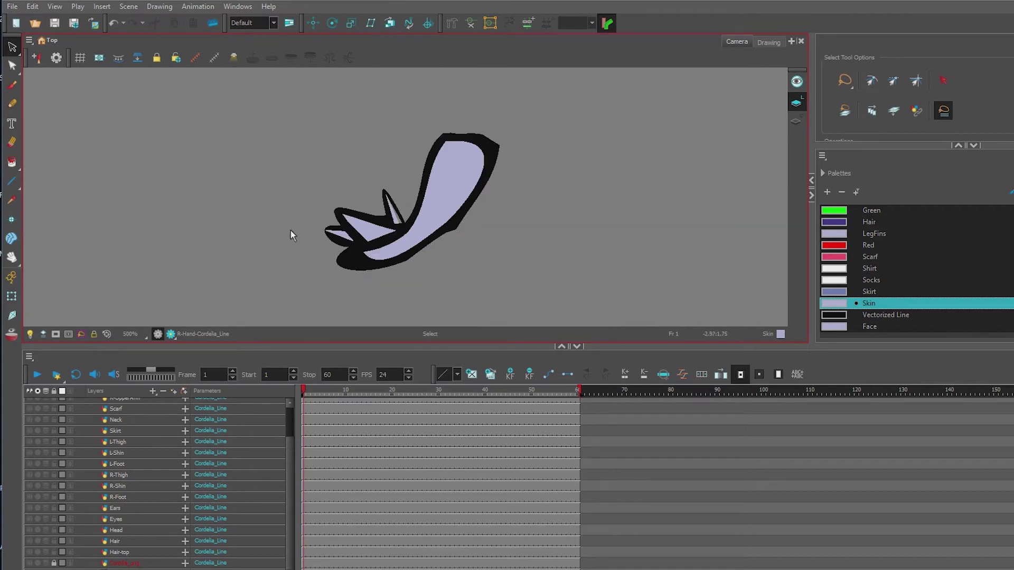
Show the R-Forearm and R-UpperArm layers together with the coloured hand to check the whole arm.
scroll(289, 280, "down", 3)
scroll(212, 280, "up", 1)
scroll(106, 468, "up", 4)
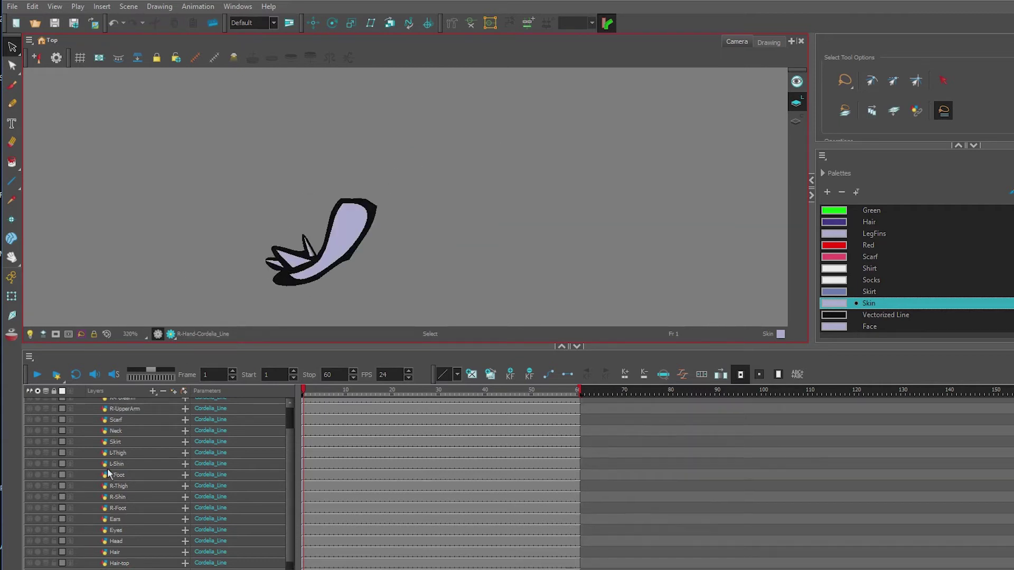
left_click(30, 425)
left_click(30, 436)
scroll(211, 293, "down", 5)
left_click_drag(238, 247, 276, 231)
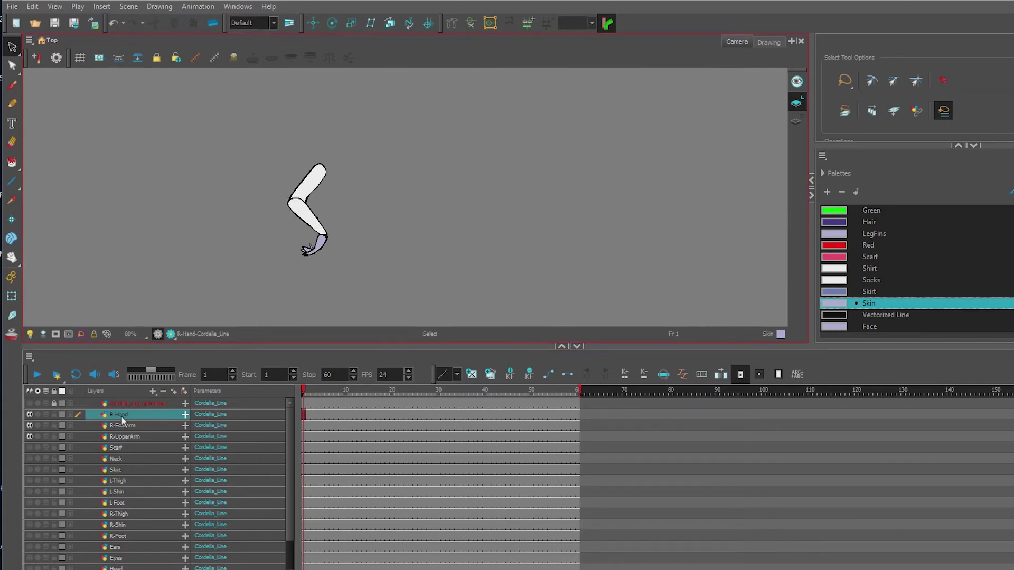
right_click(122, 416)
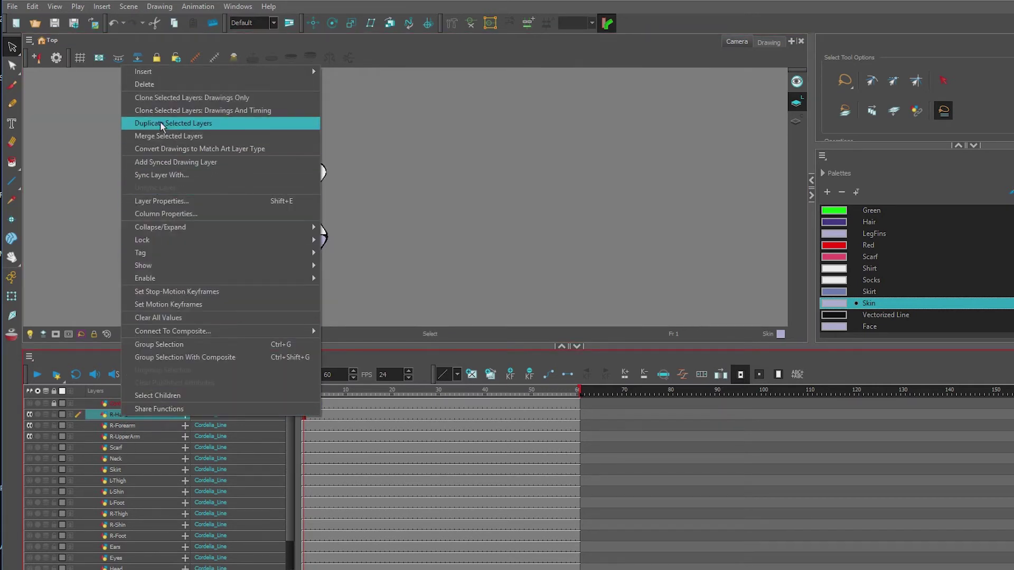
left_click(591, 144)
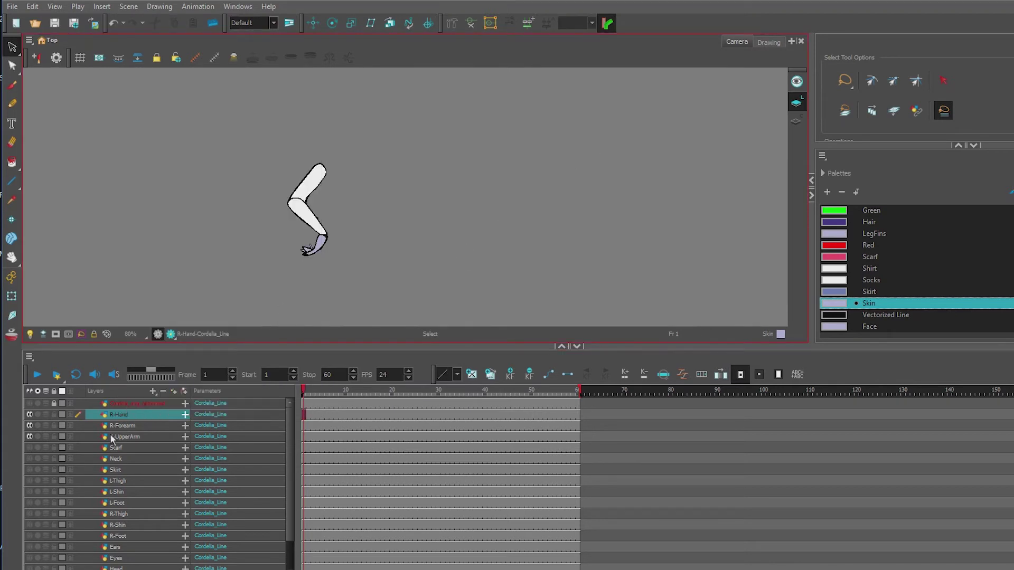
Duplicate the R-Hand layer, rename the copy L-Hand and mirror it horizontally to the character's other side.
right_click(120, 417)
left_click(180, 128)
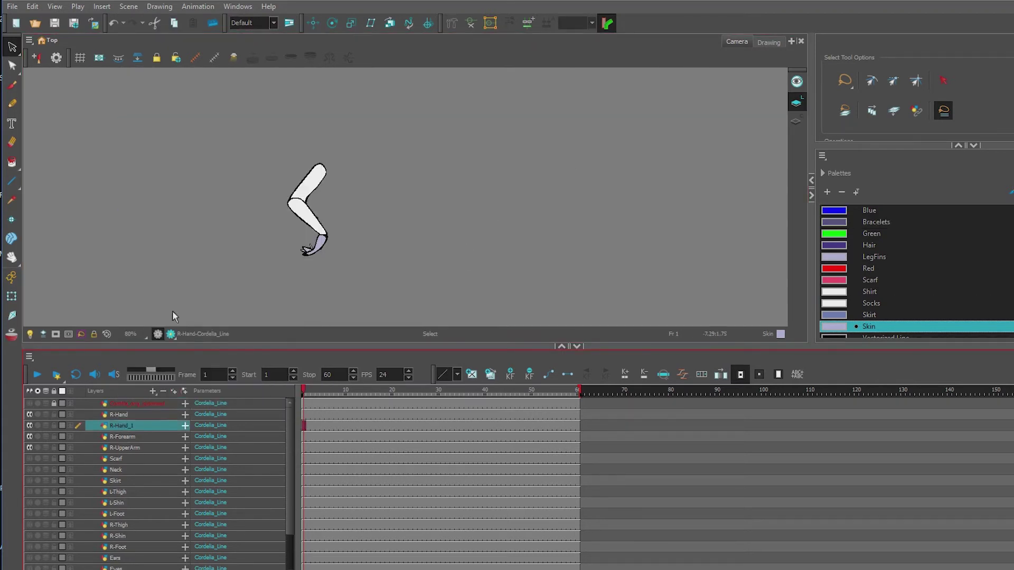
double_click(132, 426)
key("Return")
left_click(12, 297)
left_click_drag(315, 244, 445, 246)
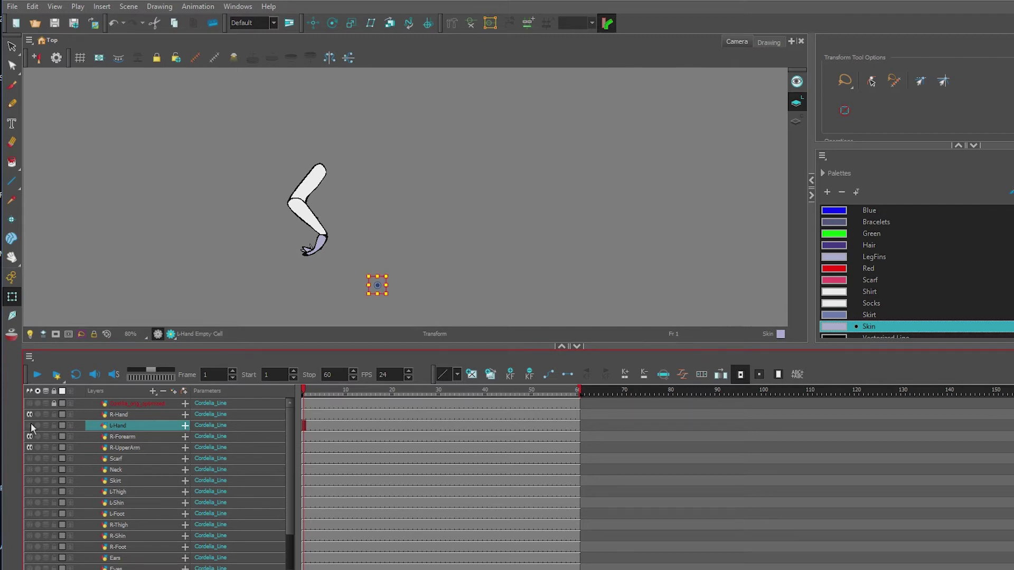
Duplicate the R-Forearm layer, rename the copy L-Forearm and flip it horizontally so it meets the mirrored hand.
left_click(120, 437)
right_click(125, 436)
left_click(162, 143)
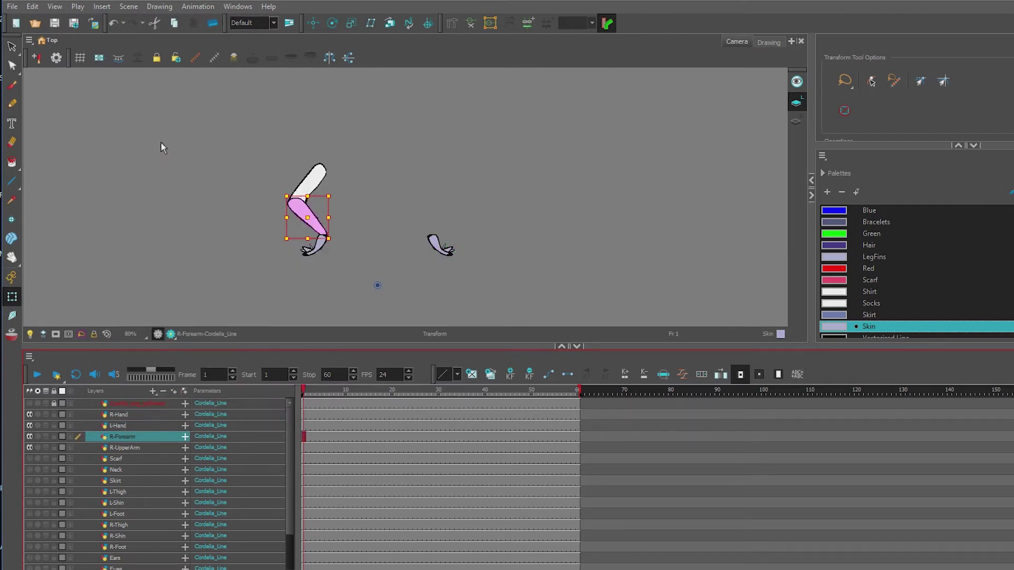
double_click(137, 449)
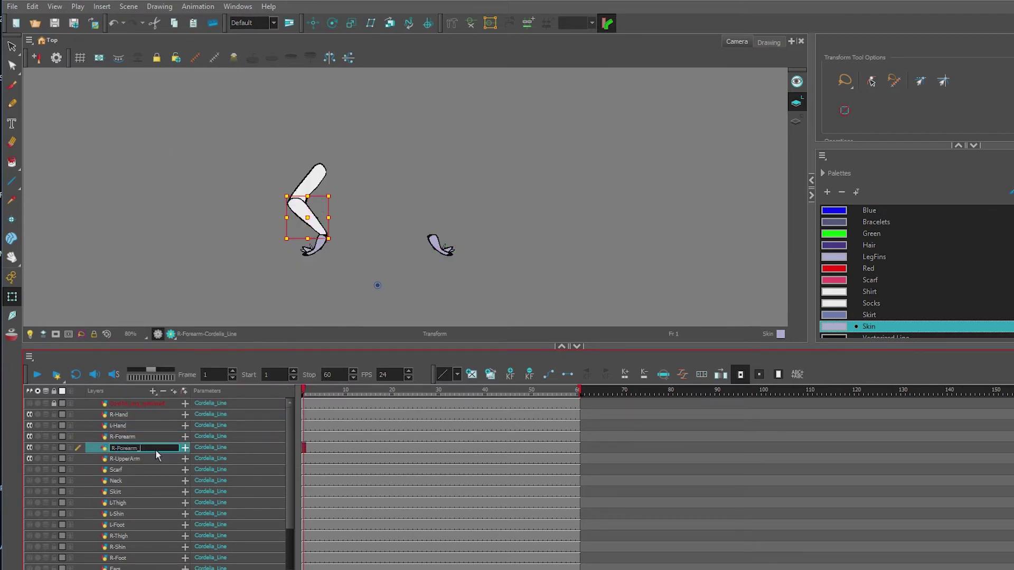
key("Left")
key("Left")
key("Left")
key("Left")
key("Left")
key("Left")
key("Left")
key("BackSpace")
type("L")
key("Return")
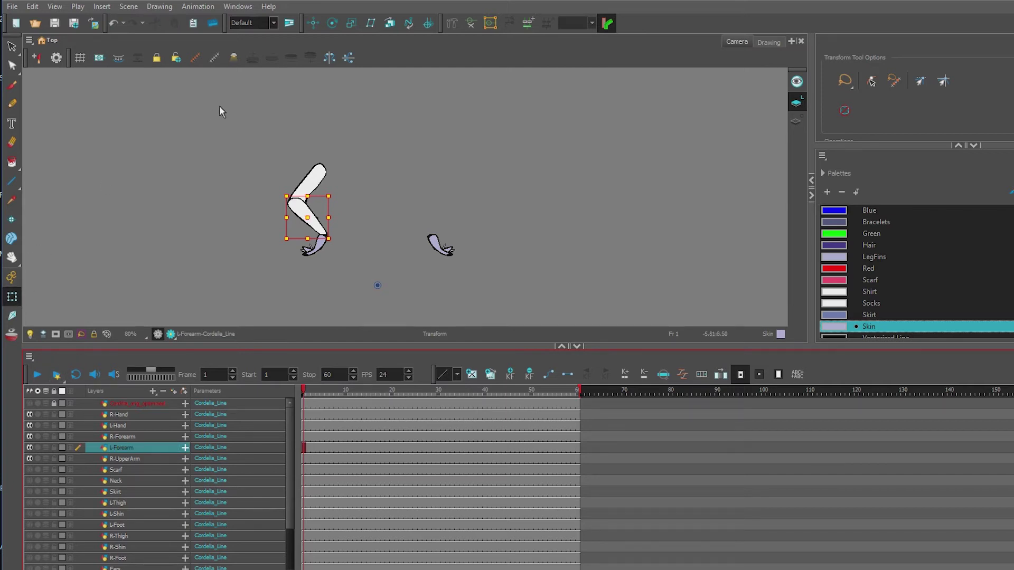
left_click(330, 58)
Duplicate the R-UpperArm layer, rename the copy L-UpperArm and flip it horizontally to complete the mirrored arm.
left_click(117, 459)
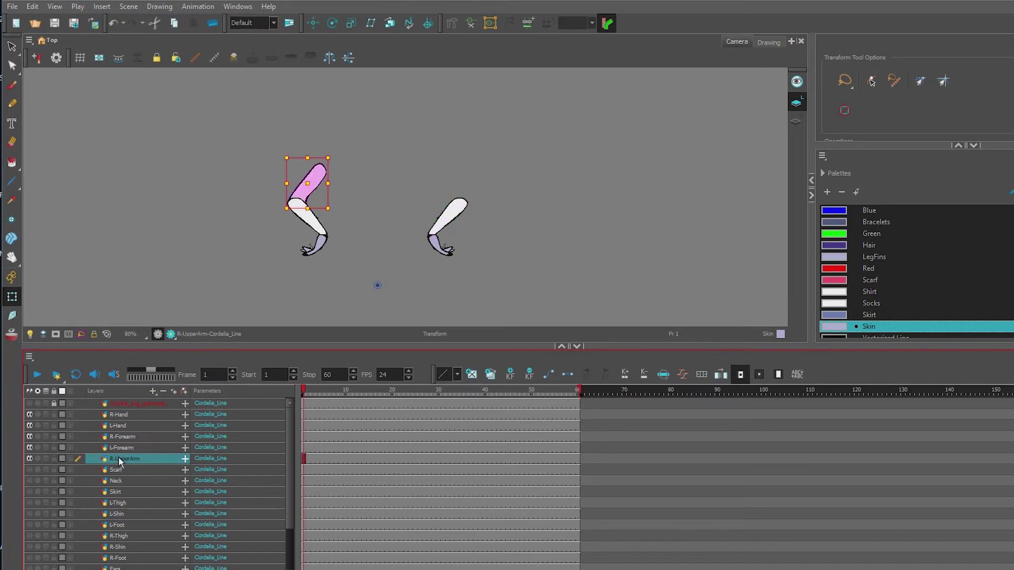
right_click(117, 459)
left_click(153, 164)
double_click(131, 469)
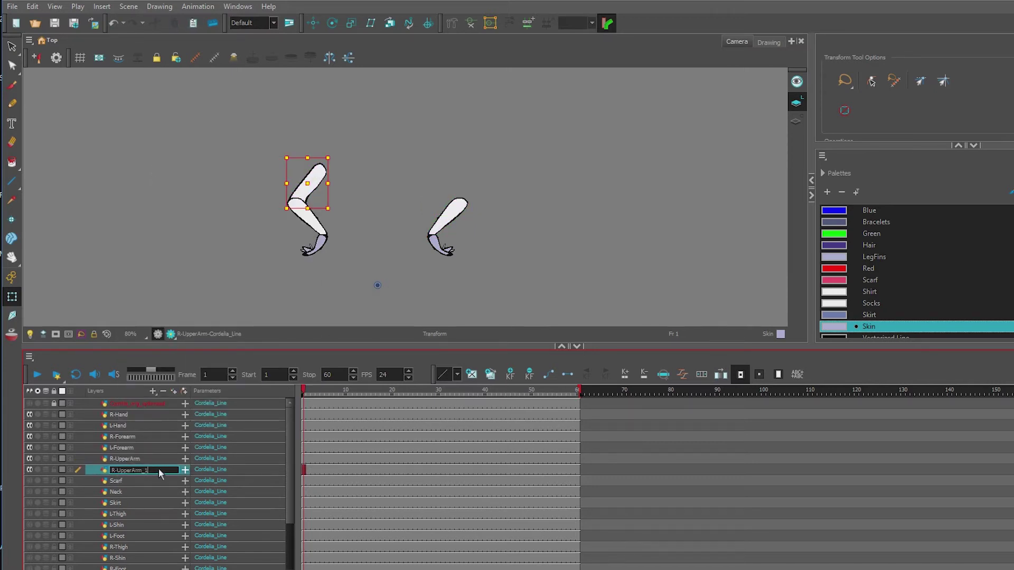
key("BackSpace")
type("L")
key("Return")
left_click(330, 58)
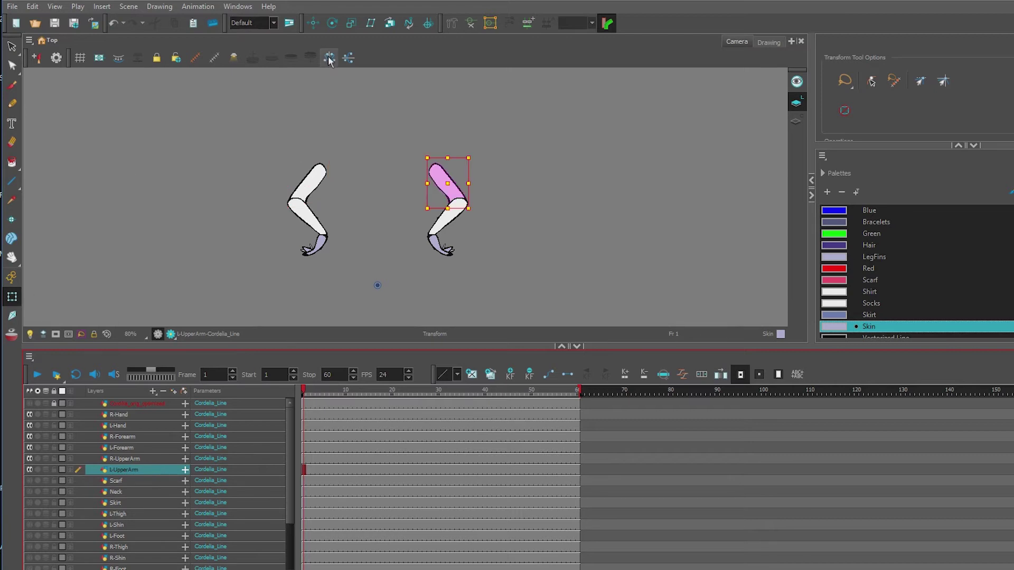
Reorder the arm layers so the three R- layers sit together above L-Hand, L-Forearm and L-UpperArm.
left_click(118, 458)
left_click_drag(118, 450, 125, 452)
left_click(119, 429)
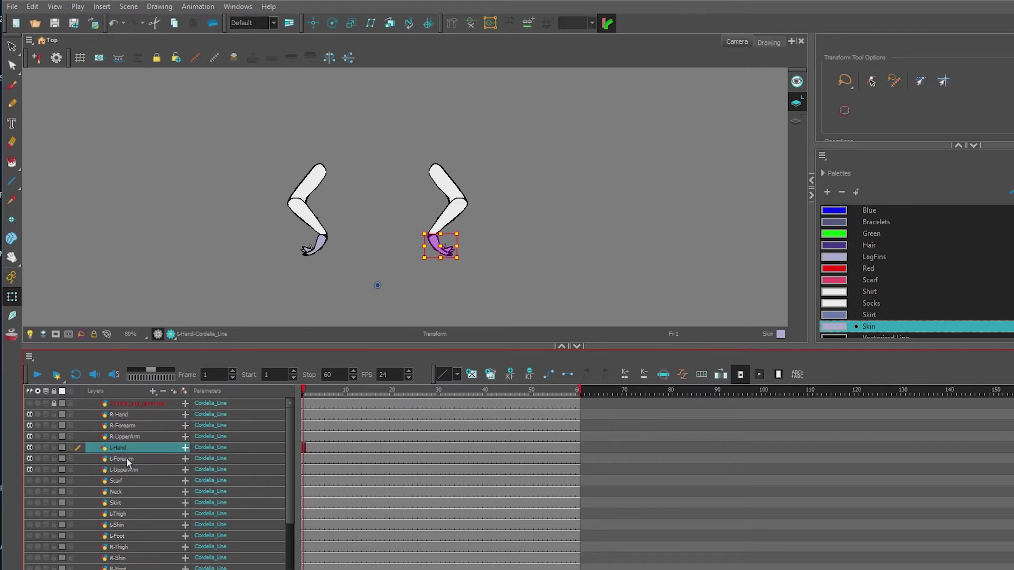
Show the Scarf, Neck, Skirt, thigh, shin and foot layers together with both arms.
left_click(30, 481)
left_click(30, 492)
left_click_drag(237, 267, 353, 211)
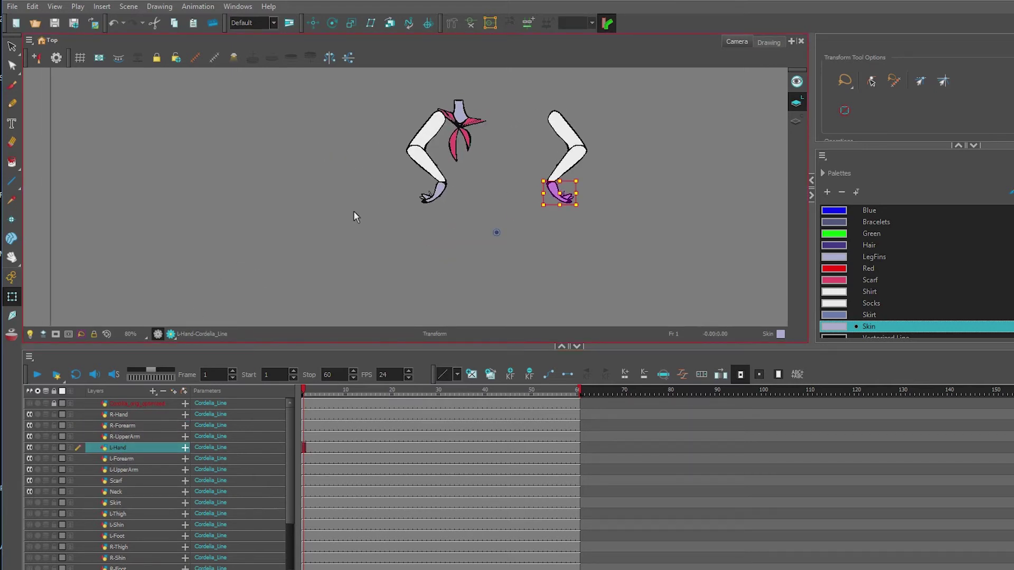
left_click(30, 503)
left_click(30, 514)
left_click(30, 525)
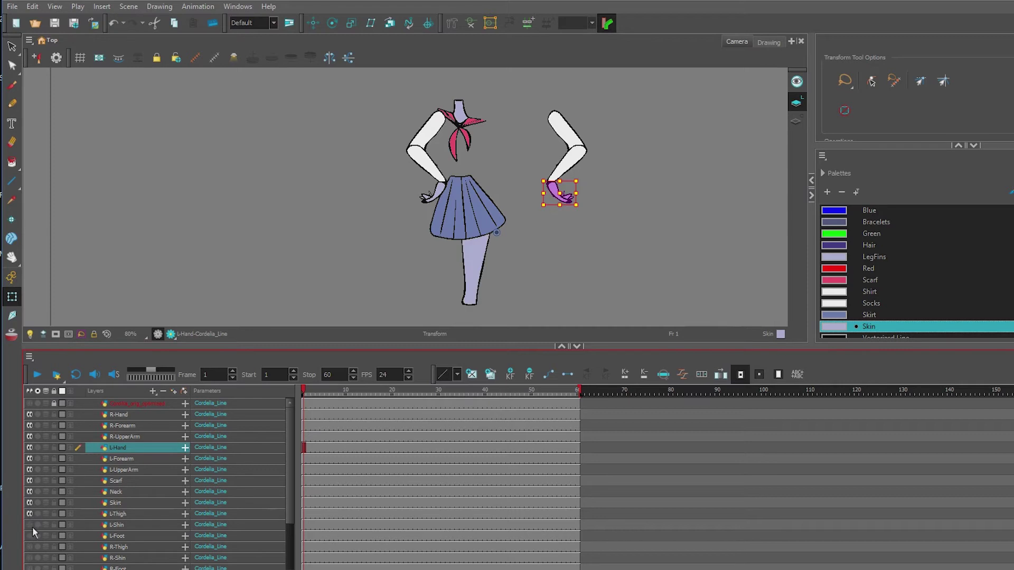
left_click(30, 536)
left_click(30, 547)
left_click(30, 558)
left_click(30, 568)
Show the Hair-top, Hair, Head, Eyes and Ears layers and check the whole character for missing parts.
scroll(31, 564, "down", 3)
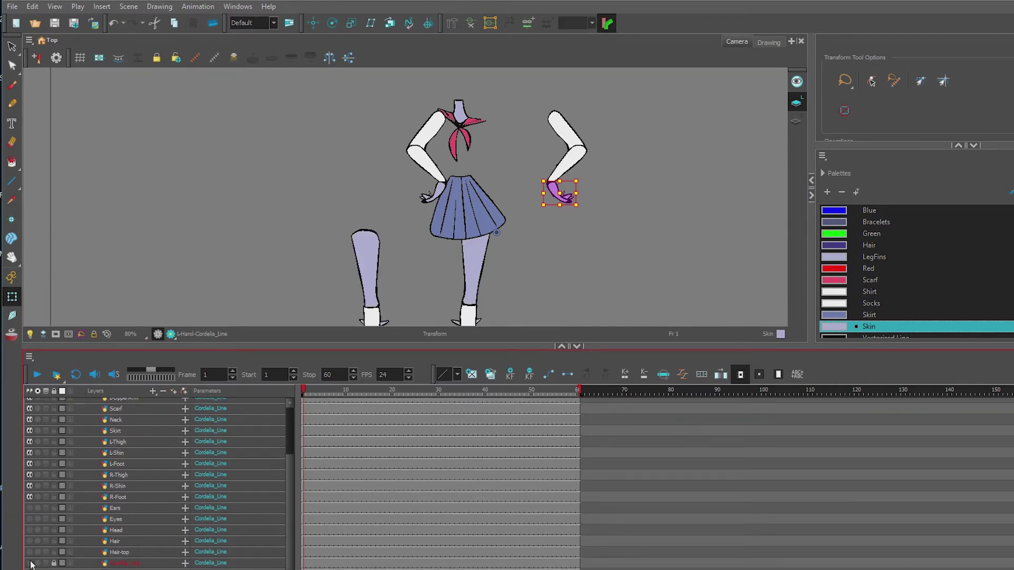
left_click(30, 552)
left_click(31, 541)
left_click(30, 519)
left_click(30, 530)
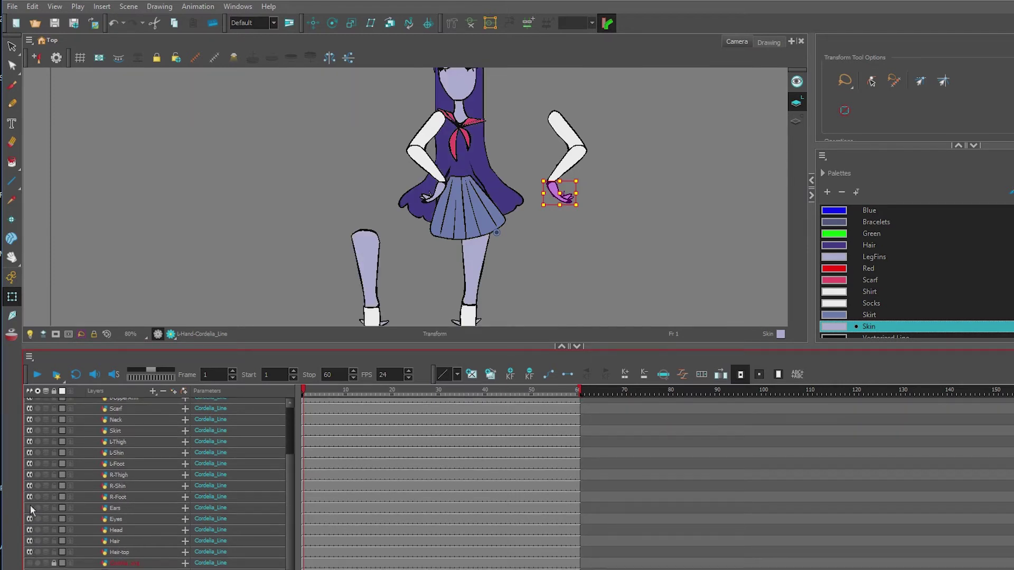
left_click(30, 508)
scroll(434, 220, "down", 4)
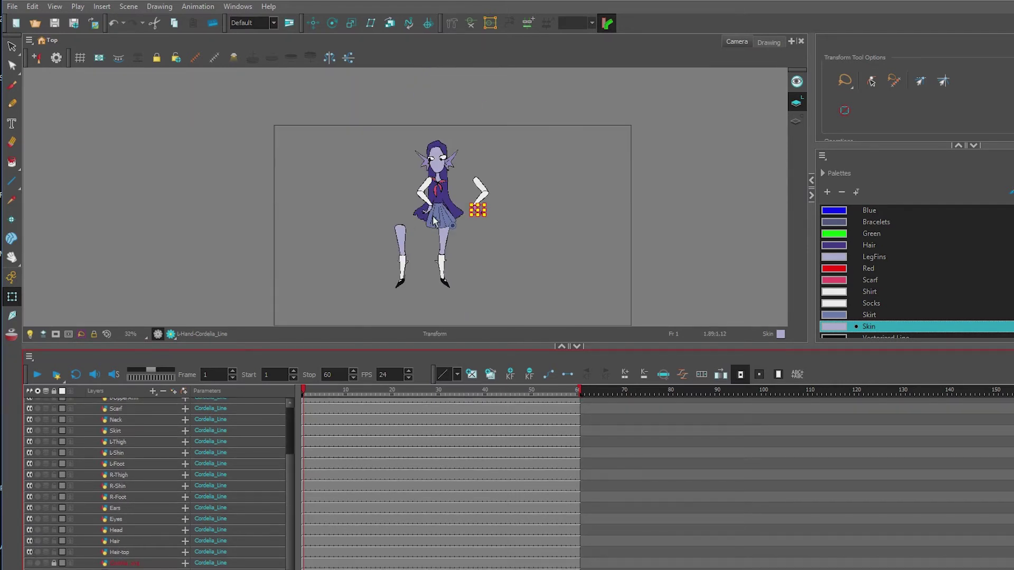
scroll(432, 221, "up", 3)
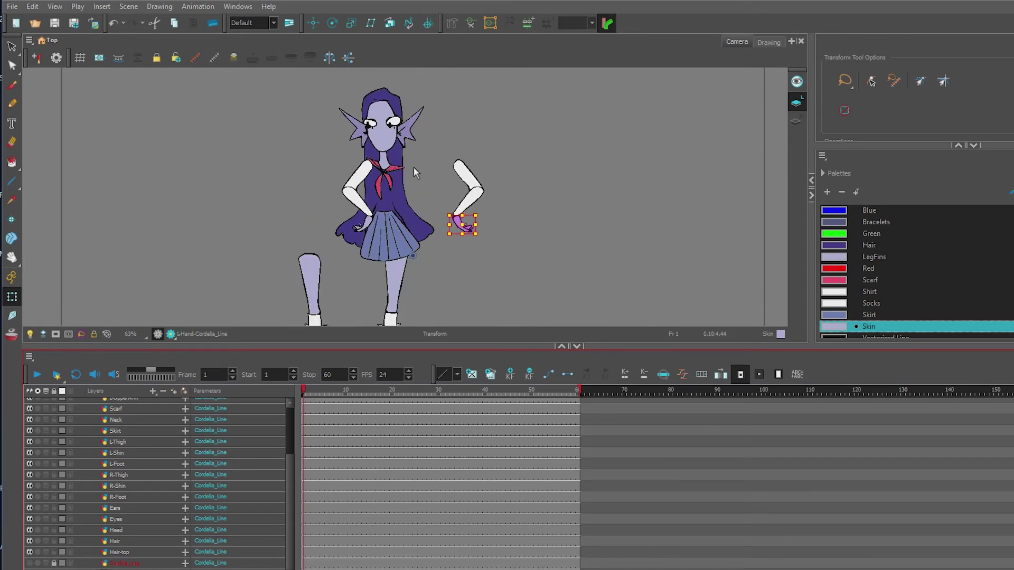
scroll(427, 278, "down", 1)
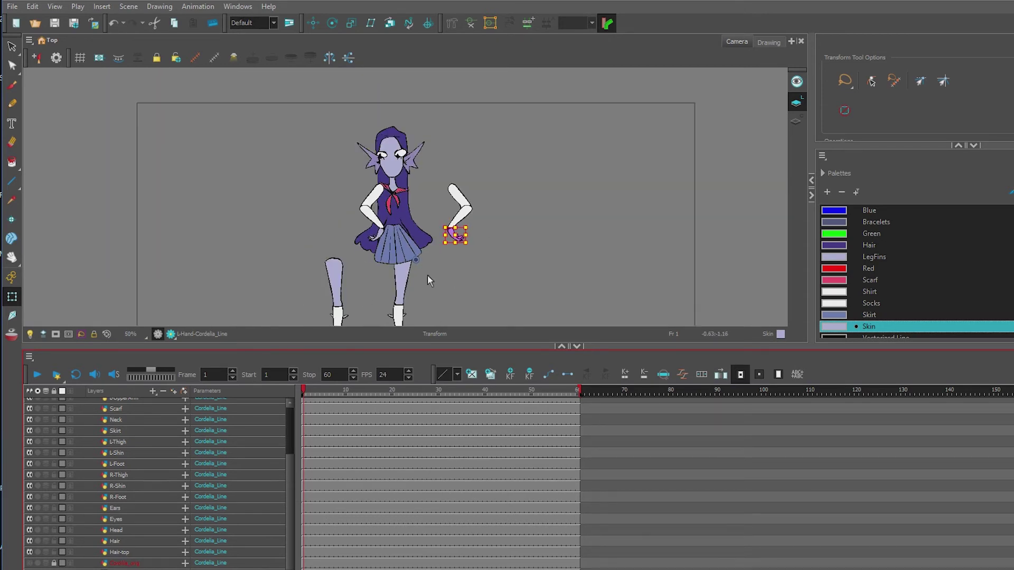
left_click_drag(380, 298, 420, 252)
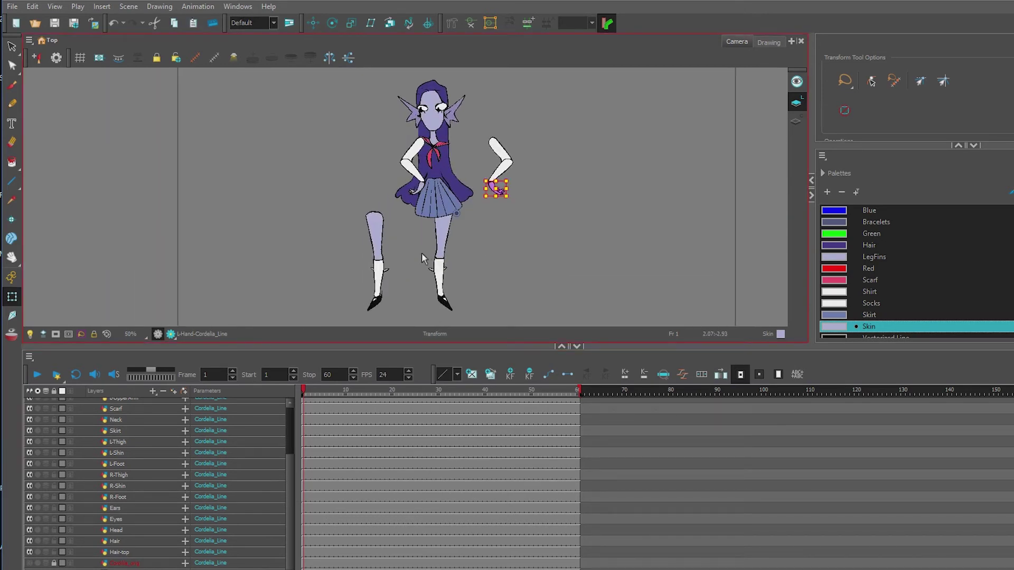
Hide all layers and show only the original line art layer at the head of the layer list.
left_click(29, 391)
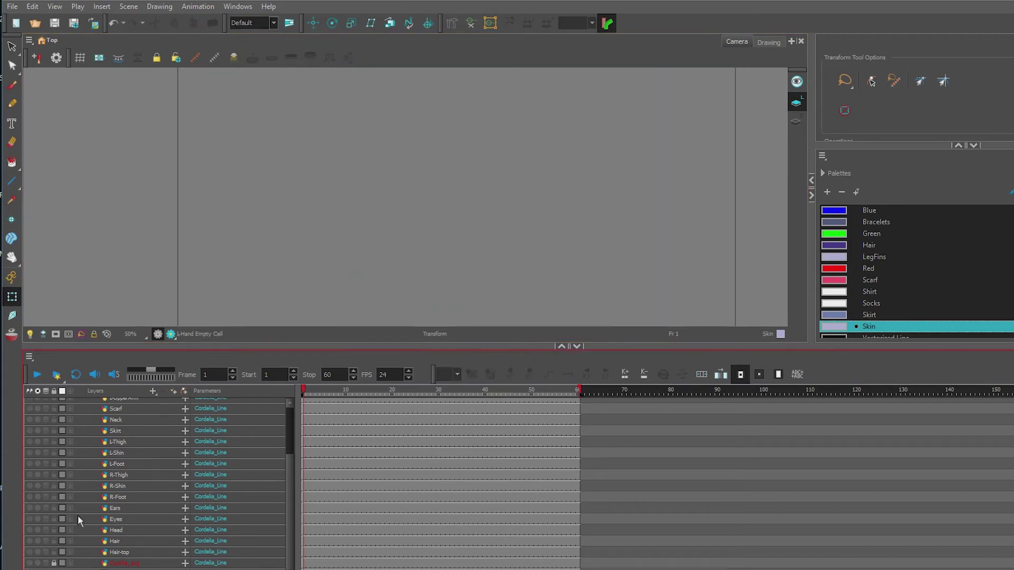
scroll(94, 433, "up", 3)
left_click(137, 403)
left_click(30, 404)
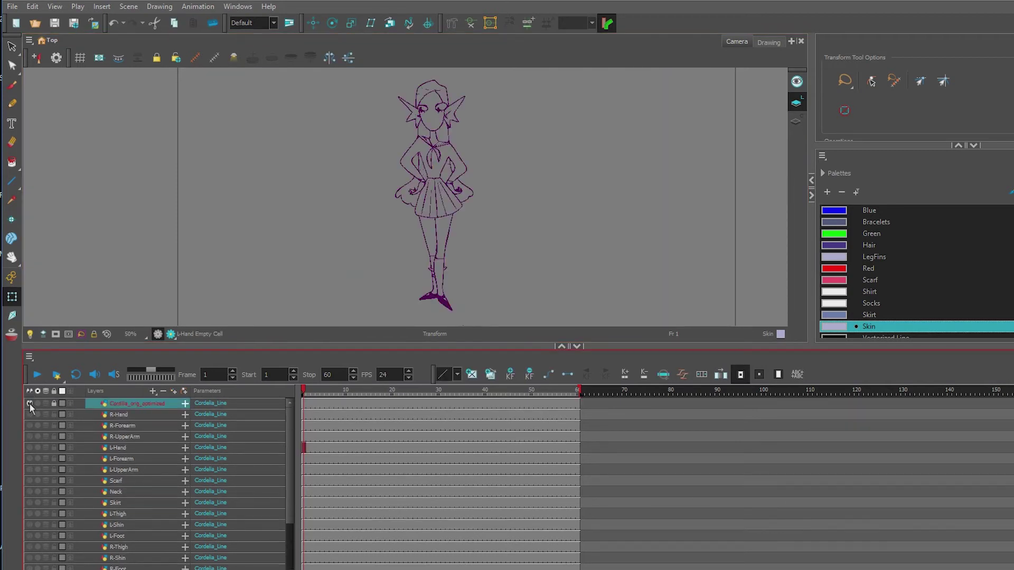
Duplicate the original line art layer, hide the original and rename the copy Torso.
right_click(150, 404)
left_click(195, 116)
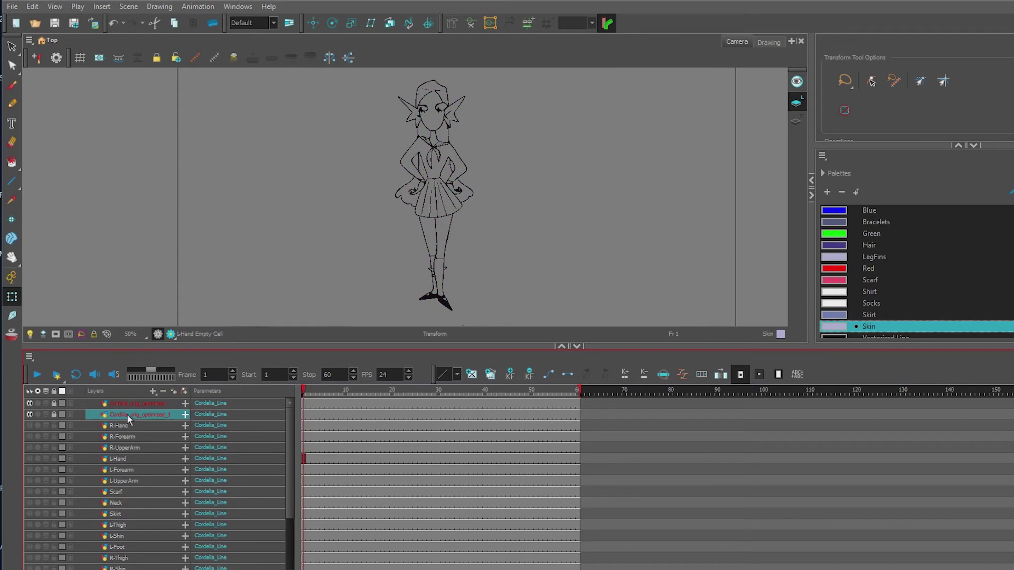
left_click(30, 404)
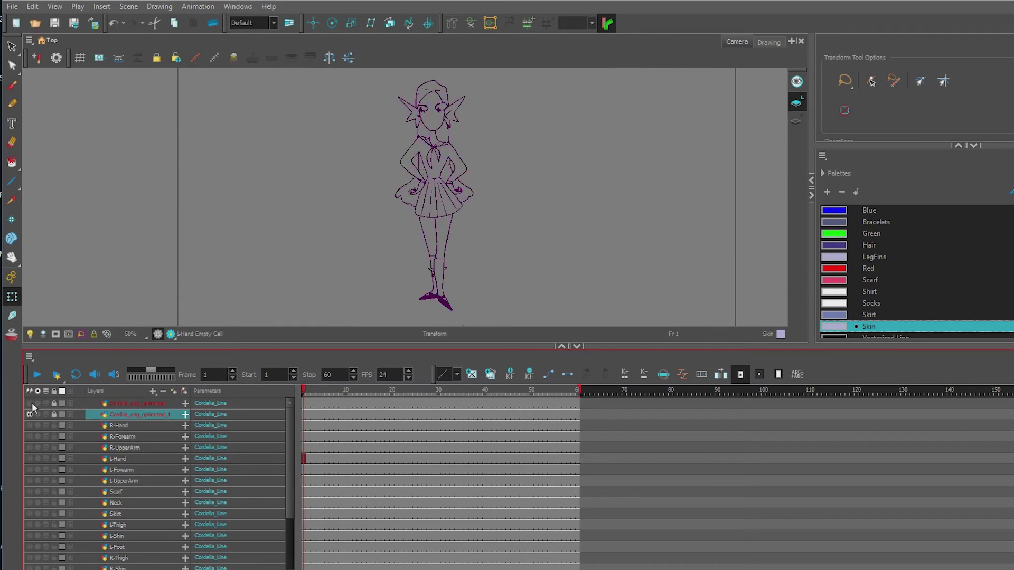
double_click(148, 415)
type("TOrso")
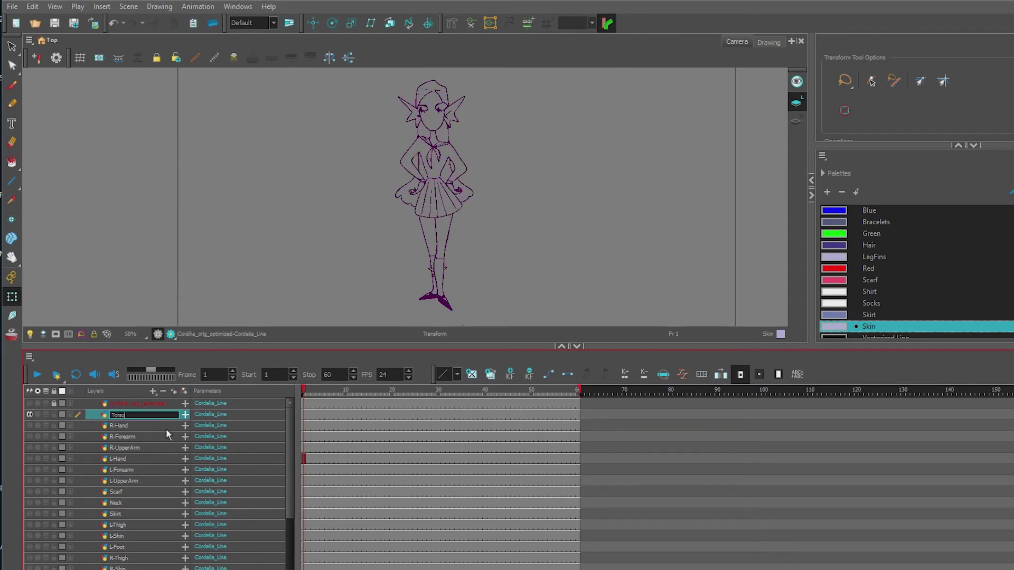
key("Return")
Delete the leg, skirt, hair and head lines from the Torso layer.
key("alt+s")
left_click_drag(496, 217, 504, 195)
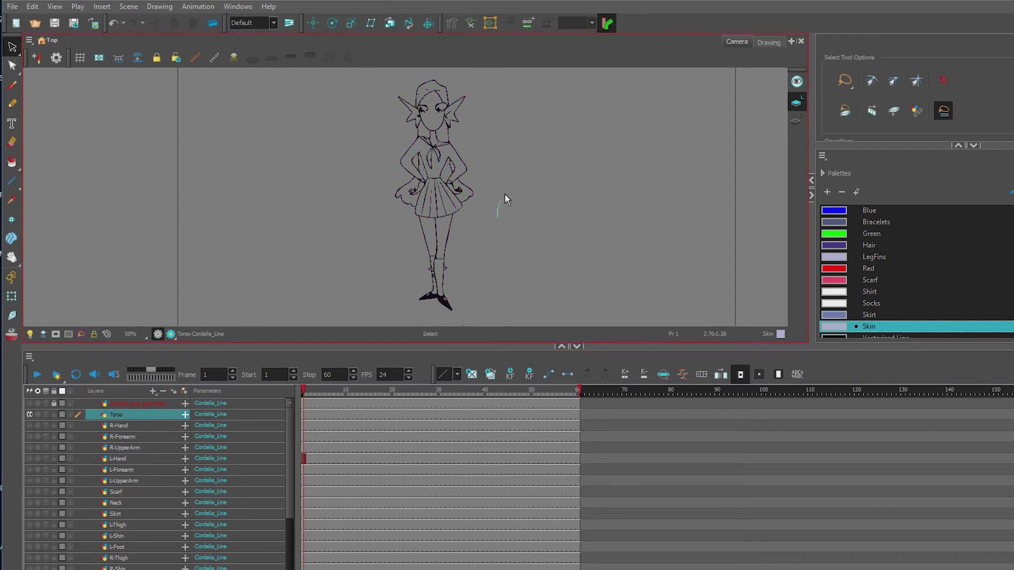
mouse_move(423, 207)
left_mouse_down()
mouse_move(430, 271)
mouse_move(419, 308)
mouse_move(486, 222)
left_mouse_up()
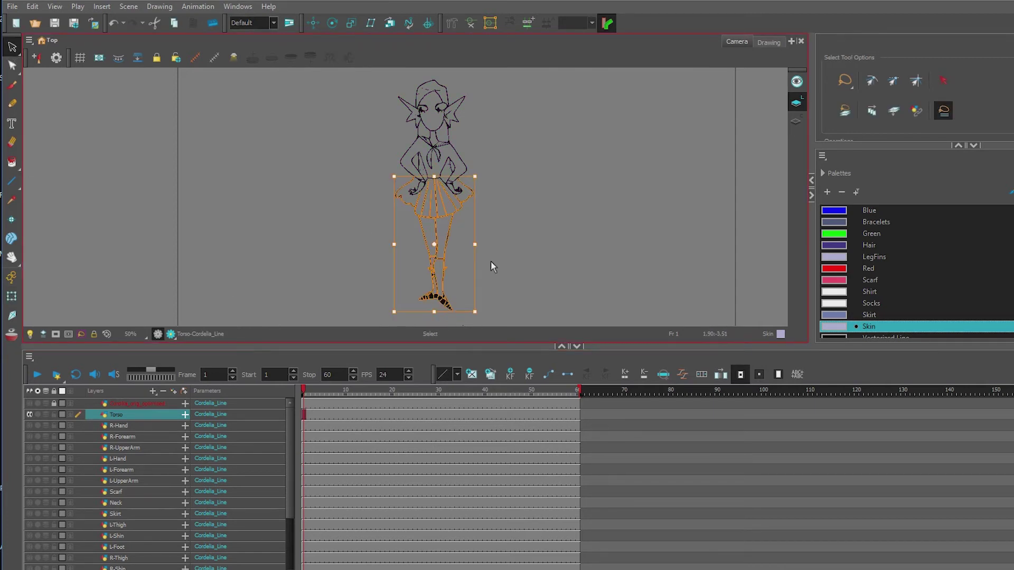
scroll(449, 305, "down", 3)
left_click_drag(450, 305, 457, 202)
scroll(457, 204, "up", 4)
mouse_move(520, 160)
left_mouse_down()
mouse_move(385, 223)
mouse_move(438, 147)
mouse_move(428, 168)
left_mouse_up()
key("Delete")
scroll(465, 151, "down", 5)
scroll(461, 189, "up", 5)
key("Delete")
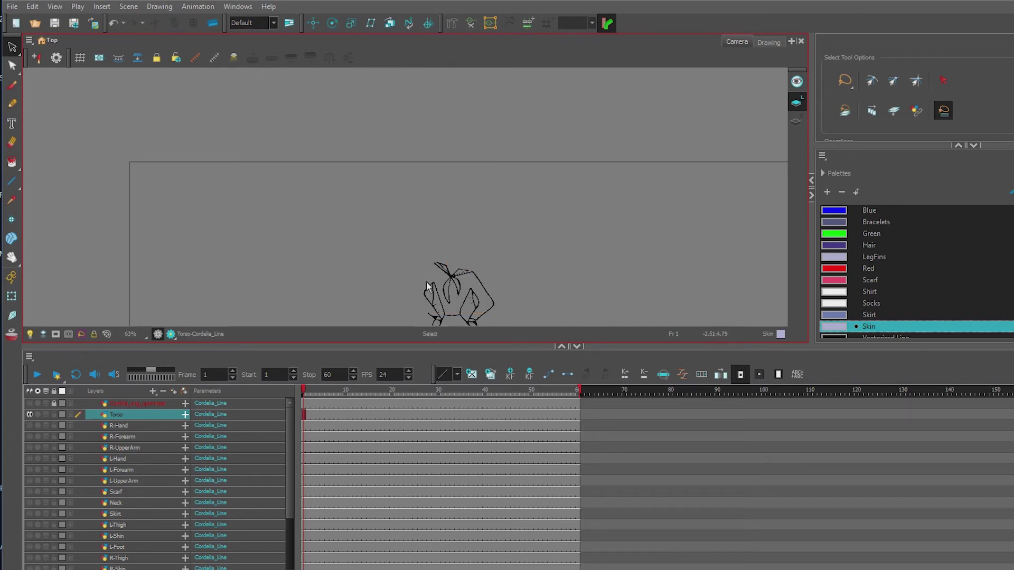
Delete both hands and the outer arm lines from the Torso layer.
left_click(427, 288)
scroll(416, 311, "up", 1)
left_click_drag(414, 302, 407, 222)
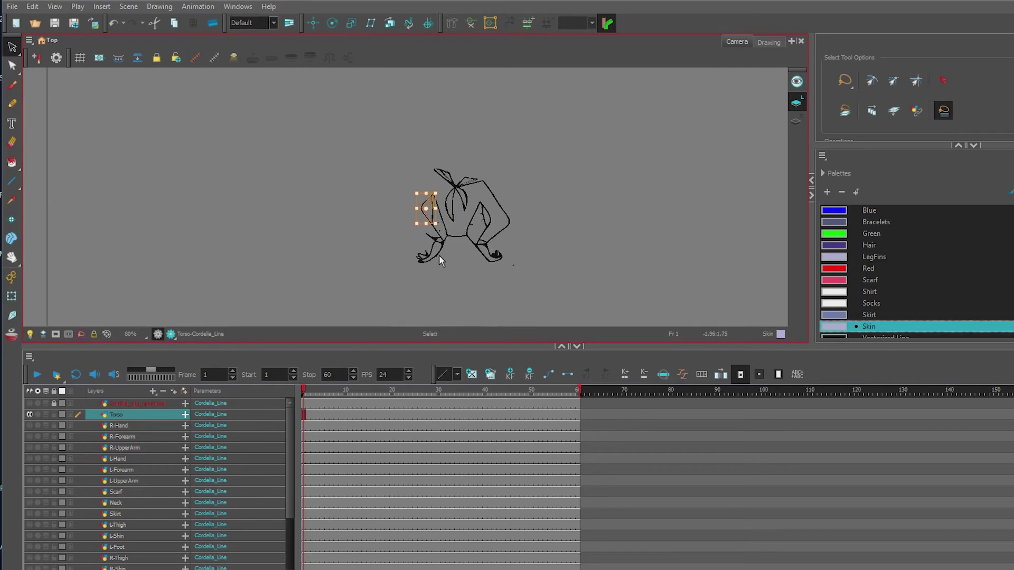
mouse_move(440, 261)
left_mouse_down()
mouse_move(489, 249)
mouse_move(462, 254)
mouse_move(491, 232)
left_mouse_up()
key("Delete")
key("Delete")
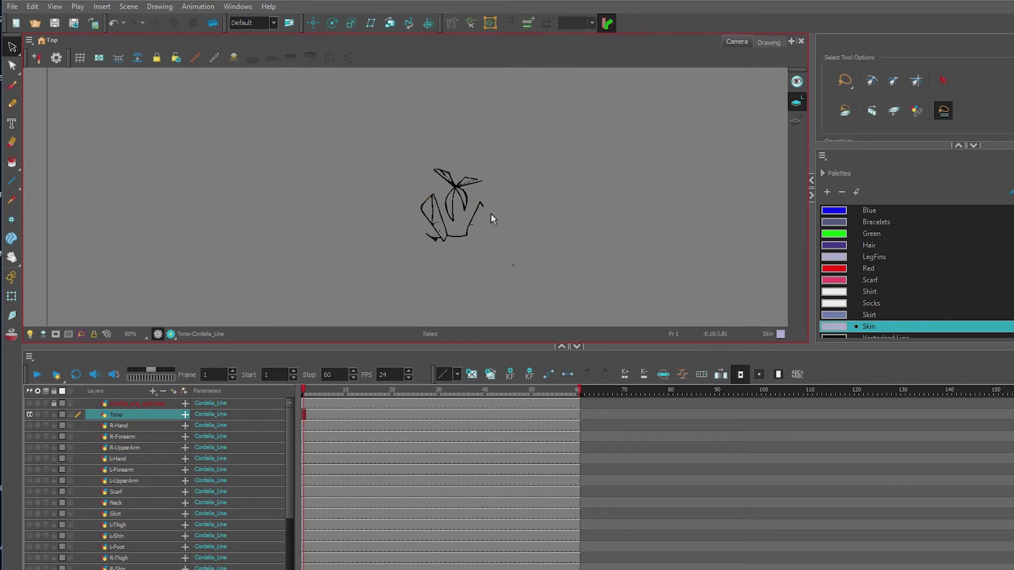
Delete the scarf and the remaining bent-arm lines beside the waist from the Torso layer.
left_click(453, 191)
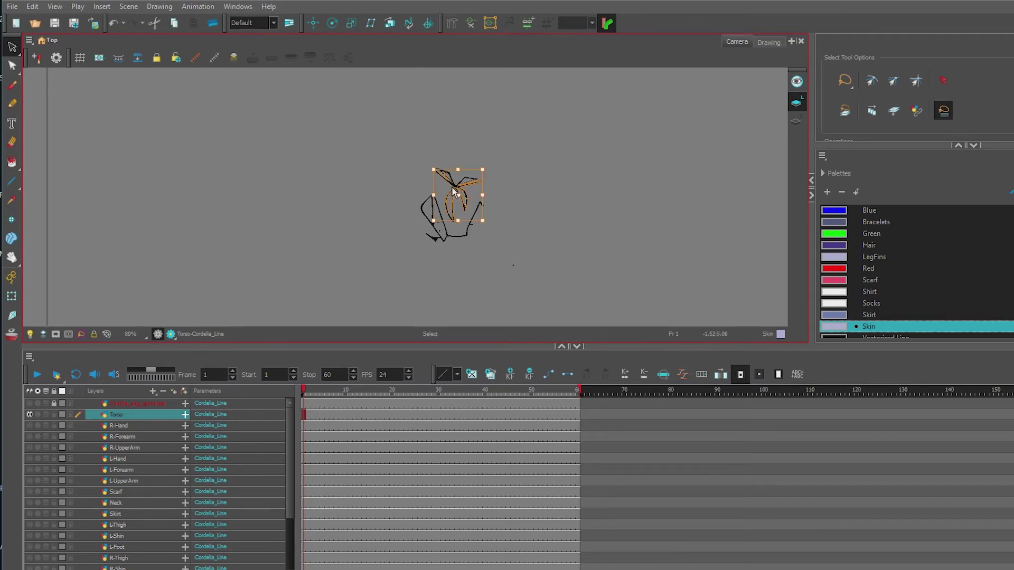
left_click(428, 220)
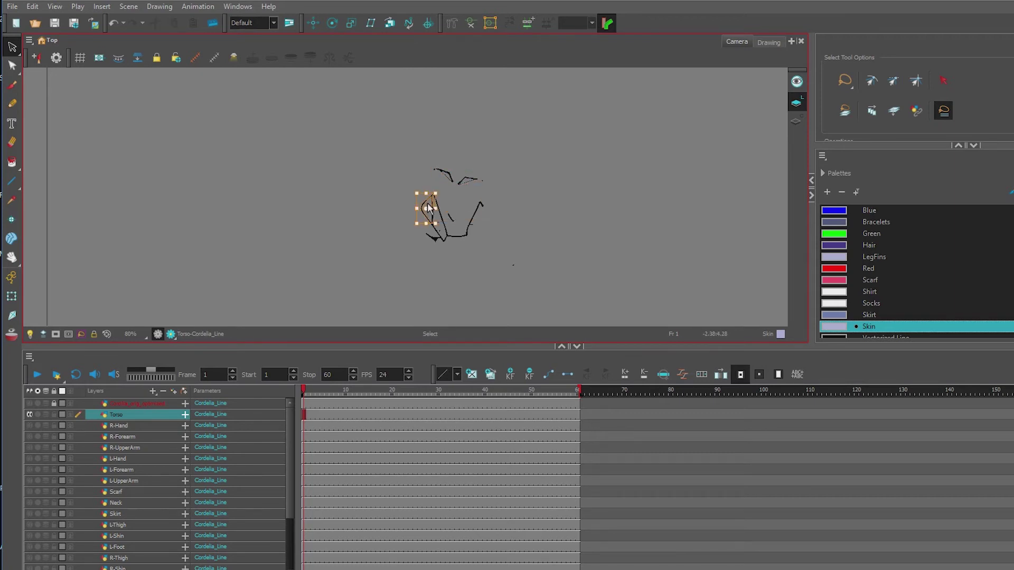
left_click(433, 224)
key("Delete")
left_click(435, 237)
key("Delete")
Delete the stray line fragments around the waist and at the end of the torso's side line.
left_click_drag(428, 214, 426, 247)
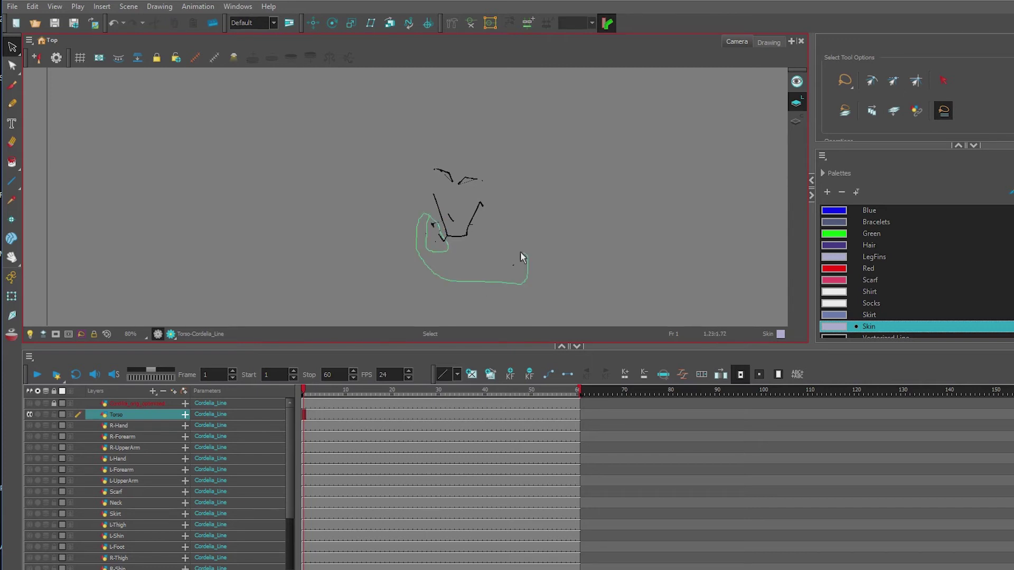
left_click_drag(522, 258, 519, 270)
left_click_drag(446, 252, 425, 214)
left_click(427, 233)
key("Delete")
left_click(513, 265)
left_click(483, 206)
key("Delete")
With the Contour Editor, stretch the outer end of the collar line into a tapered shoulder line and delete the surplus contour points.
scroll(480, 180, "up", 4)
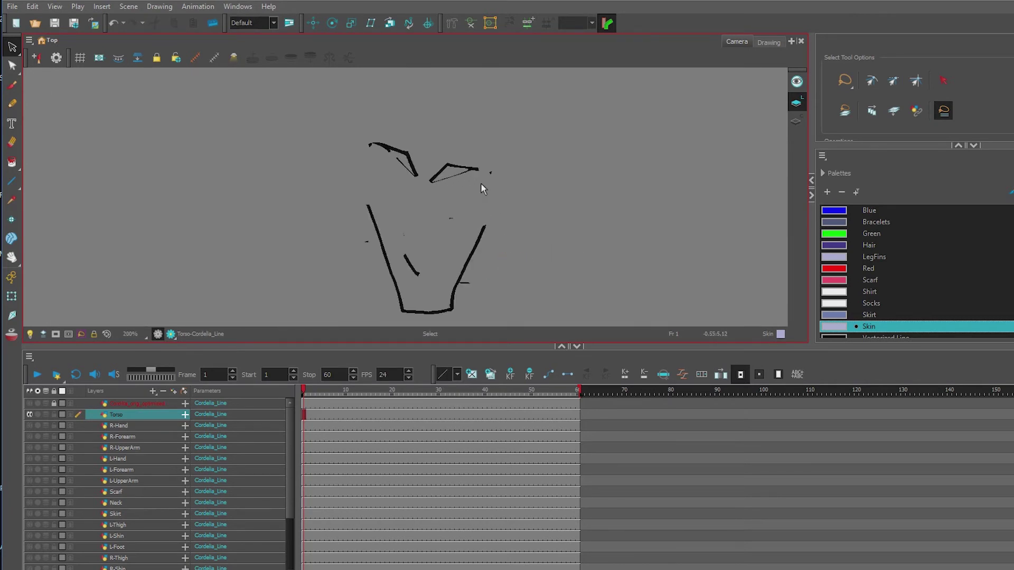
left_click(480, 183)
scroll(479, 183, "up", 5)
left_click(12, 65)
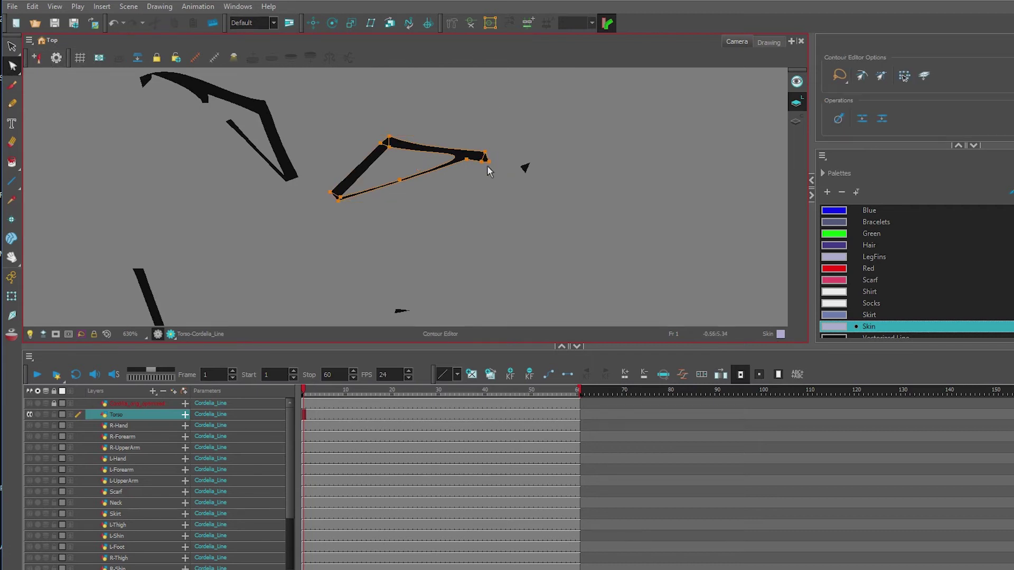
scroll(487, 166, "down", 4)
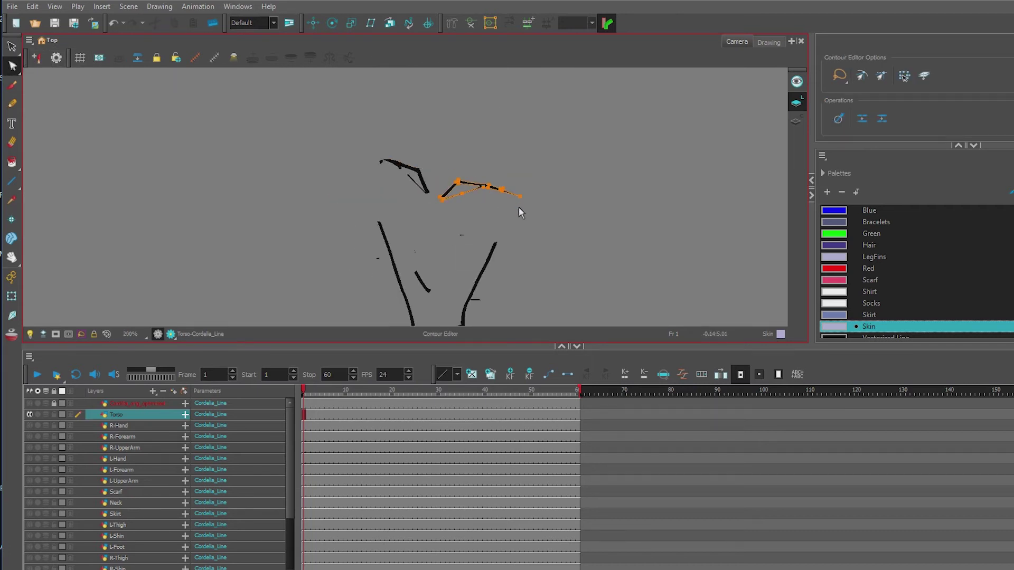
scroll(519, 207, "up", 6)
key("Delete")
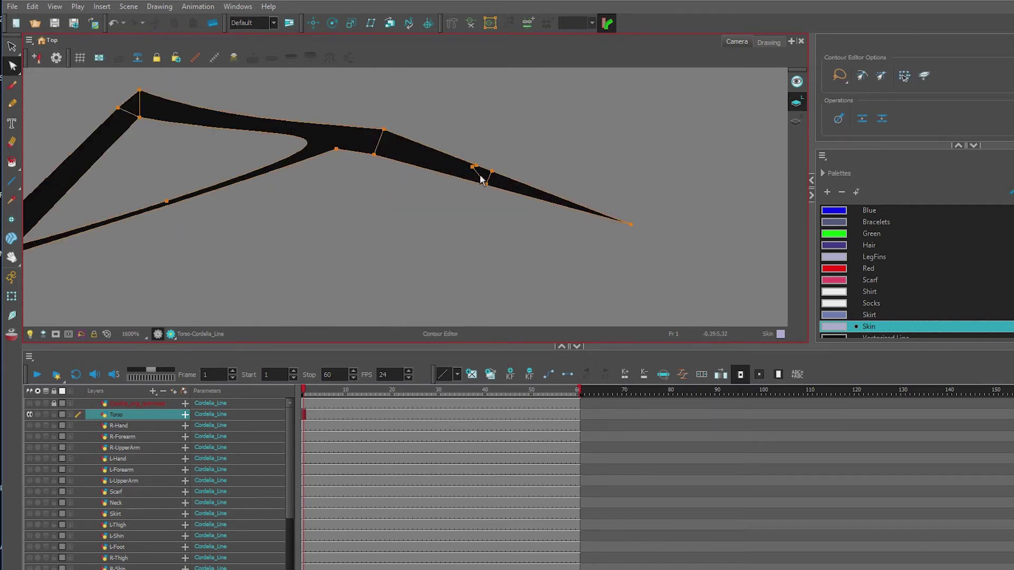
left_click(481, 175)
key("Delete")
scroll(572, 227, "down", 2)
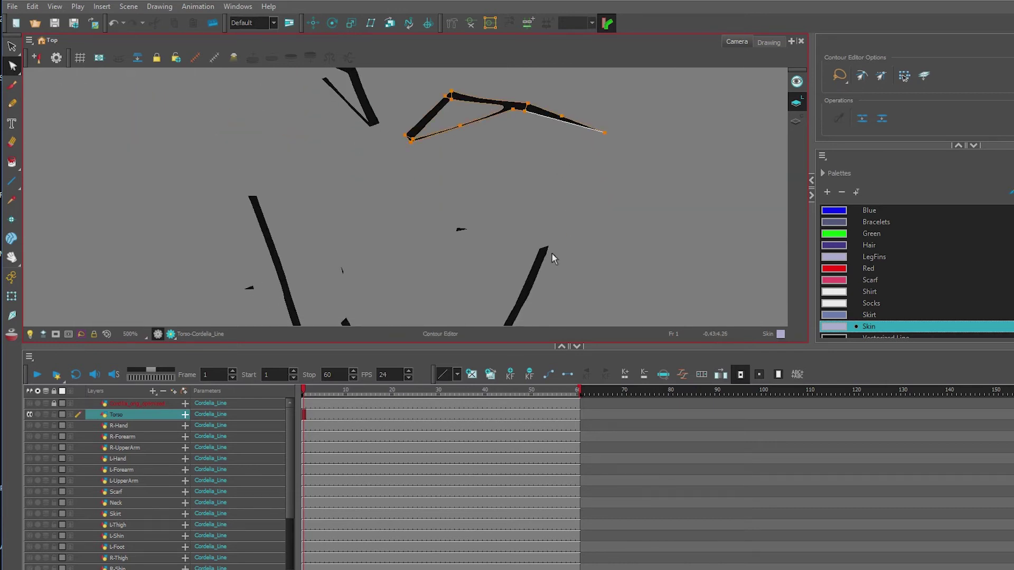
Pull the upper end of the torso's side line up to the tip of the tapered shoulder line.
mouse_move(546, 244)
left_mouse_down()
mouse_move(613, 119)
mouse_move(596, 187)
mouse_move(605, 163)
left_mouse_up()
scroll(613, 119, "down", 1)
key("space")
scroll(605, 169, "up", 2)
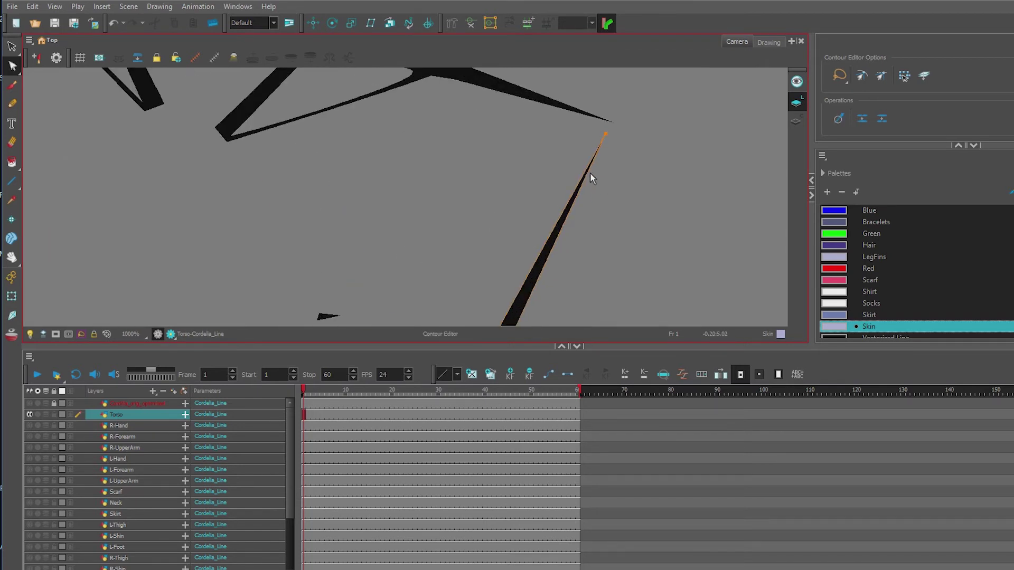
left_click(588, 172)
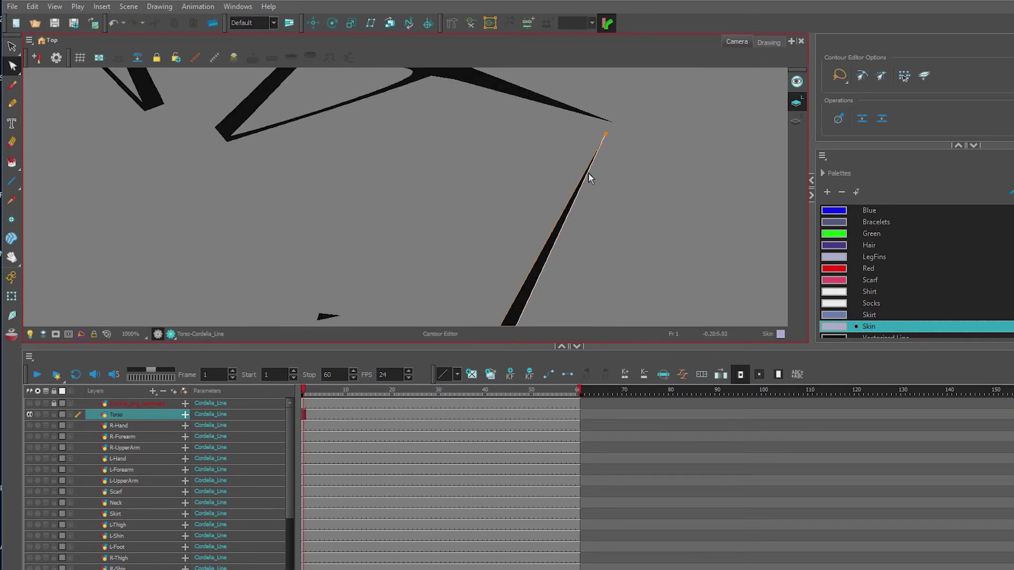
left_click(611, 124)
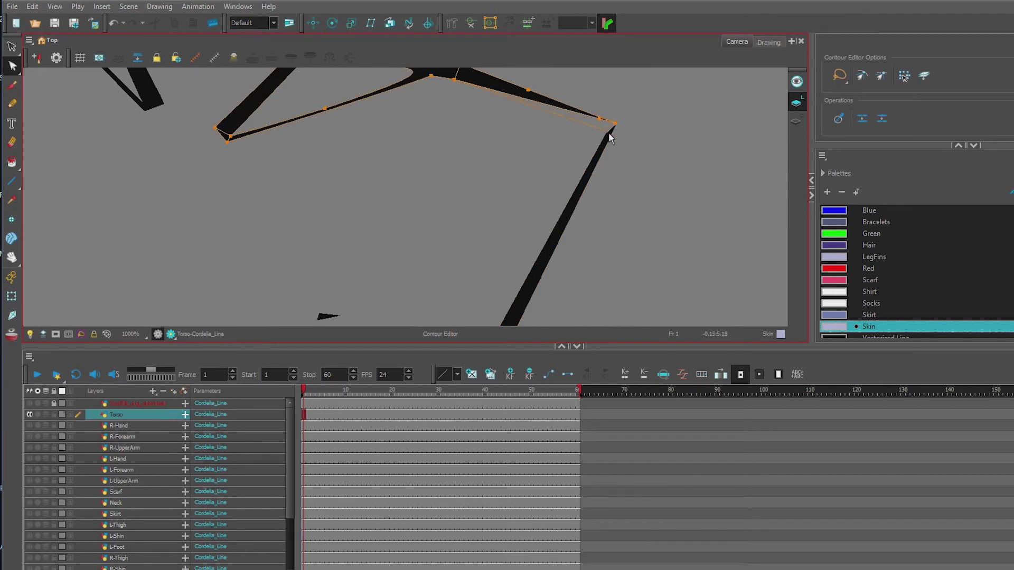
scroll(610, 140, "up", 2)
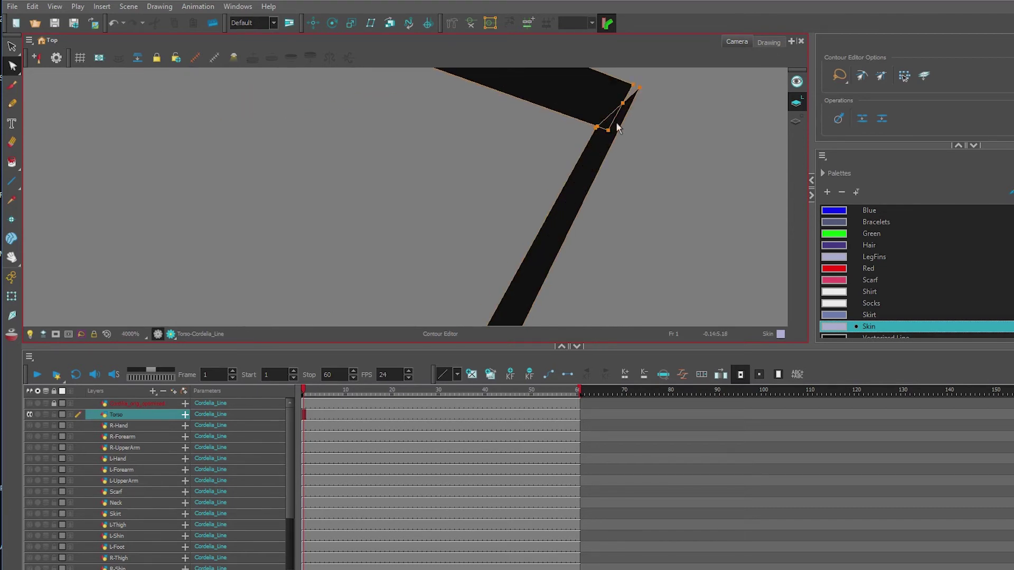
Sharpen this shoulder corner by deleting the surplus contour points and moving the remaining inner and outer points to the joint.
key("Delete")
left_click(639, 88)
key("Delete")
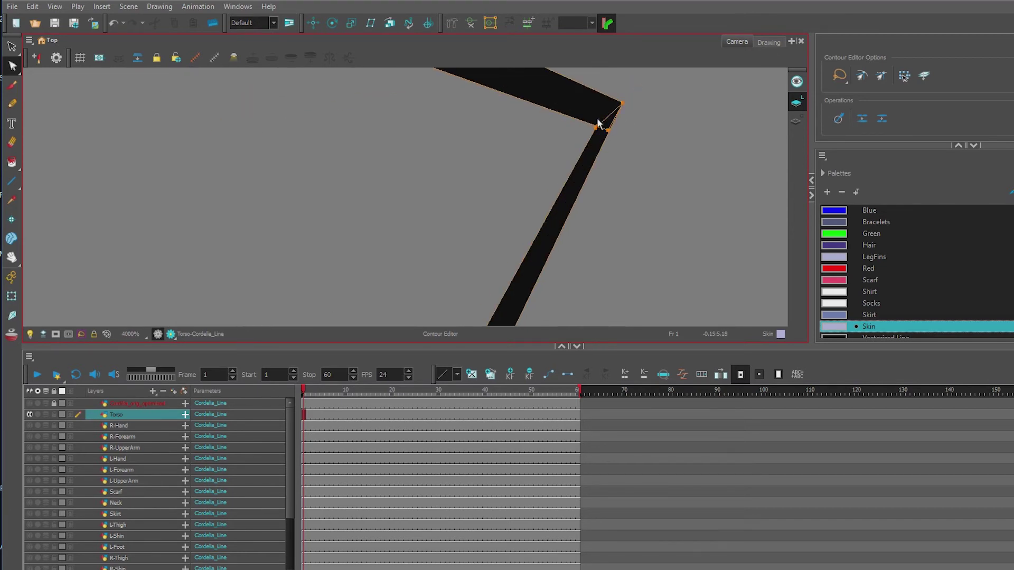
left_click_drag(623, 103, 639, 87)
left_click_drag(597, 127, 616, 106)
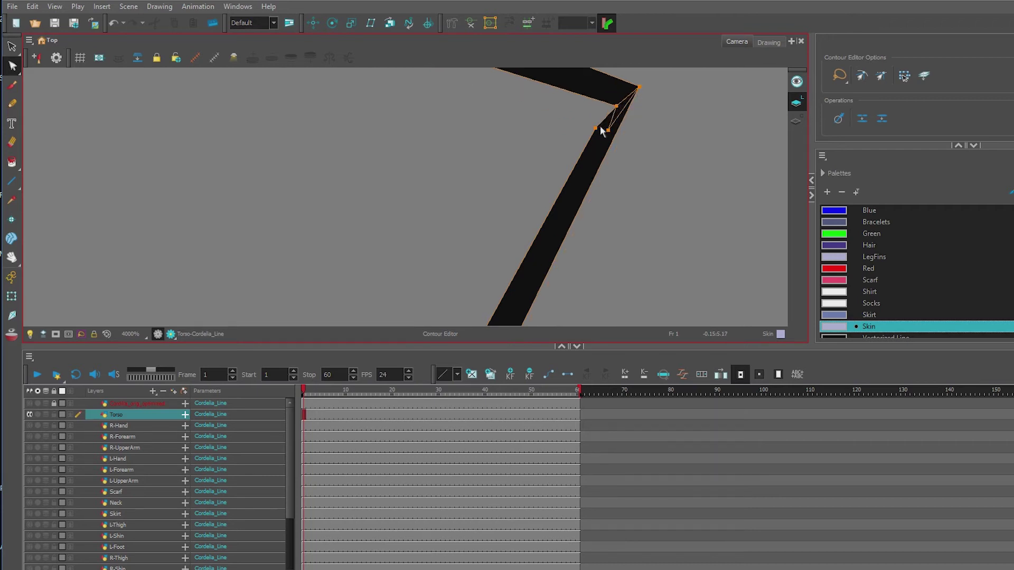
key("Delete")
left_click(596, 127)
key("Delete")
Delete the small stray line fragment inside the torso outline.
scroll(441, 173, "down", 3)
left_click_drag(366, 215, 451, 179)
left_click(435, 205)
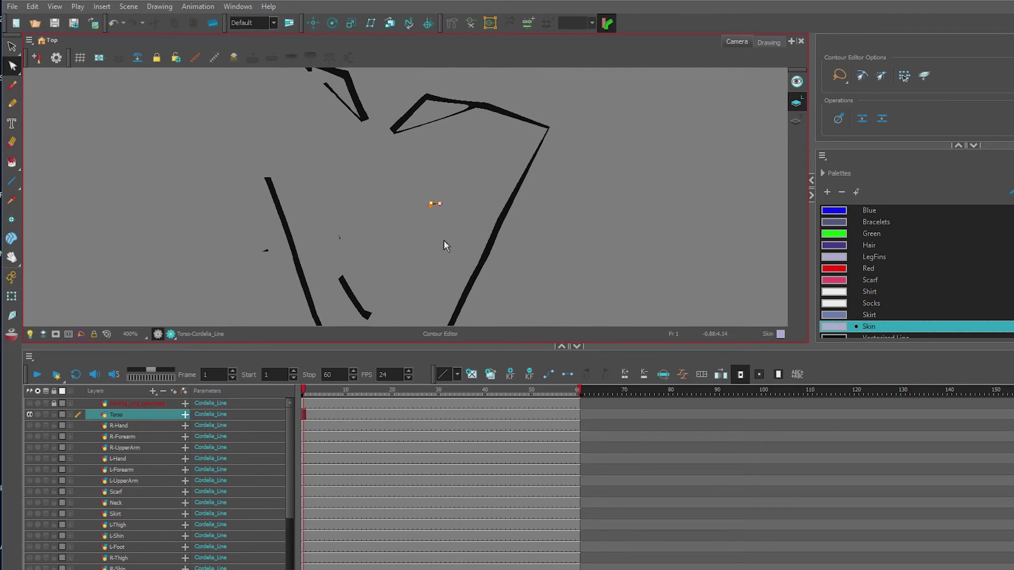
key("Delete")
left_click_drag(274, 128, 364, 231)
left_click(430, 201)
left_click(421, 214)
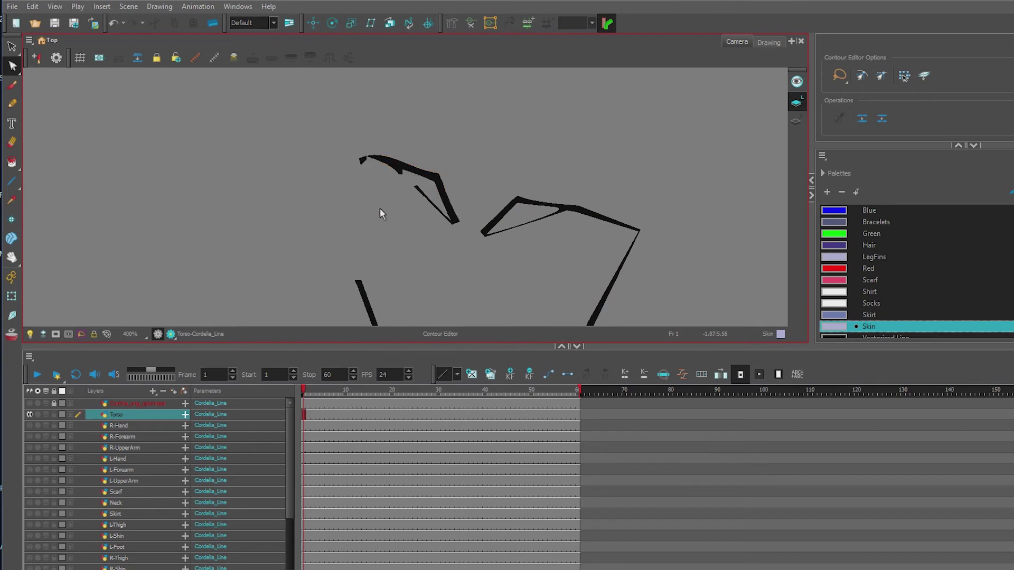
key("ctrl+z")
Extend the opposite side line up to its shoulder, lengthen the collar line outward above it and remove the bump on its lower edge.
mouse_move(357, 281)
left_mouse_down()
mouse_move(316, 159)
mouse_move(282, 134)
left_mouse_up()
scroll(368, 159, "up", 3)
mouse_move(362, 172)
left_mouse_down()
mouse_move(242, 135)
mouse_move(302, 98)
mouse_move(297, 107)
left_mouse_up()
left_click_drag(364, 152, 361, 156)
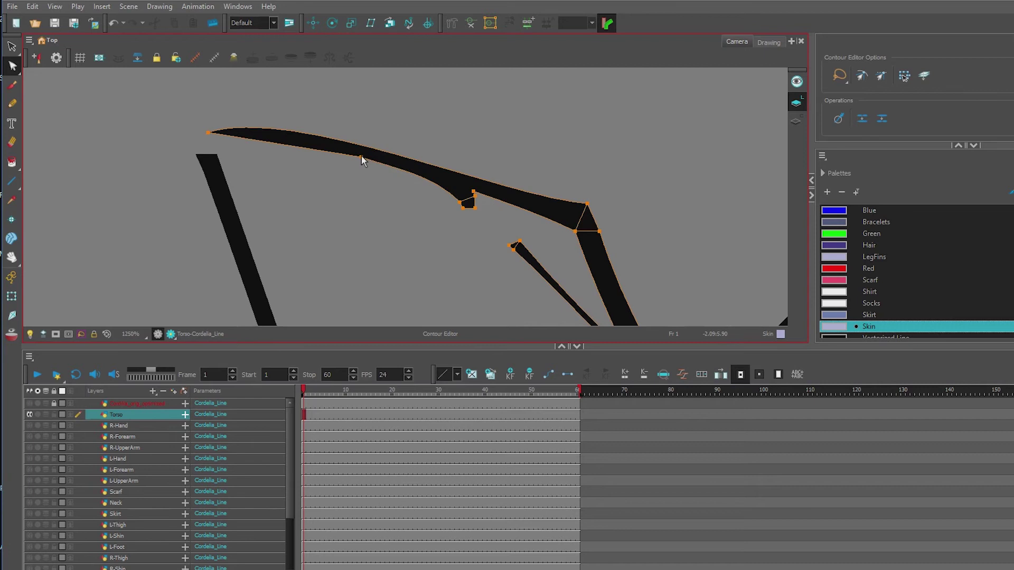
left_click(465, 193)
left_click(474, 205)
Add a contour point and reposition the line ends so the collar line and side line join in a rounded shoulder corner.
left_click(208, 133)
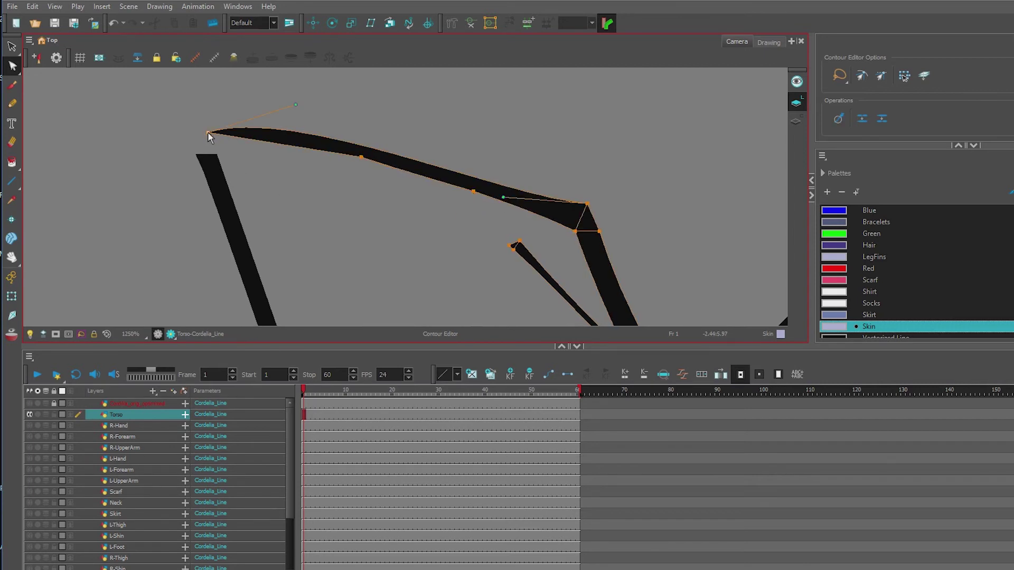
left_click(236, 137)
left_click(234, 137, "ctrl")
left_click_drag(233, 137, 187, 134)
left_click(198, 155)
scroll(203, 142, "up", 7)
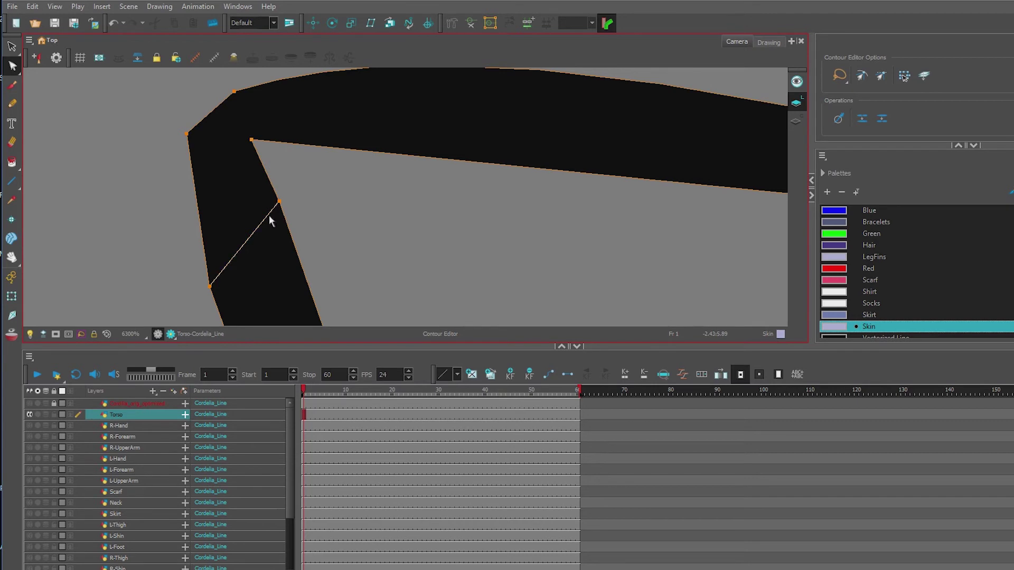
scroll(268, 214, "down", 8)
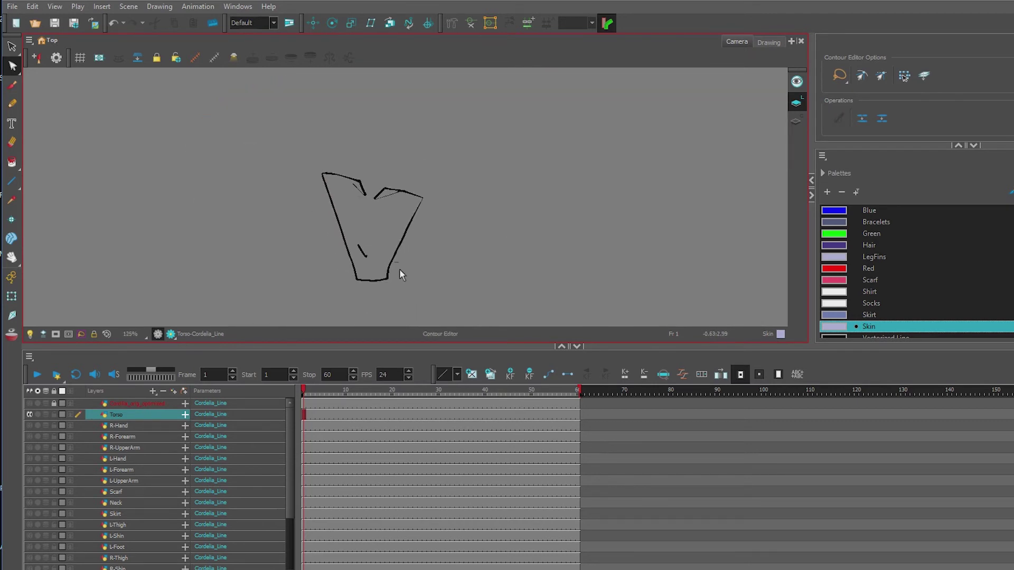
Compare the torso outline with the full character line art by toggling the visibility of the locked layer above Torso.
scroll(372, 195, "up", 5)
left_click(16, 49)
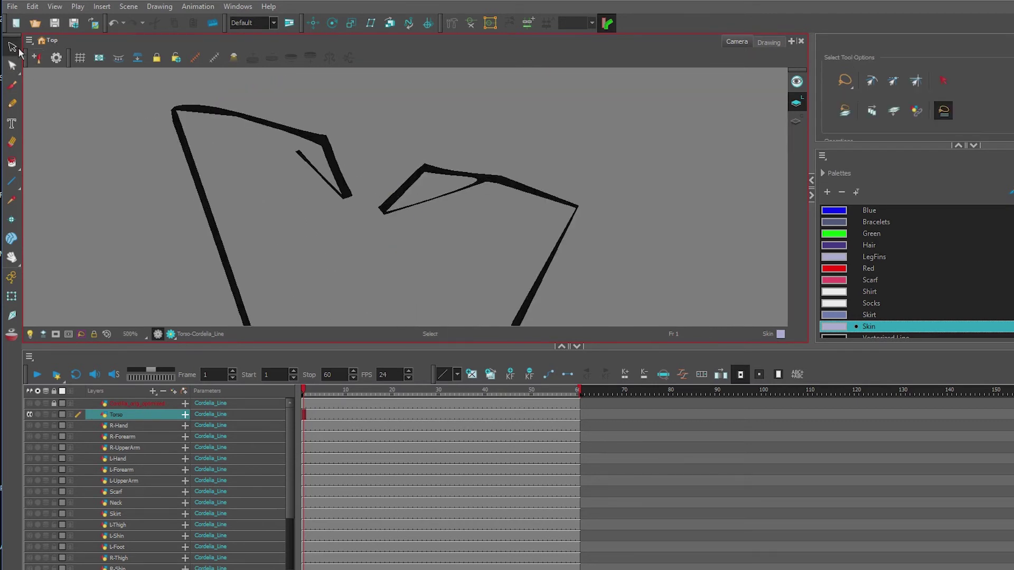
scroll(284, 197, "down", 5)
left_click(28, 402)
left_click(29, 402)
left_click(28, 402)
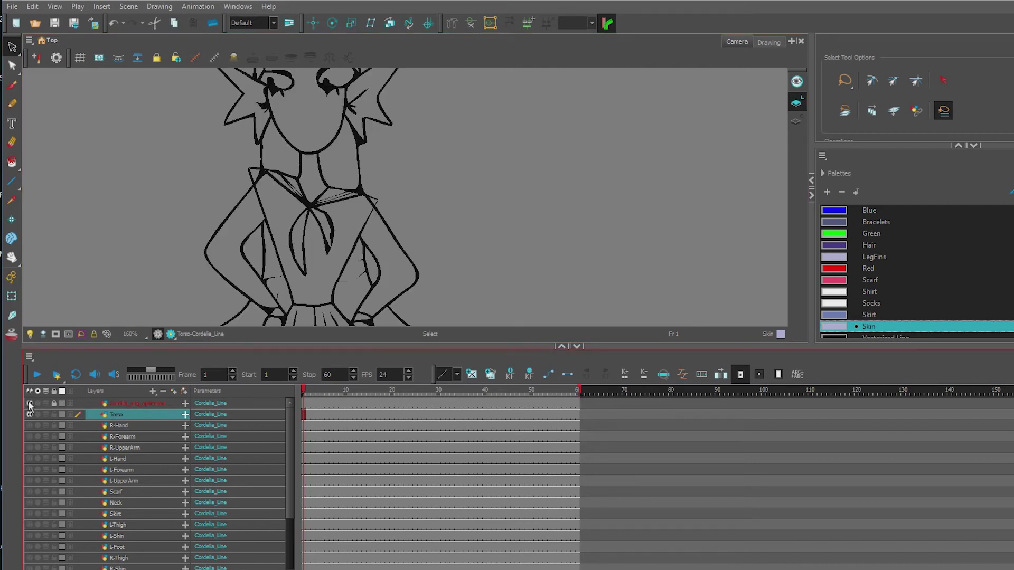
left_click(29, 402)
left_click(28, 402)
left_click(29, 402)
left_click(28, 402)
left_click(29, 402)
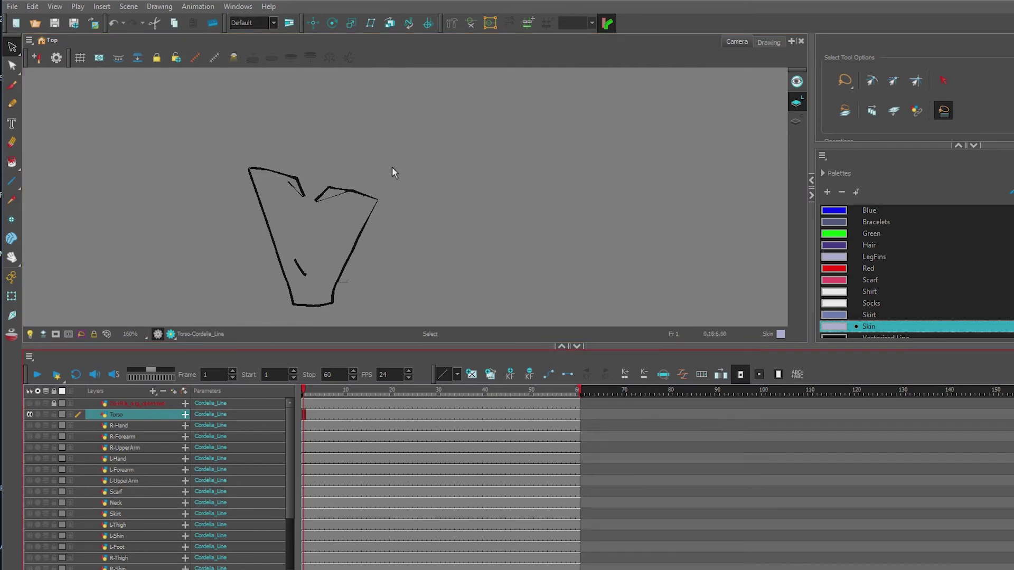
Delete the collar lines and the small fragments left between the two shoulder lines from the Torso layer.
scroll(345, 193, "up", 4)
left_click_drag(196, 178, 321, 216)
key("Delete")
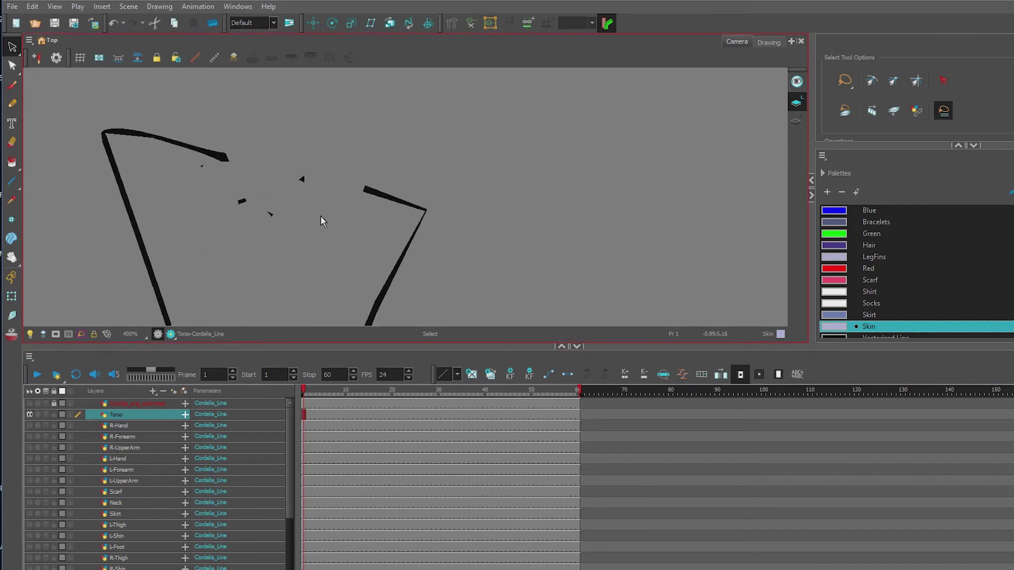
mouse_move(281, 172)
left_mouse_down()
mouse_move(193, 163)
mouse_move(293, 159)
left_mouse_up()
key("Delete")
With the Contour Editor, stretch the inner end of the shorter shoulder line toward the neck gap.
mouse_move(341, 185)
left_mouse_down()
mouse_move(369, 178)
mouse_move(355, 173)
mouse_move(373, 201)
left_mouse_up()
left_click(356, 172)
scroll(374, 200, "up", 5)
left_click(318, 157)
left_click(12, 65)
left_click(344, 164)
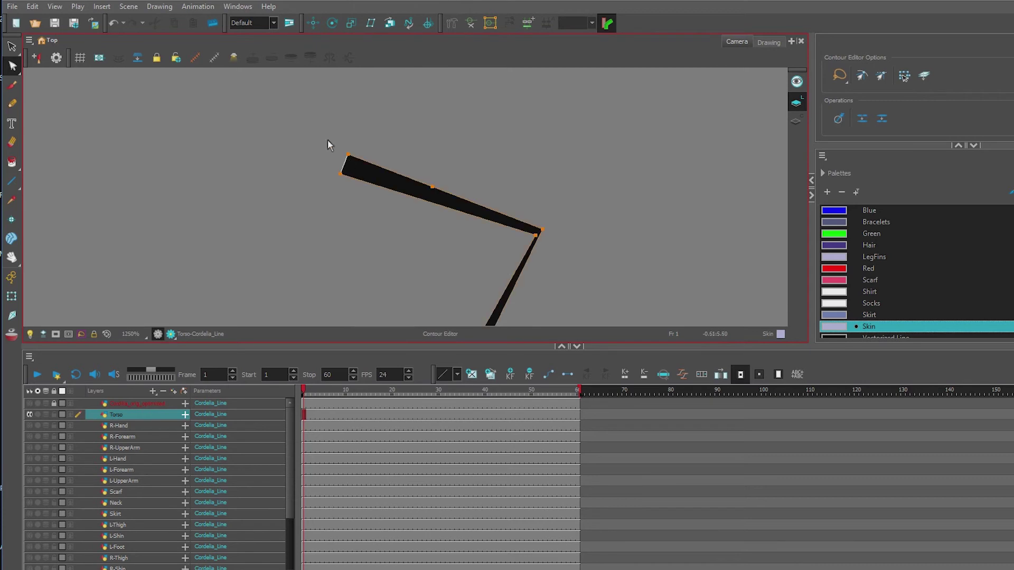
mouse_move(344, 159)
left_mouse_down()
mouse_move(108, 95)
mouse_move(359, 198)
left_mouse_up()
scroll(88, 113, "down", 5)
scroll(369, 185, "up", 4)
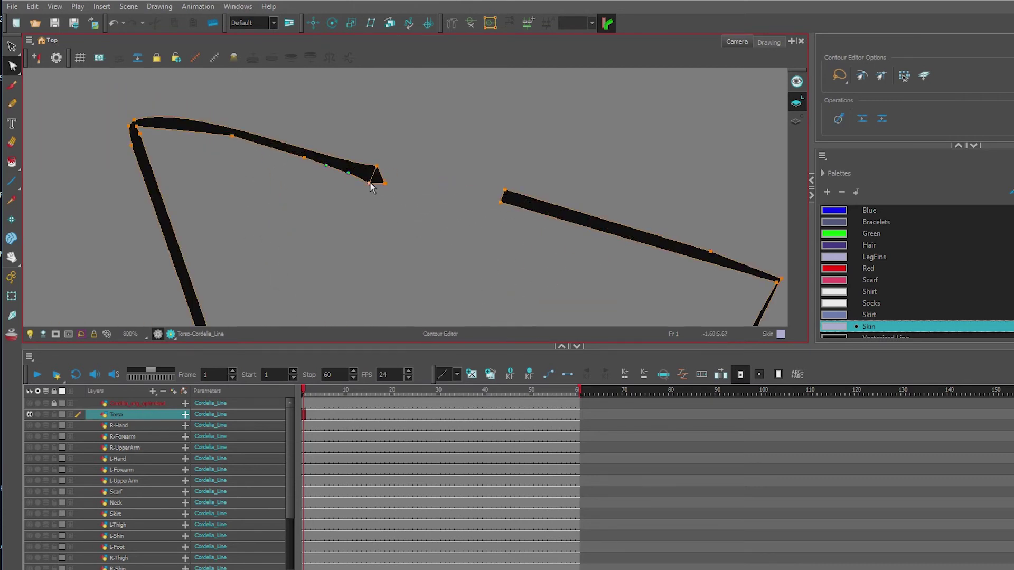
Stretch the inner end of the opposite shoulder line across the neck gap to meet it.
mouse_move(376, 166)
left_mouse_down()
mouse_move(370, 183)
mouse_move(391, 167)
mouse_move(510, 193)
left_mouse_up()
left_click(370, 184)
key("Delete")
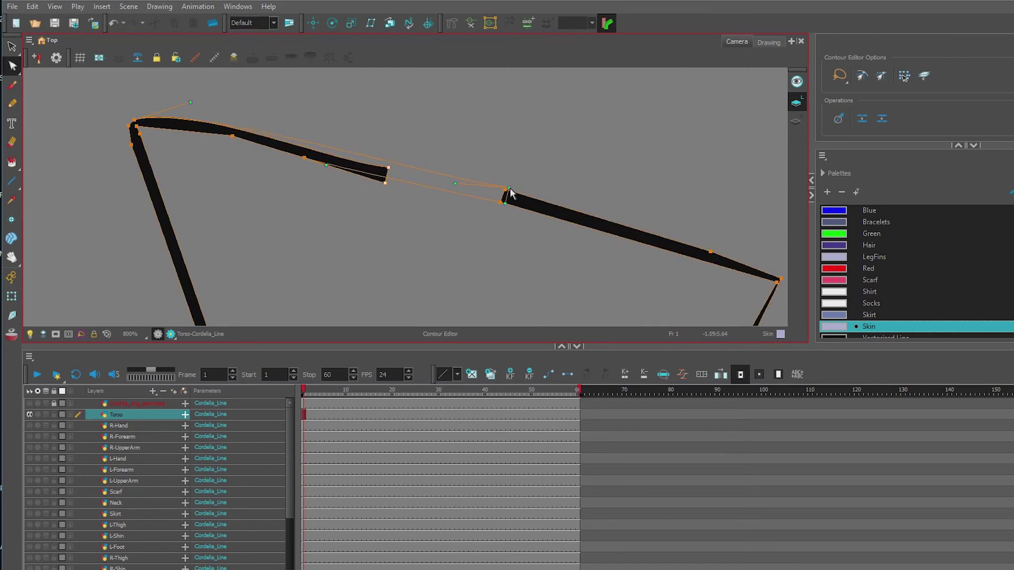
Remove the step where the two shoulder lines meet by deleting the surplus contour points, leaving one continuous line.
scroll(512, 197, "up", 5)
left_click(490, 174)
key("Delete")
left_click(499, 176)
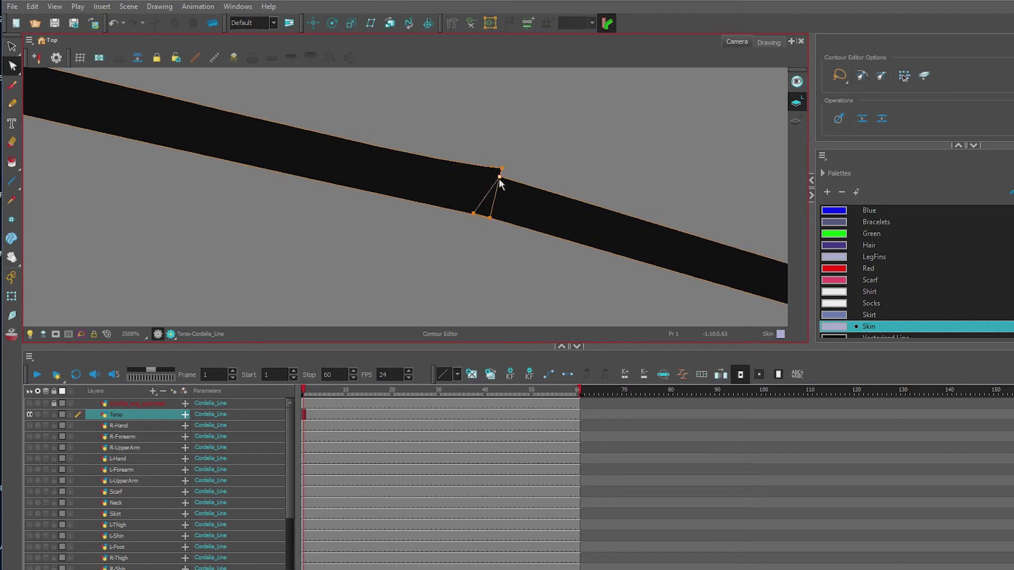
key("Delete")
key("ctrl+z")
left_click_drag(499, 177, 490, 191)
key("ctrl+z")
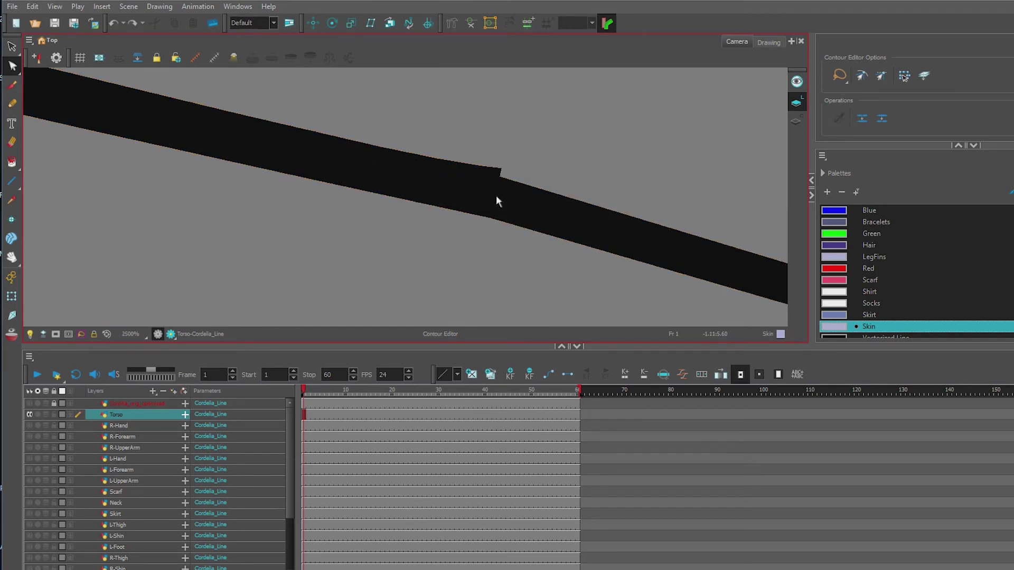
left_click(490, 217)
key("ctrl+z")
left_click(499, 176)
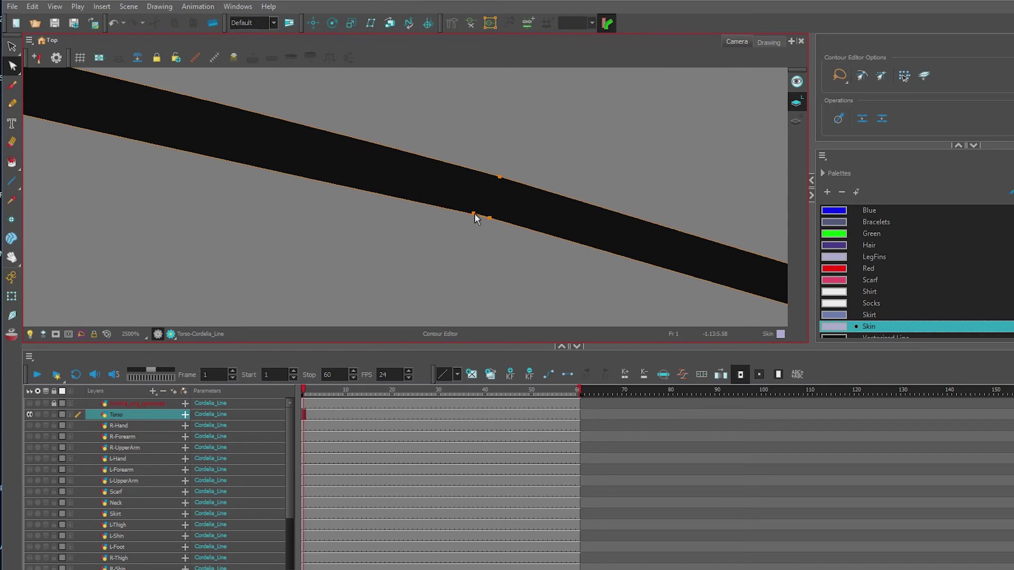
Switch the Torso layer to Colour Art and delete all the leftover strokes of the full character.
scroll(399, 210, "down", 5)
left_click_drag(420, 276, 480, 211)
scroll(479, 211, "down", 1)
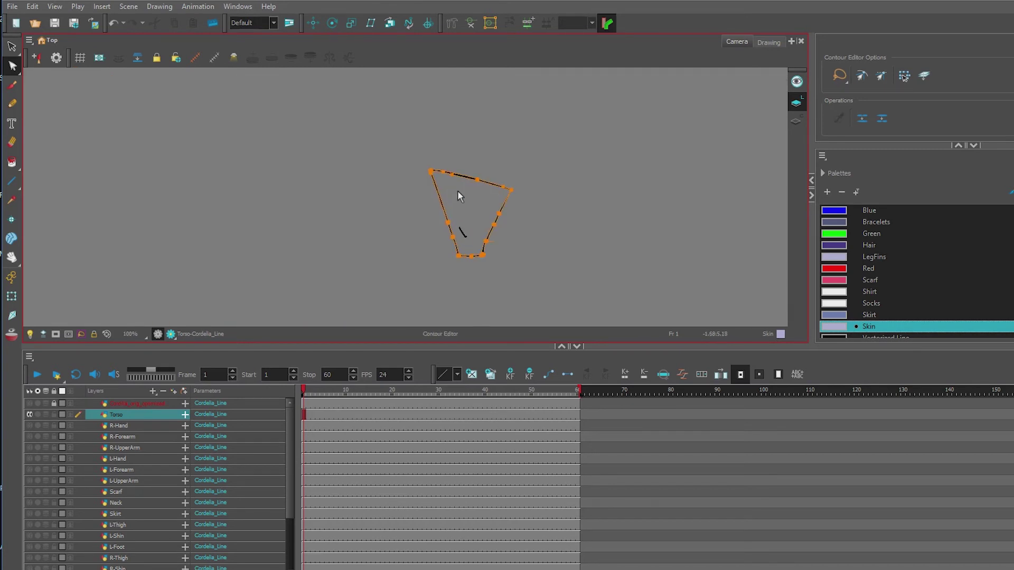
scroll(39, 520, "down", 6)
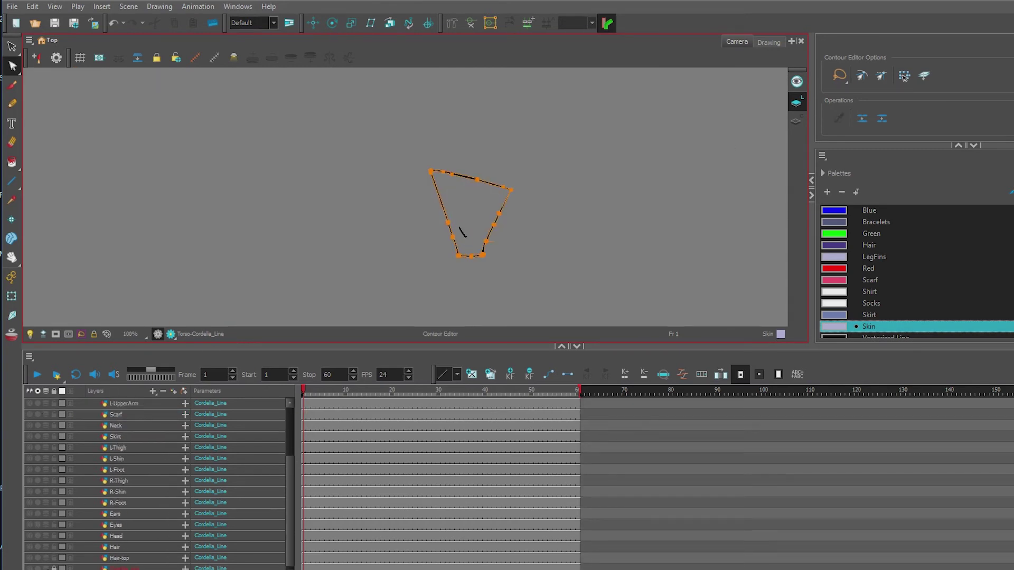
left_click(30, 568)
left_click(30, 568)
left_click(796, 121)
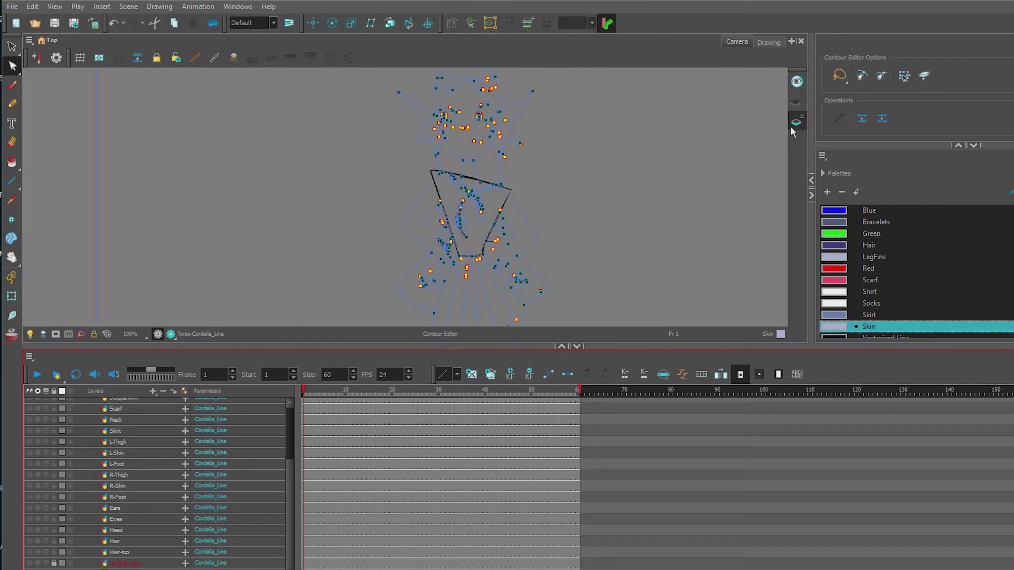
scroll(388, 141, "down", 4)
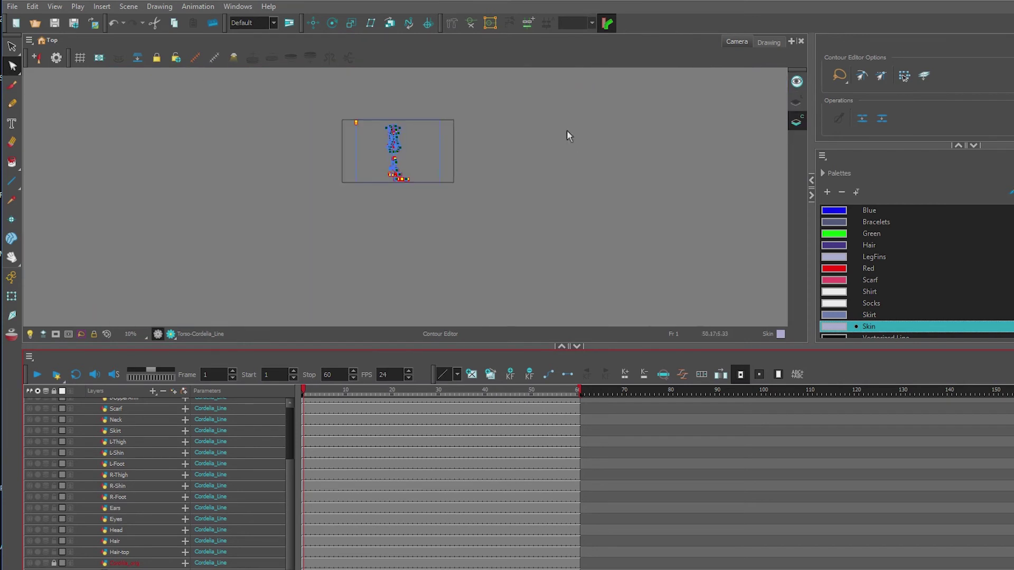
left_click_drag(507, 124, 467, 106)
key("Delete")
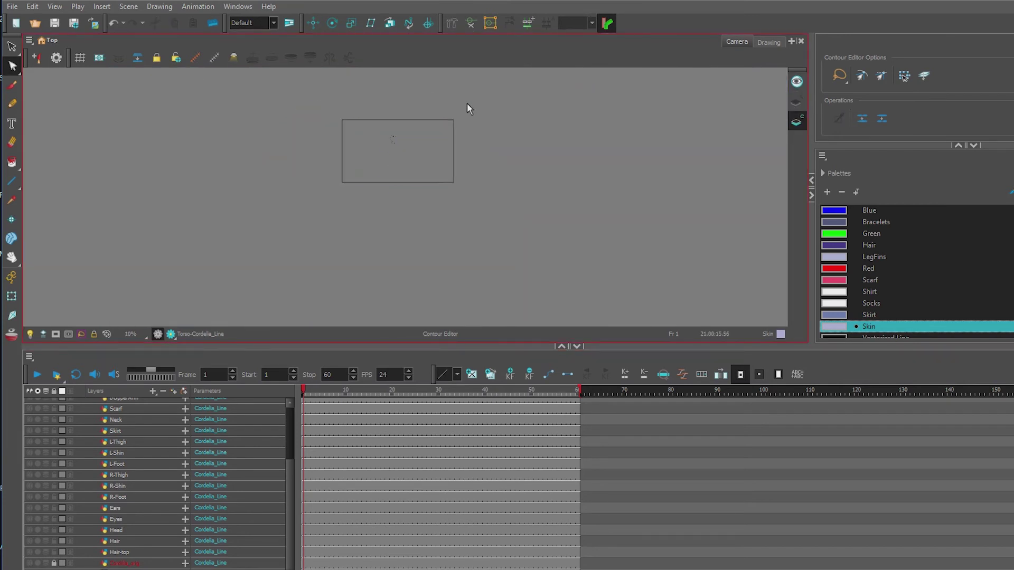
In Line Art, remove the thin horizontal spike on the torso's side line above the waist by deleting its surplus contour points.
scroll(428, 133, "up", 3)
left_click(12, 47)
left_click_drag(290, 176, 656, 180)
scroll(656, 180, "up", 3)
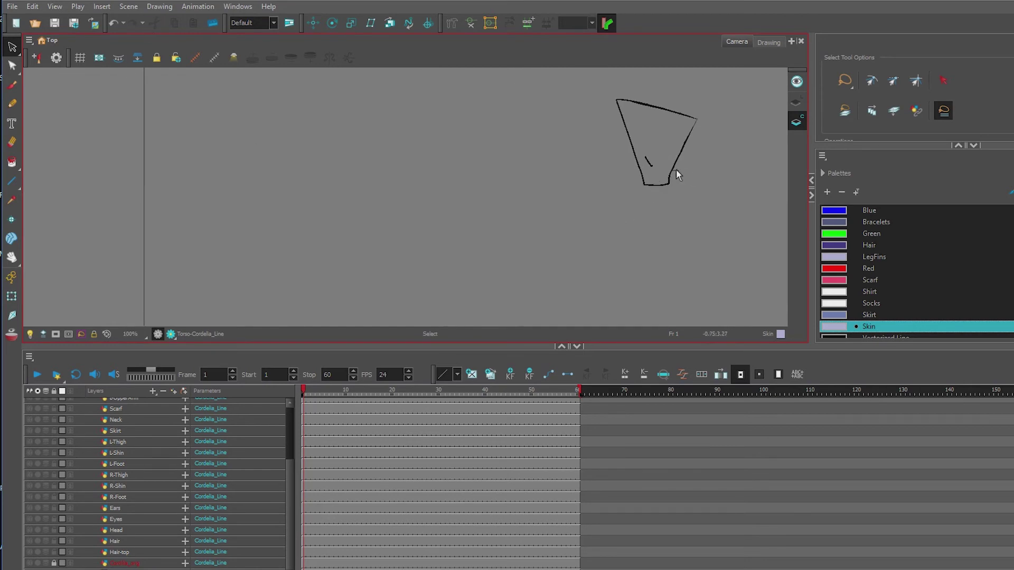
left_click(12, 66)
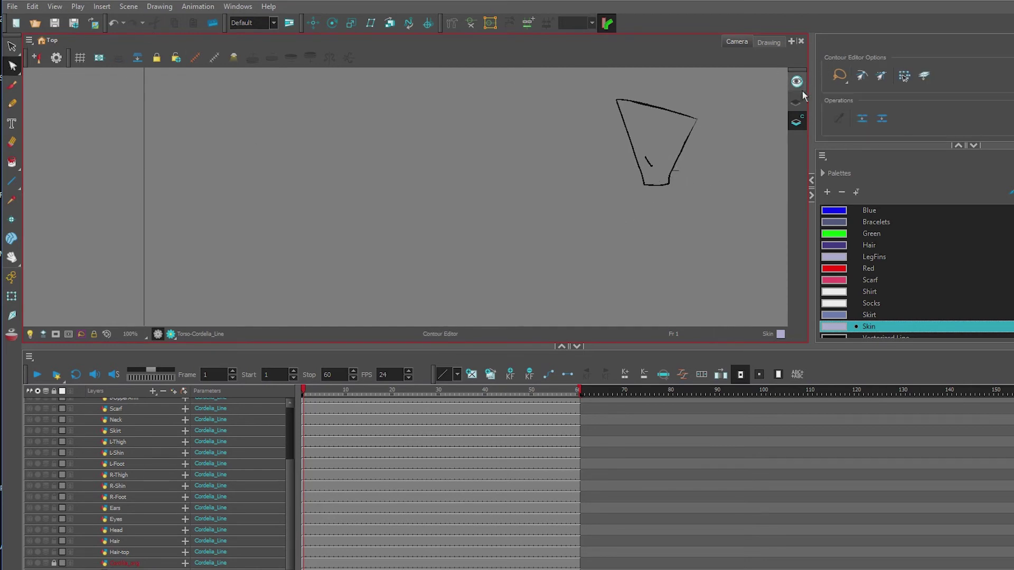
left_click(678, 168)
scroll(681, 182, "up", 6)
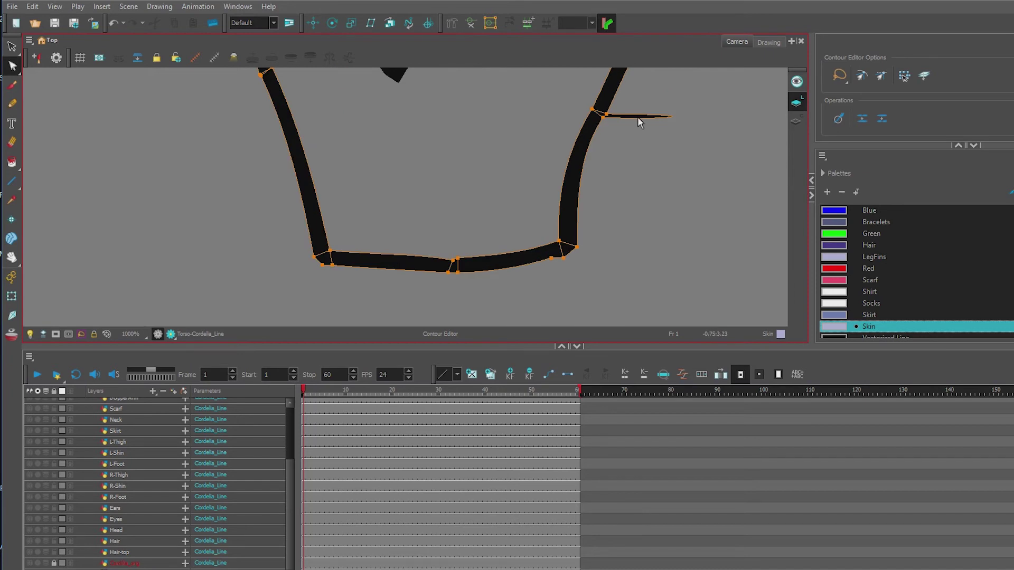
scroll(594, 118, "up", 2)
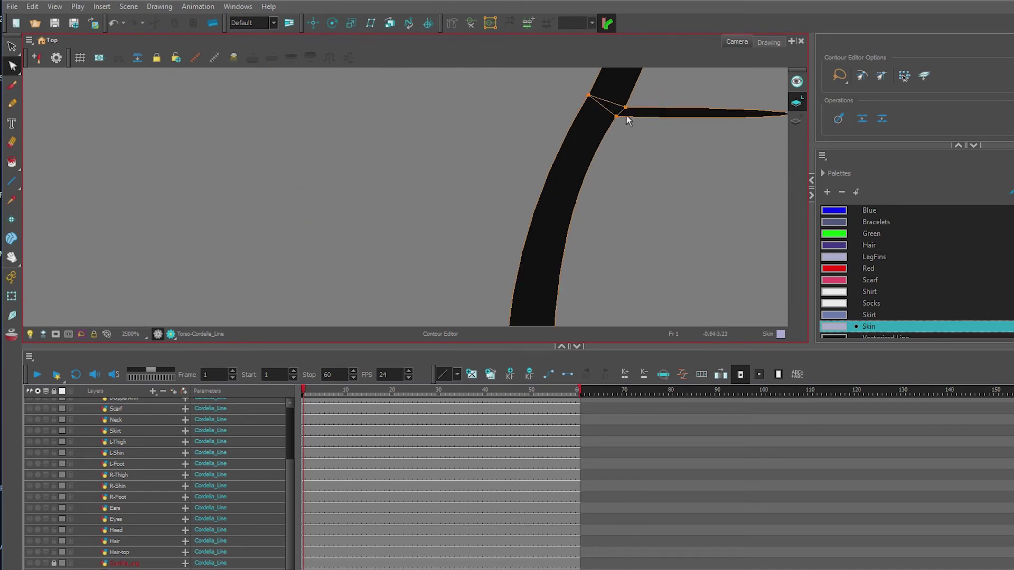
left_click(616, 119)
key("Delete")
key("ctrl+z")
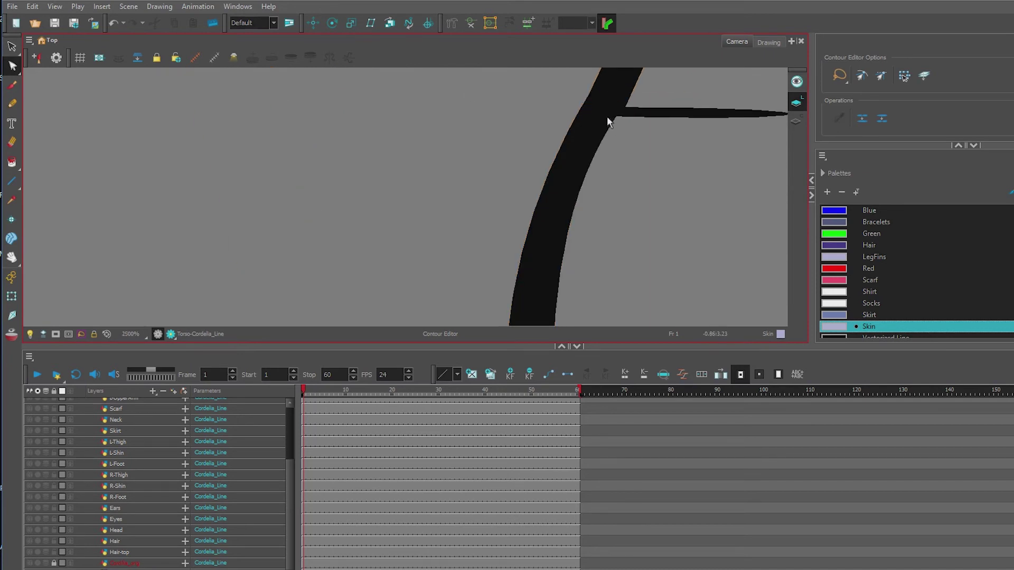
left_click(616, 117)
key("Delete")
scroll(616, 130, "down", 10)
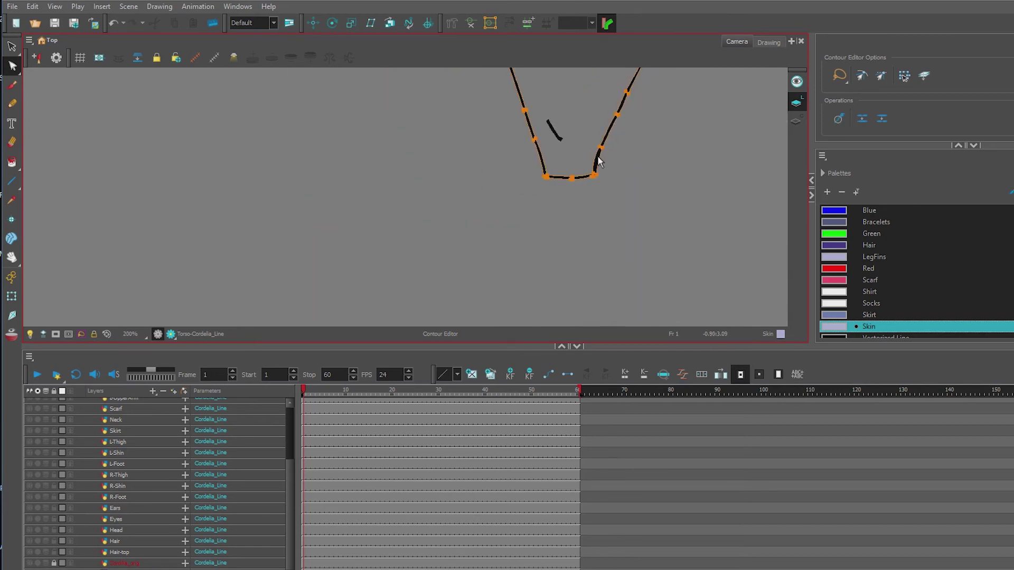
Switch to Colour Art and generate its strokes from the Torso layer's line art.
left_click_drag(594, 143, 563, 189)
left_click(796, 121)
left_click(158, 8)
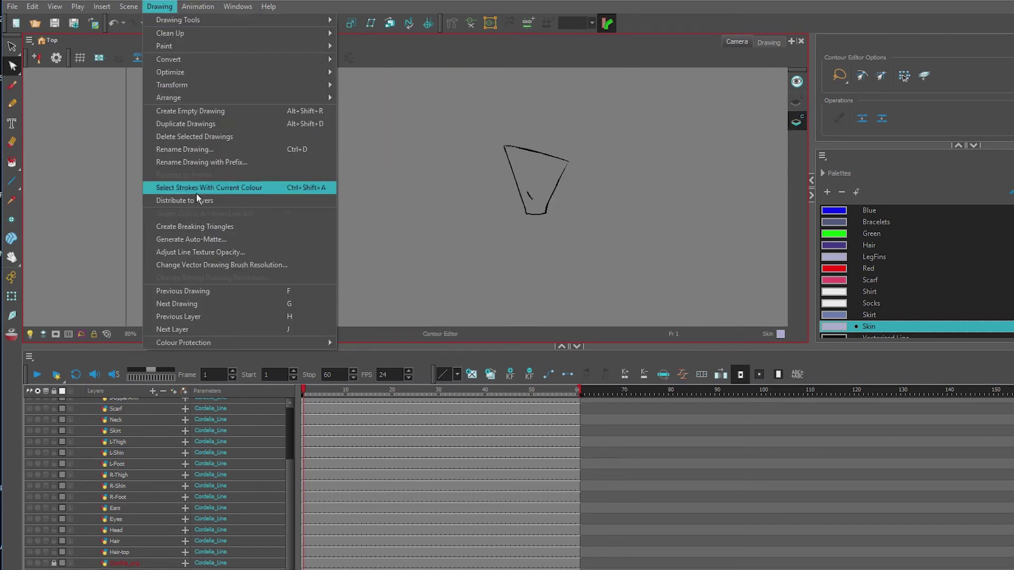
left_click(181, 214)
left_click(157, 8)
left_click(187, 188)
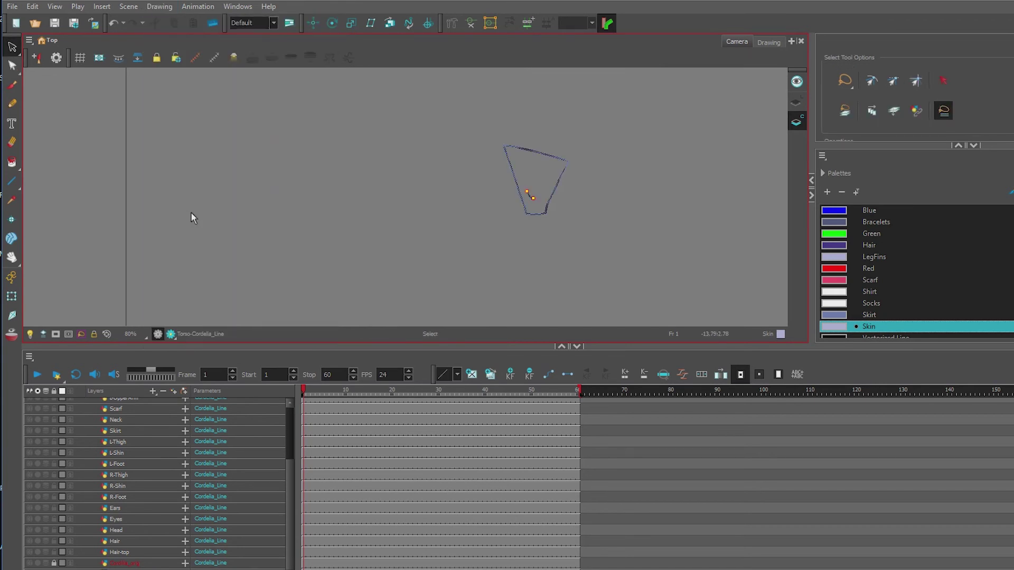
Fill the torso shape with the Shirt colour.
left_click(868, 291)
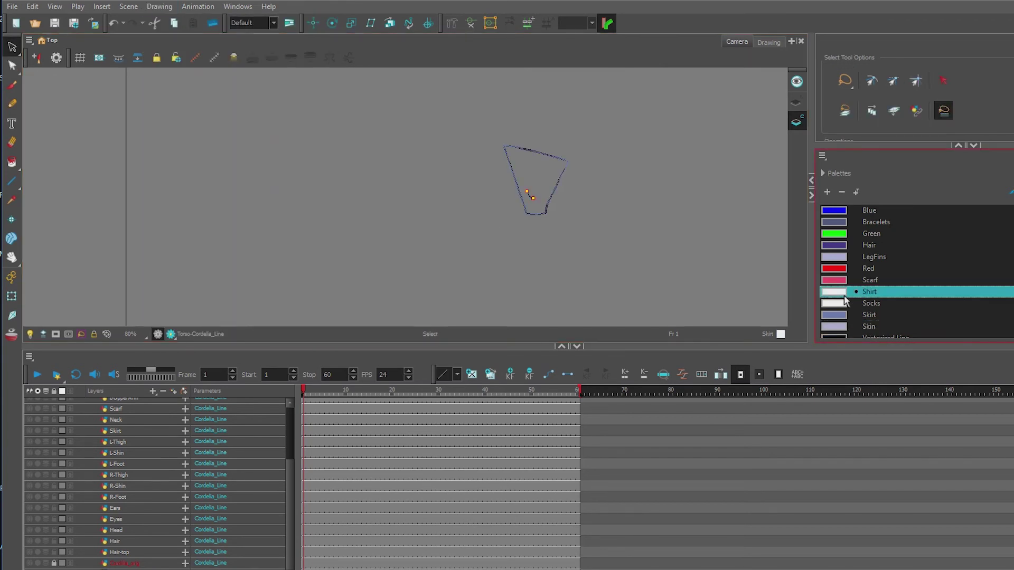
left_click(11, 161)
left_click(537, 190)
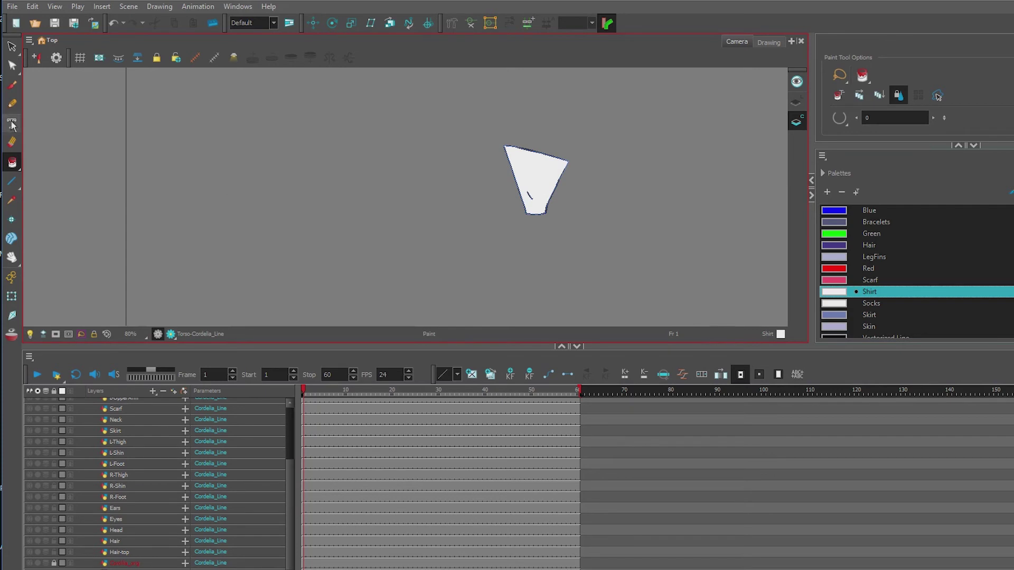
left_click(11, 46)
Show the R-Hand, R-Forearm and R-UpperArm layers, and move the Scarf layer above Torso and show it.
scroll(95, 475, "up", 3)
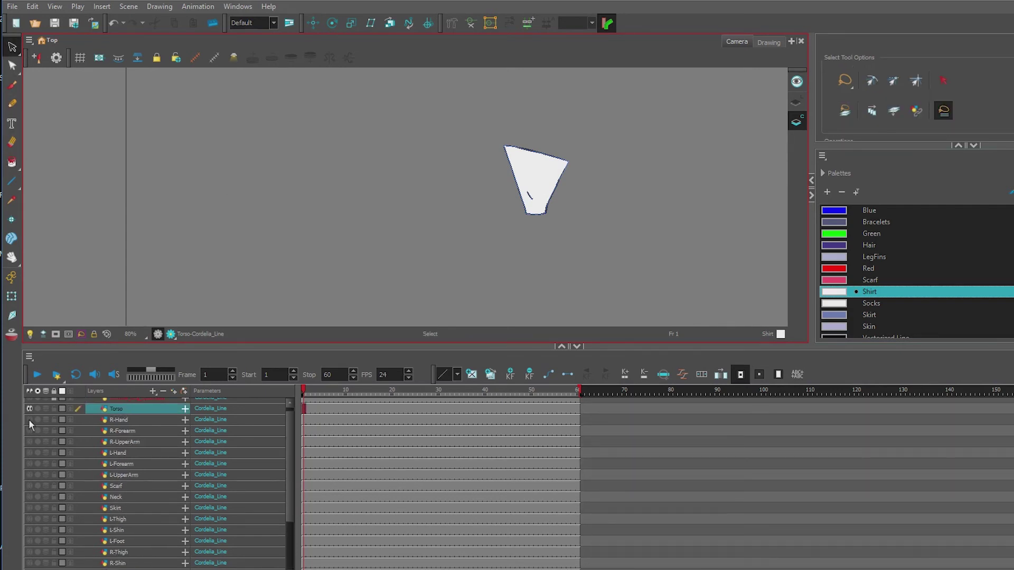
left_click_drag(29, 419, 30, 442)
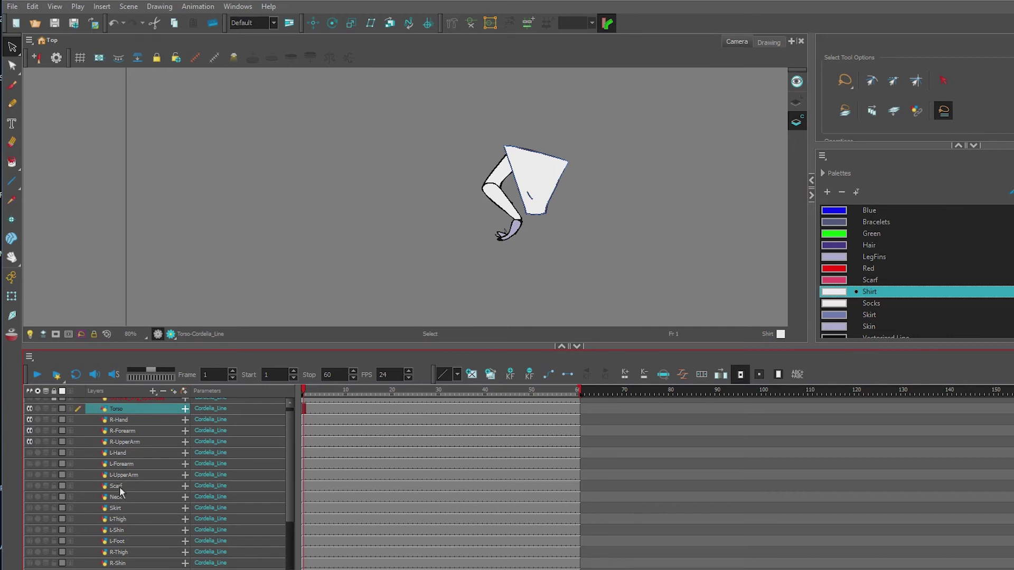
left_click_drag(116, 485, 87, 412)
left_click(29, 409)
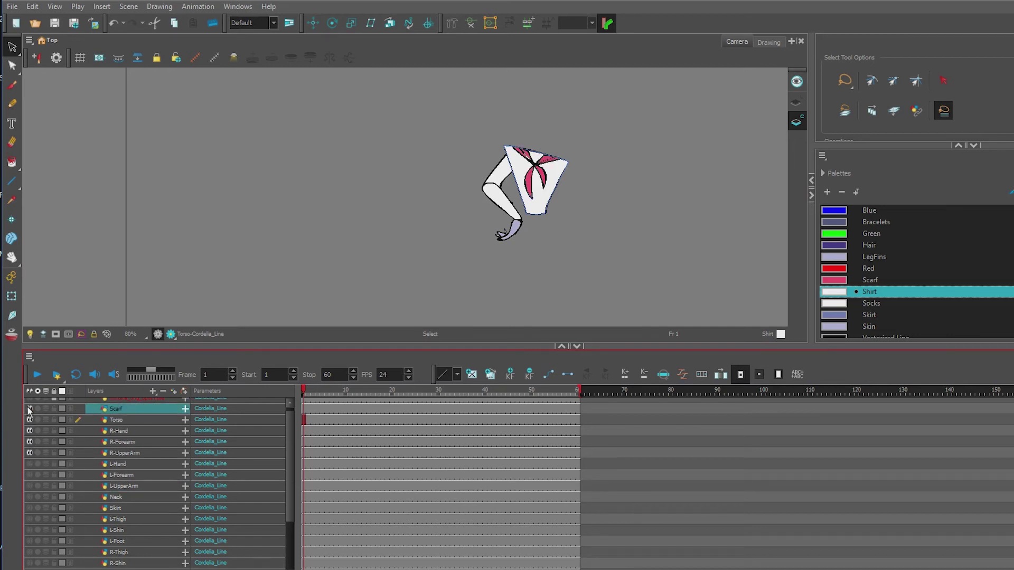
Show the Neck layer and hide the R-Hand, R-Forearm and R-UpperArm layers.
left_click(29, 497)
left_click(30, 452)
left_click(30, 441)
left_click(30, 430)
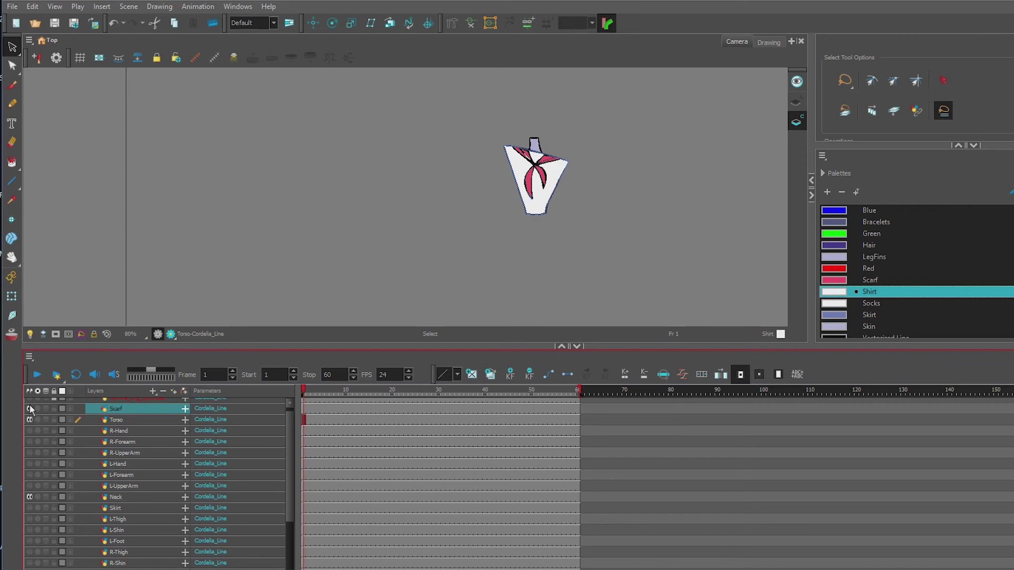
Reshape the torso's colour fill at the collar into a V that dips to the scarf knot by moving its contour points.
left_click(12, 65)
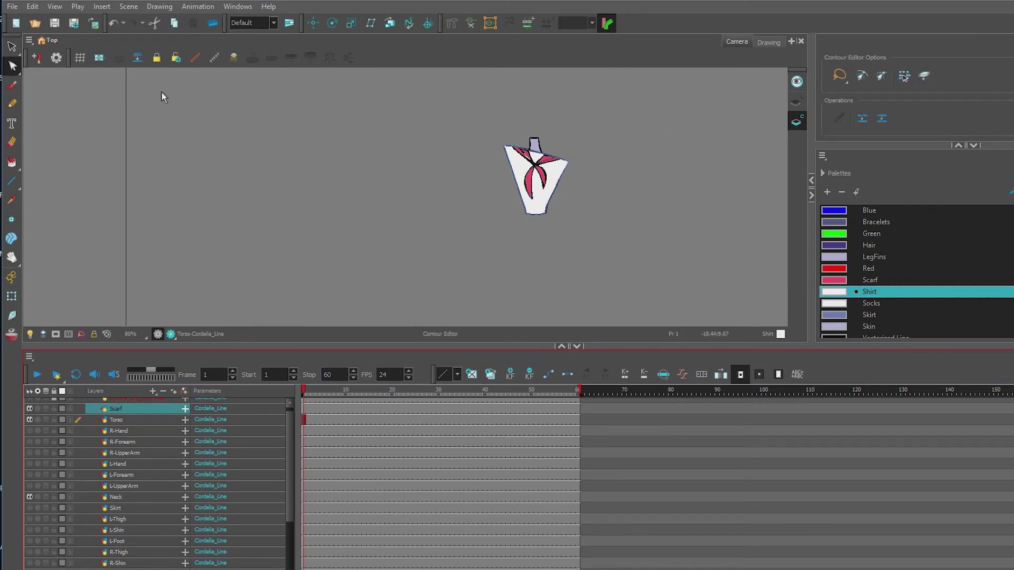
scroll(490, 118, "up", 4)
left_click(599, 205)
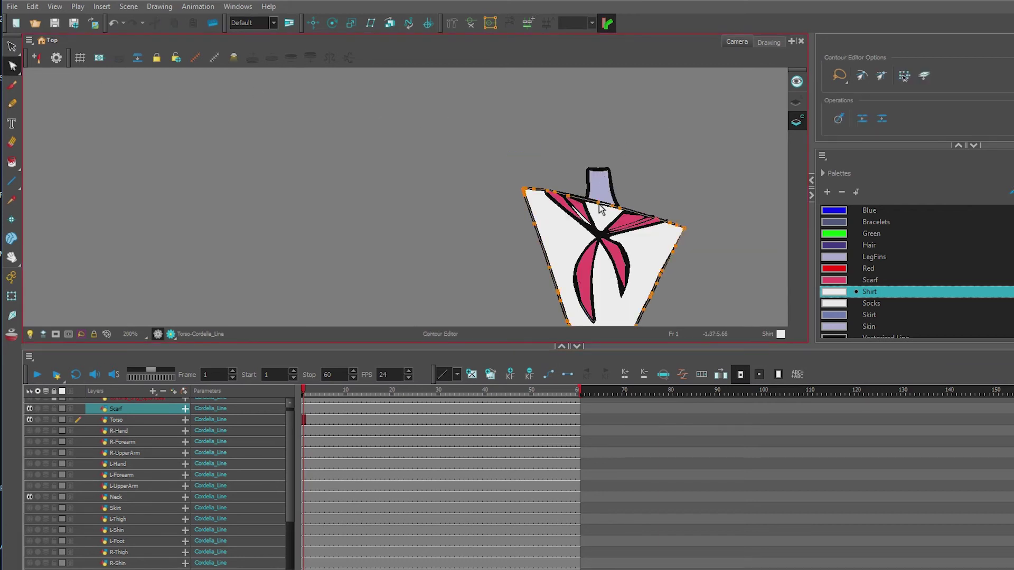
left_click_drag(602, 204, 600, 248)
mouse_move(613, 207)
left_mouse_down()
mouse_move(614, 231)
mouse_move(626, 210)
left_mouse_up()
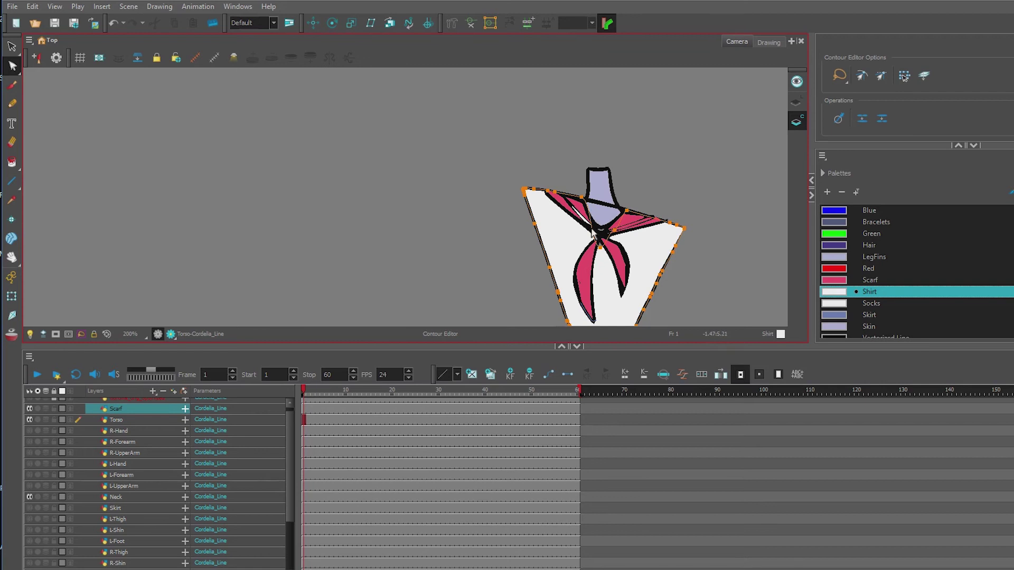
Try pulling the torso's shoulder line down to the scarf knot in Line Art, and undo the attempt.
key("l")
left_click(604, 210)
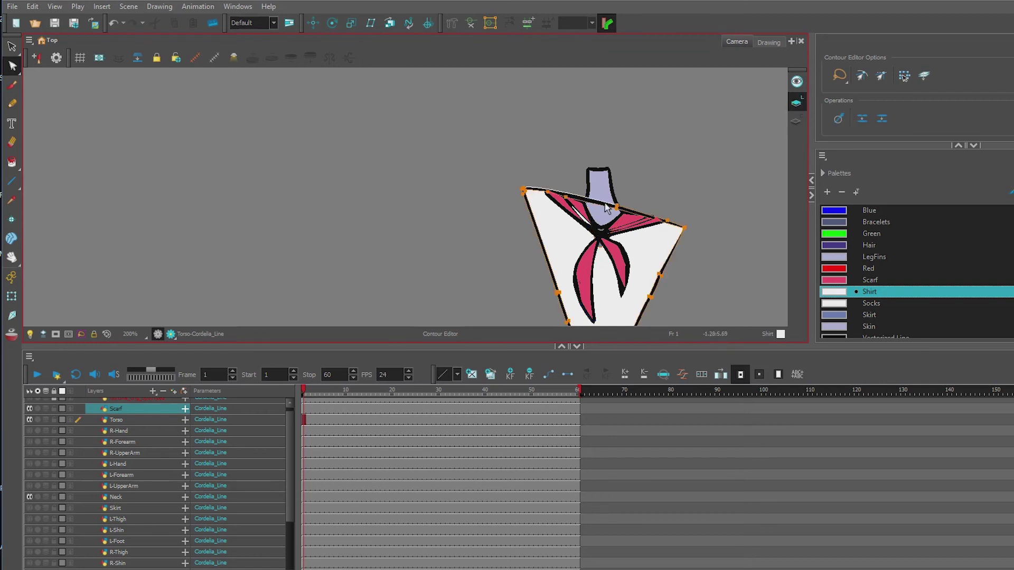
scroll(554, 198, "up", 1)
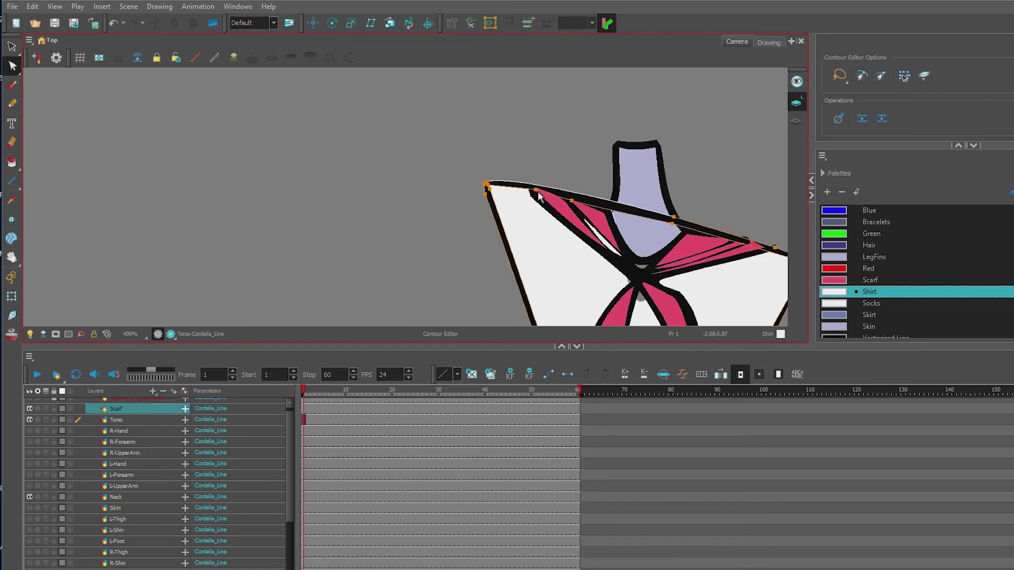
left_click_drag(572, 202, 639, 280)
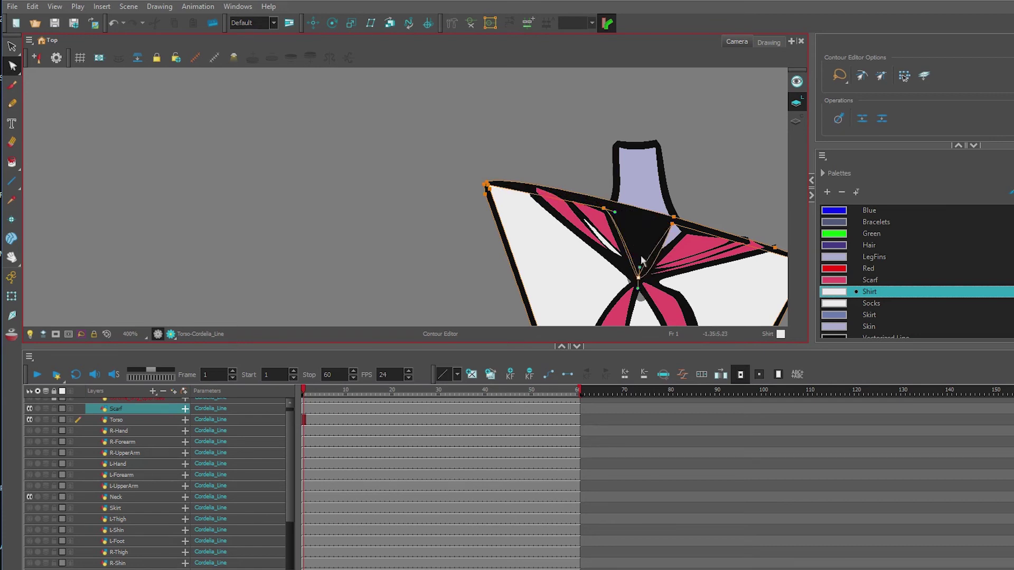
key("ctrl+z")
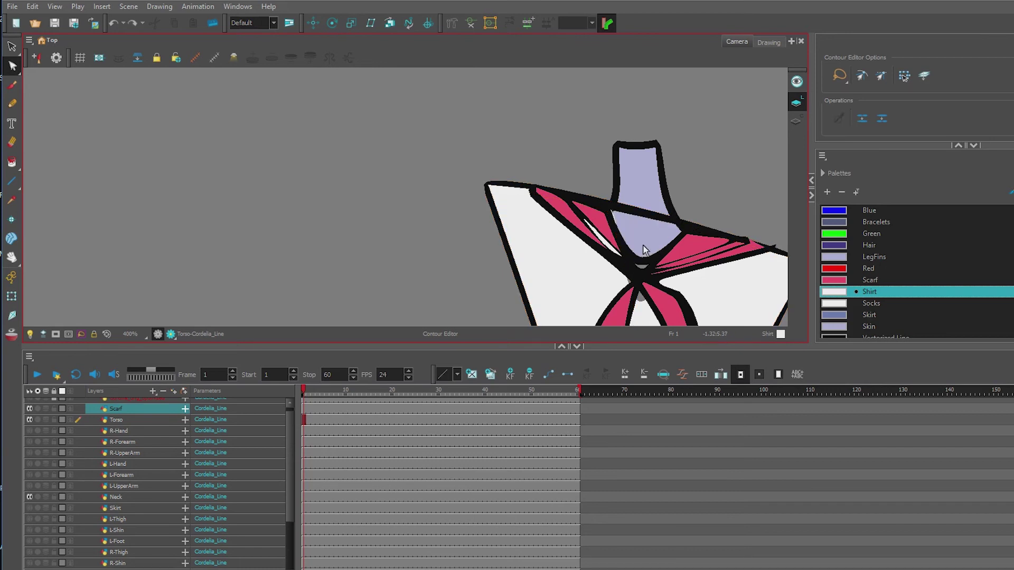
left_click(32, 7)
left_click(39, 21)
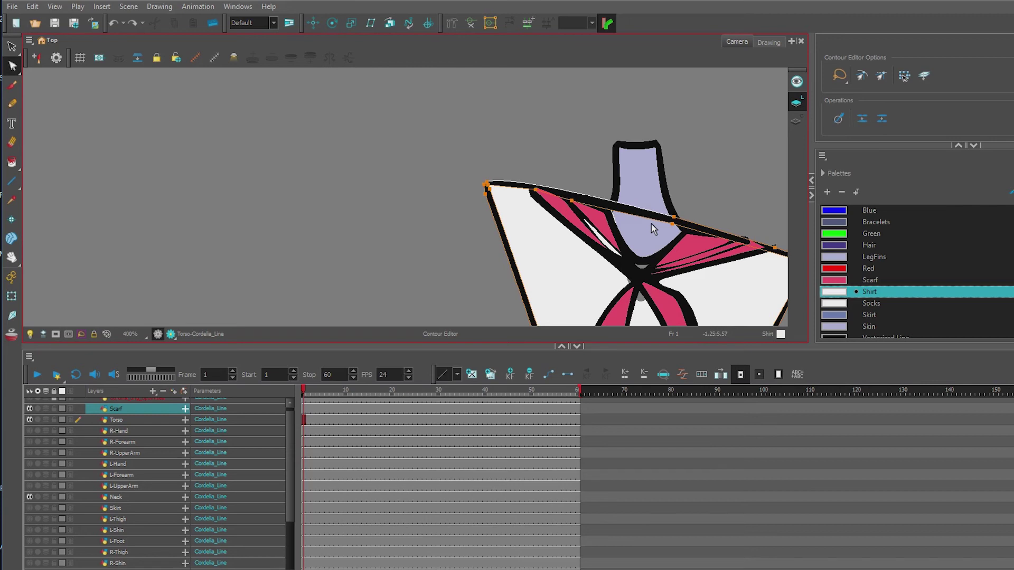
Remove the torso's shoulder line where it crosses the neck by moving and deleting its contour points.
left_click_drag(673, 221, 670, 195)
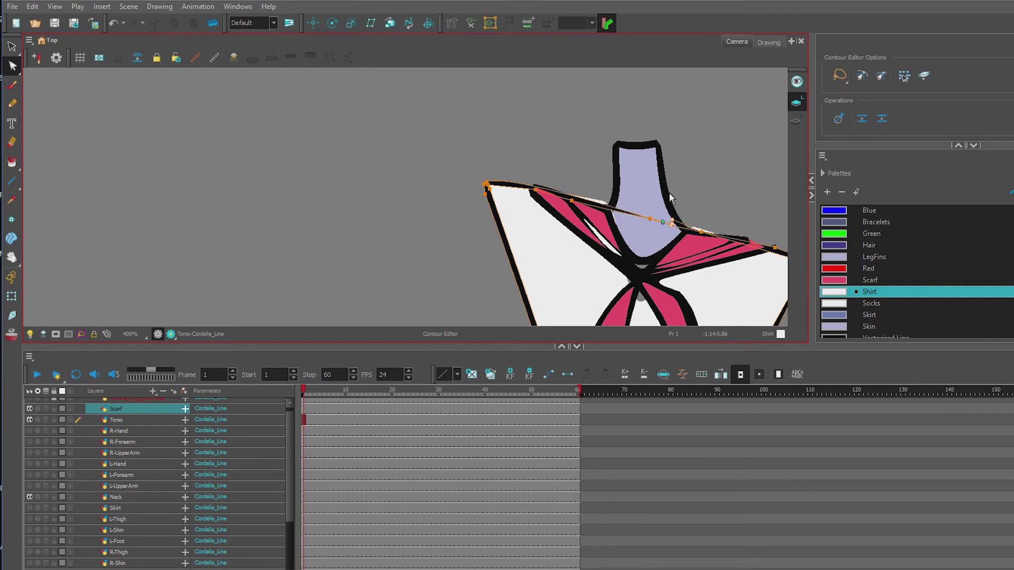
key("Delete")
scroll(615, 211, "up", 3)
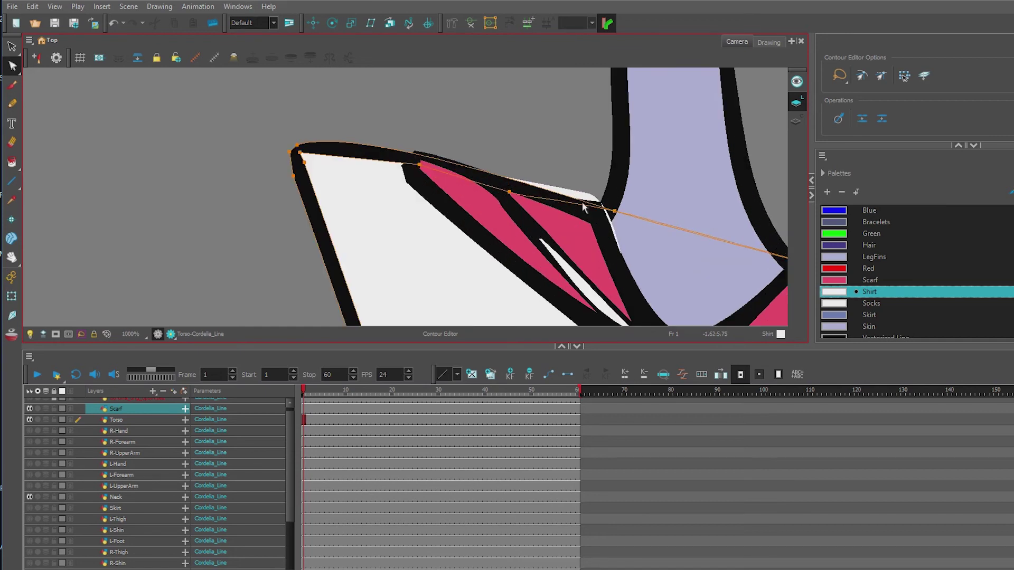
Reshape the cut end of the torso's left shoulder line so it tucks in between the neck outline and the scarf.
left_click_drag(600, 197, 607, 212)
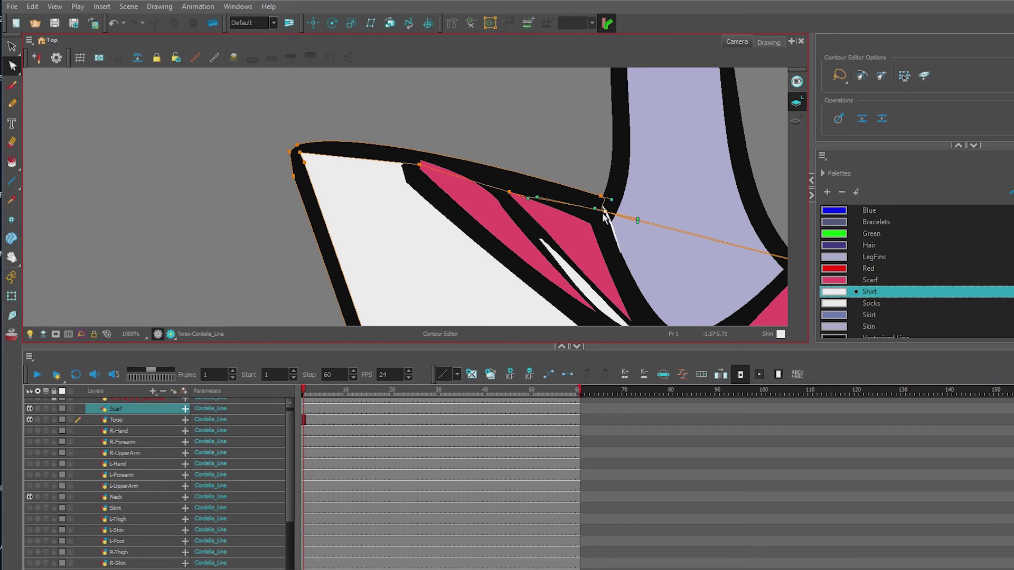
scroll(604, 216, "down", 4)
scroll(618, 235, "up", 3)
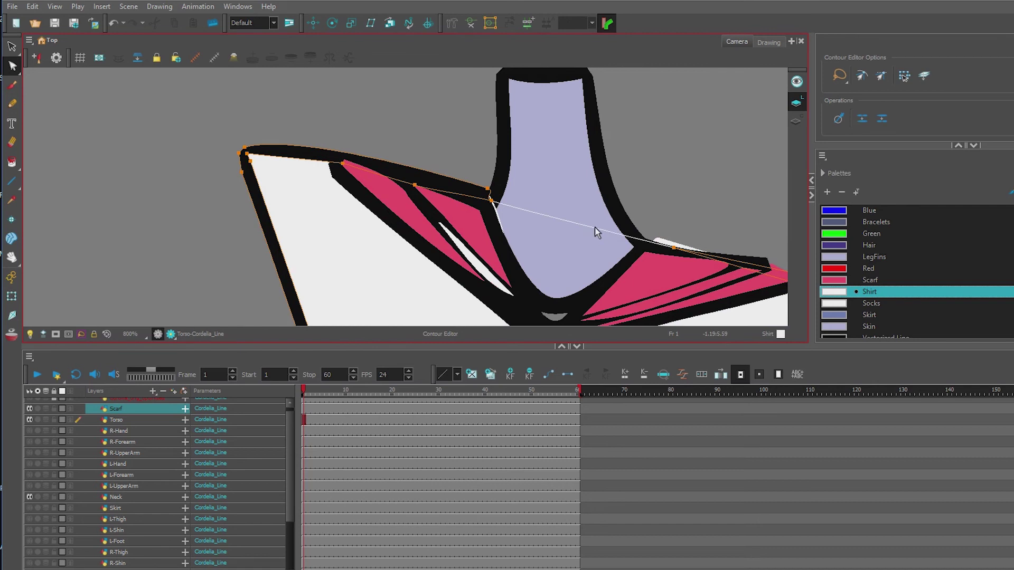
scroll(596, 233, "down", 3)
scroll(564, 213, "up", 3)
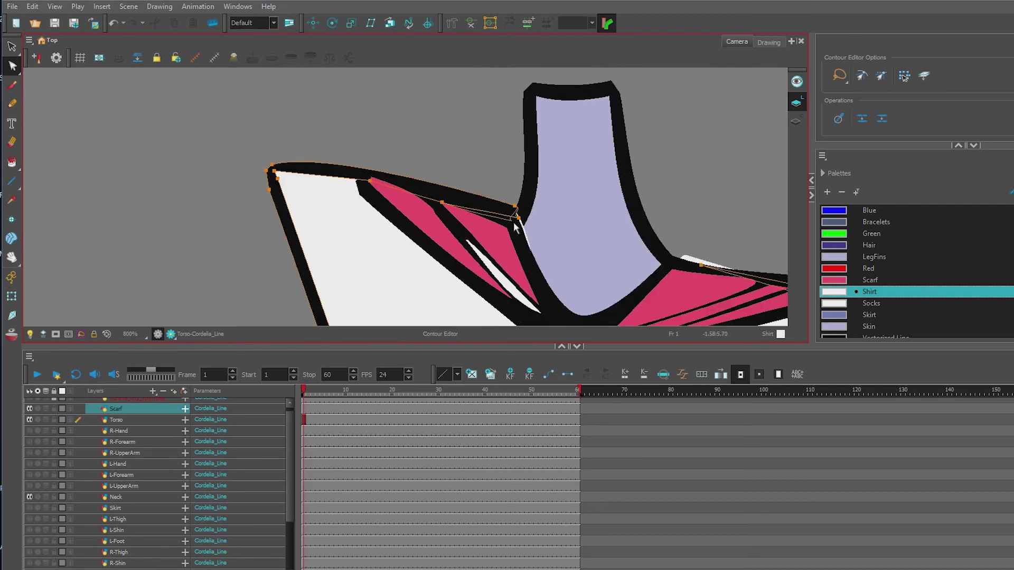
left_click(514, 221)
left_click_drag(511, 222, 521, 236)
left_click_drag(518, 234, 513, 206)
Extend the torso's right shoulder line to meet the neck outline, and adjust the line's curve near the left shoulder tip.
scroll(512, 208, "down", 2)
scroll(617, 255, "up", 3)
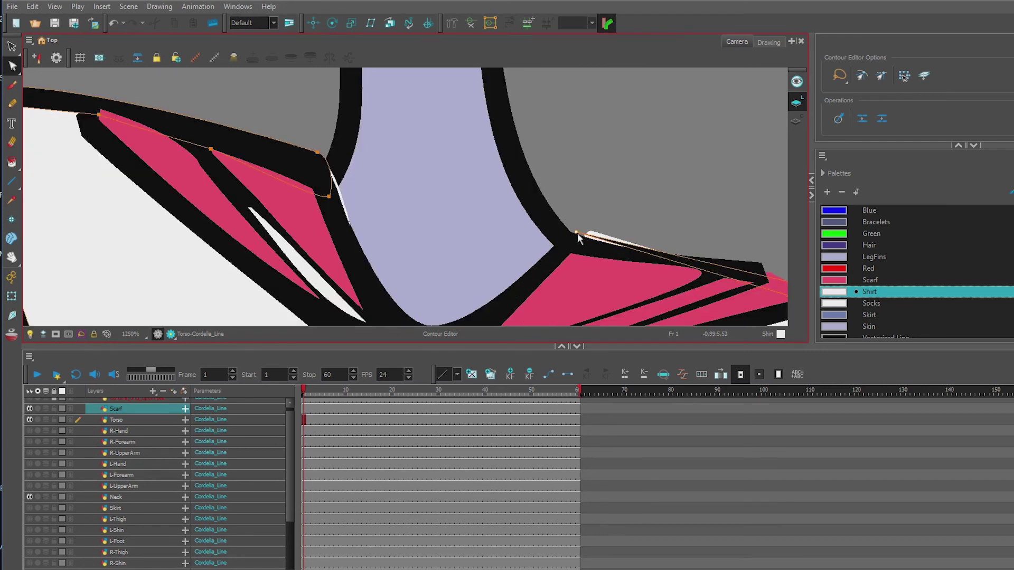
mouse_move(577, 235)
left_mouse_down()
mouse_move(635, 246)
mouse_move(583, 234)
left_mouse_up()
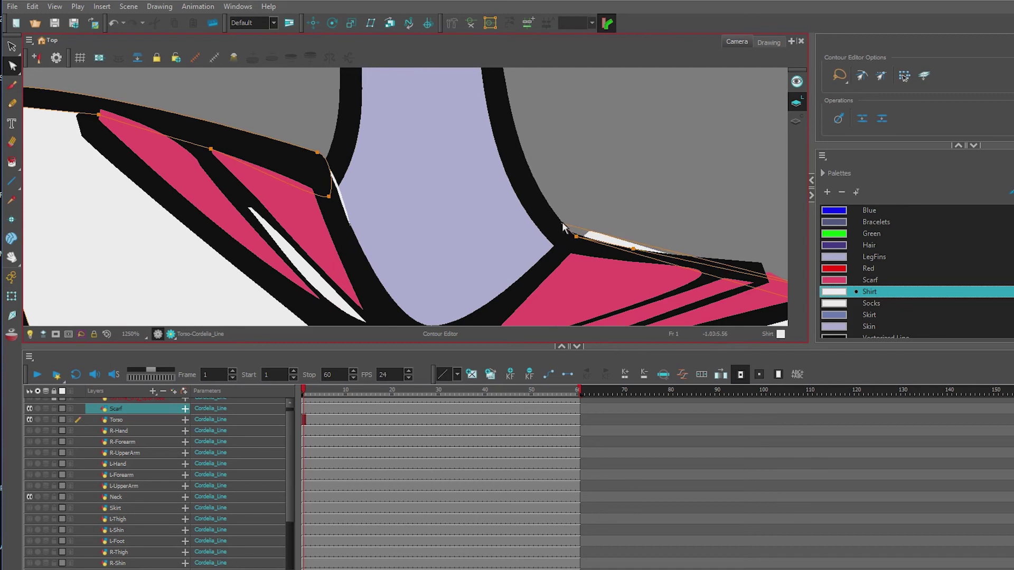
scroll(562, 224, "down", 3)
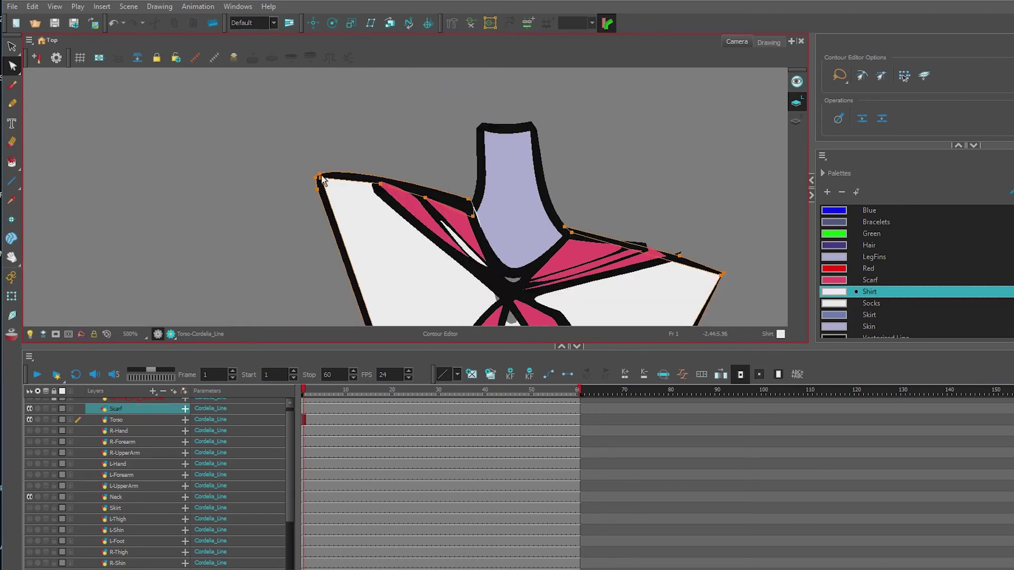
left_click_drag(343, 168, 344, 175)
scroll(379, 189, "down", 3)
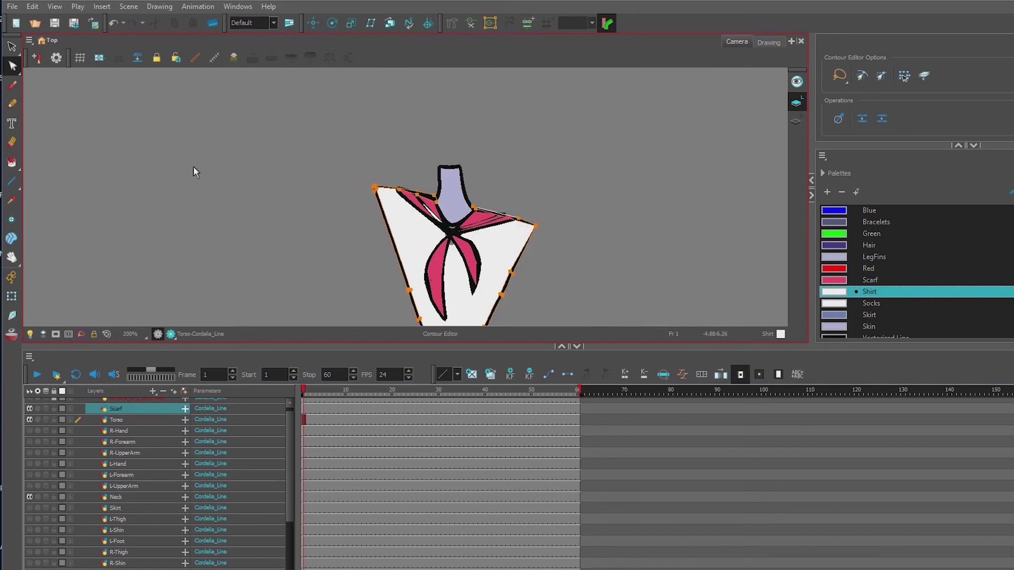
Fill the white gap between the scarf's left folds with the Scarf colour on the Scarf layer's Colour Art.
key("alt+s")
scroll(446, 219, "up", 5)
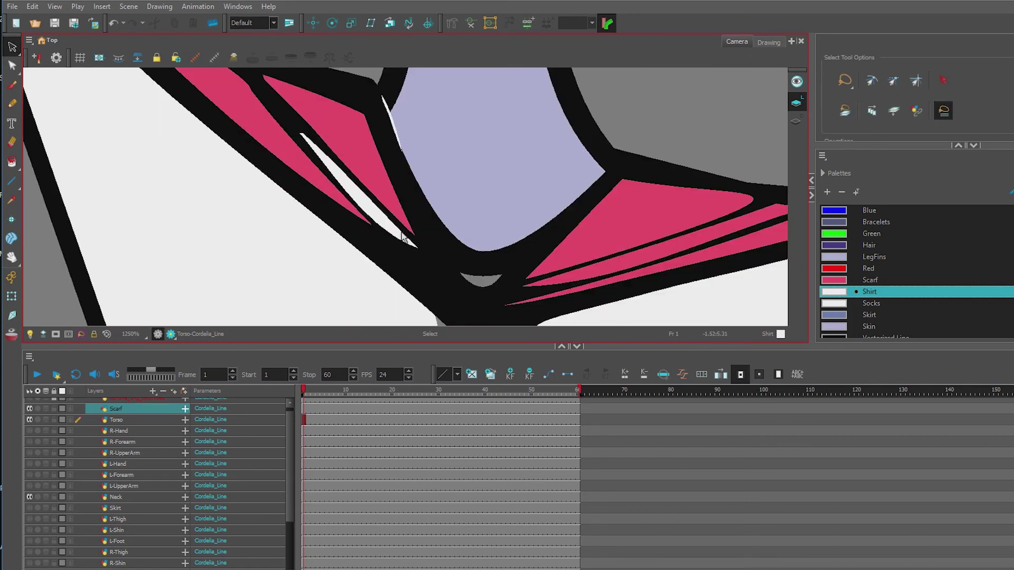
left_click(844, 315)
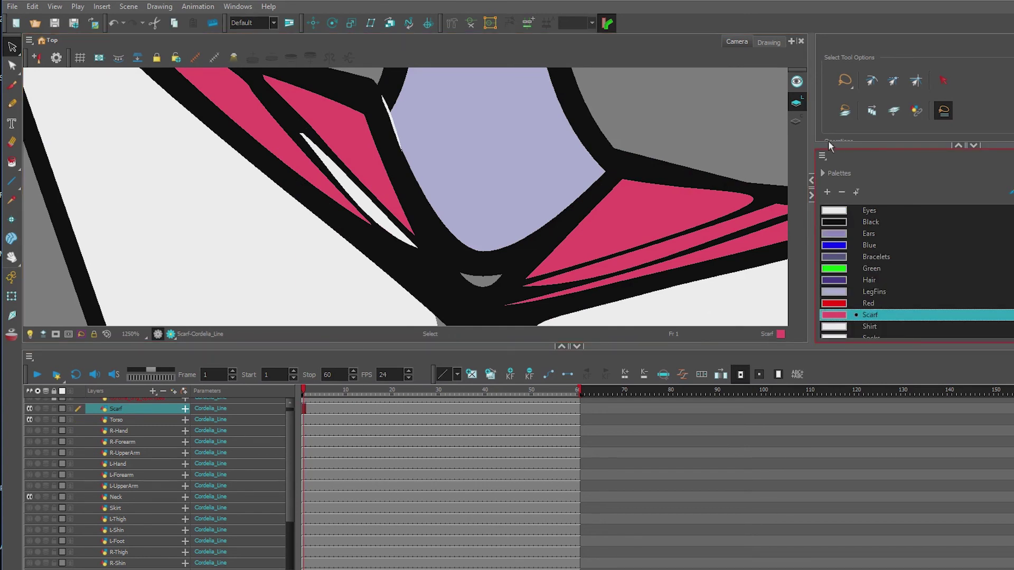
left_click(12, 162)
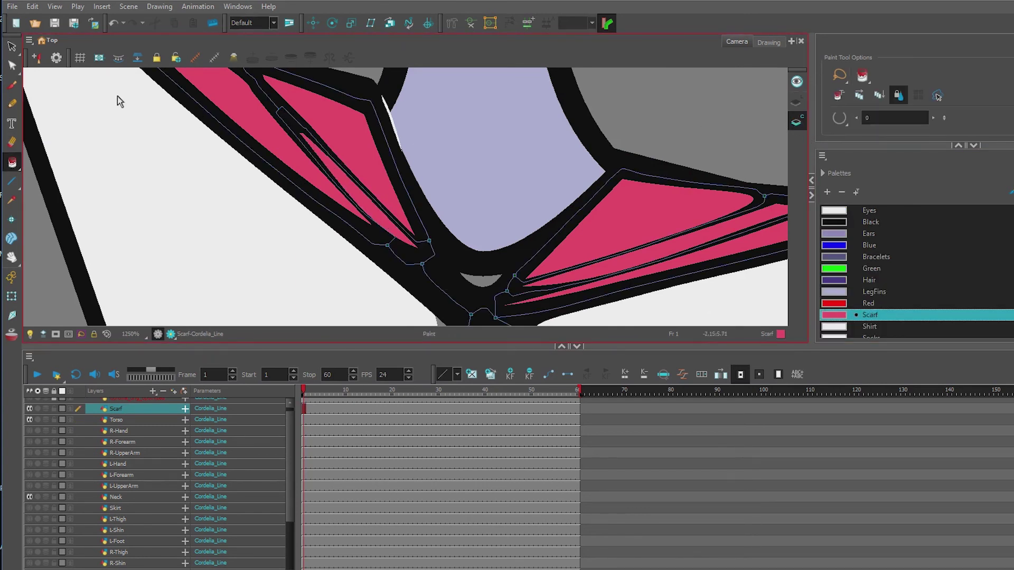
key("alt+s")
In the Scarf layer's Line Art, move the contour points at the corner beside the neck to cover the white gap.
scroll(266, 181, "down", 5)
scroll(350, 223, "up", 4)
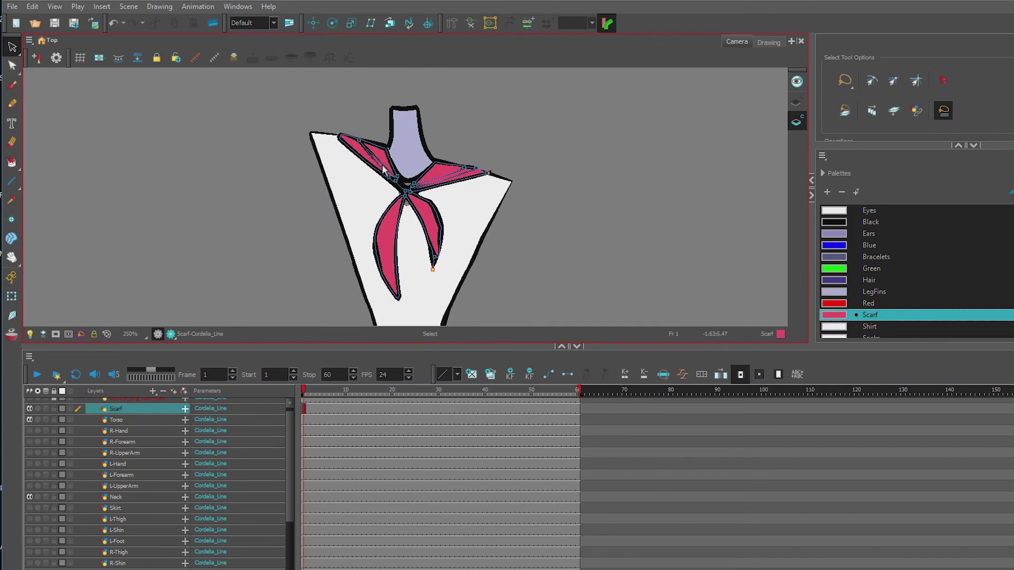
key("l")
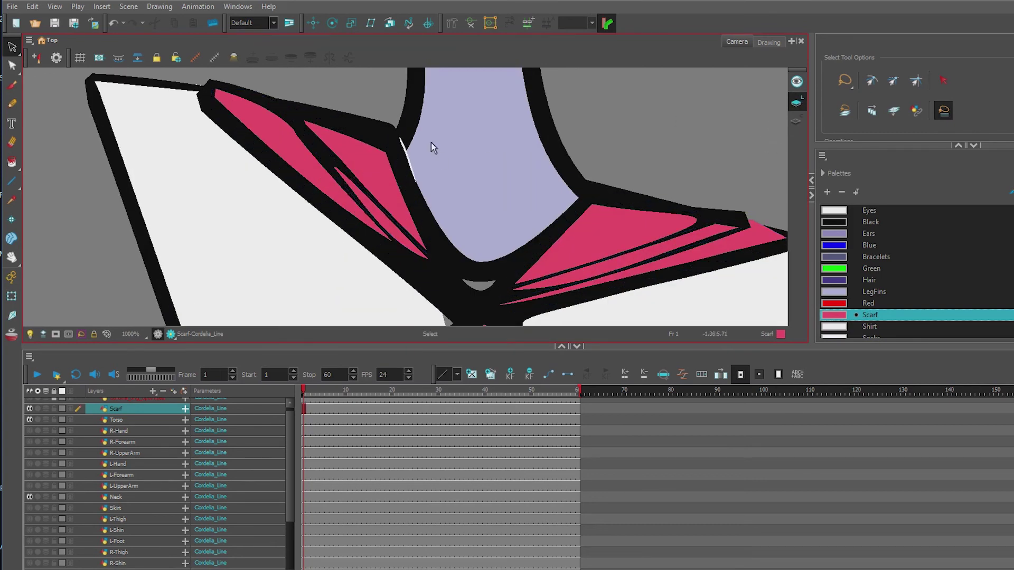
key("ctrl+a")
left_click(14, 66)
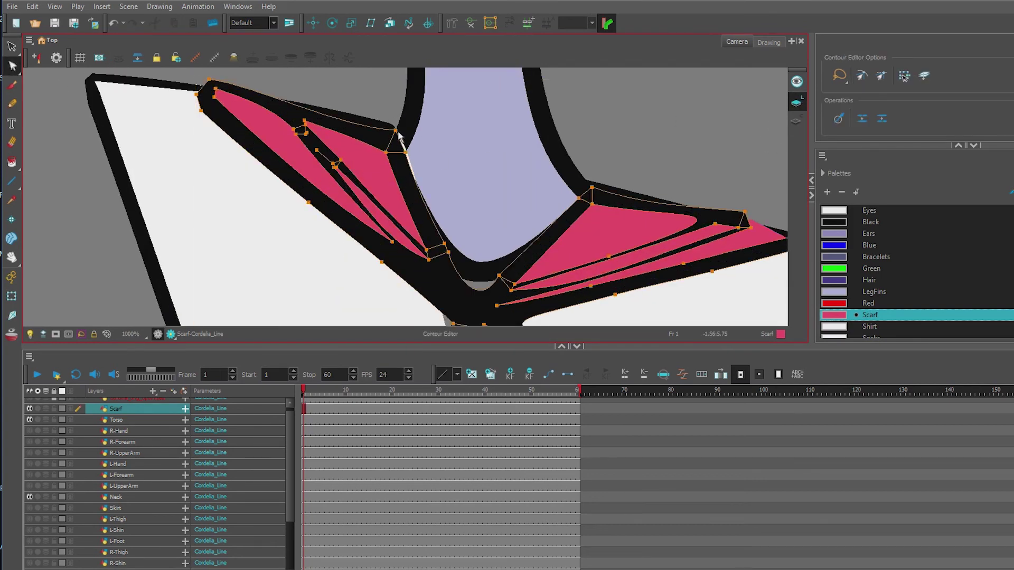
left_click_drag(405, 152, 394, 149)
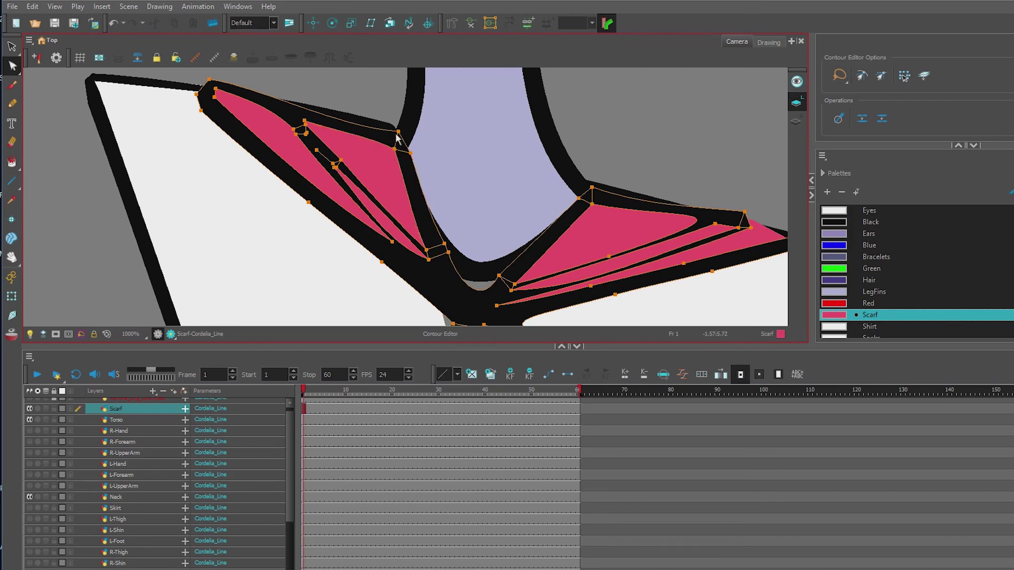
Adjust the contour along the scarf's upper left edge and reposition the inner points at its outer tip.
left_click(341, 123)
left_click_drag(259, 86, 214, 80)
left_click(216, 89)
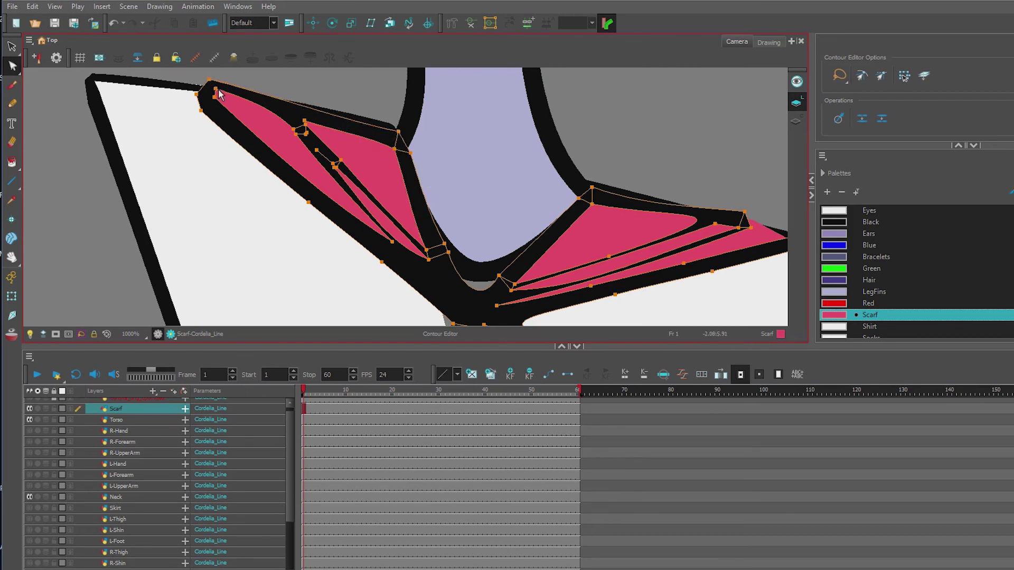
left_click(209, 80)
left_click_drag(214, 97, 216, 103)
left_click(112, 138)
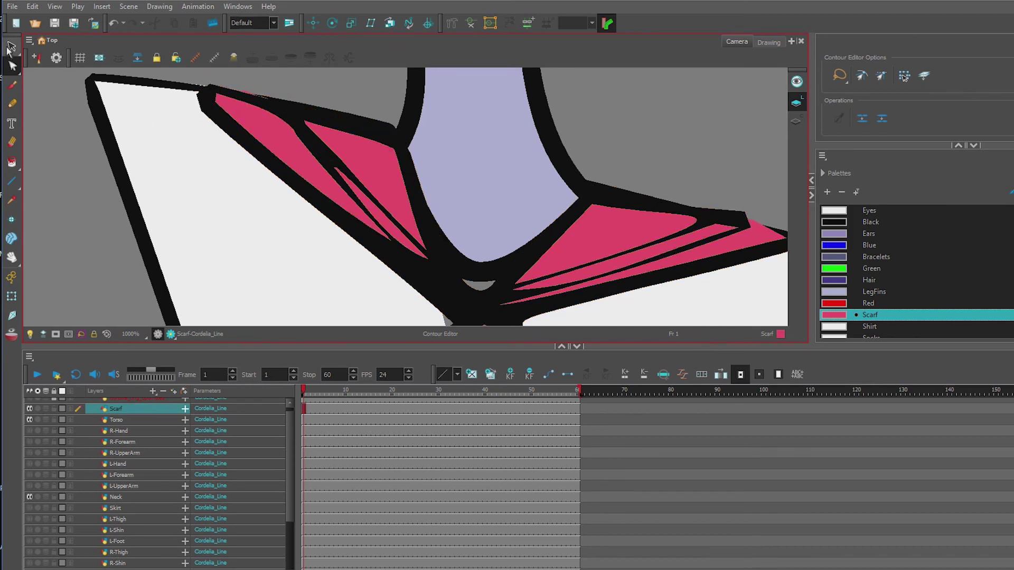
Show the R-Hand, R-Forearm and R-UpperArm layers with the torso, along with the locked reference line art above Scarf.
left_click(12, 47)
scroll(365, 250, "down", 3)
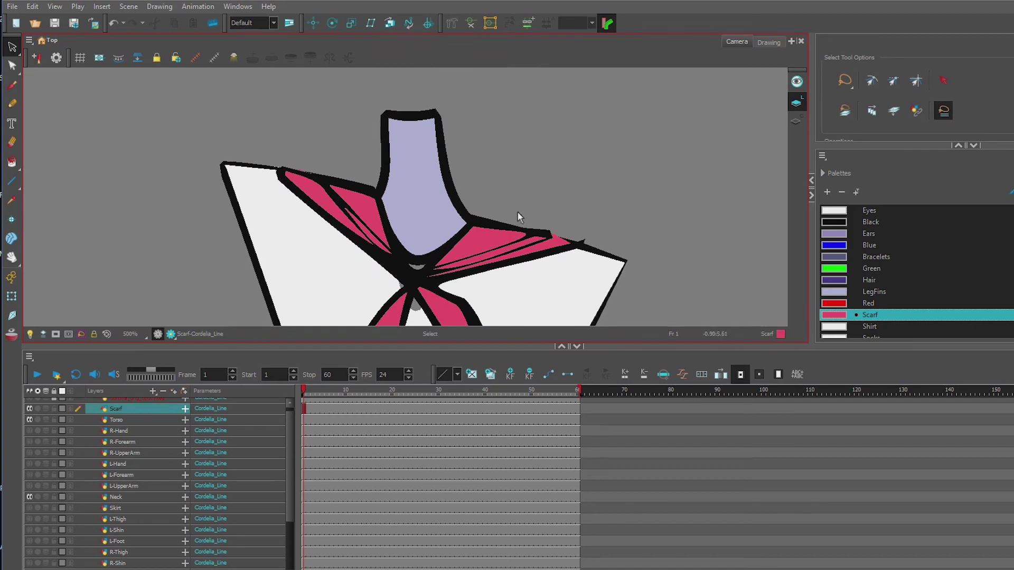
left_click_drag(586, 218, 644, 132)
scroll(619, 237, "down", 5)
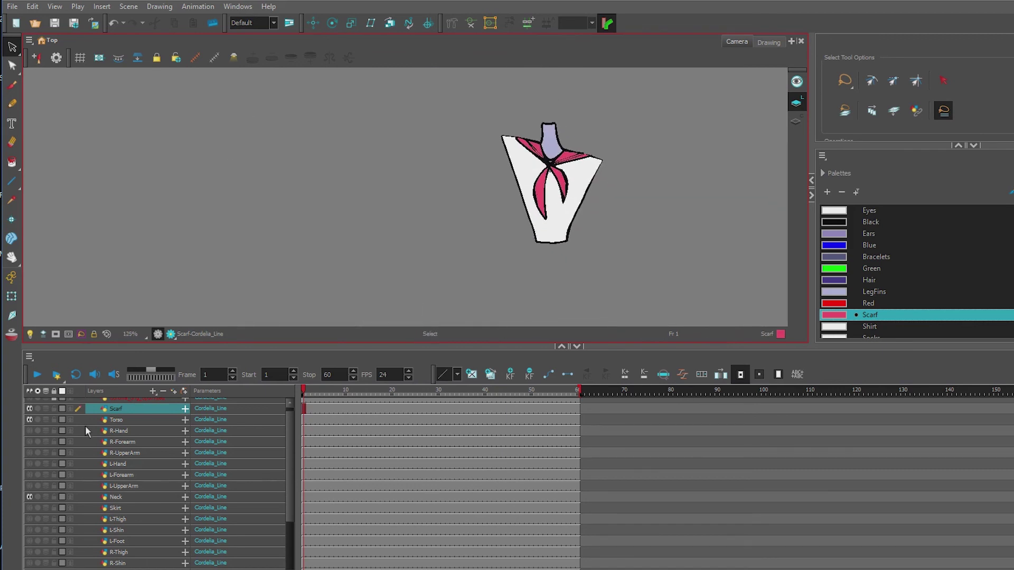
left_click(29, 430)
left_click(29, 442)
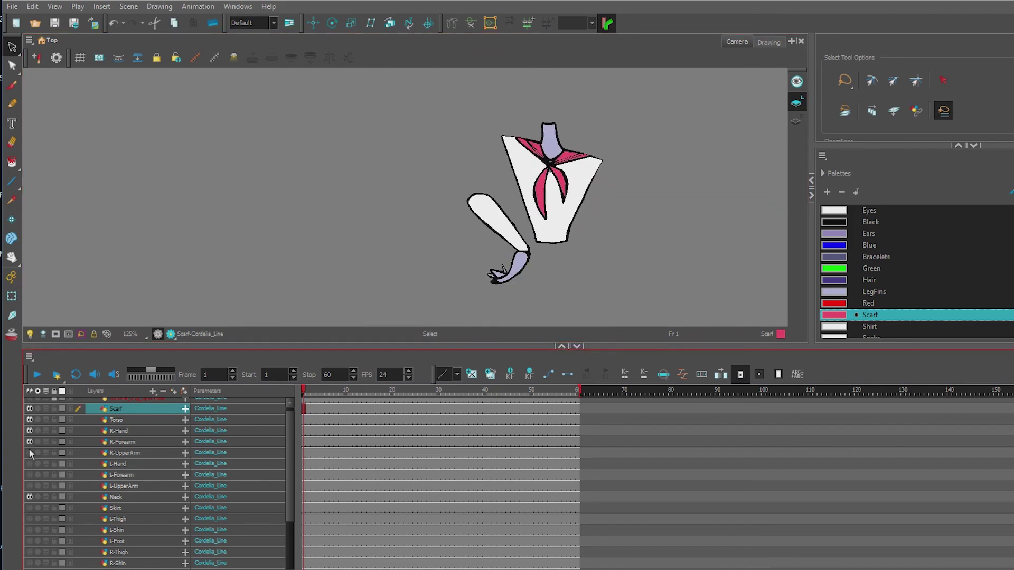
left_click(29, 453)
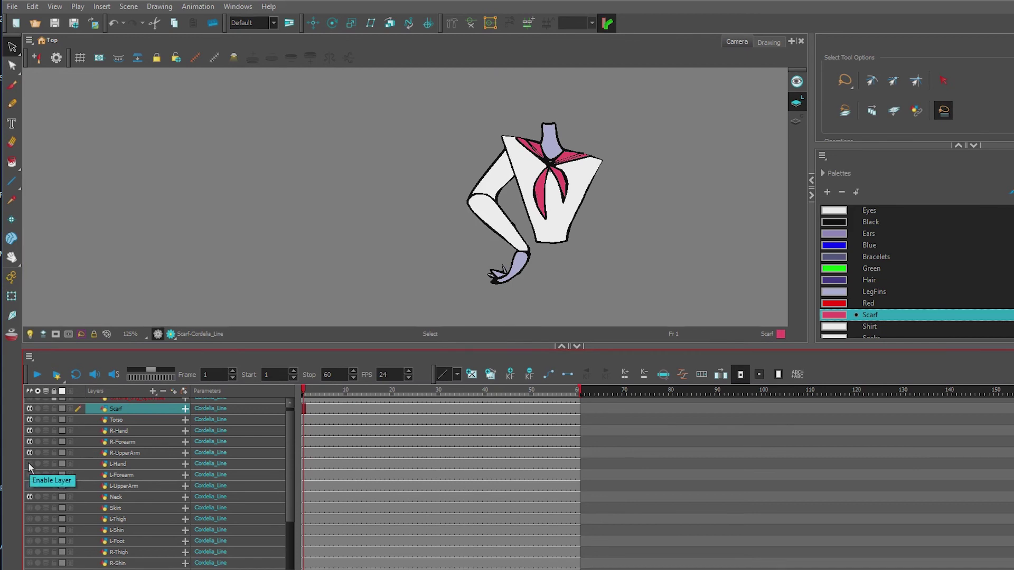
scroll(28, 461, "up", 1)
left_click(29, 404)
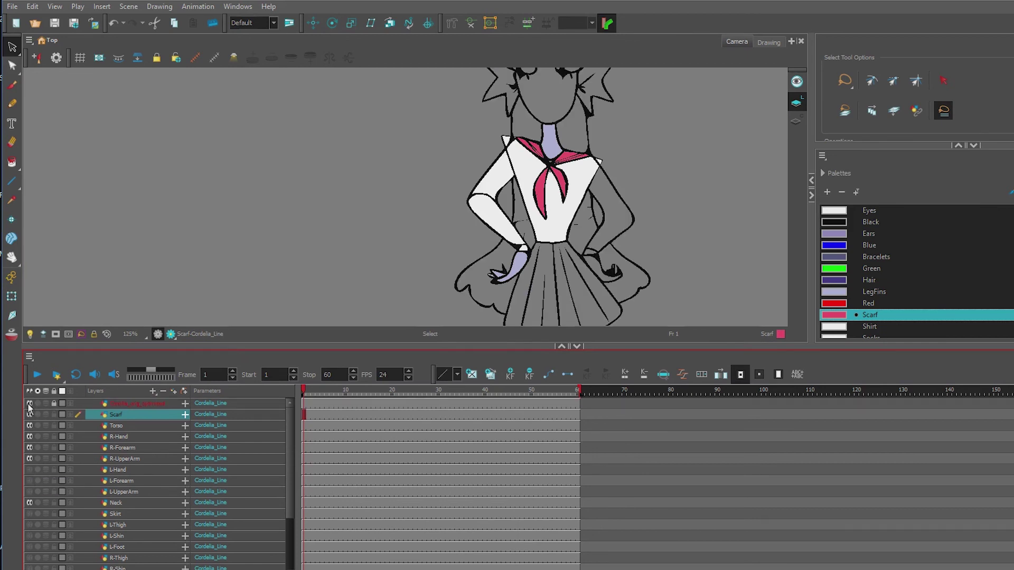
left_click(29, 403)
left_click(29, 403)
In the Torso layer's Line Art, pull the inner shoulder corner point toward the scarf and delete the points protruding past the R-UpperArm.
left_click(142, 426)
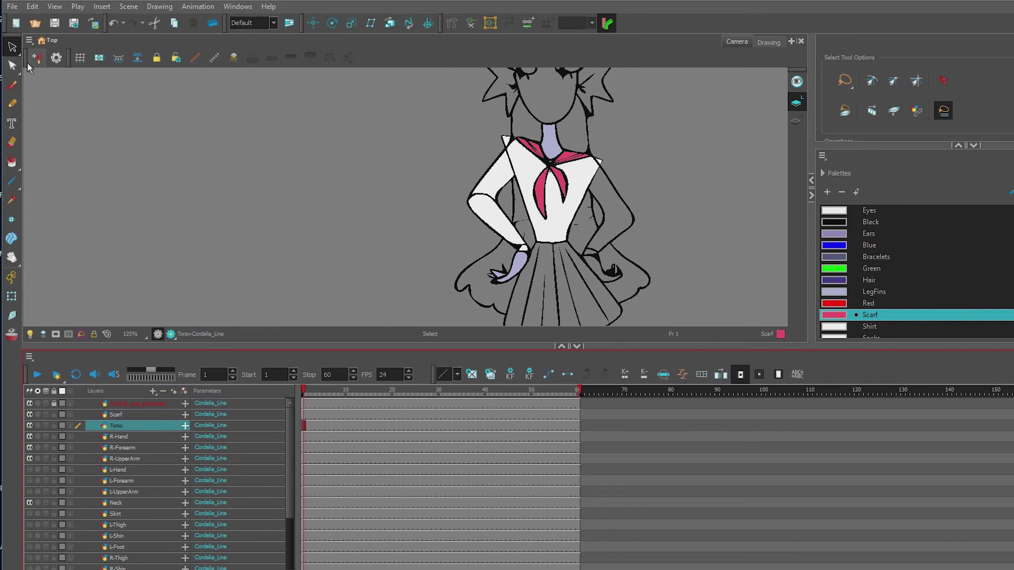
left_click(13, 66)
left_click(506, 141)
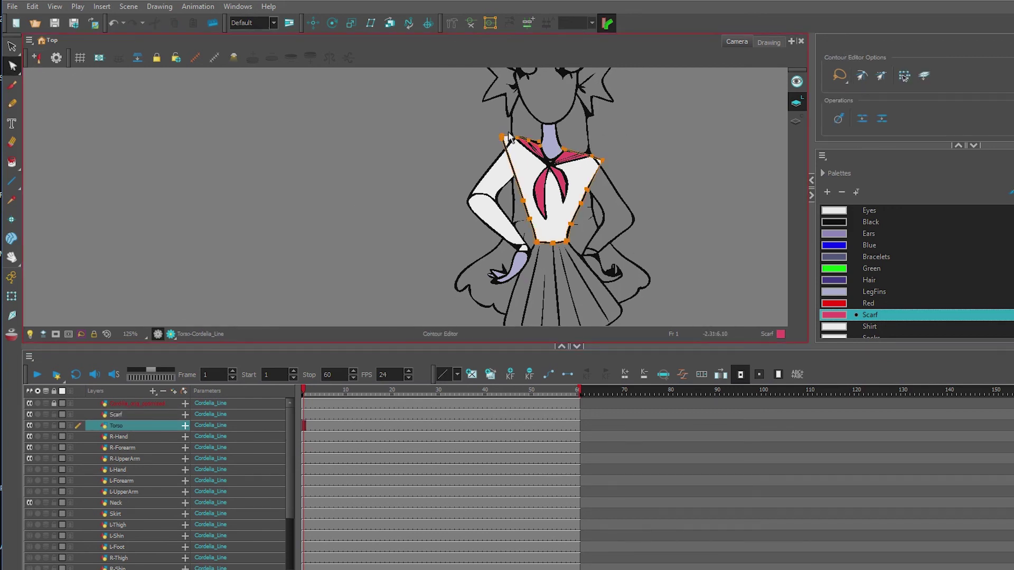
scroll(505, 142, "up", 4)
left_click(487, 145)
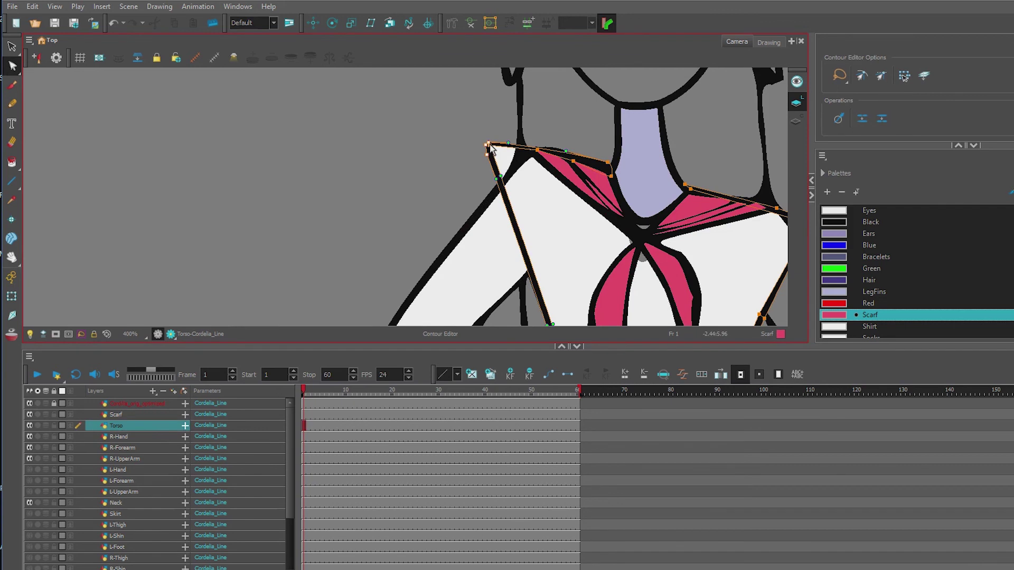
scroll(490, 148, "up", 3)
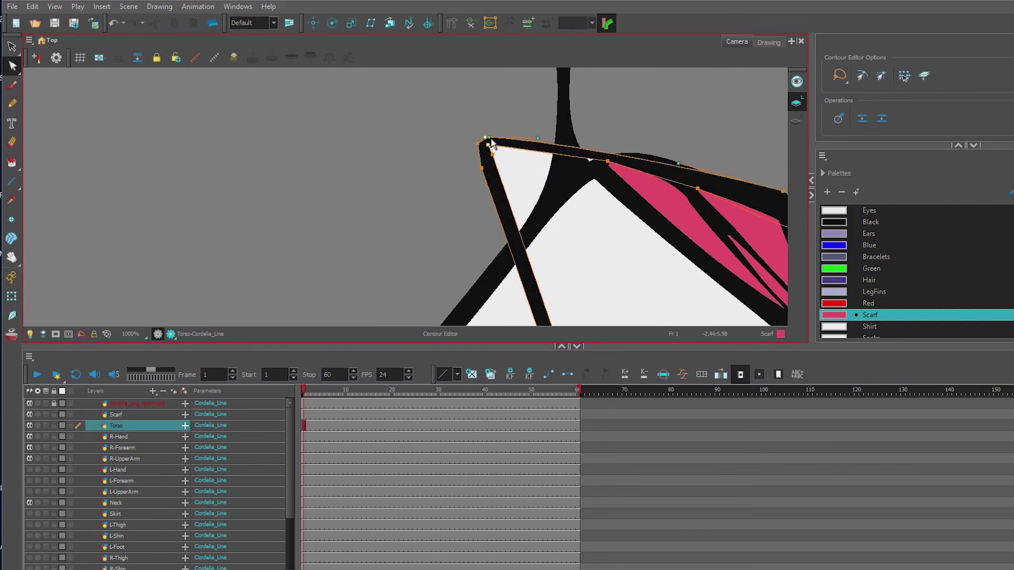
left_click_drag(491, 151, 549, 150)
scroll(566, 150, "down", 4)
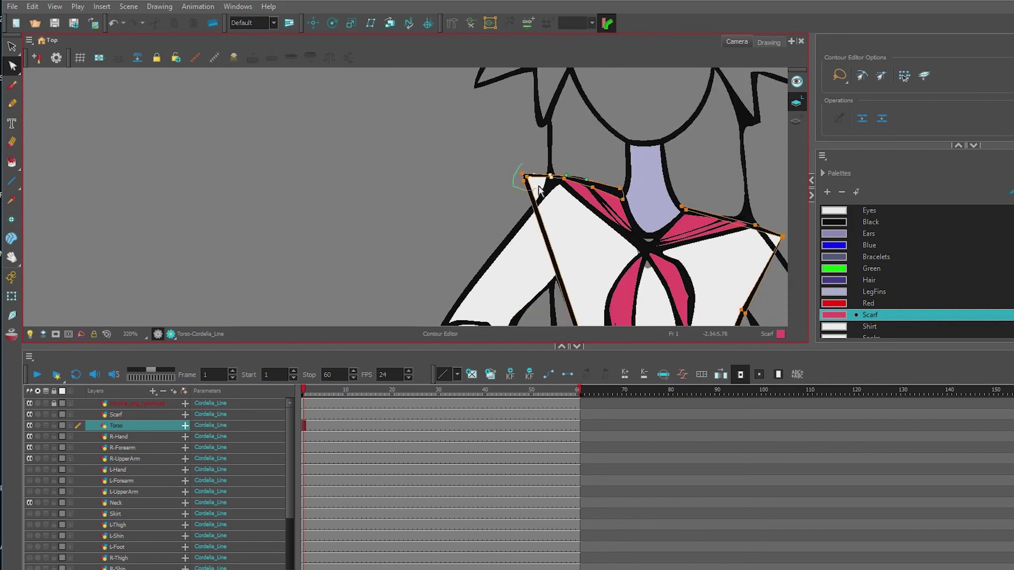
left_click_drag(539, 190, 539, 193)
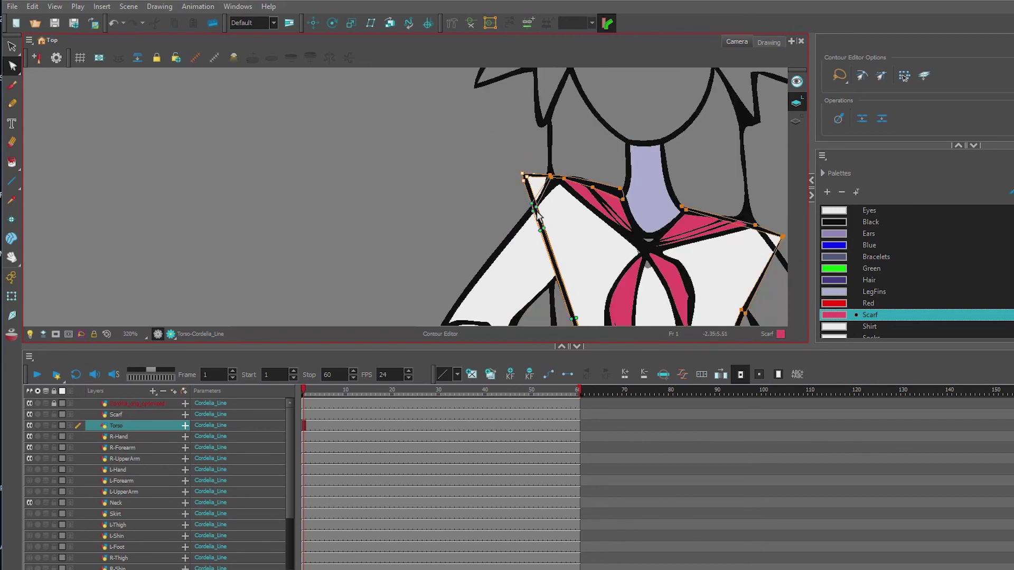
key("Delete")
In the Torso layer's Colour Art, delete the protruding shoulder tip points and tuck the remaining fill contour under the arm and scarf outlines.
left_click(796, 121)
left_click(534, 180)
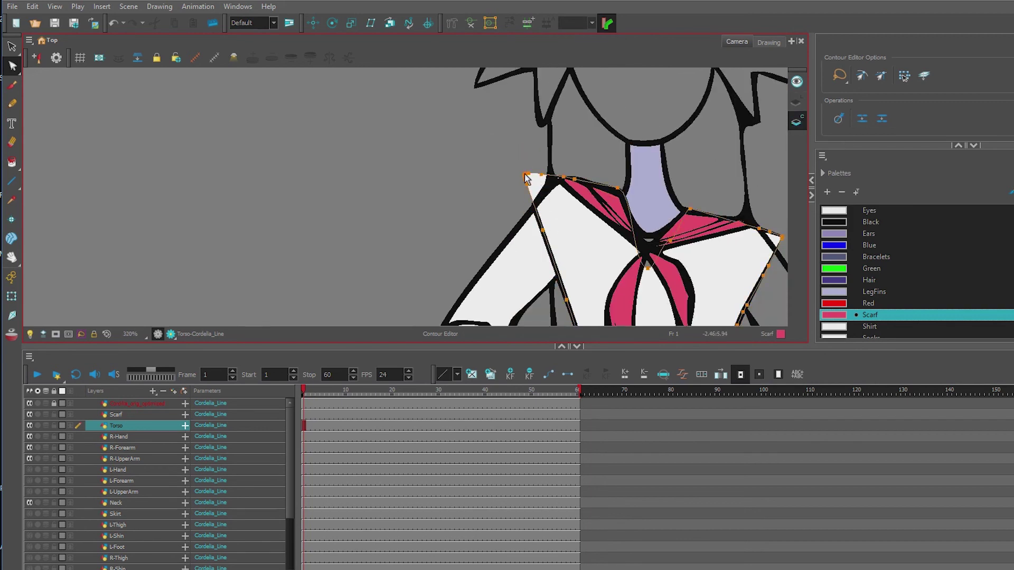
scroll(535, 181, "up", 4)
mouse_move(509, 148)
left_mouse_down()
mouse_move(491, 174)
mouse_move(509, 189)
mouse_move(512, 150)
left_mouse_up()
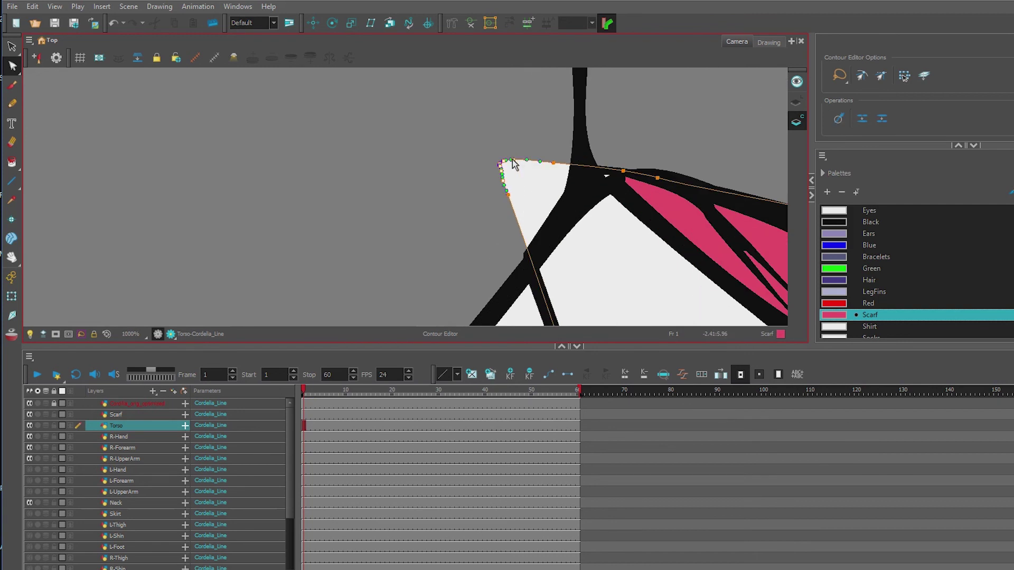
key("Delete")
left_click_drag(516, 244, 535, 254)
left_click_drag(553, 163, 619, 182)
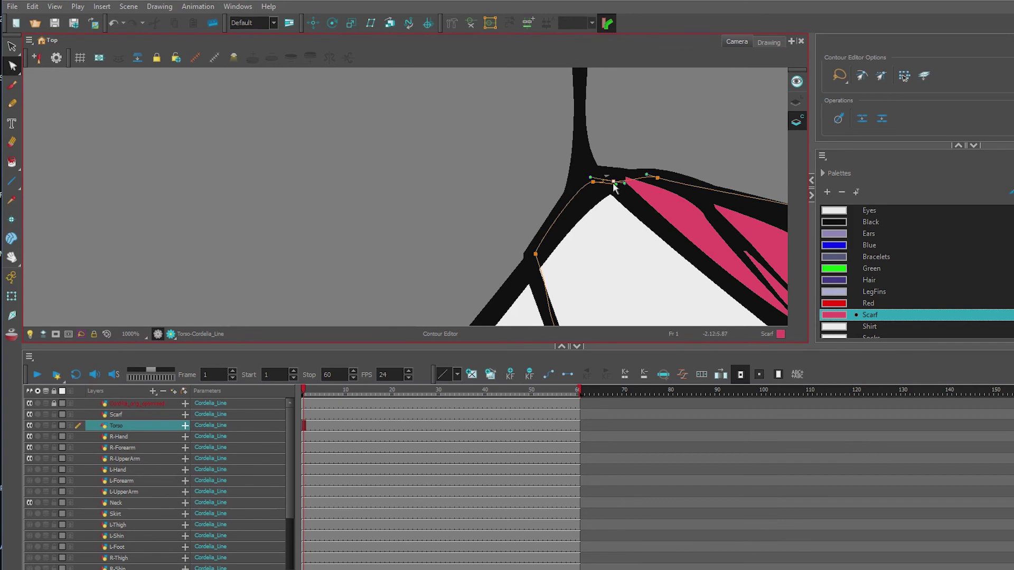
scroll(549, 212, "down", 7)
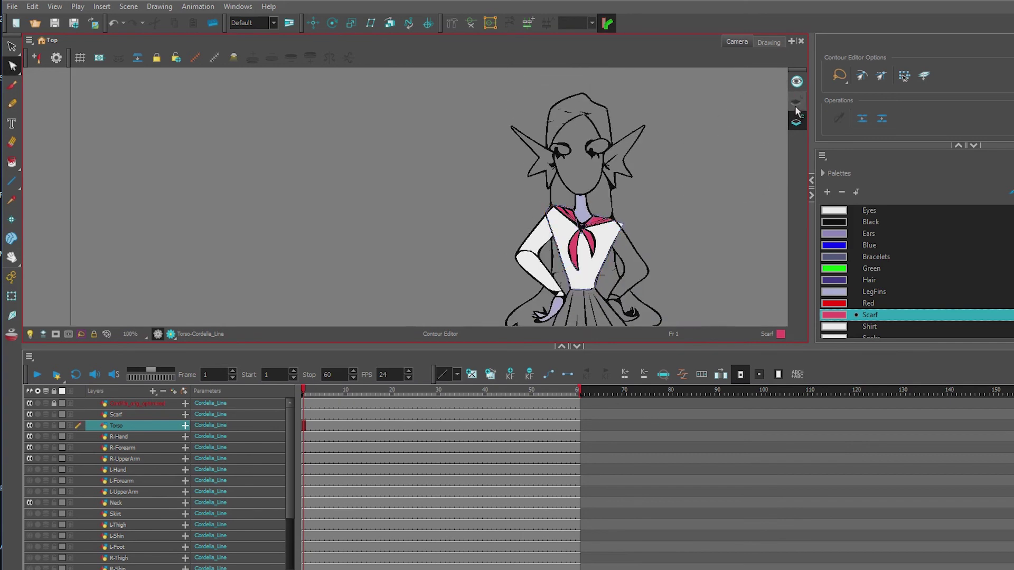
left_click(432, 258)
Hide the locked reference line art and show all remaining body-part layers from L-Hand down to Hair-top.
scroll(440, 223, "down", 2)
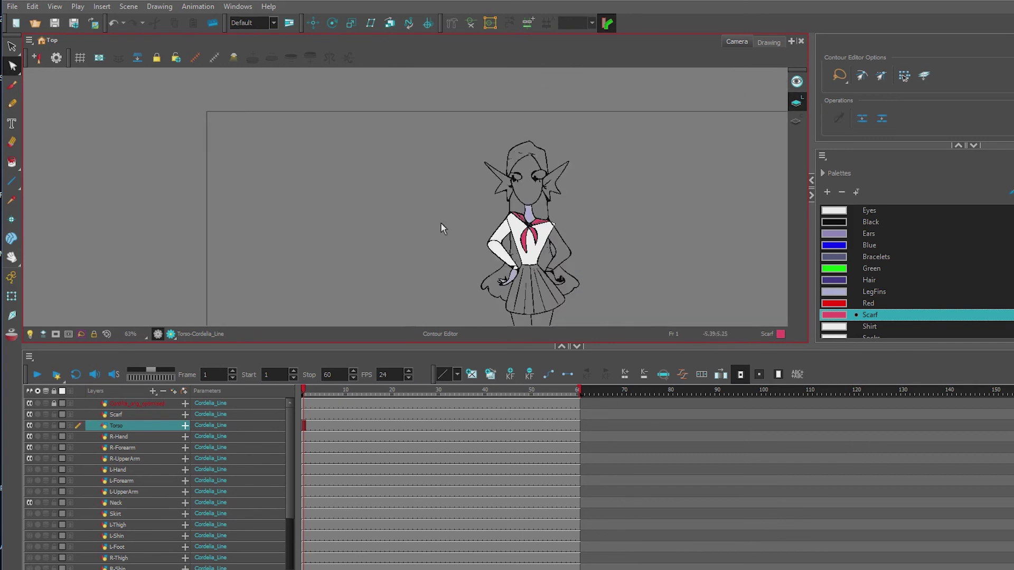
scroll(440, 223, "down", 1)
scroll(436, 172, "up", 2)
left_click(29, 403)
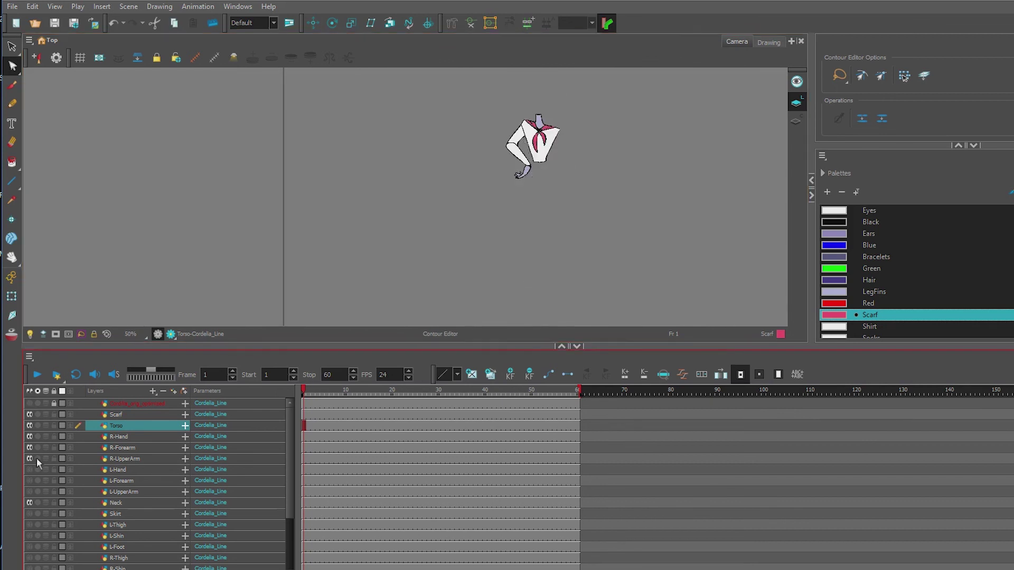
left_click_drag(30, 469, 30, 568)
scroll(96, 498, "down", 1)
scroll(76, 538, "down", 1)
scroll(54, 557, "down", 1)
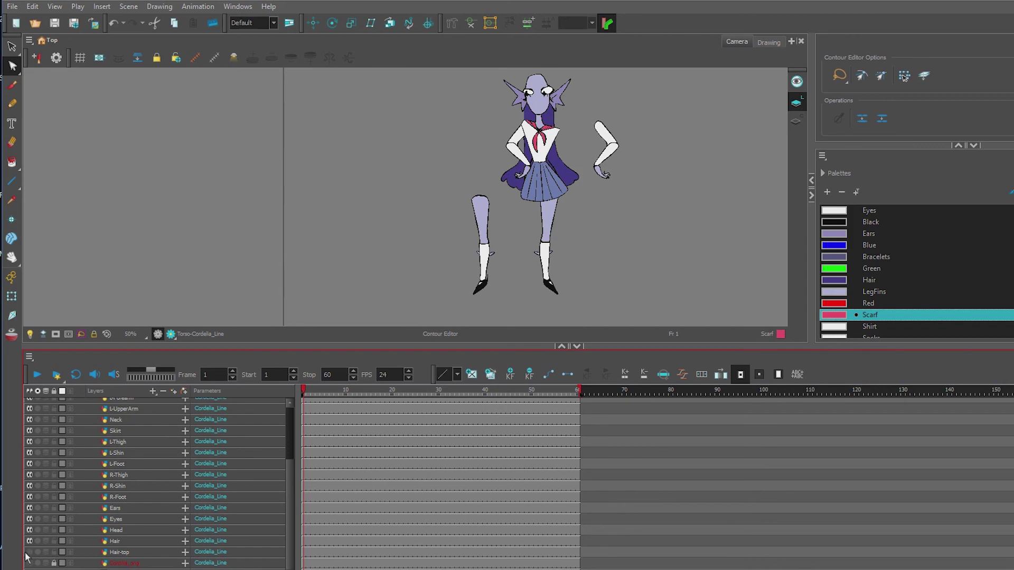
left_click(30, 551)
scroll(574, 131, "down", 1)
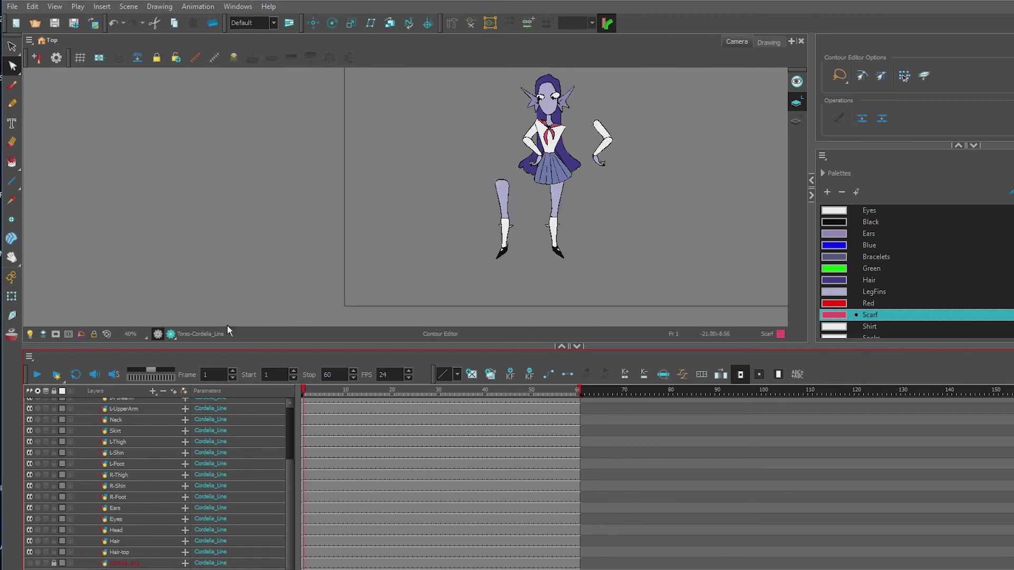
Select the L-Hand, L-Forearm and L-UpperArm layers and move the arm onto the torso's left shoulder with the Transform tool.
scroll(157, 439, "up", 4)
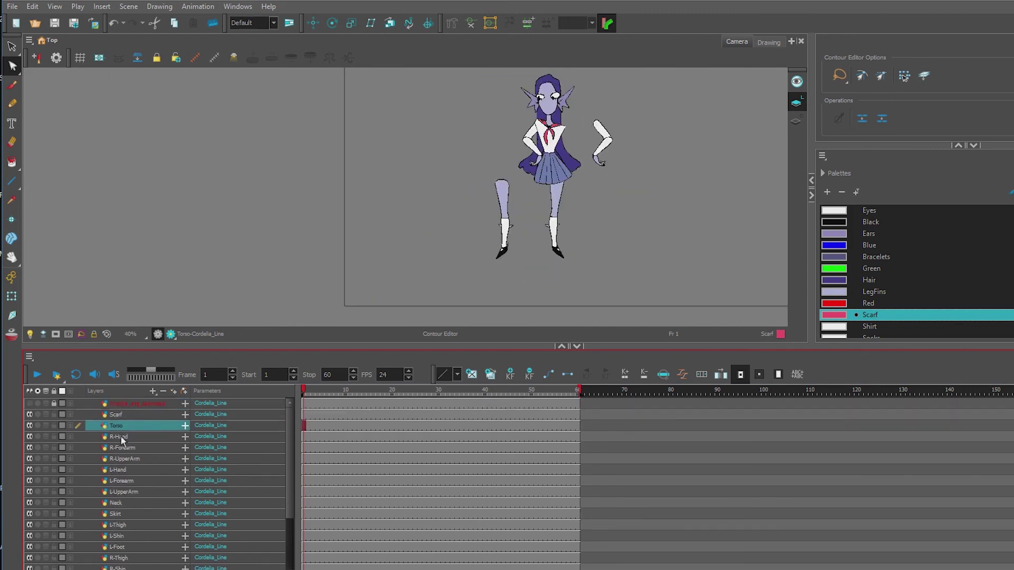
left_click_drag(126, 473, 126, 491)
left_click(12, 296)
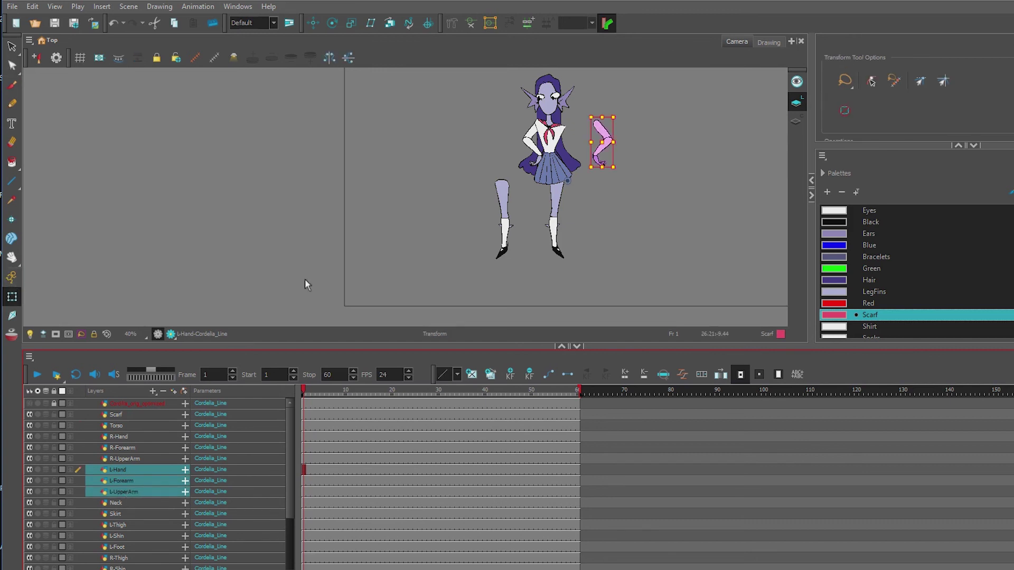
left_click_drag(601, 130, 569, 136)
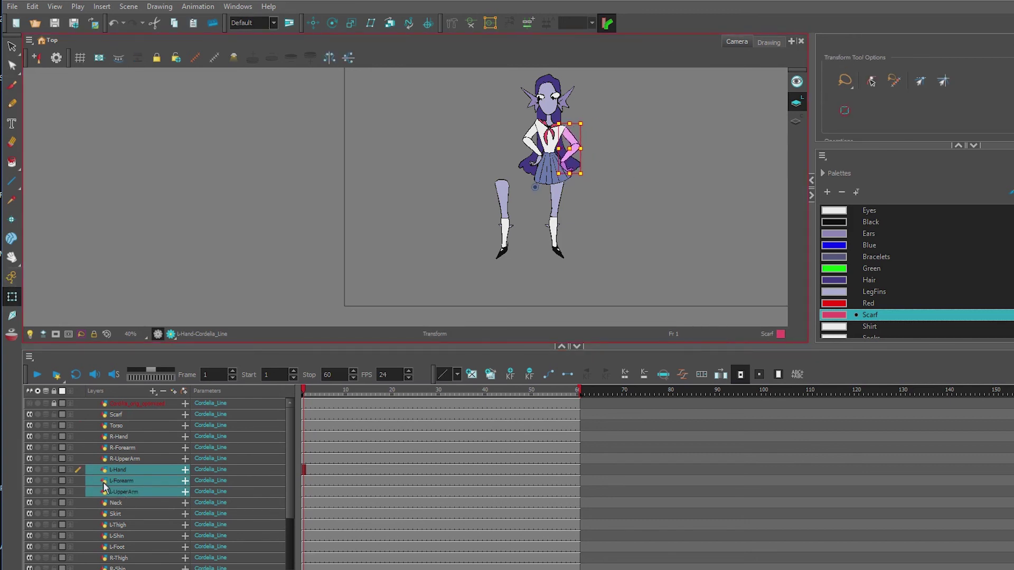
Move the R-Thigh, R-Shin and R-Foot drawings under the skirt beside the other leg, and reorder their layers above L-Thigh.
scroll(131, 503, "down", 2)
left_click_drag(122, 535, 119, 514)
left_click_drag(507, 195, 543, 207)
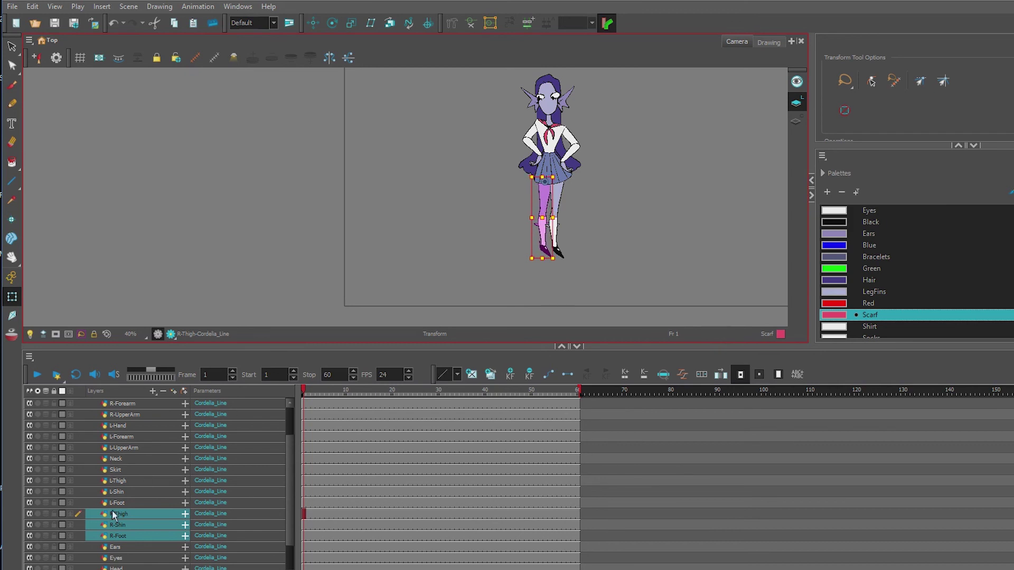
left_click_drag(113, 514, 125, 474)
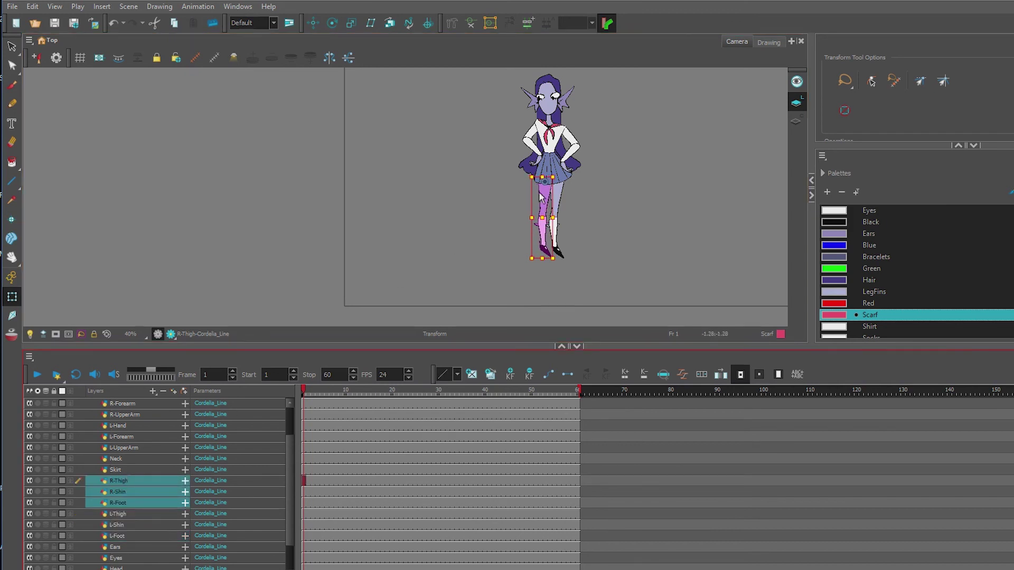
left_click(386, 264)
Show the locked reference line art over the assembled character.
scroll(508, 245, "down", 2)
scroll(530, 230, "up", 3)
scroll(530, 230, "down", 1)
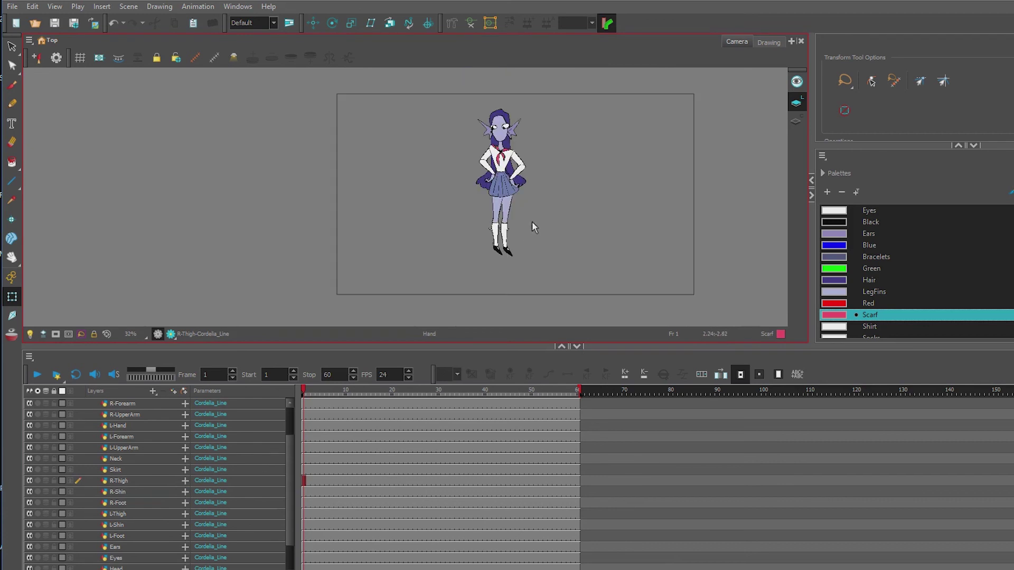
scroll(531, 220, "up", 2)
scroll(531, 229, "down", 1)
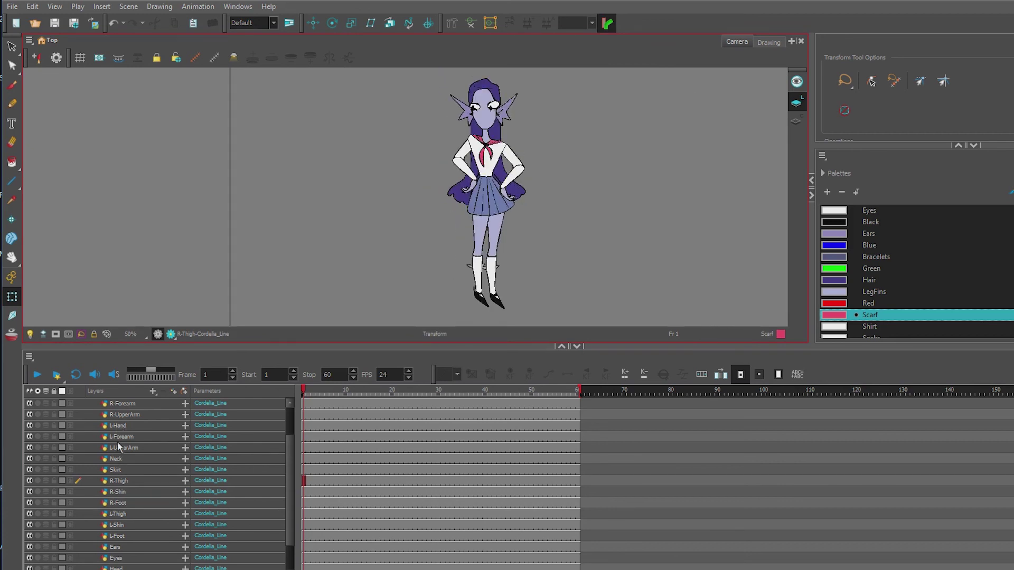
scroll(67, 444, "up", 2)
left_click(30, 403)
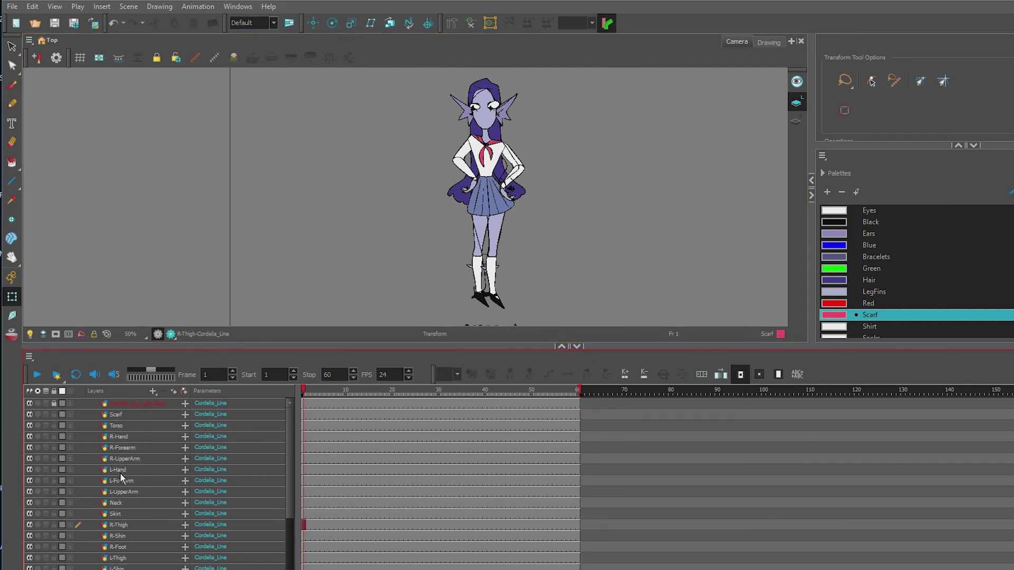
Flip the R-Foot drawing horizontally and reposition it at the right ankle to match the reference line art.
scroll(121, 477, "down", 3)
left_click(120, 469)
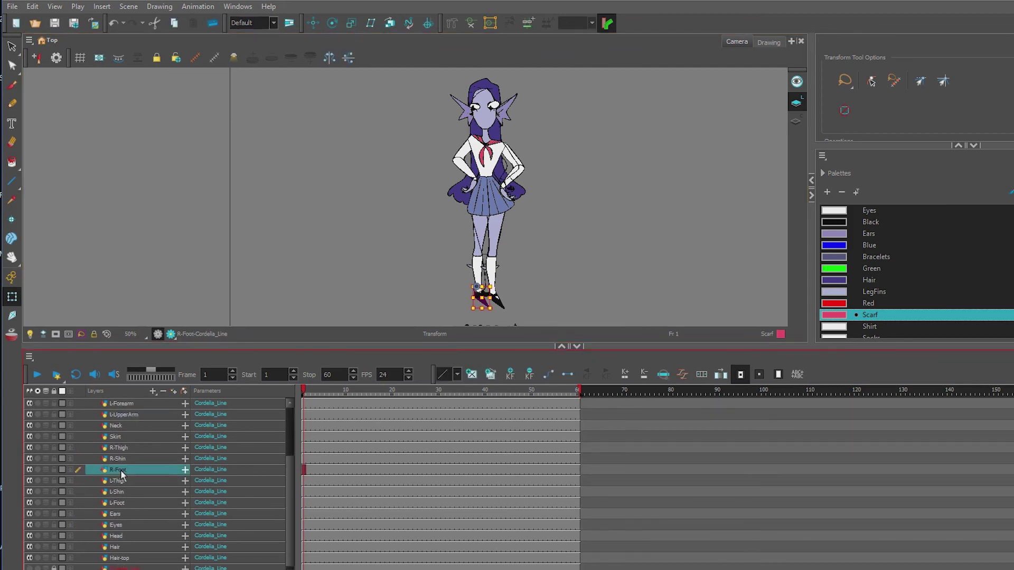
left_click(30, 469)
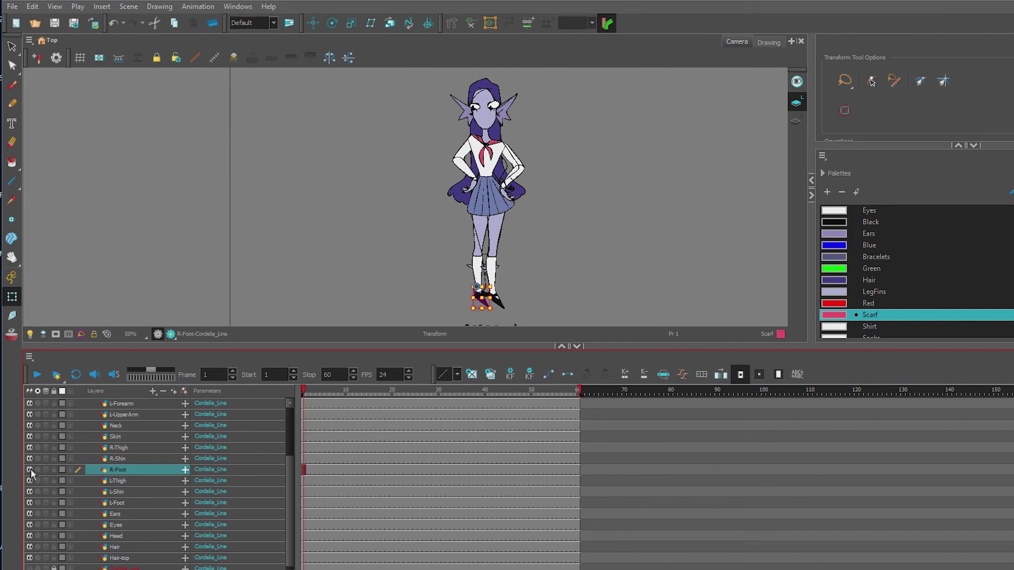
left_click(328, 57)
mouse_move(455, 312)
left_mouse_down()
mouse_move(440, 301)
mouse_move(469, 298)
left_mouse_up()
left_click(420, 317)
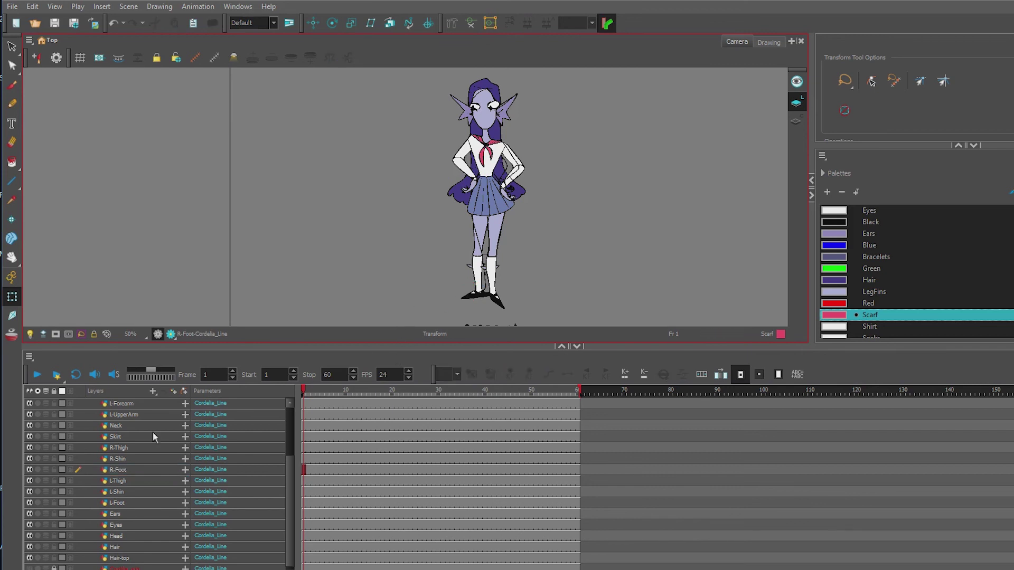
Hide the reference line art and delete the stray line sticking up behind the heel on the R-Foot layer.
scroll(41, 412, "up", 3)
left_click(31, 403)
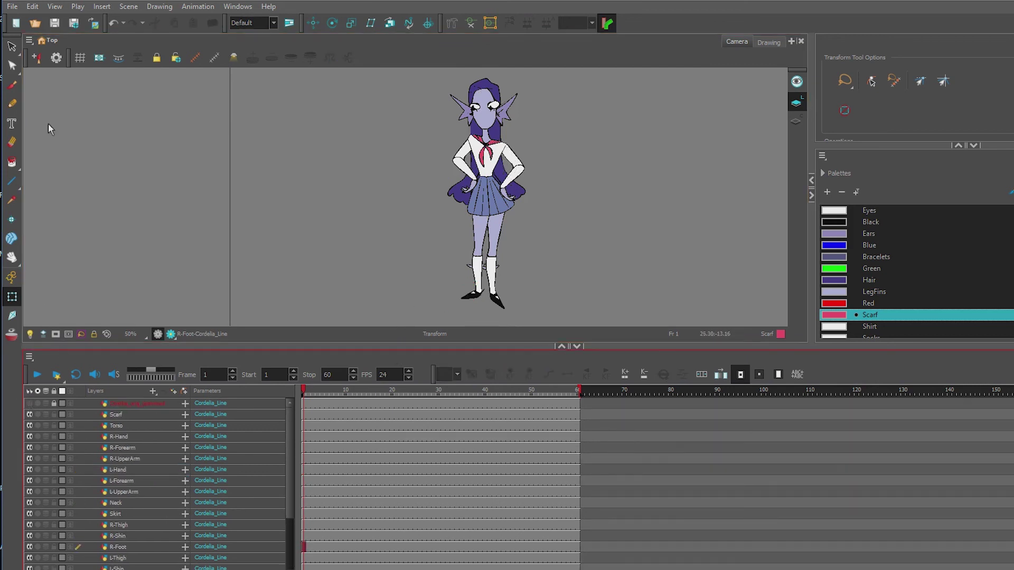
key("alt+s")
scroll(477, 290, "up", 5)
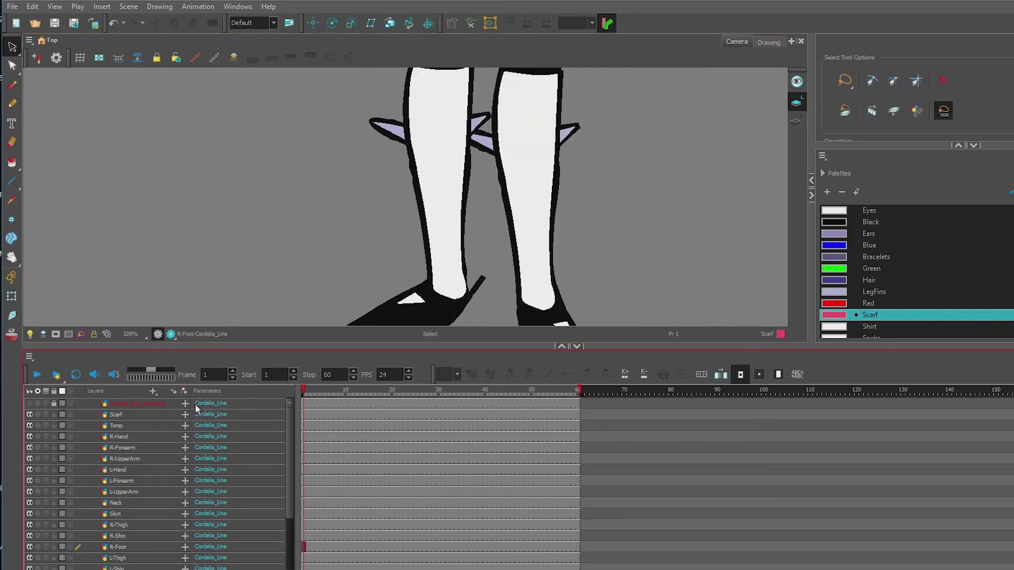
scroll(107, 493, "down", 1)
left_click(124, 536)
left_click(11, 47)
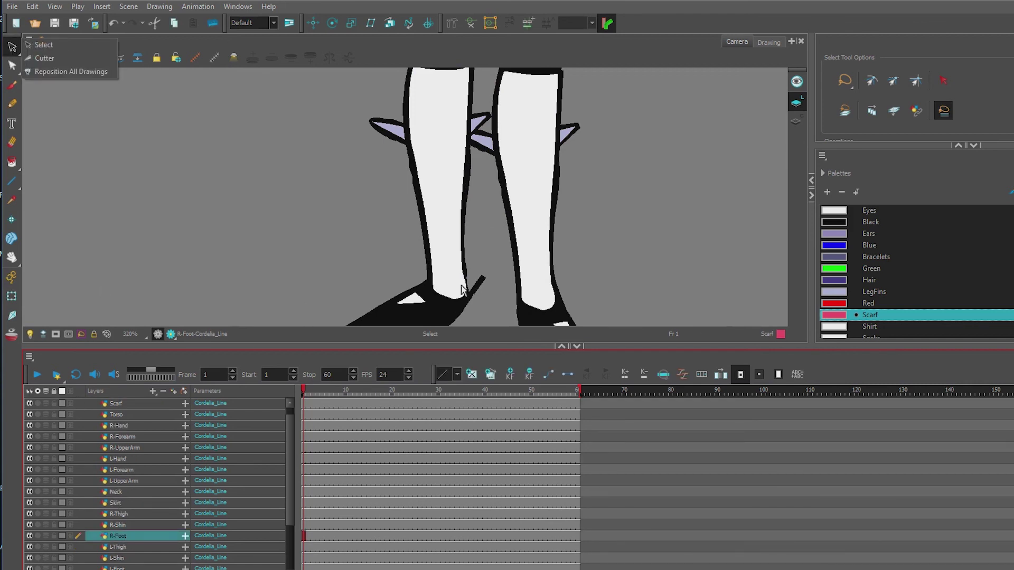
left_click(481, 283)
Examine the R-Foot heel contour up close with the Contour Editor and check the whole assembled character.
key("alt+q")
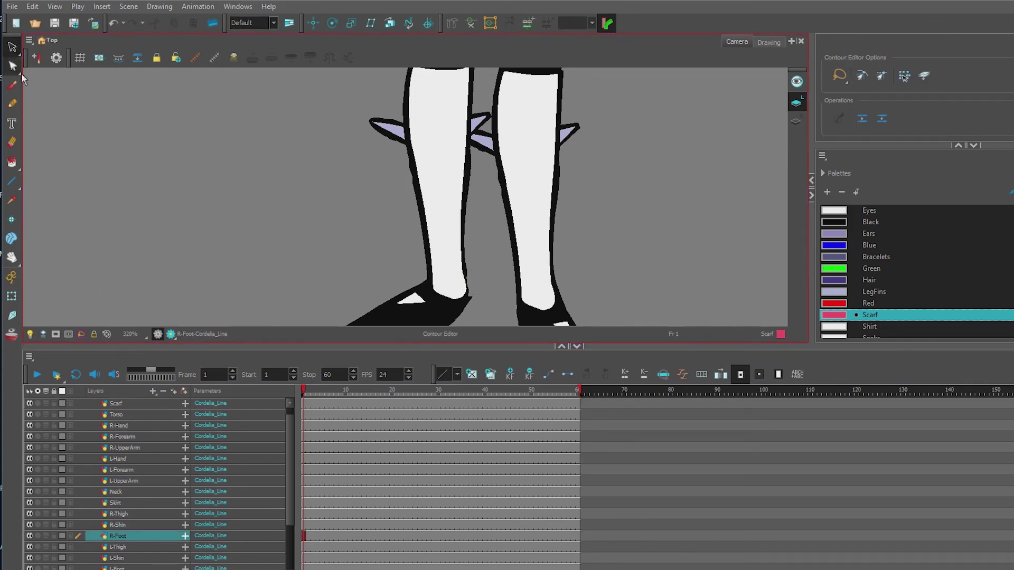
left_click(469, 306)
scroll(472, 302, "up", 3)
left_click(476, 291)
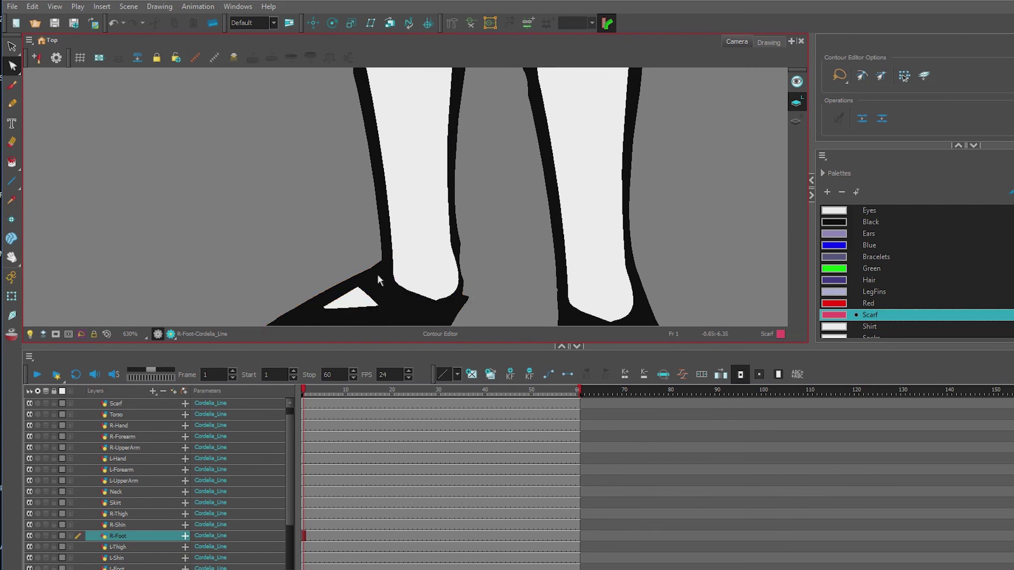
scroll(377, 274, "down", 5)
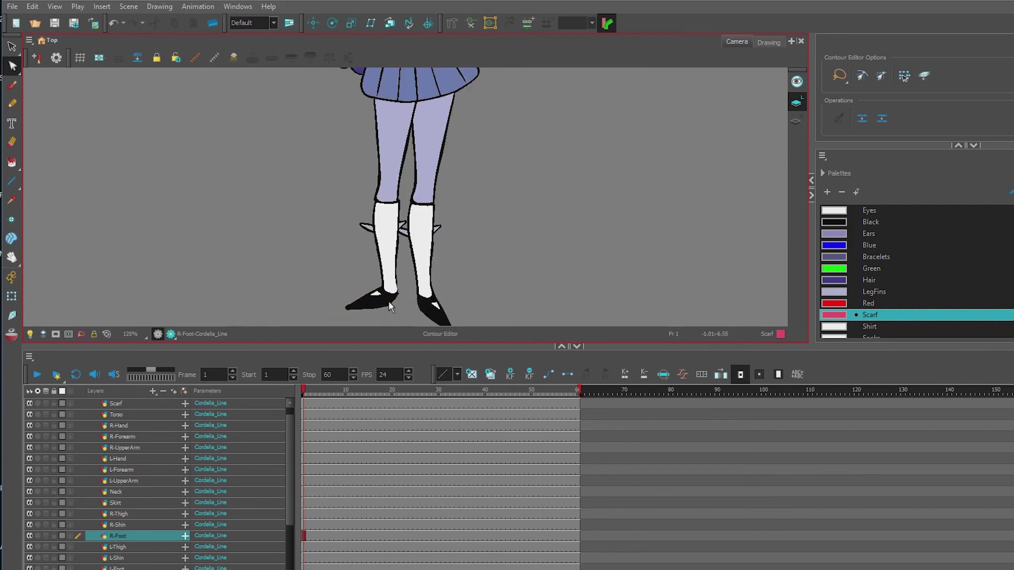
scroll(389, 306, "down", 4)
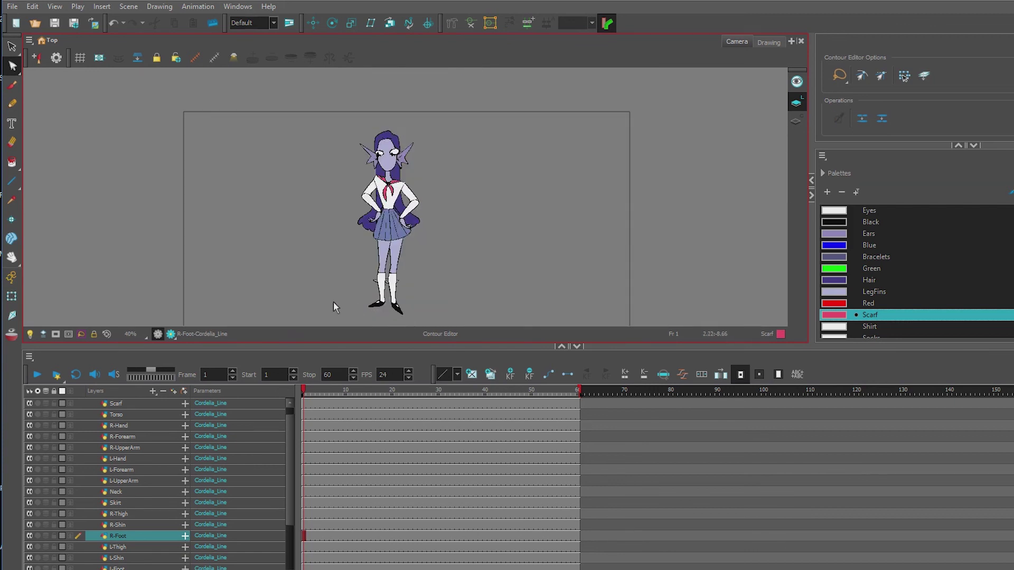
scroll(333, 302, "up", 1)
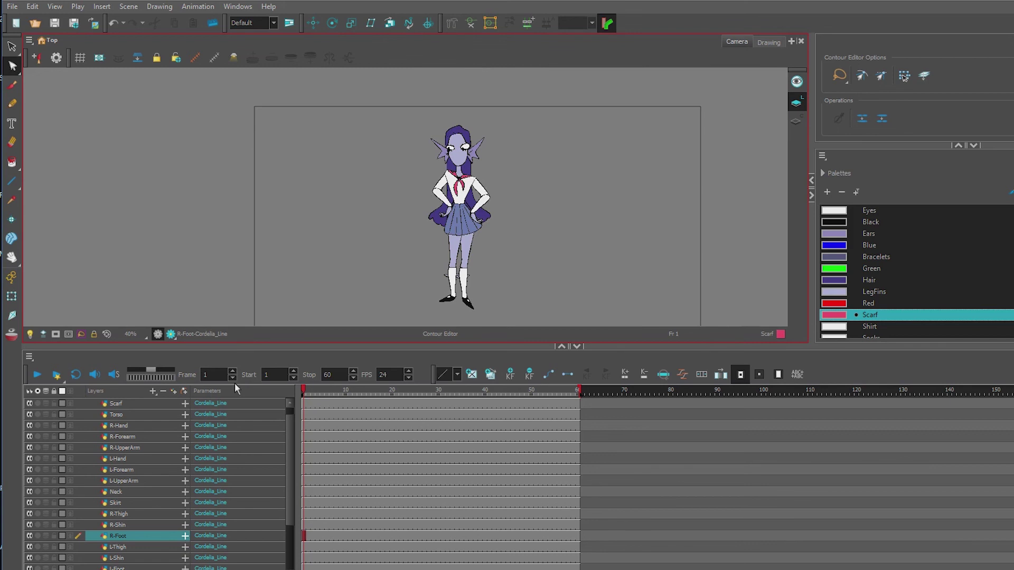
Move and slightly rotate the R-Thigh and R-Shin drawings together with the Transform tool, bringing them closer to the other leg.
left_click_drag(127, 515, 126, 522)
key("shift+t")
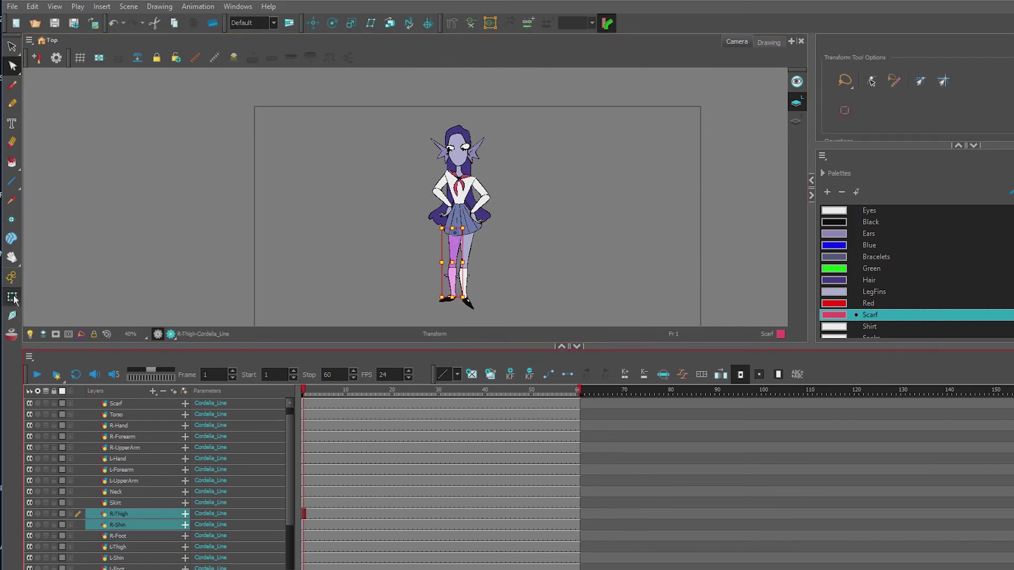
left_click_drag(455, 258, 452, 255)
left_click_drag(476, 304, 473, 306)
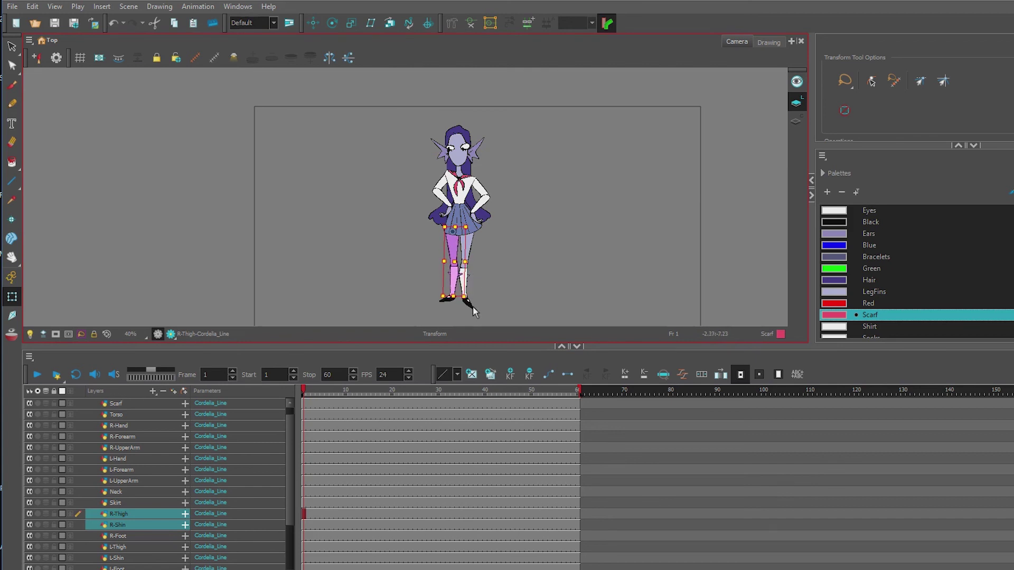
left_click_drag(458, 251, 461, 252)
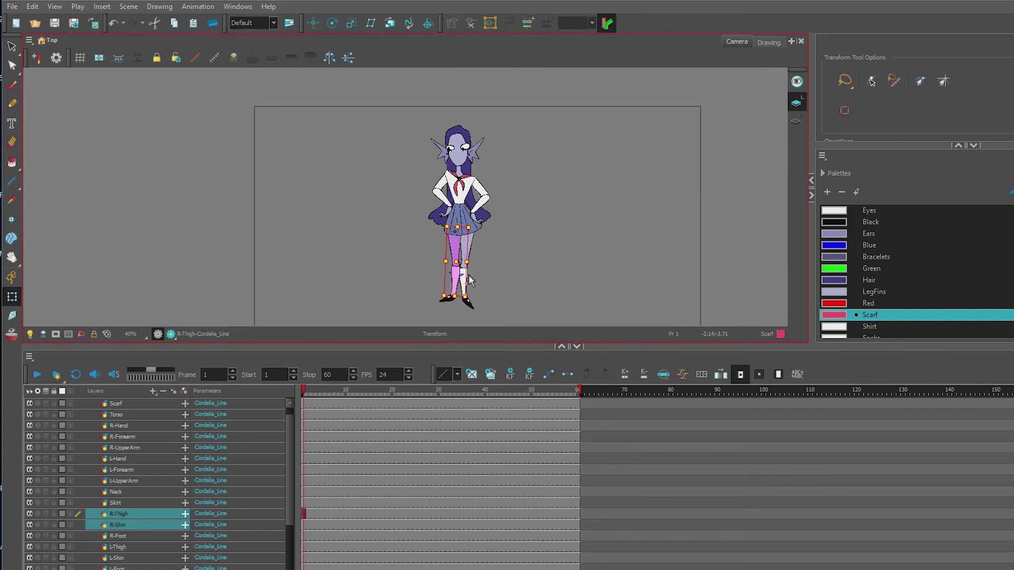
Reorder the R-Thigh, R-Shin and R-Foot layers together so they sit directly below L-Foot.
left_click(126, 536, "ctrl")
scroll(134, 501, "down", 1)
left_click_drag(127, 524, 127, 542)
left_click(417, 259)
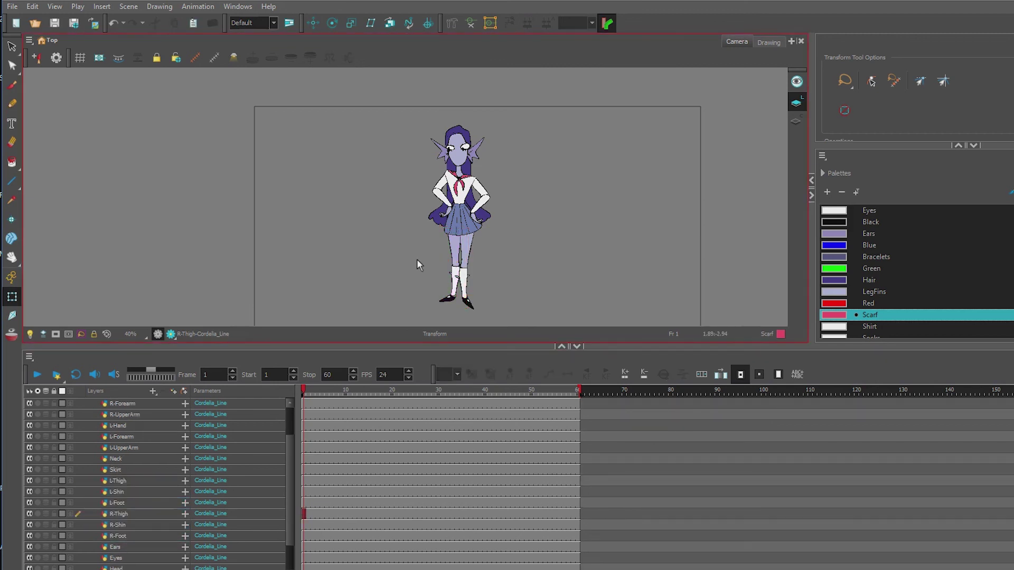
Nudge the R-Thigh, R-Shin and R-Foot drawings slightly toward the other leg and briefly toggle the reference line art for comparison.
left_click(121, 514)
left_click(121, 536, "shift")
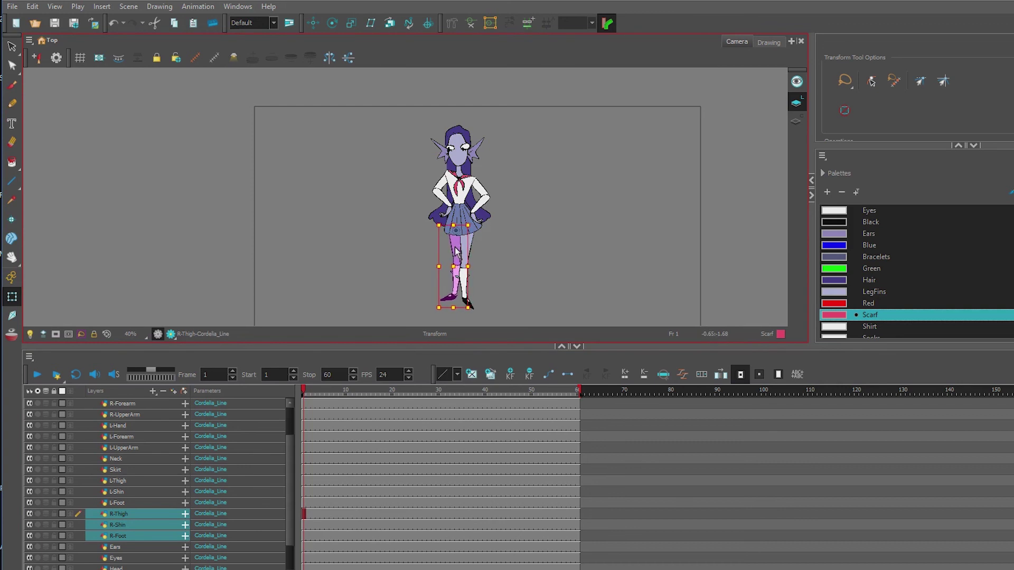
left_click(395, 275)
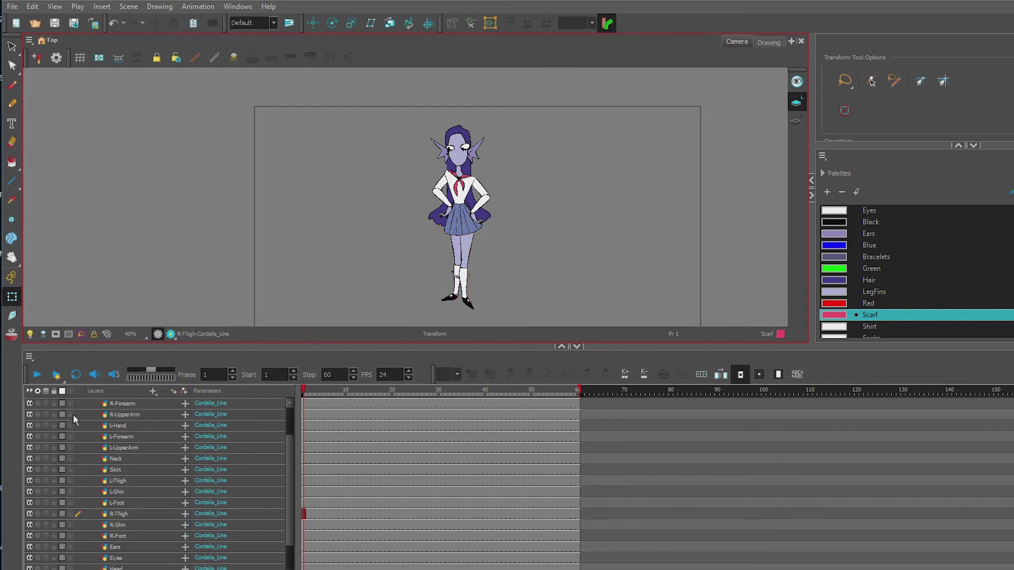
scroll(73, 414, "up", 2)
left_click(32, 403)
left_click(32, 403)
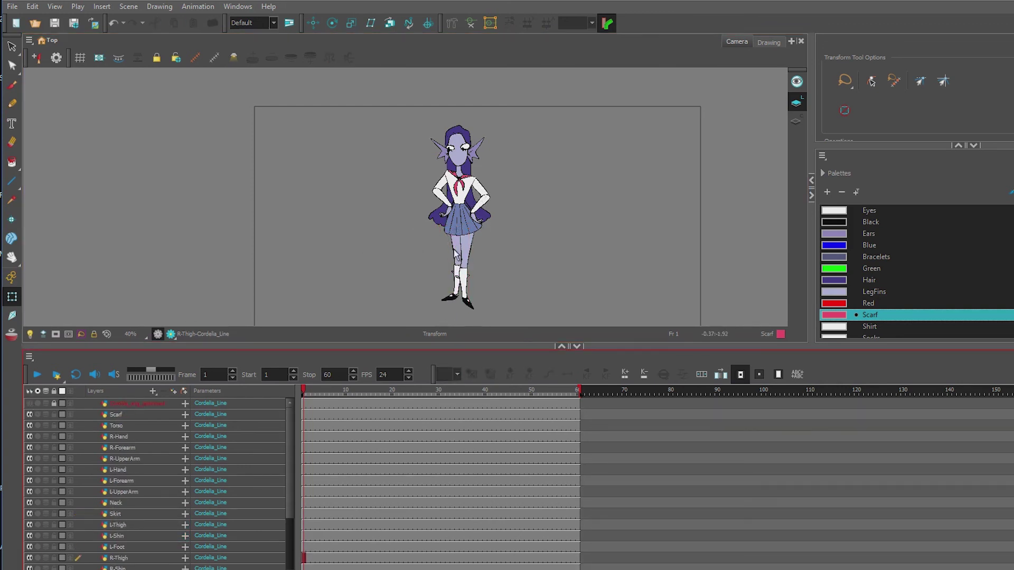
Reposition the R-Thigh, R-Shin and R-Foot drawings together and rotate them slightly so the foot swings inward toward the other leg.
left_click(169, 557)
scroll(124, 540, "down", 1)
left_click(127, 547, "shift")
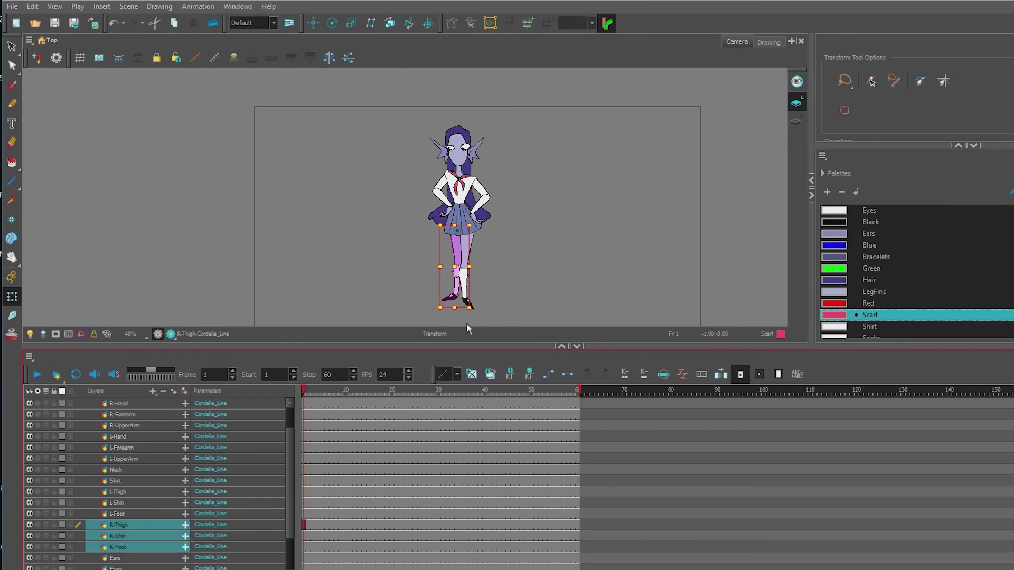
left_click_drag(456, 245, 454, 243)
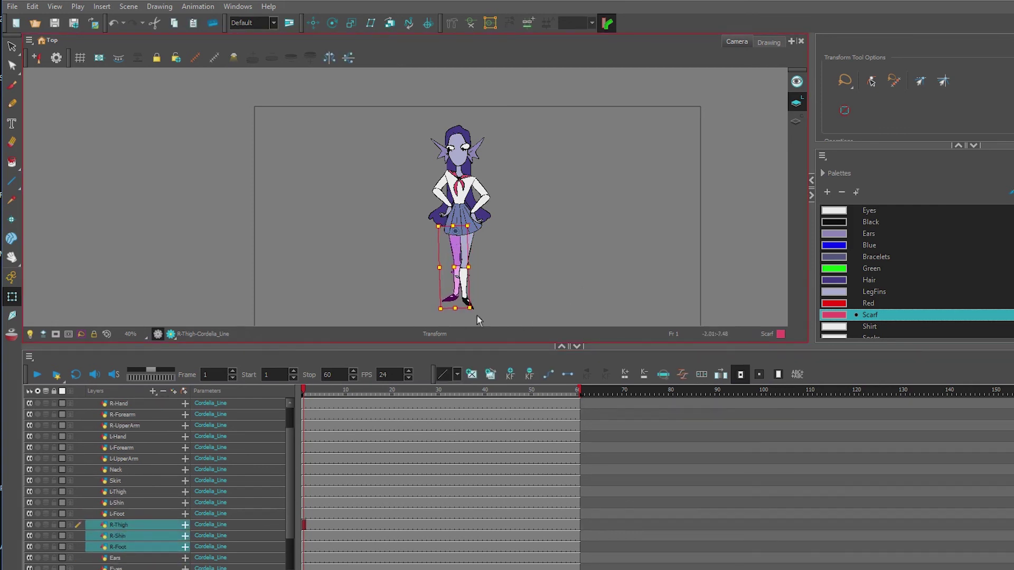
left_click_drag(477, 316, 481, 313)
left_click_drag(456, 254, 456, 255)
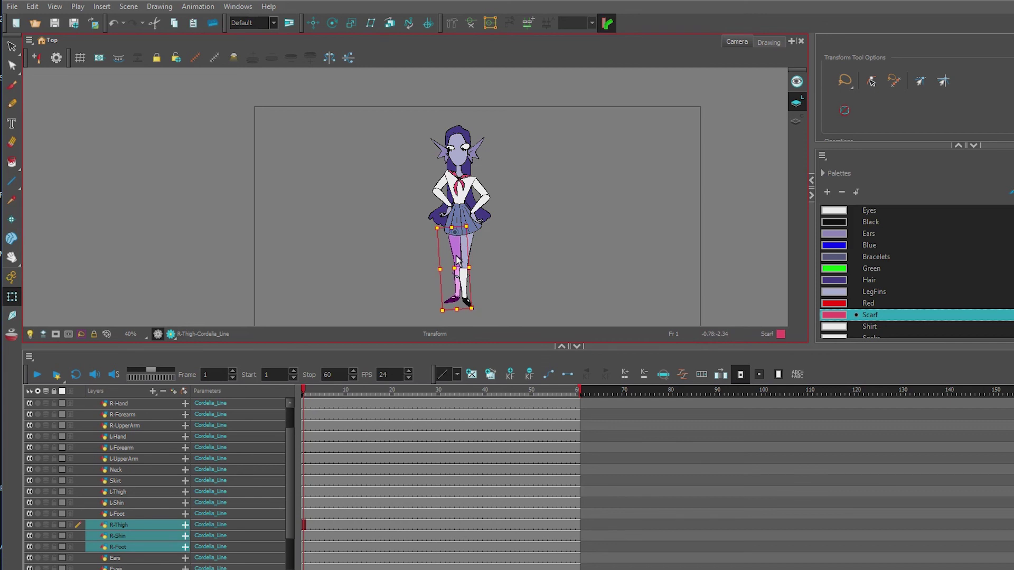
left_click(332, 274)
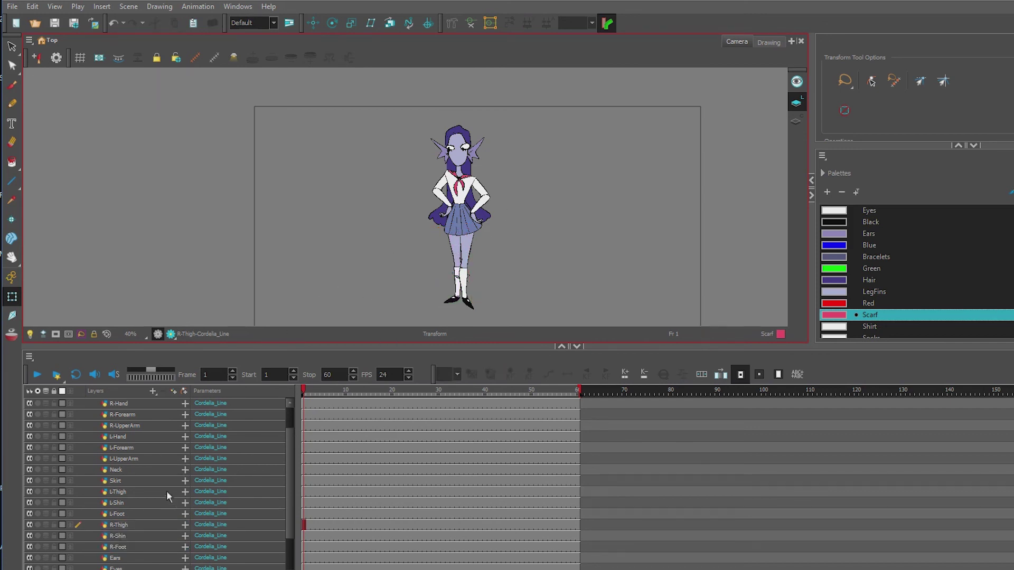
Shift the complete right leg, from R-Thigh to R-Foot, slightly lower beneath the skirt.
left_click(119, 525)
left_click(118, 547, "shift")
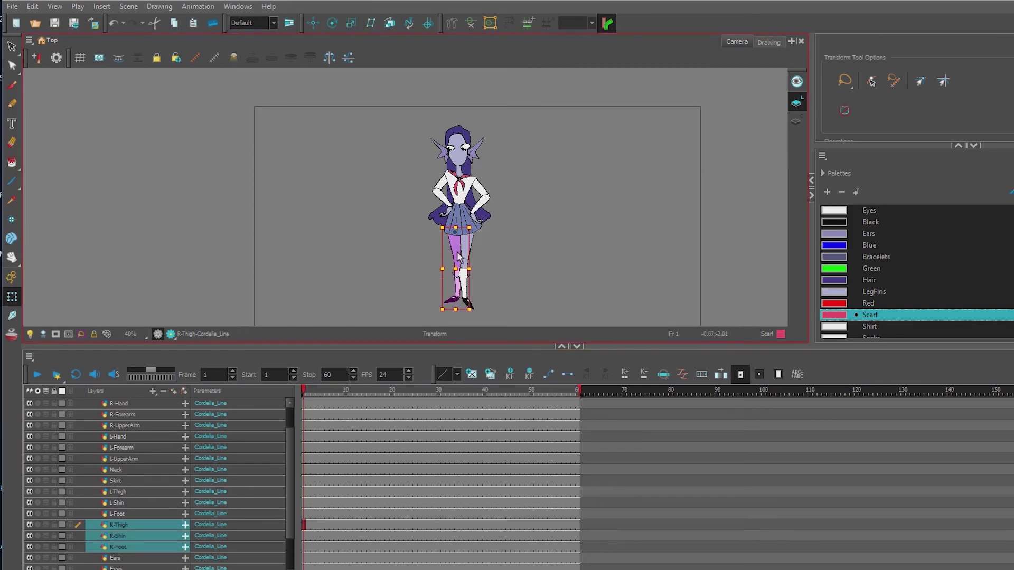
left_click_drag(458, 257, 459, 259)
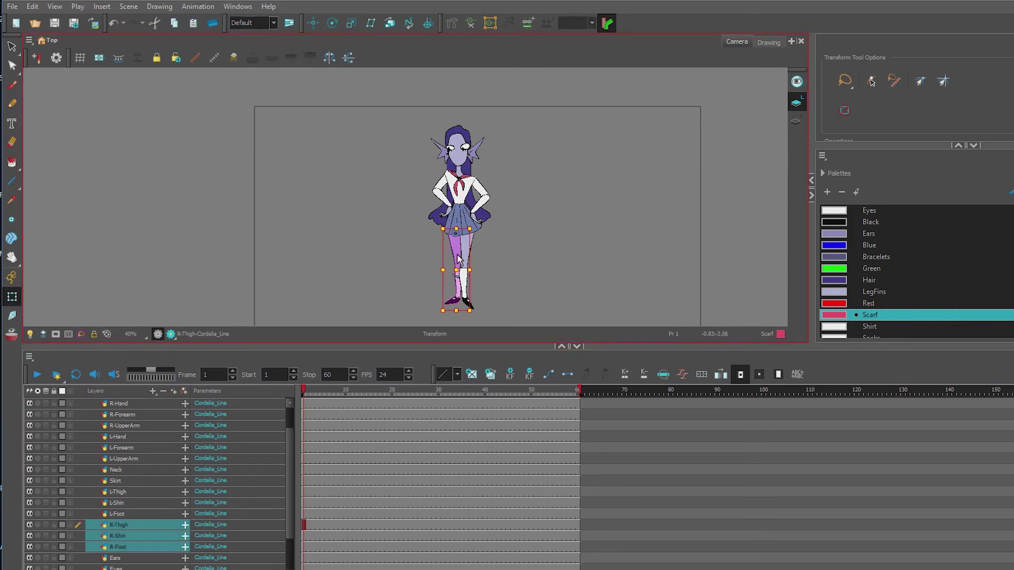
left_click(397, 262)
left_click(128, 546)
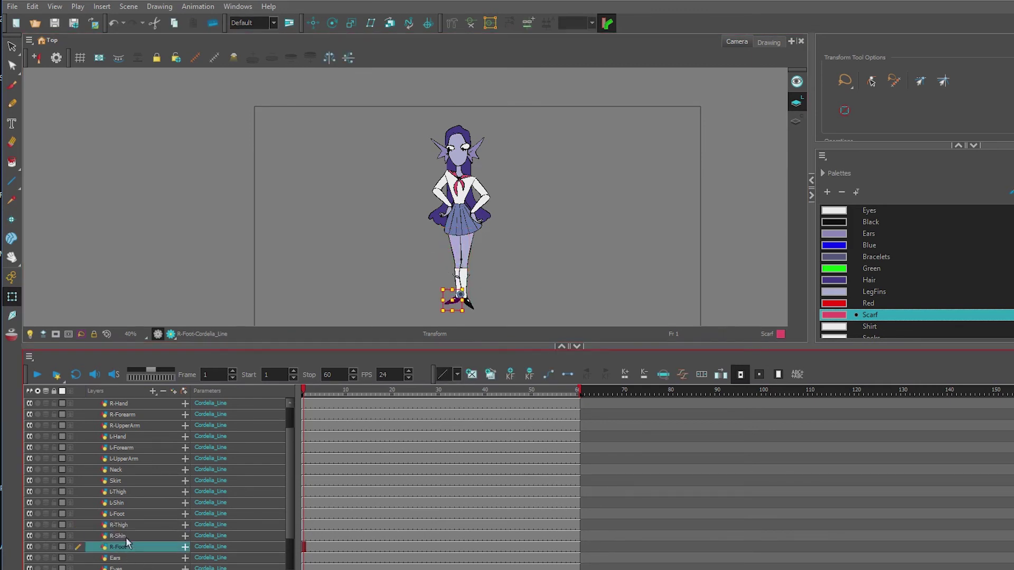
left_click(126, 514, "ctrl")
left_click(126, 525, "ctrl")
left_click(126, 536, "ctrl")
left_click(126, 514, "ctrl")
left_click(457, 255)
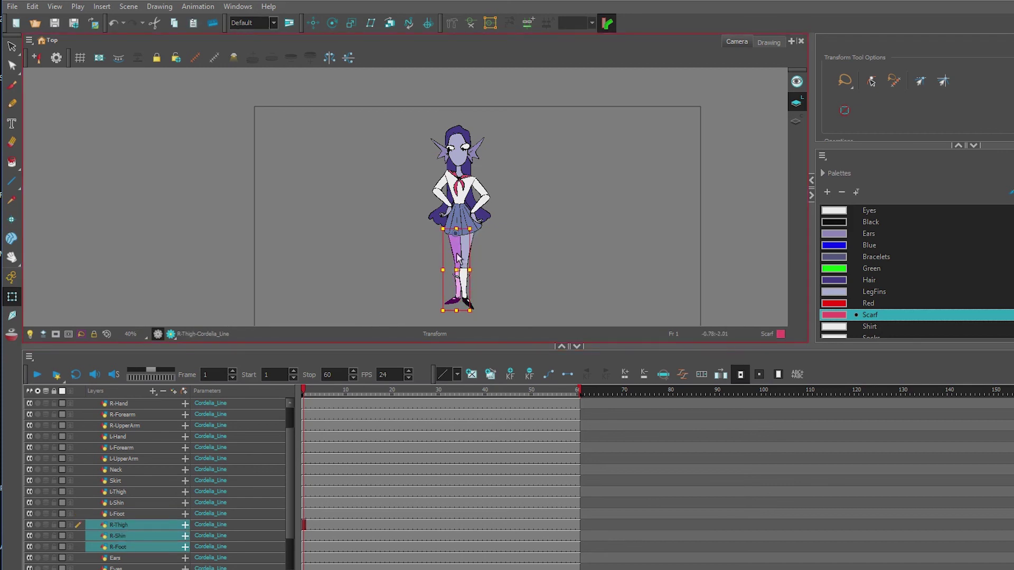
left_click(399, 254)
scroll(400, 291, "down", 1)
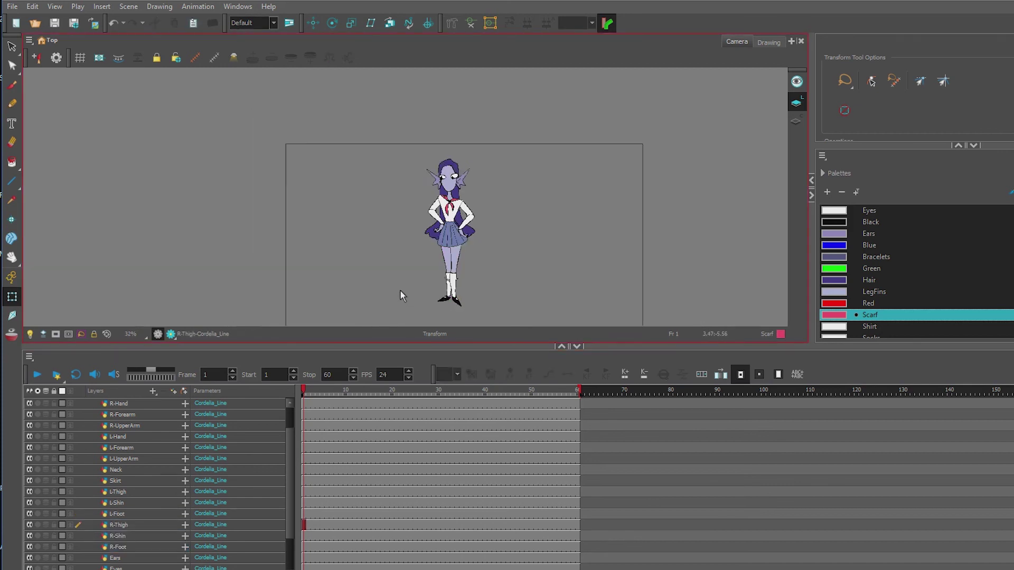